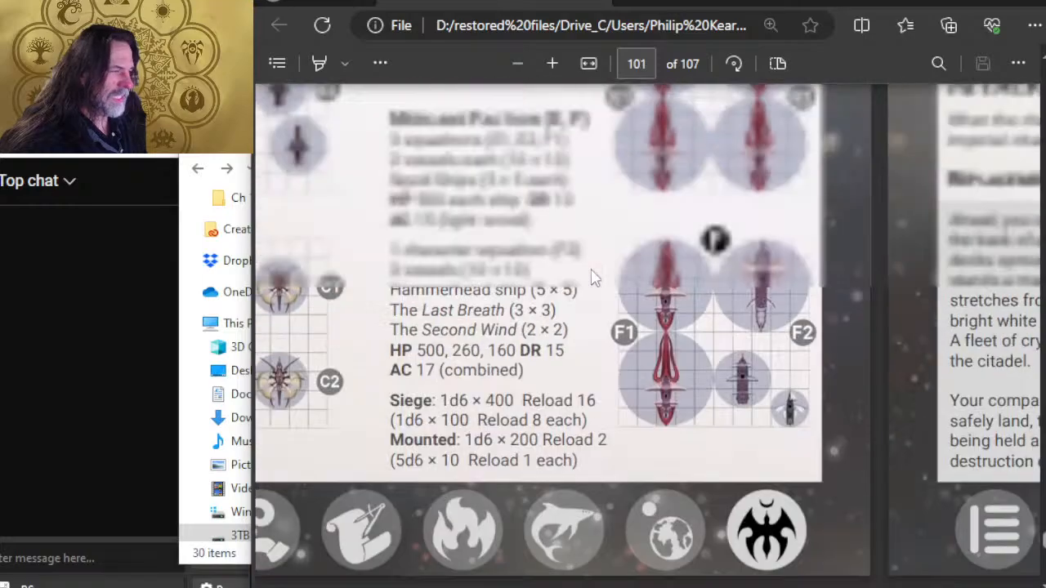
# Step: Examine the allied Mercane Faction squadrons on page 101 and the fleet's A–F starting positions on page 103's map
pyautogui.scroll(-3, 326, 400)
pyautogui.scroll(5, 327, 400)
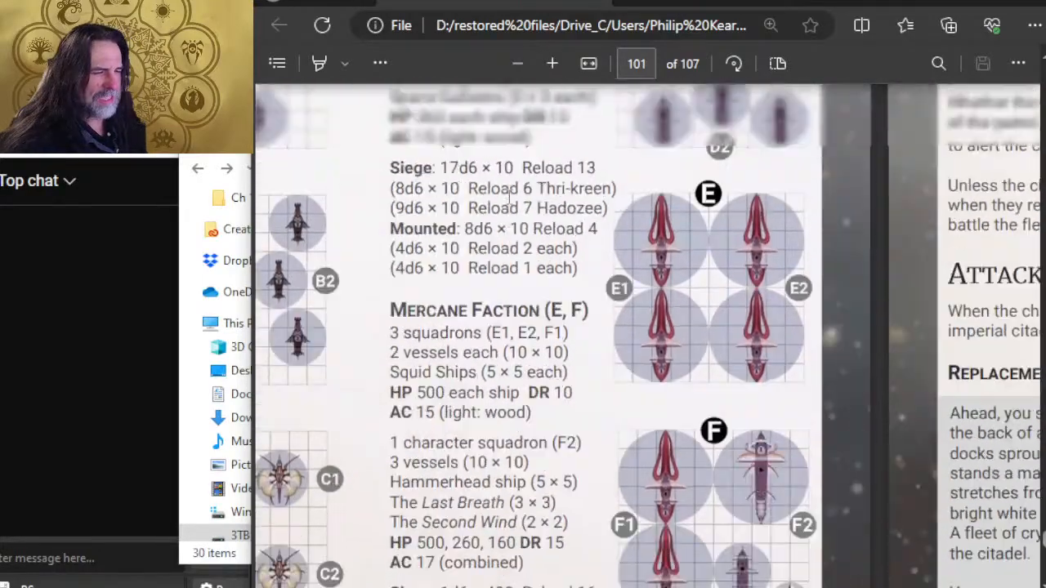
pyautogui.scroll(-5, 711, 313)
pyautogui.scroll(-10, 711, 315)
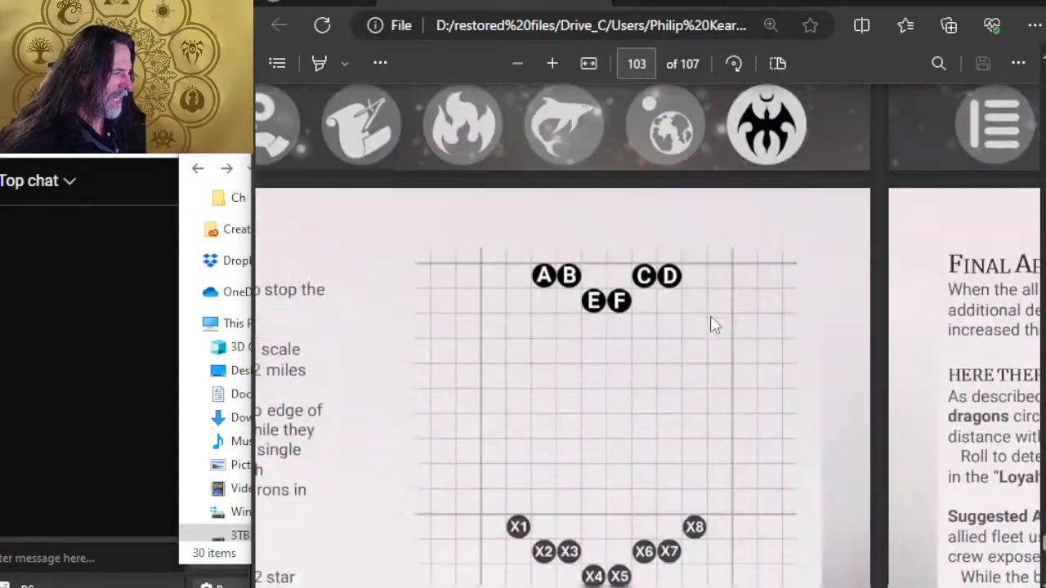
pyautogui.scroll(12, 711, 322)
pyautogui.scroll(-14, 642, 340)
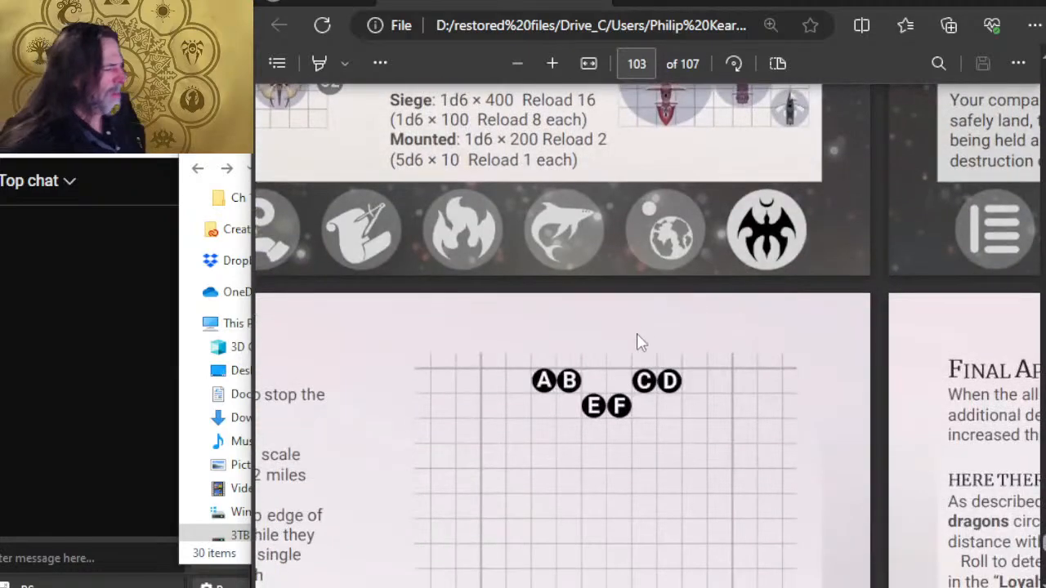
# Step: Examine the Xaryxian Armada's star moth squadron stats on page 103 alongside the X1–X8 and citadel positions on the battle map
pyautogui.middleClick(655, 367)
pyautogui.hscroll(-5, 654, 367)
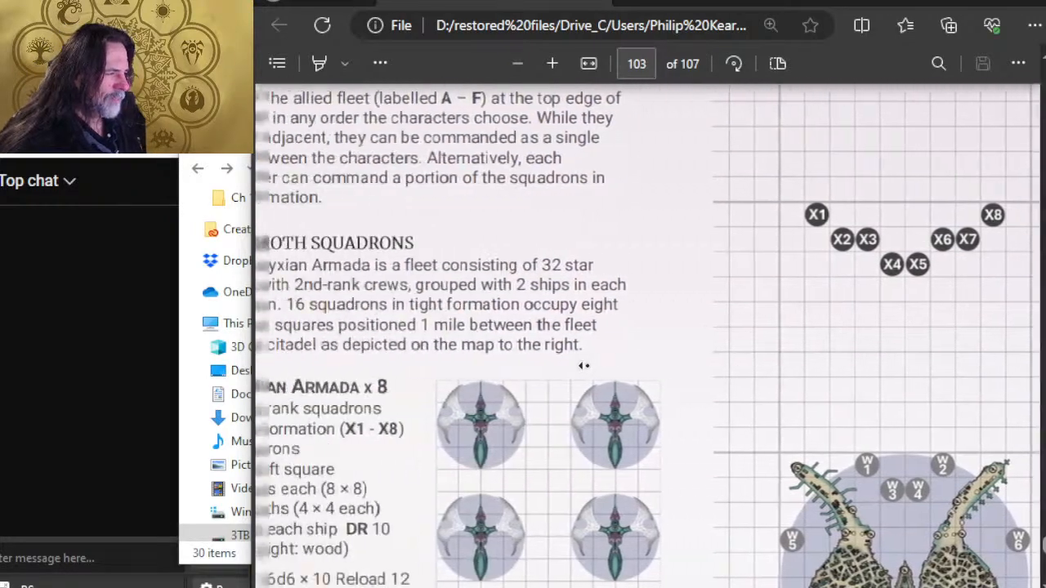
pyautogui.scroll(-3, 723, 266)
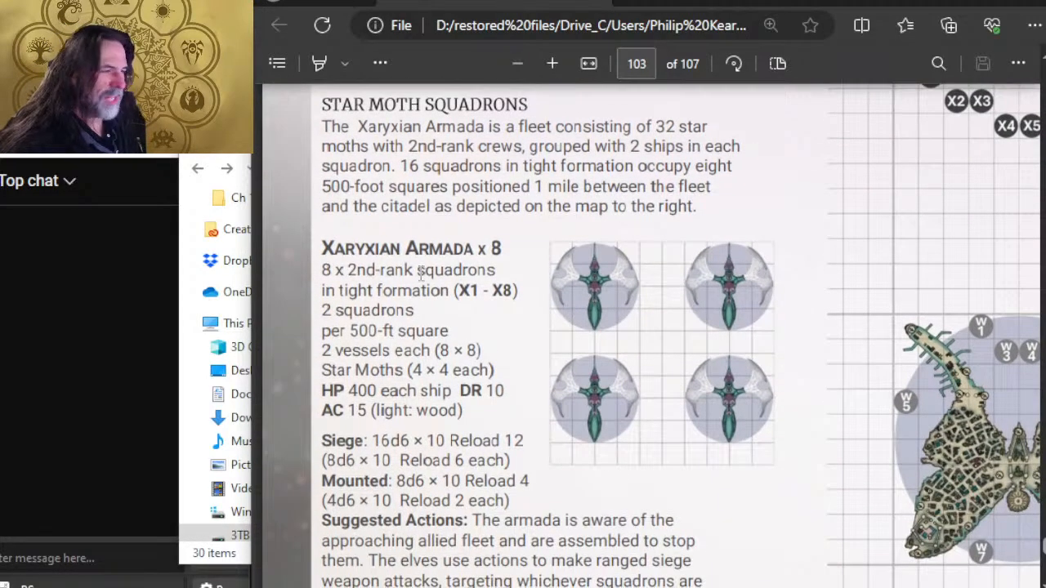
pyautogui.hscroll(5, 703, 172)
pyautogui.scroll(2, 479, 299)
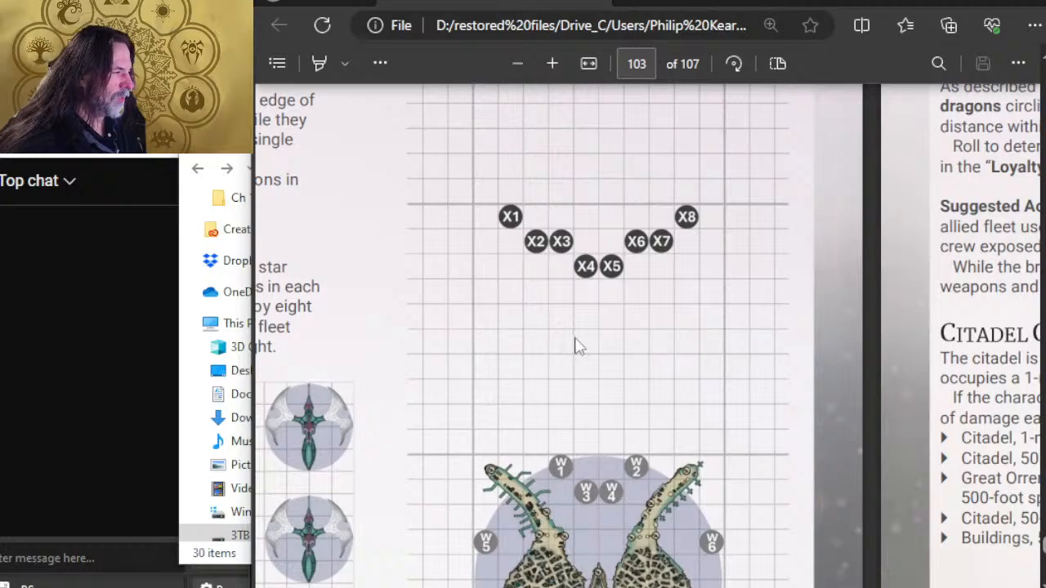
pyautogui.scroll(-4, 749, 381)
pyautogui.middleClick(711, 346)
pyautogui.hscroll(-5, 711, 346)
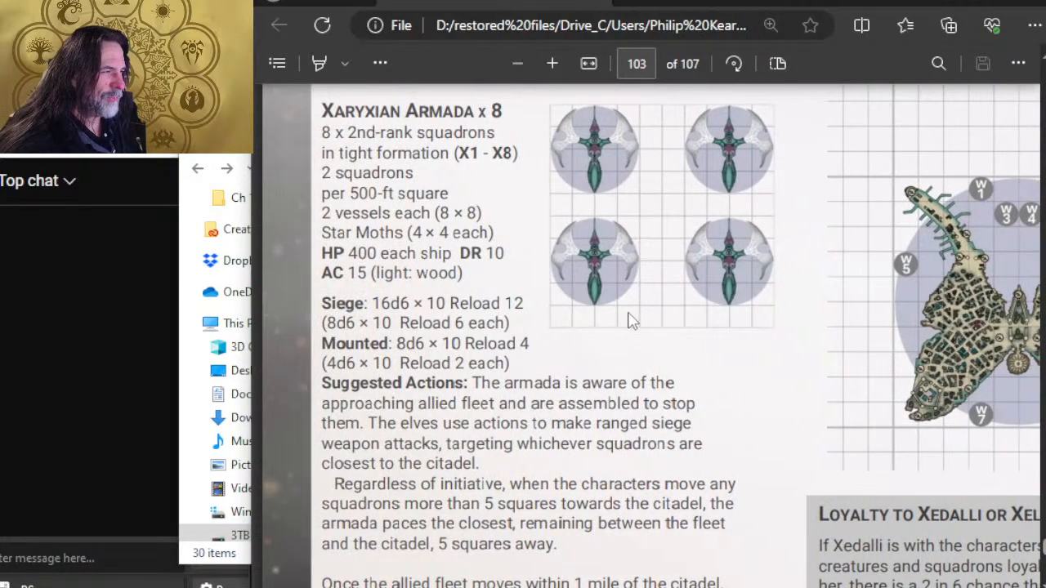
pyautogui.scroll(2, 635, 304)
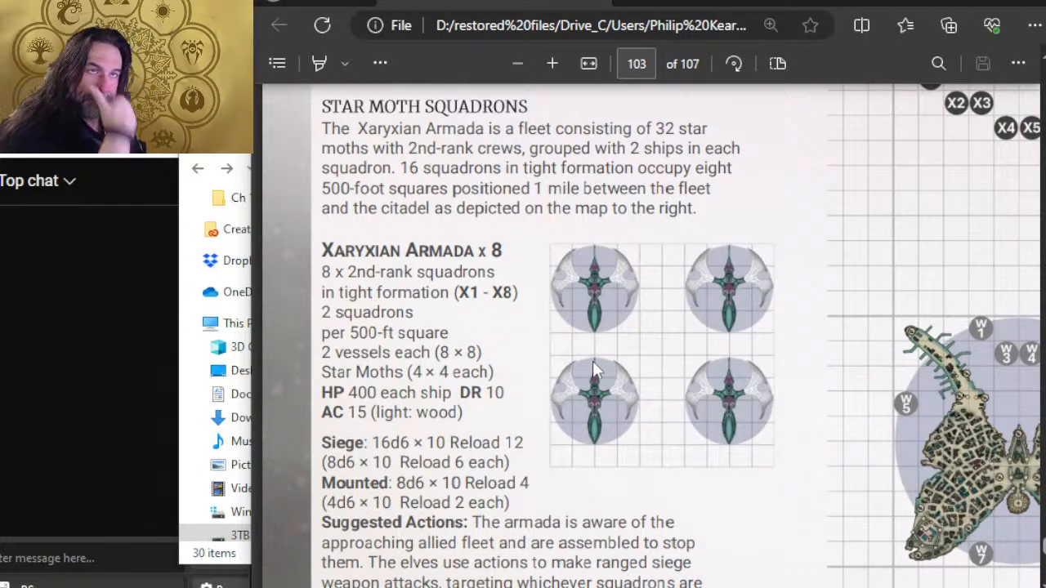
pyautogui.hscroll(5, 606, 378)
pyautogui.scroll(-2, 637, 425)
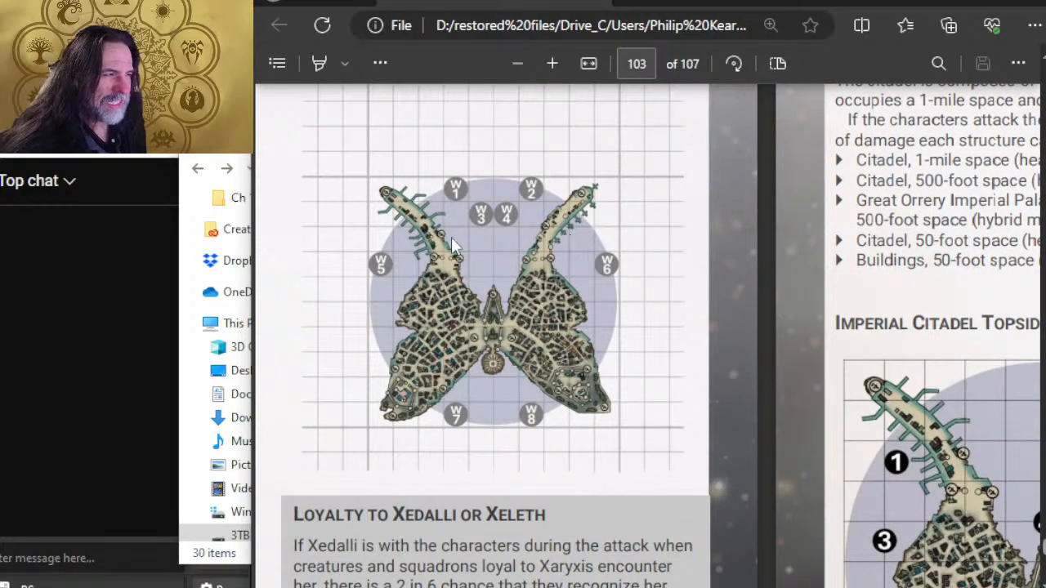
# Step: Review the Temple of Light, Warbird Defenders and Siege Towers entries on page 105
pyautogui.scroll(-15, 497, 226)
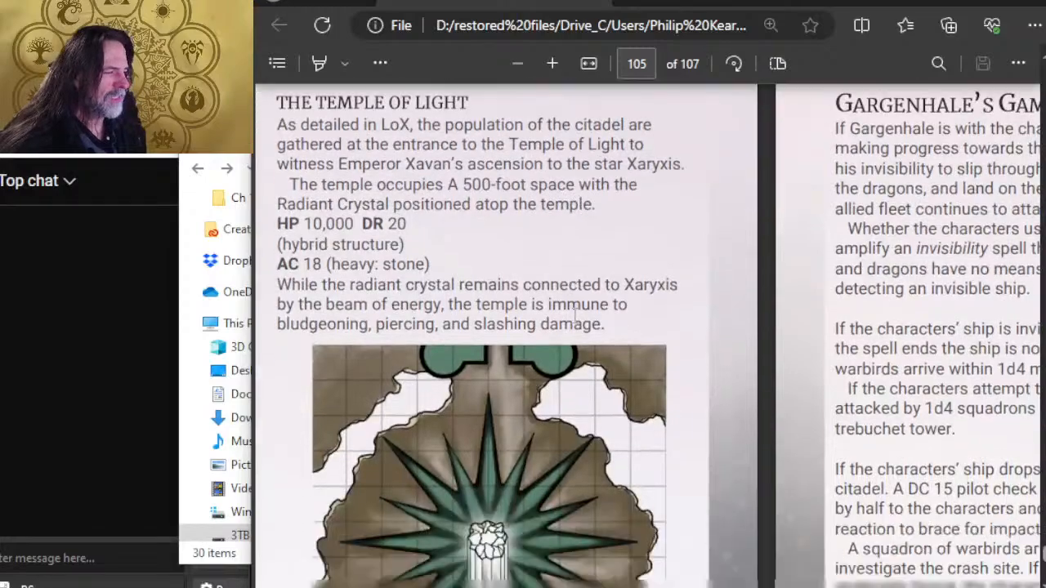
pyautogui.hscroll(-5, 490, 339)
pyautogui.scroll(-5, 531, 331)
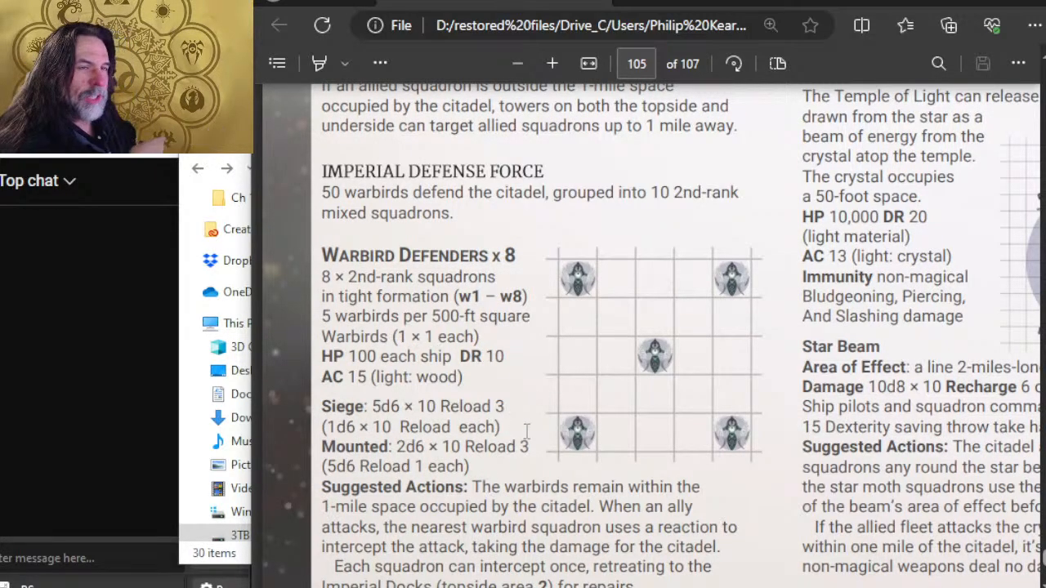
pyautogui.scroll(6, 527, 433)
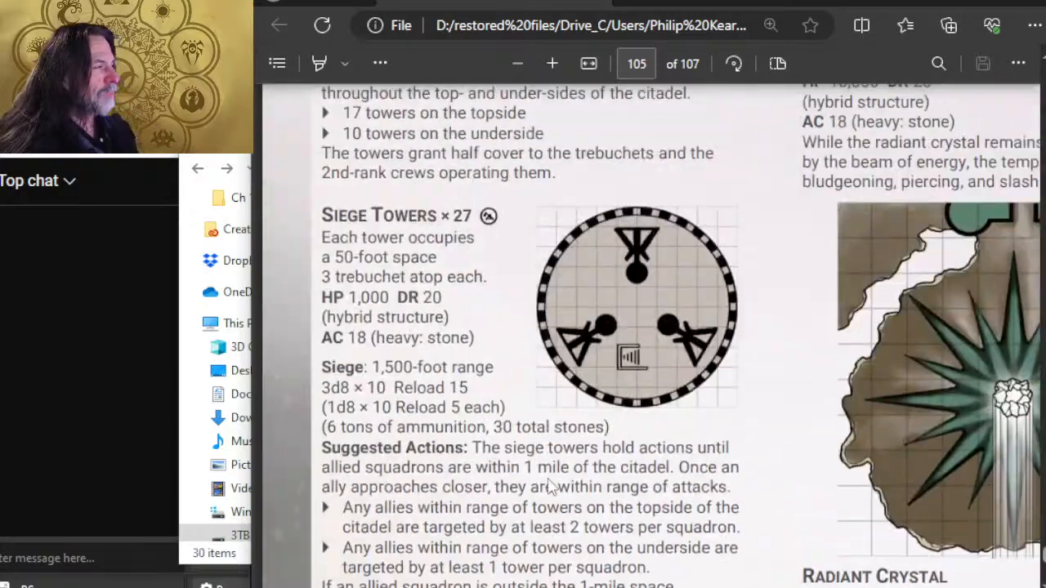
# Step: Compare the Aartuk and Ssuran faction squadrons on page 101 with the Xaryxian Armada's stats and suggested actions on page 103
pyautogui.scroll(15, 552, 486)
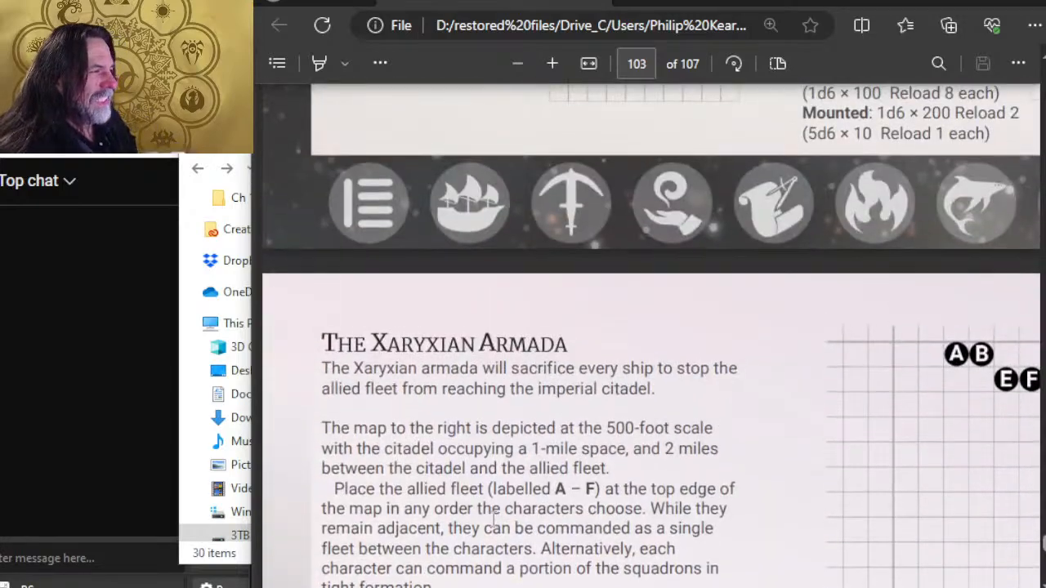
pyautogui.scroll(15, 494, 518)
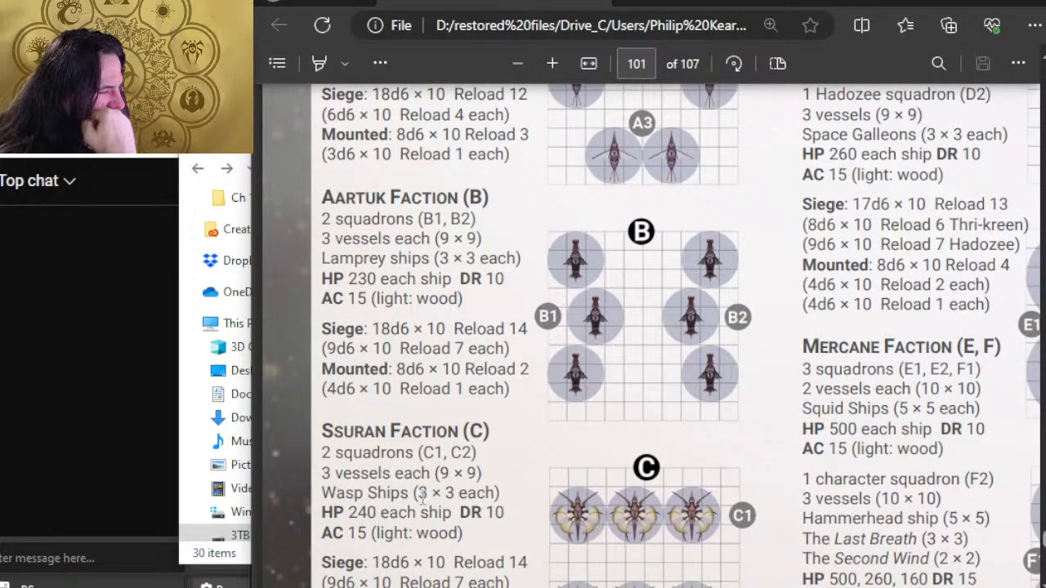
pyautogui.scroll(-3, 462, 510)
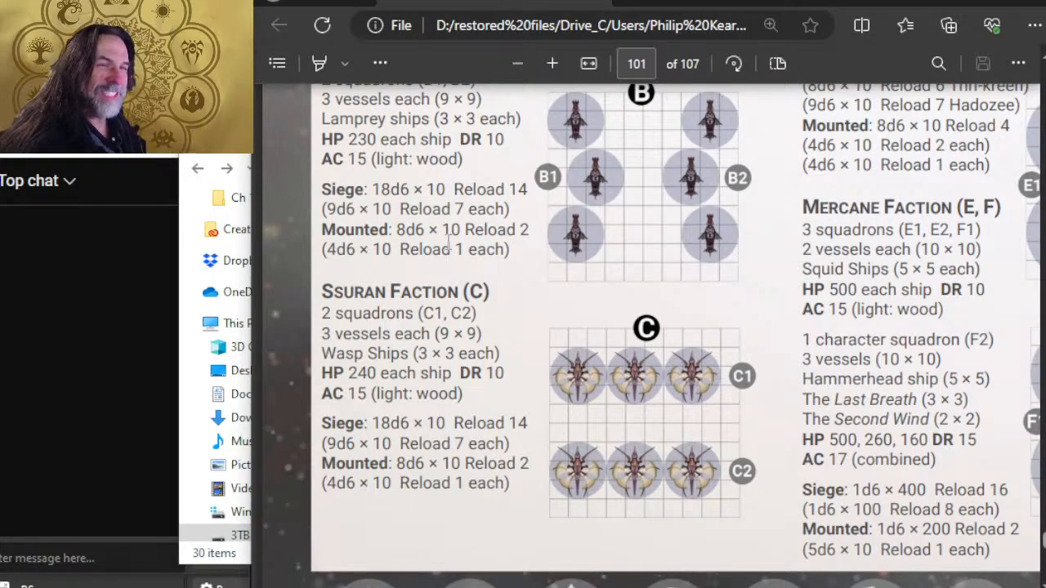
pyautogui.scroll(-20, 448, 245)
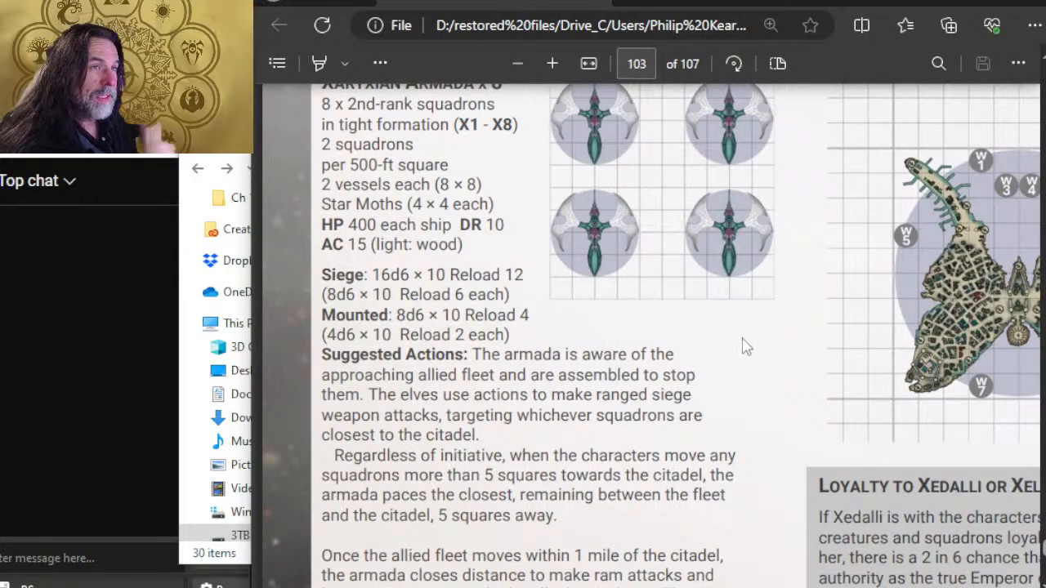
pyautogui.scroll(2, 728, 318)
# Step: Read the Citadel Defenses section on page 105, from the trebuchet towers to the Imperial Defense Force's warbirds
pyautogui.scroll(-15, 618, 304)
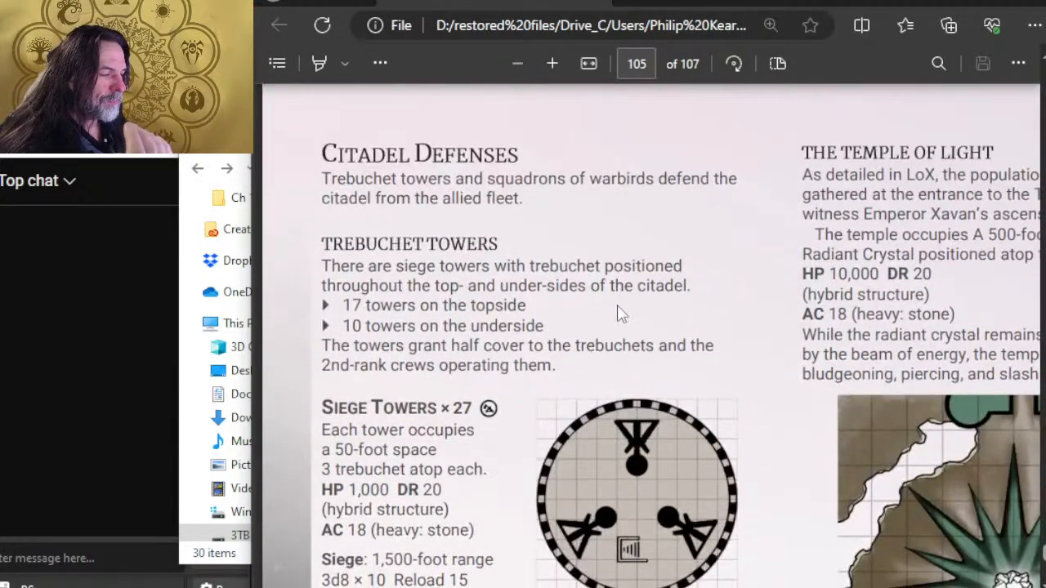
pyautogui.scroll(-8, 618, 307)
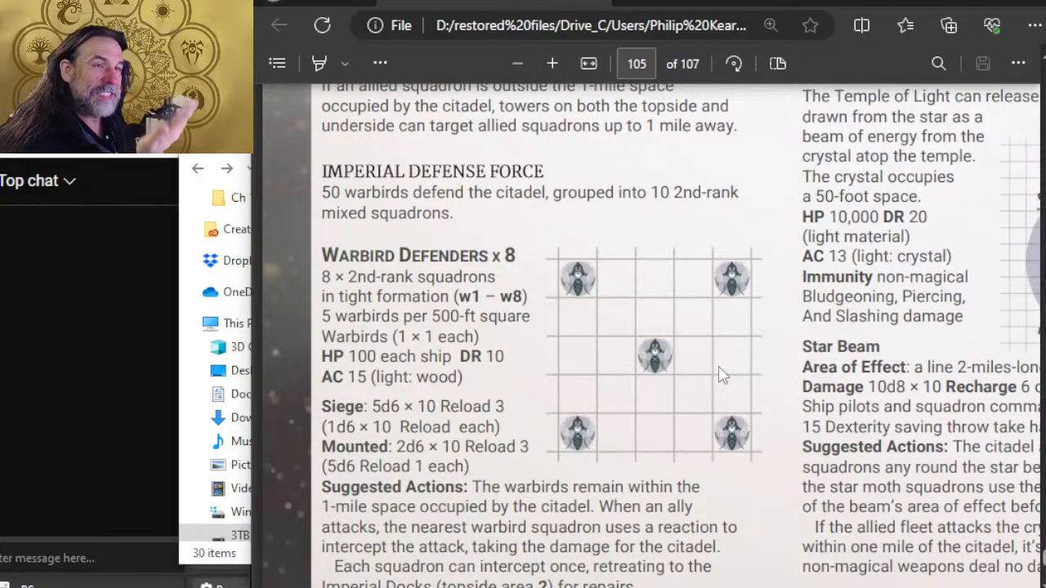
pyautogui.scroll(5, 719, 376)
pyautogui.scroll(-3, 752, 392)
pyautogui.scroll(-3, 756, 402)
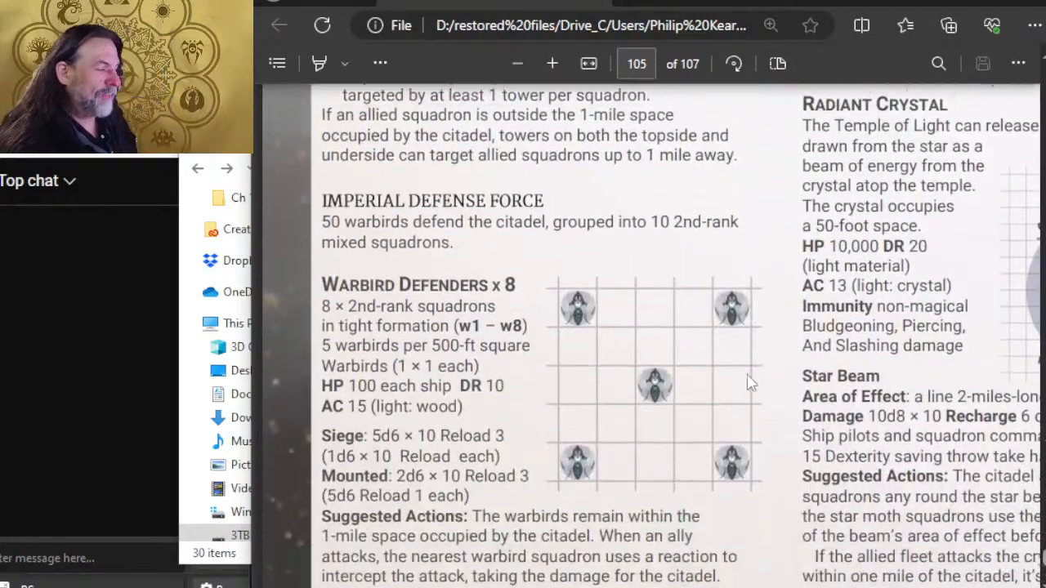
# Step: Examine the Imperial Citadel topside and underside maps on page 104, including the docks and trebuchet tower locations
pyautogui.scroll(10, 751, 380)
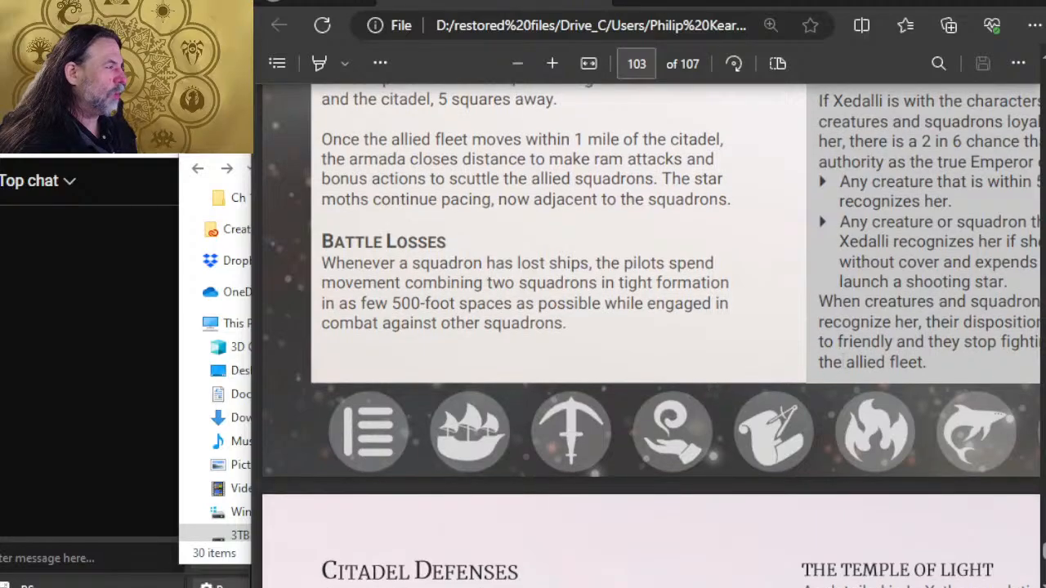
pyautogui.hscroll(8, 736, 323)
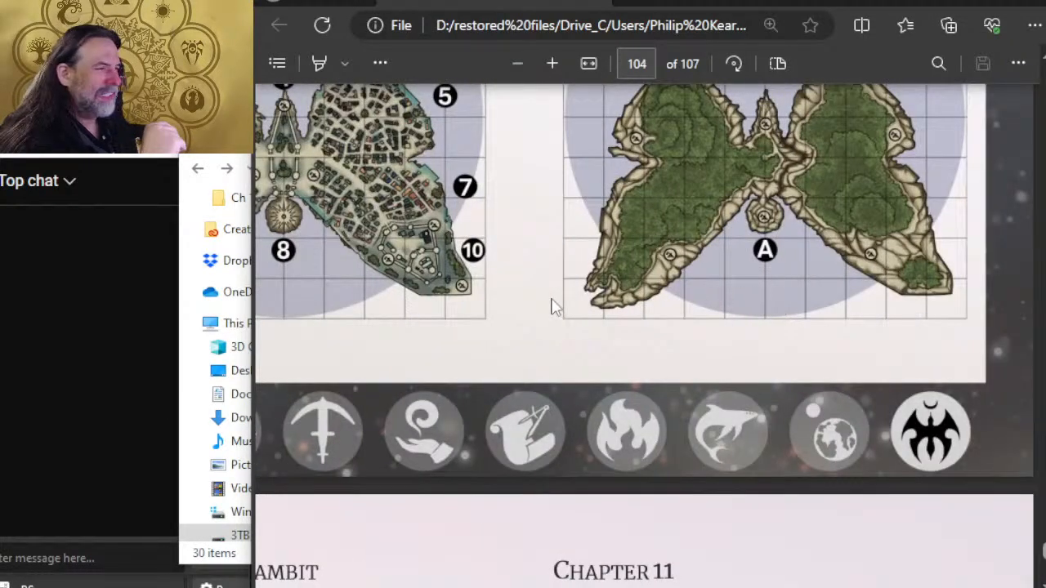
pyautogui.scroll(1, 547, 286)
pyautogui.scroll(3, 542, 278)
pyautogui.scroll(-1, 459, 309)
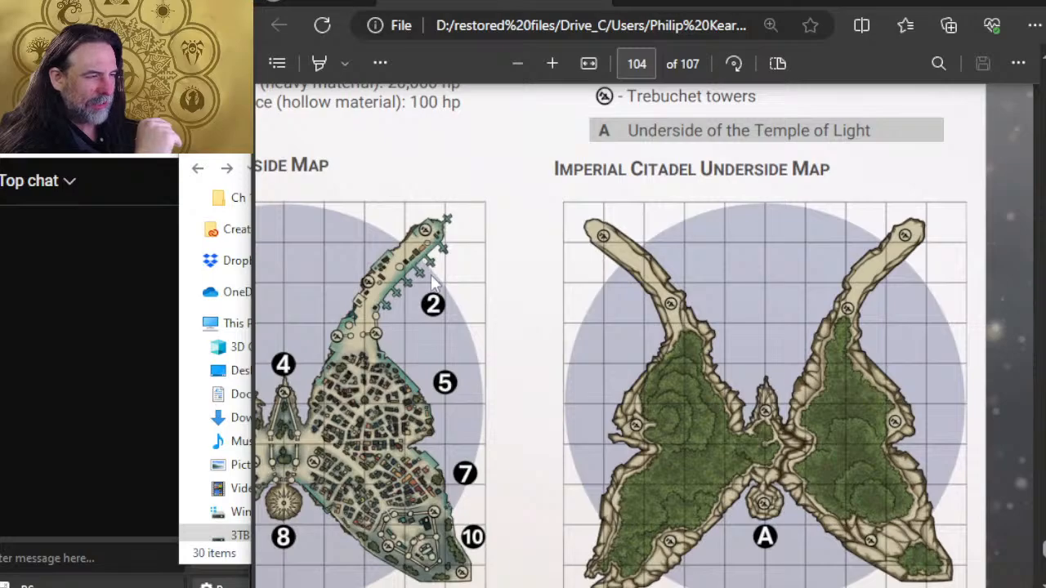
pyautogui.hscroll(-4, 428, 302)
pyautogui.scroll(-1, 490, 327)
pyautogui.scroll(-8, 497, 325)
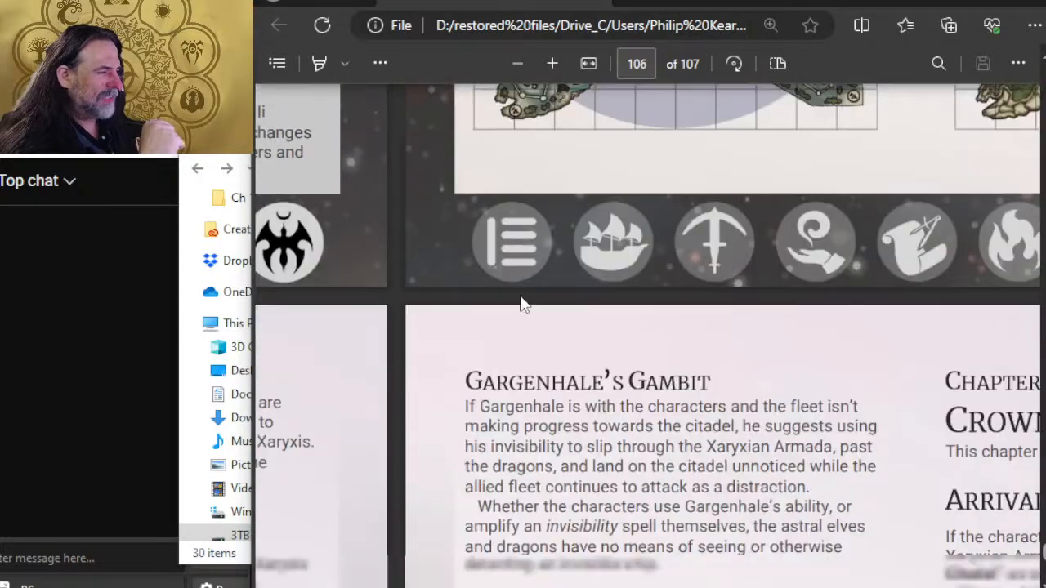
pyautogui.scroll(7, 572, 319)
pyautogui.scroll(-2, 647, 317)
pyautogui.scroll(-1, 648, 318)
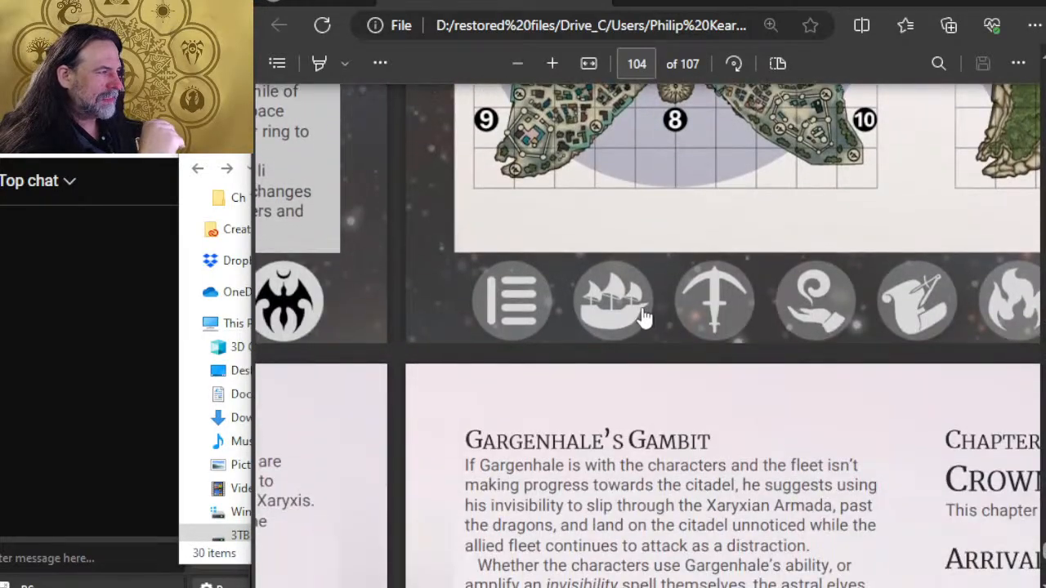
pyautogui.scroll(4, 637, 303)
pyautogui.scroll(-4, 631, 274)
# Step: Read Gargenhale's Gambit on page 106, and revisit the Siege Towers on page 105 and Battle Losses on page 103
pyautogui.scroll(-3, 631, 274)
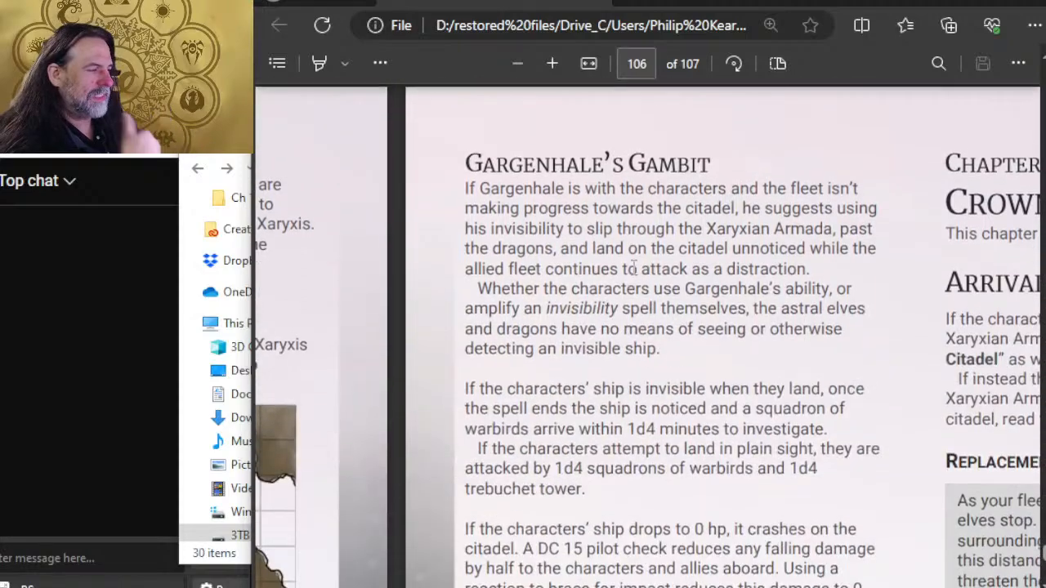
pyautogui.scroll(-3, 628, 254)
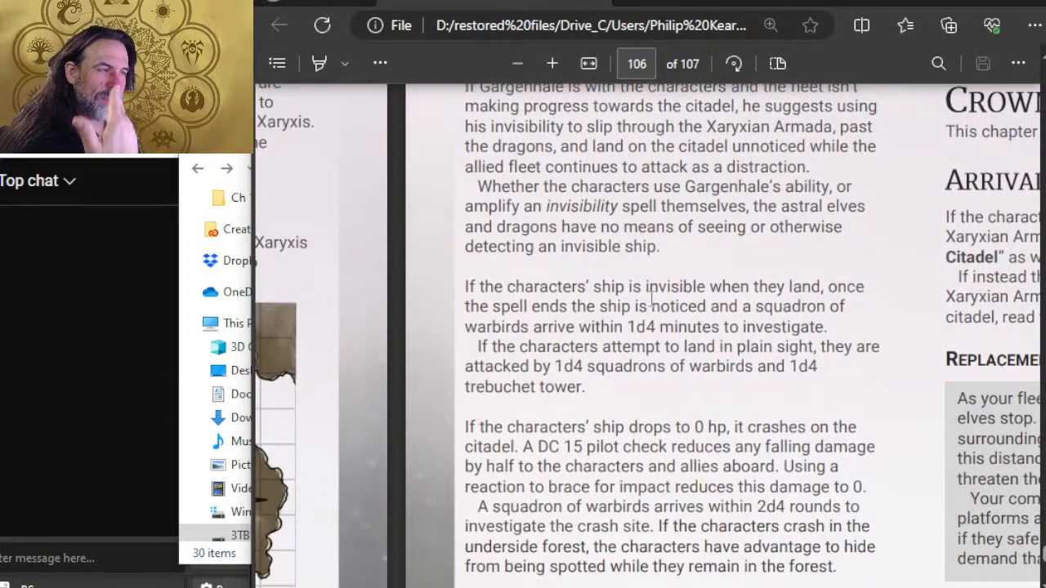
pyautogui.scroll(5, 604, 273)
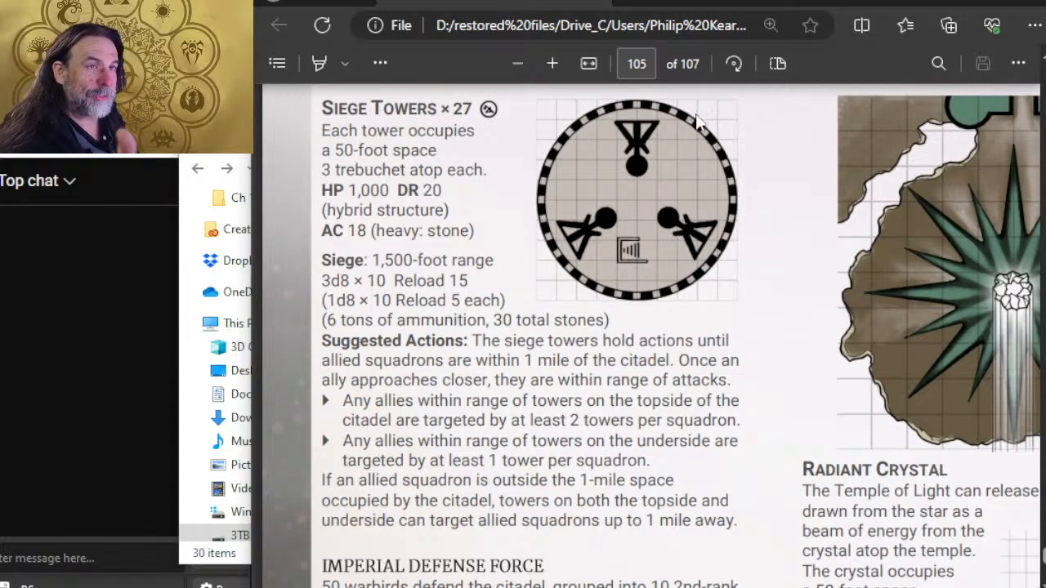
pyautogui.scroll(10, 754, 205)
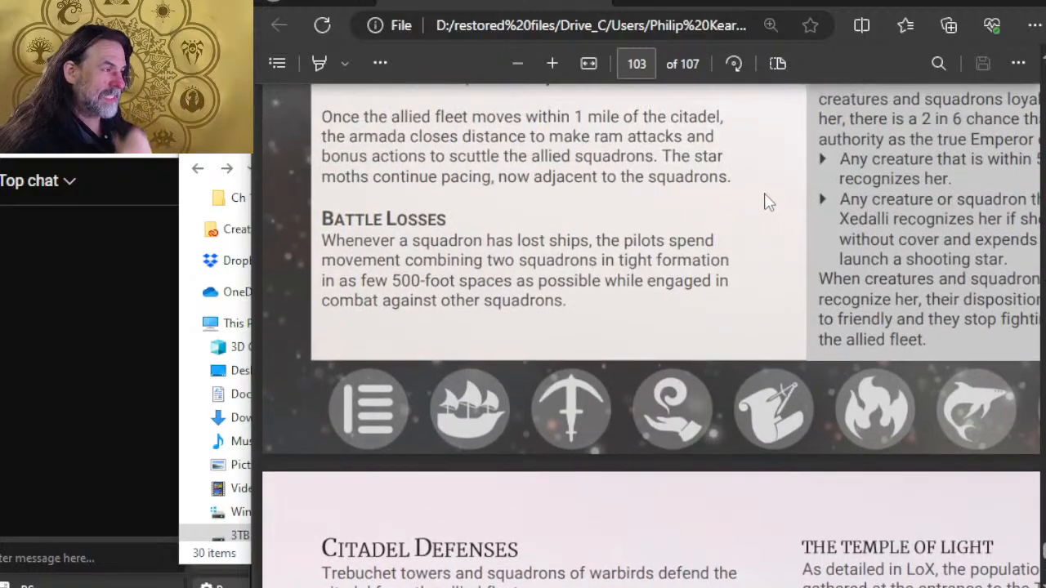
# Step: Study page 103's battle map, comparing the spacing between the allied fleet, the X1–X8 armada squadrons and the citadel
pyautogui.scroll(7, 770, 229)
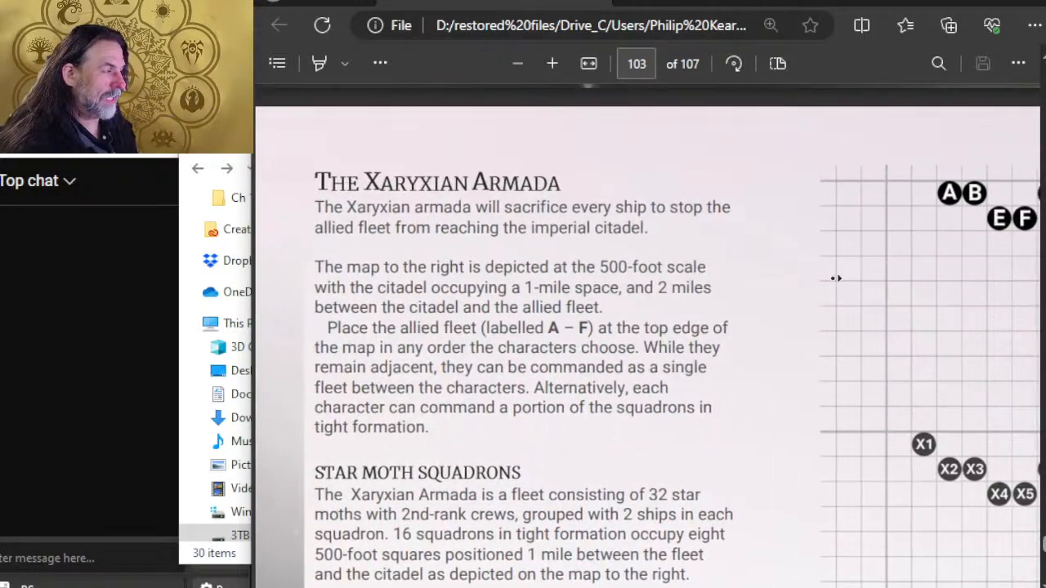
pyautogui.hscroll(5, 837, 282)
pyautogui.scroll(-3, 668, 310)
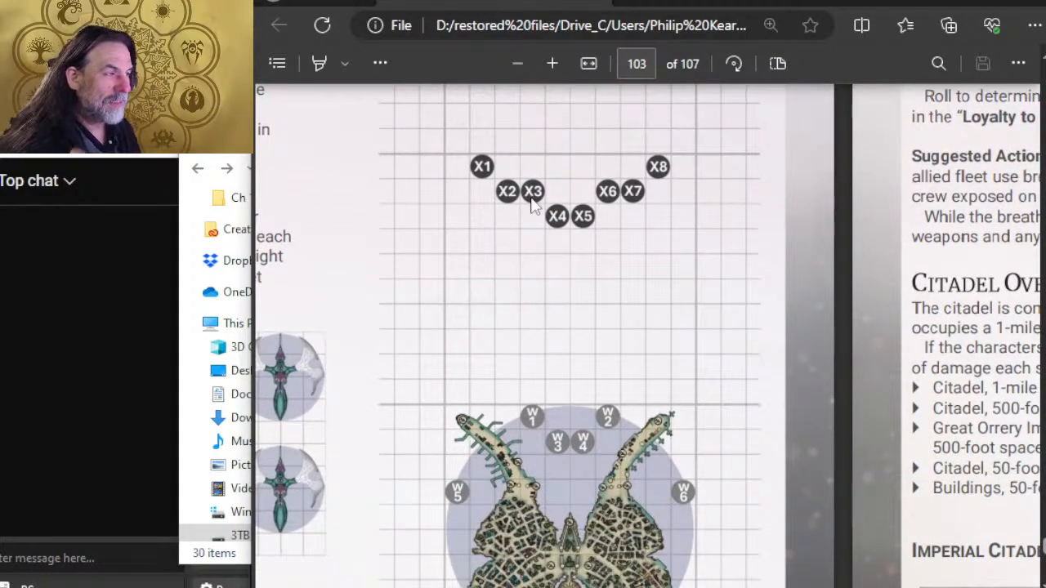
pyautogui.scroll(2, 537, 327)
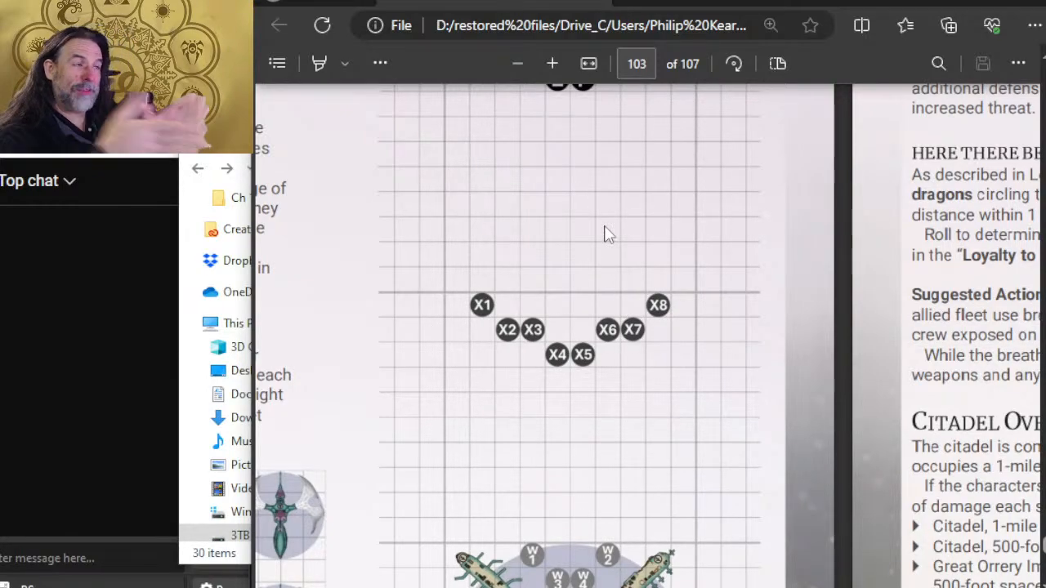
pyautogui.scroll(2, 626, 192)
pyautogui.scroll(-4, 626, 191)
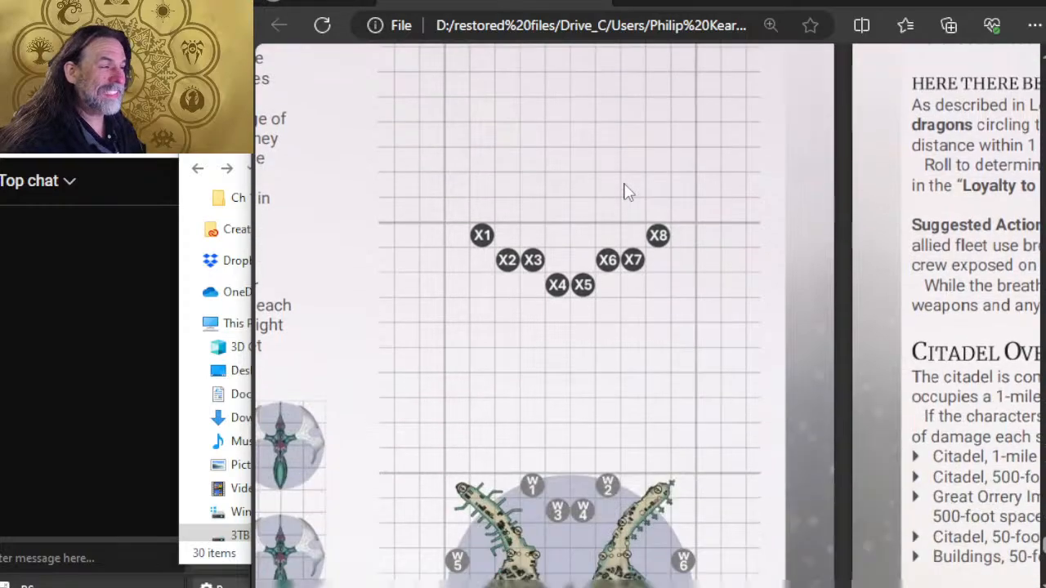
pyautogui.scroll(2, 676, 310)
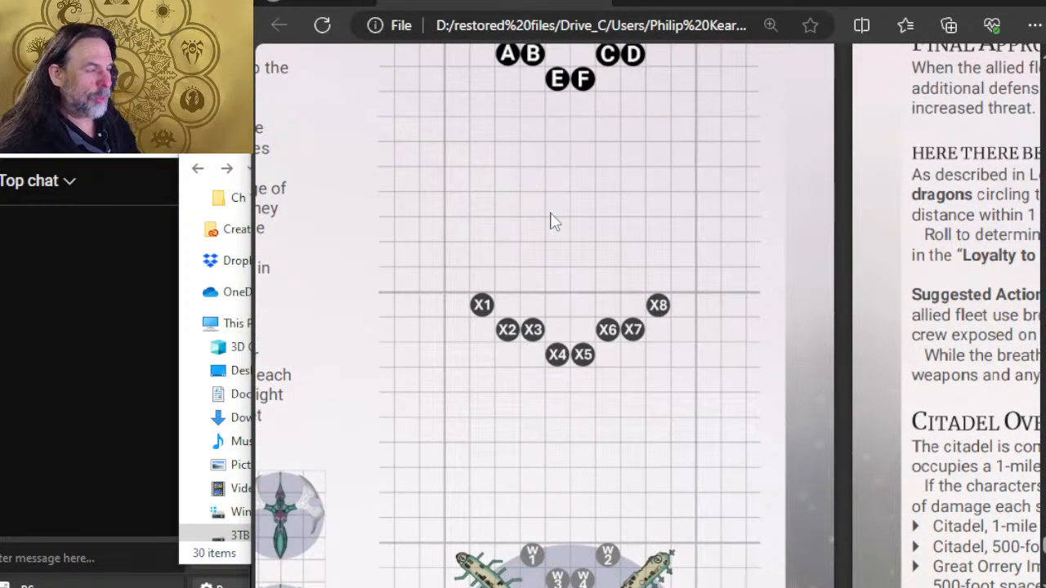
pyautogui.scroll(-2, 466, 241)
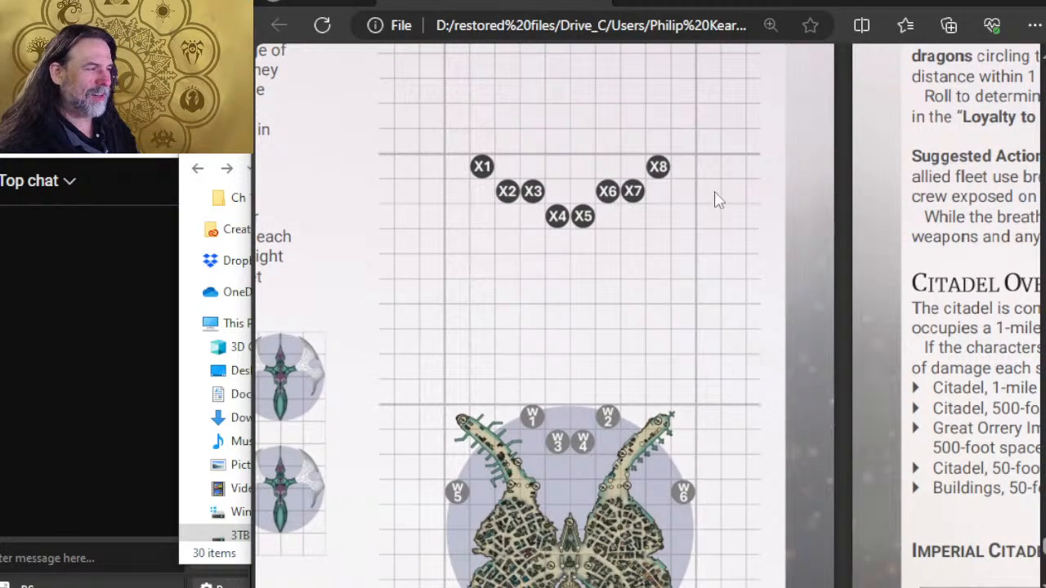
pyautogui.hscroll(-3, 579, 299)
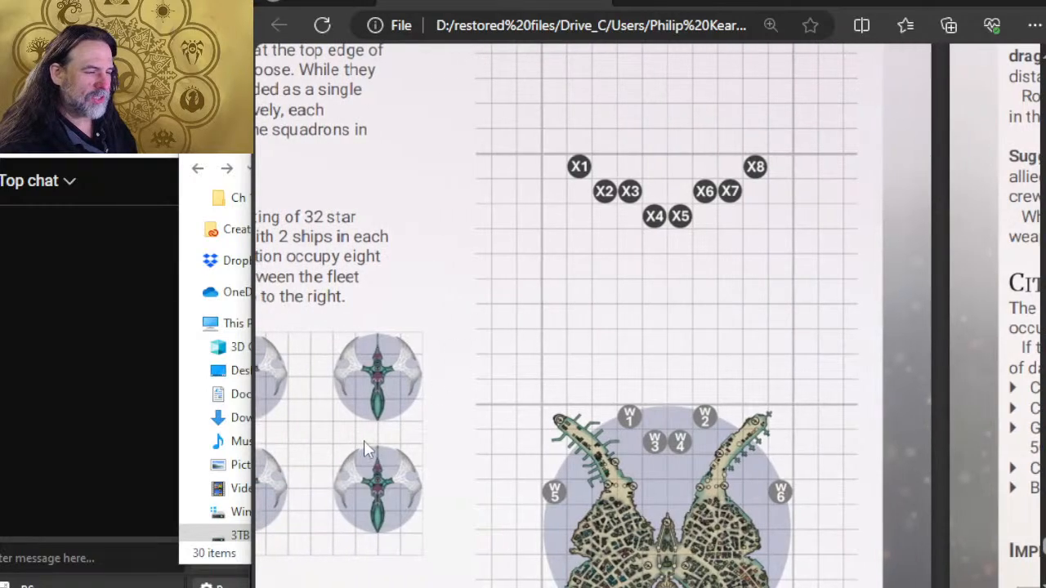
# Step: Examine the citadel on page 103's battle map up close, including its docks, trebuchet towers and surrounding warbird squadrons
pyautogui.scroll(-2, 780, 192)
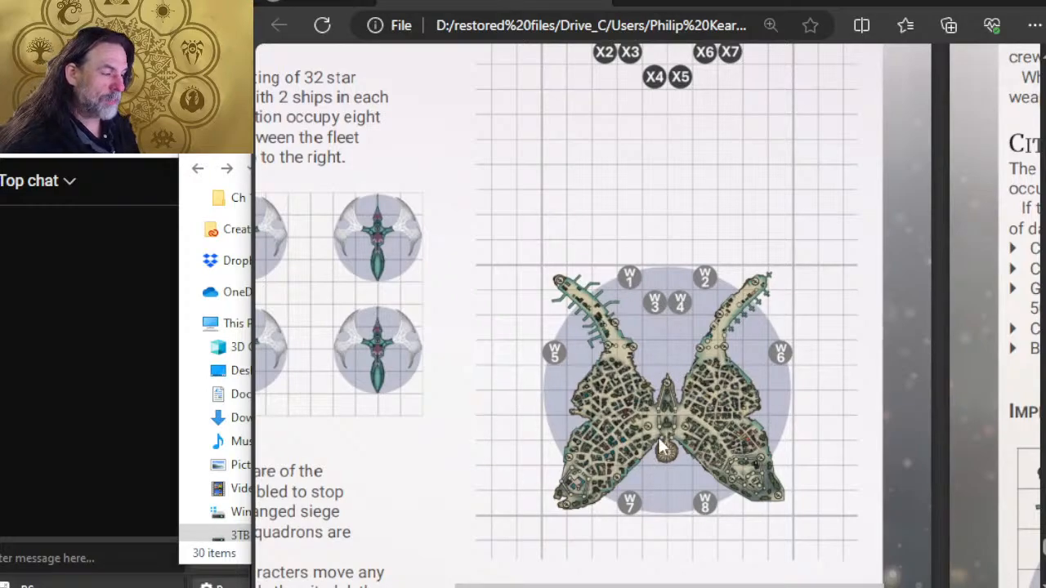
pyautogui.scroll(5, 560, 372)
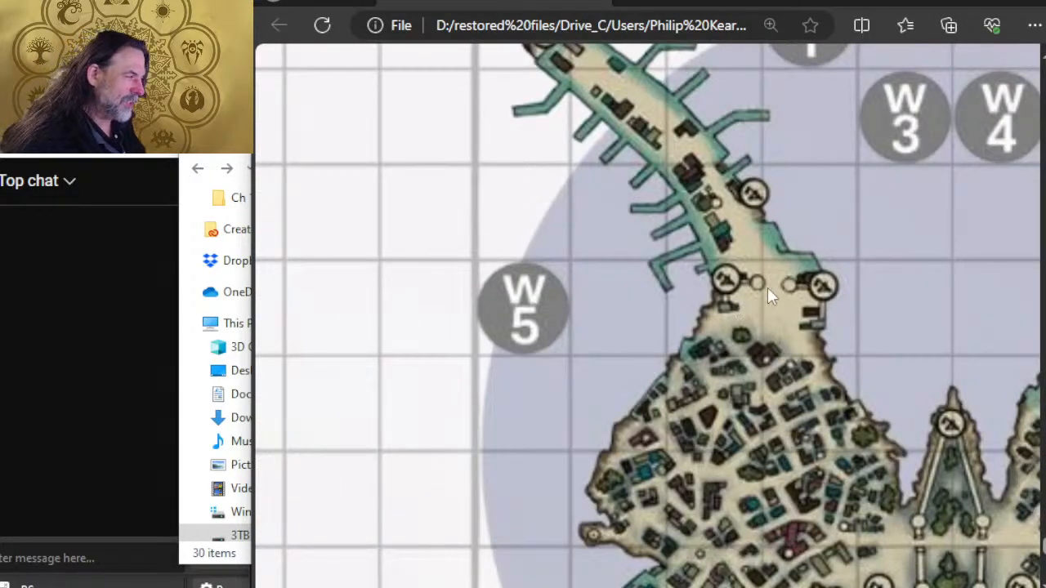
pyautogui.scroll(-3, 821, 298)
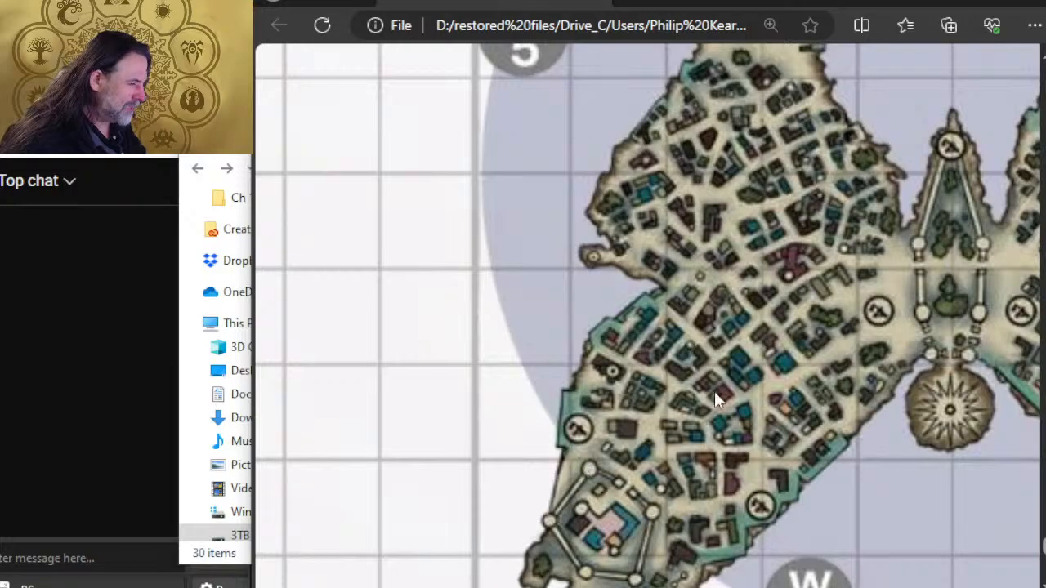
pyautogui.scroll(3, 822, 332)
pyautogui.scroll(-4, 820, 332)
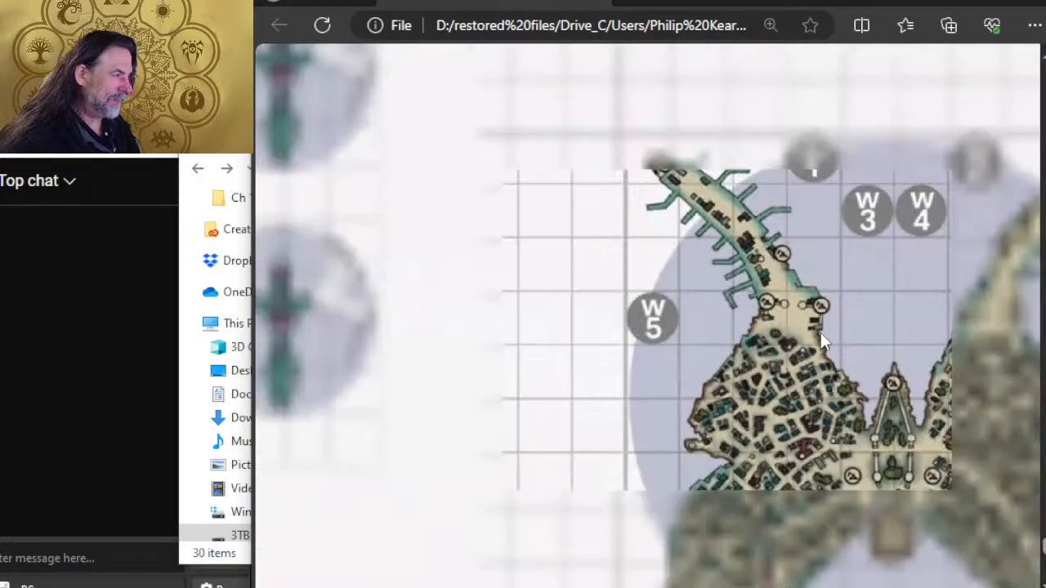
# Step: Inspect the trebuchet tower locations on the Imperial Citadel underside map on page 104
pyautogui.hscroll(15, 825, 422)
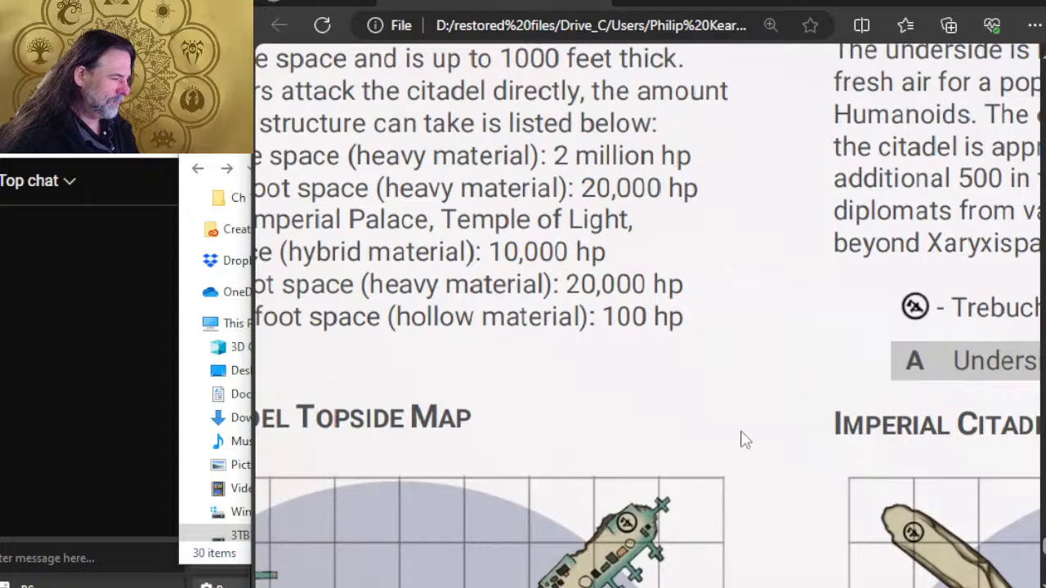
pyautogui.hscroll(7, 744, 440)
pyautogui.scroll(-5, 658, 489)
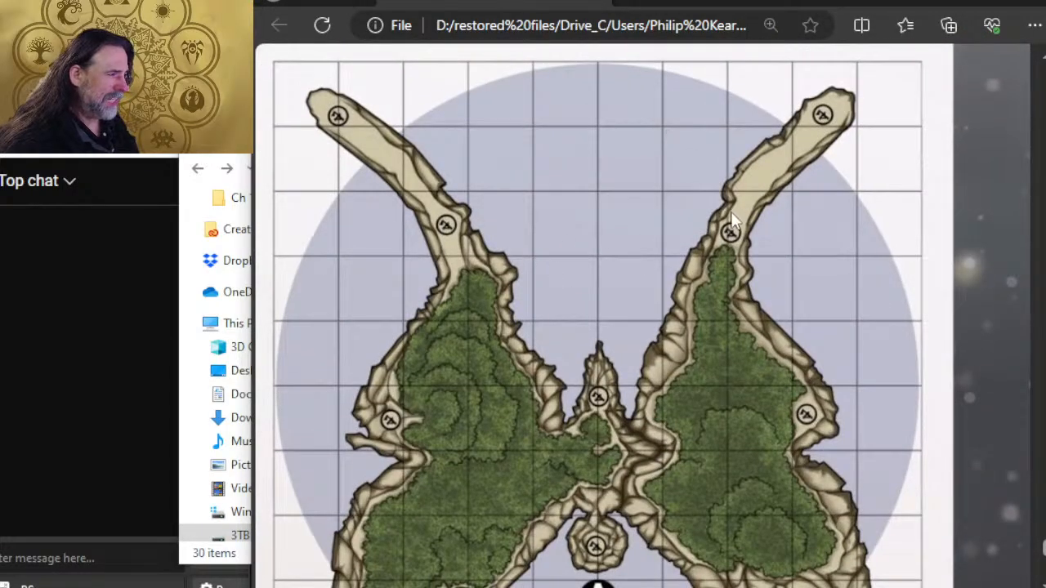
pyautogui.scroll(3, 732, 218)
pyautogui.scroll(-3, 729, 302)
pyautogui.scroll(2, 733, 292)
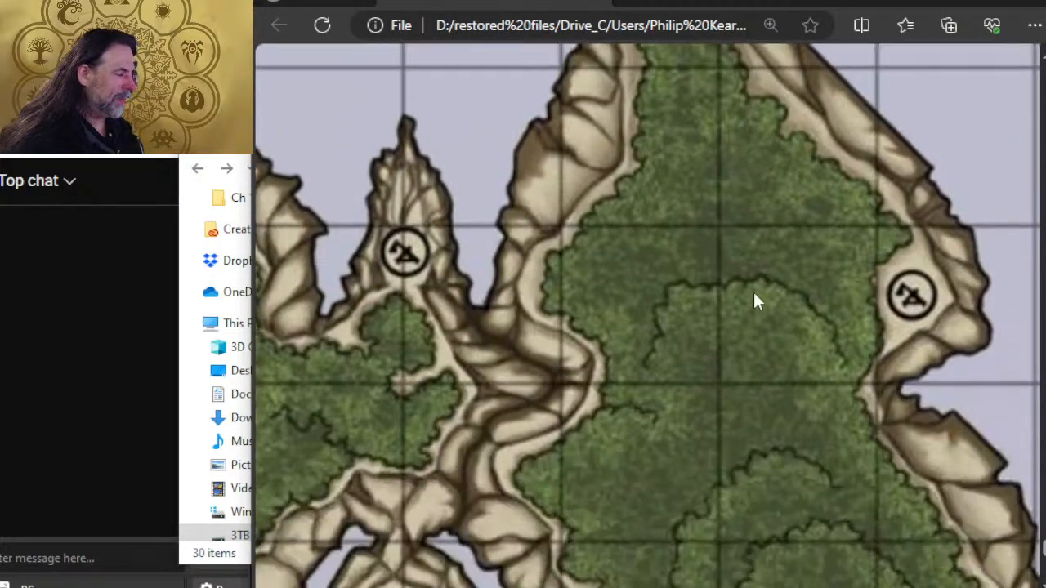
pyautogui.scroll(-4, 753, 299)
pyautogui.scroll(-4, 662, 375)
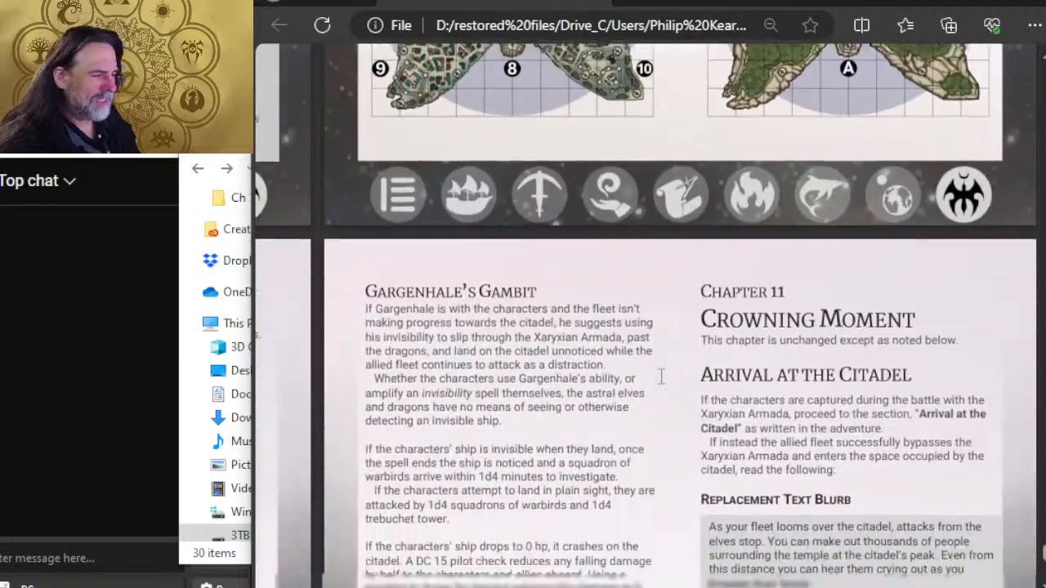
# Step: Study the Siege Towers diagram and statistics on page 105, including the trebuchets' range, damage and reload values
pyautogui.scroll(-10, 662, 376)
pyautogui.scroll(3, 510, 215)
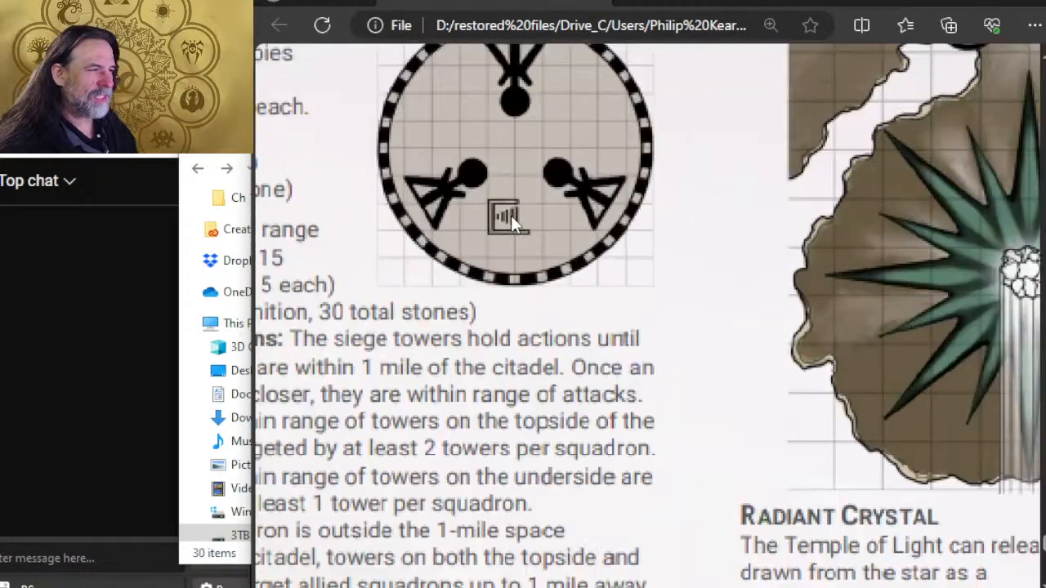
pyautogui.scroll(3, 597, 236)
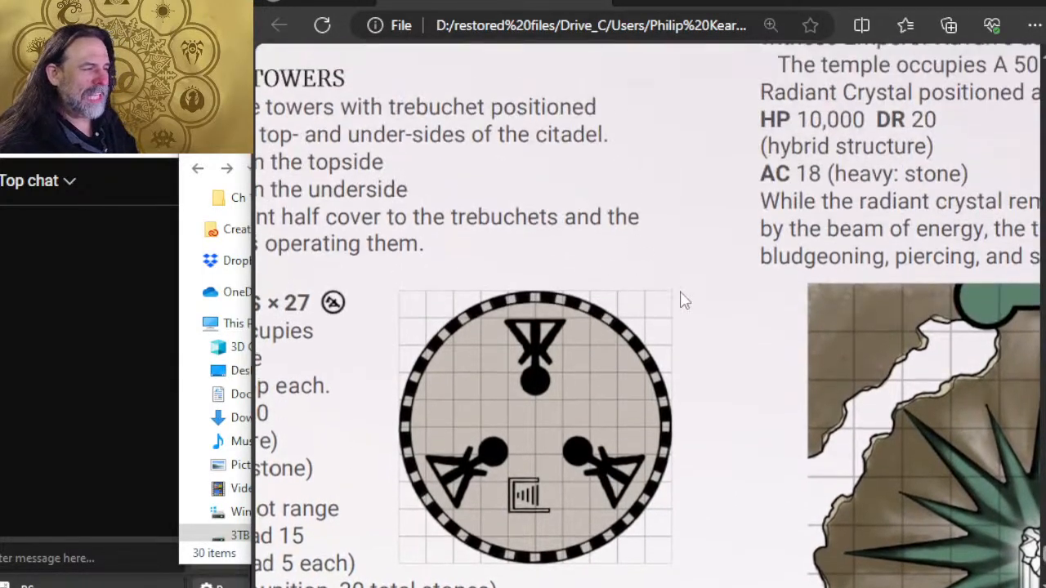
pyautogui.scroll(-2, 679, 301)
pyautogui.hscroll(-3, 679, 301)
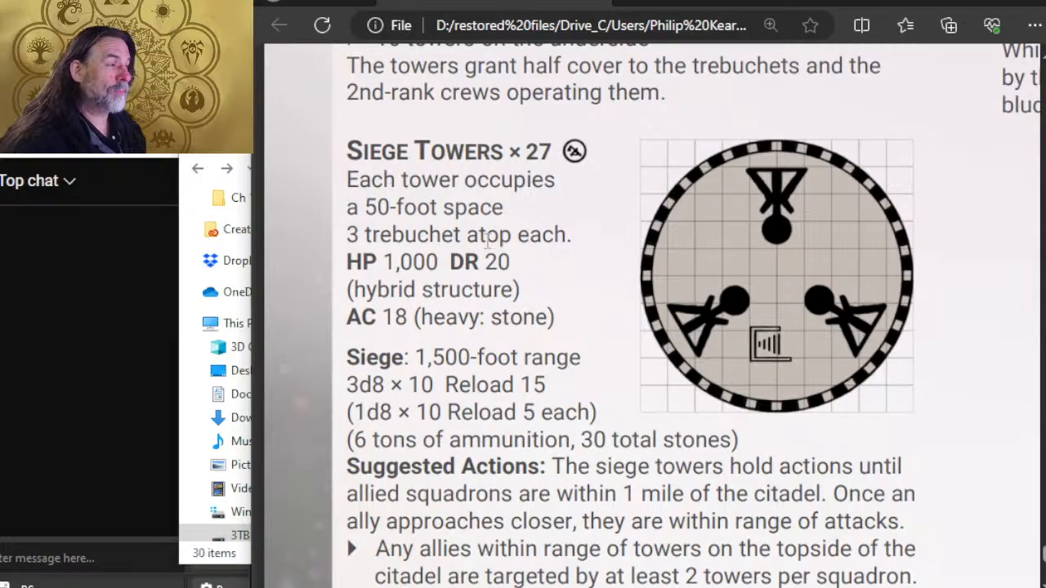
pyautogui.scroll(-5, 582, 272)
# Step: Review the Mercane Faction's squadrons E and F on page 101, including the character squadron F2 and its three vessels
pyautogui.scroll(10, 595, 276)
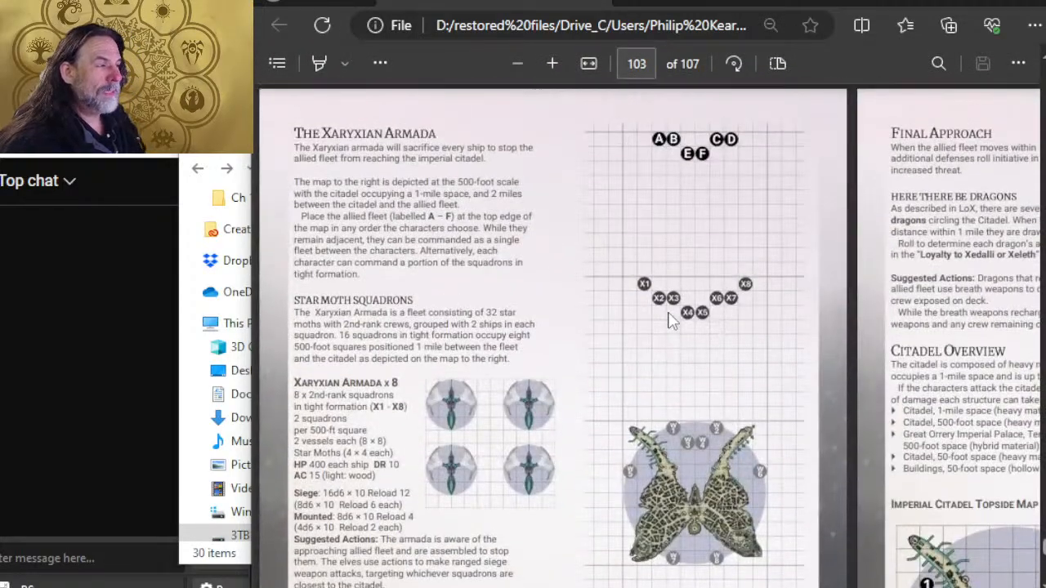
pyautogui.scroll(8, 668, 319)
pyautogui.keyDown('ctrl'); pyautogui.scroll(4, 757, 398); pyautogui.keyUp('ctrl')
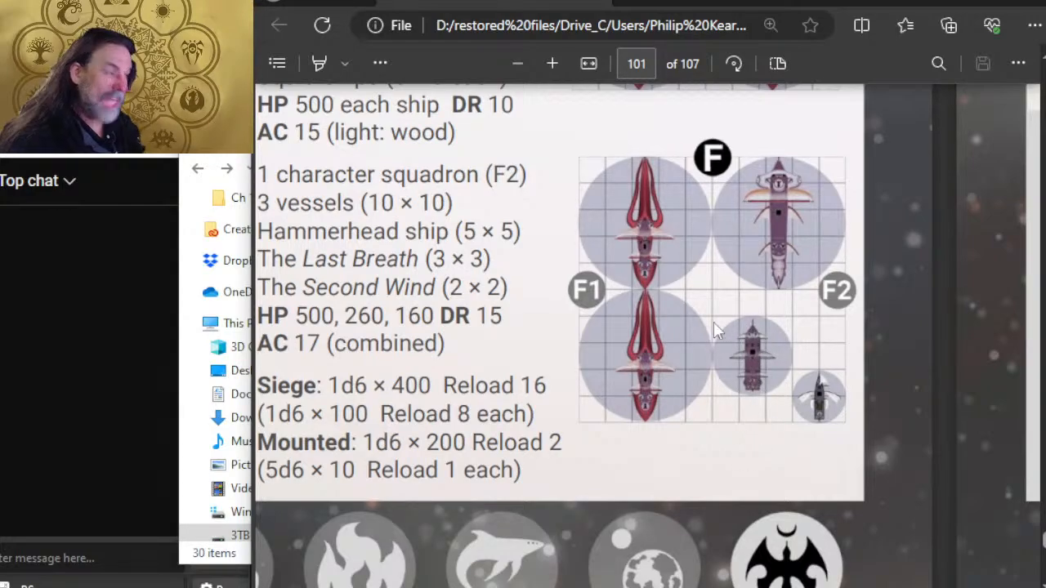
pyautogui.scroll(2, 715, 320)
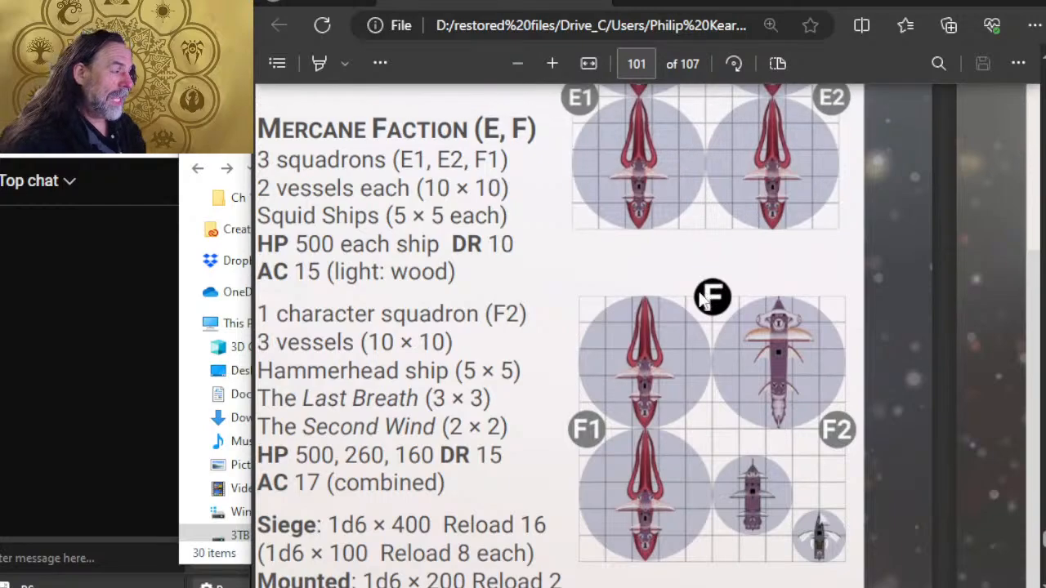
pyautogui.scroll(-3, 873, 372)
pyautogui.scroll(5, 613, 237)
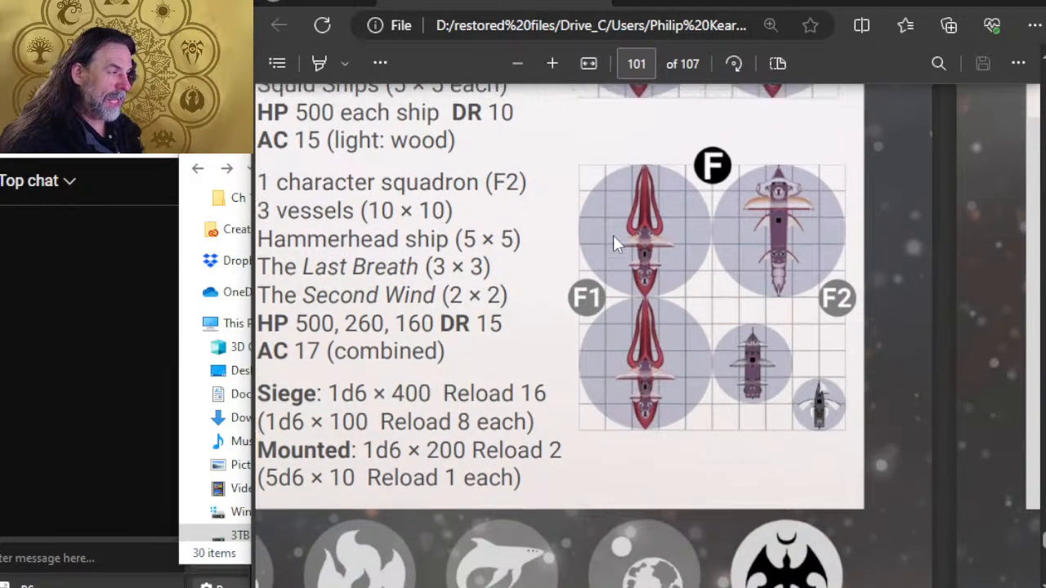
pyautogui.scroll(-3, 689, 245)
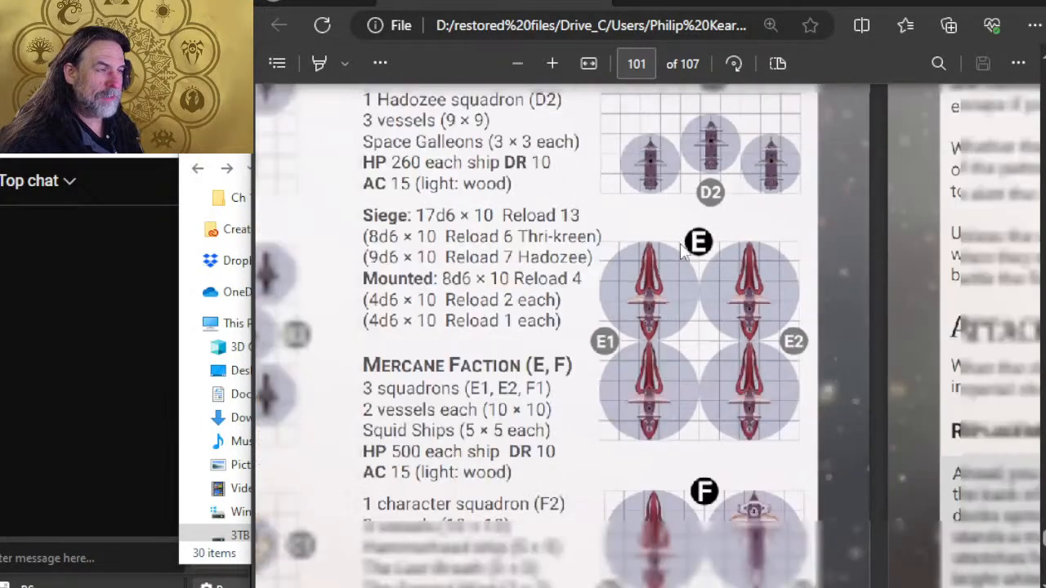
pyautogui.scroll(-3, 625, 258)
pyautogui.scroll(3, 627, 253)
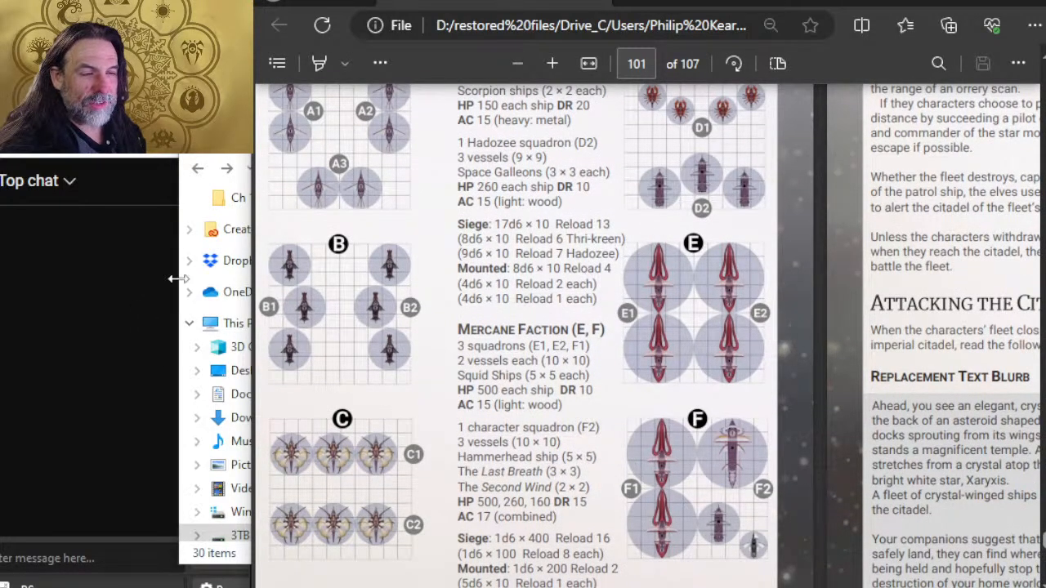
# Step: Bring the live chat window in front of the file browser and compare the allied squadron layouts on page 101
pyautogui.moveTo(178, 279); pyautogui.dragTo(302, 290)
pyautogui.click(292, 290)
pyautogui.scroll(3, 692, 386)
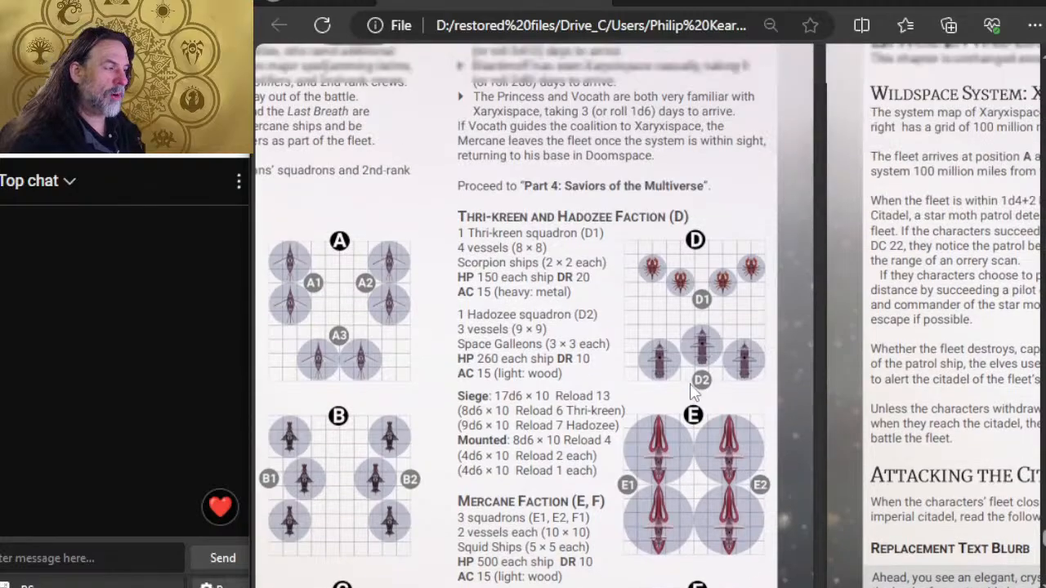
pyautogui.scroll(-3, 690, 391)
pyautogui.scroll(3, 690, 376)
pyautogui.scroll(-3, 690, 359)
pyautogui.scroll(3, 690, 349)
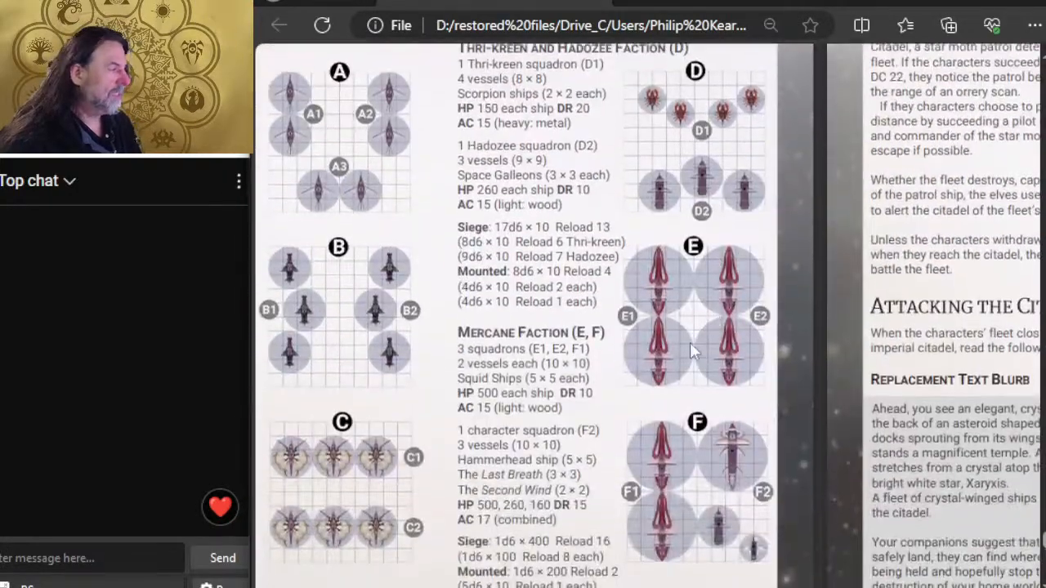
# Step: Compare the fleet positions on page 103's battle map with the squadron layouts on page 101
pyautogui.scroll(-8, 668, 319)
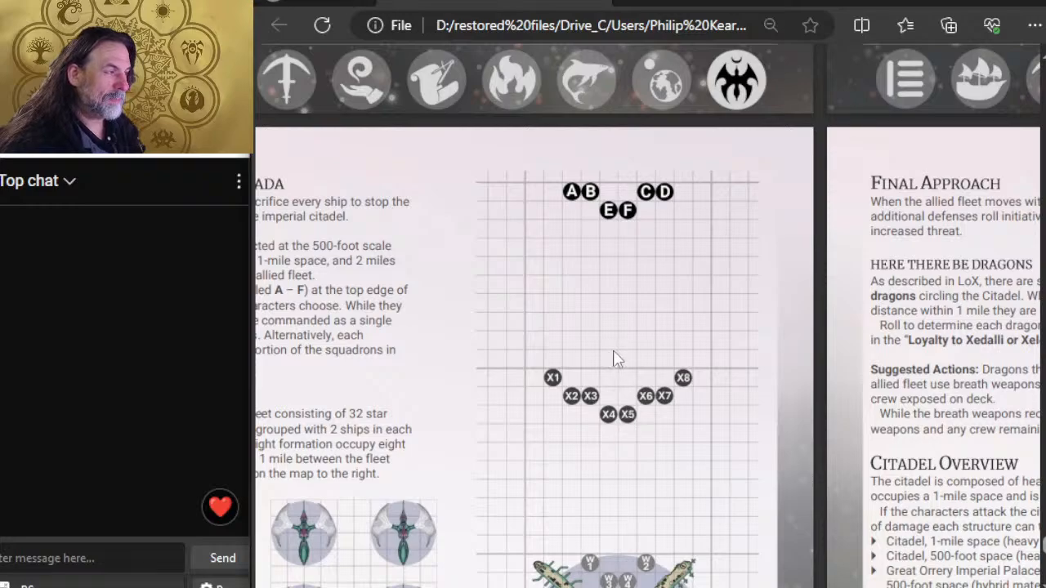
pyautogui.scroll(-2, 615, 359)
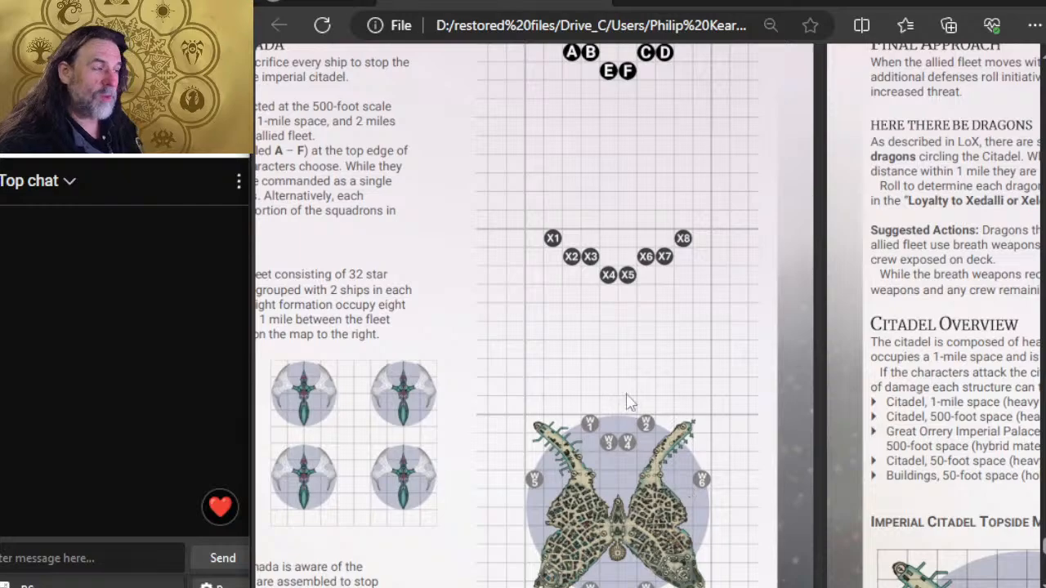
pyautogui.scroll(2, 621, 290)
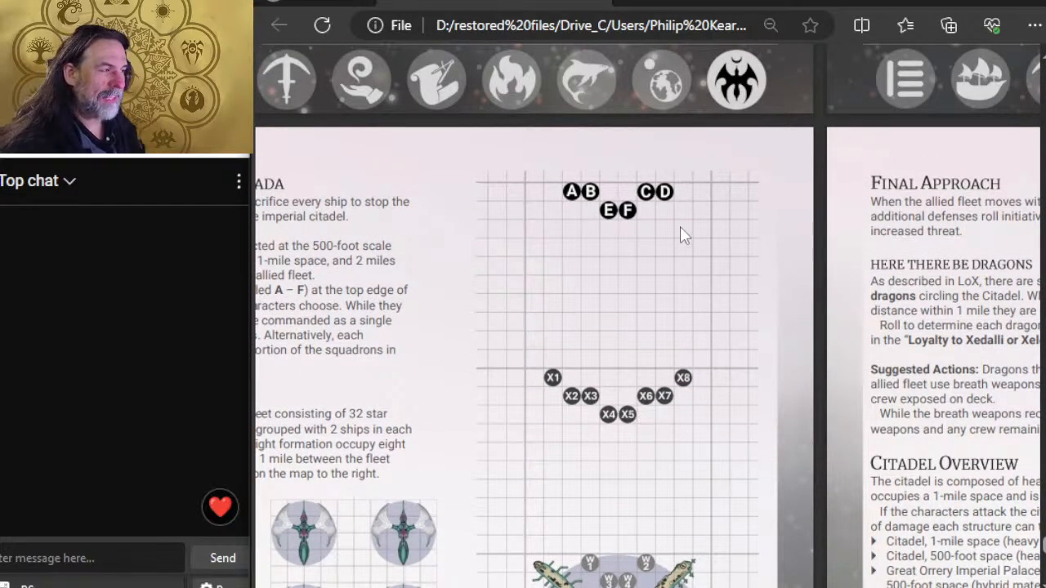
pyautogui.scroll(6, 714, 285)
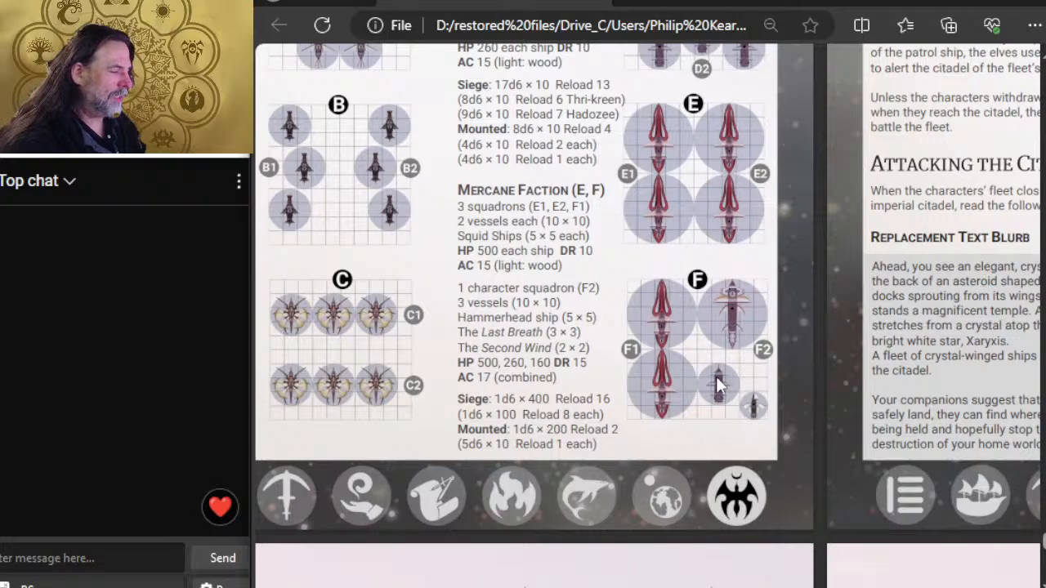
pyautogui.scroll(-12, 563, 423)
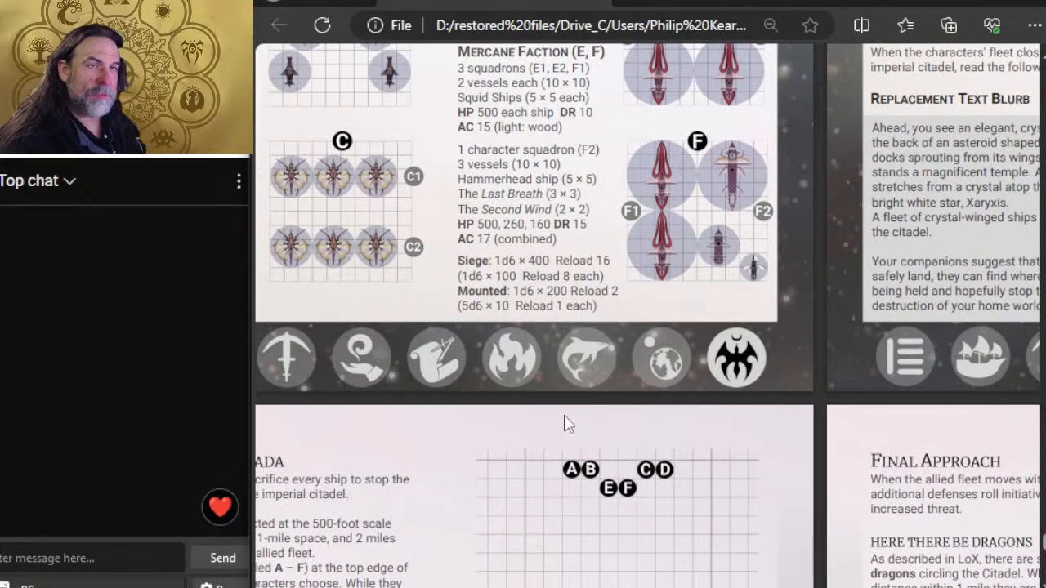
# Step: Compare the topside and underside citadel maps on page 104, focusing on locations 8 and A and the nearby trebuchet towers
pyautogui.hscroll(6, 701, 466)
pyautogui.scroll(-3, 701, 468)
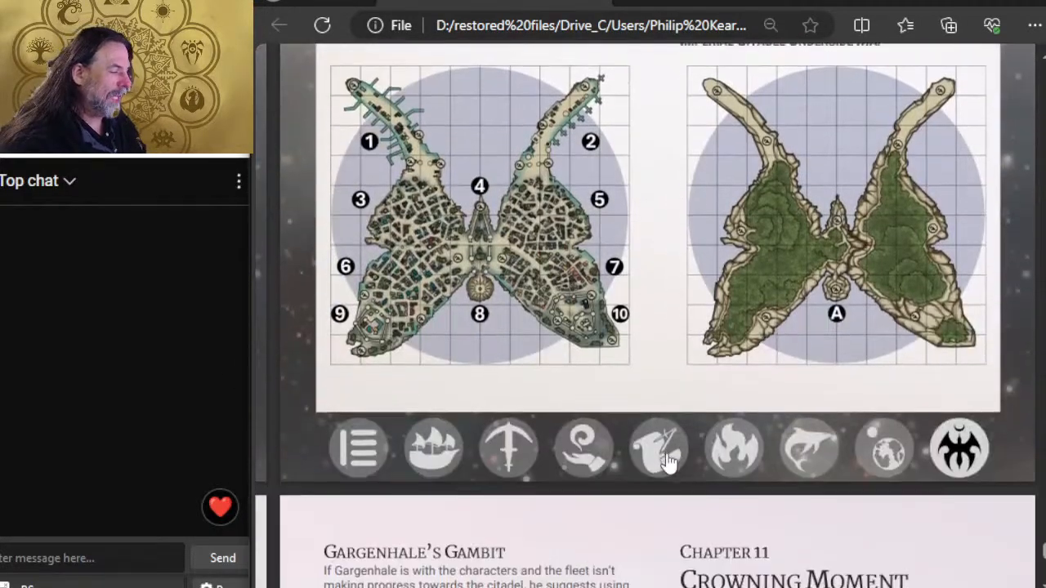
pyautogui.scroll(4, 835, 259)
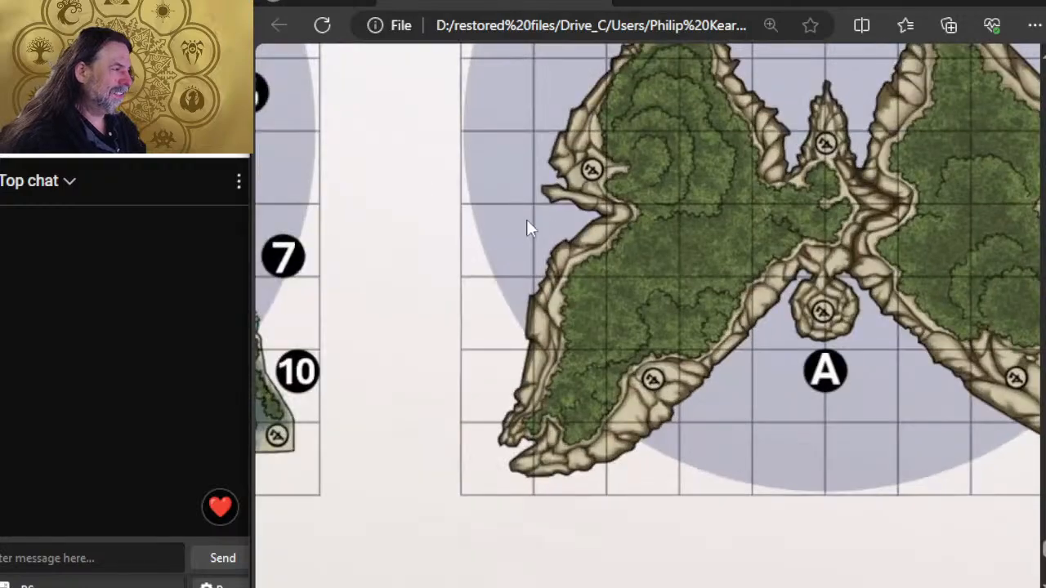
pyautogui.scroll(2, 747, 270)
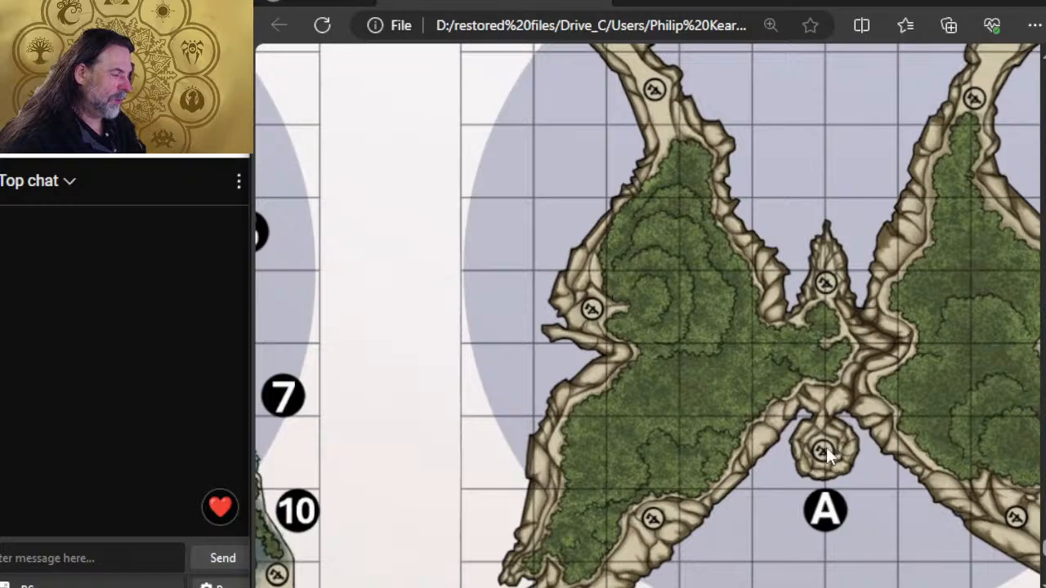
pyautogui.scroll(-5, 825, 489)
pyautogui.scroll(3, 692, 486)
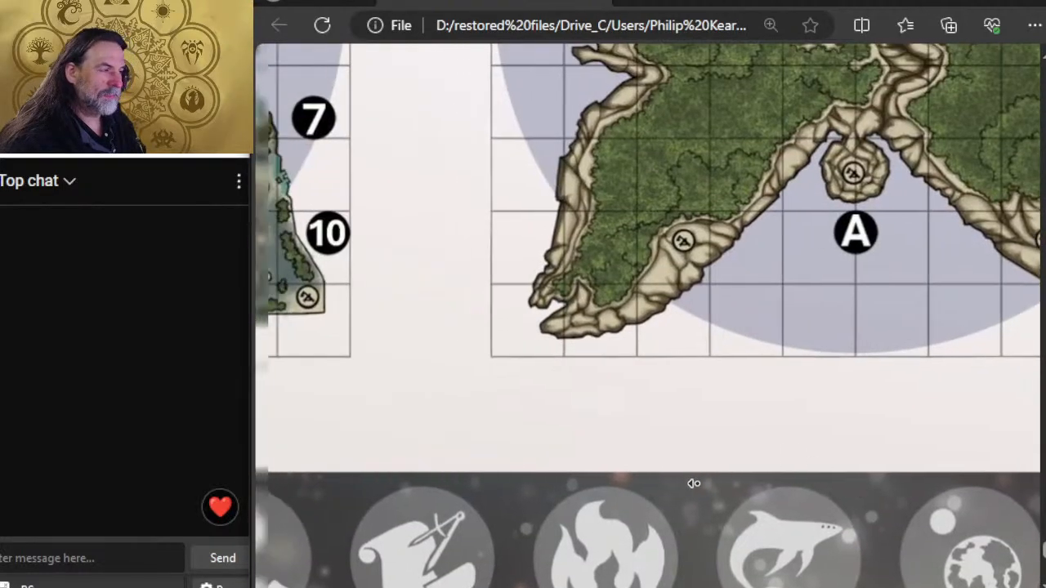
pyautogui.hscroll(-5, 632, 381)
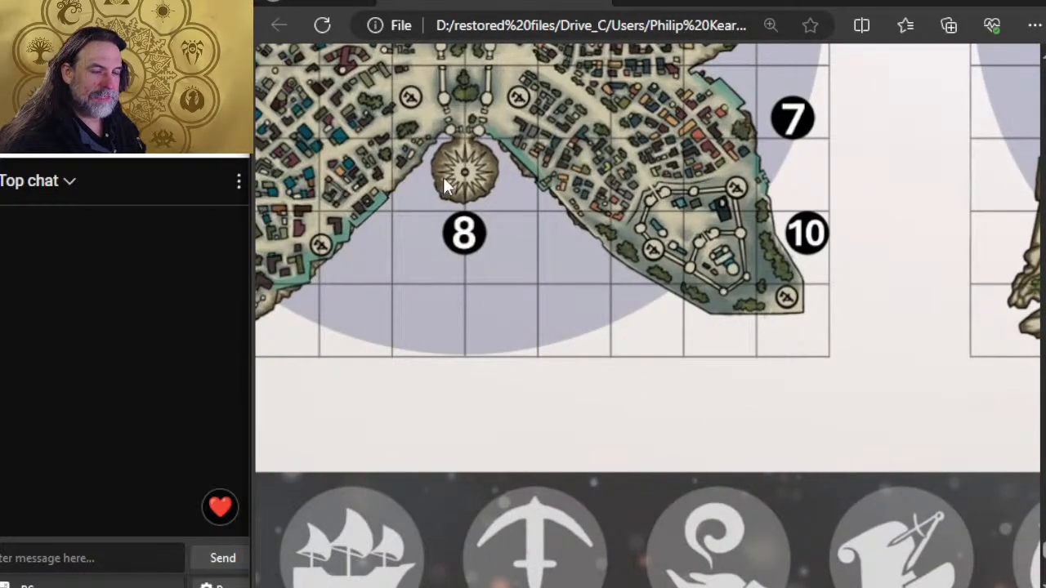
pyautogui.hscroll(4, 815, 257)
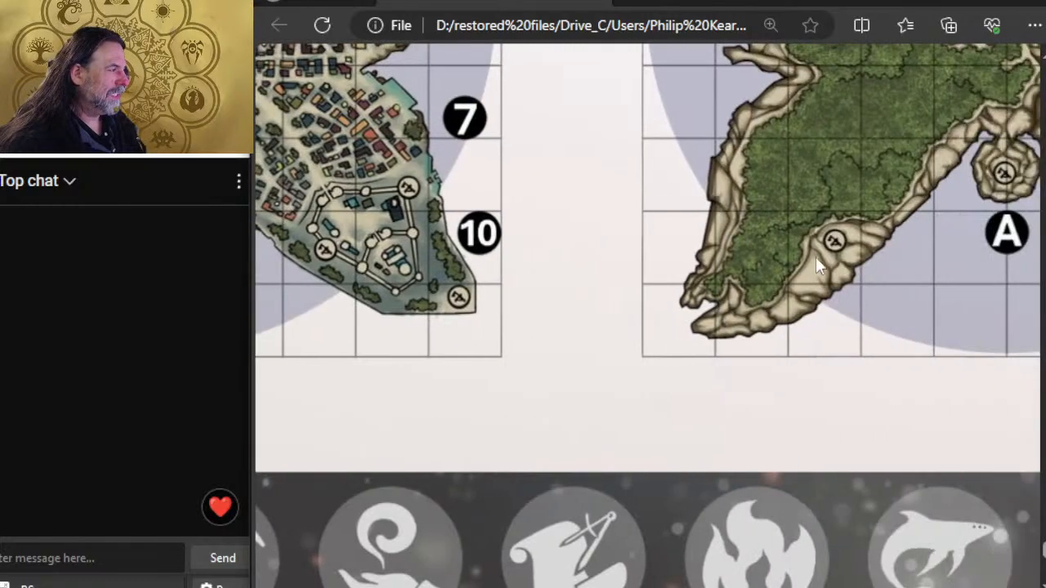
# Step: Skim Battle Losses, the Xedalli loyalty rules and Gargenhale's Gambit, and view the Temple of Light's radiant crystal map on page 105
pyautogui.scroll(-5, 696, 329)
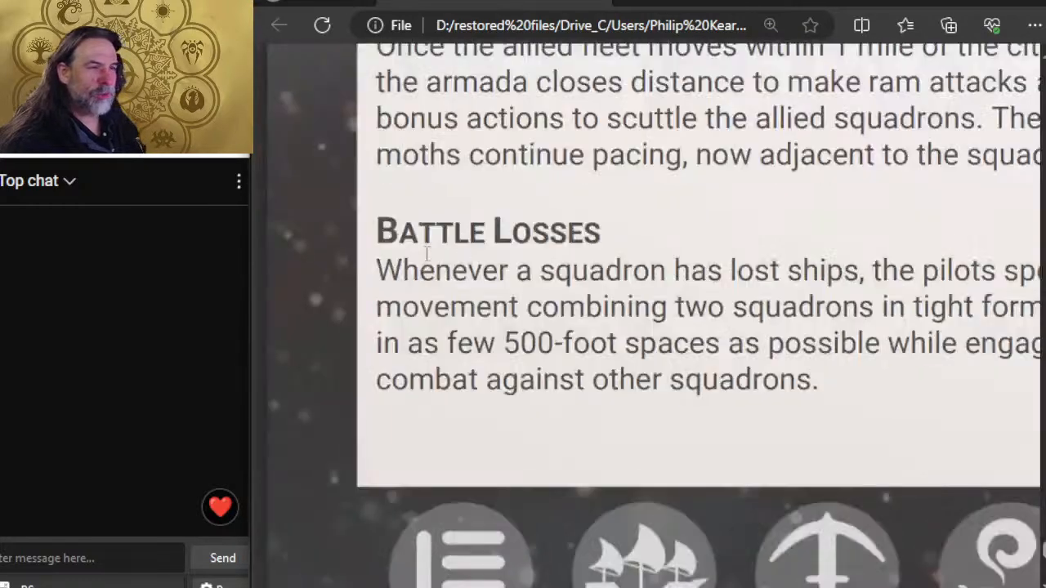
pyautogui.hscroll(10, 774, 180)
pyautogui.hscroll(6, 734, 242)
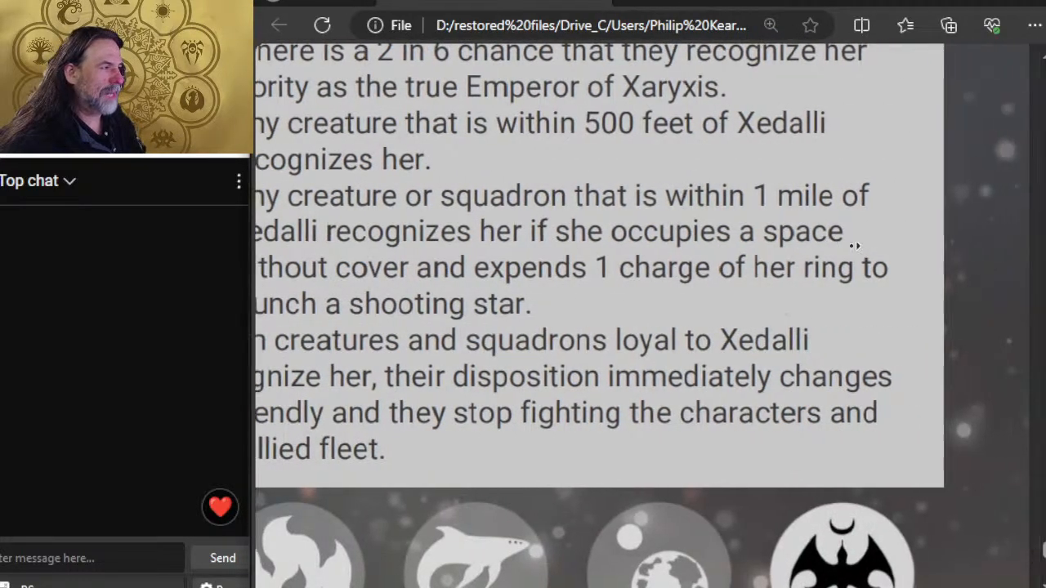
pyautogui.hscroll(4, 938, 243)
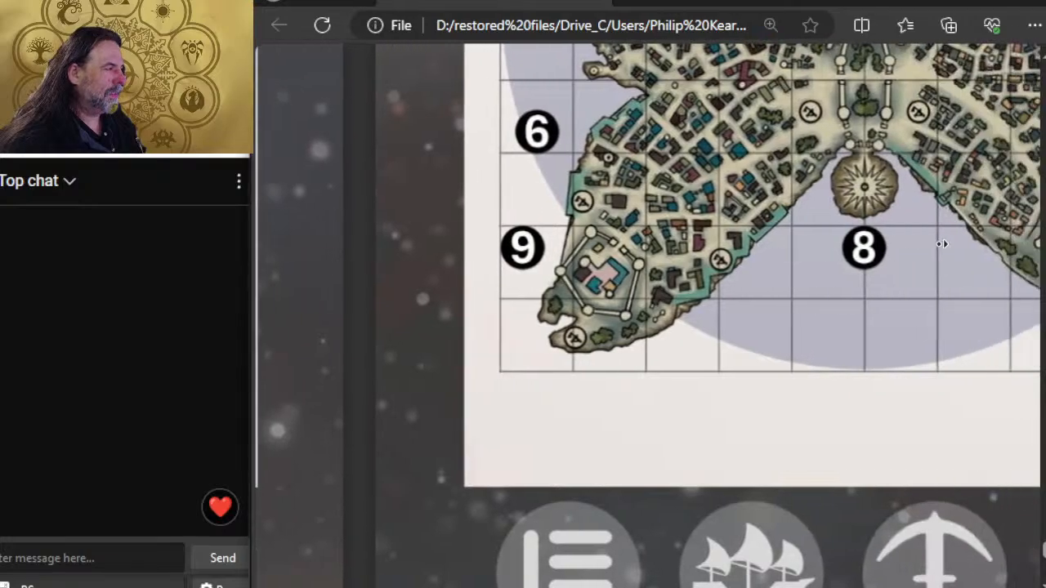
pyautogui.scroll(-10, 737, 357)
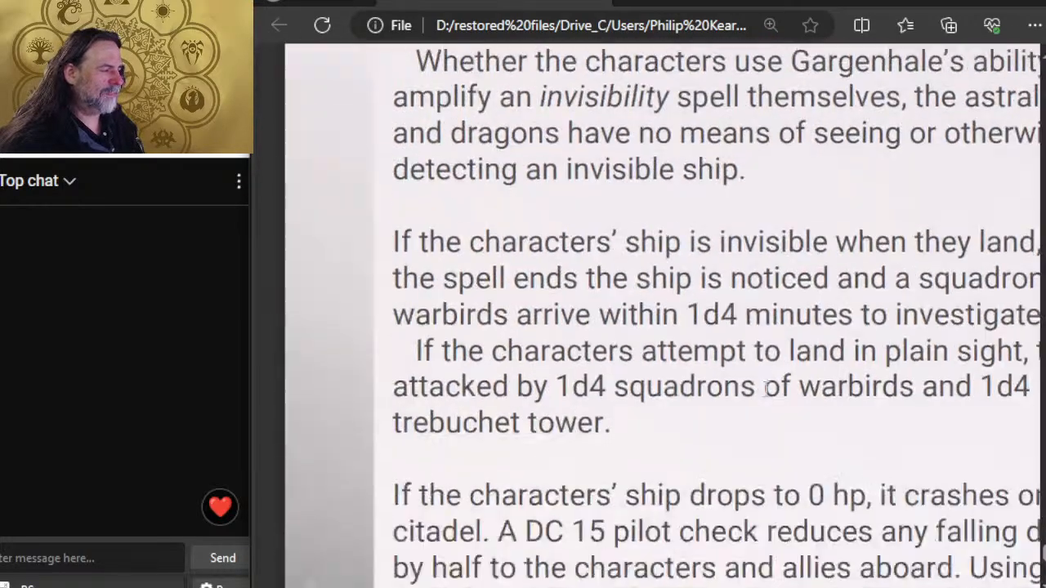
pyautogui.keyDown('ctrl'); pyautogui.scroll(-3, 768, 392); pyautogui.keyUp('ctrl')
pyautogui.keyDown('ctrl'); pyautogui.scroll(5, 401, 336); pyautogui.keyUp('ctrl')
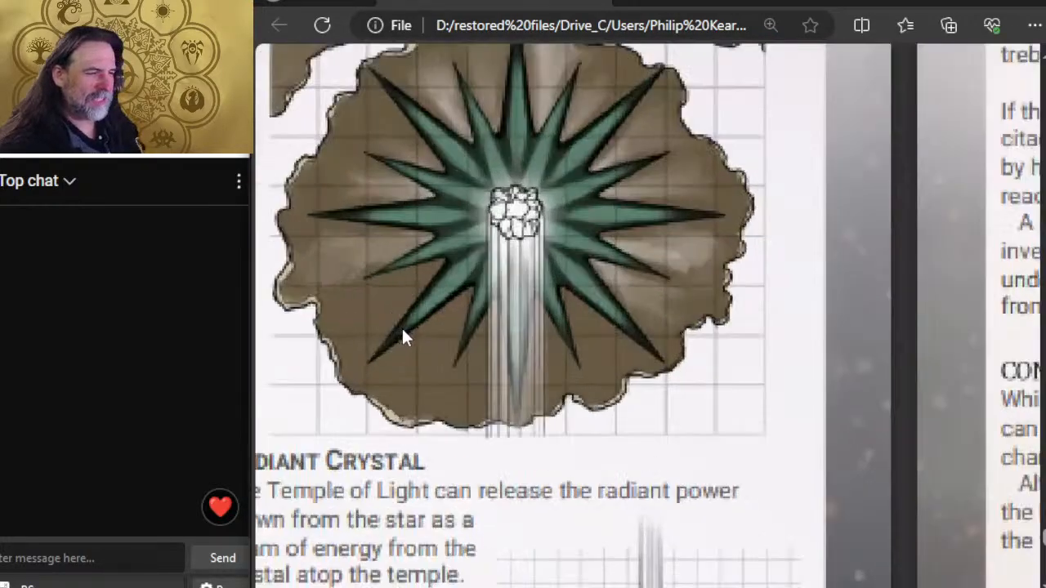
# Step: Examine the Radiant Crystal and Star Beam rules on page 105 and return to page 104's citadel maps
pyautogui.scroll(-5, 548, 443)
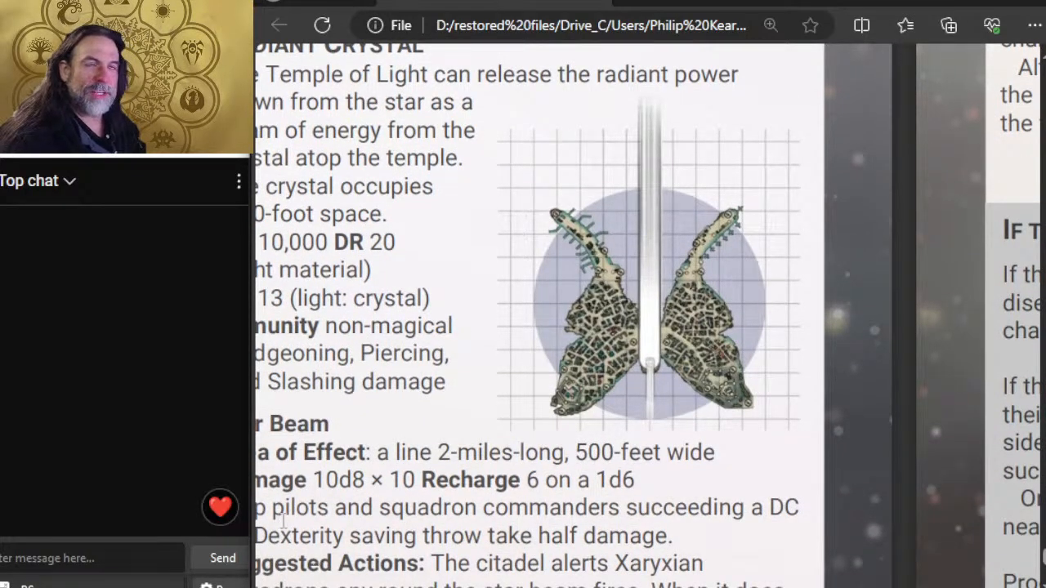
pyautogui.keyDown('ctrl'); pyautogui.scroll(-5, 281, 519); pyautogui.keyUp('ctrl')
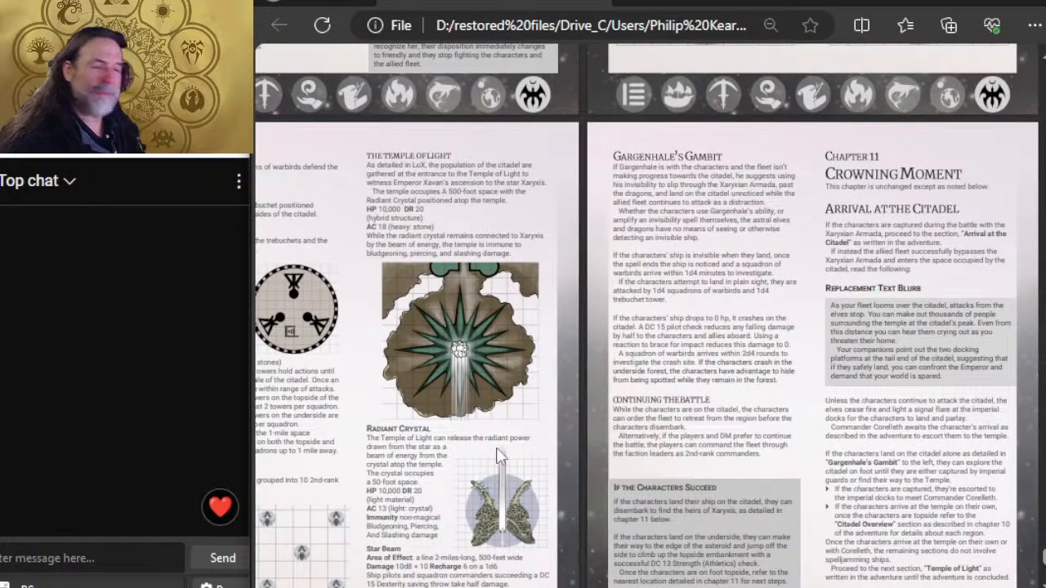
pyautogui.scroll(5, 491, 449)
pyautogui.scroll(-2, 540, 428)
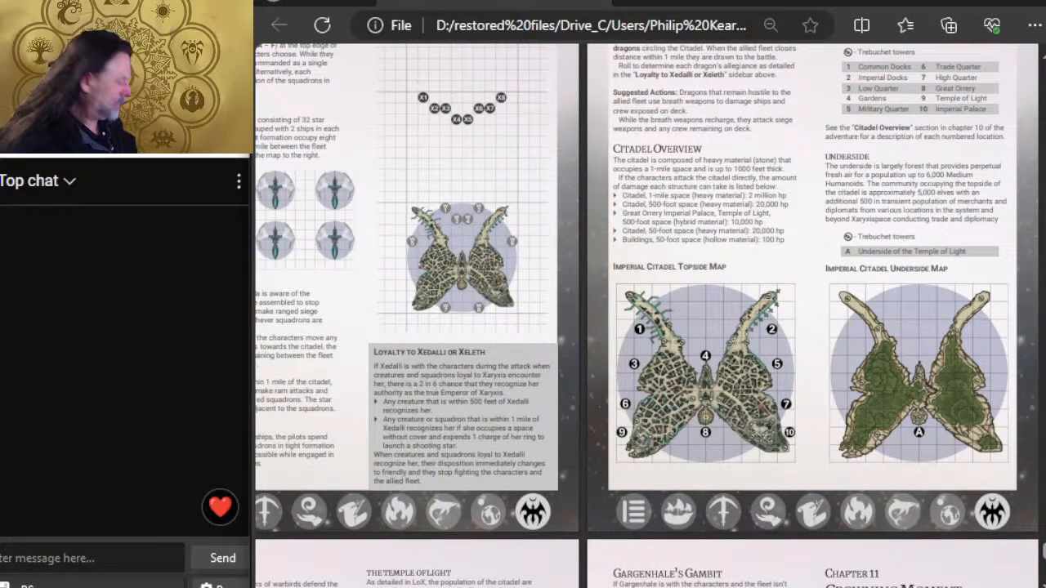
# Step: Switch to Photoshop with the document "app 2 - LoX - pt4 Saviors of the Multiverse.psd"
pyautogui.hotkey('alt', 'Tab')
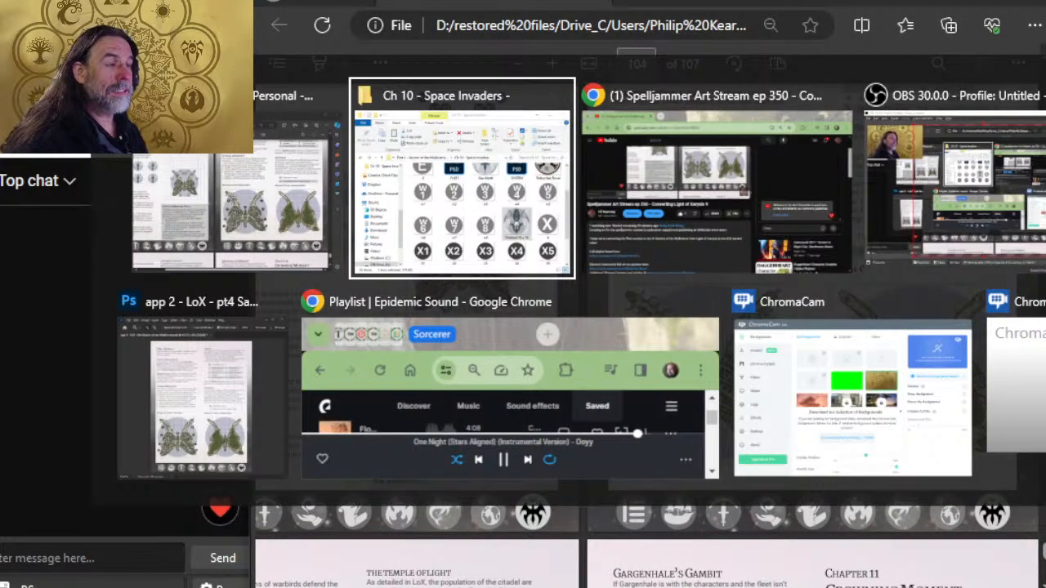
pyautogui.hotkey('alt', 'Tab')
pyautogui.hotkey('alt', 'Tab')
pyautogui.hotkey('alt', 'Tab')
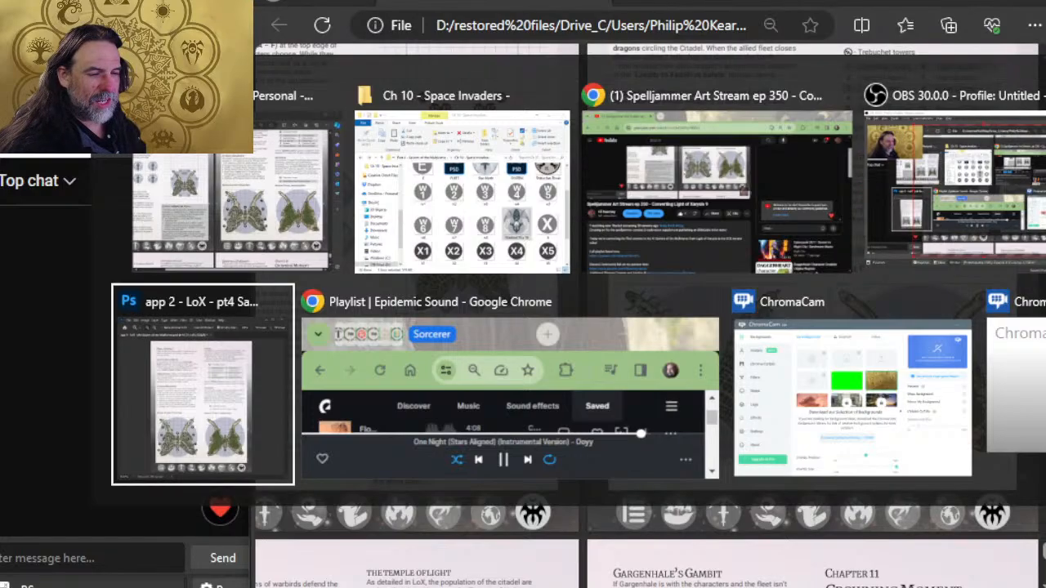
pyautogui.hotkey('alt', 'Tab')
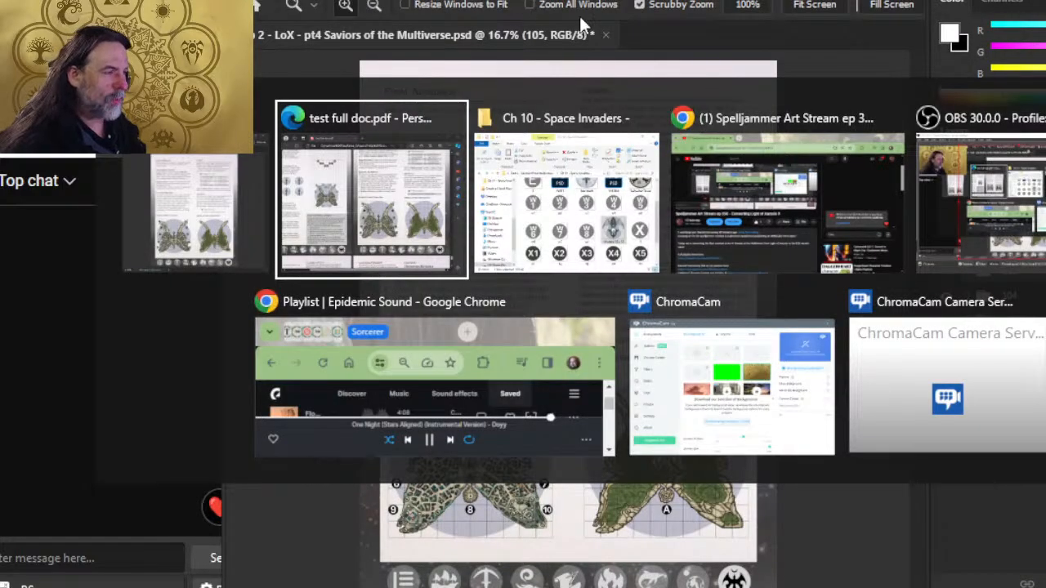
pyautogui.press('Escape')
pyautogui.hotkey('alt', 'Tab')
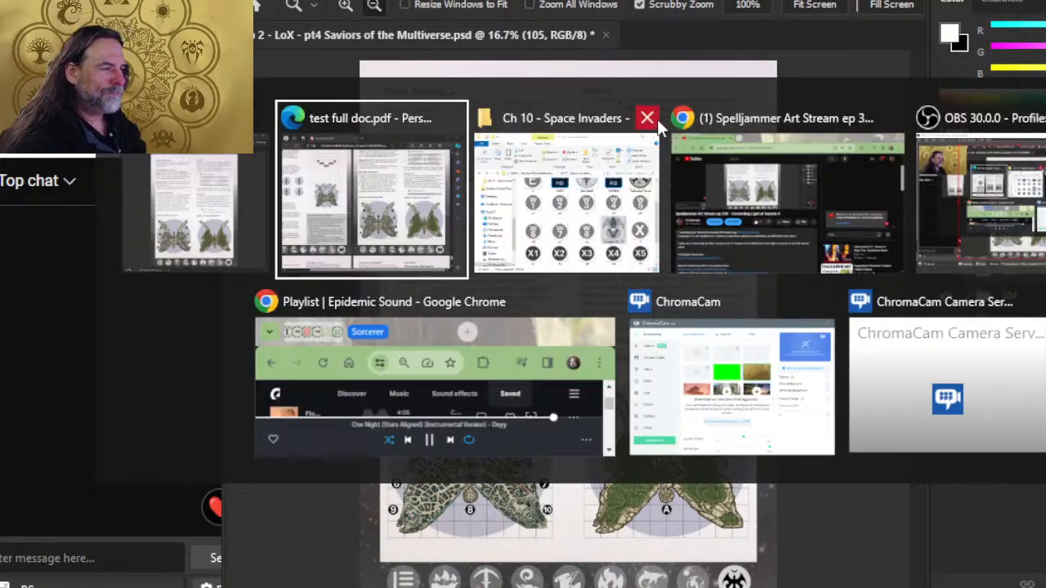
pyautogui.press('Escape')
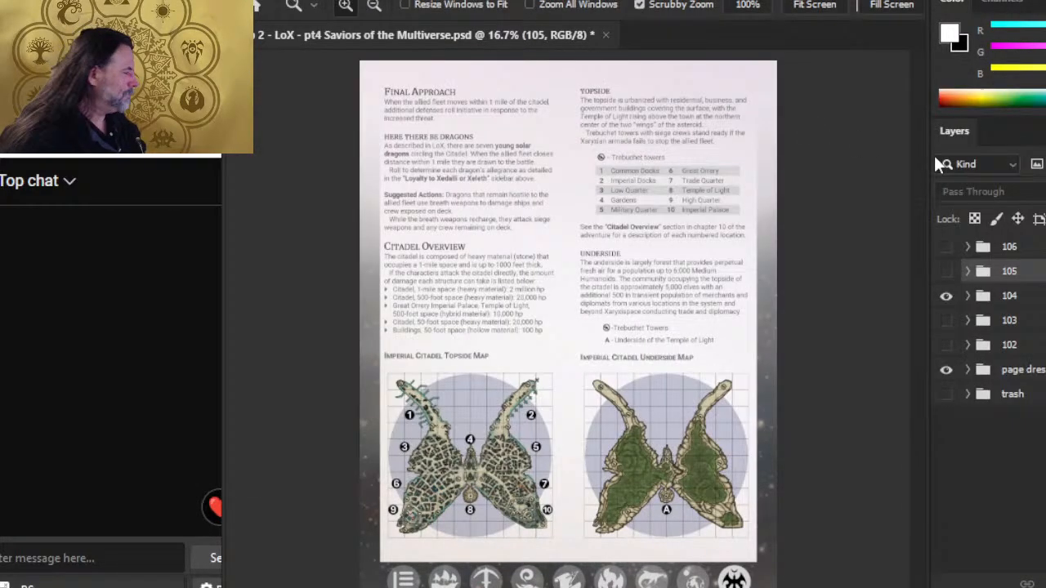
# Step: Hide the page 104 layer group and show the page 105 group with the Citadel Defenses layout
pyautogui.click(946, 299)
pyautogui.click(946, 299)
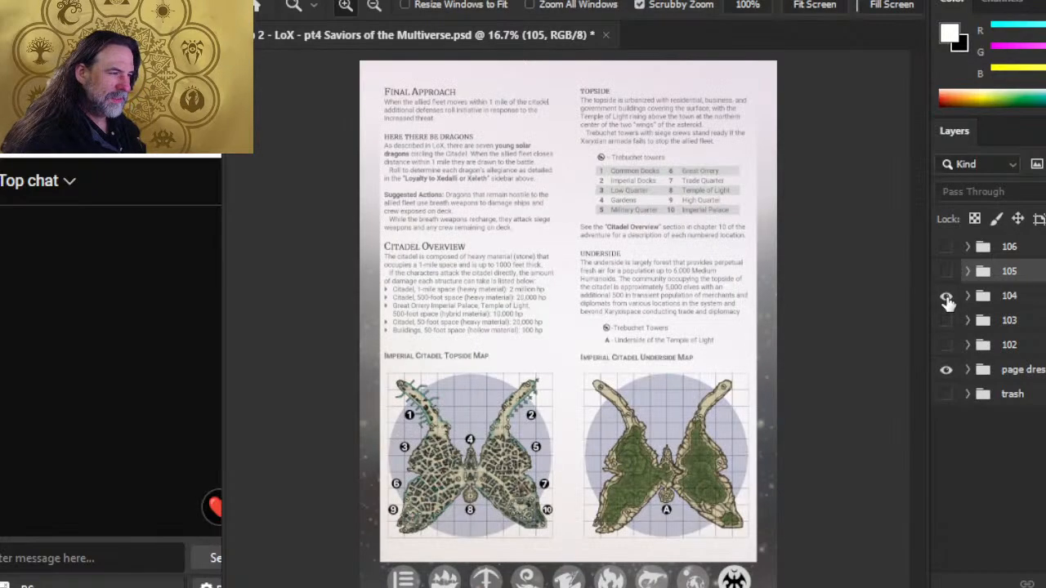
pyautogui.click(946, 299)
pyautogui.click(946, 272)
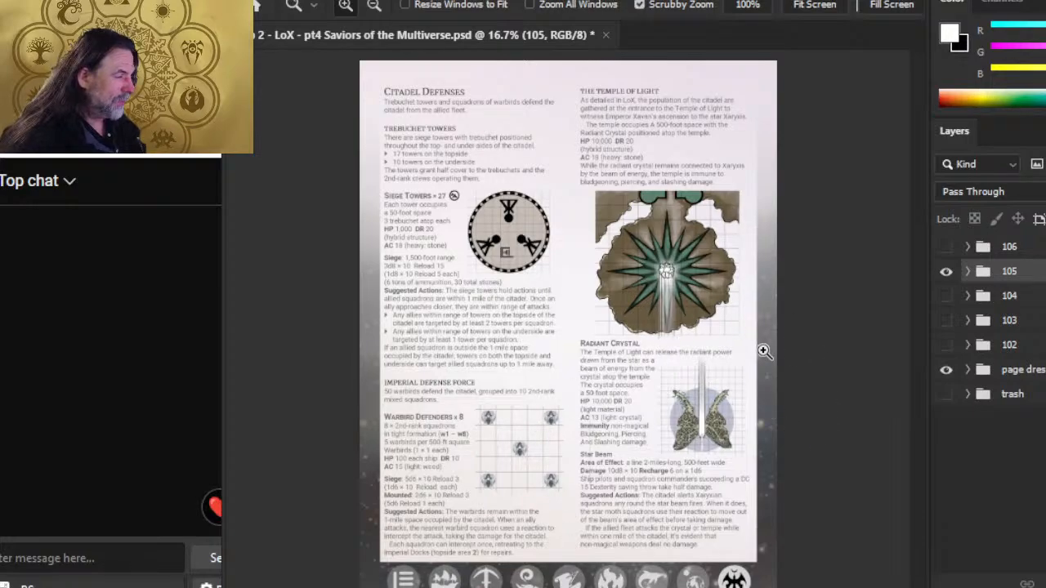
pyautogui.click(946, 271)
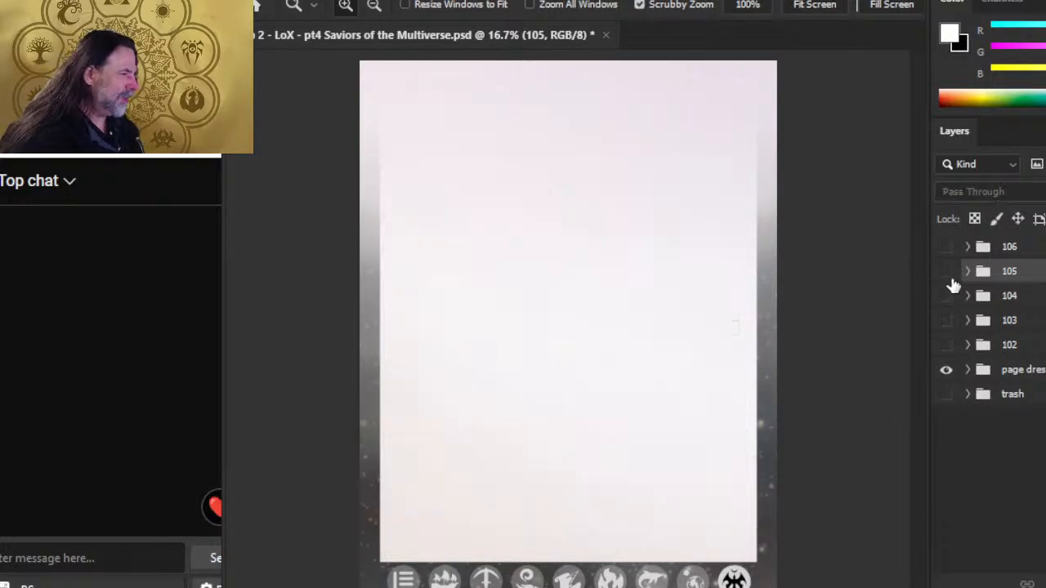
pyautogui.click(946, 271)
# Step: Duplicate the tower group from page 105's right-column group into a new document, keeping the name "tower copy"
pyautogui.click(968, 272)
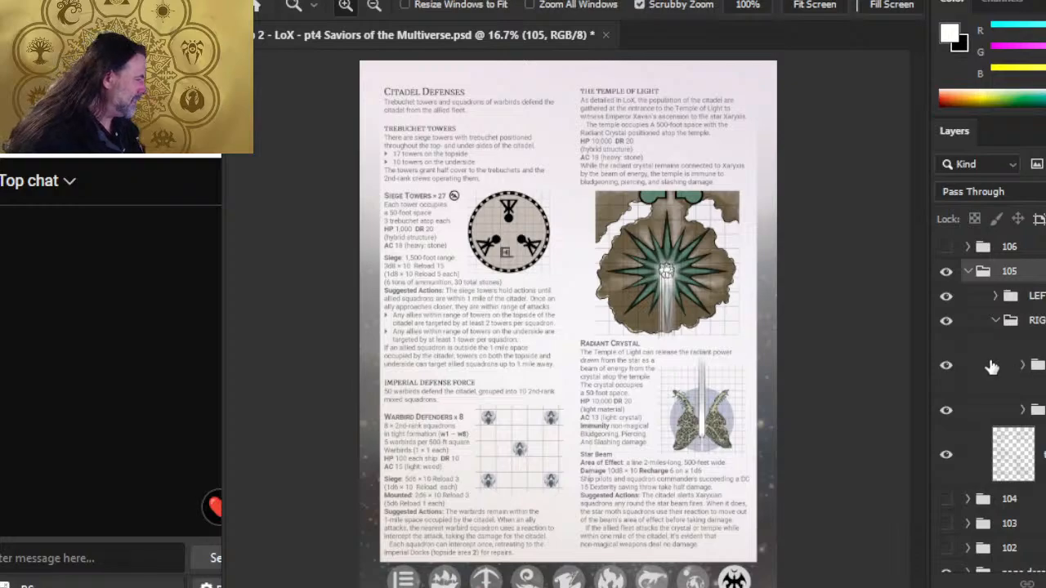
pyautogui.click(946, 369)
pyautogui.click(946, 369)
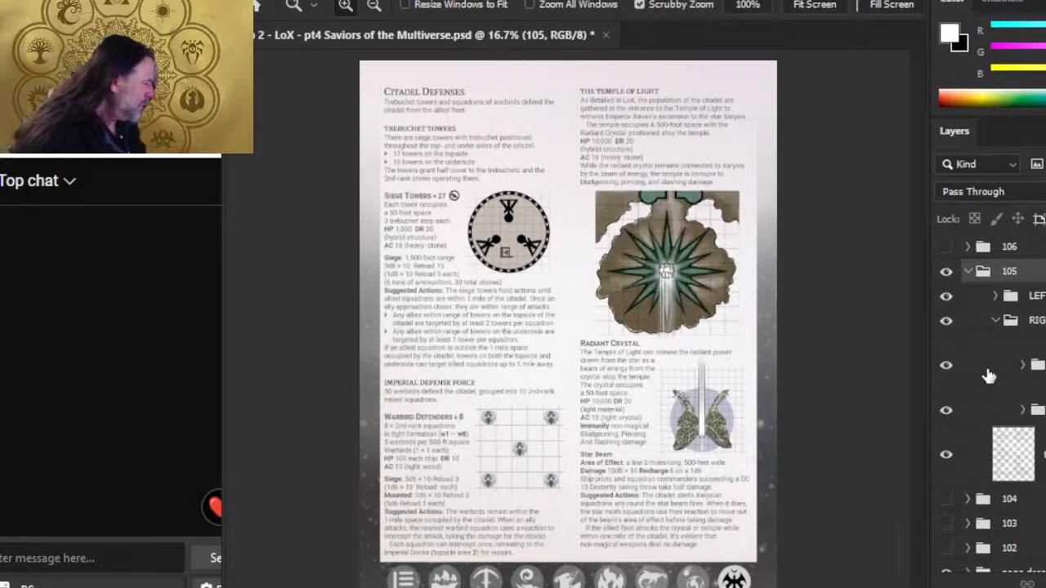
pyautogui.rightClick(987, 374)
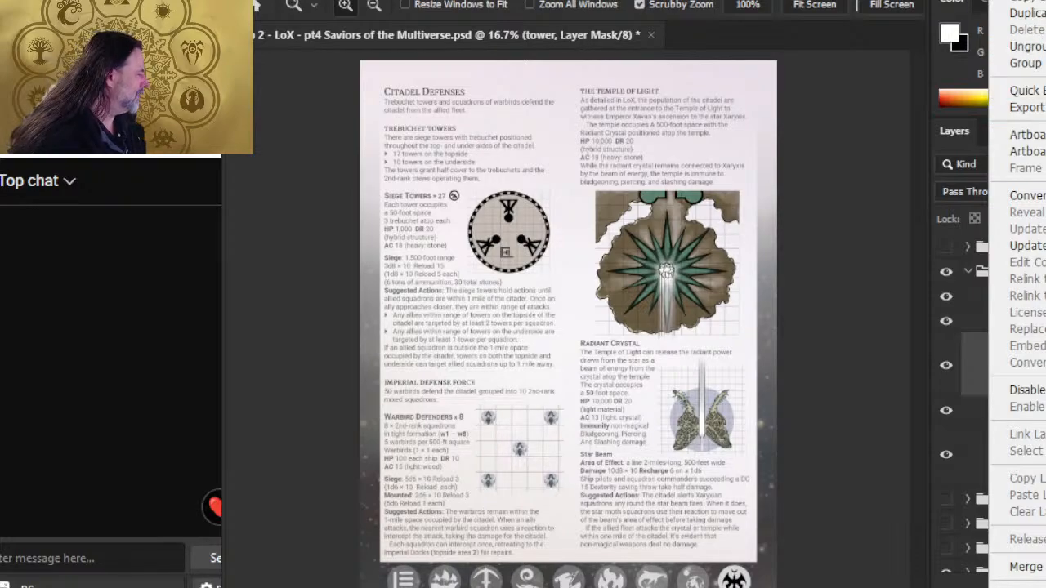
pyautogui.click(1017, 13)
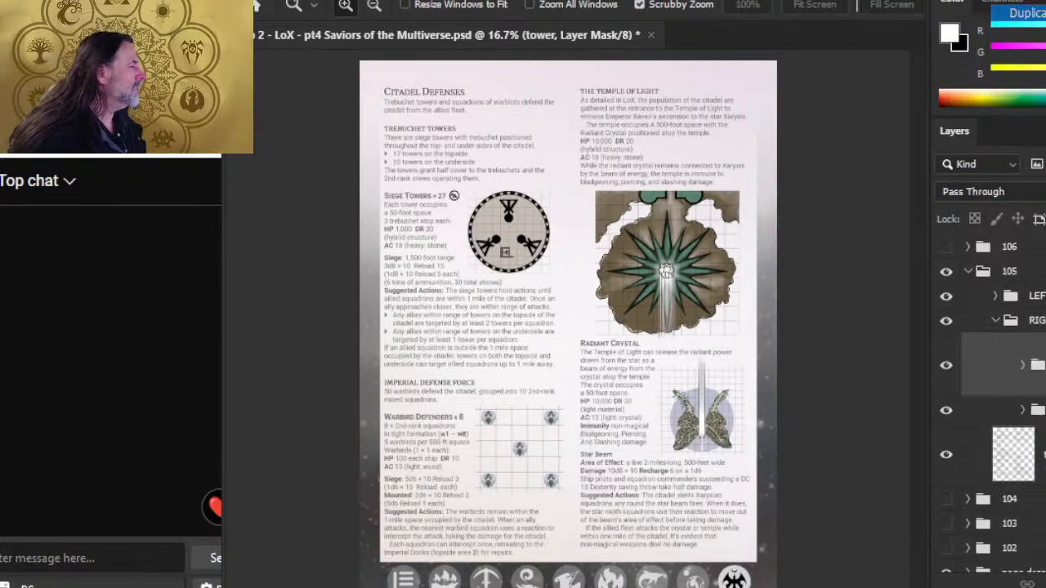
pyautogui.click(671, 228)
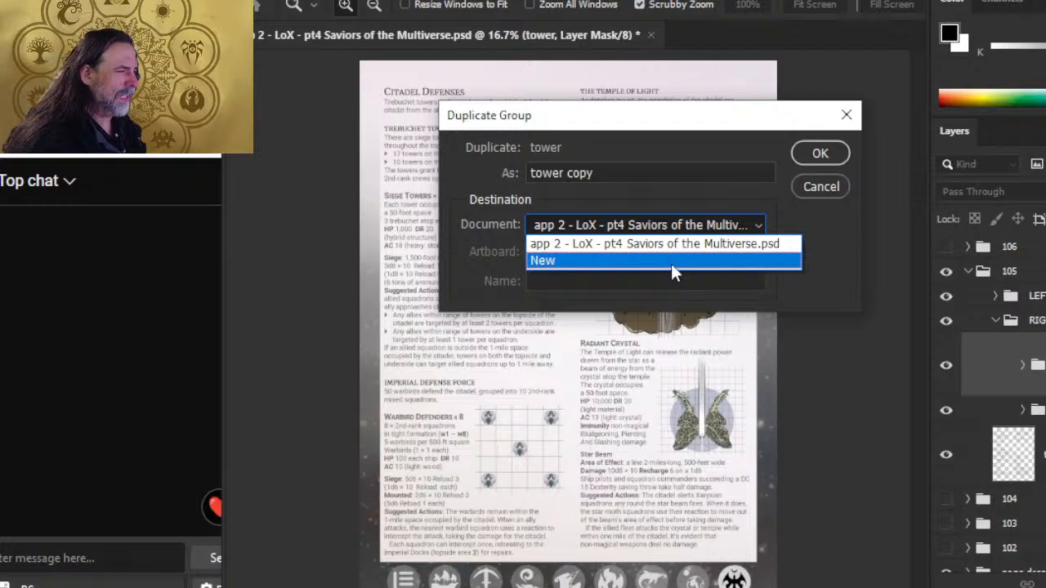
pyautogui.click(671, 260)
pyautogui.click(820, 154)
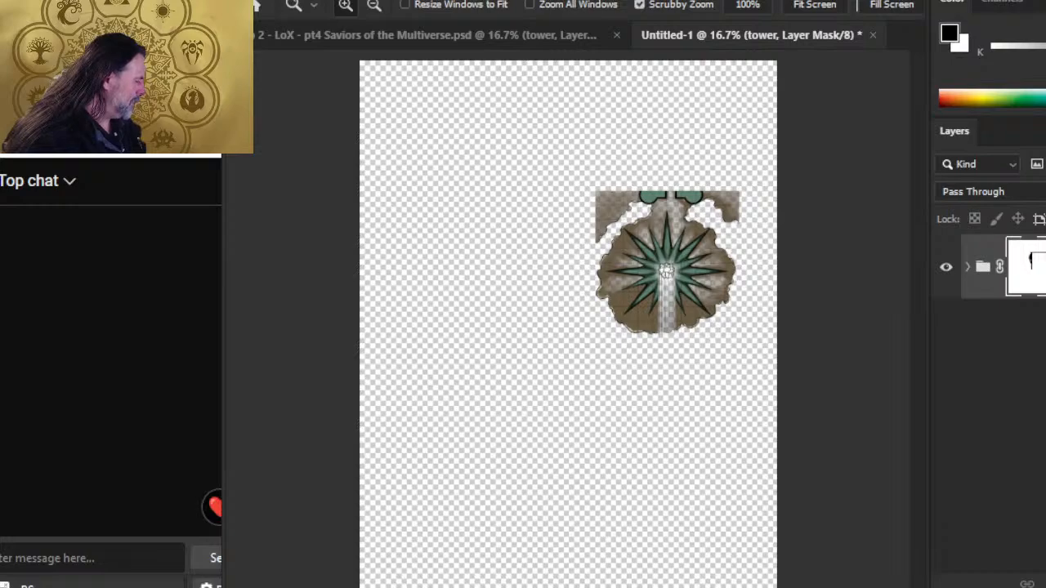
# Step: Add a white-filled background layer to the new document and place it beneath the tower group
pyautogui.hotkey('ctrl', 'shift', 'alt', 'n')
pyautogui.press('g')
pyautogui.click(695, 401)
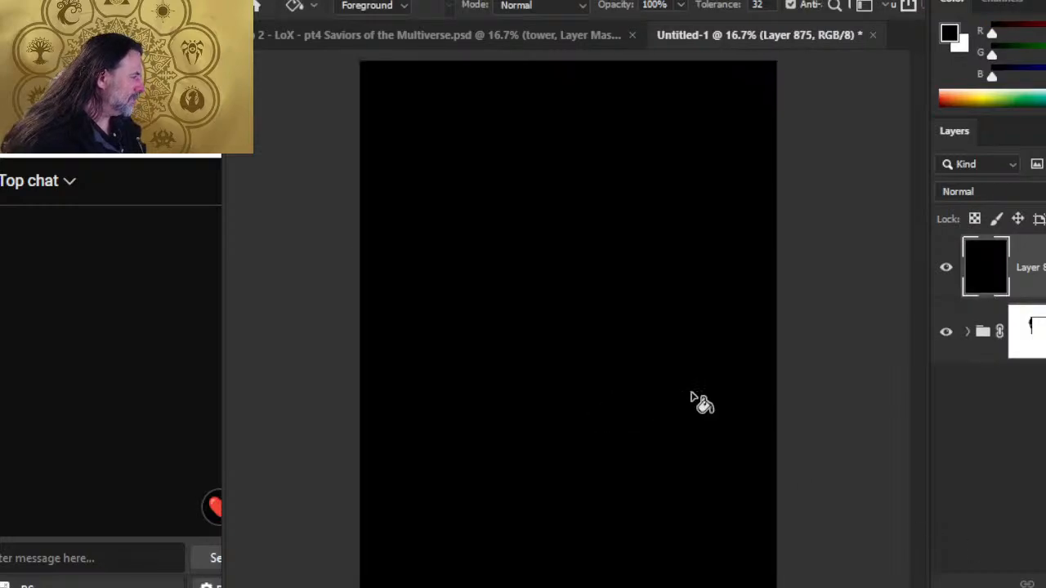
pyautogui.press('x')
pyautogui.click(688, 346)
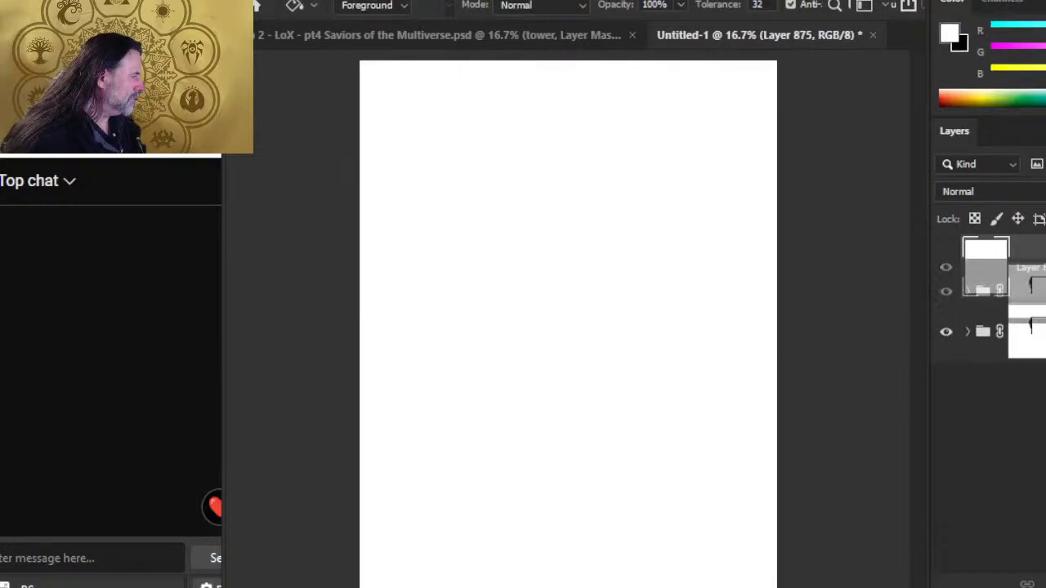
pyautogui.hotkey('ctrl', '[')
pyautogui.hotkey('alt', ']')
# Step: Merge the tower group into a single layer and apply its layer mask
pyautogui.press('z')
pyautogui.moveTo(618, 270); pyautogui.dragTo(484, 167)
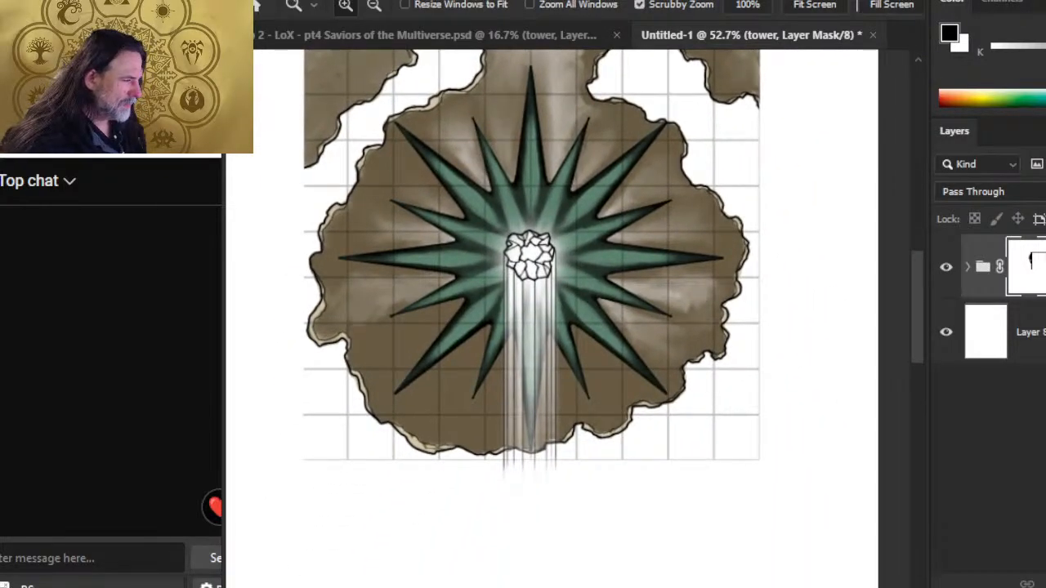
pyautogui.rightClick(1031, 281)
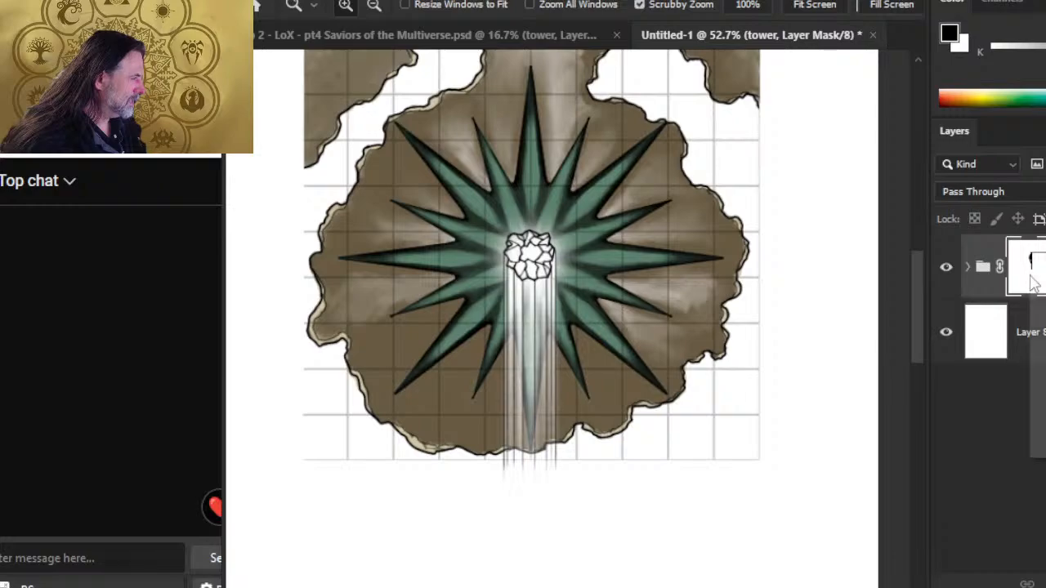
pyautogui.rightClick(1043, 268)
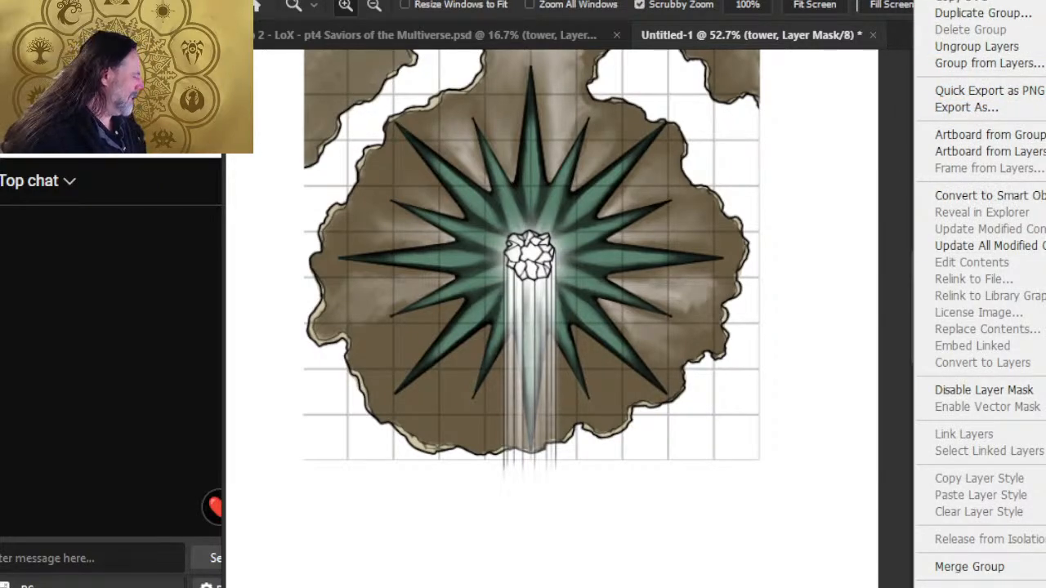
pyautogui.click(969, 566)
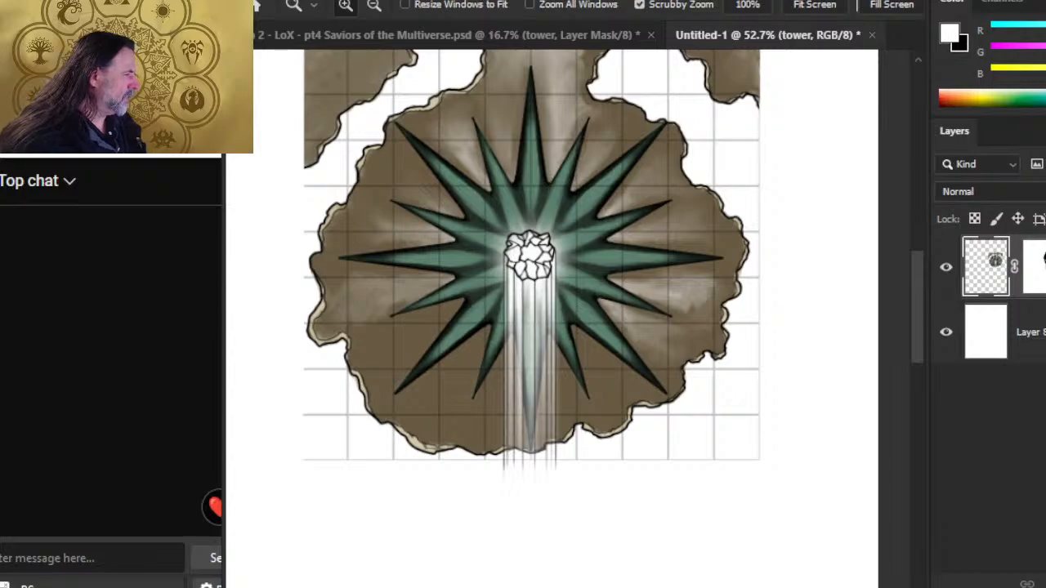
pyautogui.rightClick(1041, 278)
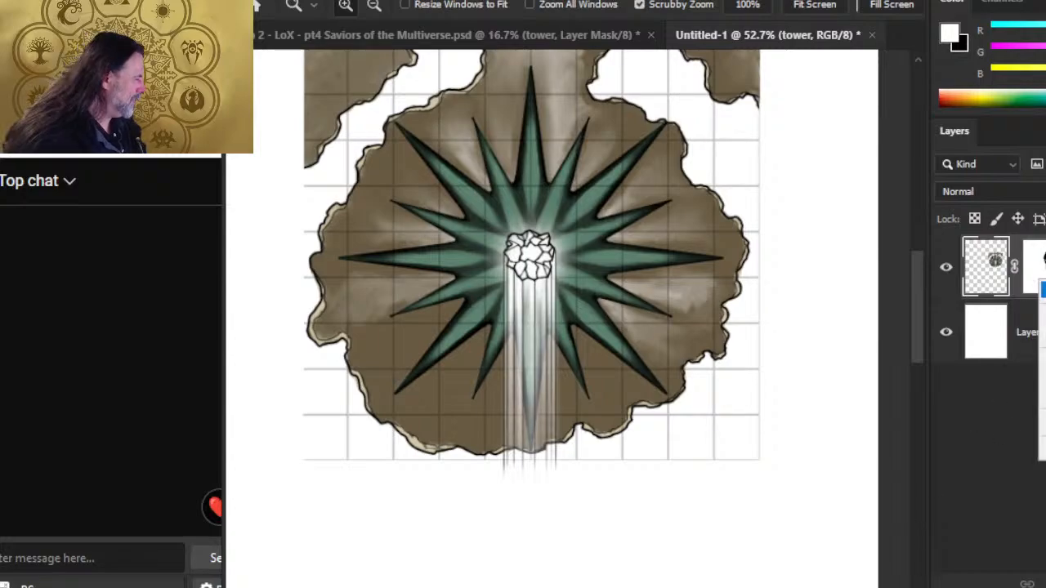
pyautogui.press('Escape')
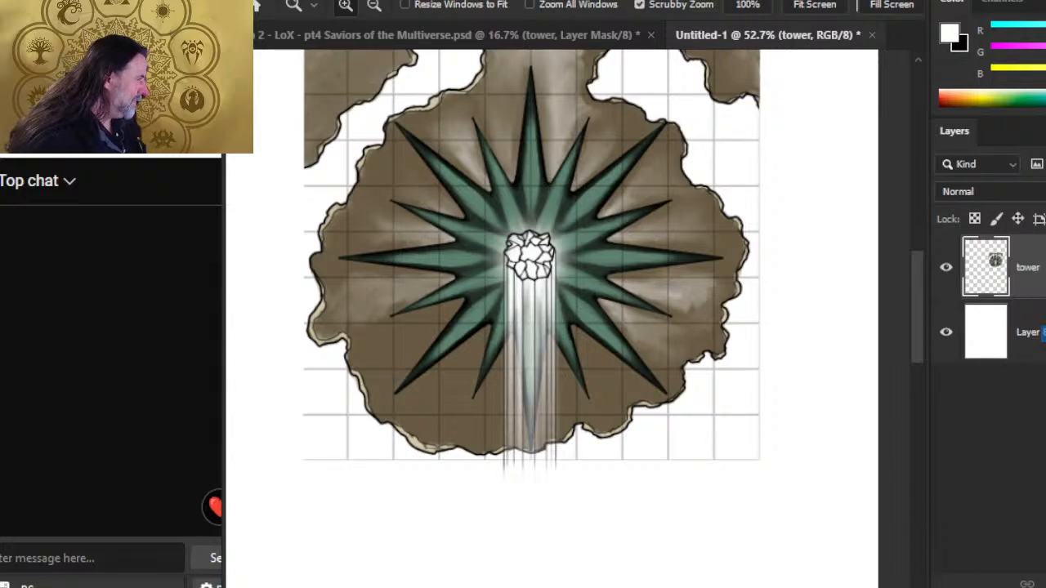
# Step: Select the tower layer's pixels, crop the canvas to that selection, and deselect
pyautogui.keyDown('ctrl'); pyautogui.click(992, 274); pyautogui.keyUp('ctrl')
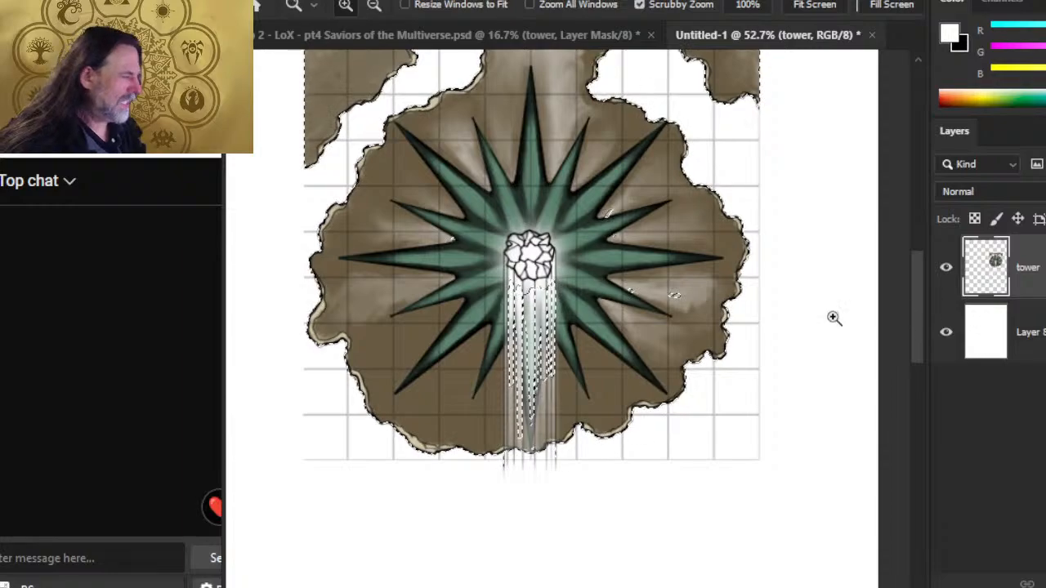
pyautogui.click(335, 0)
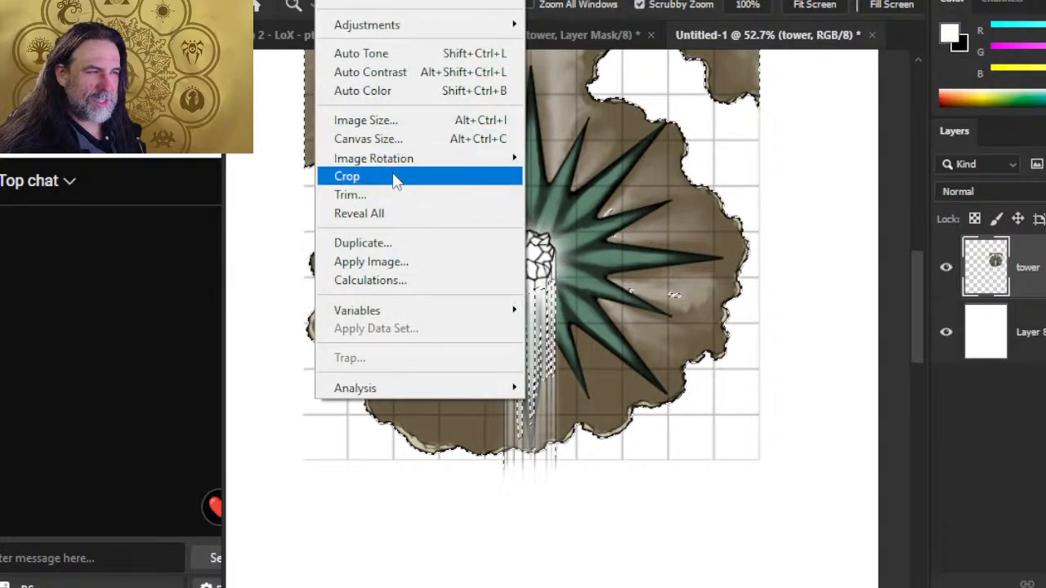
pyautogui.click(393, 180)
pyautogui.moveTo(434, 261); pyautogui.dragTo(838, 574)
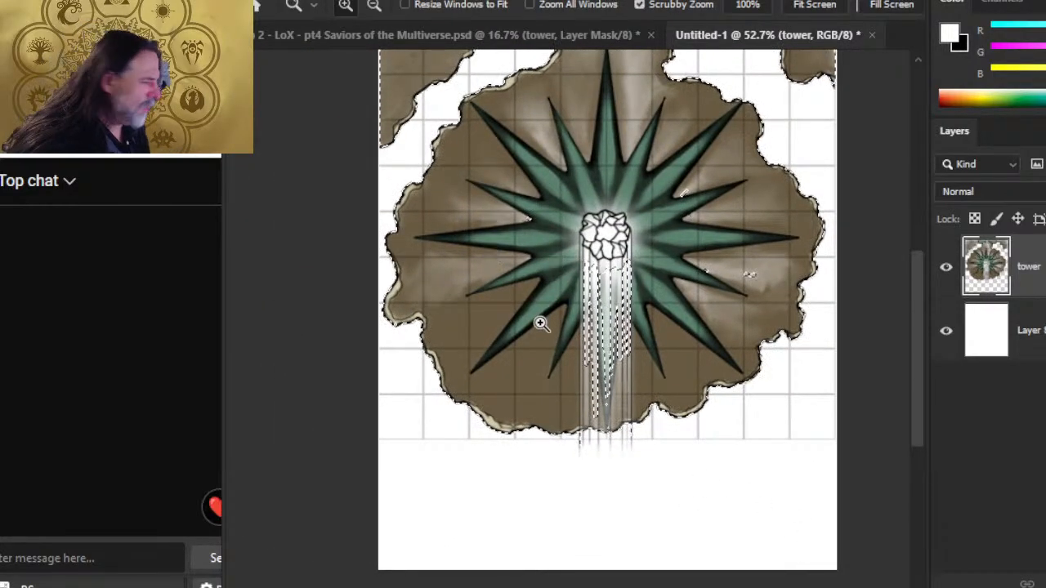
pyautogui.moveTo(552, 234); pyautogui.dragTo(569, 463)
pyautogui.hotkey('ctrl', 'd')
# Step: Examine the cropped map's upper-left corner at pixel level for a white border along its edges
pyautogui.press('l')
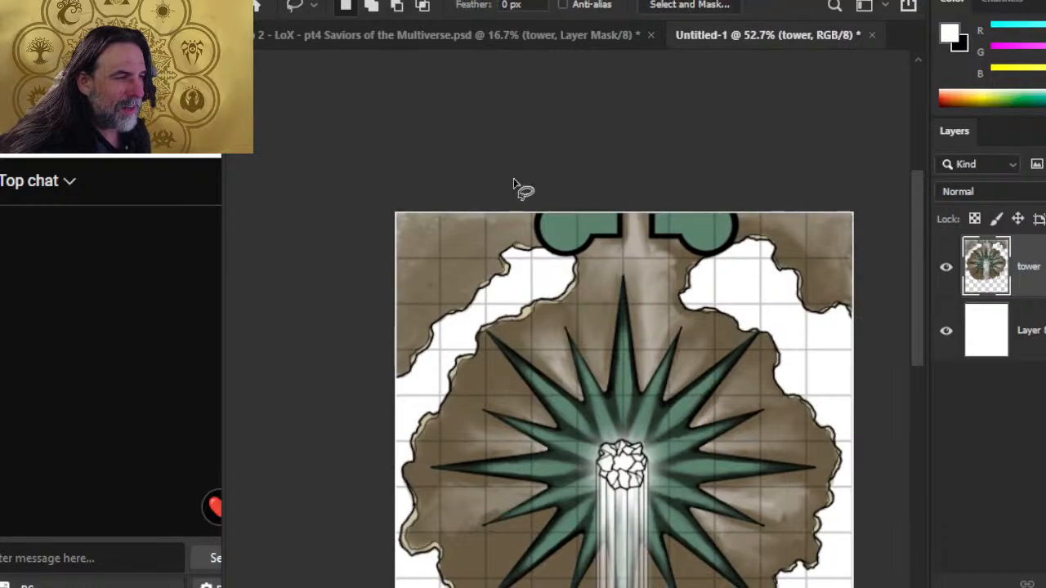
pyautogui.press('z')
pyautogui.moveTo(412, 213)
pyautogui.mouseDown()
pyautogui.moveTo(464, 213)
pyautogui.moveTo(479, 236)
pyautogui.mouseUp()
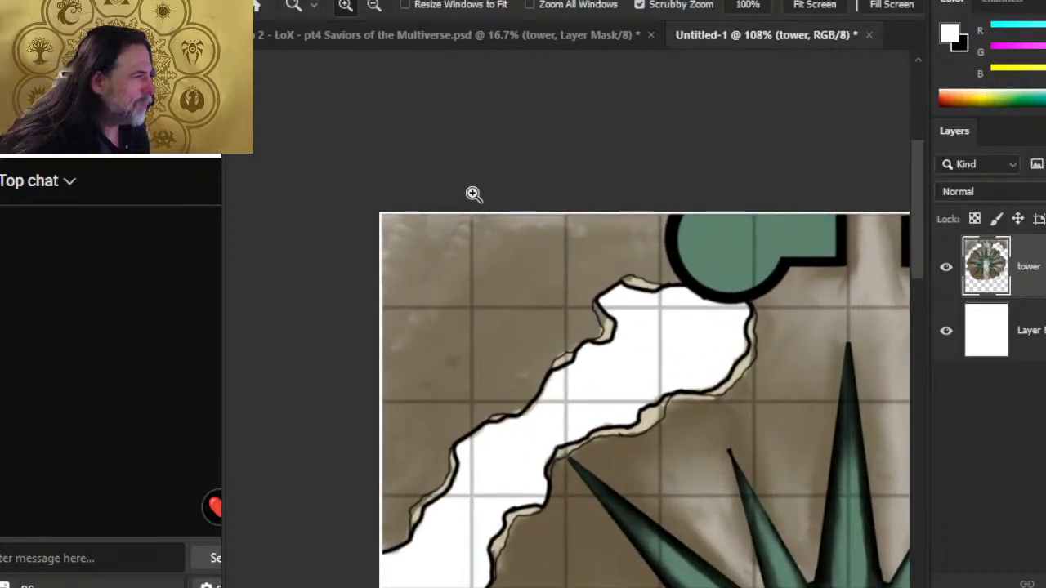
pyautogui.moveTo(368, 214); pyautogui.dragTo(455, 268)
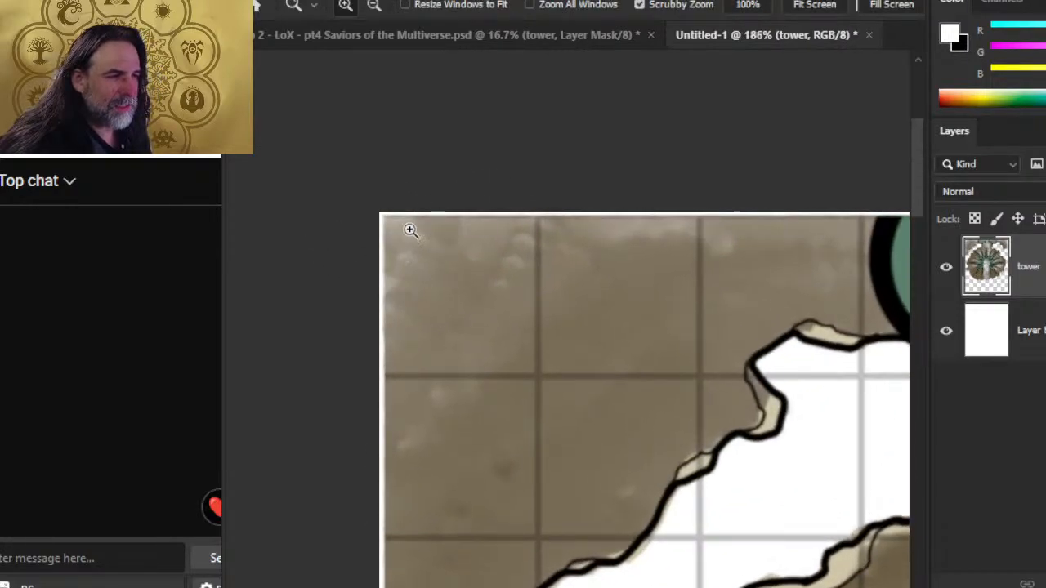
pyautogui.moveTo(410, 230); pyautogui.dragTo(449, 312)
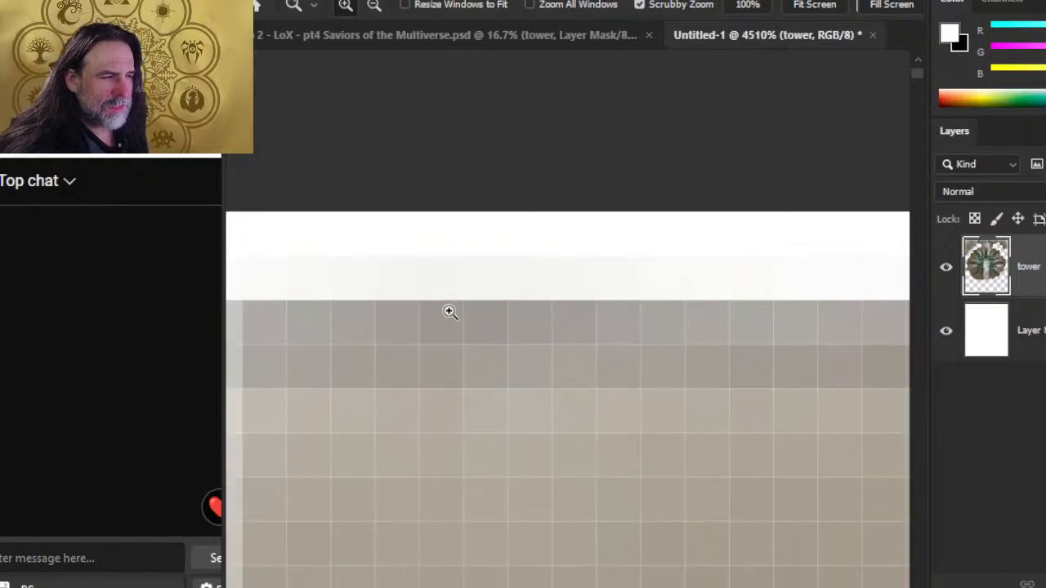
pyautogui.moveTo(465, 242); pyautogui.dragTo(419, 225)
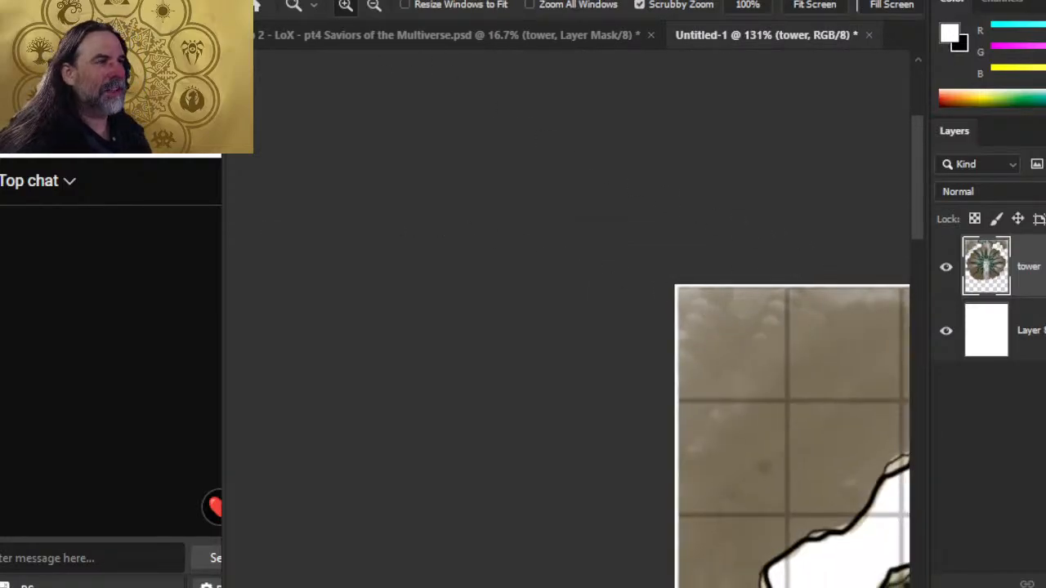
# Step: Check the cropped tower document's canvas width and height
pyautogui.click(331, 2)
pyautogui.click(427, 145)
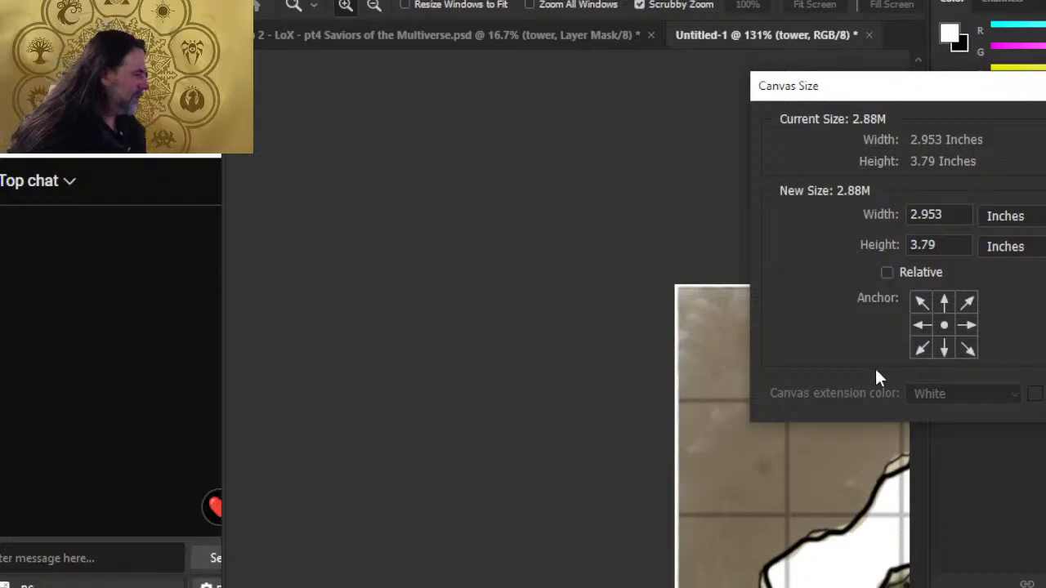
pyautogui.press('Escape')
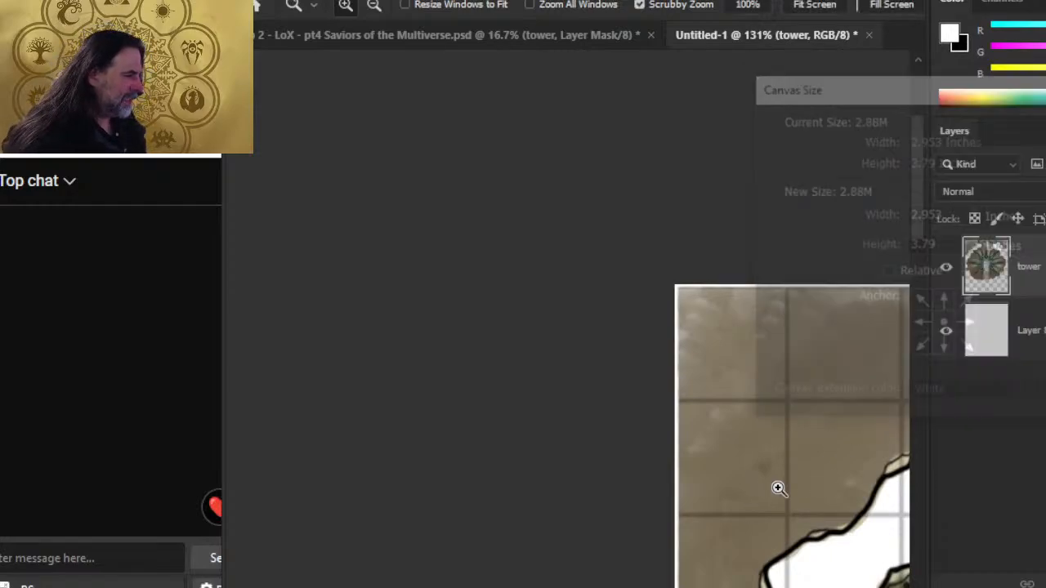
# Step: Examine the white border along the top and left edges of the cropped map's upper-left corner
pyautogui.moveTo(777, 485); pyautogui.dragTo(341, 425)
pyautogui.moveTo(774, 379); pyautogui.dragTo(443, 384)
pyautogui.moveTo(576, 220); pyautogui.dragTo(765, 187)
pyautogui.moveTo(760, 372); pyautogui.dragTo(609, 369)
pyautogui.moveTo(553, 308); pyautogui.dragTo(627, 262)
pyautogui.moveTo(691, 297); pyautogui.dragTo(544, 280)
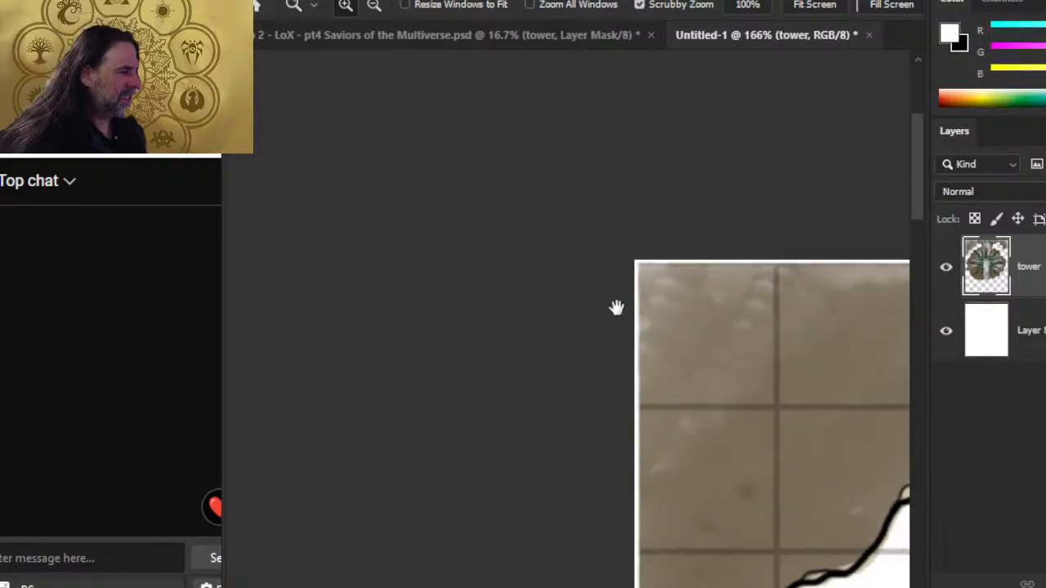
pyautogui.moveTo(517, 268); pyautogui.dragTo(624, 271)
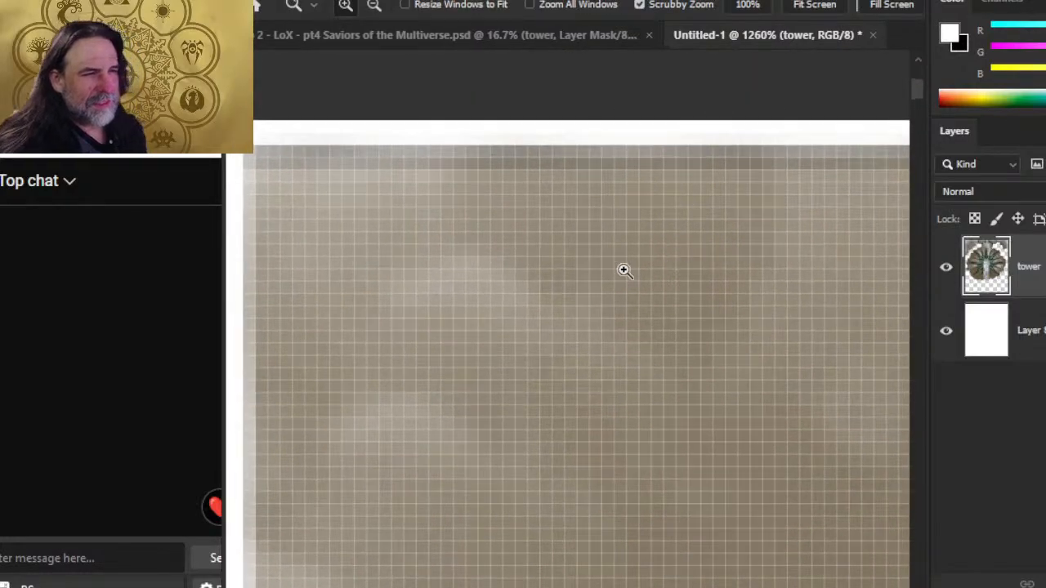
pyautogui.moveTo(422, 348); pyautogui.dragTo(546, 343)
pyautogui.moveTo(379, 276); pyautogui.dragTo(464, 309)
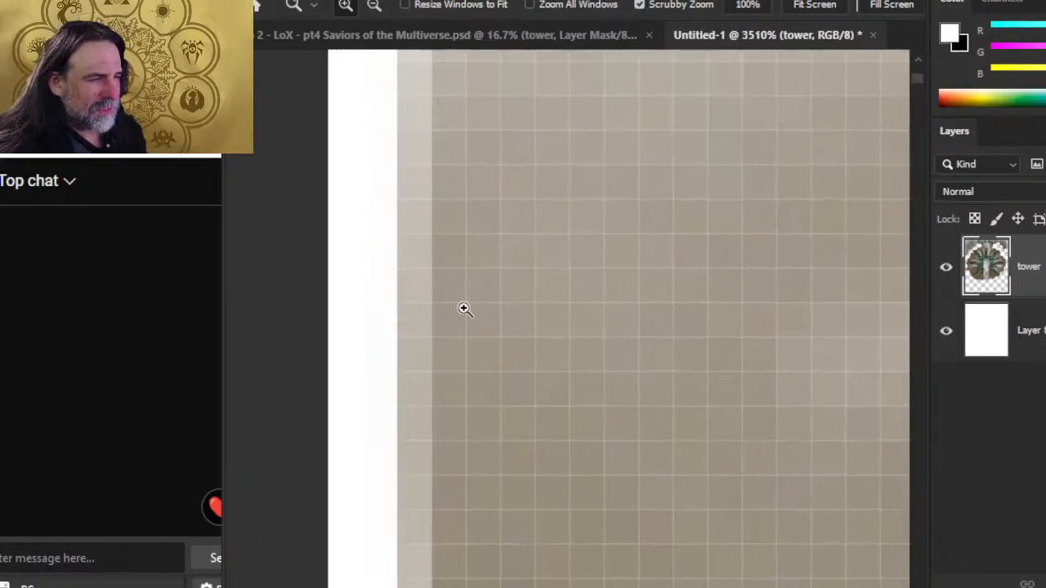
pyautogui.moveTo(621, 324); pyautogui.dragTo(487, 231)
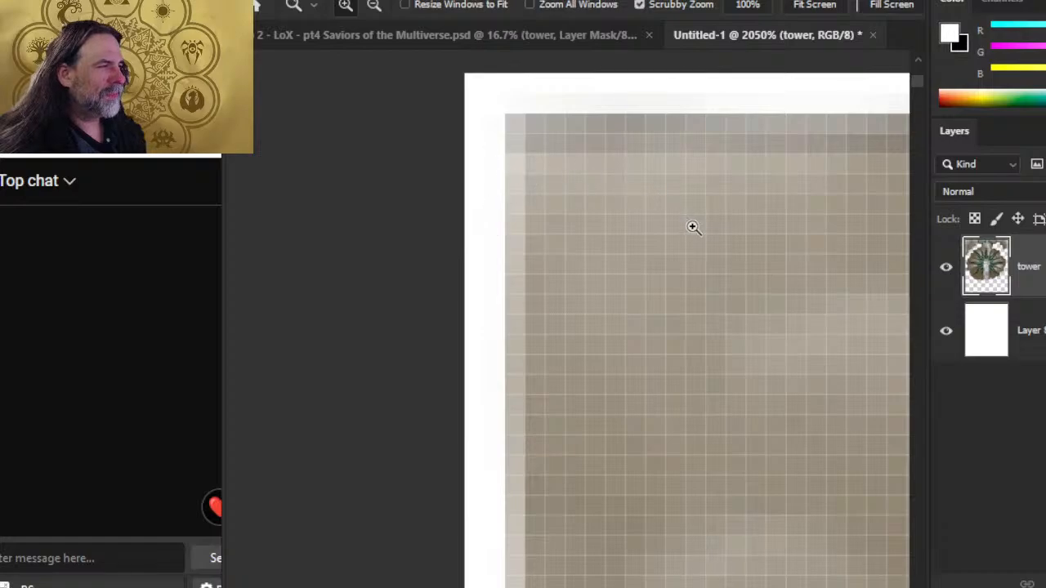
# Step: Follow the map's top edge across to the upper-right corner, checking for the white border there
pyautogui.moveTo(693, 227); pyautogui.dragTo(351, 362)
pyautogui.moveTo(806, 362); pyautogui.dragTo(375, 334)
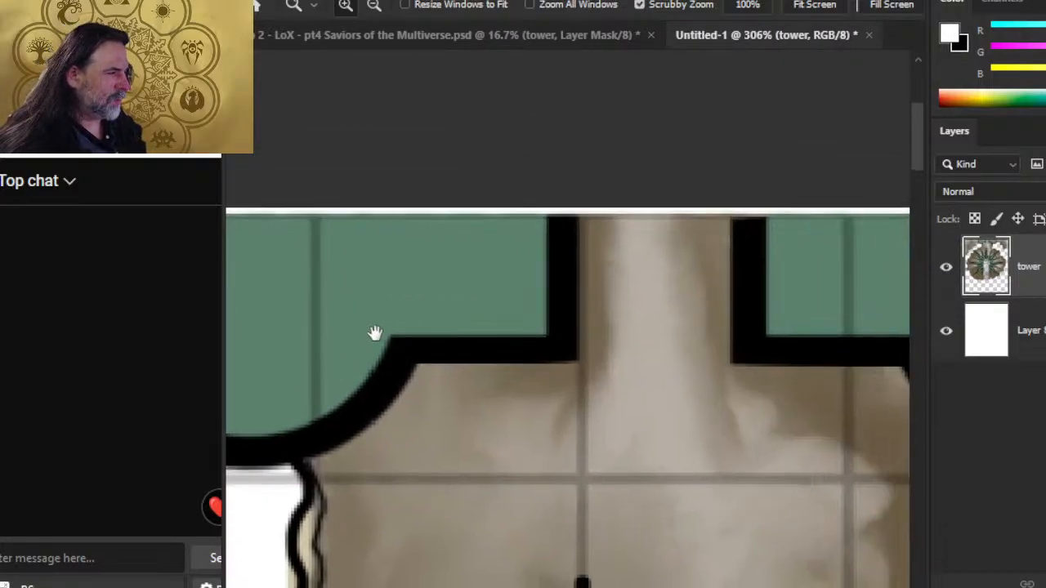
pyautogui.moveTo(707, 362); pyautogui.dragTo(413, 414)
pyautogui.moveTo(719, 369)
pyautogui.mouseDown()
pyautogui.moveTo(347, 359)
pyautogui.moveTo(689, 368)
pyautogui.moveTo(350, 327)
pyautogui.mouseUp()
pyautogui.moveTo(751, 413); pyautogui.dragTo(567, 413)
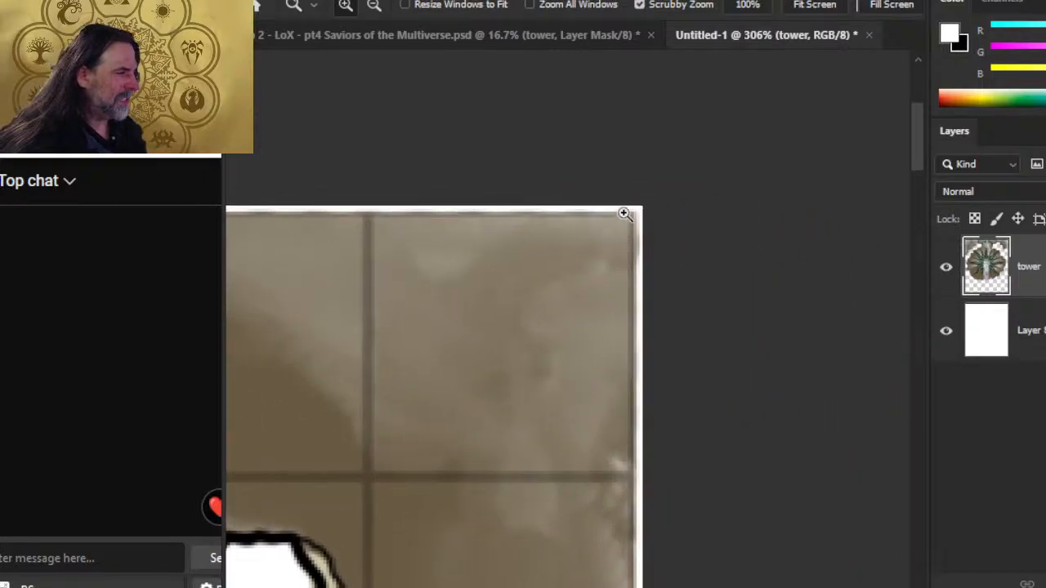
pyautogui.moveTo(624, 213); pyautogui.dragTo(577, 257)
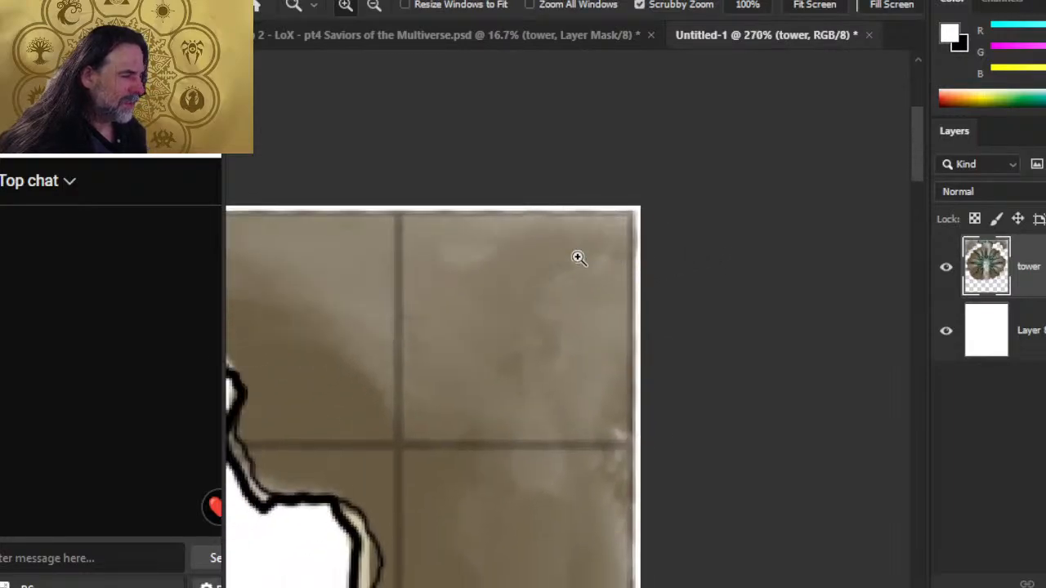
# Step: Reduce the canvas to 880 by 1135 pixels, anchored at the bottom centre, and accept the clipping
pyautogui.click(335, 0)
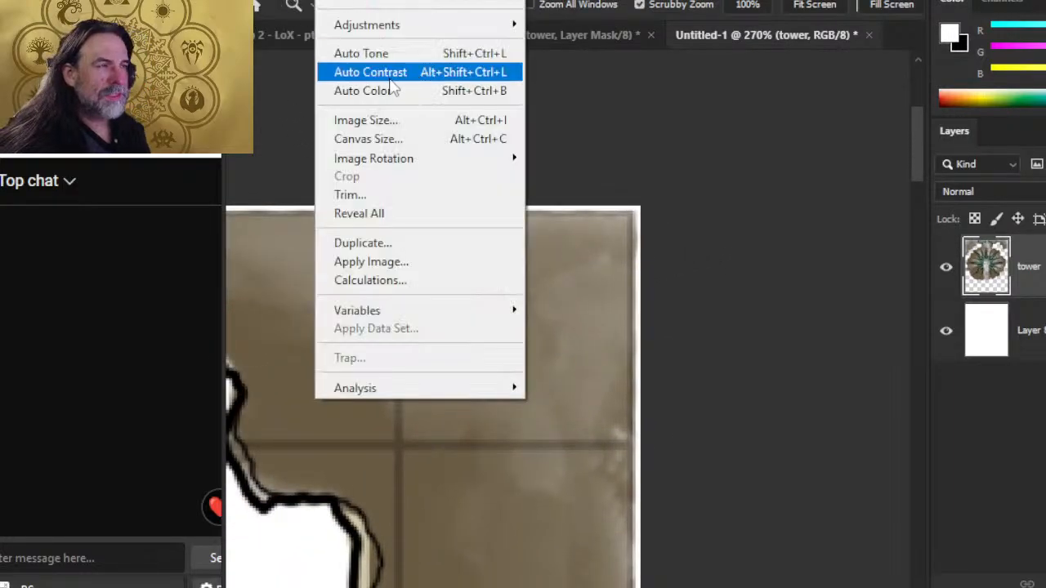
pyautogui.click(401, 140)
pyautogui.click(1003, 216)
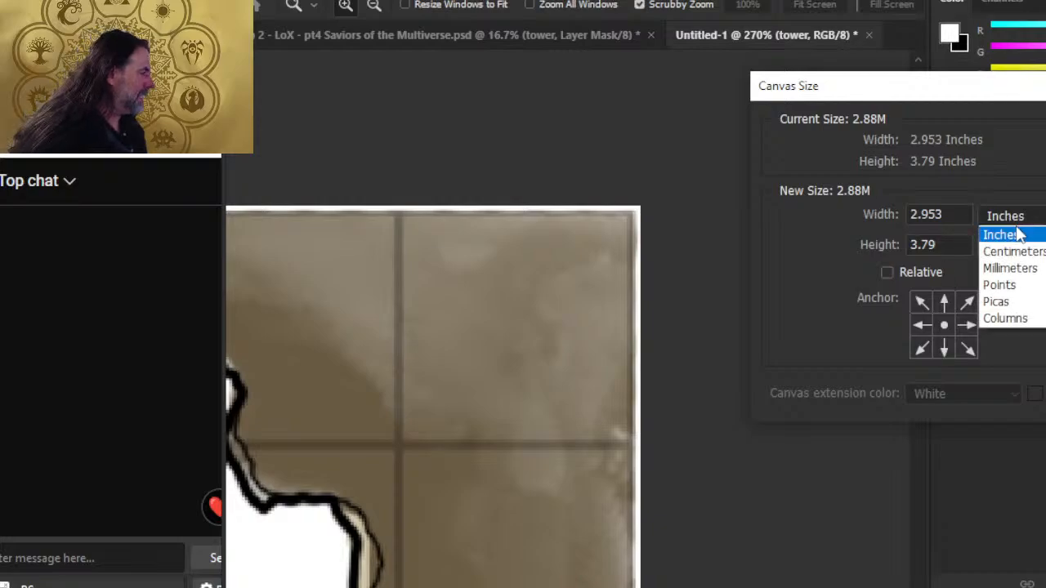
pyautogui.click(996, 250)
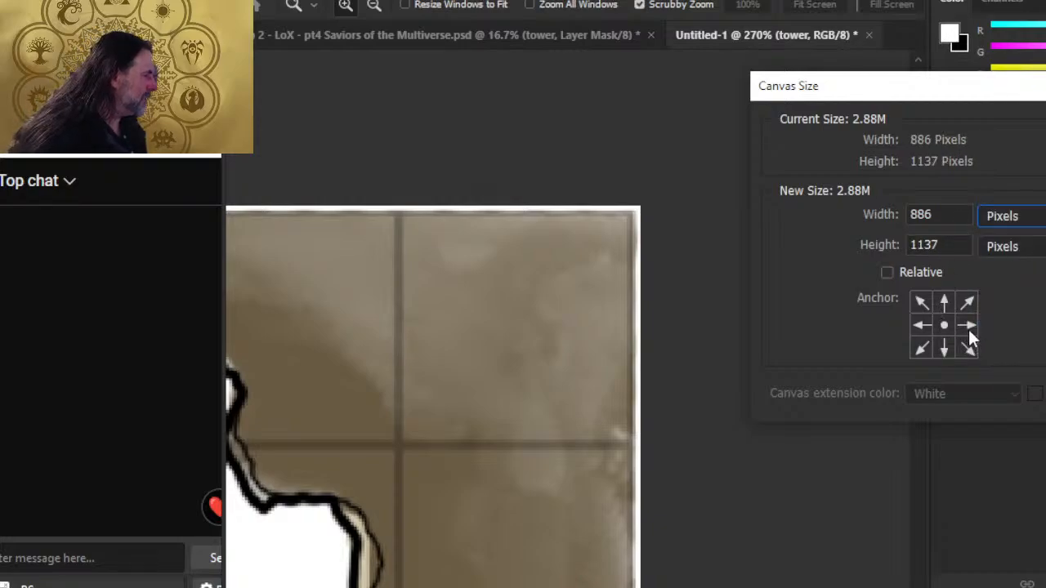
pyautogui.click(943, 213)
pyautogui.press('BackSpace')
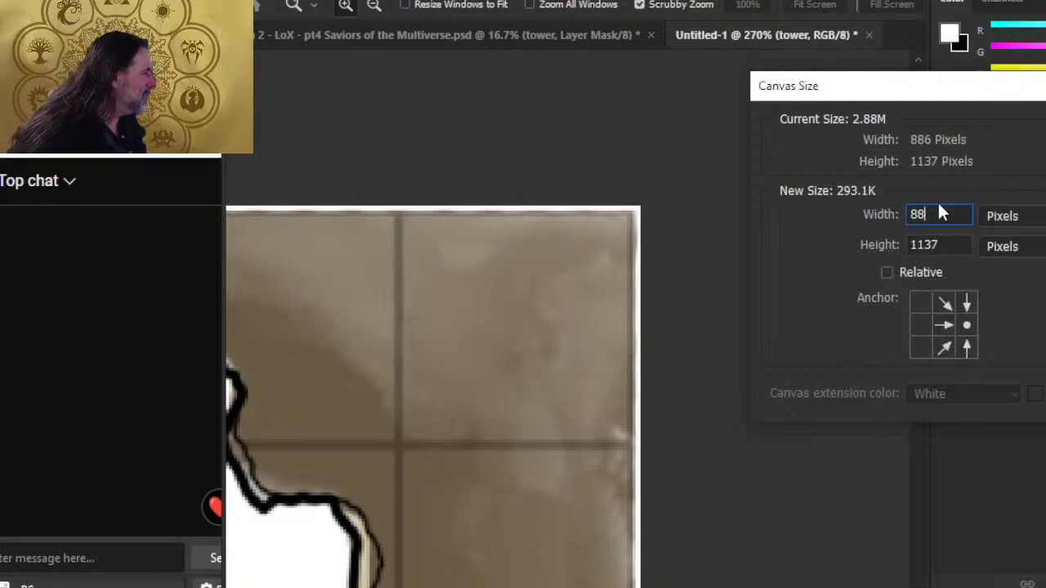
pyautogui.write('3')
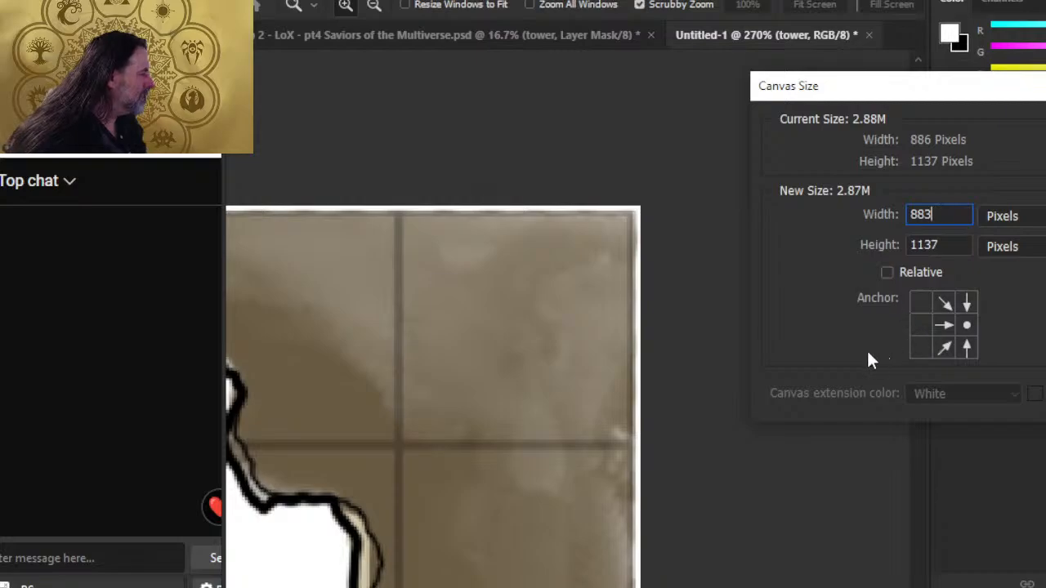
pyautogui.click(943, 219)
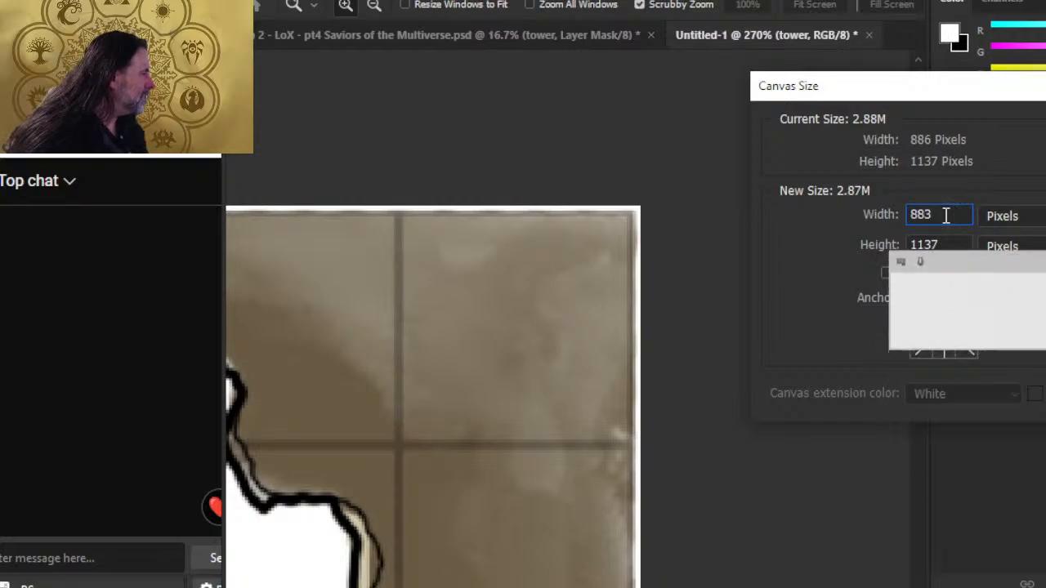
pyautogui.press('BackSpace')
pyautogui.write('0')
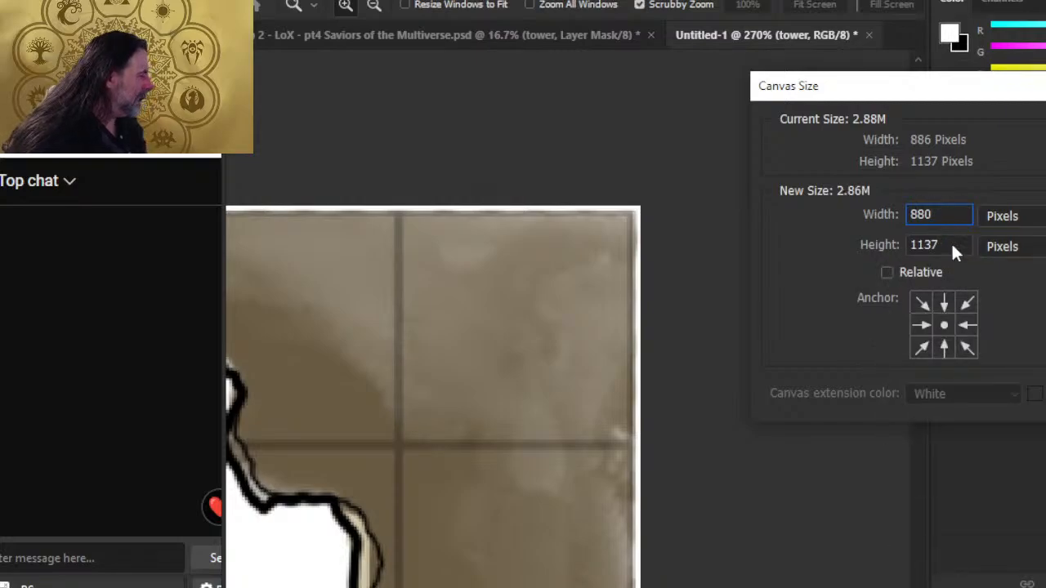
pyautogui.click(956, 245)
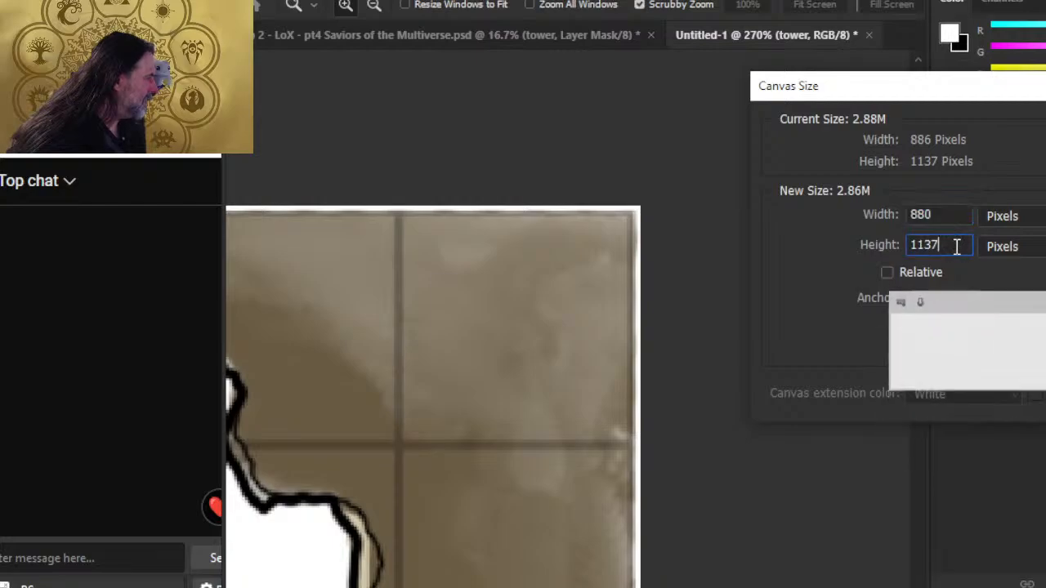
pyautogui.press('BackSpace')
pyautogui.write('5')
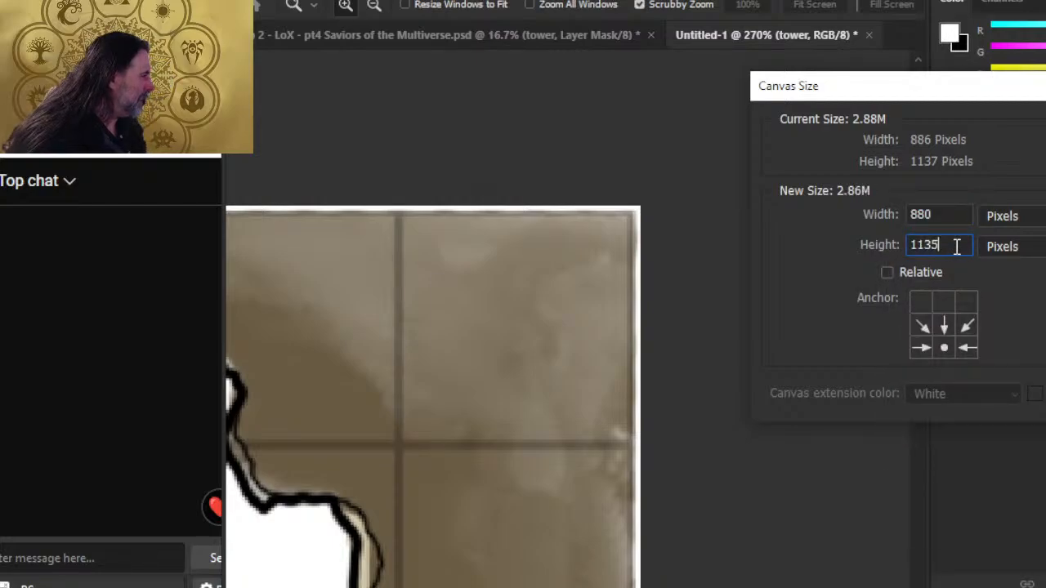
pyautogui.press('Return')
pyautogui.press('Return')
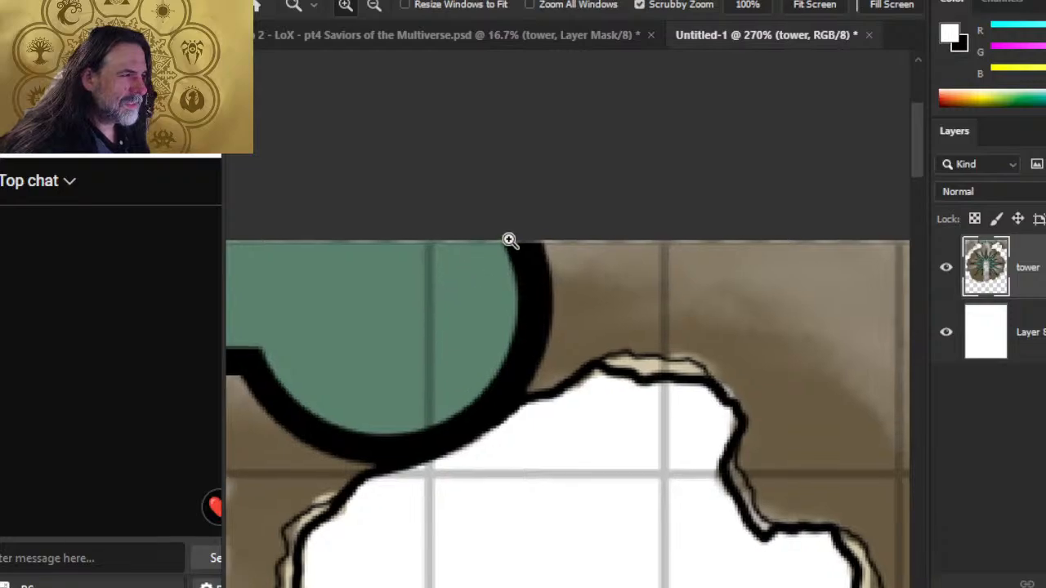
# Step: Try reducing the canvas width to 879 pixels, anchored at the bottom centre, and undo that change
pyautogui.moveTo(509, 239); pyautogui.dragTo(516, 264)
pyautogui.moveTo(509, 229); pyautogui.dragTo(619, 301)
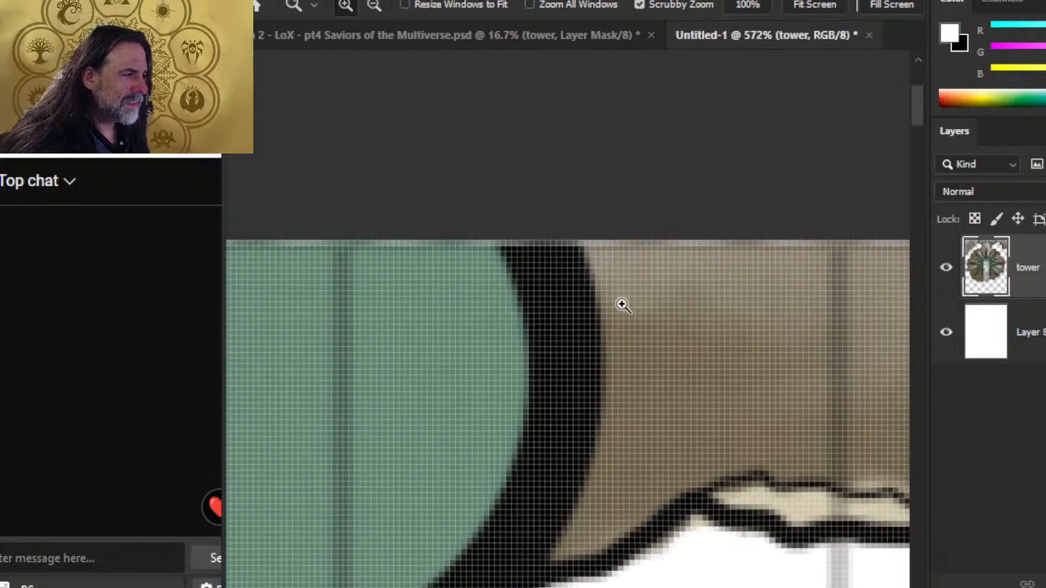
pyautogui.click(333, 0)
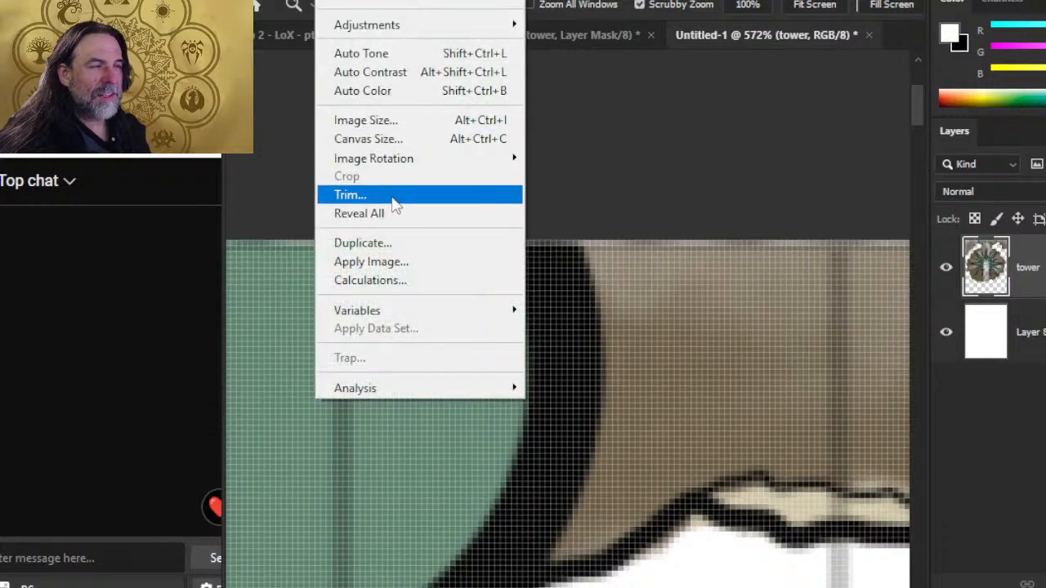
pyautogui.click(400, 140)
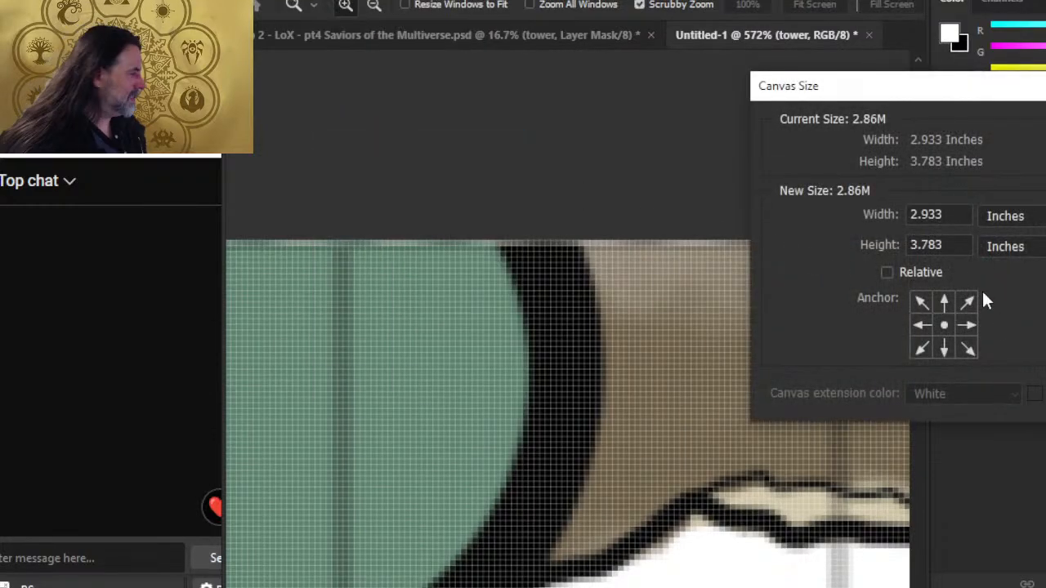
pyautogui.click(1007, 216)
pyautogui.press('Up')
pyautogui.press('Return')
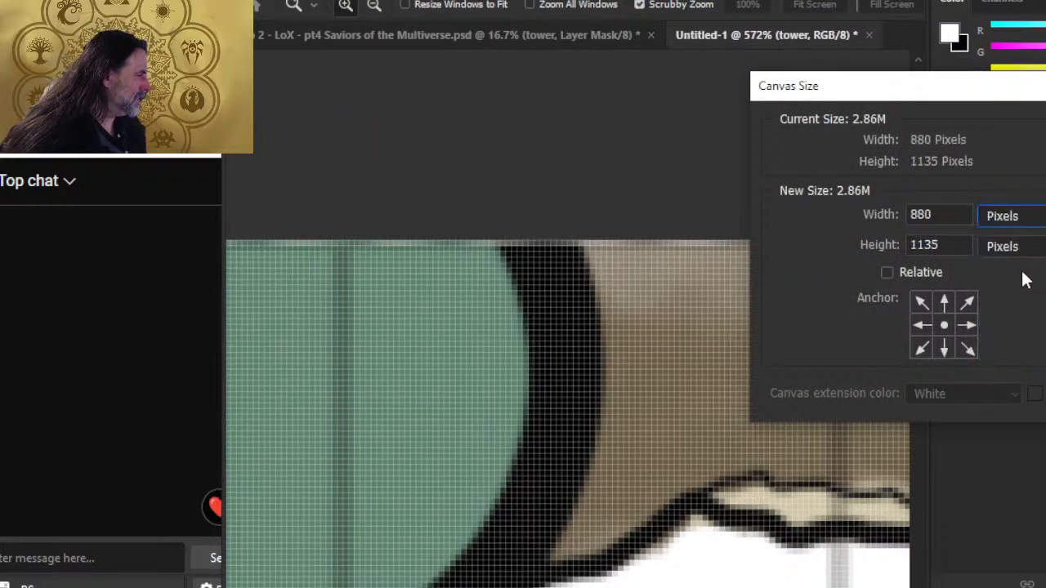
pyautogui.click(946, 221)
pyautogui.press('BackSpace')
pyautogui.press('BackSpace')
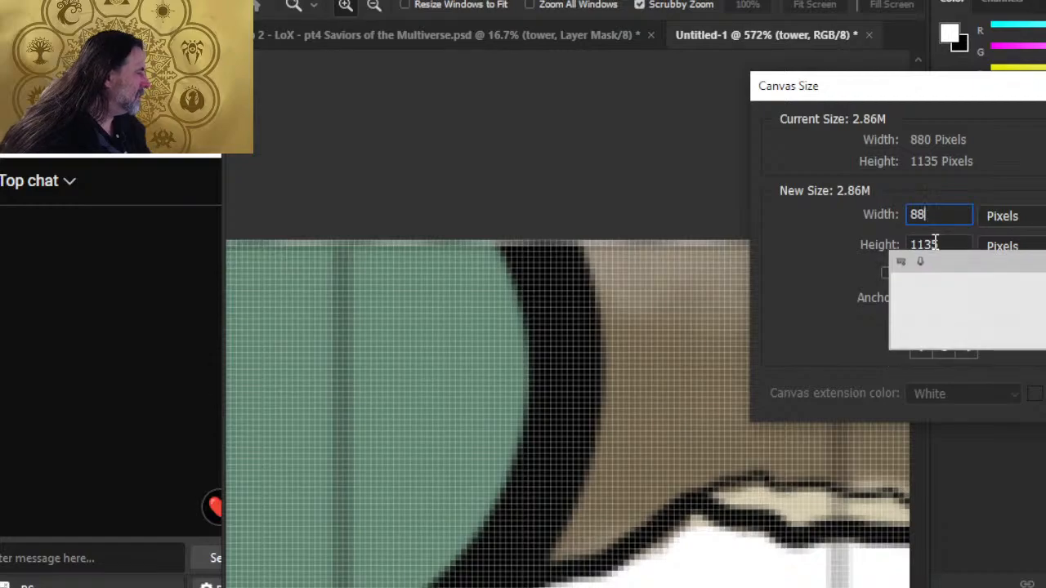
pyautogui.write('79')
pyautogui.press('Return')
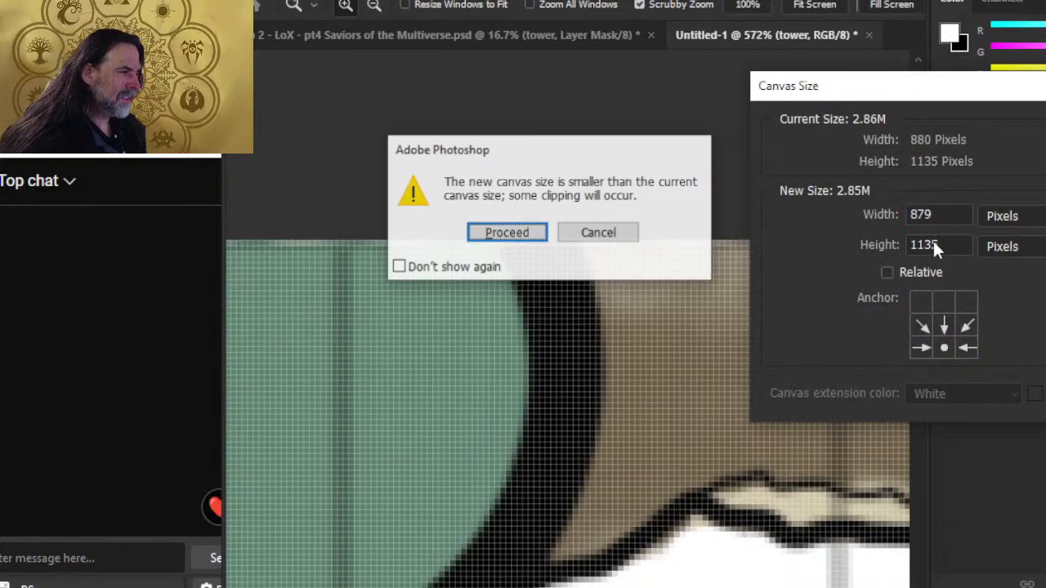
pyautogui.press('Return')
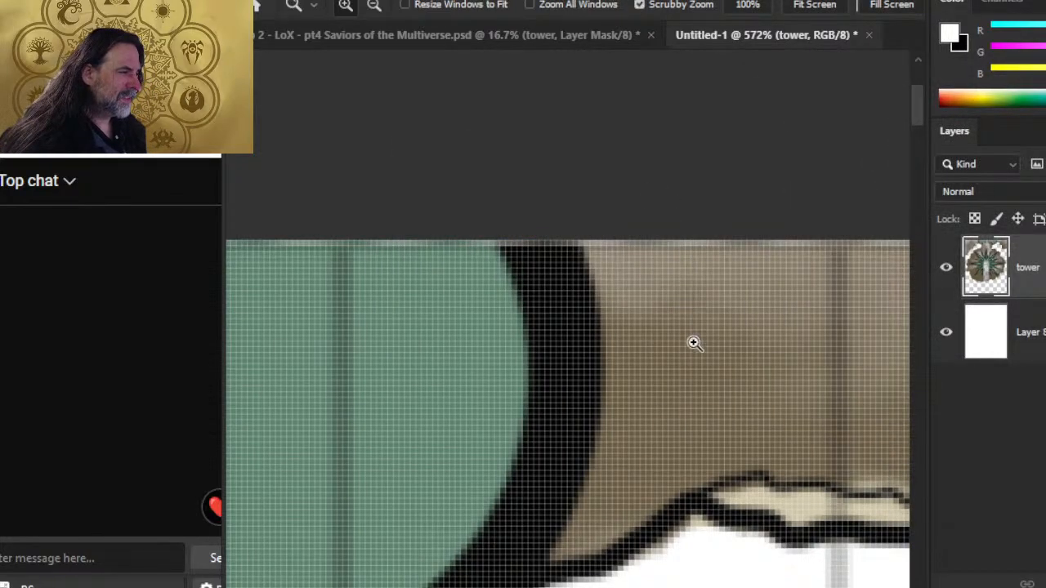
pyautogui.moveTo(763, 377); pyautogui.dragTo(642, 382)
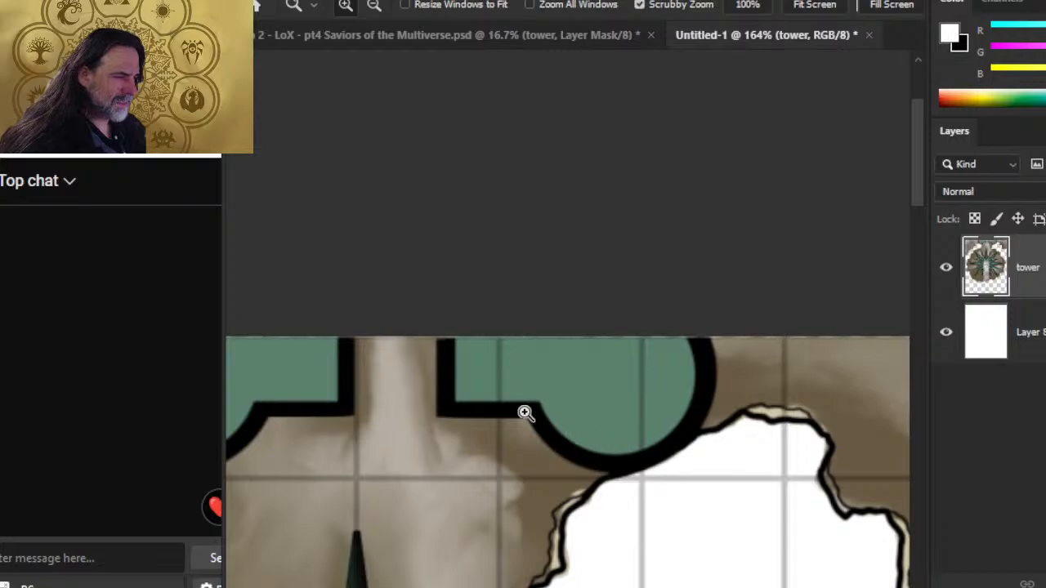
pyautogui.moveTo(525, 412); pyautogui.dragTo(460, 378)
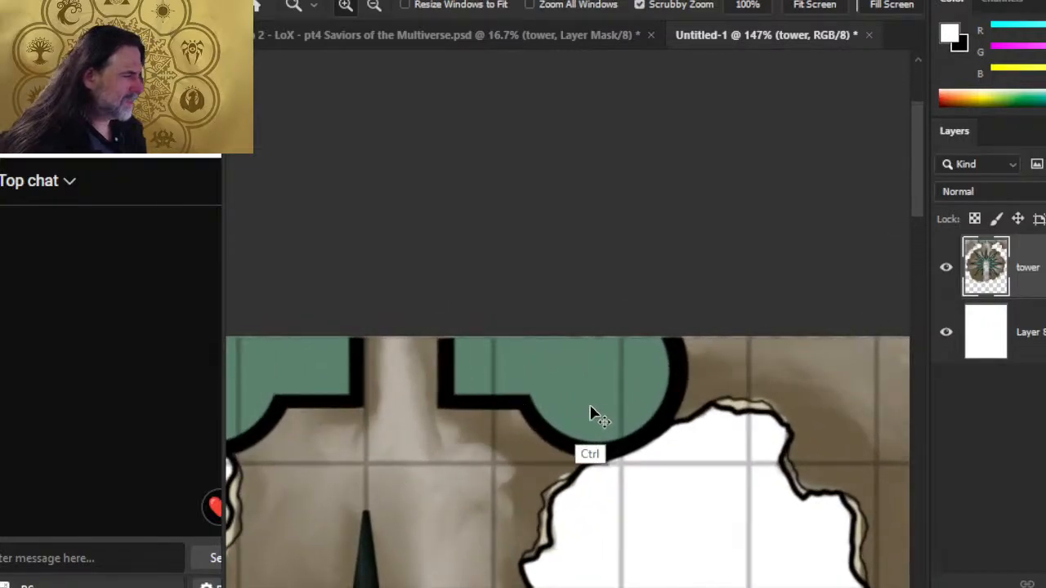
pyautogui.click(329, 1)
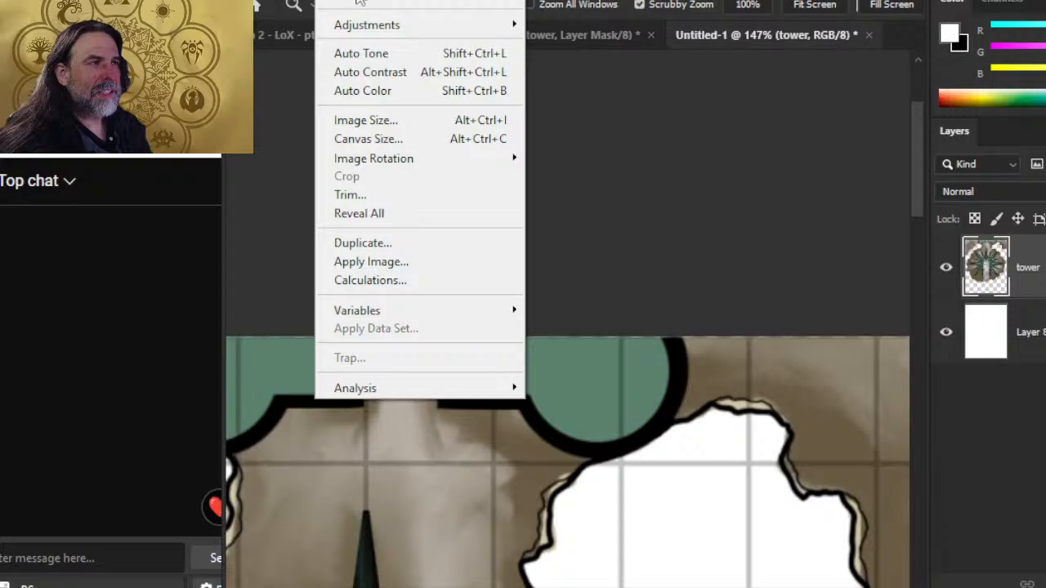
pyautogui.click(393, 142)
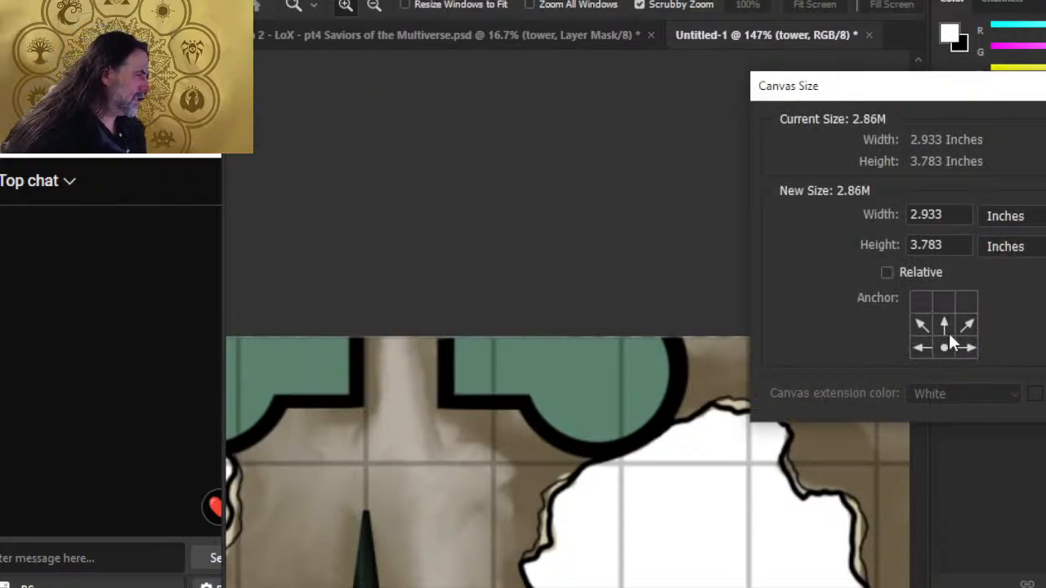
pyautogui.click(1005, 215)
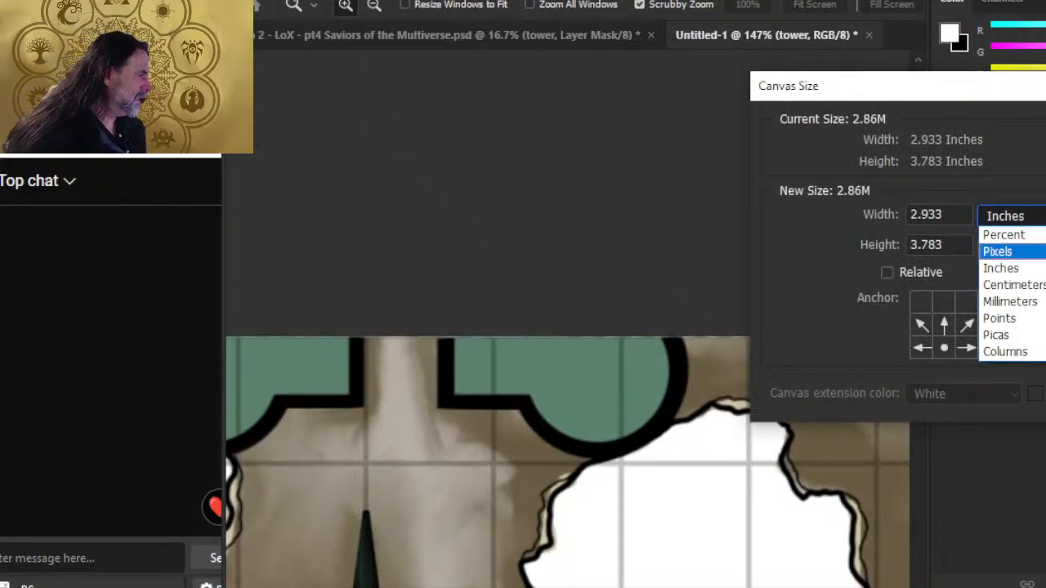
pyautogui.click(998, 252)
pyautogui.click(955, 215)
pyautogui.press('BackSpace')
pyautogui.press('BackSpace')
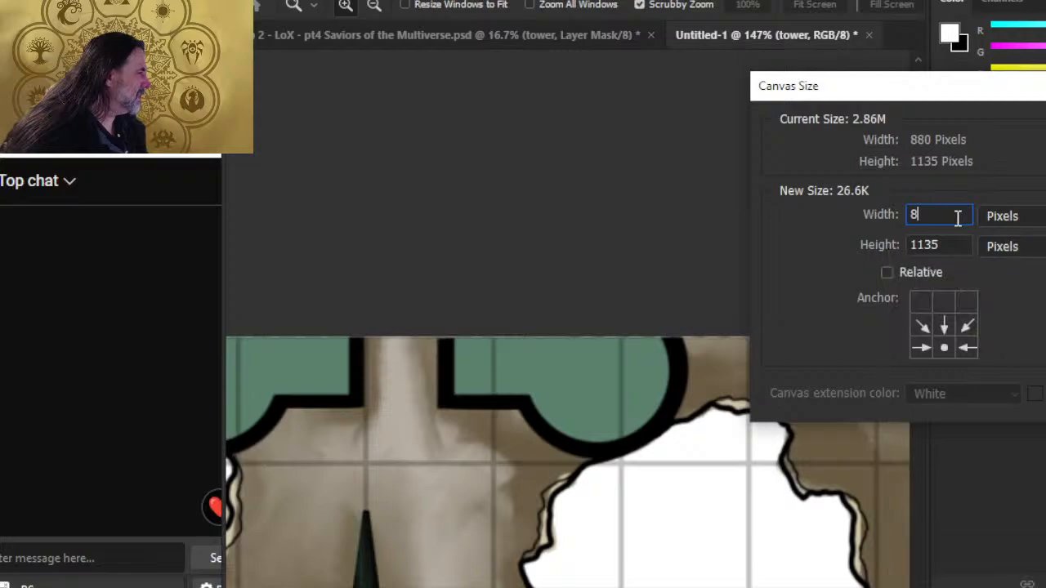
pyautogui.press('Escape')
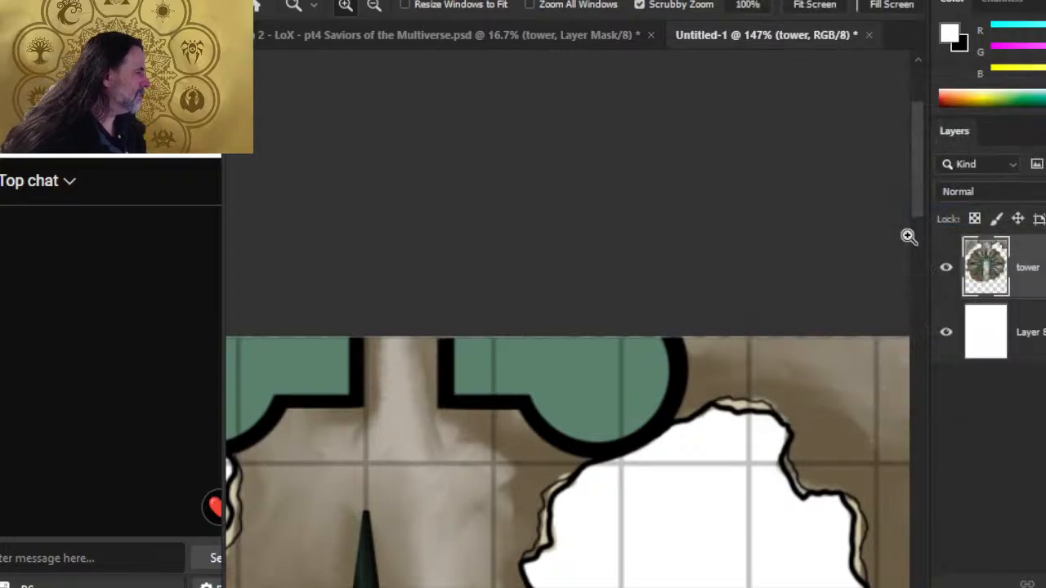
# Step: Check the map's upper-left corner at pixel level and undo the canvas reduction
pyautogui.moveTo(803, 452); pyautogui.dragTo(786, 445)
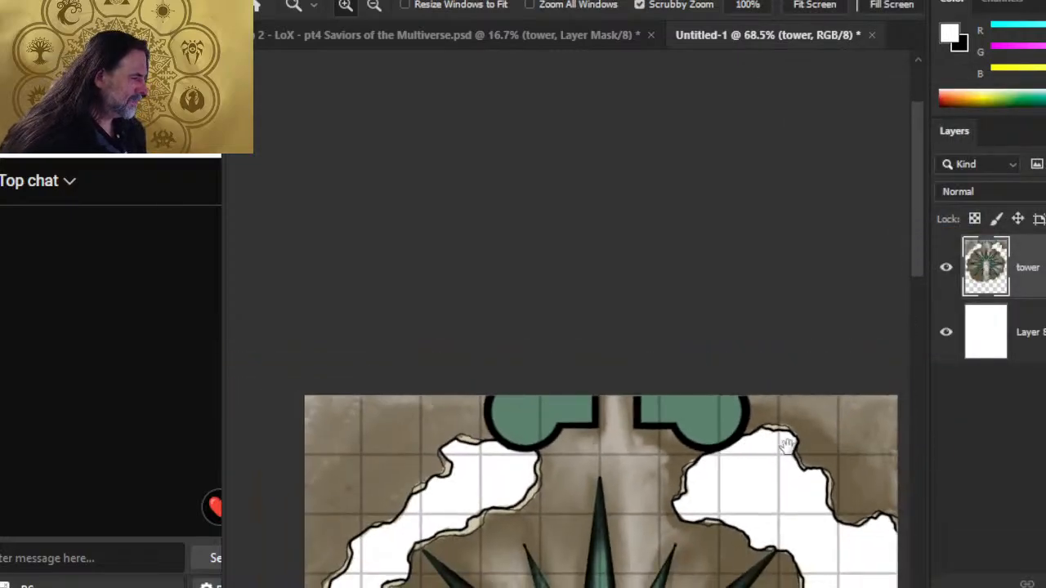
pyautogui.moveTo(326, 422); pyautogui.dragTo(518, 455)
pyautogui.press('ctrl')
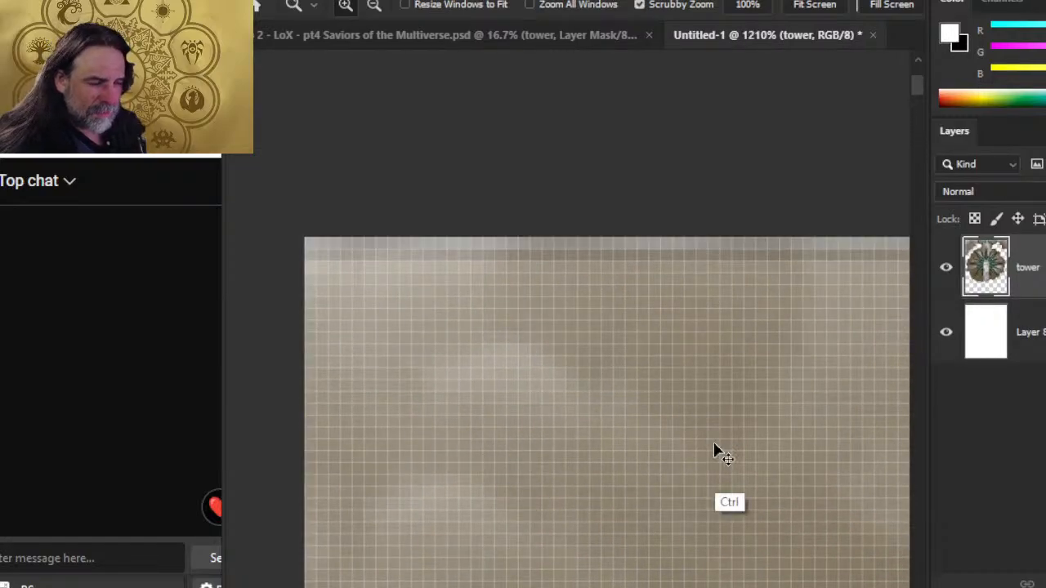
pyautogui.hotkey('ctrl', 'z')
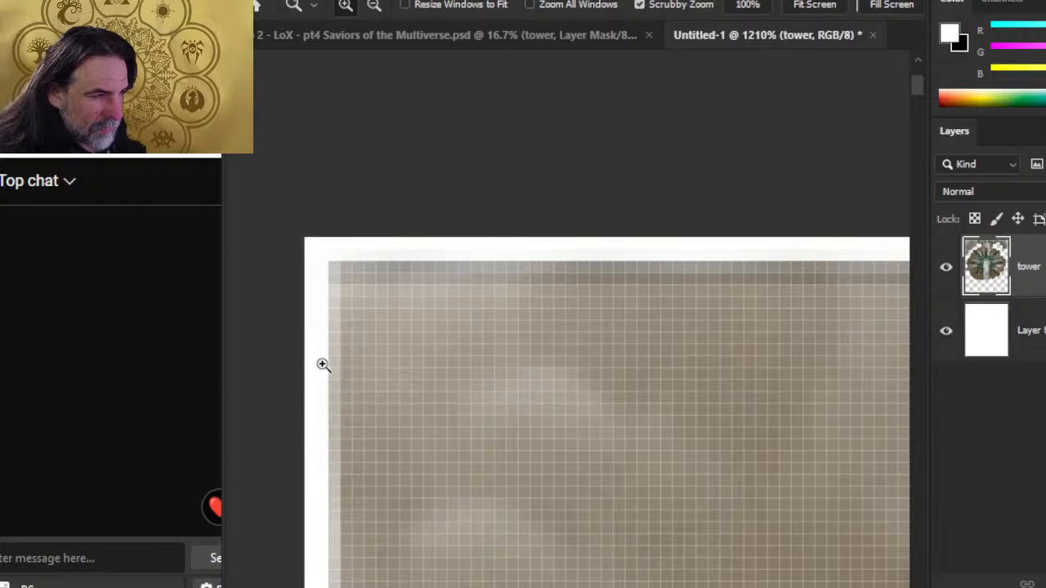
# Step: Examine the map's left edge, upper-right corner and top edge at pixel level for the remaining white border
pyautogui.moveTo(459, 417); pyautogui.dragTo(367, 417)
pyautogui.moveTo(493, 479); pyautogui.dragTo(468, 135)
pyautogui.moveTo(476, 523); pyautogui.dragTo(469, 463)
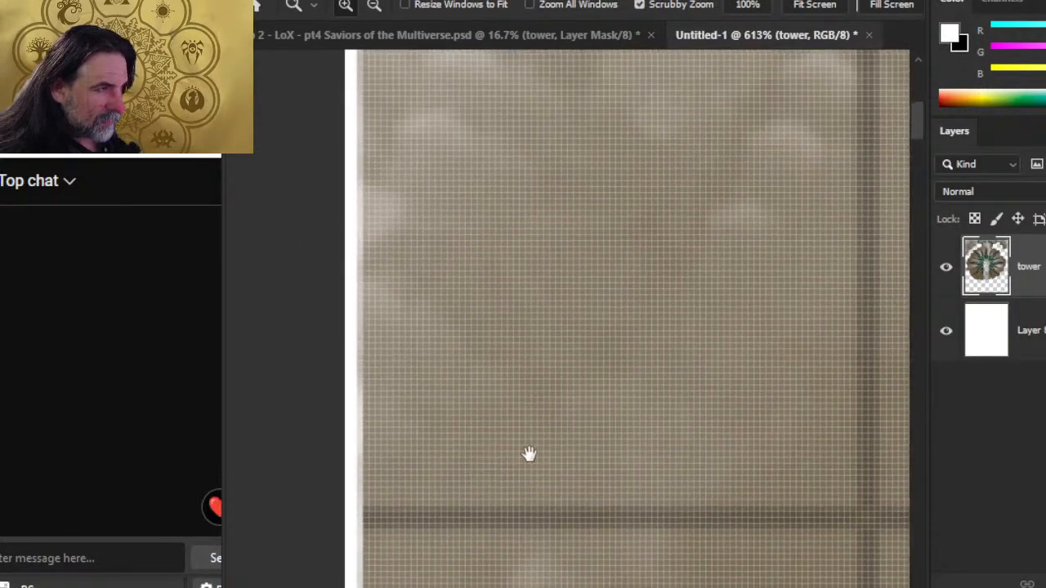
pyautogui.moveTo(670, 422); pyautogui.dragTo(457, 384)
pyautogui.moveTo(485, 166); pyautogui.dragTo(542, 441)
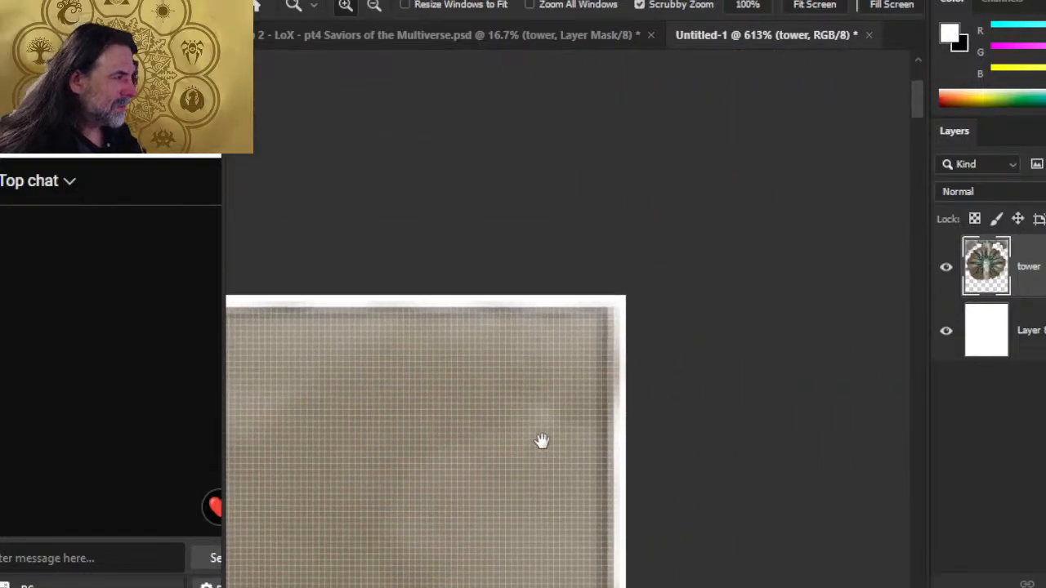
pyautogui.moveTo(596, 373); pyautogui.dragTo(720, 343)
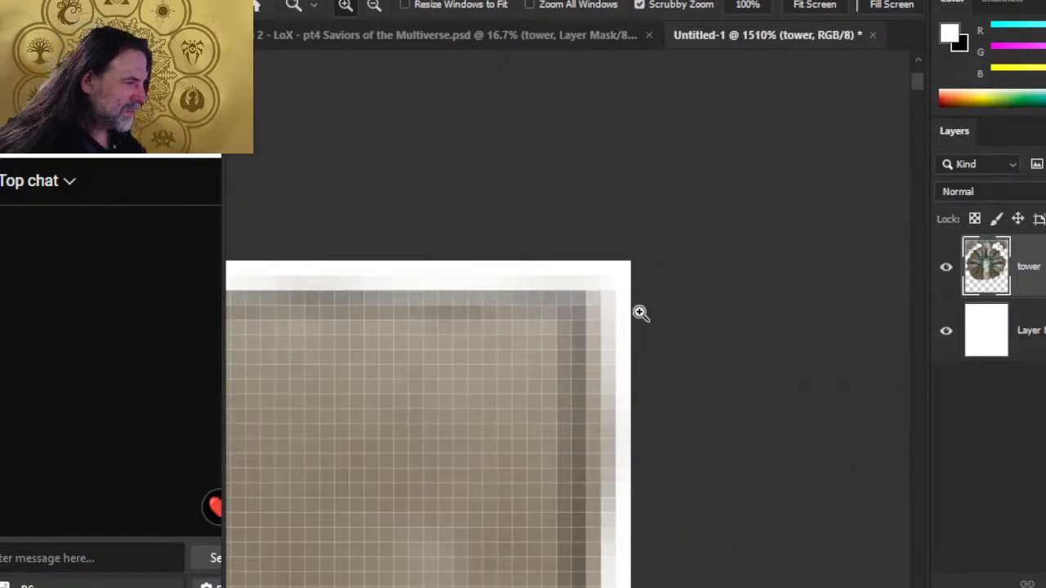
pyautogui.moveTo(561, 399); pyautogui.dragTo(367, 406)
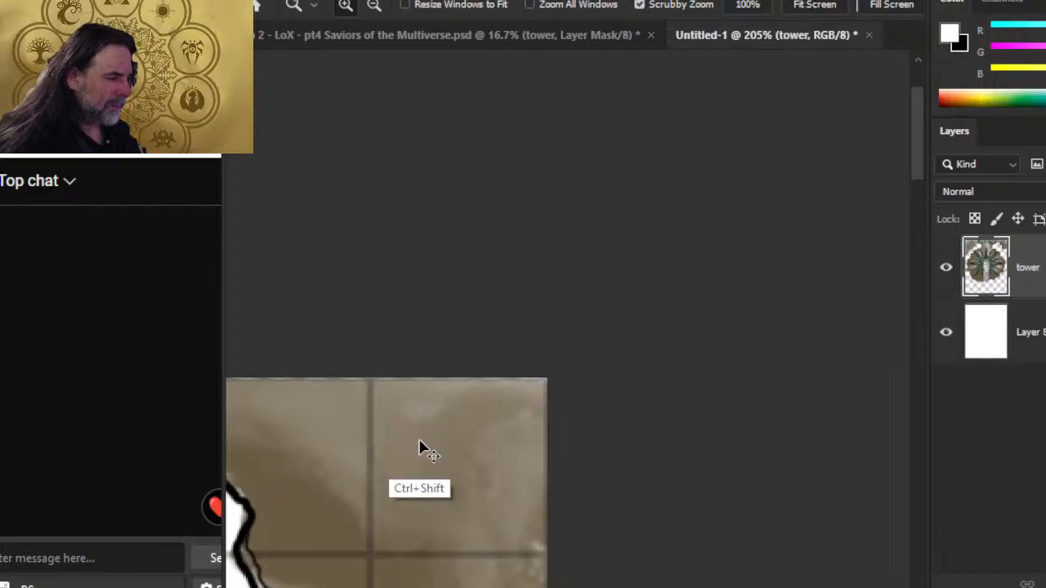
pyautogui.moveTo(355, 467); pyautogui.dragTo(662, 228)
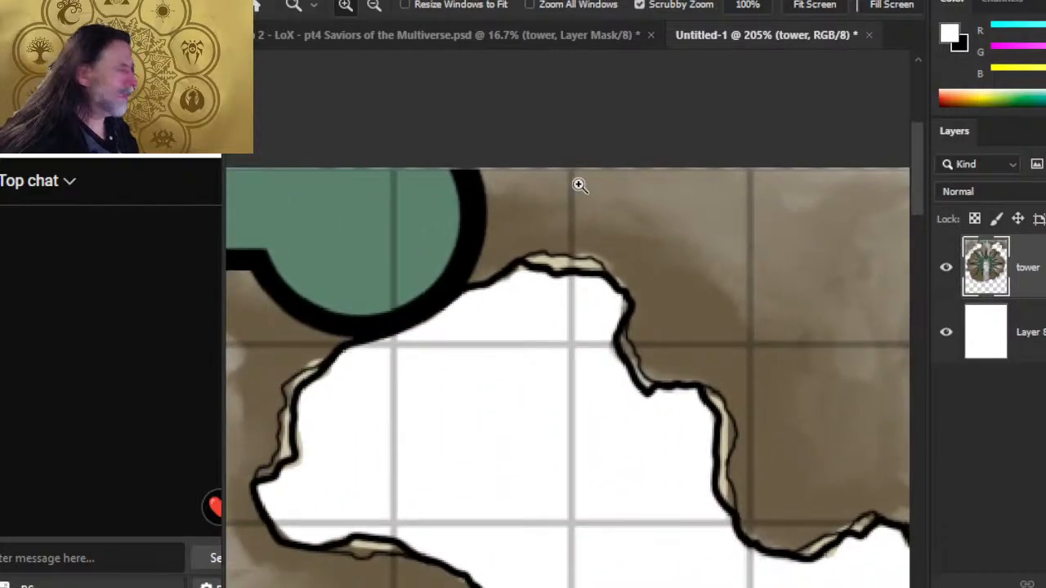
# Step: Reduce the canvas height to 1134 pixels, keeping the width at 880 and anchoring at the bottom centre
pyautogui.click(360, 2)
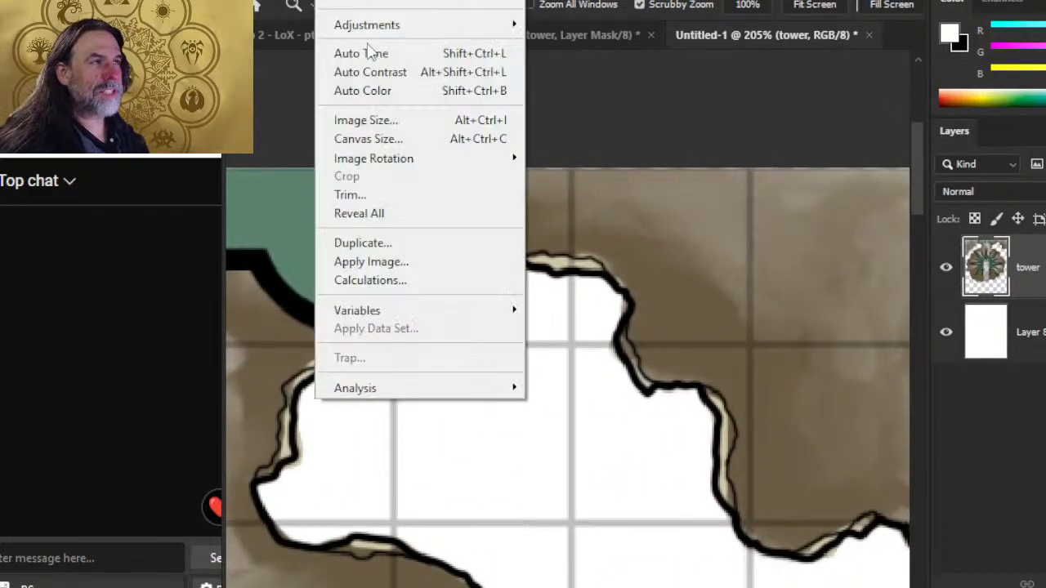
pyautogui.click(441, 139)
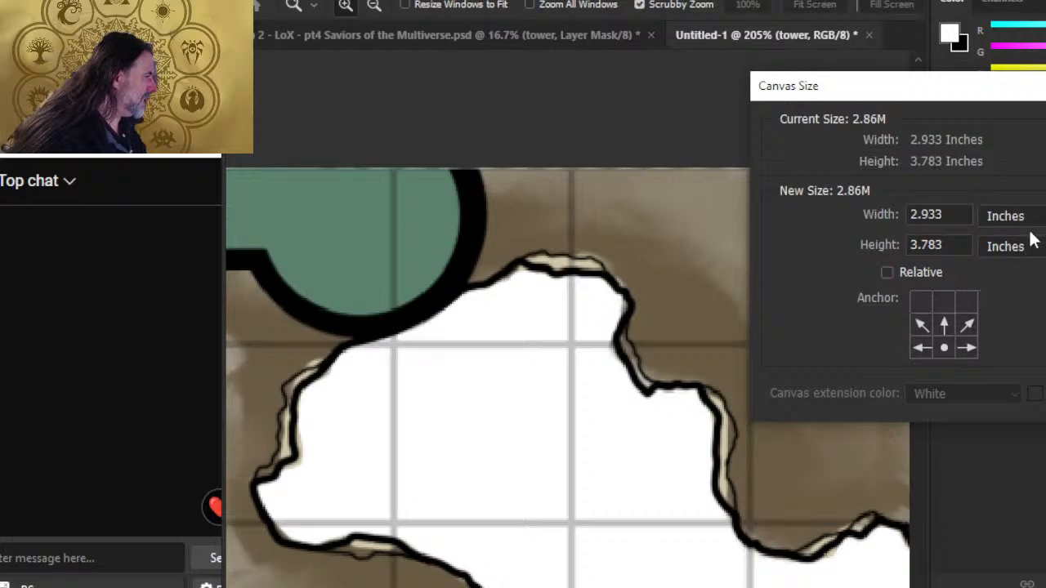
pyautogui.click(1031, 240)
pyautogui.click(1000, 279)
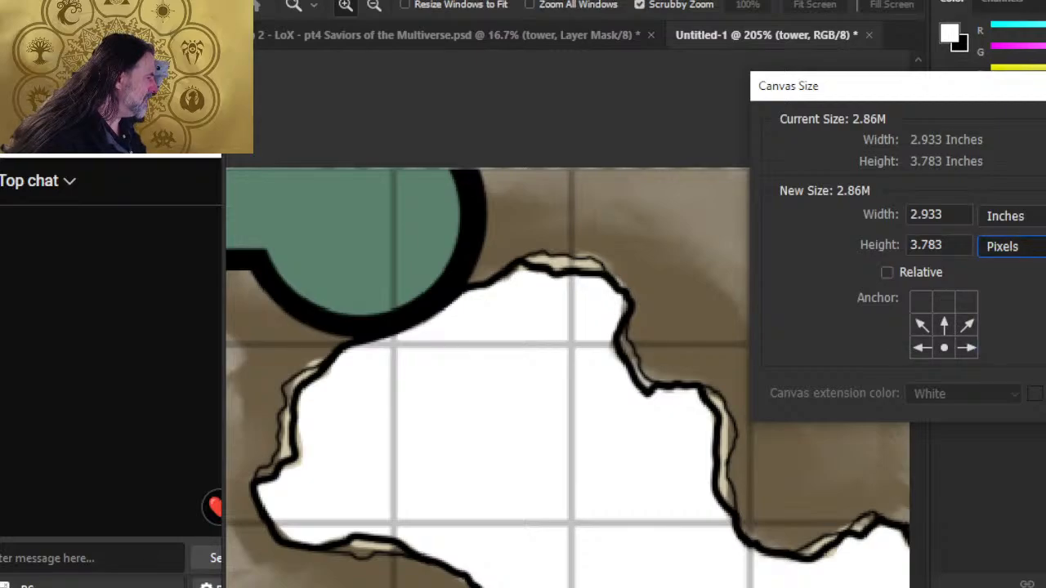
pyautogui.click(941, 249)
pyautogui.press('BackSpace')
pyautogui.write('4')
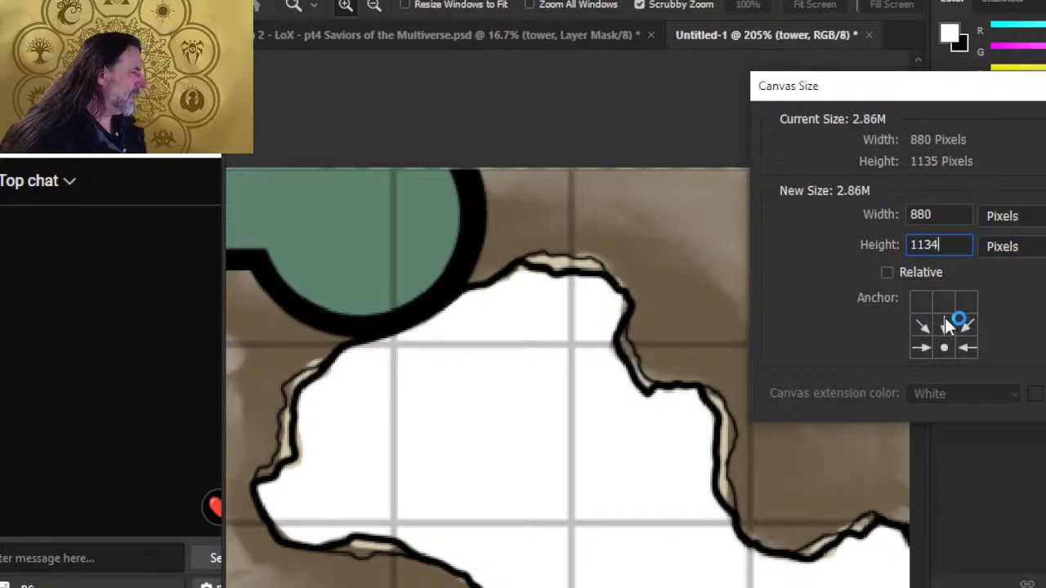
pyautogui.press('Return')
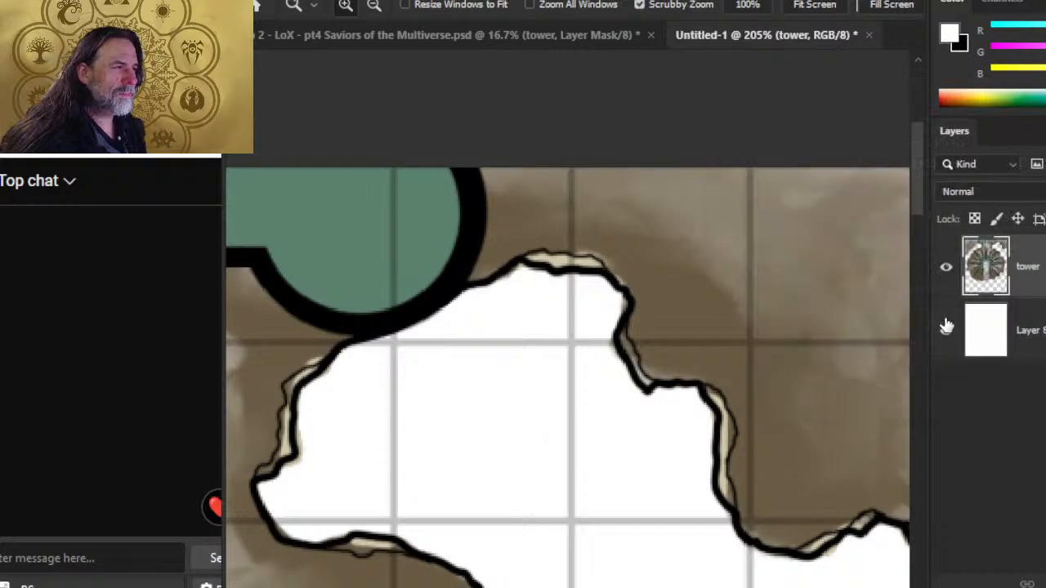
# Step: Erase the faint light streaks that extend below the map's lowest grid line on the tower layer, using a size 90 eraser
pyautogui.moveTo(586, 405); pyautogui.dragTo(461, 432)
pyautogui.moveTo(497, 539); pyautogui.dragTo(583, 240)
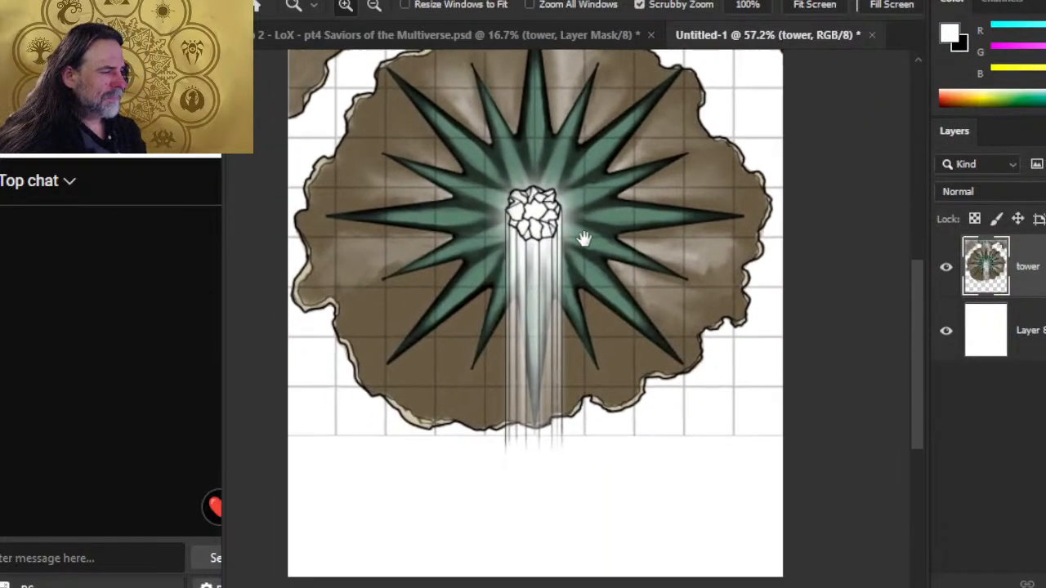
pyautogui.moveTo(545, 479); pyautogui.dragTo(589, 373)
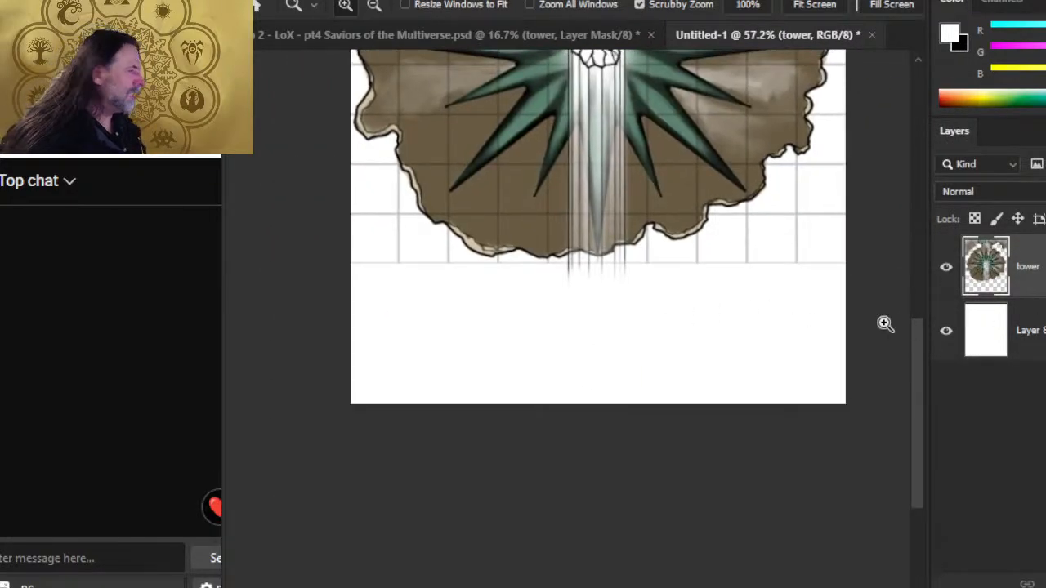
pyautogui.press('e')
pyautogui.press(']')
pyautogui.press(']')
pyautogui.press(']')
pyautogui.press(']')
pyautogui.press(']')
pyautogui.press(']')
pyautogui.press(']')
pyautogui.press(']')
pyautogui.press(']')
pyautogui.press(']')
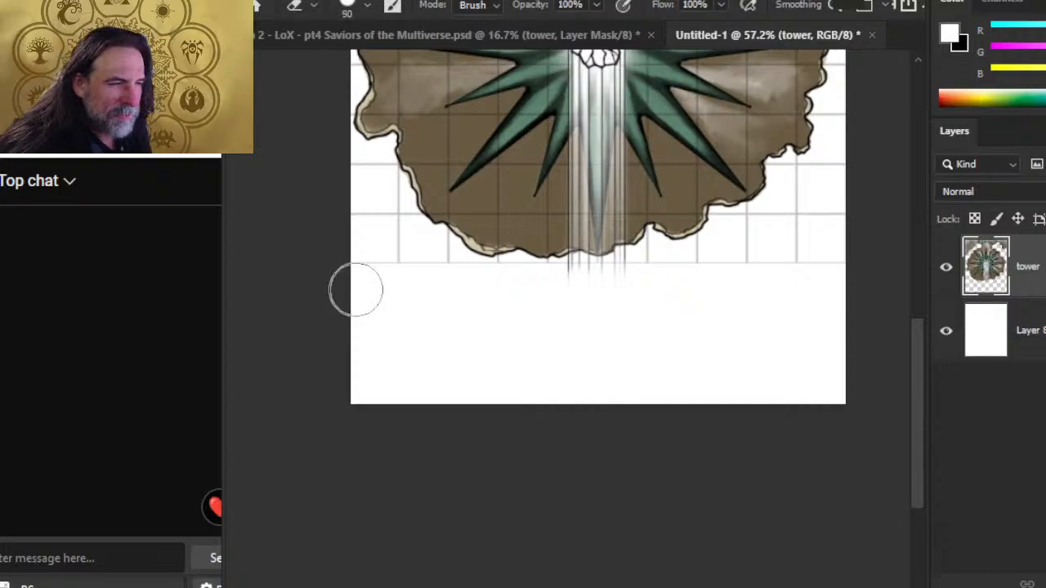
pyautogui.hscroll(6, 543, 421)
pyautogui.moveTo(543, 421); pyautogui.dragTo(800, 359)
pyautogui.hscroll(-1, 336, 336)
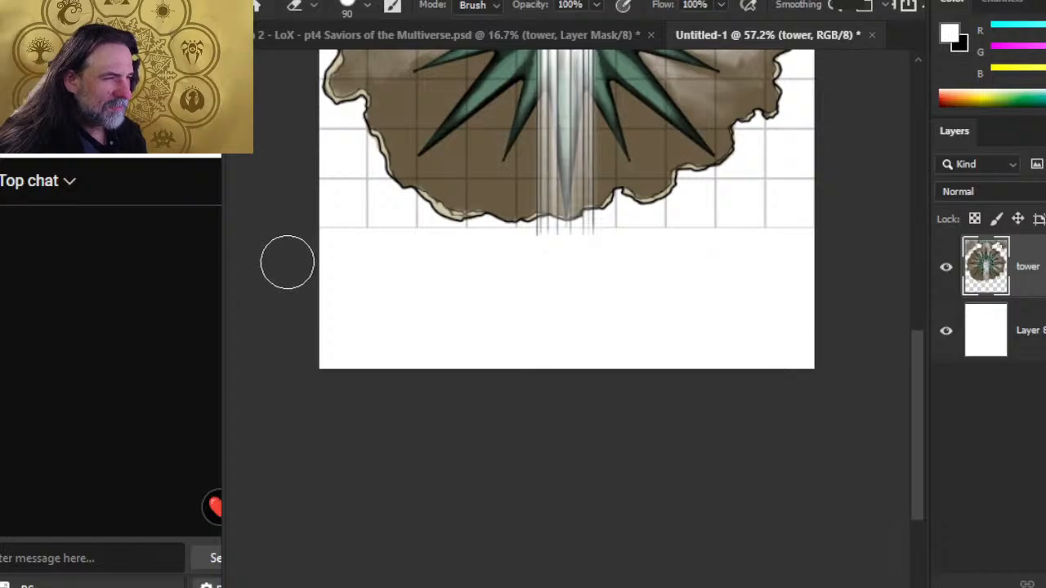
pyautogui.press('shift')
# Step: Load the tower layer's content as a selection and crop the canvas to it
pyautogui.hscroll(3, 294, 255)
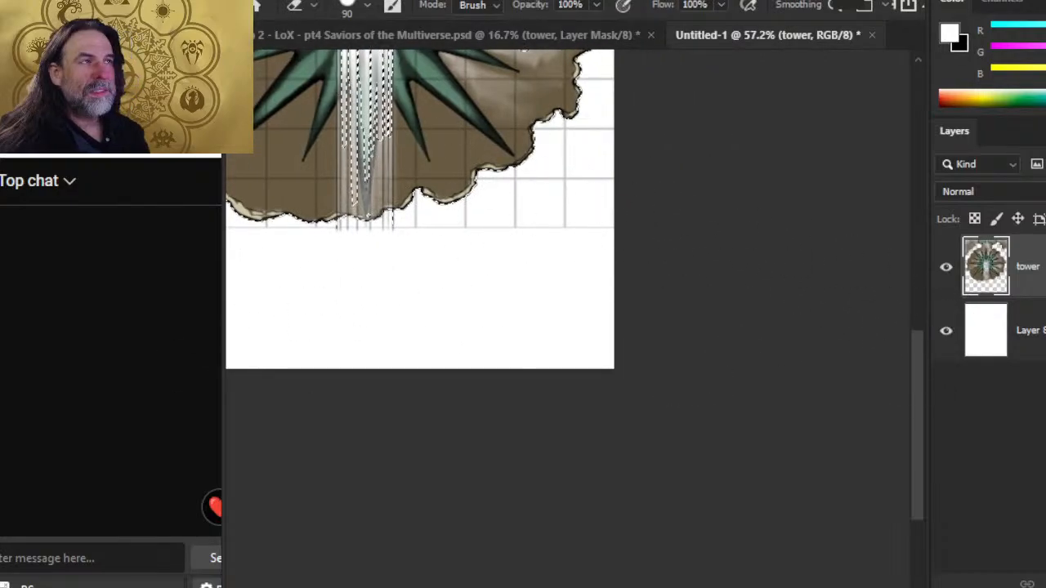
pyautogui.click(339, 0)
pyautogui.click(347, 176)
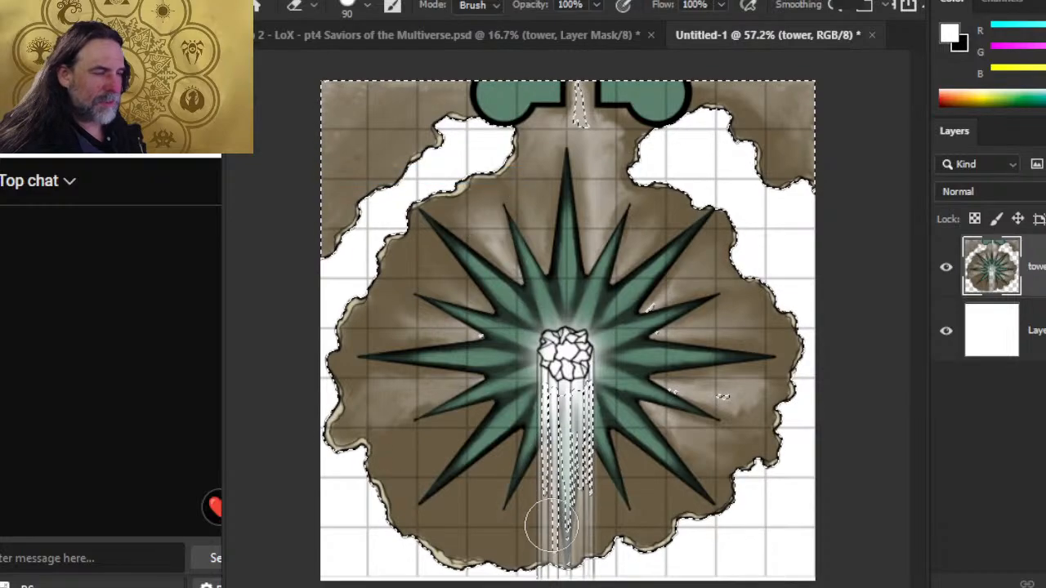
# Step: Paint a column of black one-pixel brush marks from the lowest grid line to the canvas edge to count the excess rows
pyautogui.press('z')
pyautogui.moveTo(495, 414); pyautogui.dragTo(607, 199)
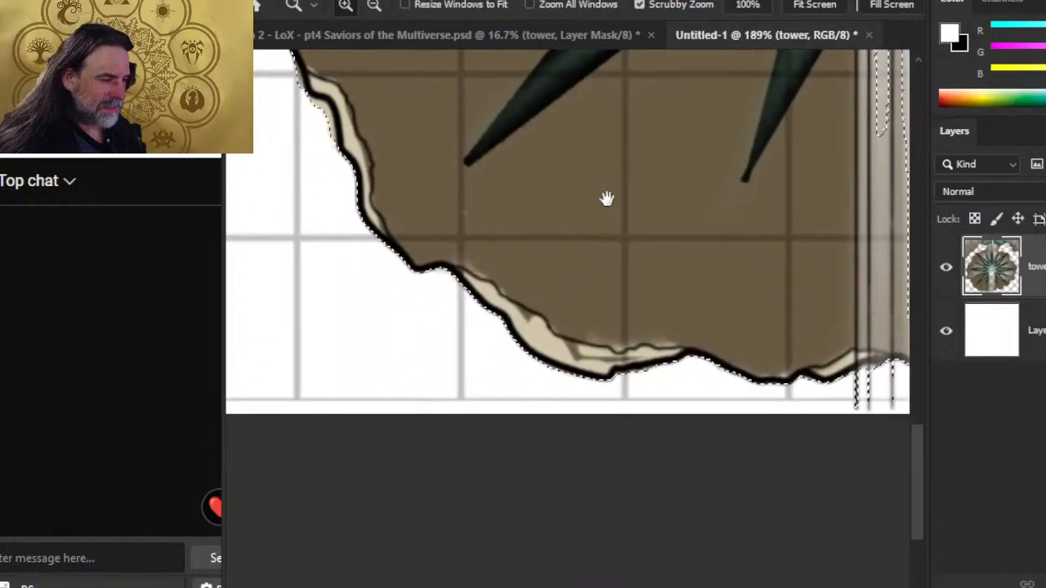
pyautogui.moveTo(451, 415); pyautogui.dragTo(623, 441)
pyautogui.press('l')
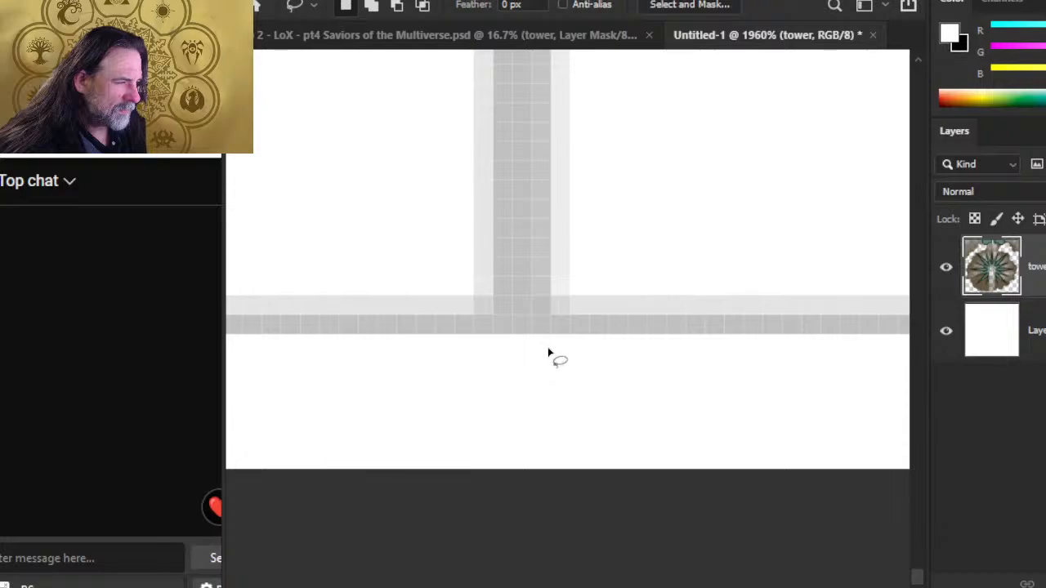
pyautogui.press('b')
pyautogui.press('x')
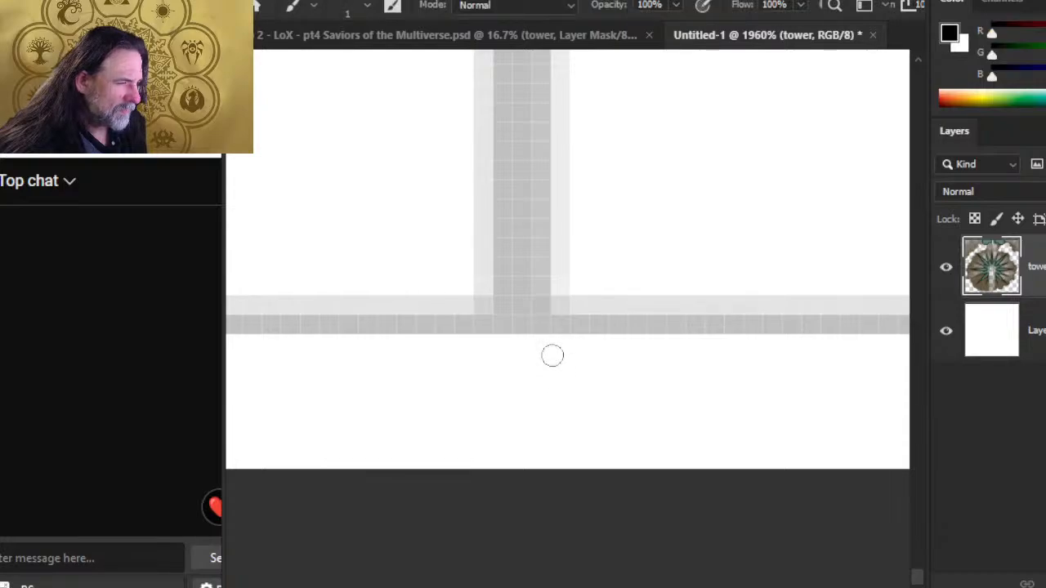
pyautogui.click(551, 355)
pyautogui.click(549, 390)
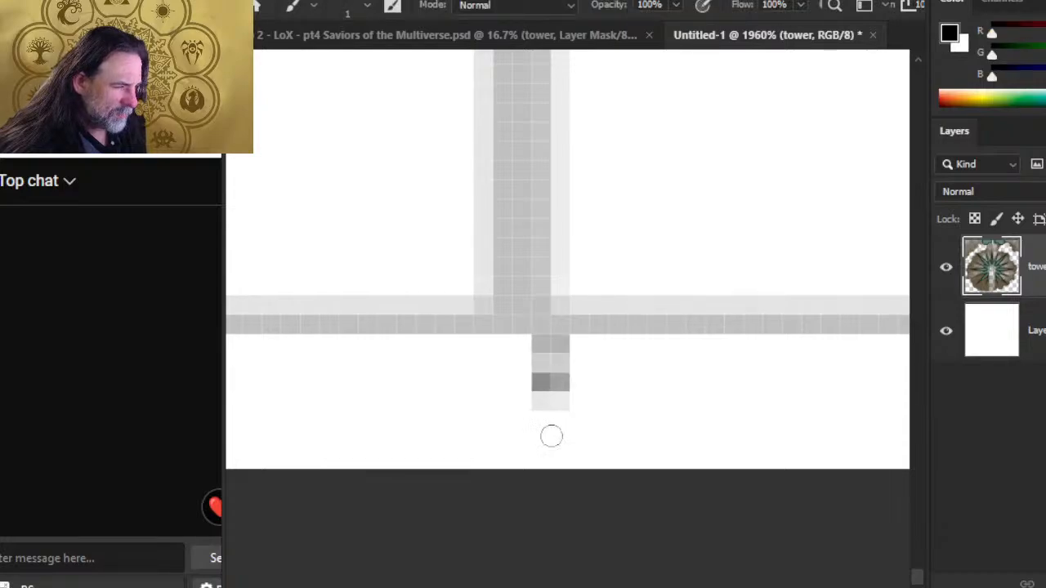
pyautogui.click(551, 436)
pyautogui.click(554, 472)
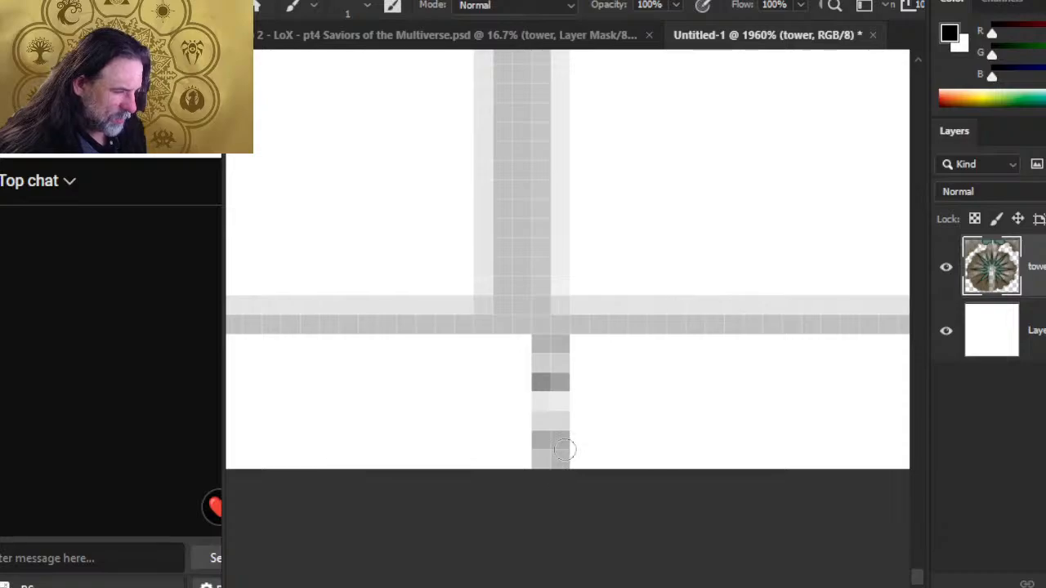
# Step: Reduce the canvas height to 883 pixels, keeping the width at 880, anchored at the top centre, and accept the clipping
pyautogui.press('z')
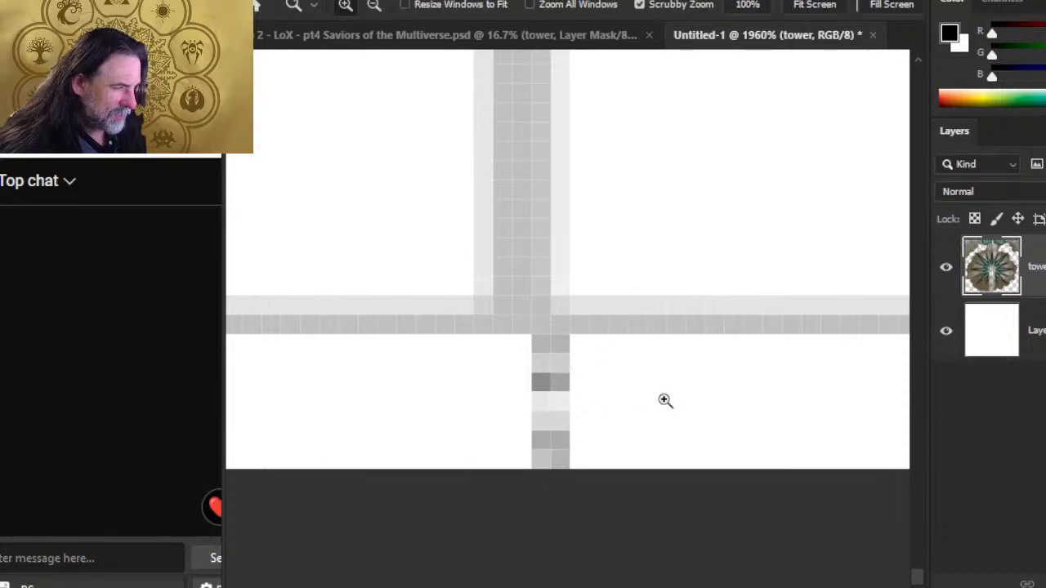
pyautogui.moveTo(665, 399); pyautogui.dragTo(564, 404)
pyautogui.moveTo(731, 454); pyautogui.dragTo(274, 375)
pyautogui.moveTo(550, 356); pyautogui.dragTo(476, 376)
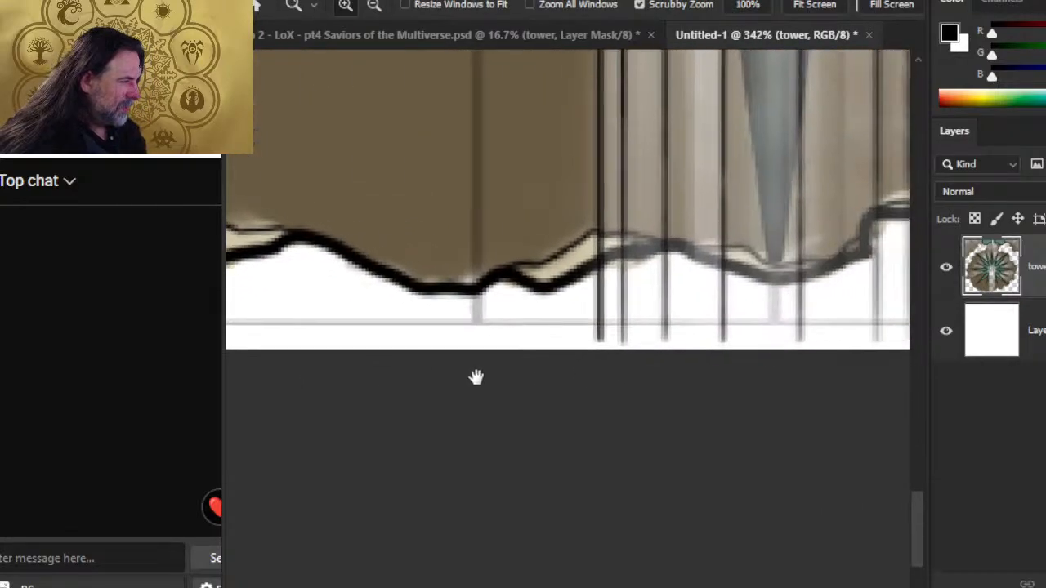
pyautogui.click(331, 0)
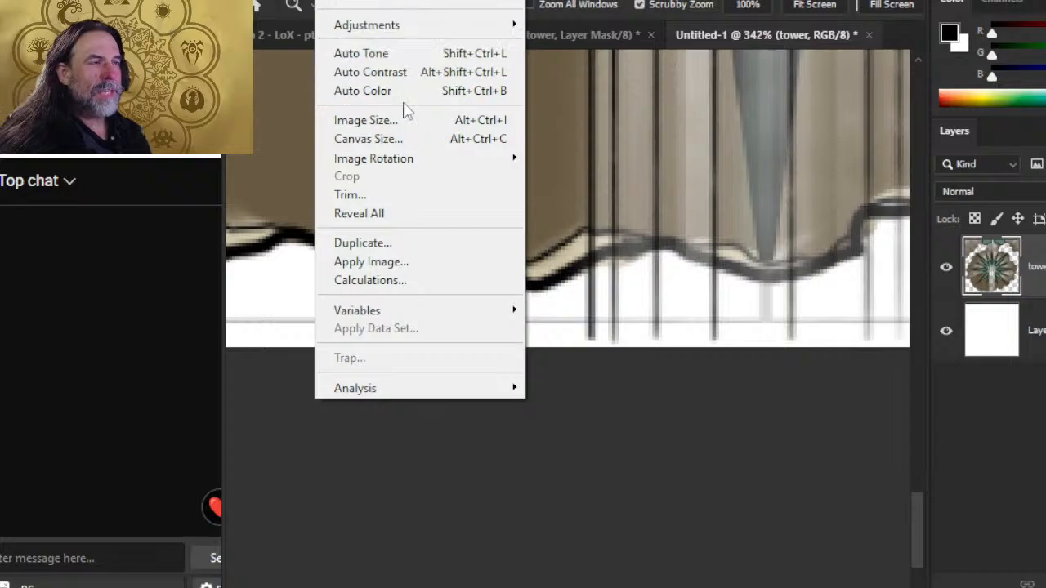
pyautogui.click(412, 138)
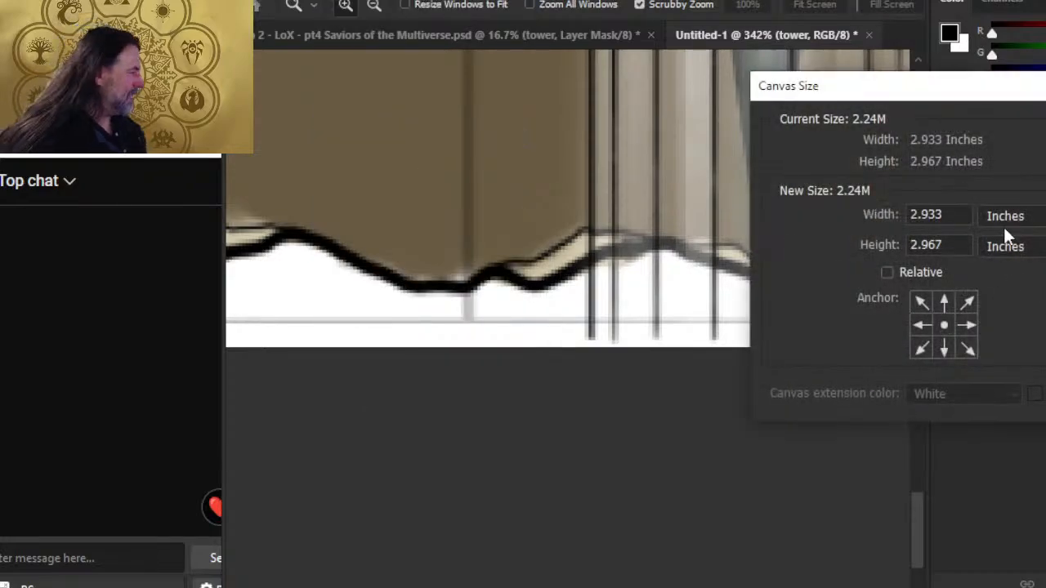
pyautogui.click(1003, 218)
pyautogui.click(1018, 254)
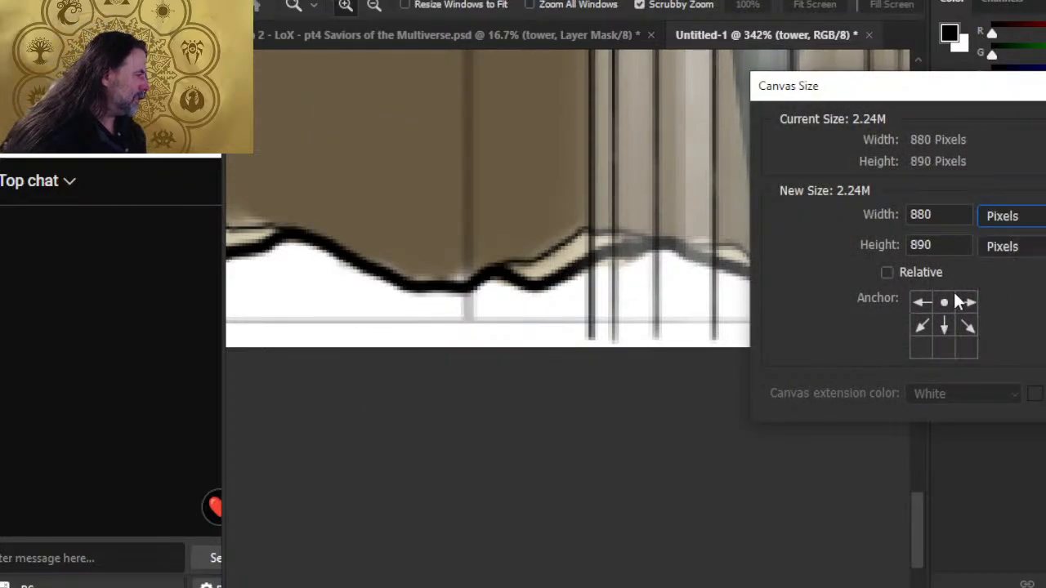
pyautogui.click(964, 243)
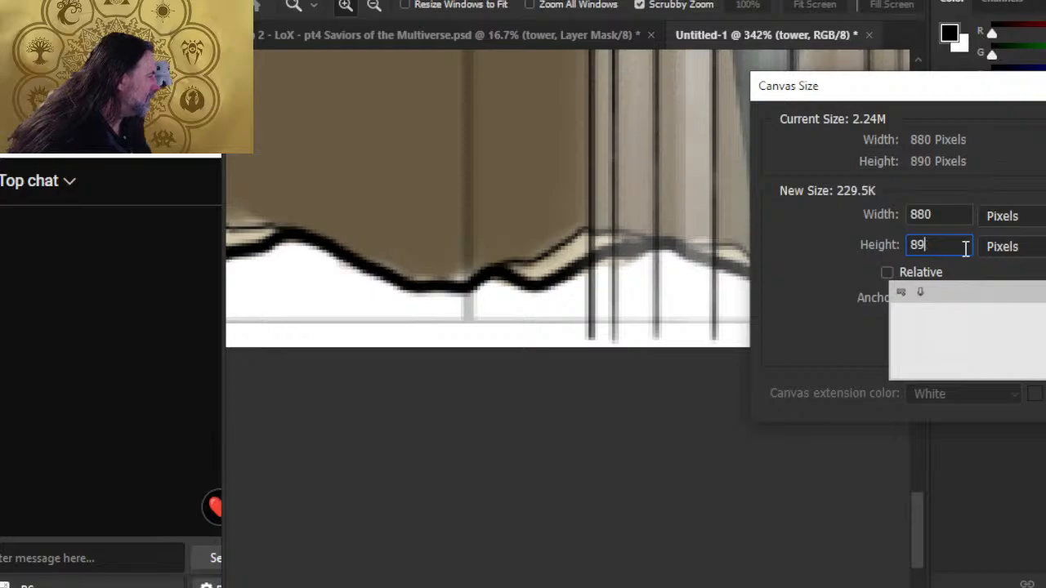
pyautogui.press('BackSpace')
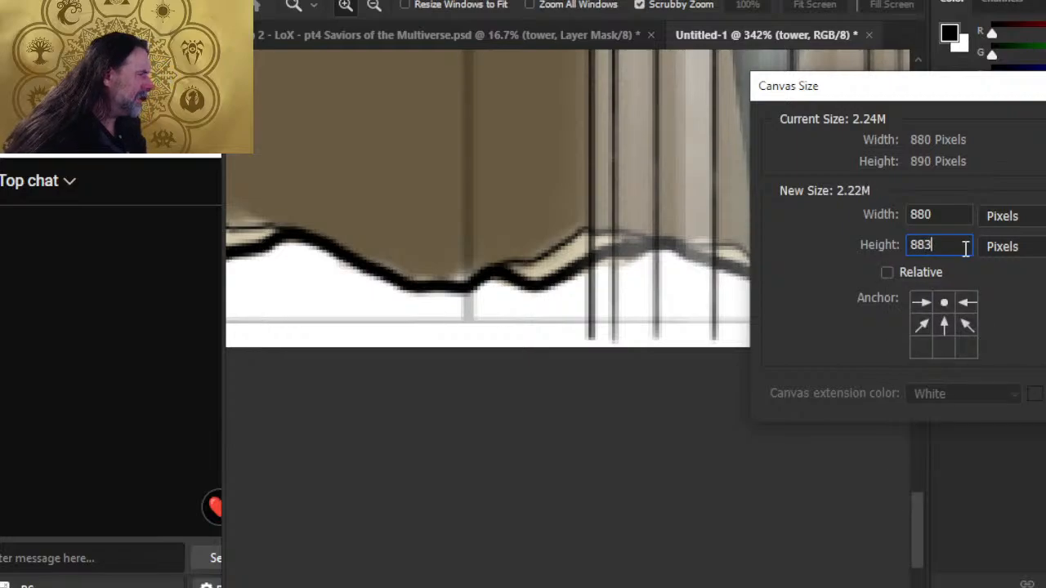
pyautogui.write('83')
pyautogui.press('Return')
pyautogui.press('Return')
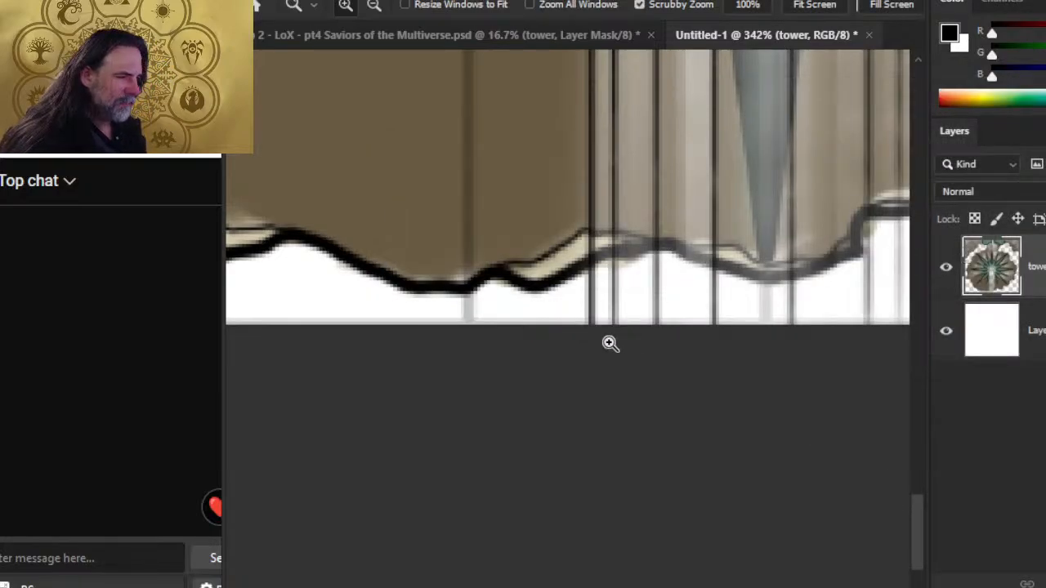
# Step: Resize the cropped tower map to 1000 pixels wide at 300 pixels/inch, keeping its proportions and resampling enabled
pyautogui.moveTo(654, 326); pyautogui.dragTo(473, 328)
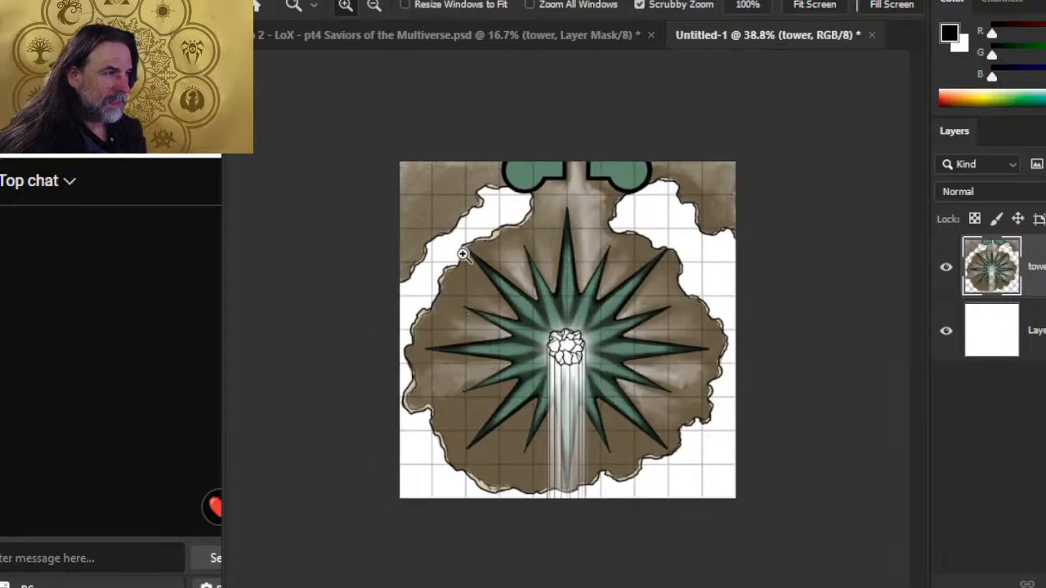
pyautogui.moveTo(424, 173); pyautogui.dragTo(545, 259)
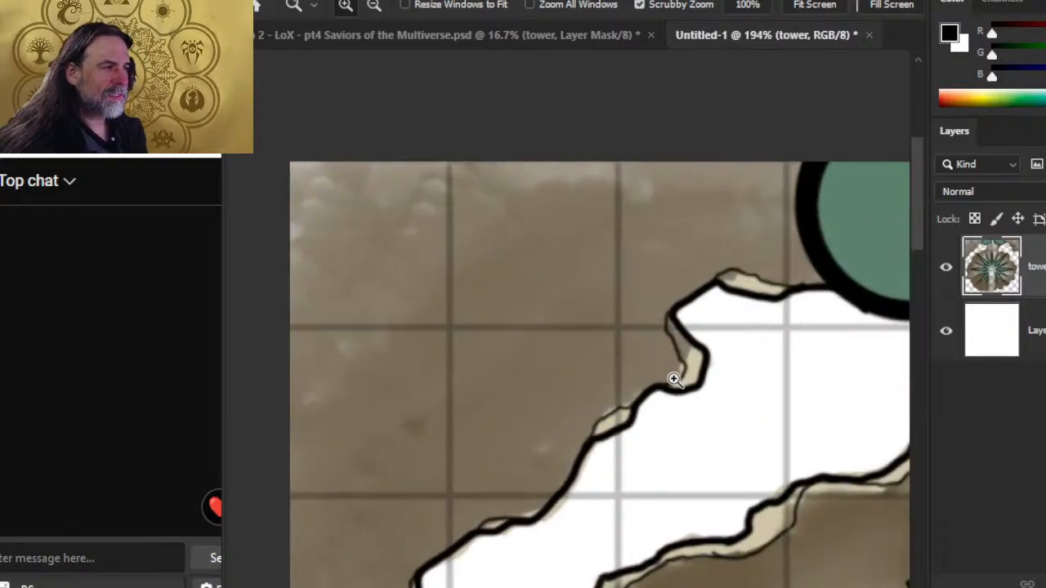
pyautogui.moveTo(721, 370); pyautogui.dragTo(639, 369)
pyautogui.moveTo(668, 311); pyautogui.dragTo(646, 317)
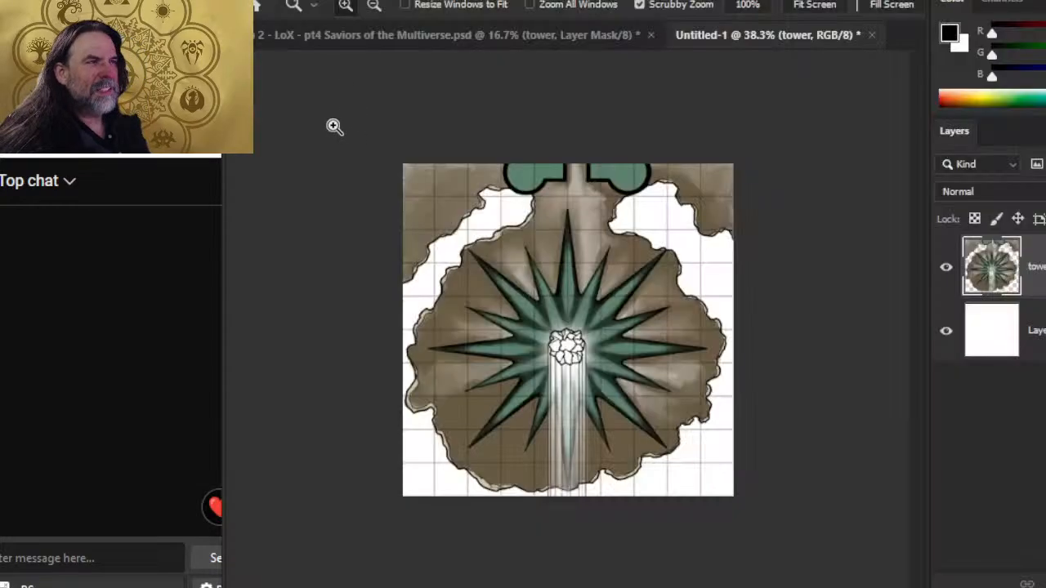
pyautogui.click(331, 0)
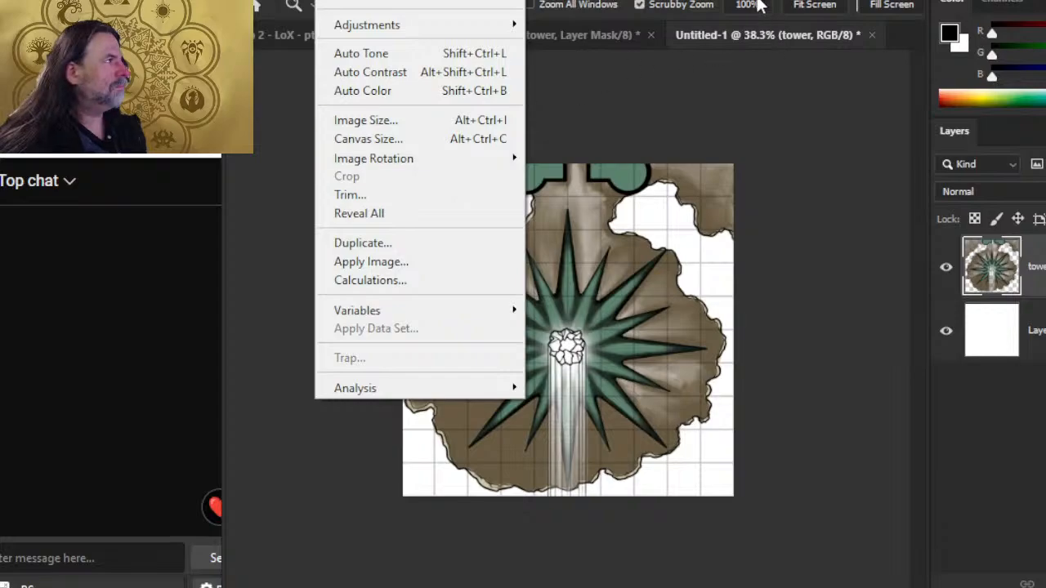
pyautogui.moveTo(759, 0); pyautogui.dragTo(763, 0)
pyautogui.click(331, 0)
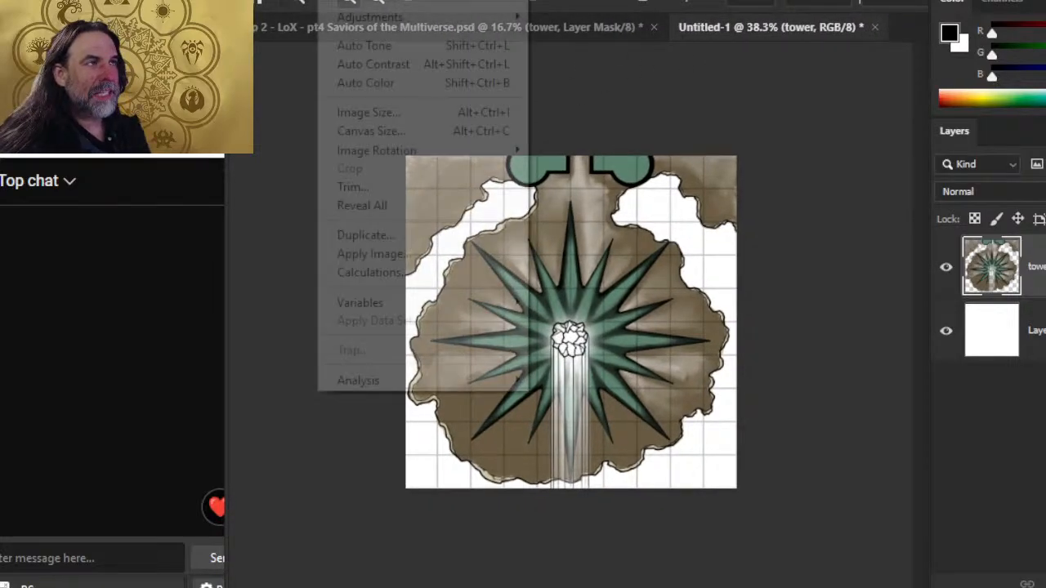
pyautogui.click(384, 113)
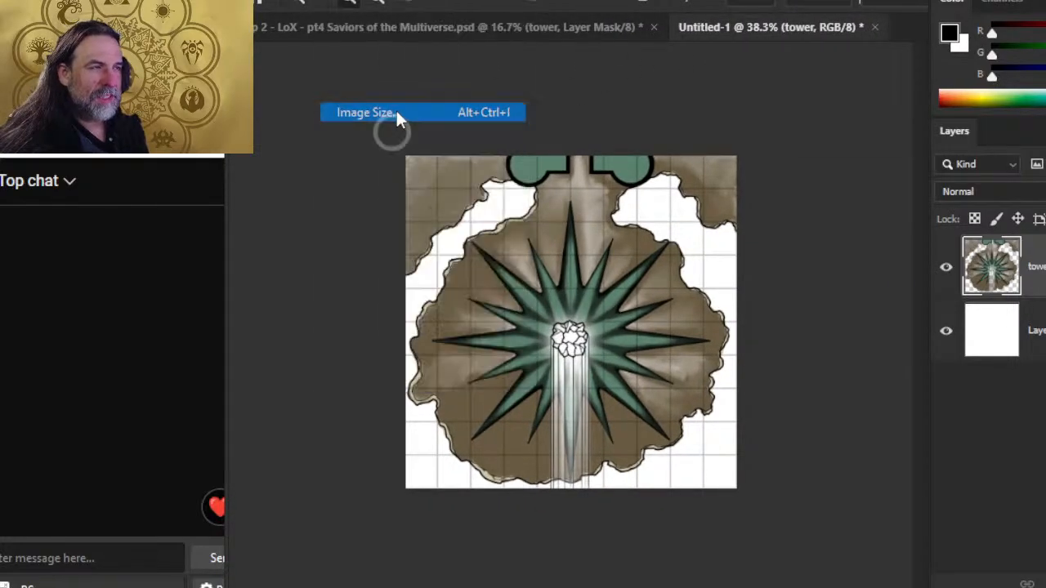
pyautogui.write('1000')
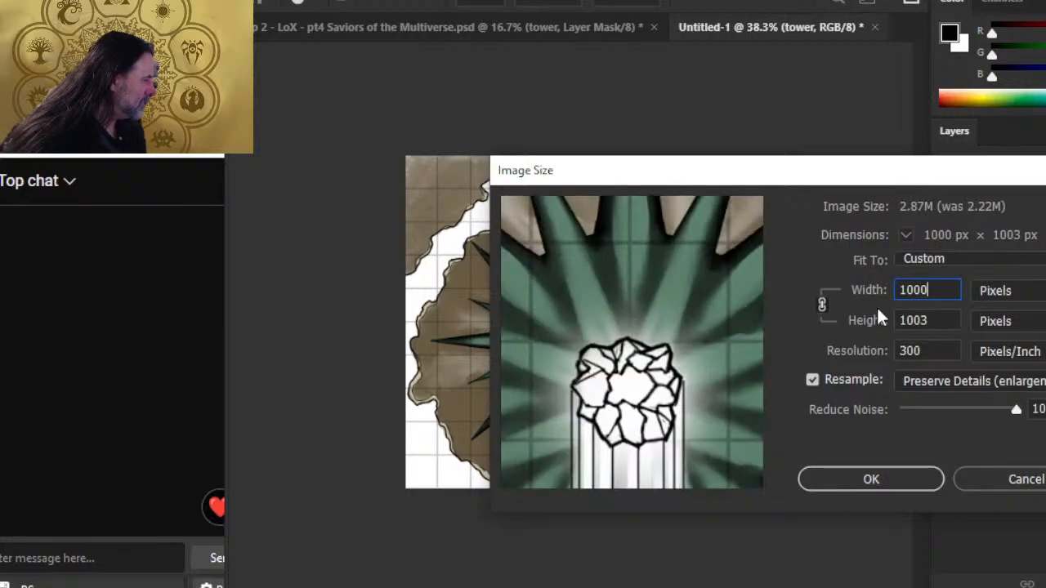
pyautogui.press('Return')
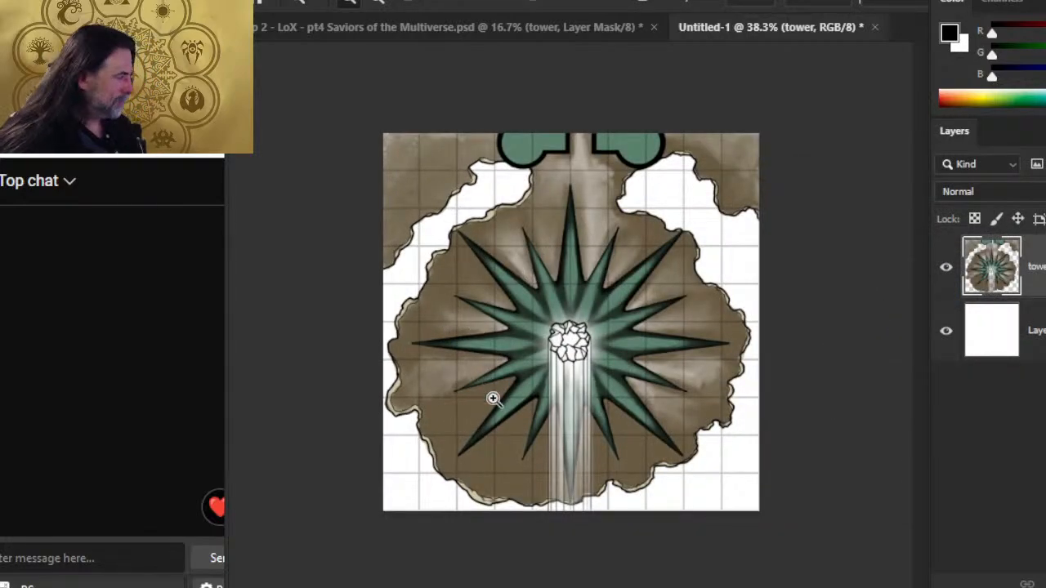
# Step: Delete the white background layer beneath the tower layer so that only the map remains on transparency
pyautogui.click(991, 333)
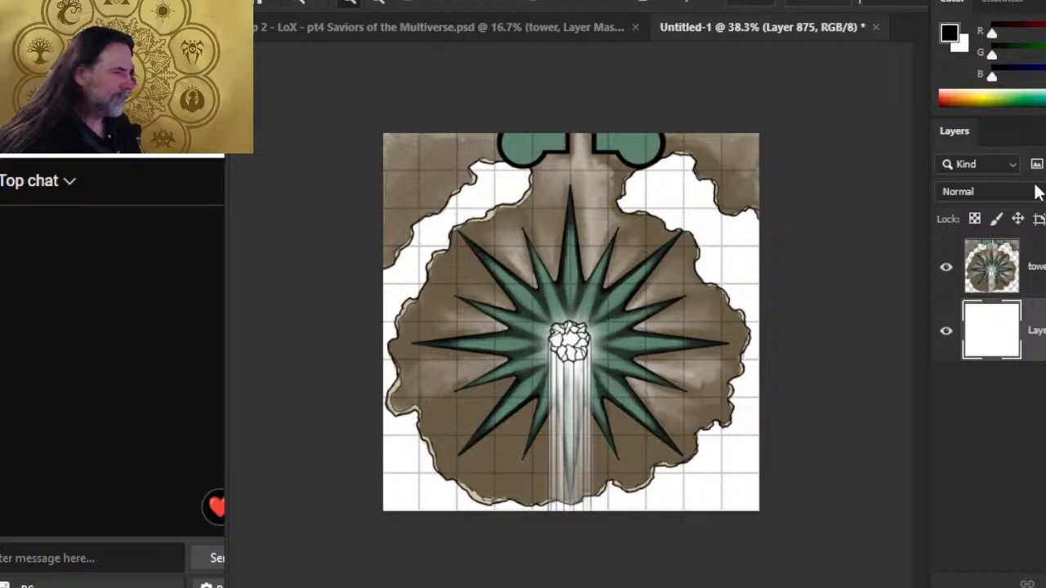
pyautogui.press('Delete')
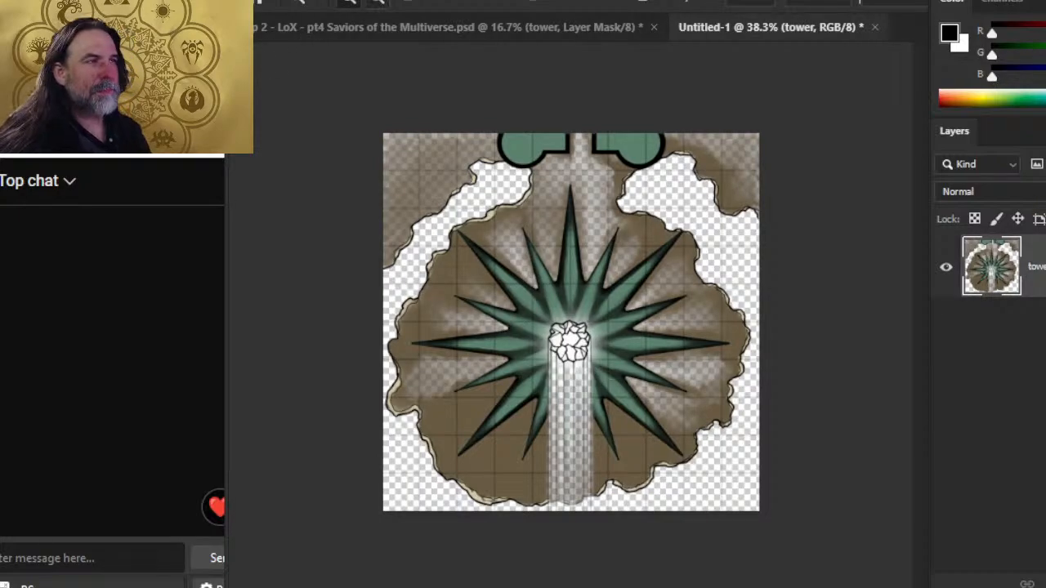
pyautogui.hotkey('alt', 'i')
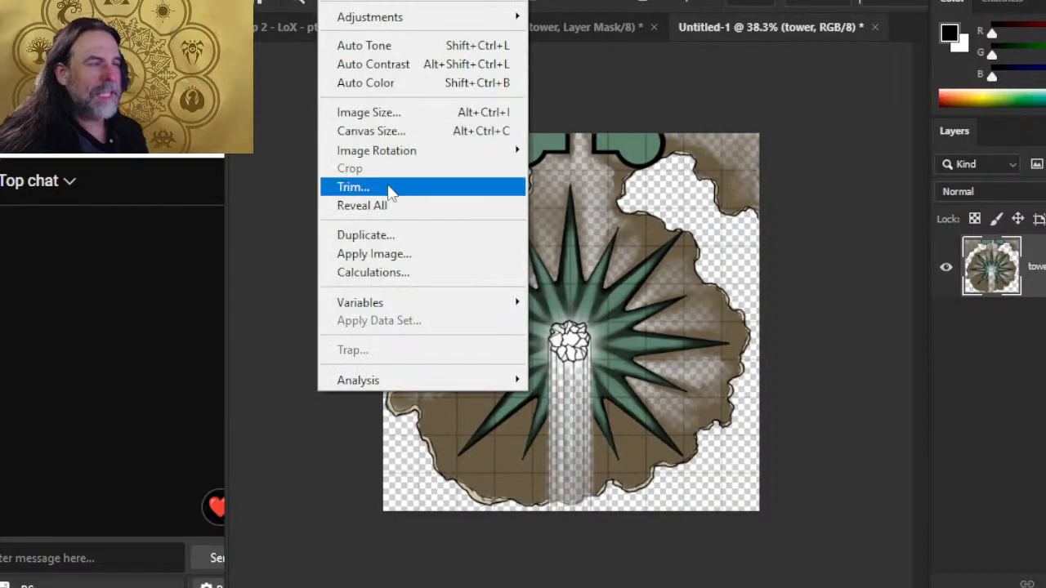
pyautogui.click(425, 131)
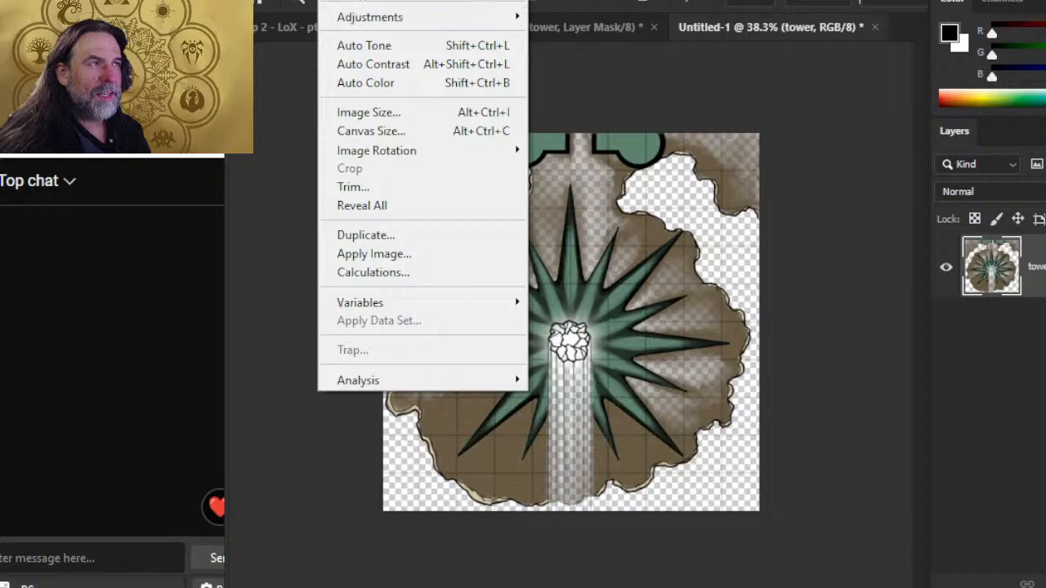
# Step: Start saving the map under a new file on the computer, with PNG as the file type
pyautogui.moveTo(270, 2)
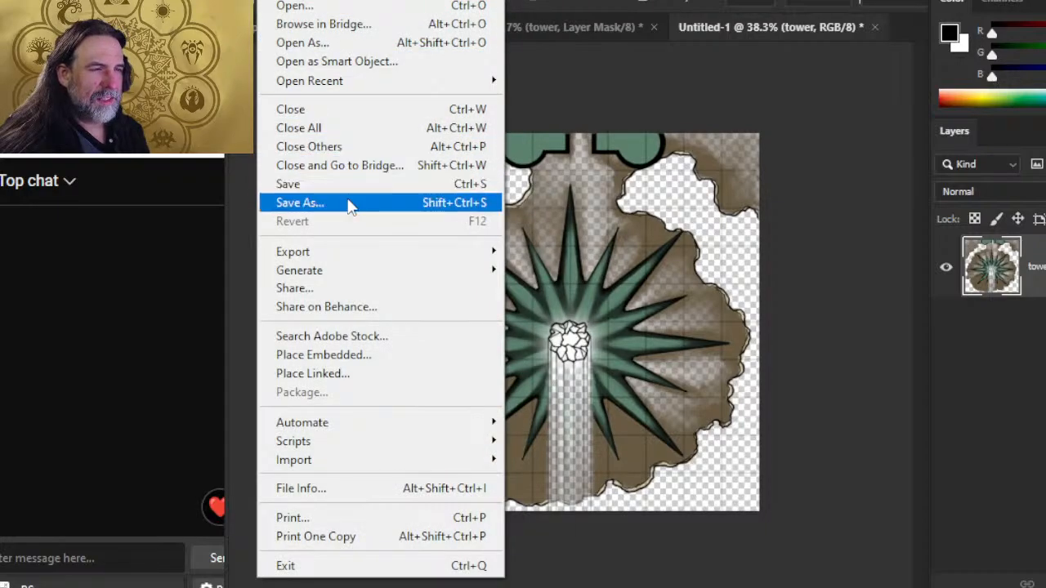
pyautogui.click(350, 203)
pyautogui.click(764, 482)
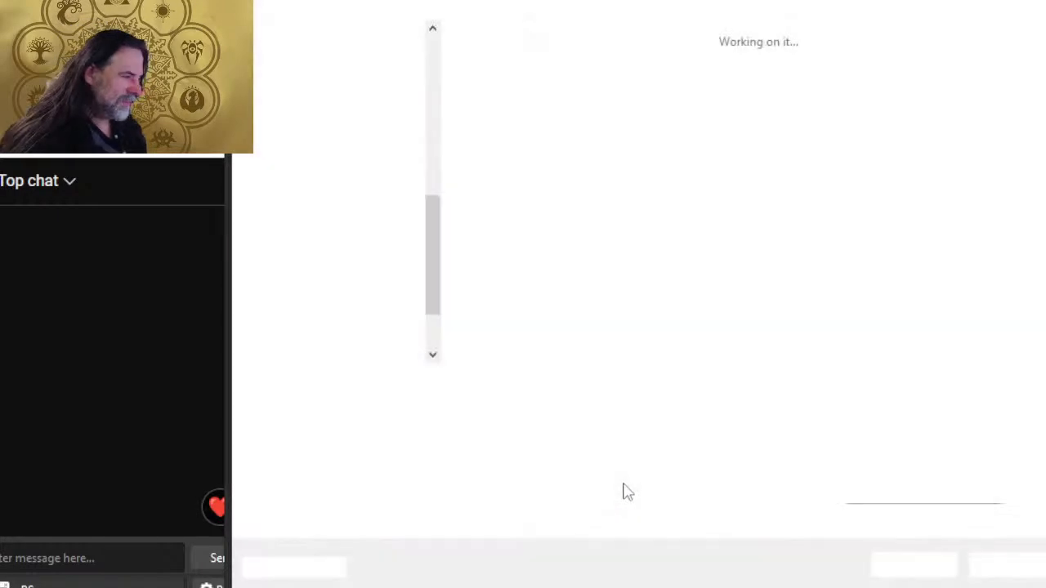
pyautogui.click(506, 413)
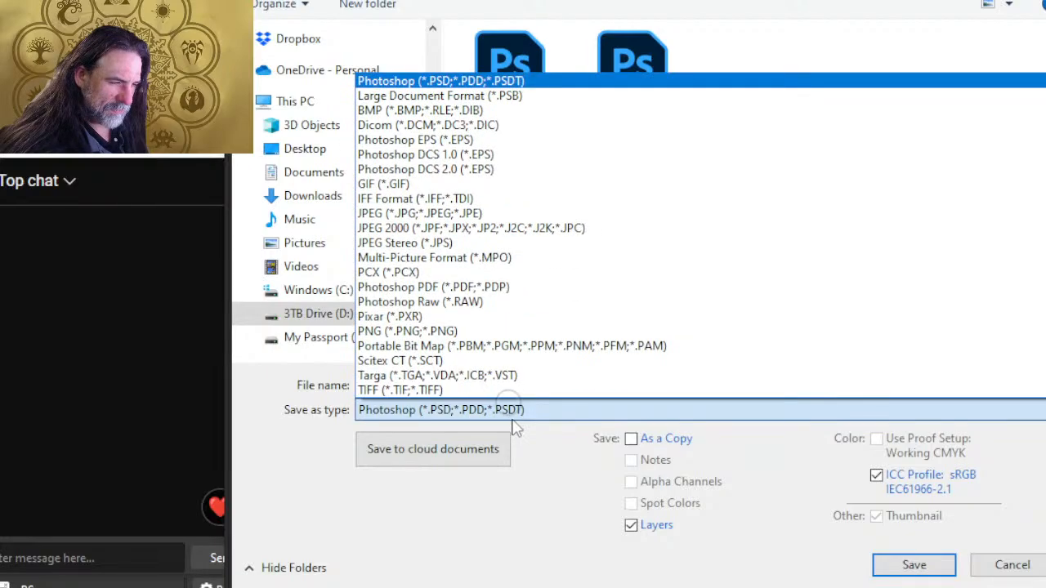
pyautogui.click(441, 331)
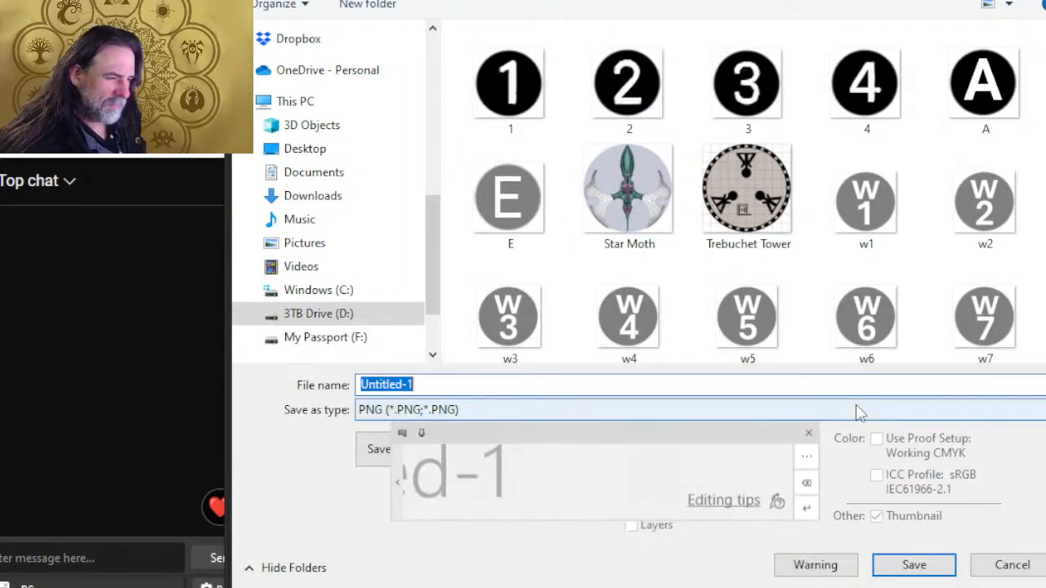
# Step: Name the PNG "Temple of LIght 500 foot map 10 x 10" and save it with the smallest file size option
pyautogui.write('Temple of LIght 500 foot space 10 x 10')
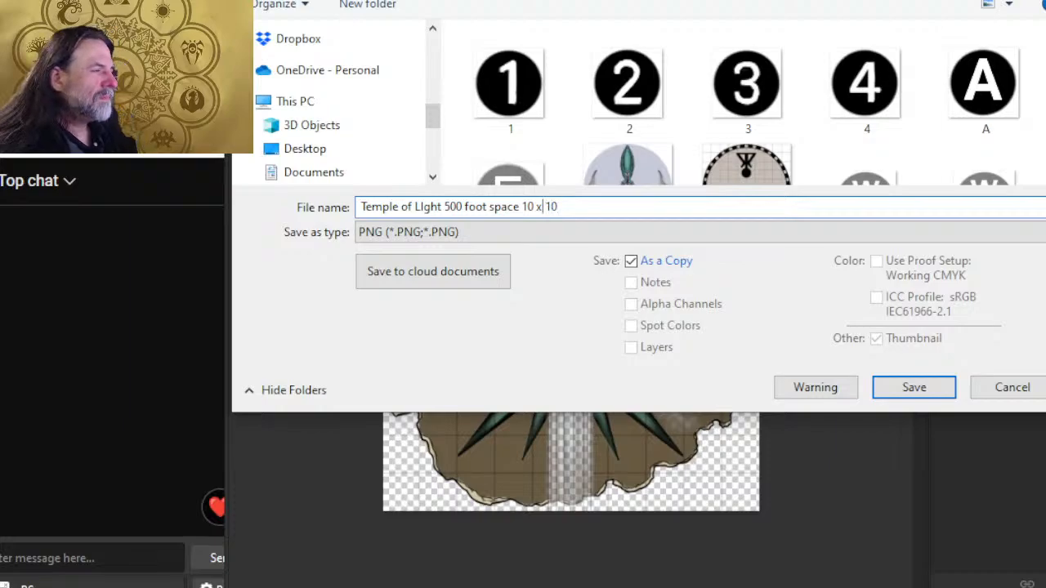
pyautogui.press('BackSpace')
pyautogui.press('BackSpace')
pyautogui.press('BackSpace')
pyautogui.press('BackSpace')
pyautogui.press('BackSpace')
pyautogui.press('BackSpace')
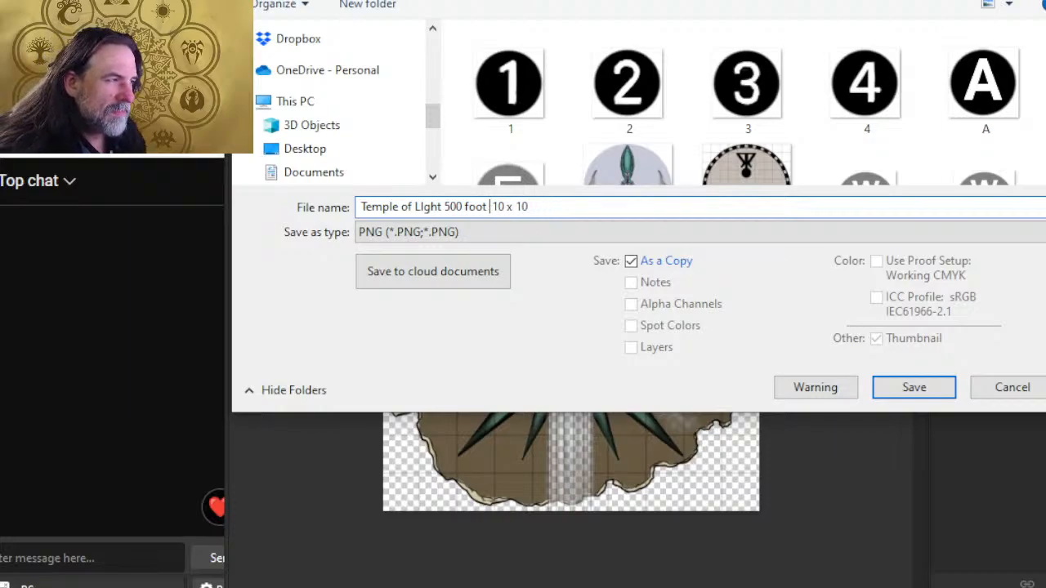
pyautogui.write('map')
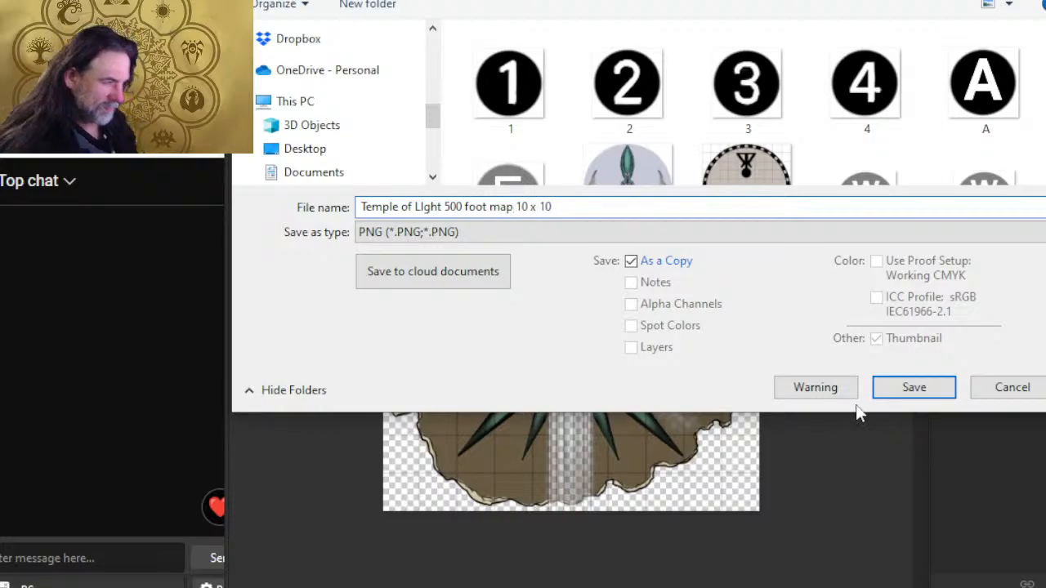
pyautogui.press('Return')
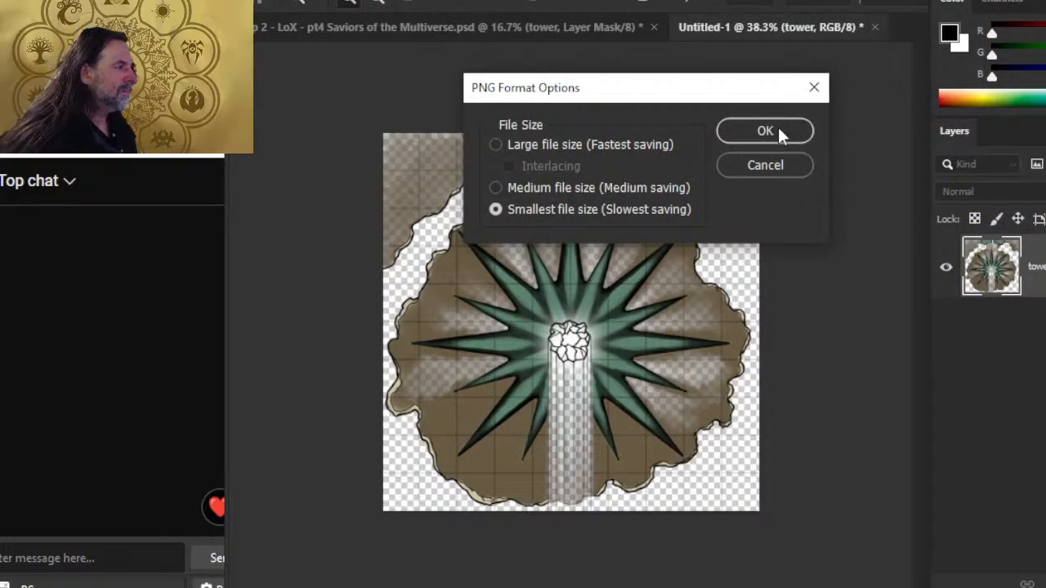
pyautogui.click(779, 134)
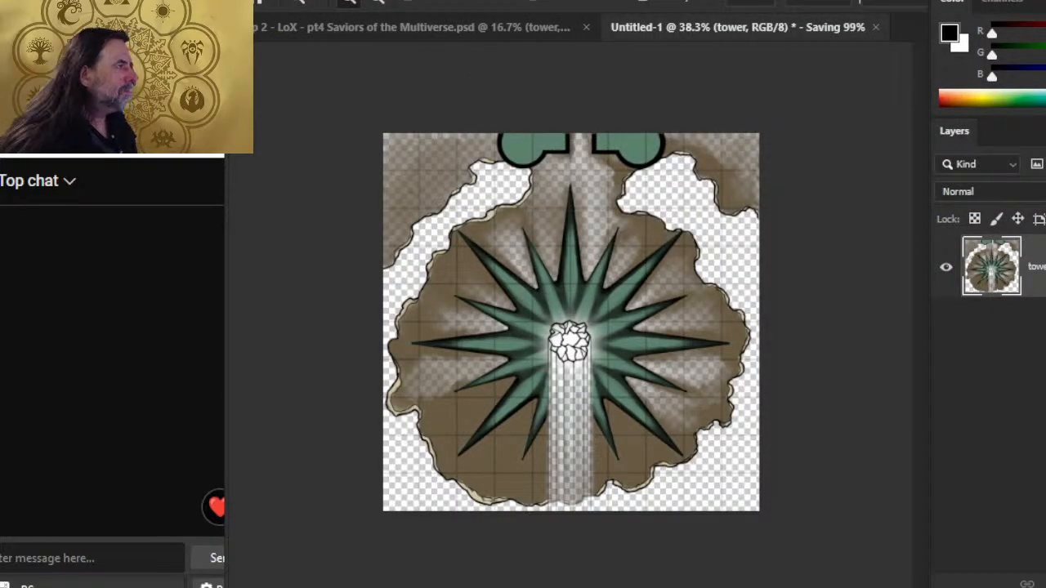
# Step: Close the Untitled-1 document without saving its changes
pyautogui.click(875, 26)
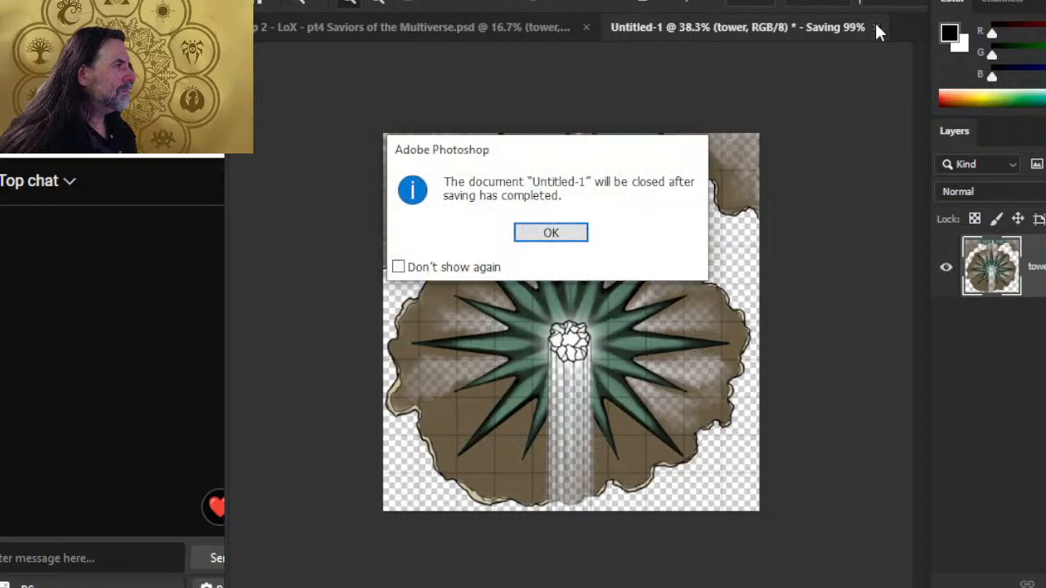
pyautogui.click(546, 235)
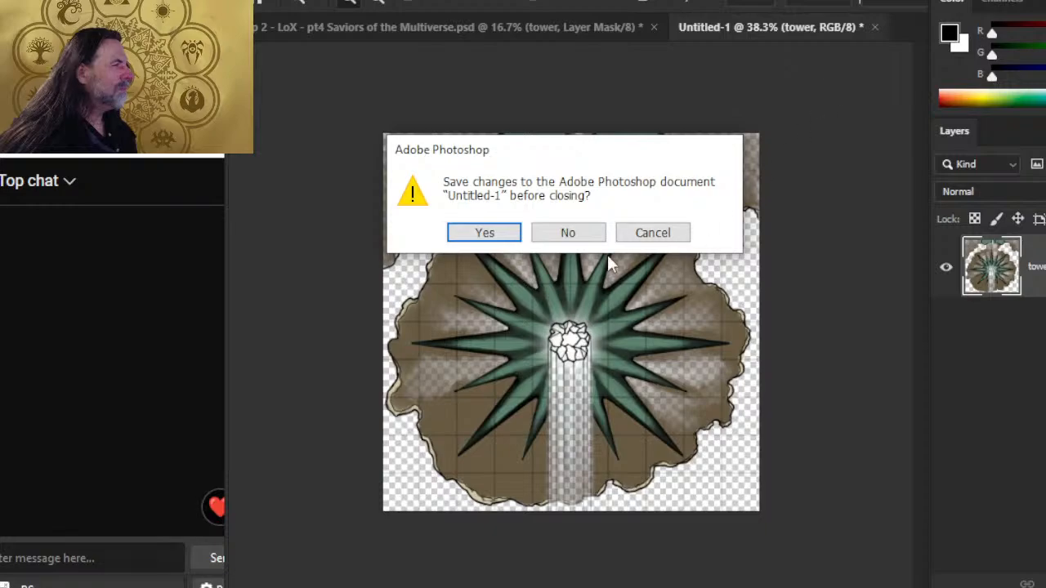
pyautogui.click(600, 235)
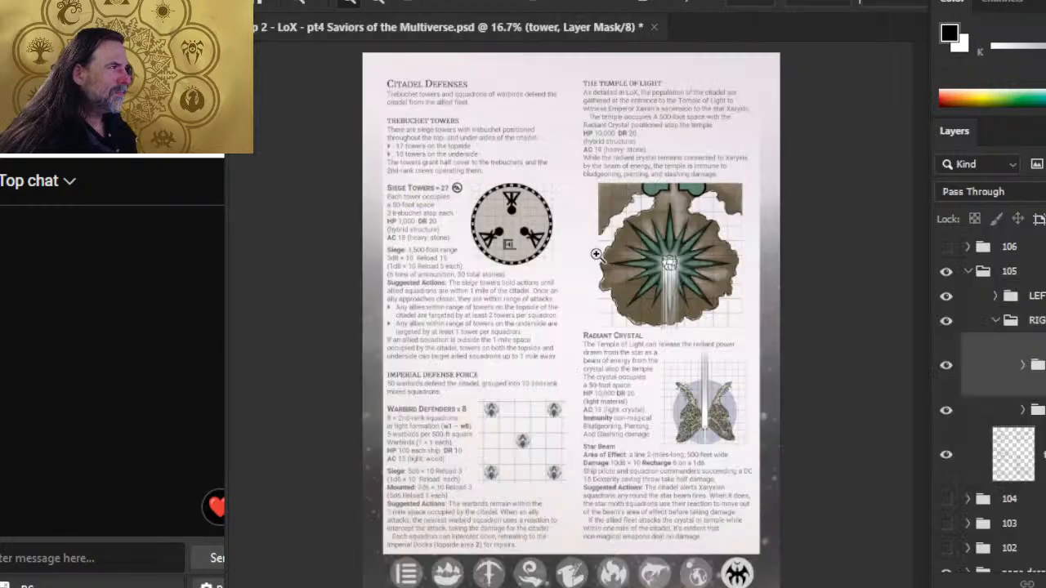
# Step: Review the images stored in the Ch 10 - Space Invaders folder without opening any of them
pyautogui.click(270, 2)
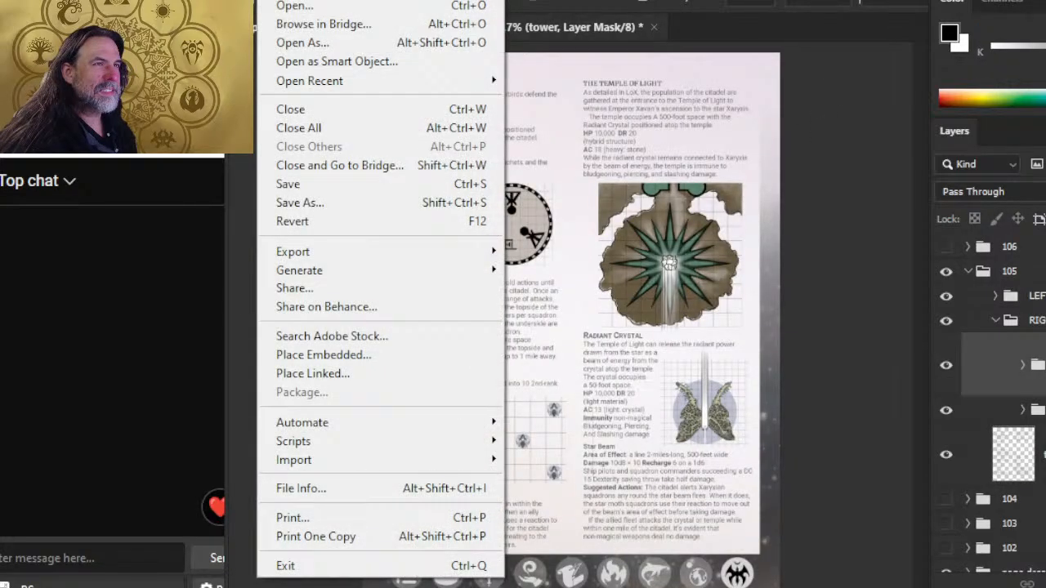
pyautogui.click(311, 6)
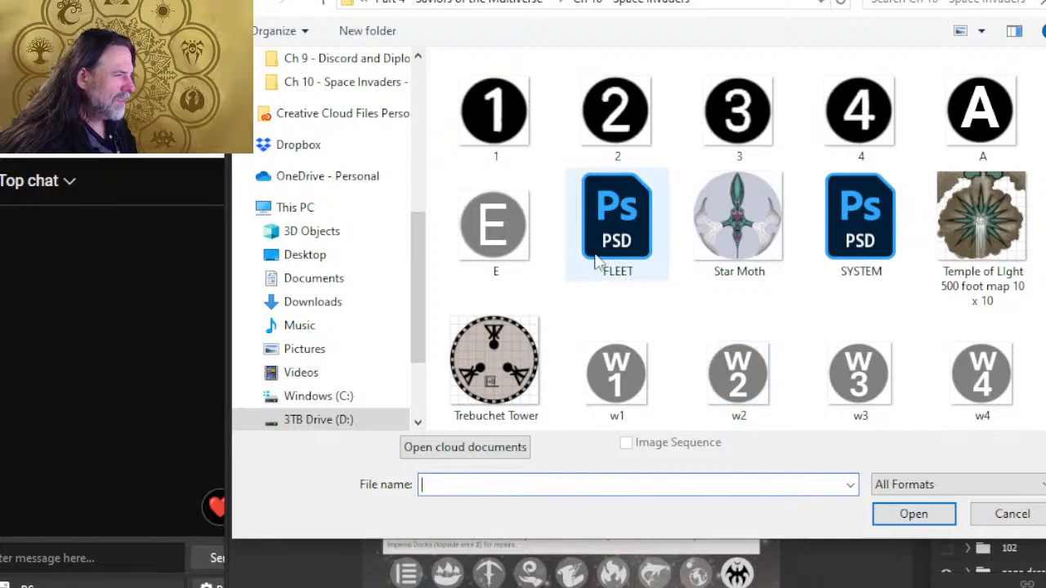
pyautogui.scroll(-2, 866, 237)
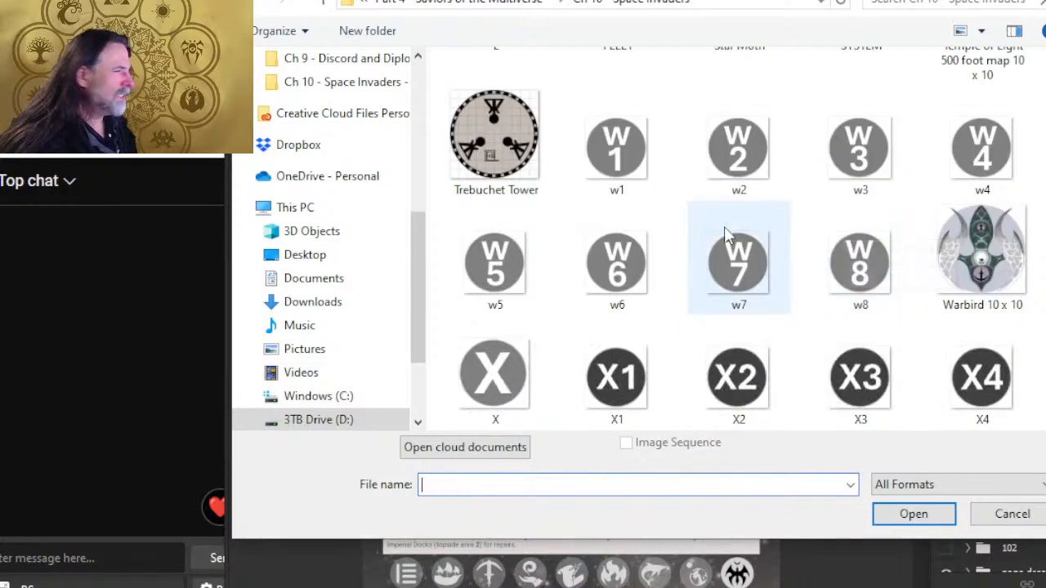
pyautogui.scroll(-1, 718, 226)
pyautogui.scroll(3, 719, 237)
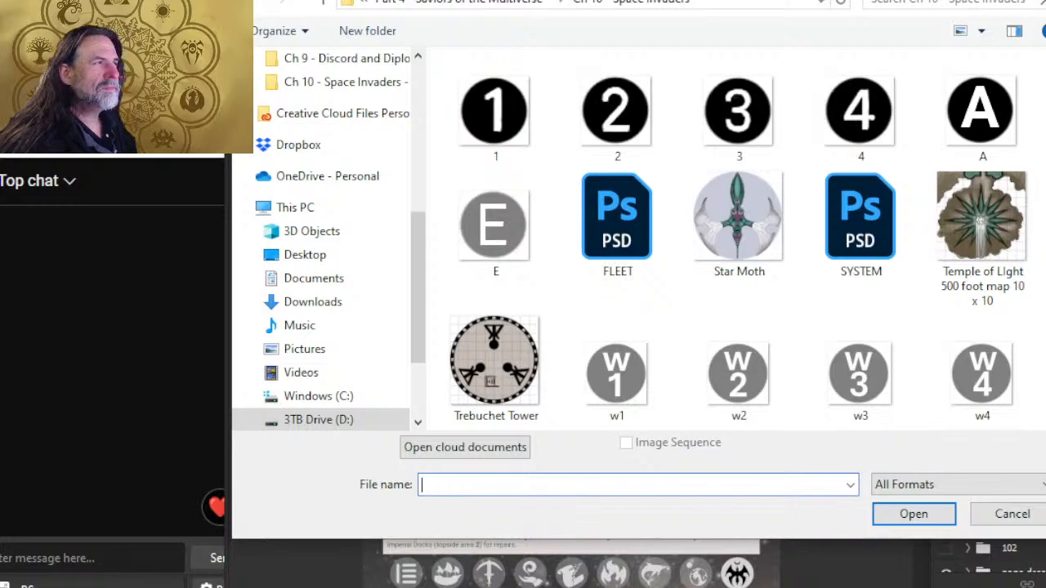
pyautogui.press('Escape')
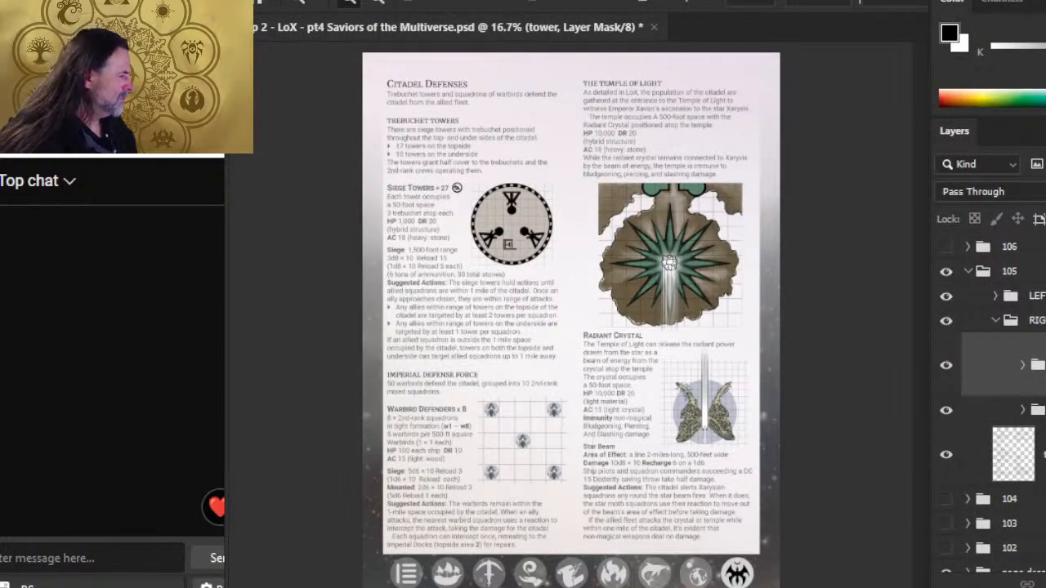
# Step: Identify the layer group holding page 105's Radiant Crystal map by hiding and reshowing it, and expand it to inspect its layers
pyautogui.click(947, 325)
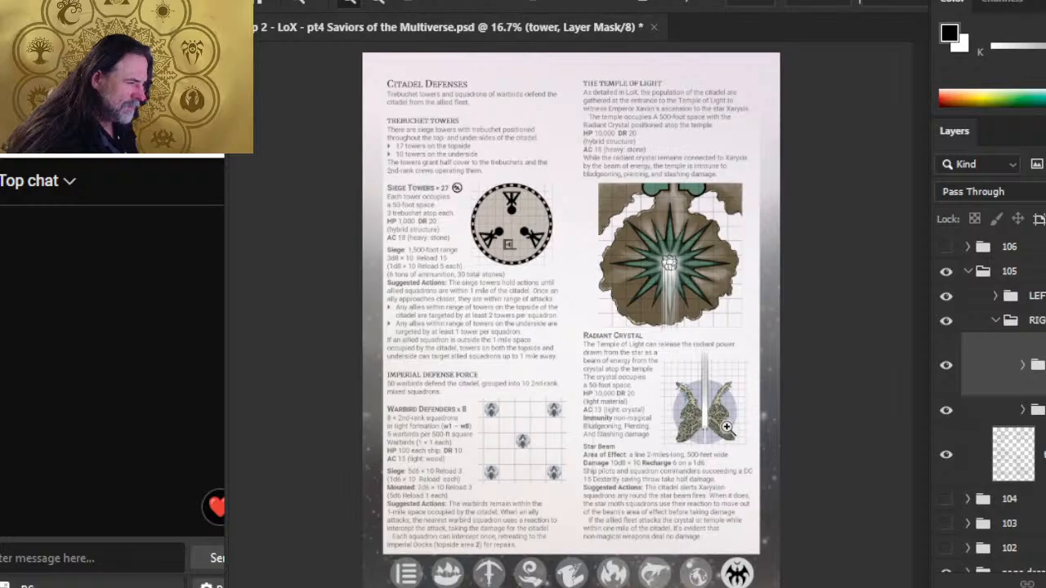
pyautogui.click(715, 400)
pyautogui.click(681, 394)
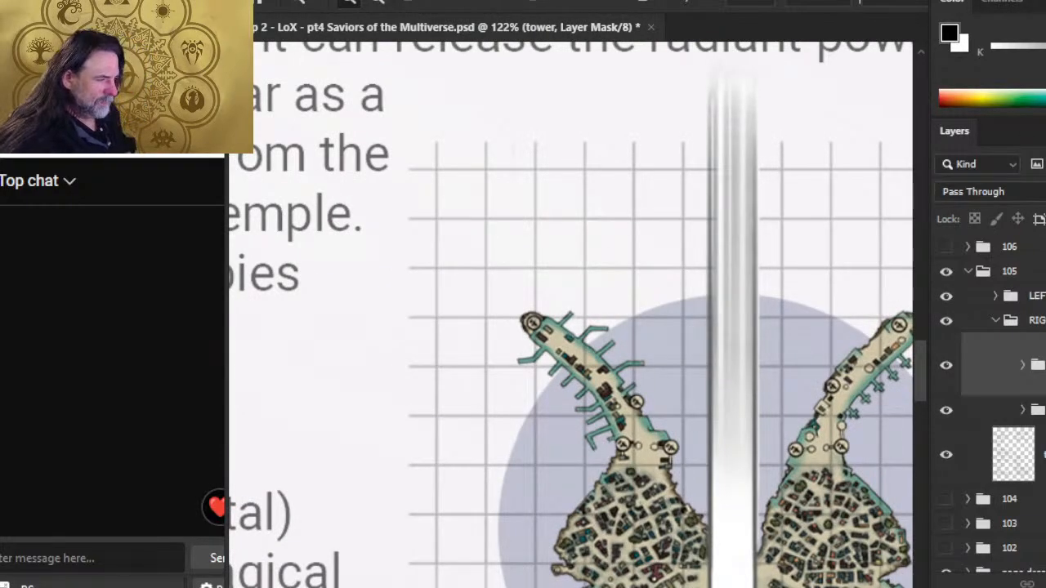
pyautogui.moveTo(695, 444); pyautogui.dragTo(569, 344)
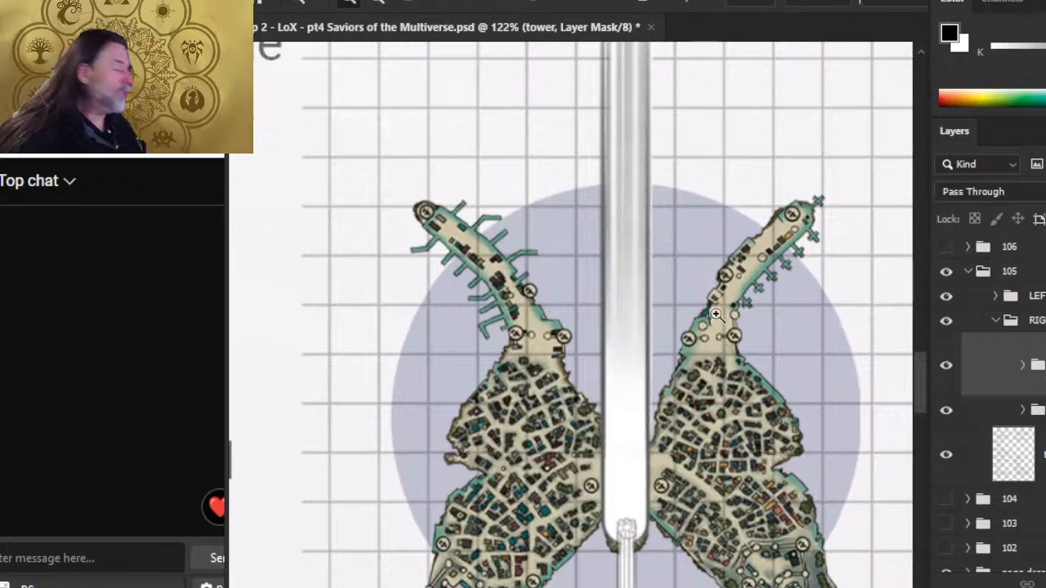
pyautogui.click(948, 413)
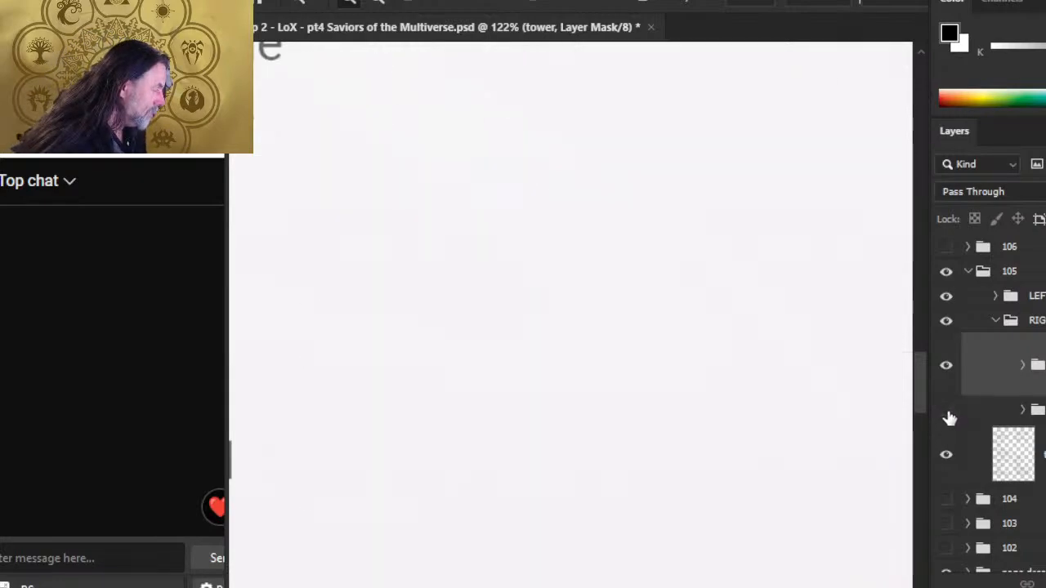
pyautogui.click(947, 412)
pyautogui.click(1024, 410)
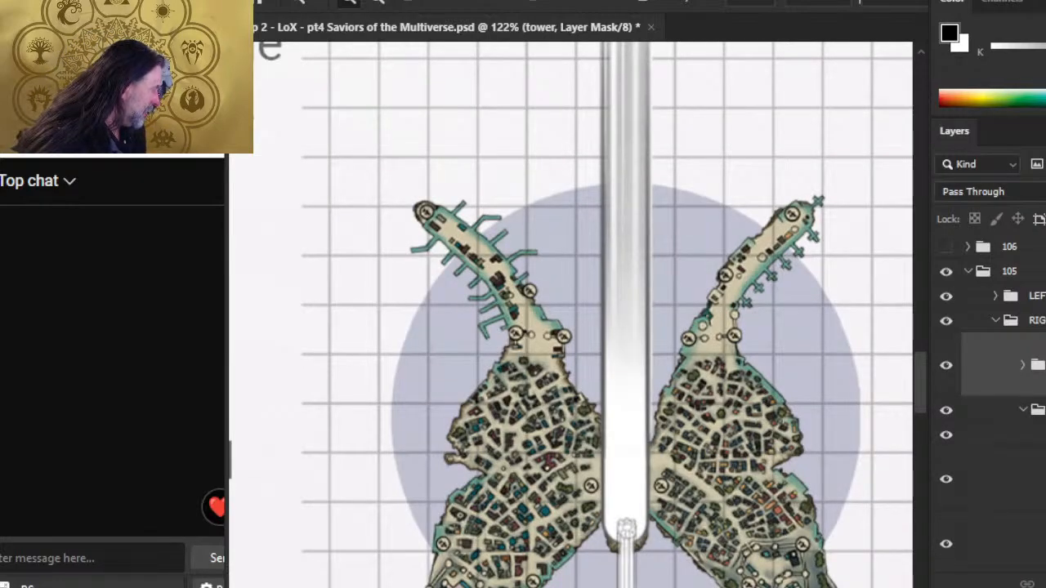
pyautogui.scroll(-5, 1013, 410)
pyautogui.scroll(5, 997, 343)
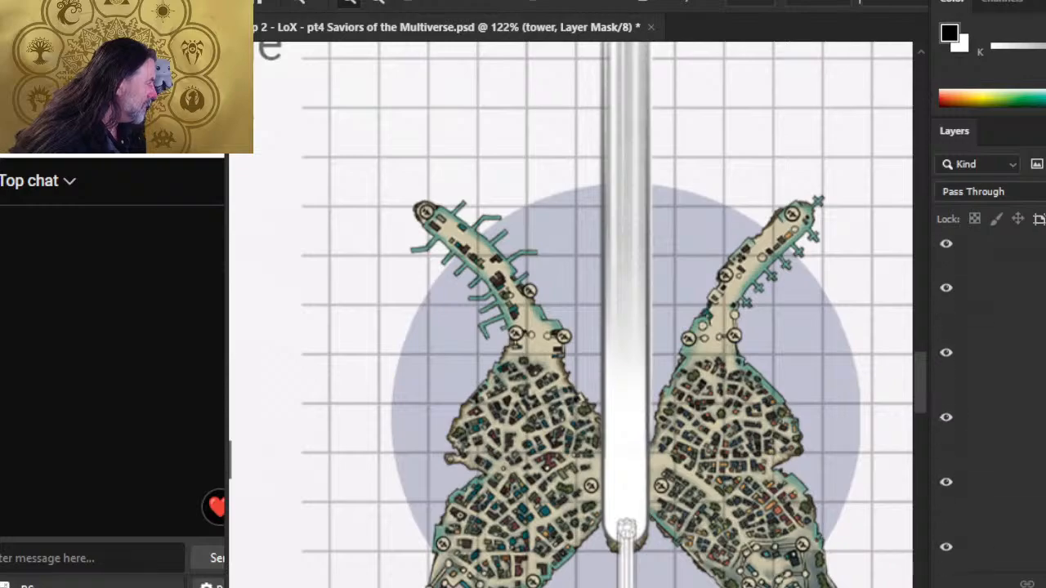
# Step: Check which group on page 105's right side holds the Radiant Crystal map by hiding and reshowing it, and reopen its contents
pyautogui.click(945, 371)
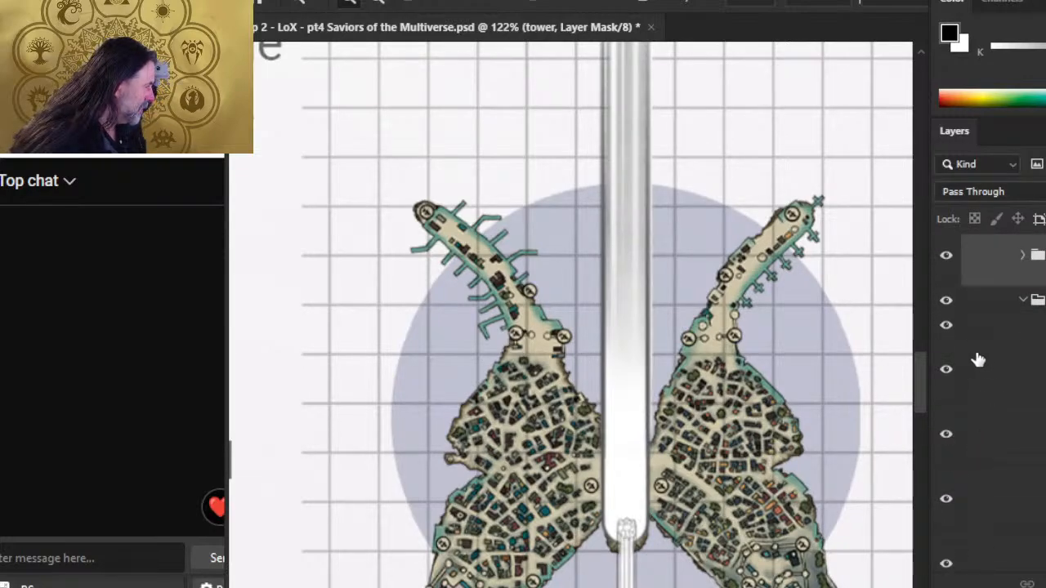
pyautogui.click(943, 328)
pyautogui.click(946, 330)
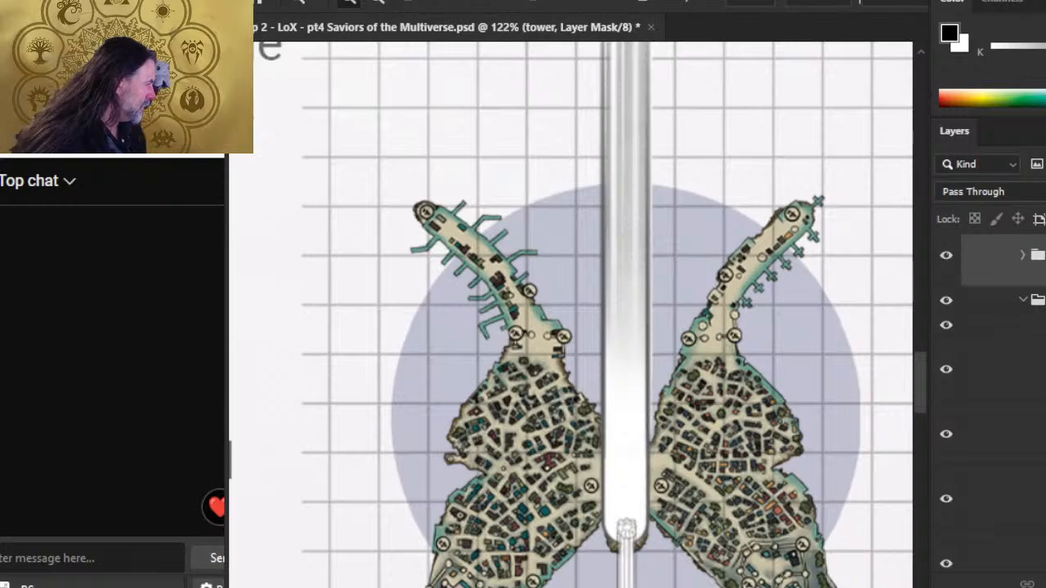
pyautogui.scroll(2, 1023, 302)
pyautogui.click(946, 378)
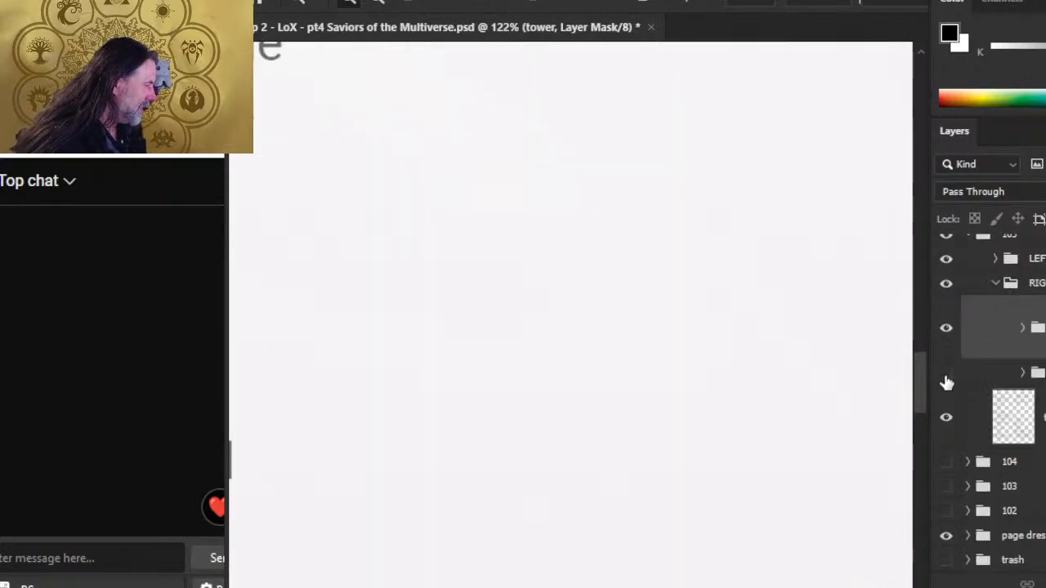
pyautogui.click(945, 378)
pyautogui.click(1022, 373)
pyautogui.scroll(-2, 989, 368)
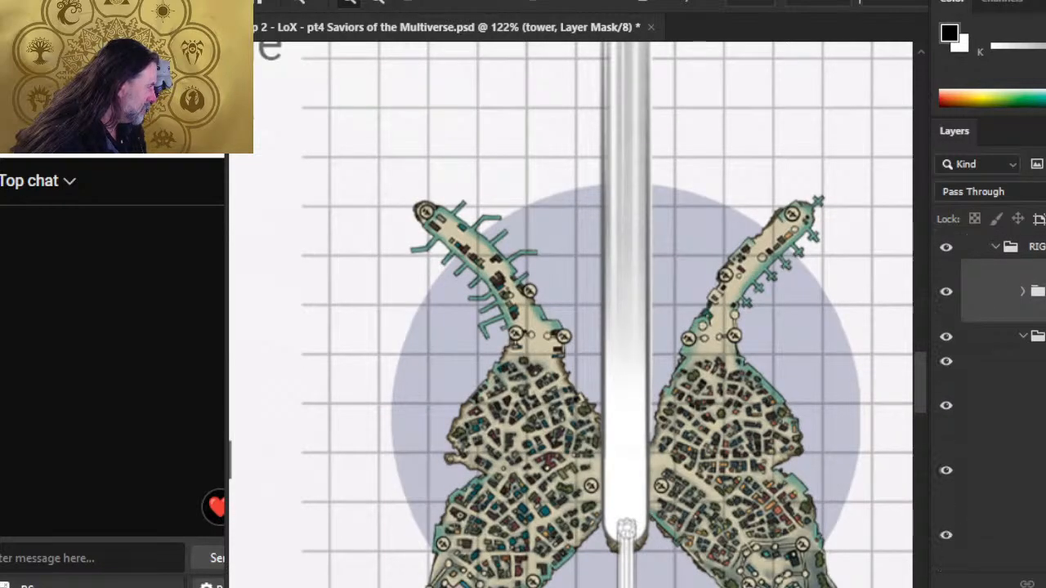
# Step: Examine the Radiant Crystal map's component layers, including the tower, by hiding and reshowing them one at a time
pyautogui.click(945, 290)
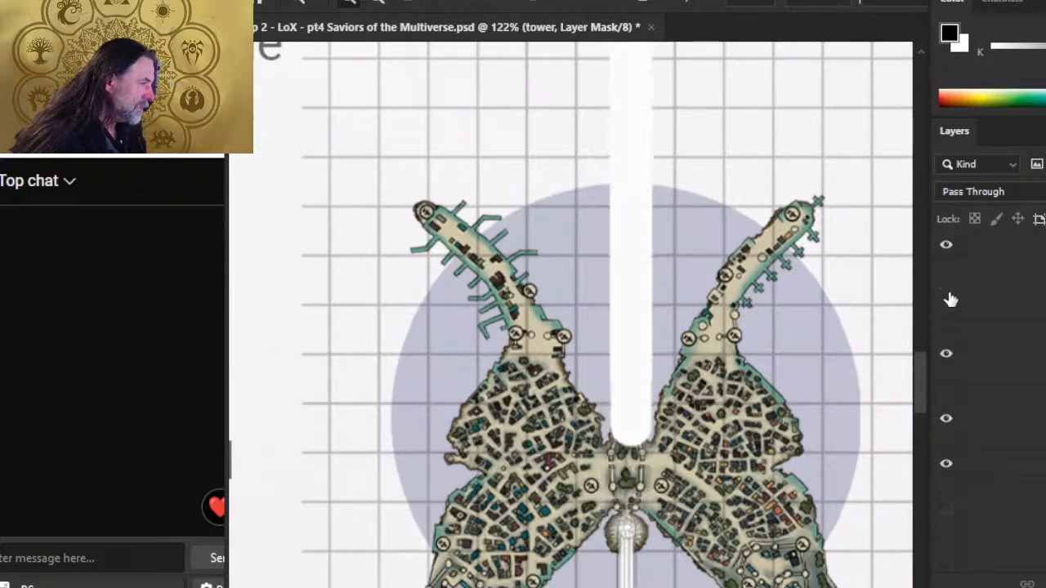
pyautogui.click(946, 291)
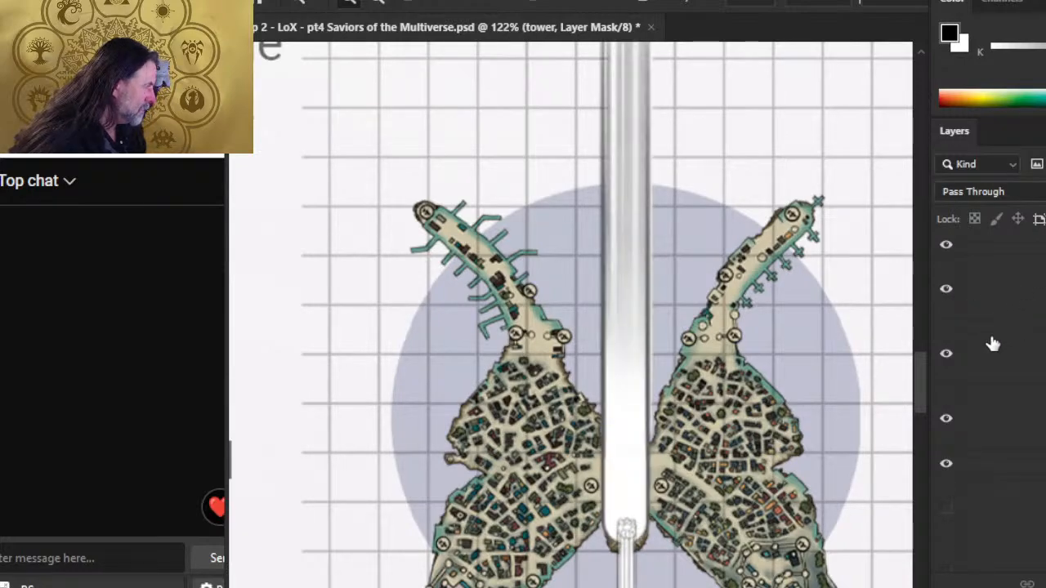
pyautogui.click(946, 358)
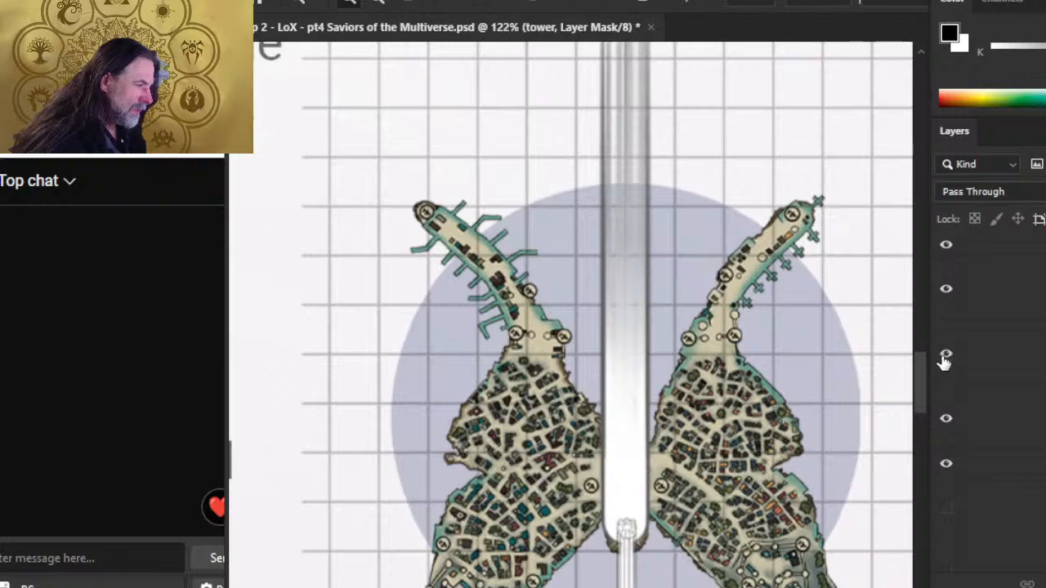
pyautogui.click(945, 358)
pyautogui.click(946, 420)
pyautogui.click(946, 420)
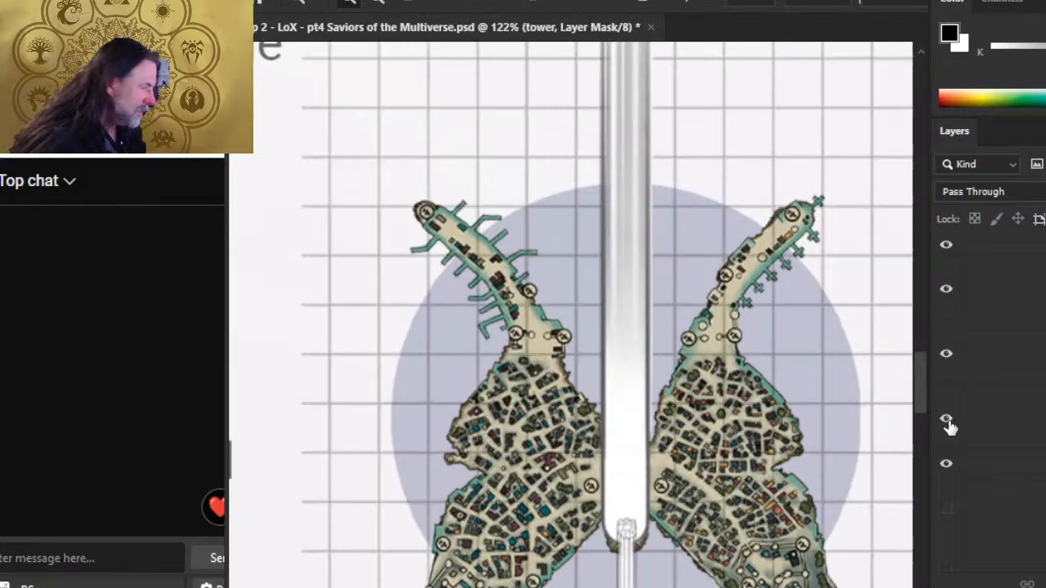
# Step: Duplicate the crystal' group holding the Radiant Crystal map into a new document
pyautogui.scroll(4, 988, 400)
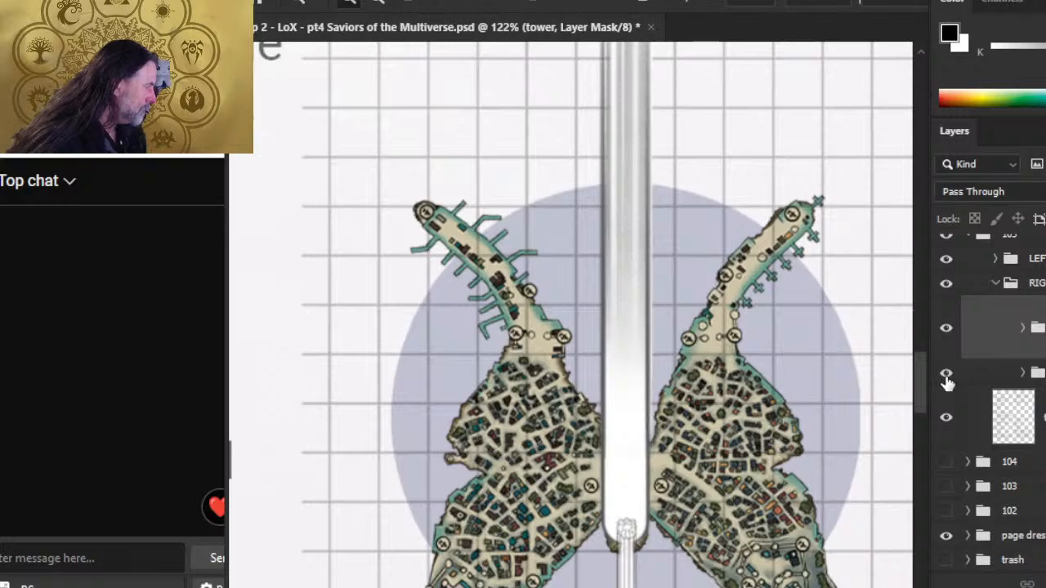
pyautogui.click(946, 375)
pyautogui.click(946, 376)
pyautogui.rightClick(984, 373)
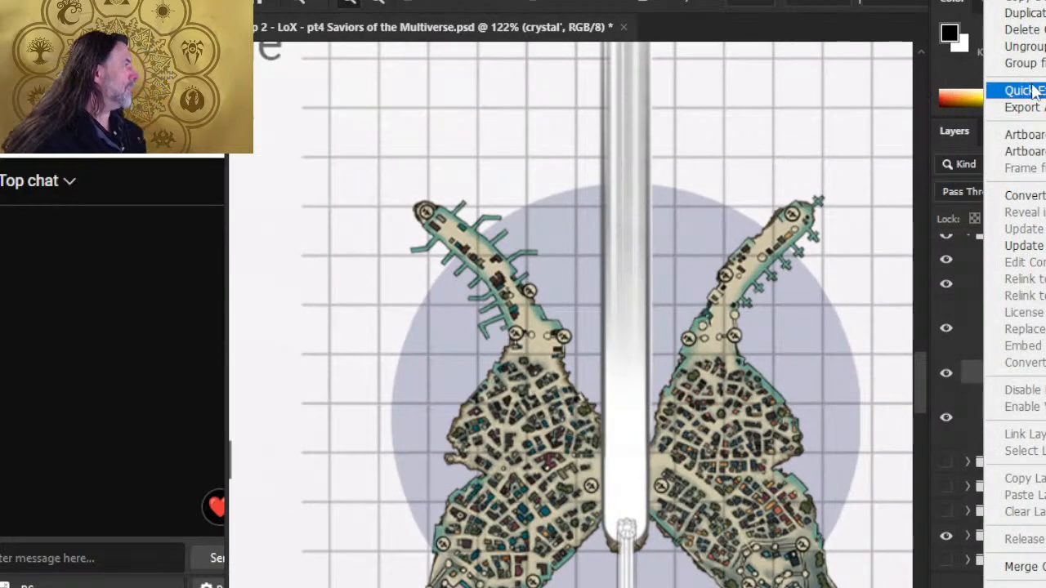
pyautogui.click(1022, 13)
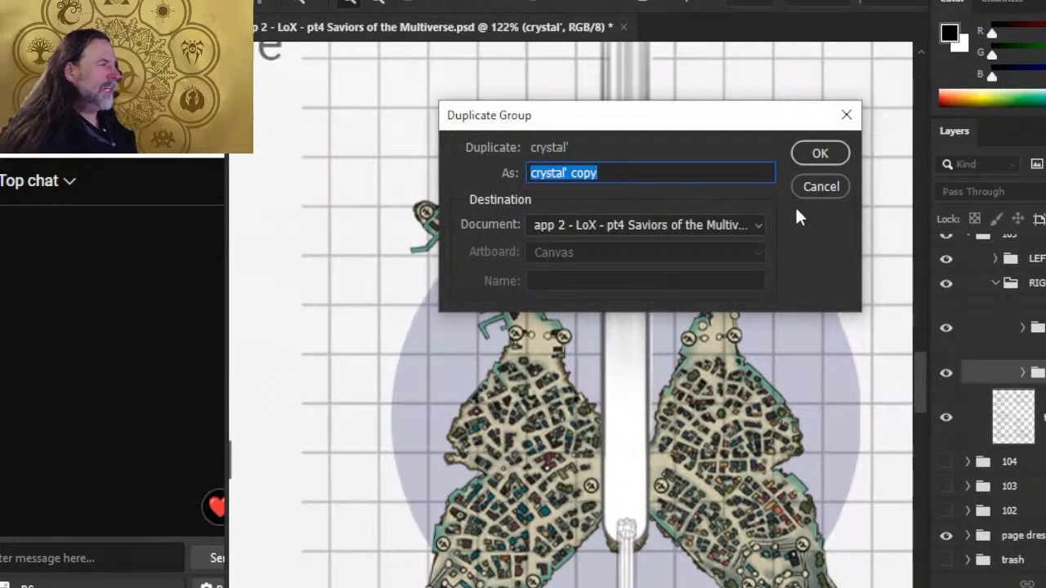
pyautogui.click(645, 225)
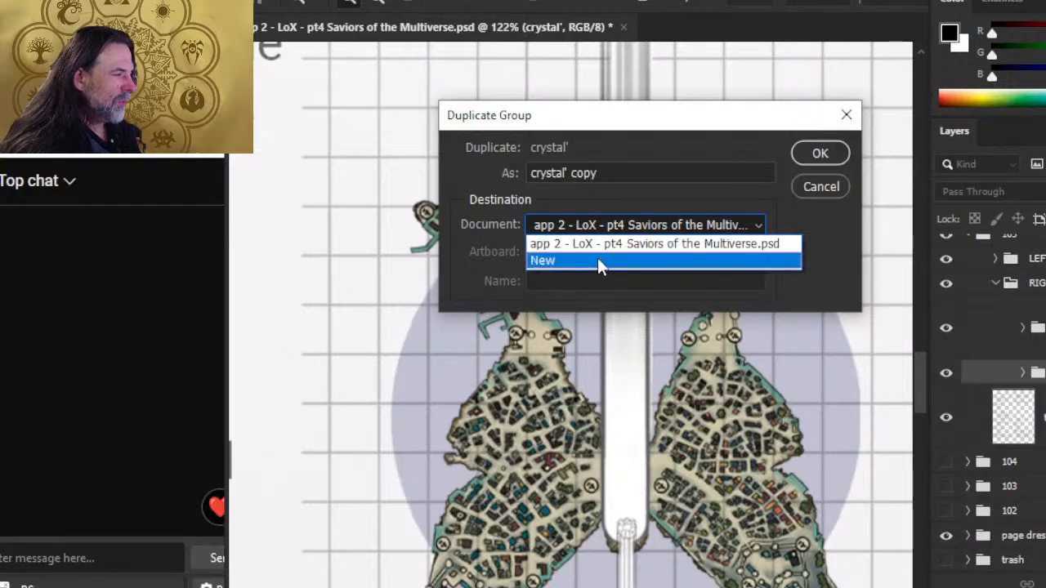
pyautogui.click(599, 259)
pyautogui.click(812, 161)
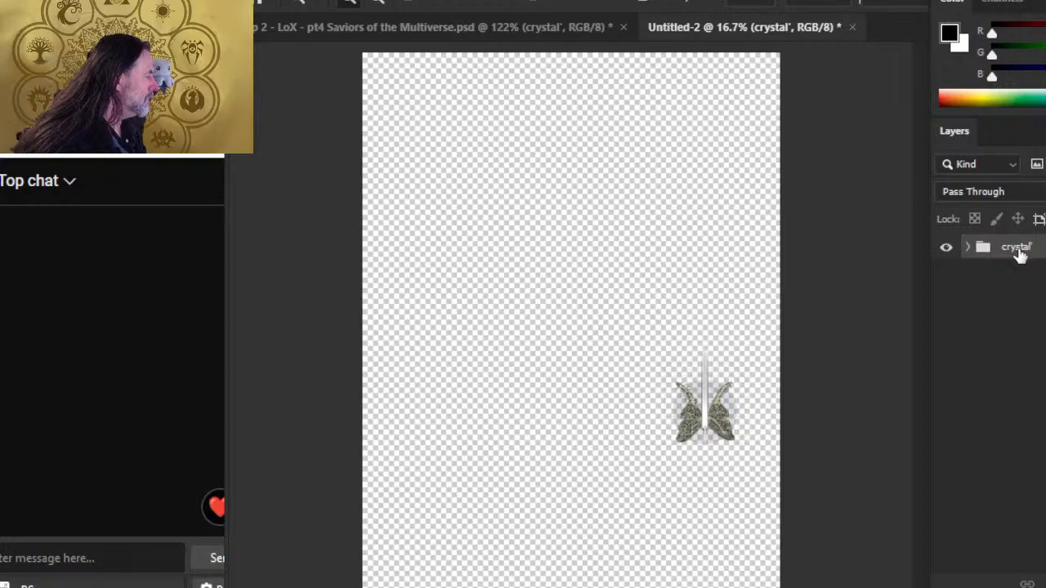
# Step: Add a layer filled with white and place it beneath the crystal' group as the map's background
pyautogui.hotkey('ctrl', 'shift', 'alt', 'n')
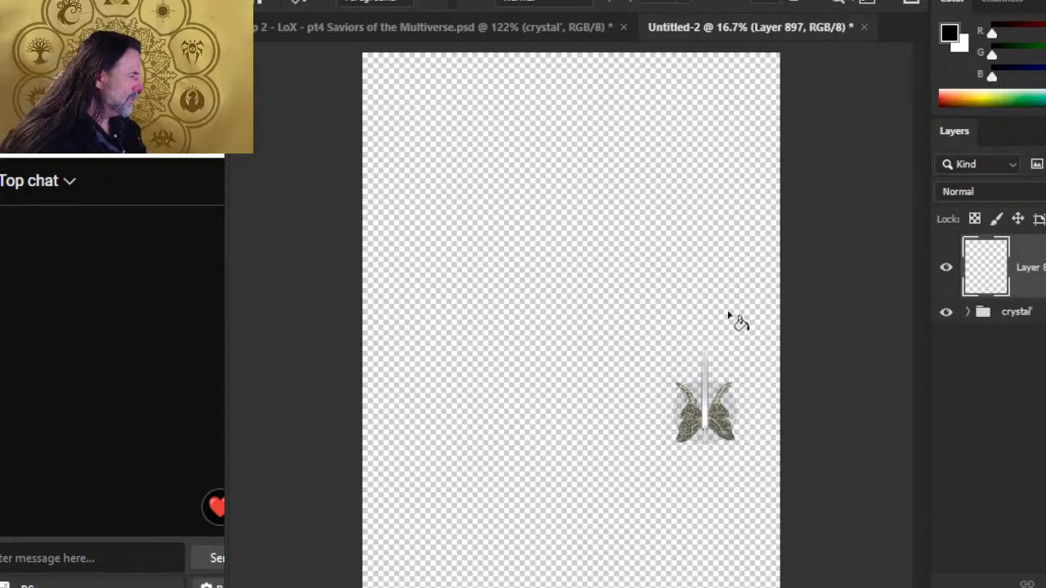
pyautogui.press('x')
pyautogui.hotkey('alt', 'BackSpace')
pyautogui.moveTo(1016, 311); pyautogui.dragTo(1016, 245)
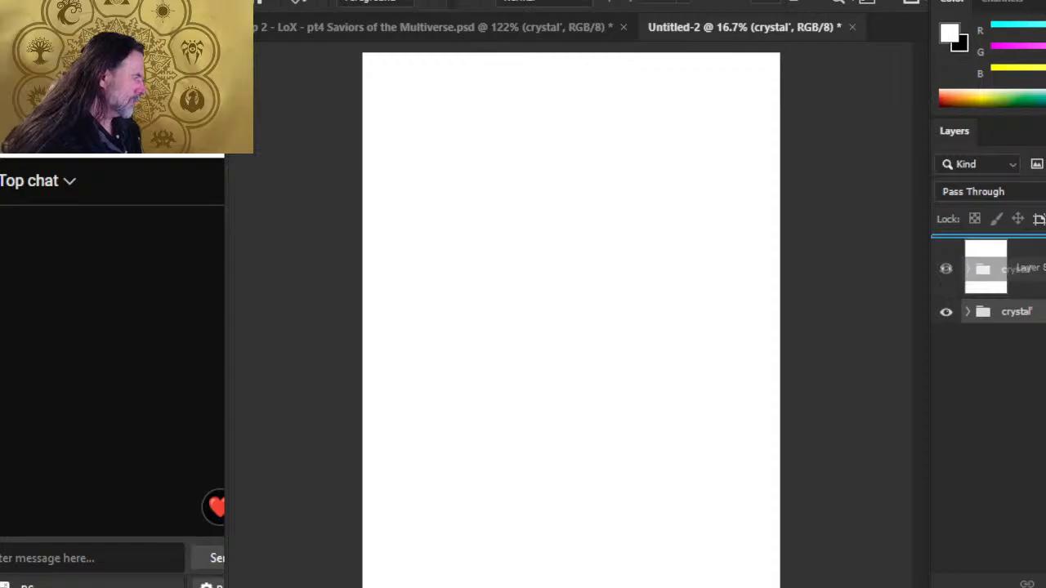
# Step: Crop the new document to a loose lasso selection around the crystal map and clear the selection
pyautogui.press('z')
pyautogui.moveTo(705, 359); pyautogui.dragTo(793, 429)
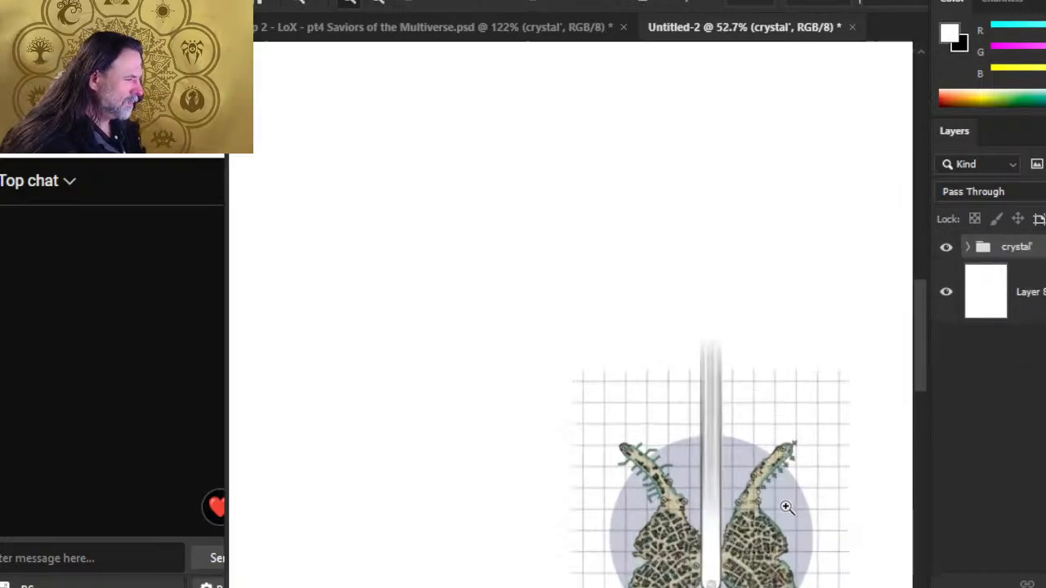
pyautogui.moveTo(766, 474); pyautogui.dragTo(737, 303)
pyautogui.moveTo(771, 356); pyautogui.dragTo(698, 320)
pyautogui.press('l')
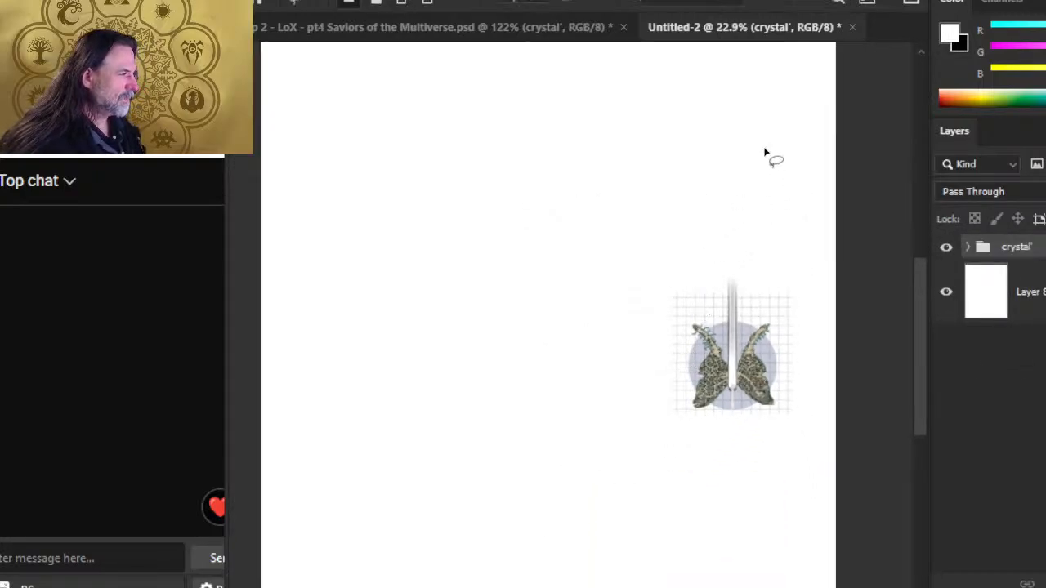
pyautogui.moveTo(765, 79)
pyautogui.mouseDown()
pyautogui.moveTo(629, 112)
pyautogui.moveTo(566, 321)
pyautogui.moveTo(571, 435)
pyautogui.moveTo(660, 506)
pyautogui.moveTo(788, 527)
pyautogui.moveTo(836, 376)
pyautogui.moveTo(836, 80)
pyautogui.moveTo(763, 48)
pyautogui.moveTo(590, 102)
pyautogui.mouseUp()
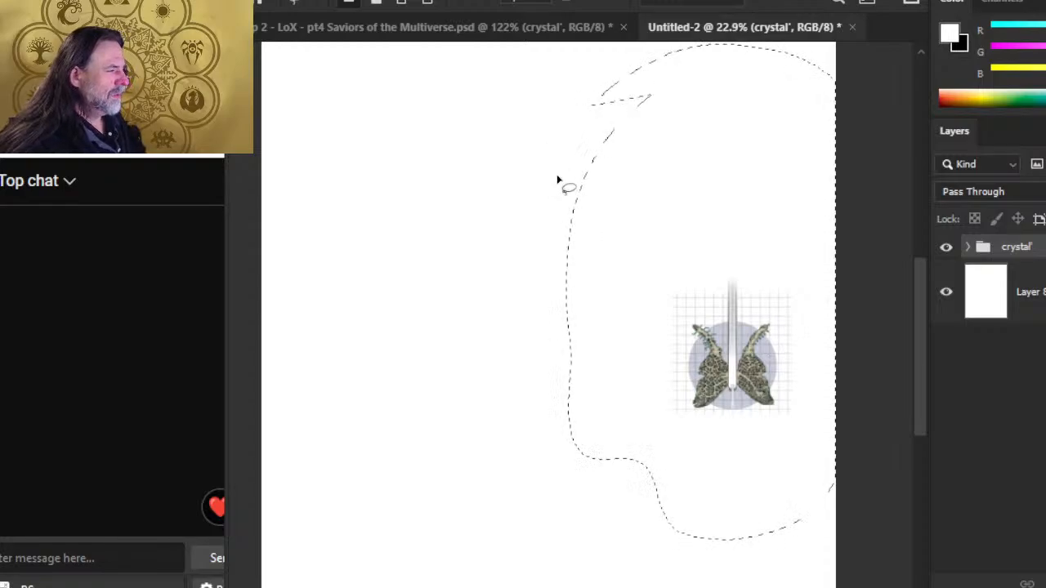
pyautogui.hotkey('alt', 'i')
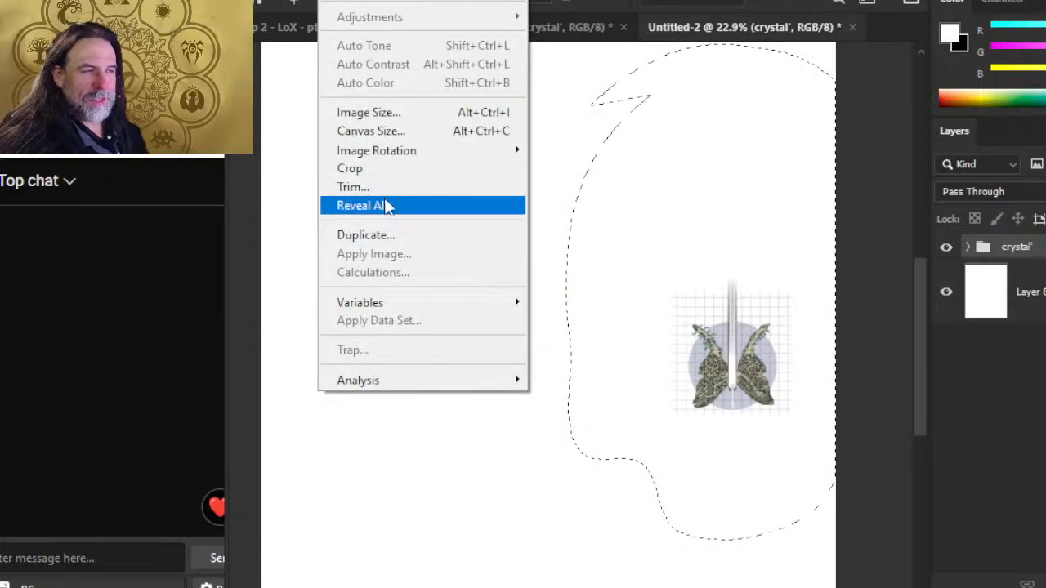
pyautogui.click(395, 170)
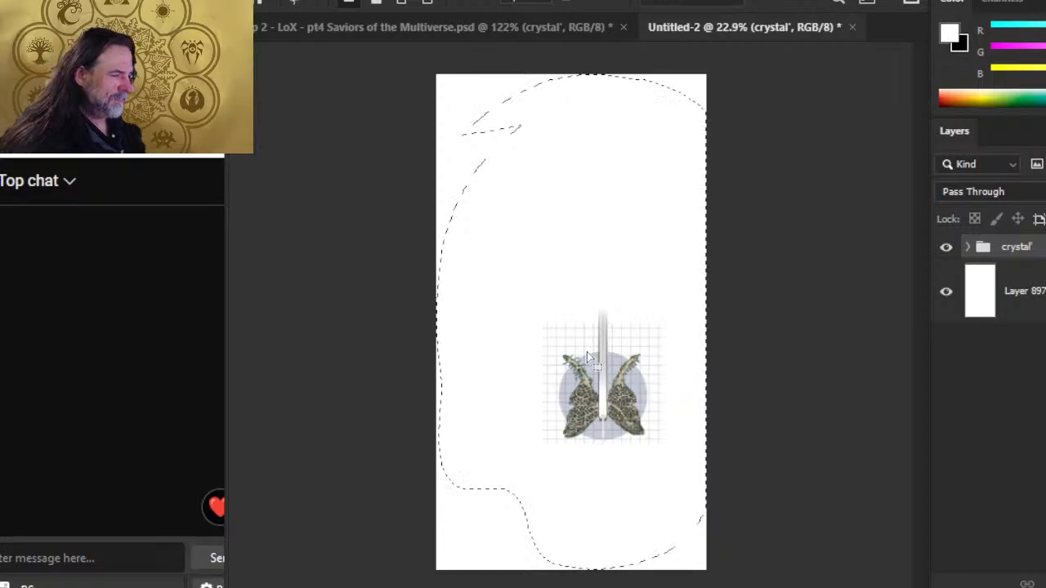
pyautogui.hotkey('ctrl', 'd')
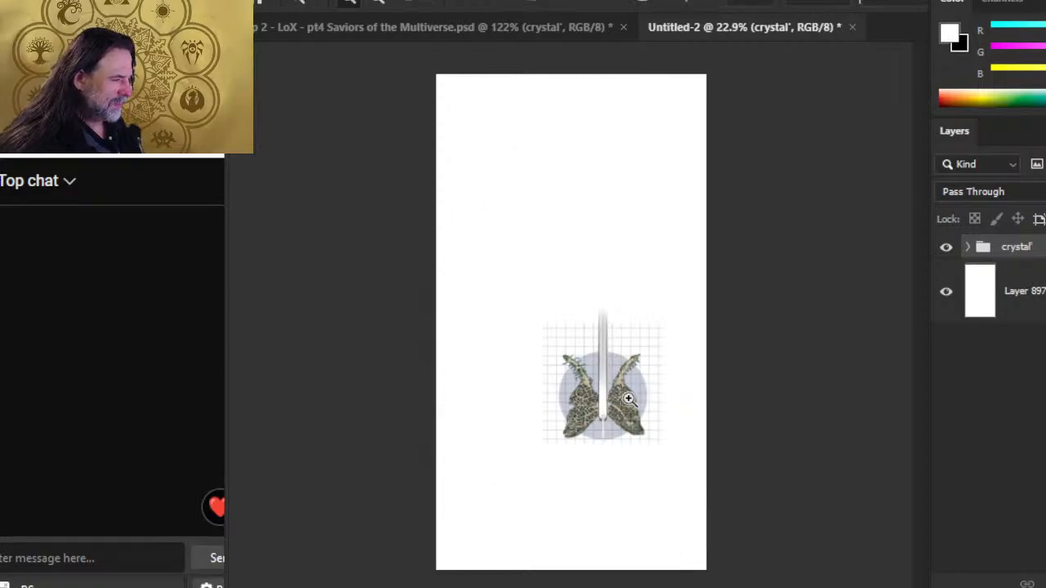
# Step: Expand the crystal' group and examine its lower layers, the white background and the hidden layers by toggling their visibility
pyautogui.scroll(3, 607, 375)
pyautogui.moveTo(645, 456); pyautogui.dragTo(653, 285)
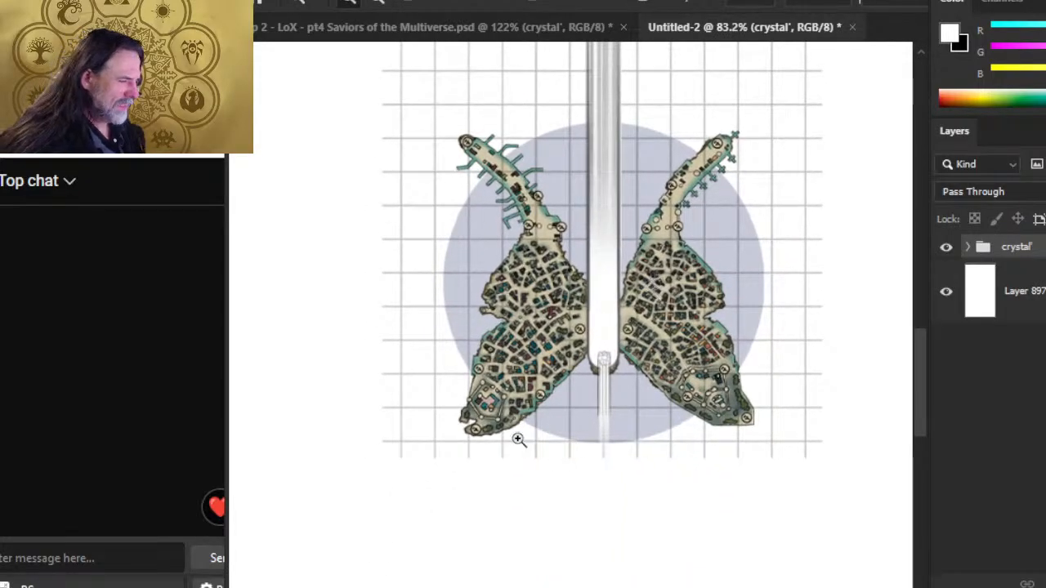
pyautogui.moveTo(470, 277); pyautogui.dragTo(513, 362)
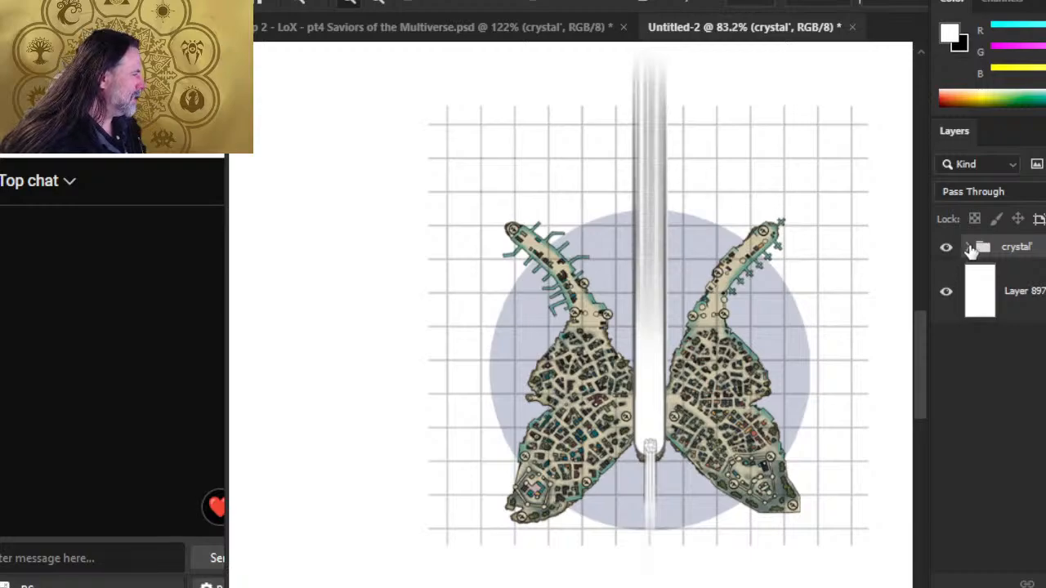
pyautogui.click(968, 247)
pyautogui.scroll(-5, 1040, 447)
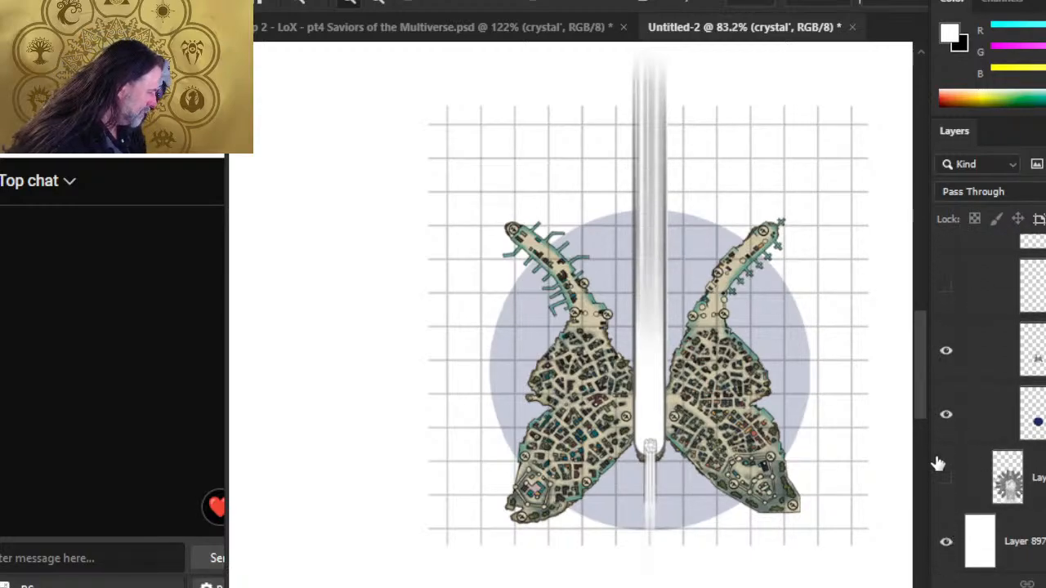
pyautogui.click(947, 417)
pyautogui.click(946, 415)
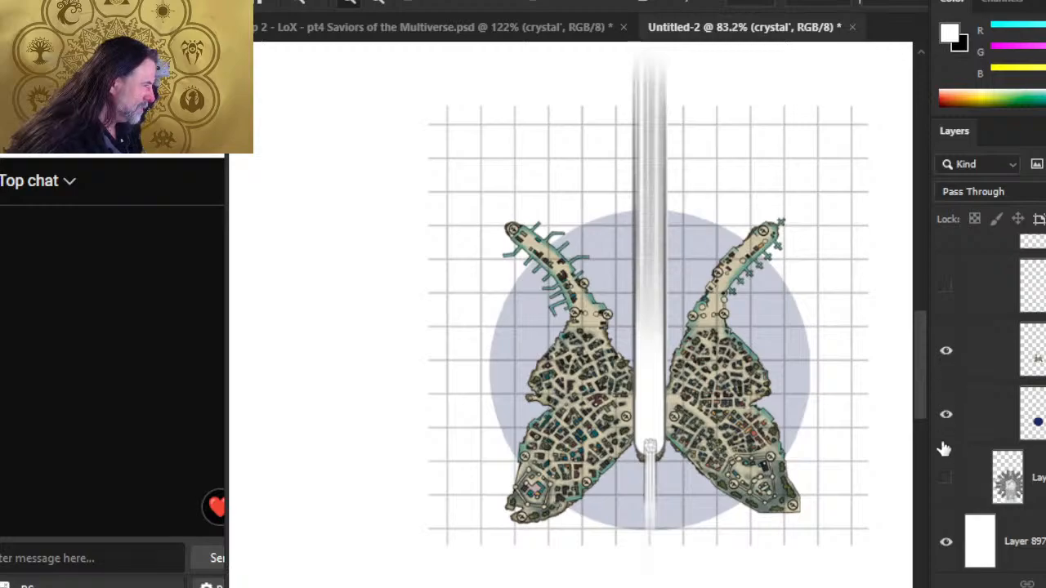
pyautogui.click(945, 543)
pyautogui.click(946, 543)
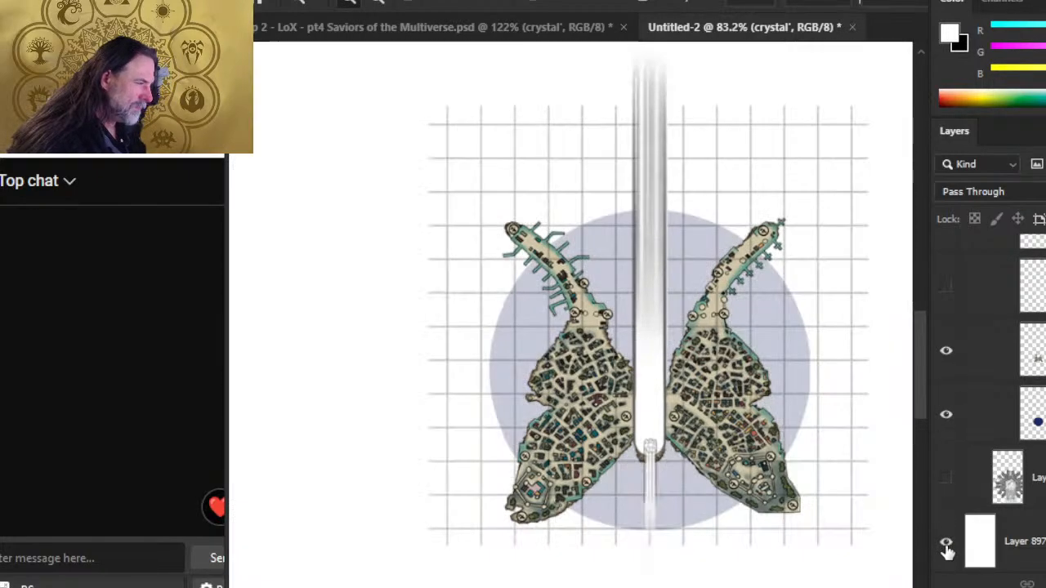
pyautogui.click(945, 488)
pyautogui.click(947, 491)
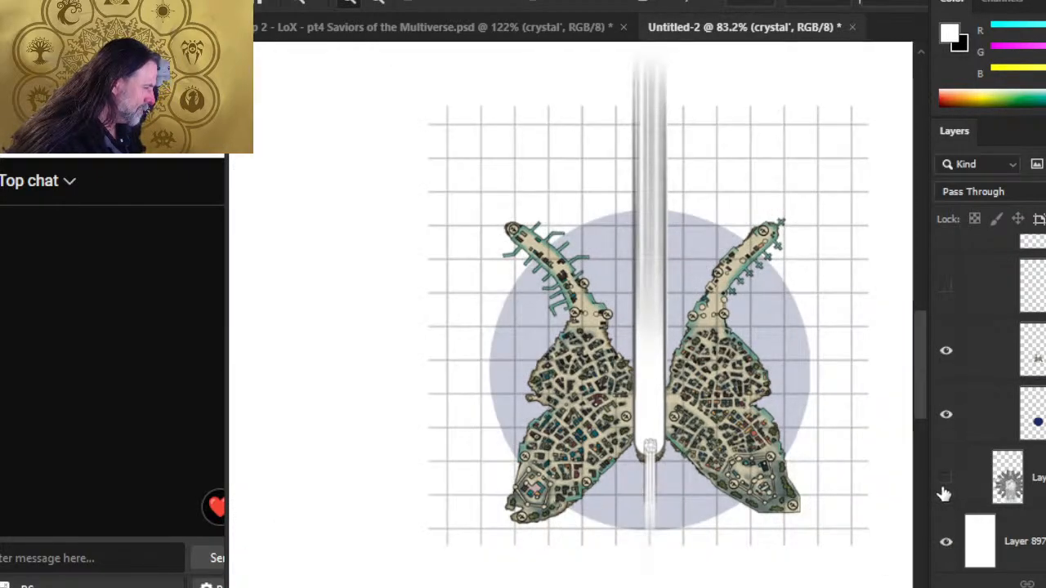
pyautogui.click(948, 289)
pyautogui.click(945, 293)
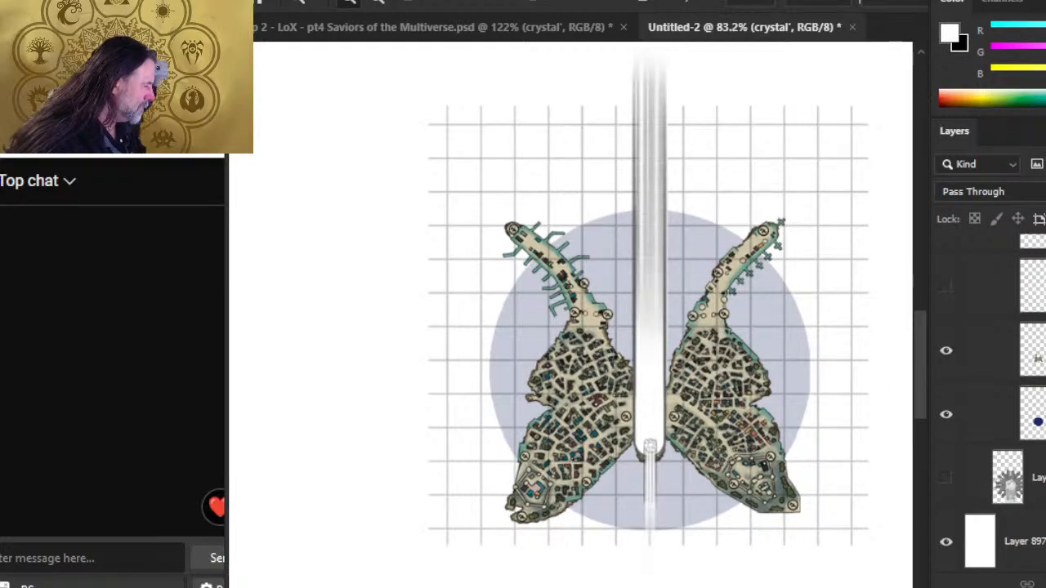
# Step: Identify what the two layers directly above the top group contain by hiding and reshowing each one
pyautogui.scroll(5, 989, 400)
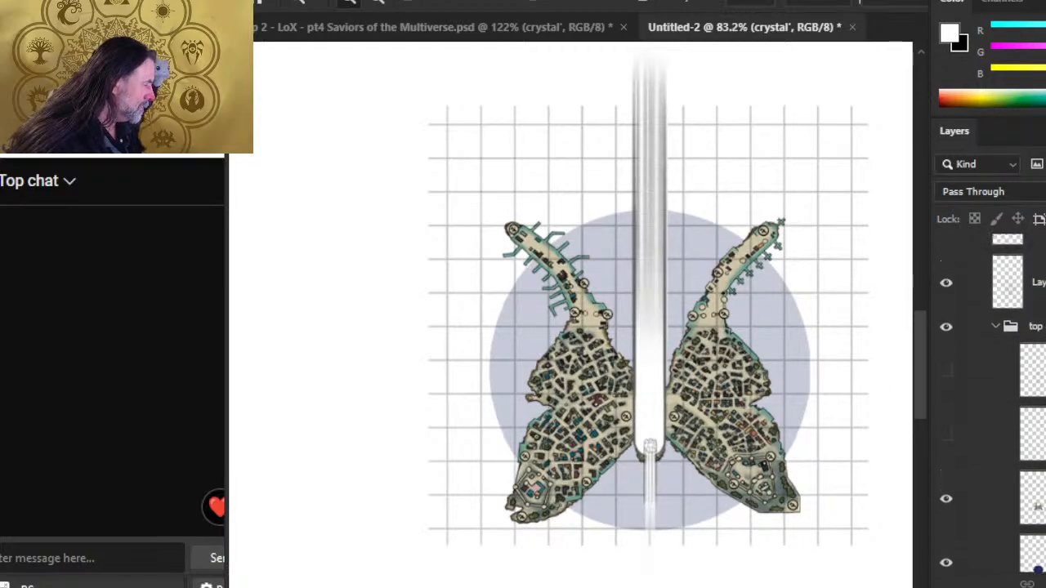
pyautogui.scroll(-1, 966, 376)
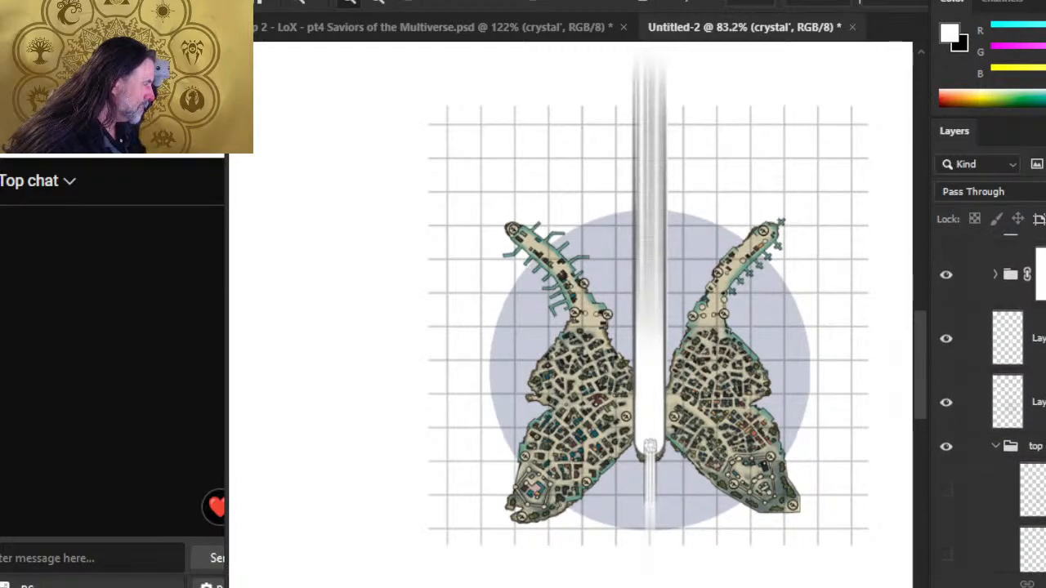
pyautogui.click(944, 392)
pyautogui.click(946, 389)
pyautogui.click(948, 330)
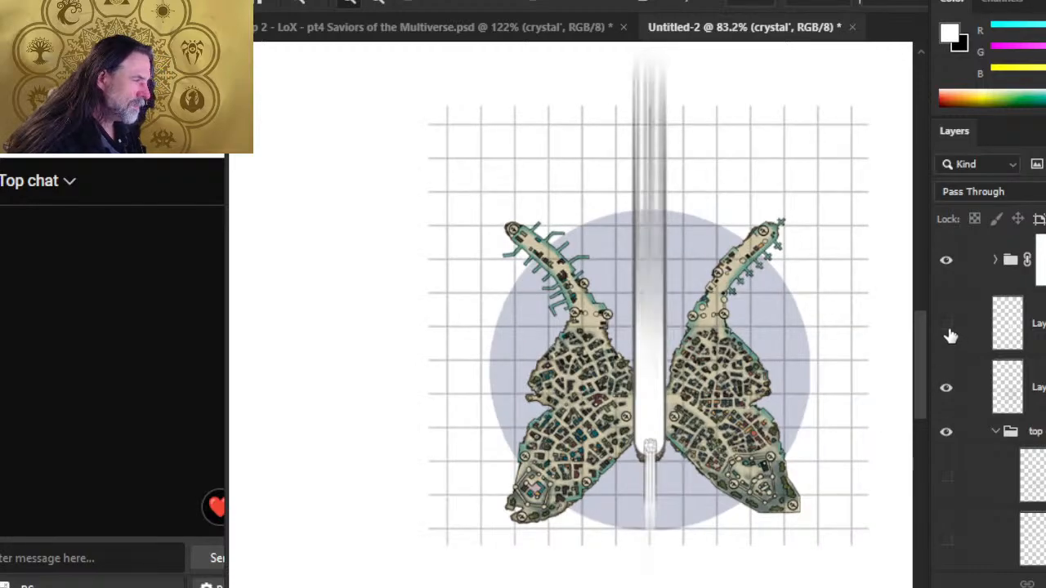
pyautogui.click(946, 328)
# Step: Select the grid layer directly above the top group and duplicate it
pyautogui.click(1007, 386)
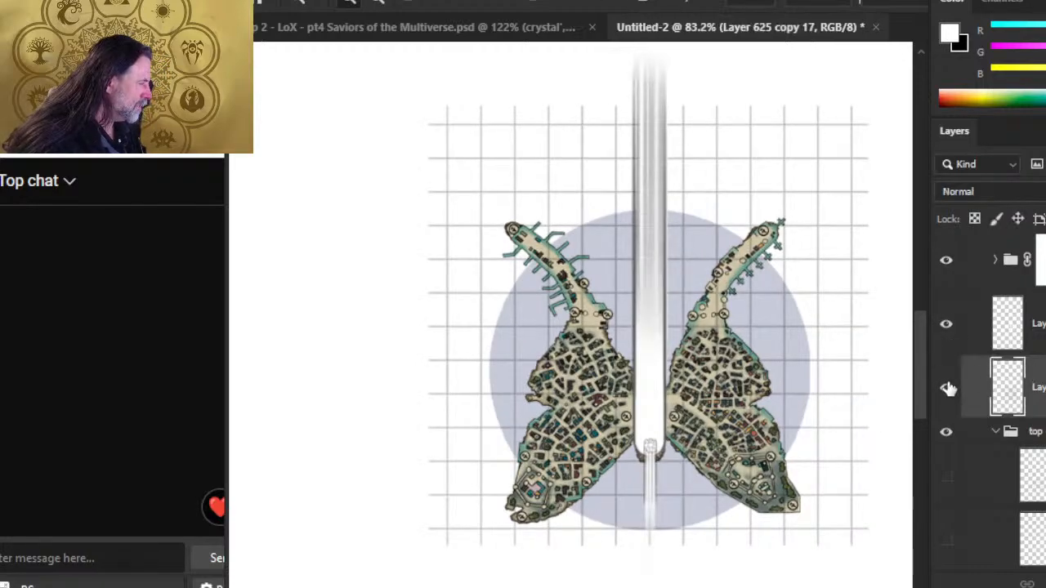
pyautogui.click(946, 387)
pyautogui.click(944, 387)
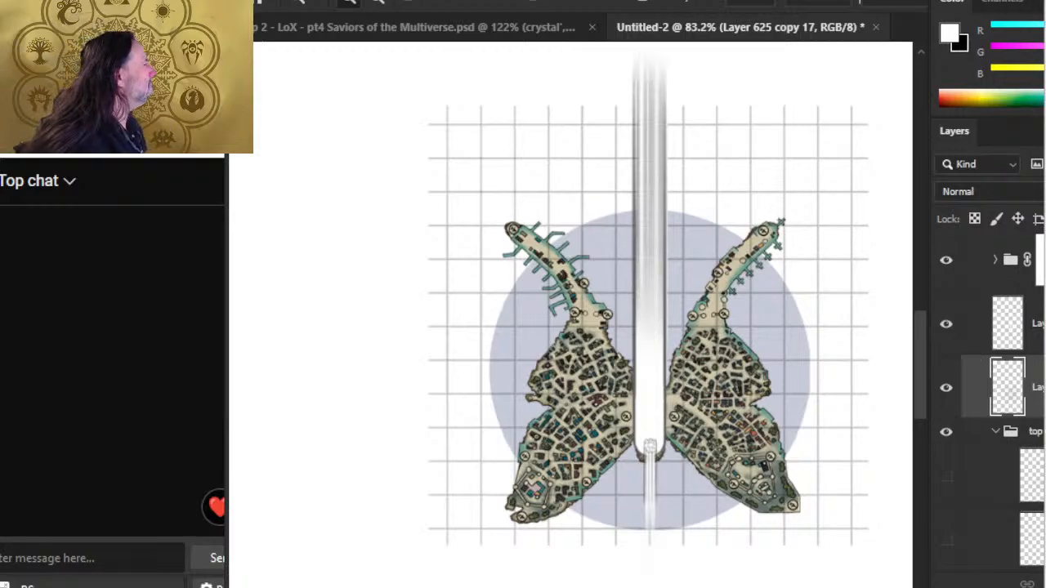
pyautogui.hotkey('alt', 'l')
pyautogui.press('d')
pyautogui.press('Return')
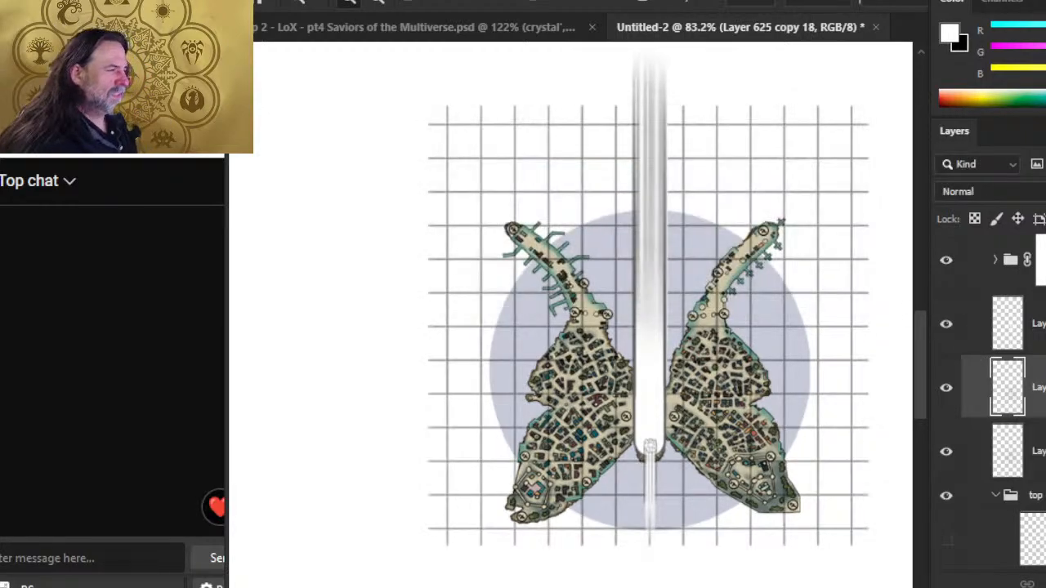
# Step: Move the duplicated grid layer upward until its lines match the original grid, extending the grid above the map
pyautogui.hotkey('shift', 'Up')
pyautogui.hotkey('shift', 'Up')
pyautogui.hotkey('shift', 'Up')
pyautogui.hotkey('shift', 'Up')
pyautogui.hotkey('shift', 'Up')
pyautogui.hotkey('shift', 'Up')
pyautogui.hotkey('shift', 'Up')
pyautogui.hotkey('shift', 'Up')
pyautogui.hotkey('shift', 'Up')
pyautogui.hotkey('shift', 'Up')
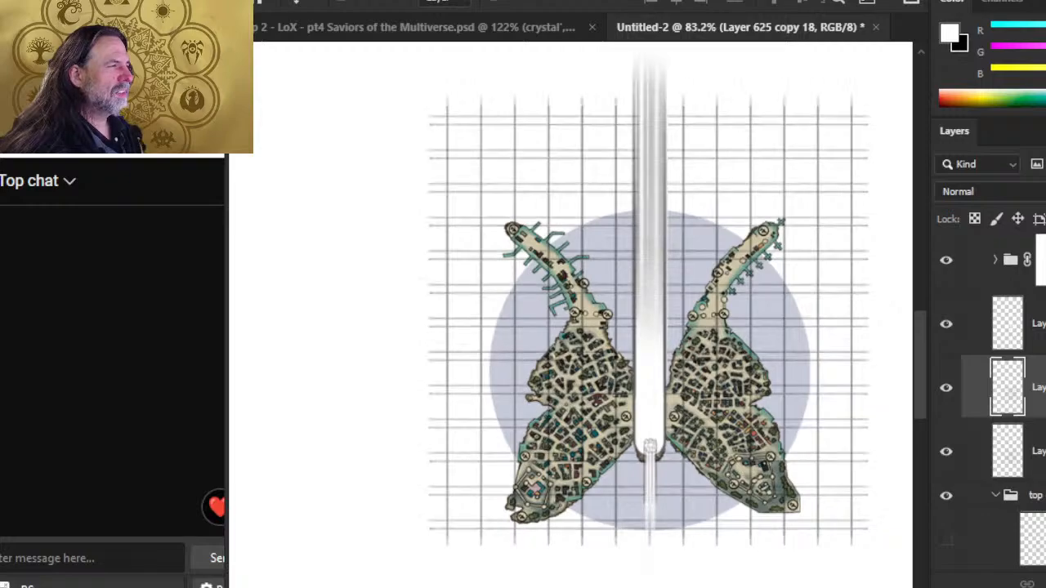
pyautogui.hotkey('shift', 'Up')
pyautogui.hotkey('shift', 'Up')
pyautogui.hotkey('shift', 'Up')
pyautogui.hotkey('shift', 'Up')
pyautogui.hotkey('shift', 'Up')
pyautogui.hotkey('shift', 'Up')
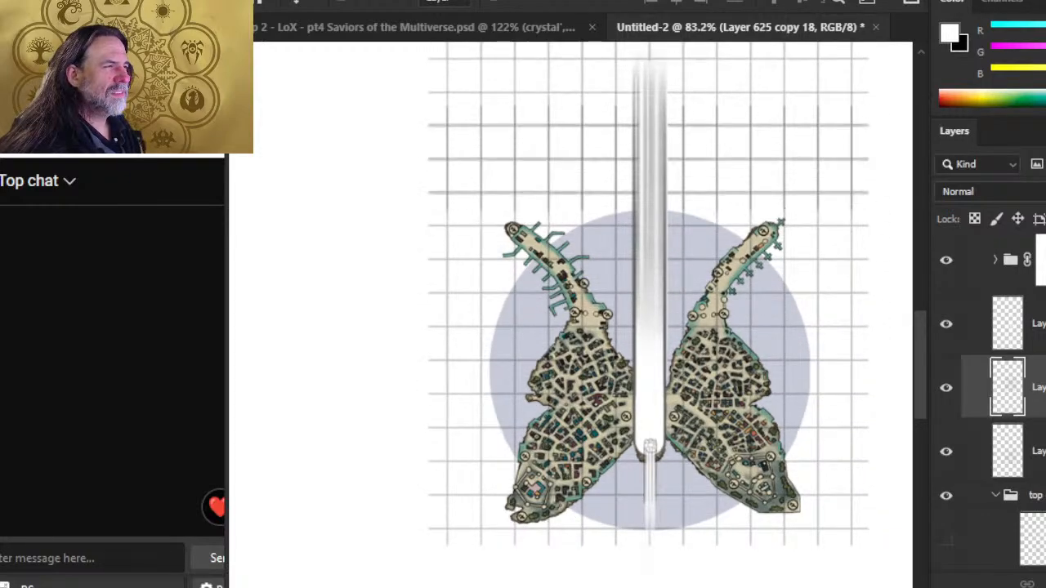
pyautogui.hotkey('shift', 'Up')
pyautogui.hotkey('shift', 'Up')
pyautogui.hotkey('shift', 'Up')
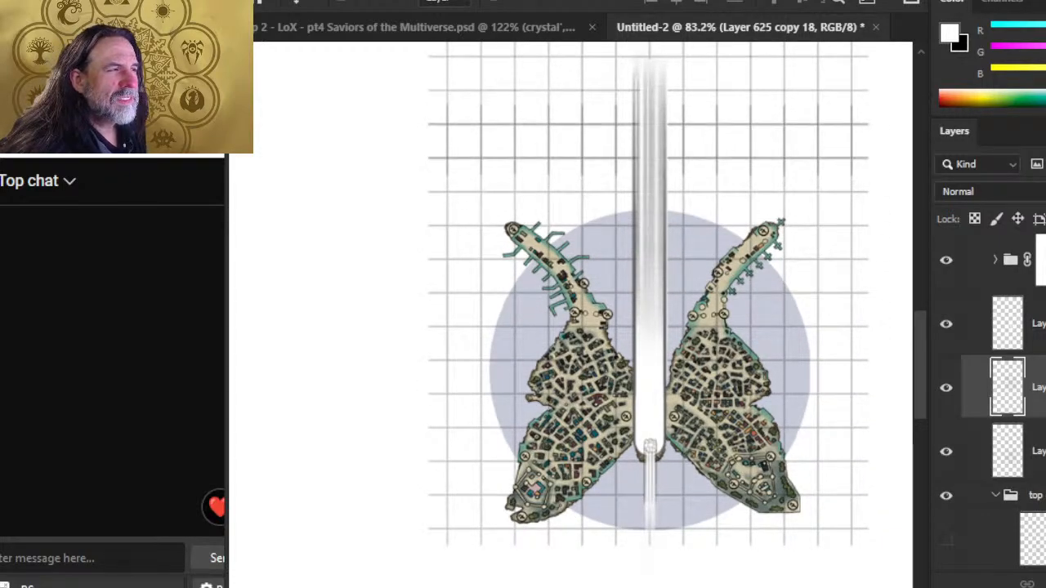
pyautogui.moveTo(450, 123); pyautogui.dragTo(594, 180)
pyautogui.press('v')
pyautogui.press('Down')
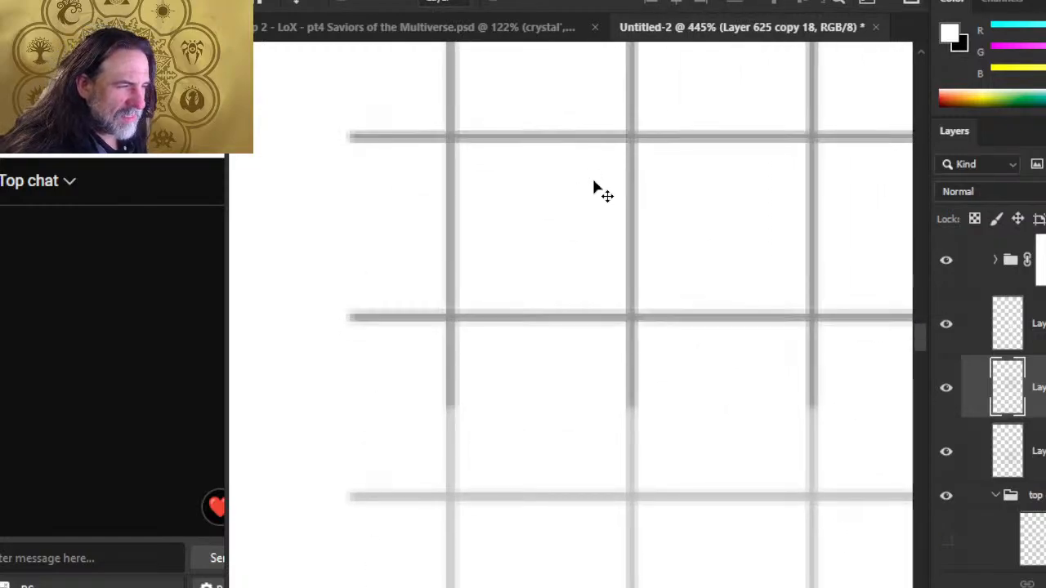
# Step: Paint three short black marks beside the extended grid's left edge, spaced ten squares apart
pyautogui.press('z')
pyautogui.moveTo(620, 359); pyautogui.dragTo(485, 384)
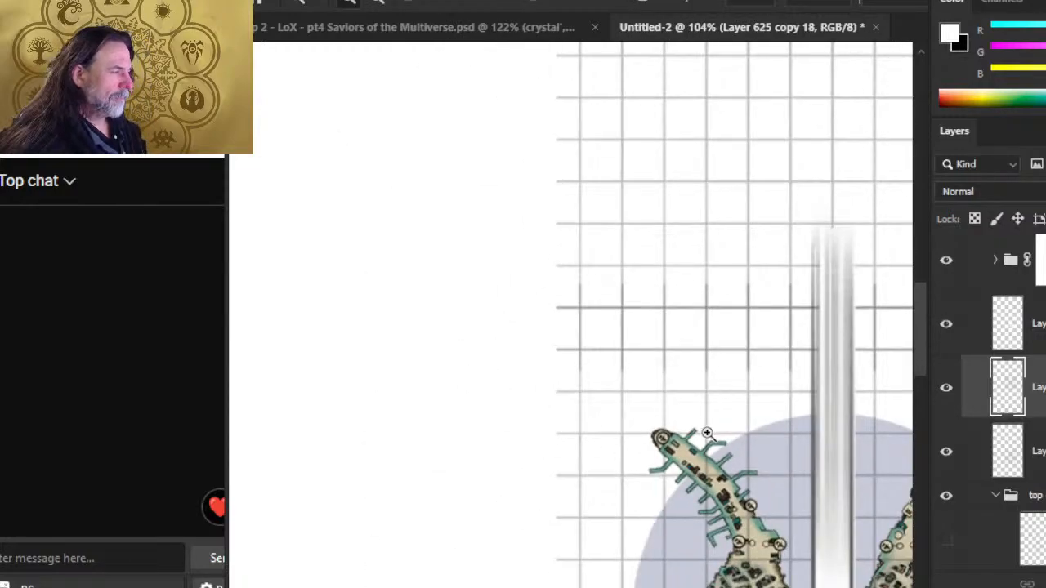
pyautogui.moveTo(705, 432); pyautogui.dragTo(676, 437)
pyautogui.moveTo(747, 454); pyautogui.dragTo(532, 303)
pyautogui.moveTo(646, 370); pyautogui.dragTo(572, 373)
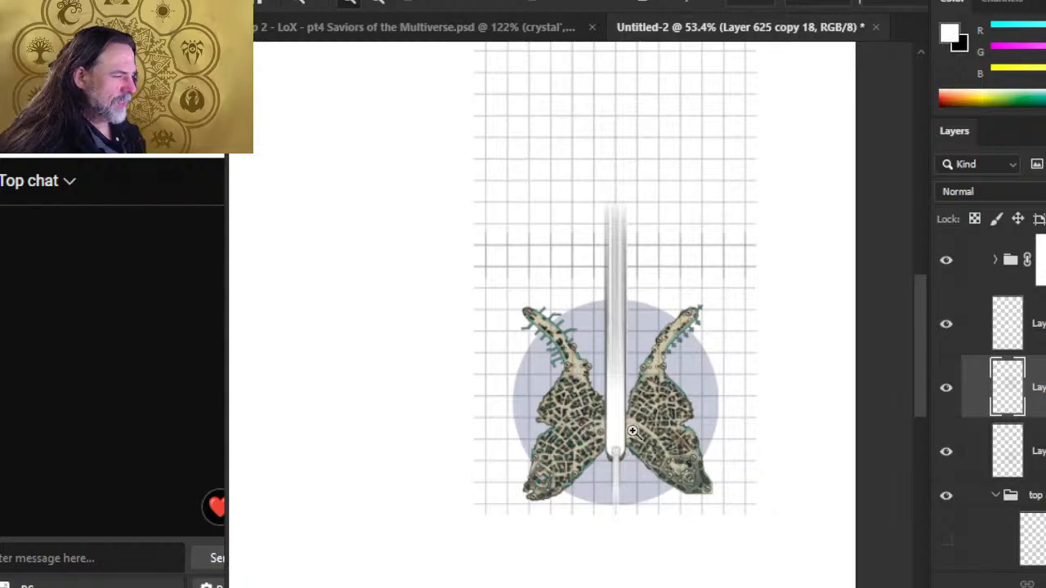
pyautogui.moveTo(633, 265); pyautogui.dragTo(578, 355)
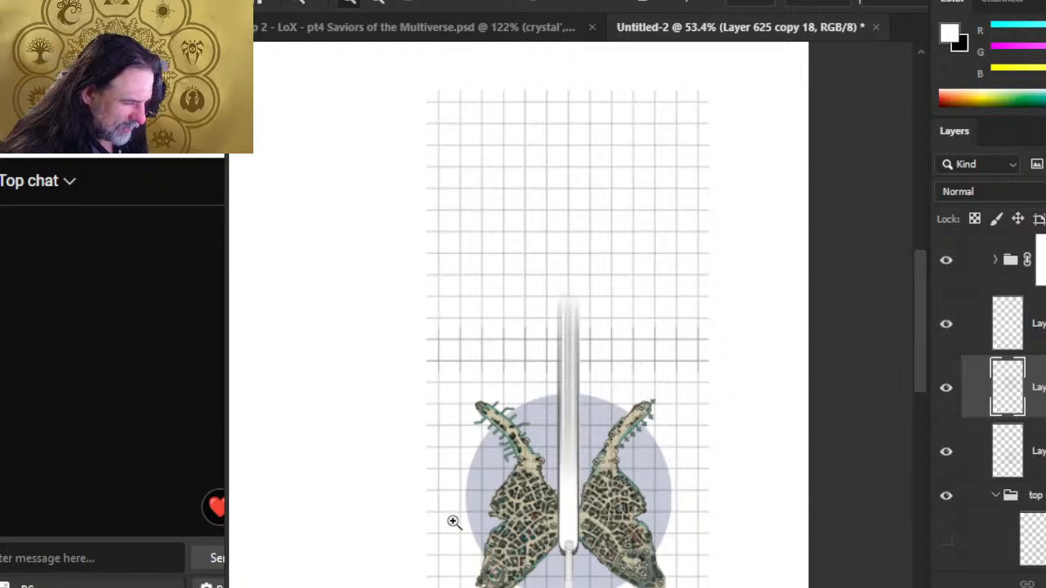
pyautogui.press('m')
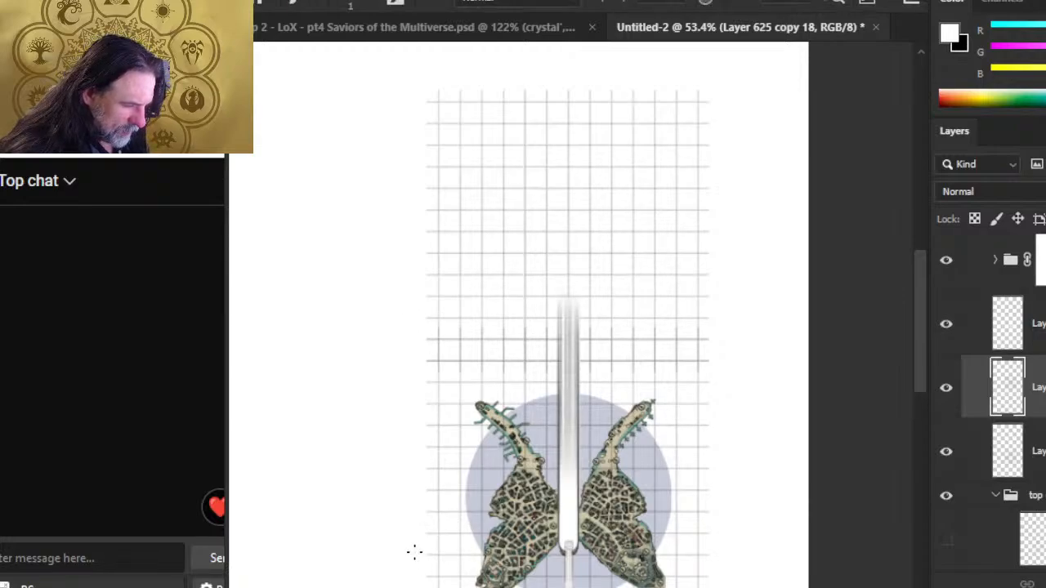
pyautogui.press('x')
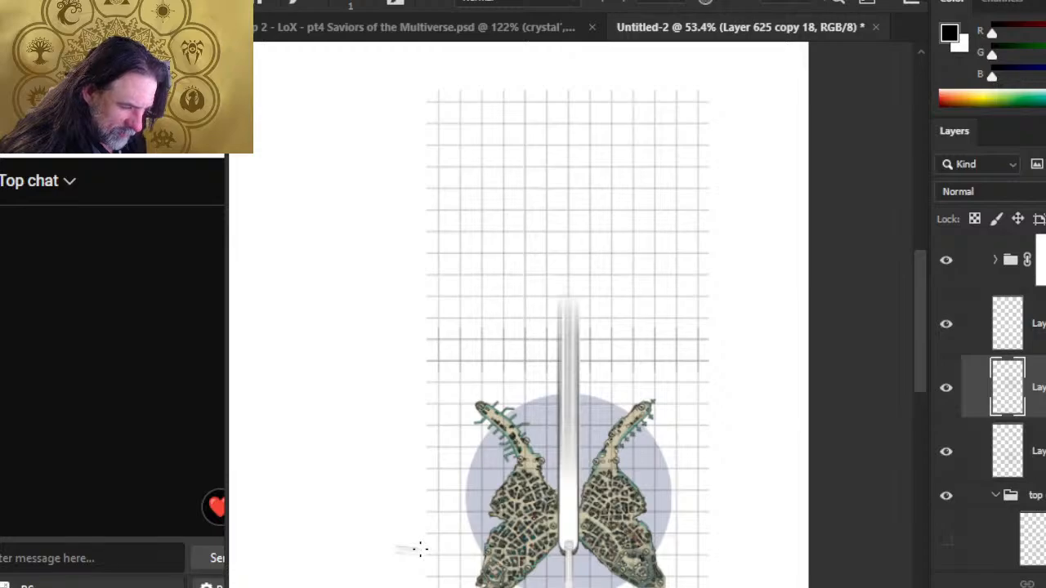
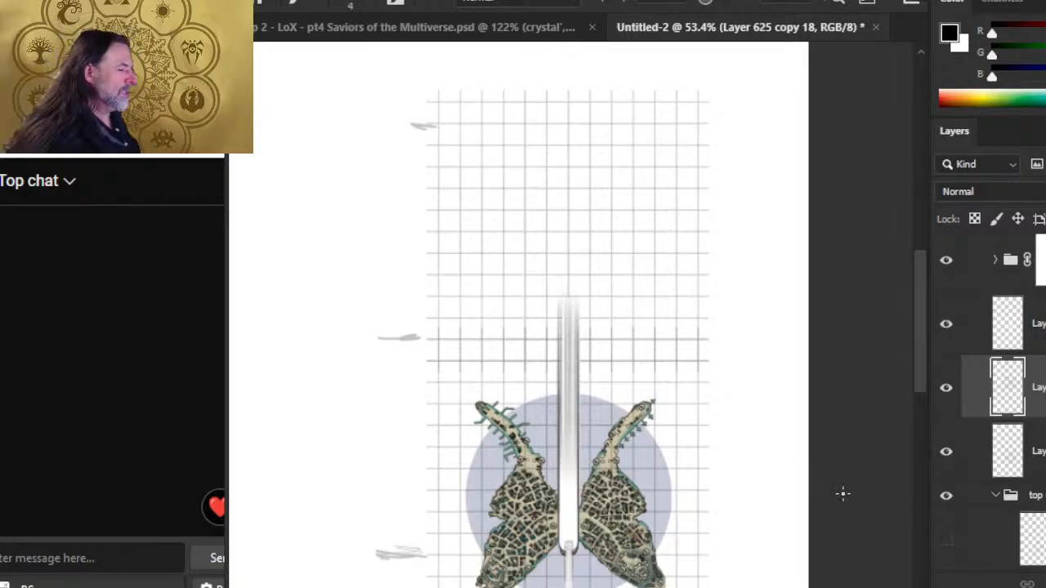
# Step: Check which layer holds the painted marks, lasso around all three and cut them to their own layer
pyautogui.click(946, 387)
pyautogui.click(946, 451)
pyautogui.click(948, 449)
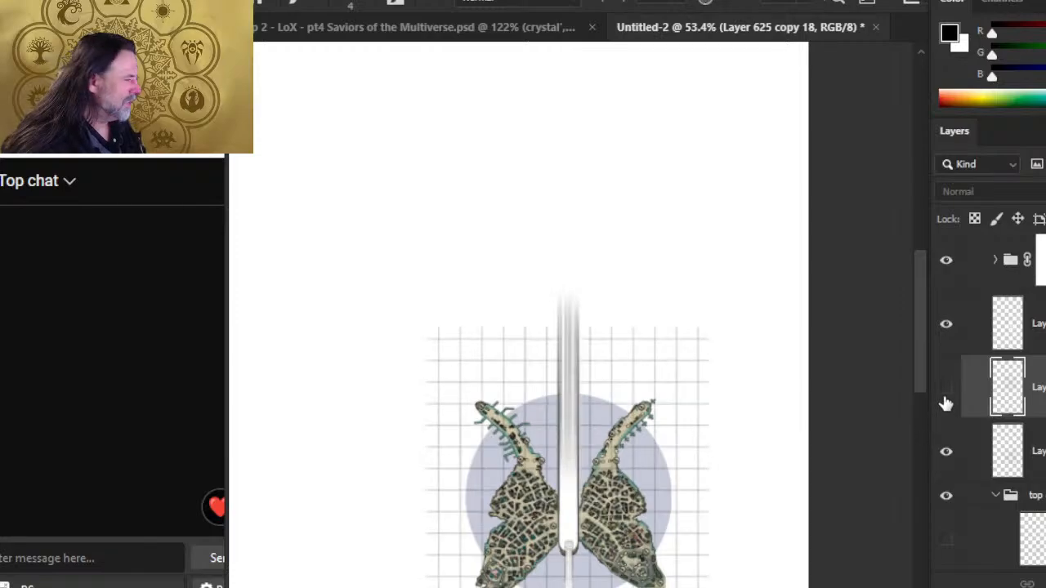
pyautogui.click(946, 388)
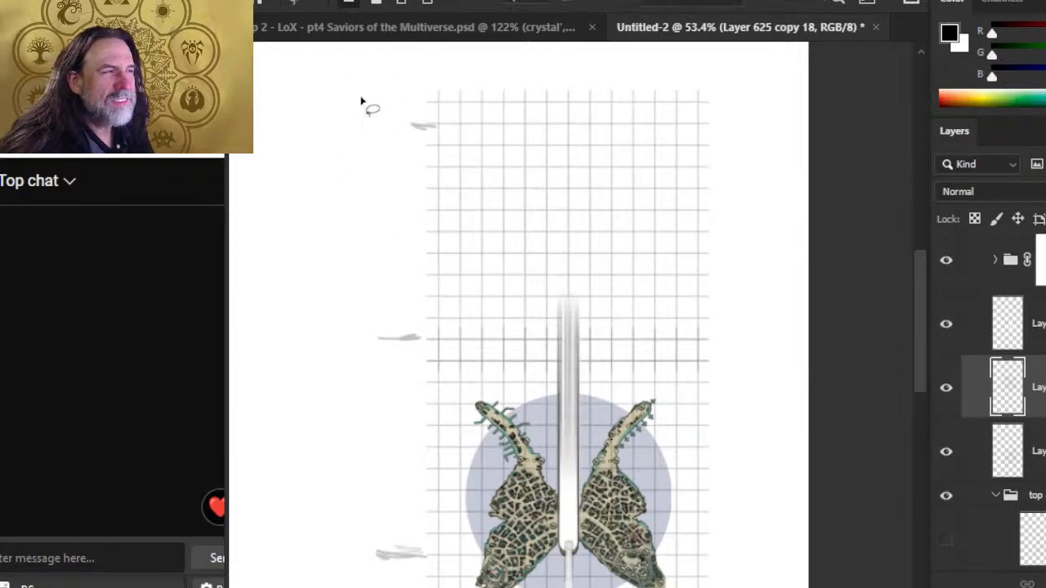
pyautogui.moveTo(375, 102)
pyautogui.mouseDown()
pyautogui.moveTo(303, 315)
pyautogui.moveTo(312, 484)
pyautogui.moveTo(337, 535)
pyautogui.mouseUp()
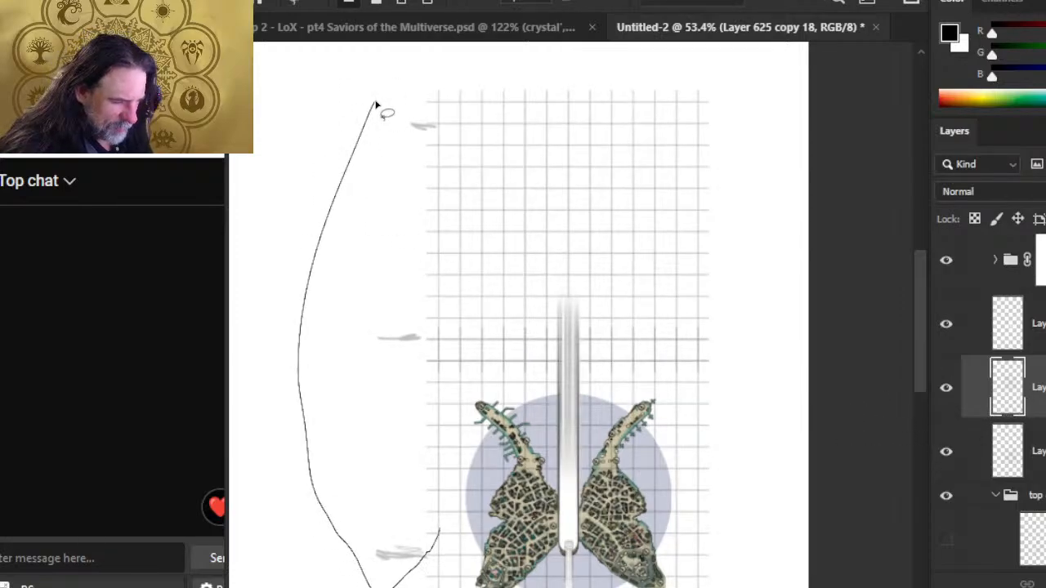
pyautogui.moveTo(425, 397)
pyautogui.mouseDown()
pyautogui.moveTo(430, 296)
pyautogui.moveTo(462, 124)
pyautogui.moveTo(382, 93)
pyautogui.mouseUp()
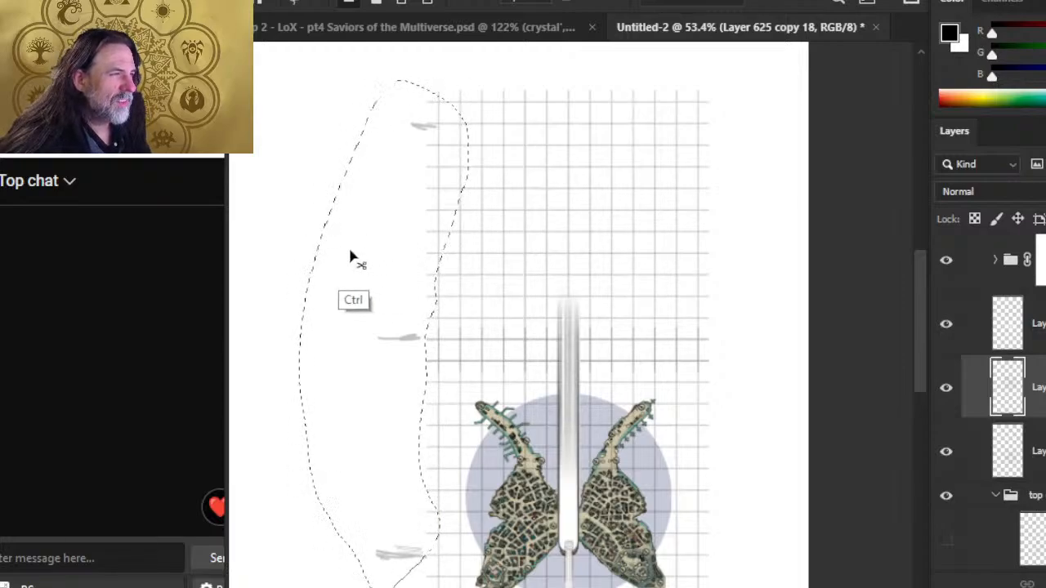
pyautogui.hotkey('ctrl', 'shift', 'j')
# Step: Hide both grid layers and erase the leftover grid lines from the marks layer
pyautogui.click(945, 451)
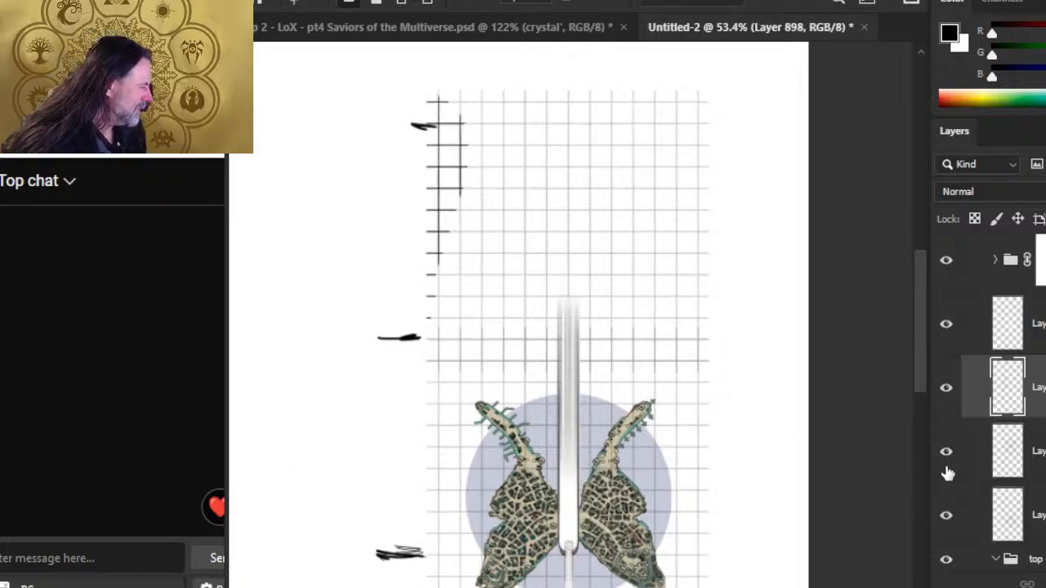
pyautogui.click(945, 515)
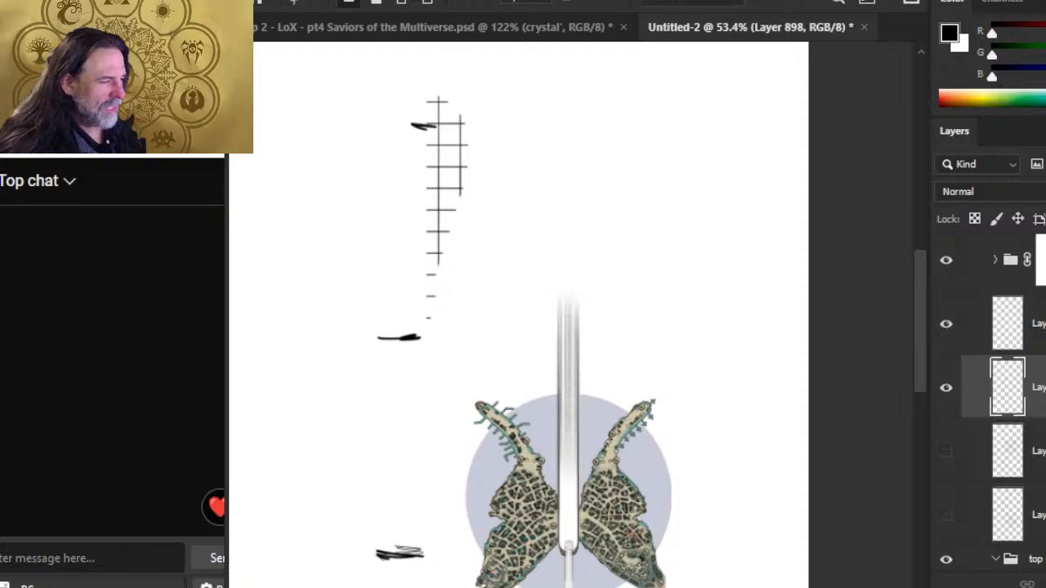
pyautogui.press('e')
pyautogui.moveTo(433, 92)
pyautogui.mouseDown()
pyautogui.moveTo(453, 125)
pyautogui.moveTo(452, 155)
pyautogui.moveTo(417, 255)
pyautogui.mouseUp()
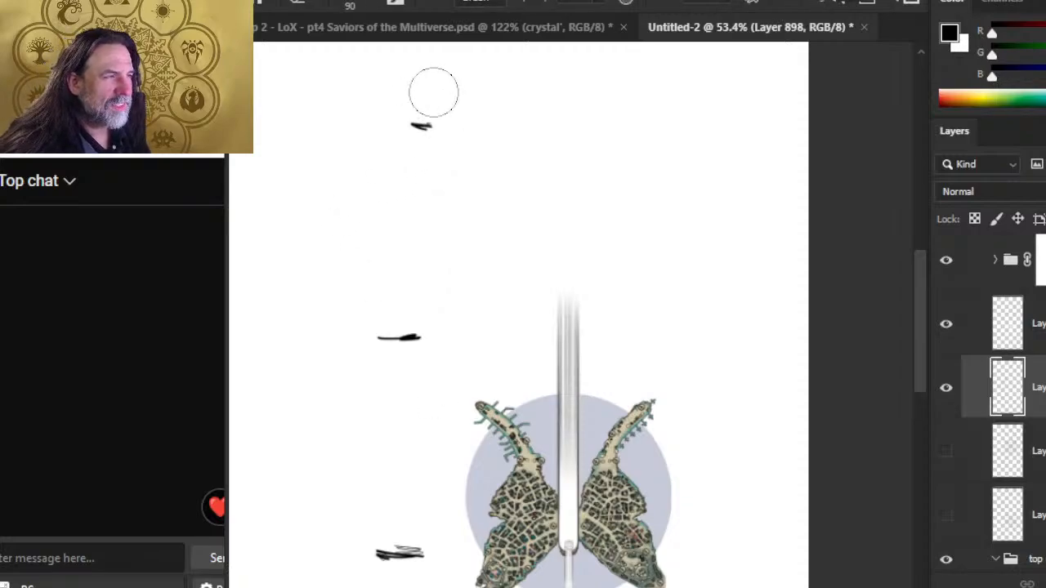
# Step: Move the marks layer horizontally to the right until the lower marks meet the central crystal column
pyautogui.press('v')
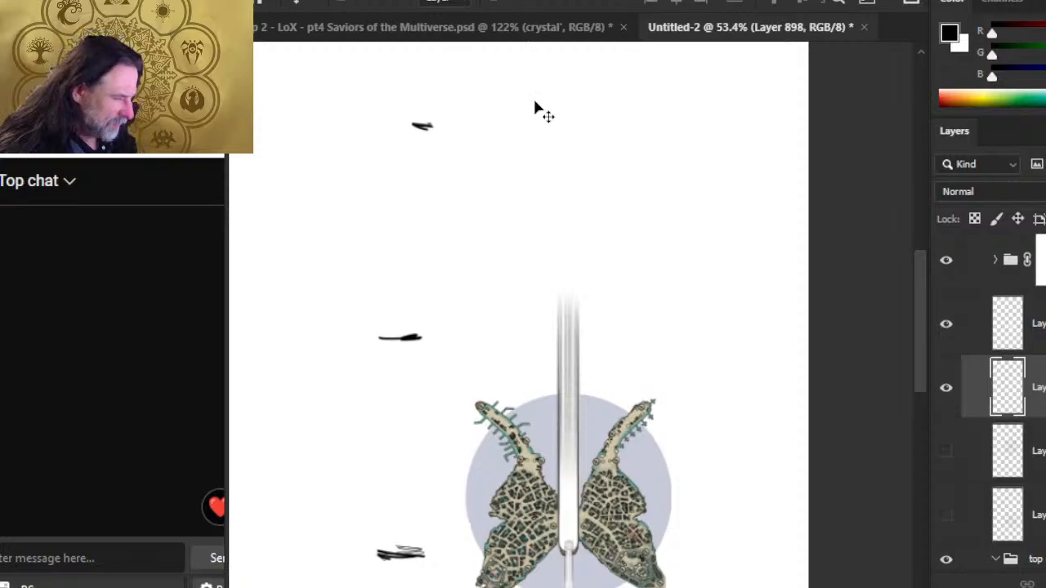
pyautogui.hotkey('shift', 'Right')
pyautogui.hotkey('shift', 'Right')
pyautogui.hotkey('shift', 'Right')
pyautogui.hotkey('shift', 'Right')
pyautogui.hotkey('shift', 'Right')
pyautogui.hotkey('shift', 'Right')
pyautogui.hotkey('shift', 'Right')
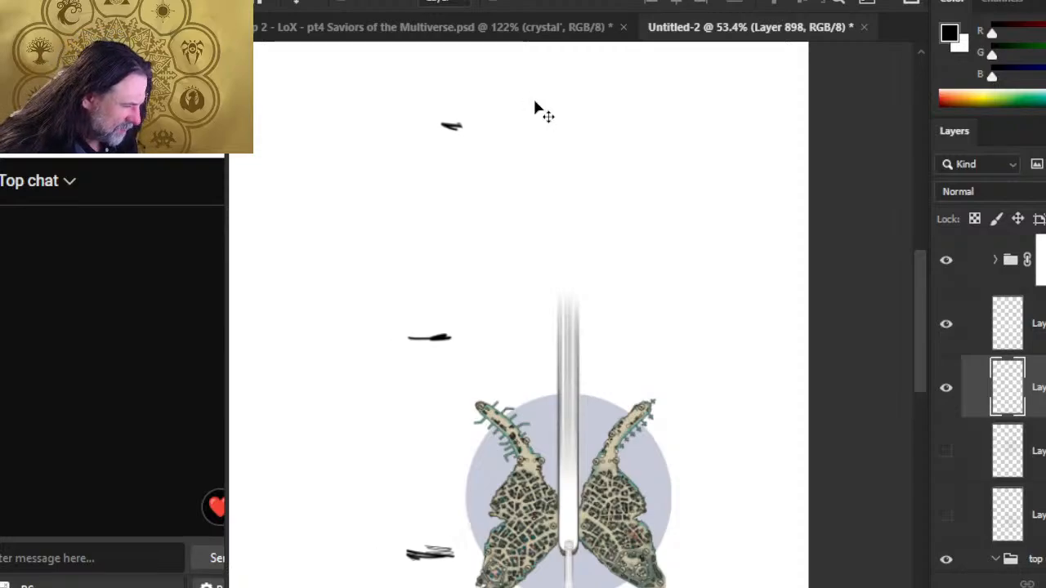
pyautogui.hotkey('shift', 'Right')
pyautogui.hotkey('shift', 'Right')
pyautogui.hotkey('shift', 'Right')
pyautogui.hotkey('shift', 'Right')
pyautogui.hotkey('shift', 'Right')
pyautogui.hotkey('shift', 'Right')
pyautogui.hotkey('shift', 'Right')
pyautogui.hotkey('shift', 'Right')
pyautogui.hotkey('shift', 'Right')
pyautogui.hotkey('shift', 'Right')
pyautogui.hotkey('shift', 'Right')
pyautogui.hotkey('shift', 'Right')
pyautogui.hotkey('shift', 'Right')
pyautogui.hotkey('shift', 'Right')
pyautogui.hotkey('shift', 'Right')
pyautogui.hotkey('shift', 'Right')
pyautogui.hotkey('shift', 'Right')
pyautogui.hotkey('shift', 'Right')
pyautogui.hotkey('shift', 'Right')
pyautogui.hotkey('shift', 'Right')
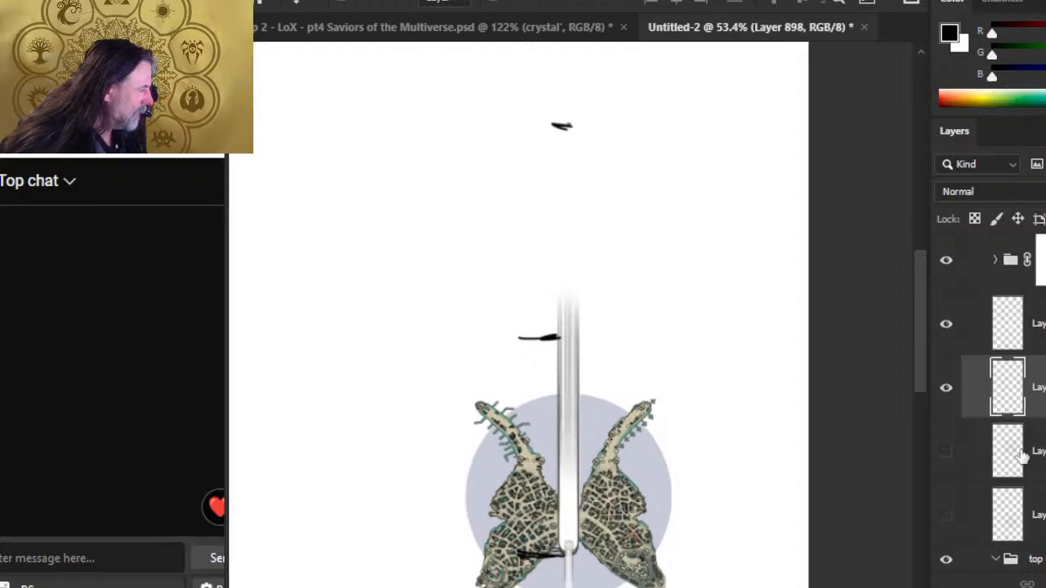
# Step: Hide the top group and identify what the marks layer and the masked group contain by hiding and reshowing each one
pyautogui.click(947, 561)
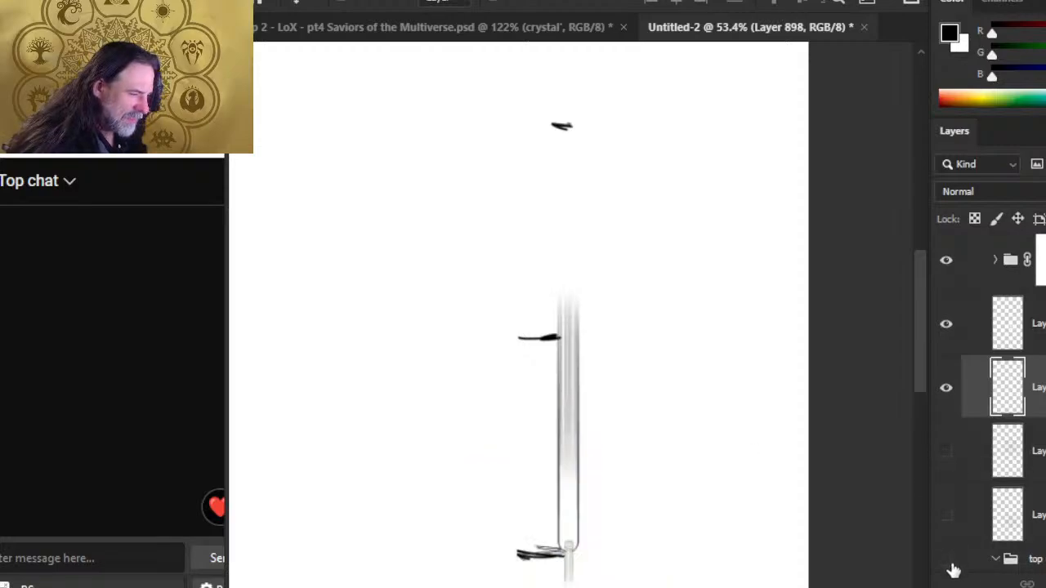
pyautogui.moveTo(726, 546); pyautogui.dragTo(716, 360)
pyautogui.moveTo(635, 393); pyautogui.dragTo(745, 394)
pyautogui.moveTo(469, 294); pyautogui.dragTo(789, 375)
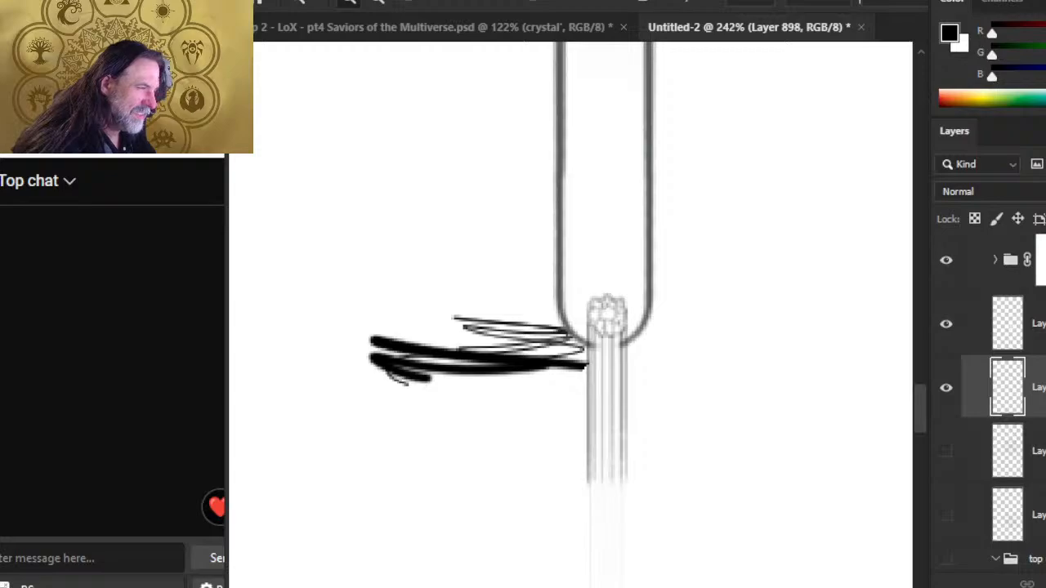
pyautogui.click(957, 394)
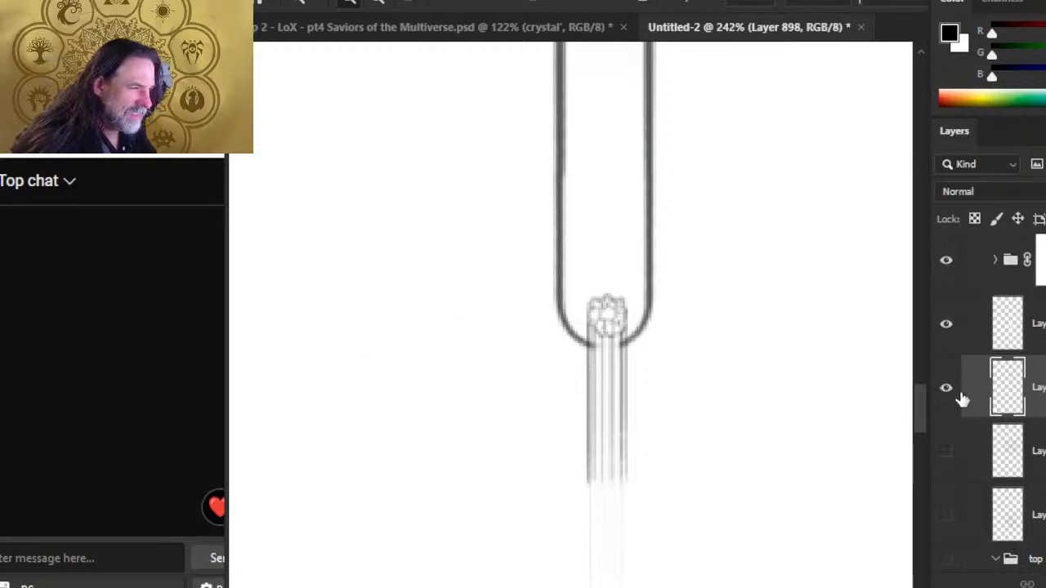
pyautogui.click(958, 397)
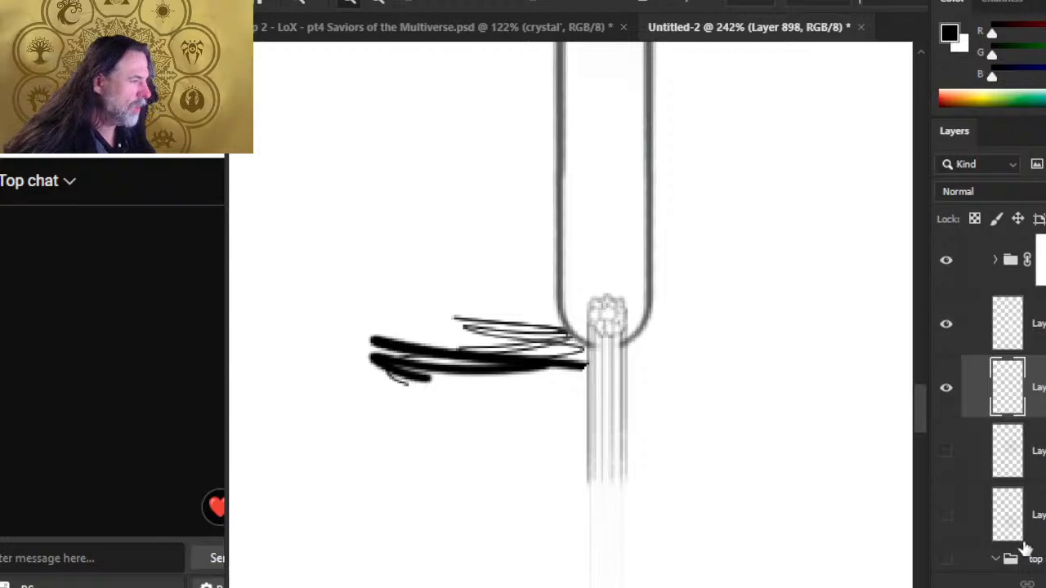
pyautogui.click(950, 389)
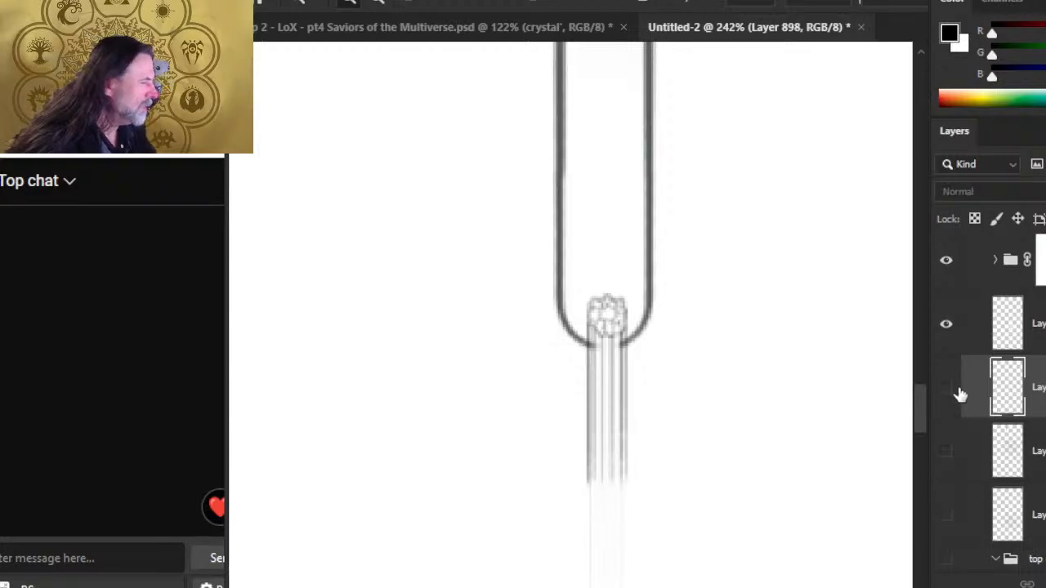
pyautogui.click(956, 391)
pyautogui.click(960, 325)
pyautogui.click(953, 262)
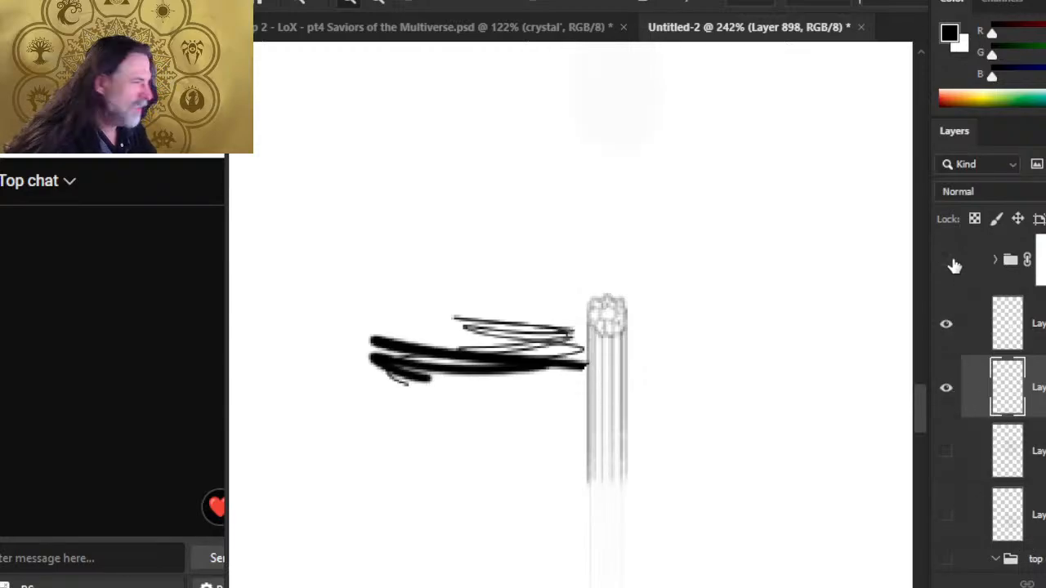
pyautogui.click(952, 265)
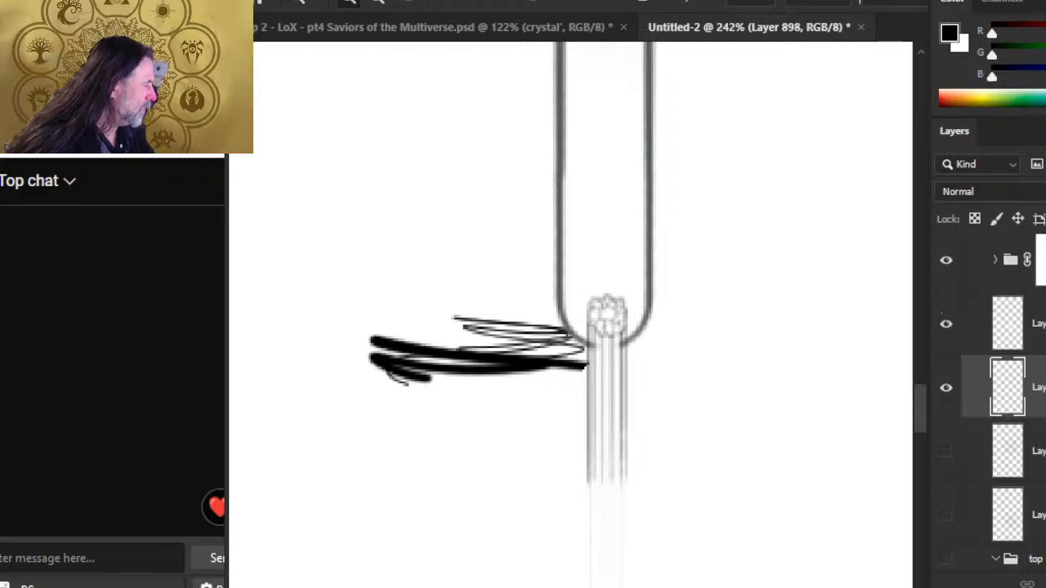
# Step: Expand the first group inside crystal' and hide its first, third, fourth and fifth layers
pyautogui.scroll(3, 993, 400)
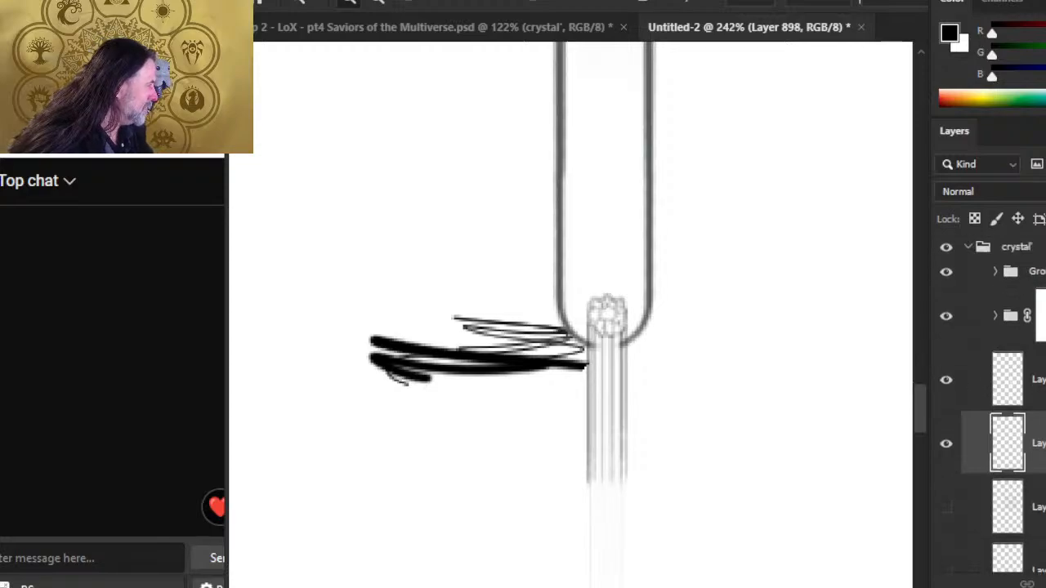
pyautogui.click(950, 272)
pyautogui.click(947, 273)
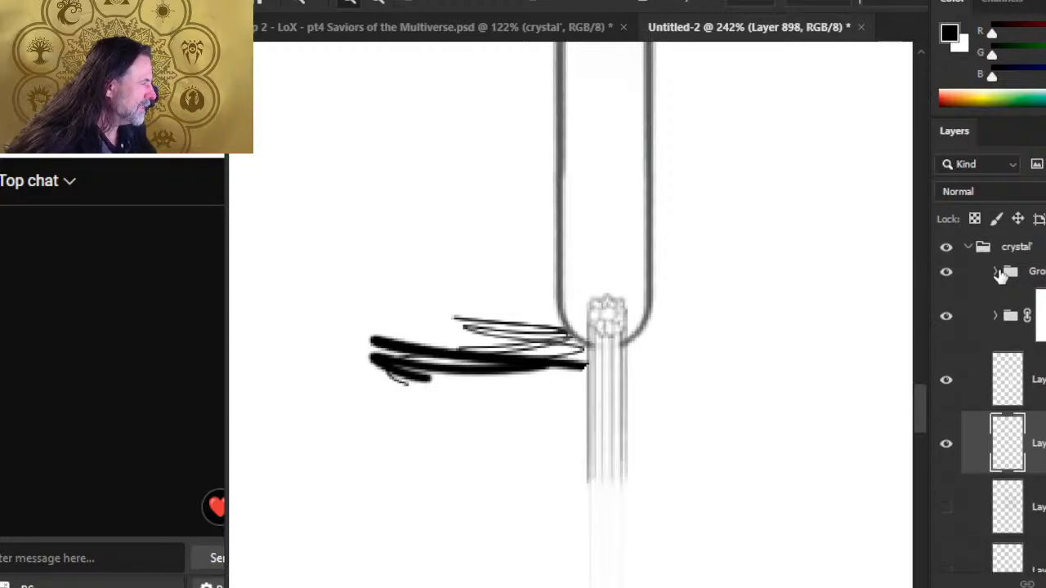
pyautogui.click(998, 273)
pyautogui.click(946, 387)
pyautogui.click(946, 387)
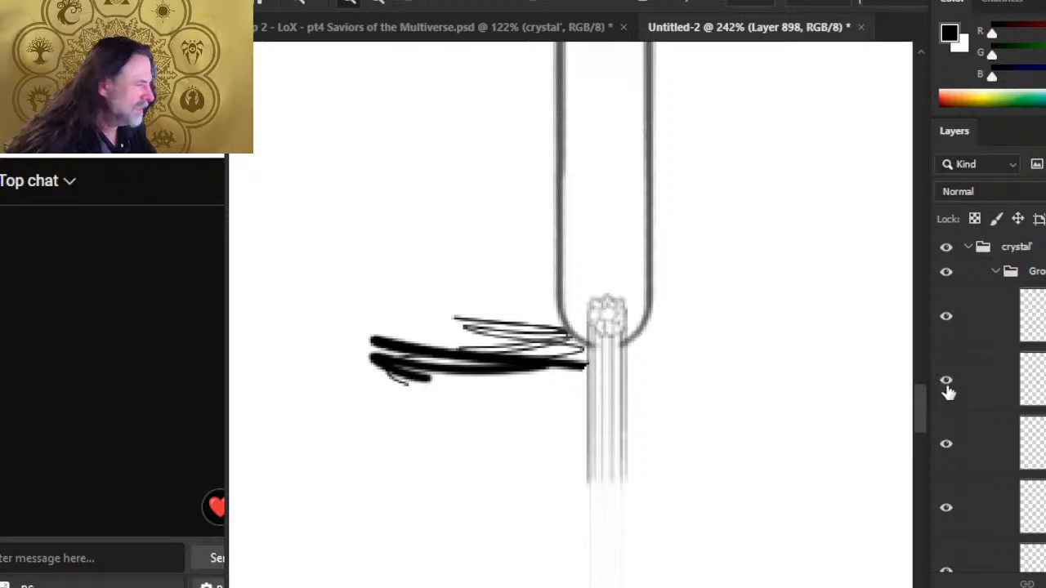
pyautogui.click(948, 330)
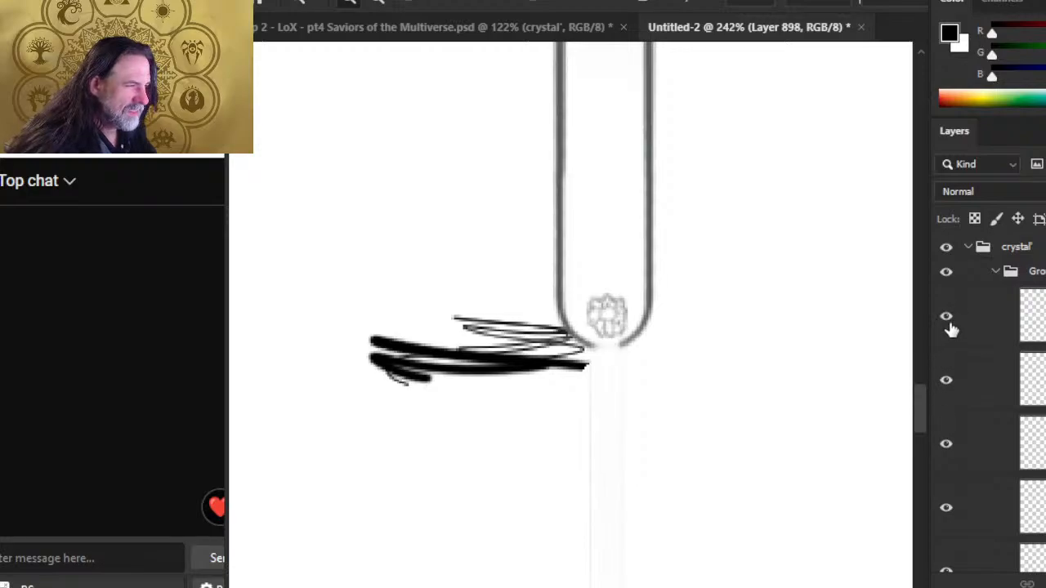
pyautogui.click(950, 330)
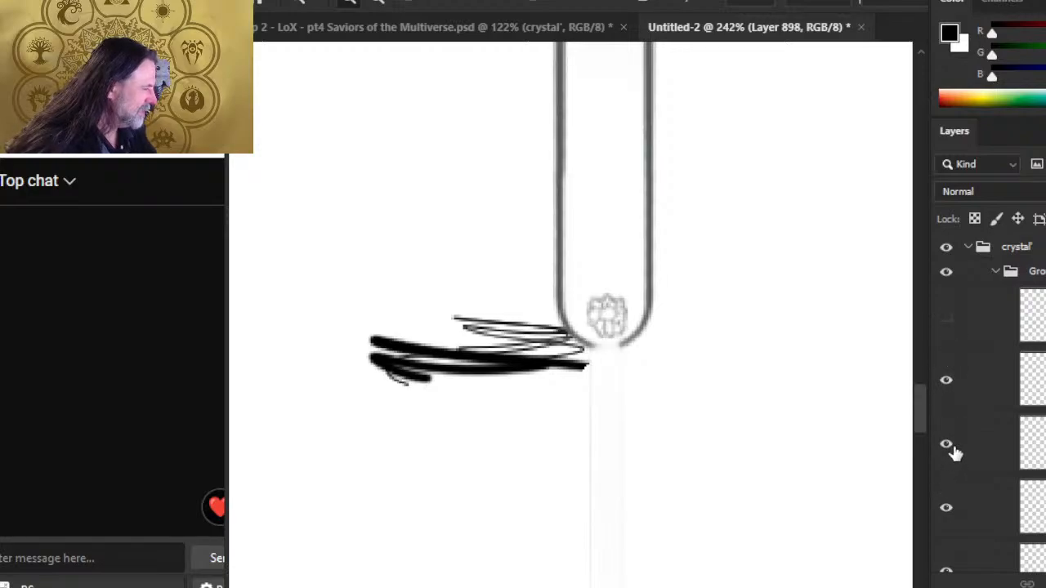
pyautogui.click(952, 451)
pyautogui.click(947, 513)
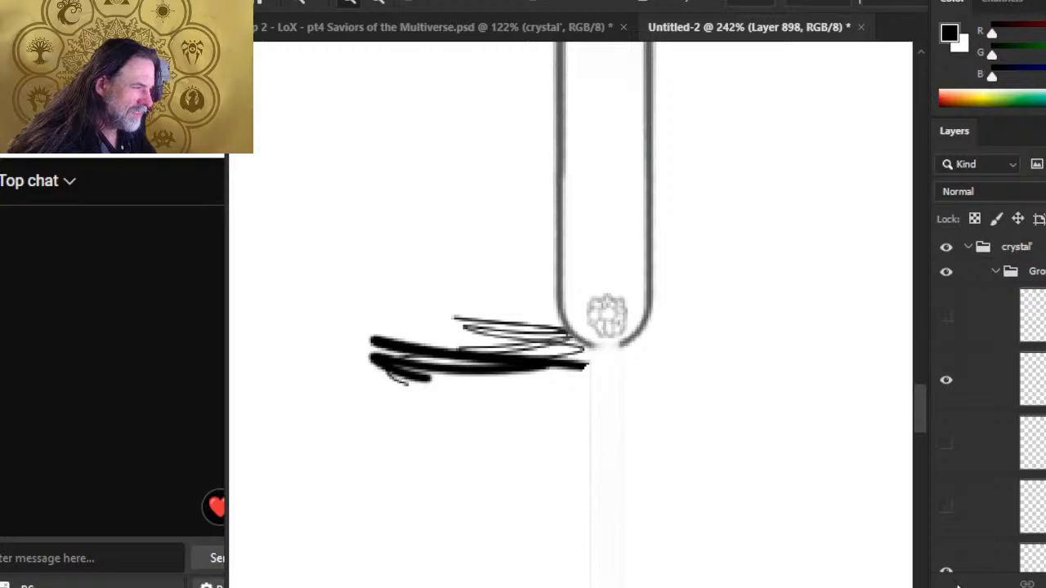
pyautogui.scroll(-3, 980, 408)
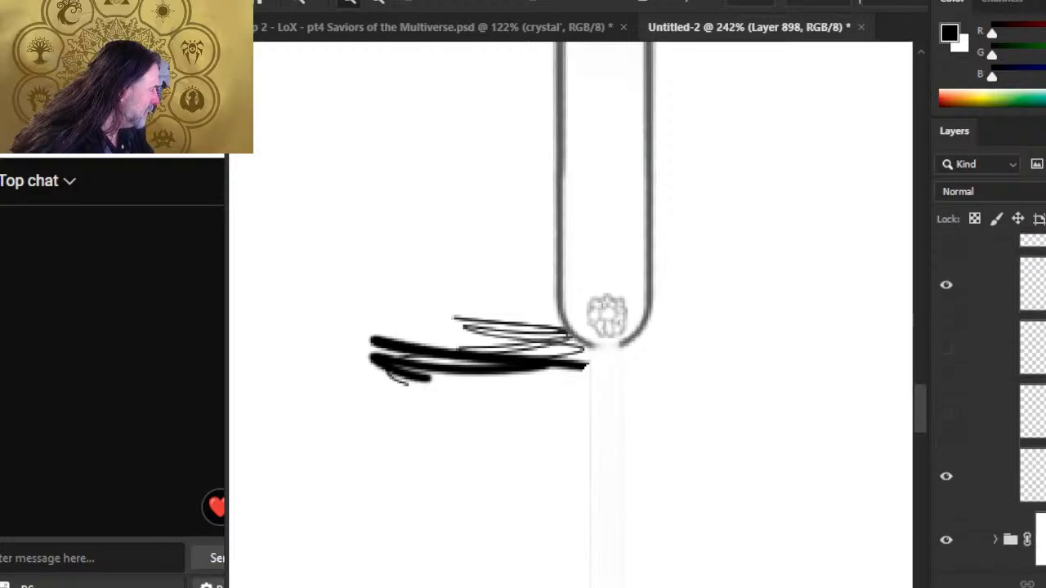
pyautogui.click(948, 371)
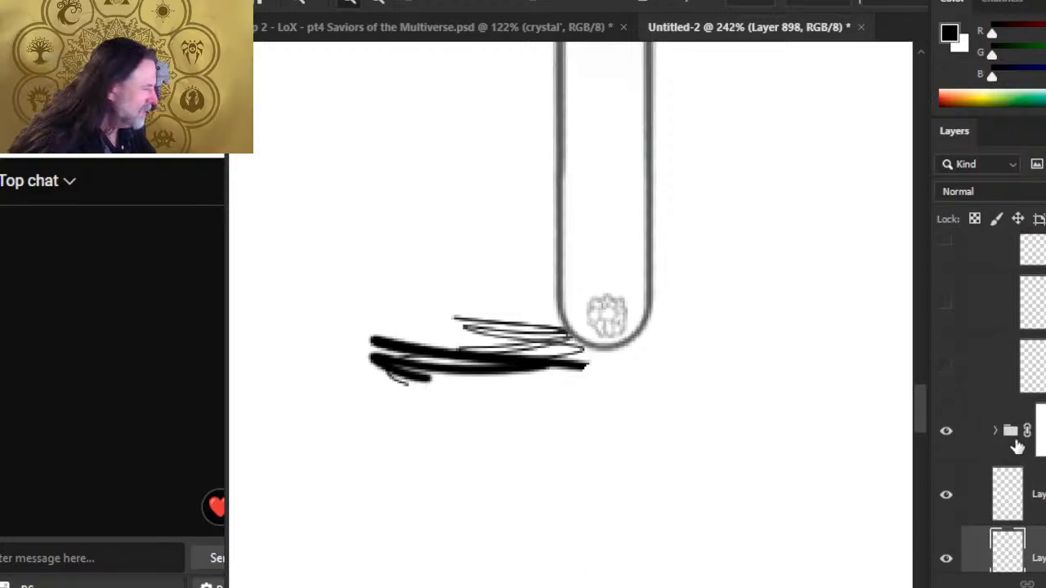
# Step: Identify what the first group's second layer and the masked group contain by hiding and reshowing each one
pyautogui.scroll(4, 977, 294)
pyautogui.moveTo(804, 270); pyautogui.dragTo(701, 269)
pyautogui.moveTo(833, 157); pyautogui.dragTo(726, 412)
pyautogui.moveTo(669, 227); pyautogui.dragTo(579, 244)
pyautogui.click(946, 382)
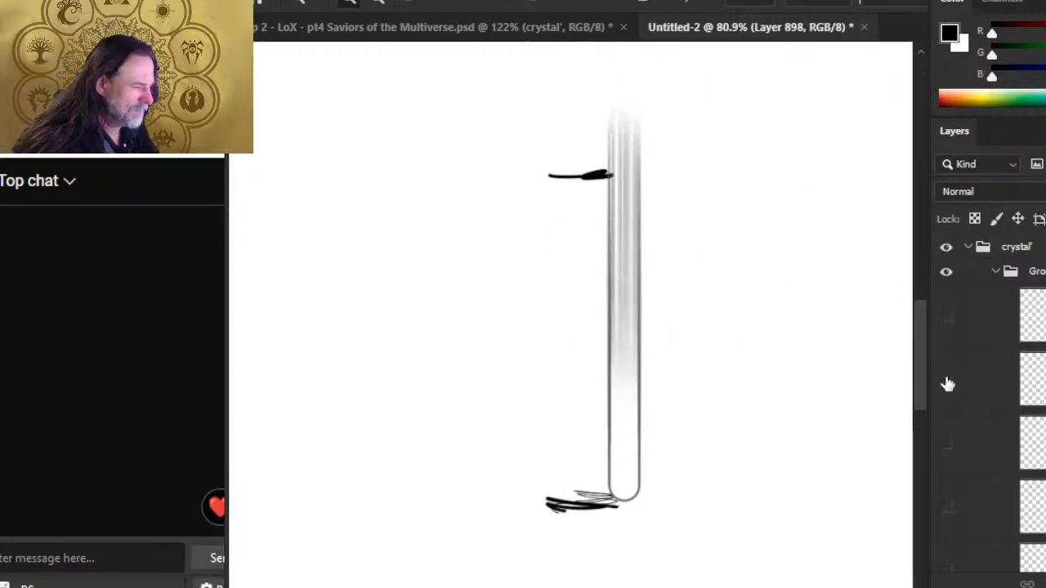
pyautogui.click(946, 384)
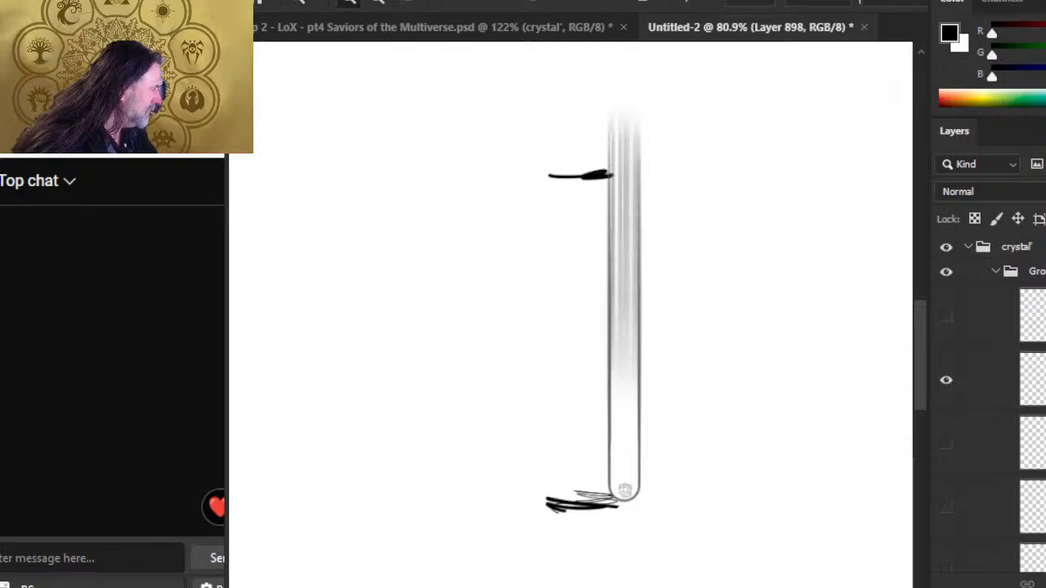
pyautogui.scroll(-10, 988, 408)
pyautogui.scroll(10, 988, 408)
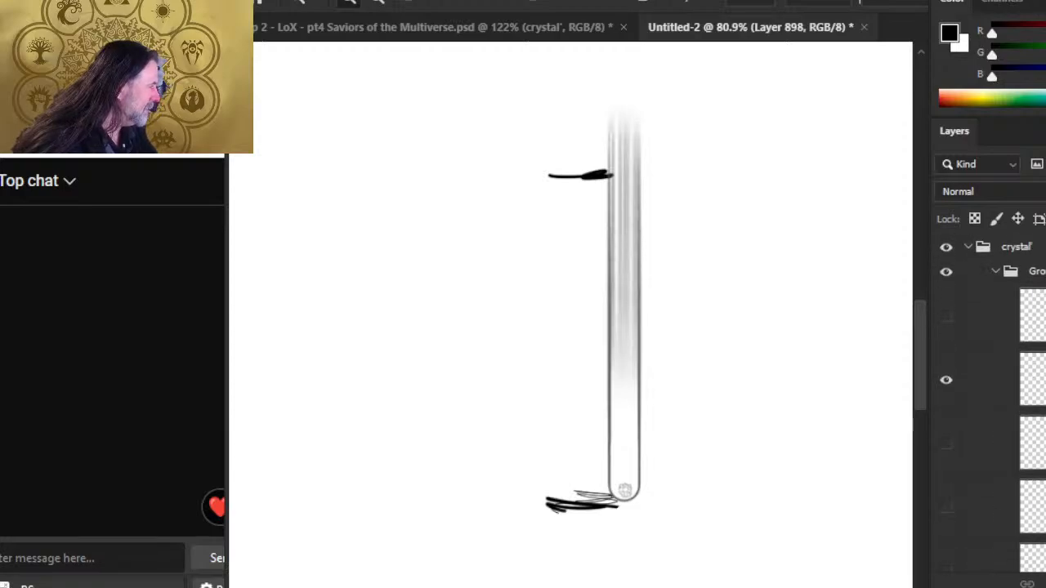
pyautogui.scroll(-10, 988, 409)
pyautogui.click(945, 424)
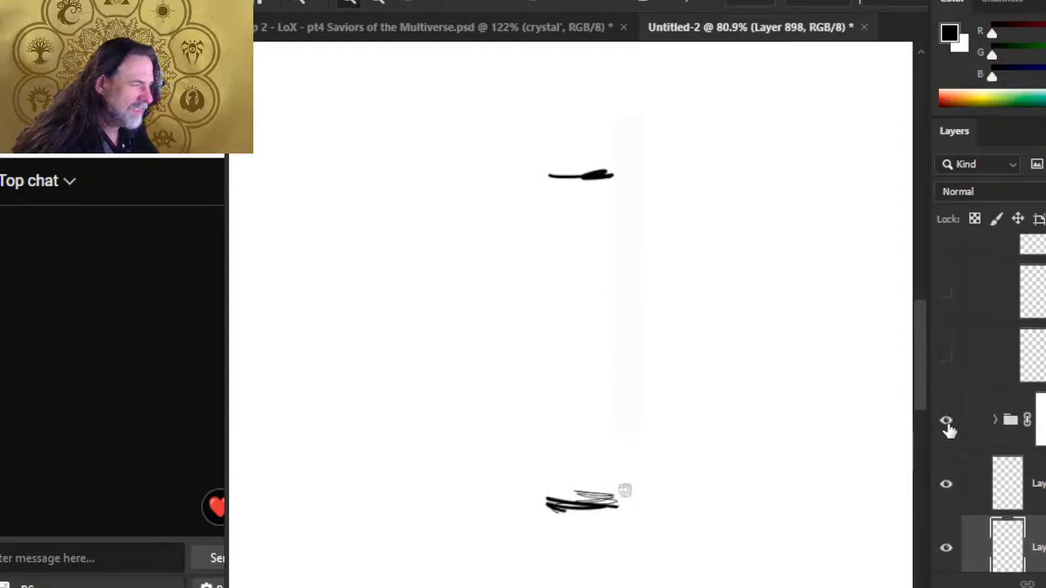
pyautogui.click(945, 424)
# Step: Move the masked column group into the first group, directly below its second layer, and duplicate it within the same document
pyautogui.click(975, 291)
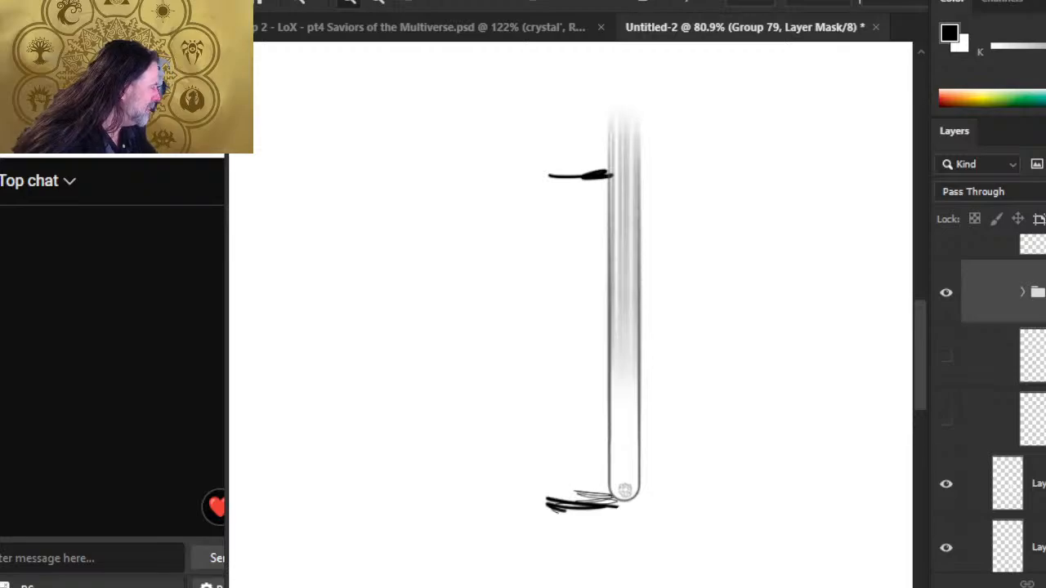
pyautogui.scroll(5, 996, 457)
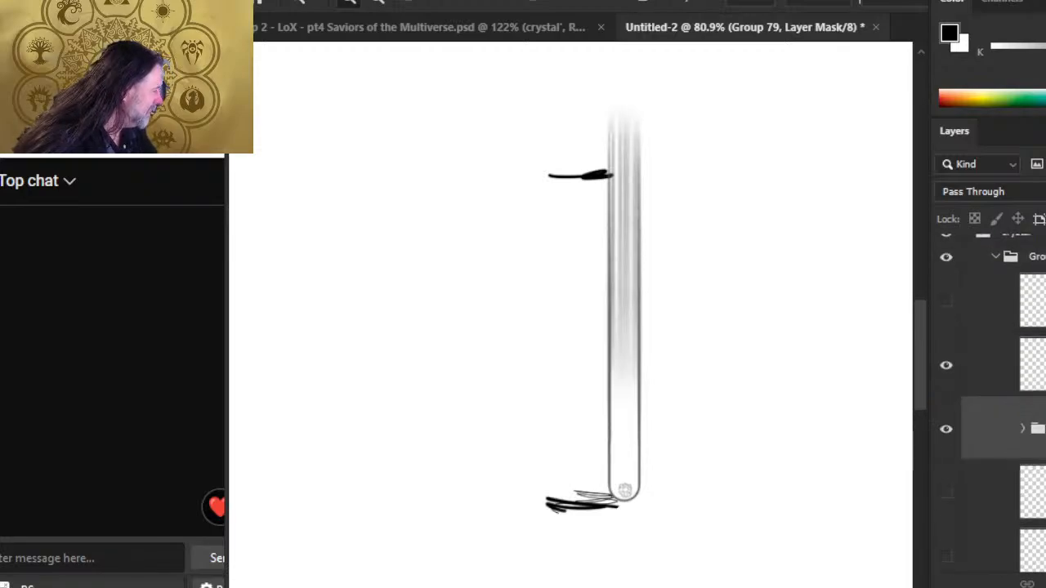
pyautogui.rightClick(980, 429)
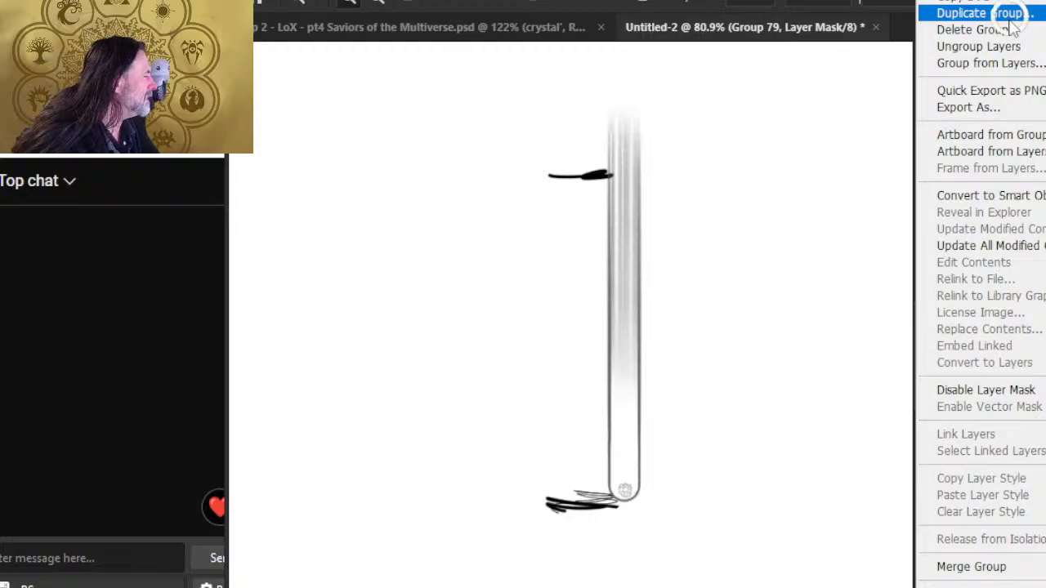
pyautogui.click(981, 13)
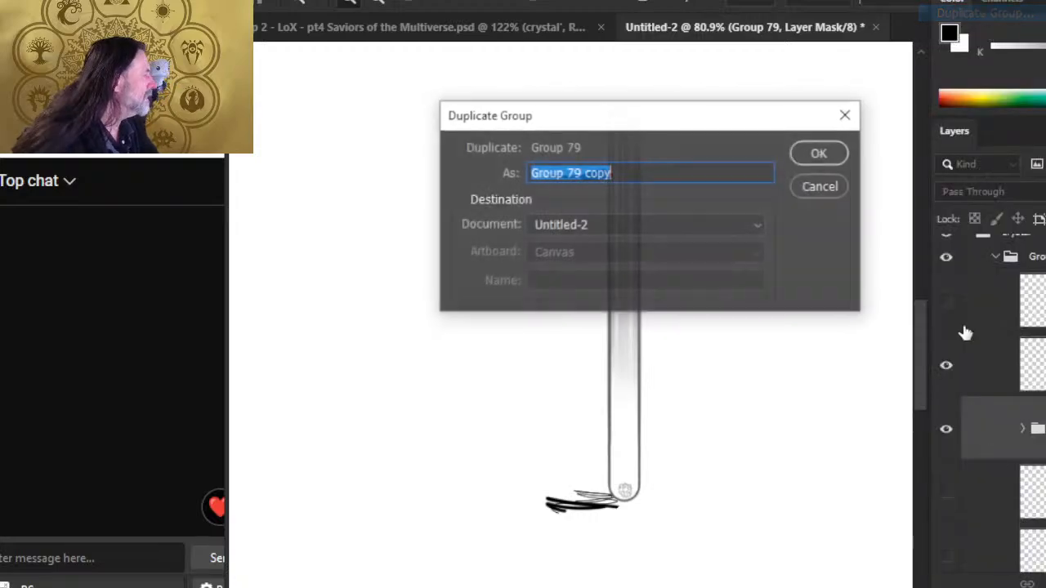
pyautogui.press('Return')
# Step: Merge the duplicated column group into a single layer, hide the original masked group, and check the merged layer by hiding and reshowing it
pyautogui.rightClick(996, 451)
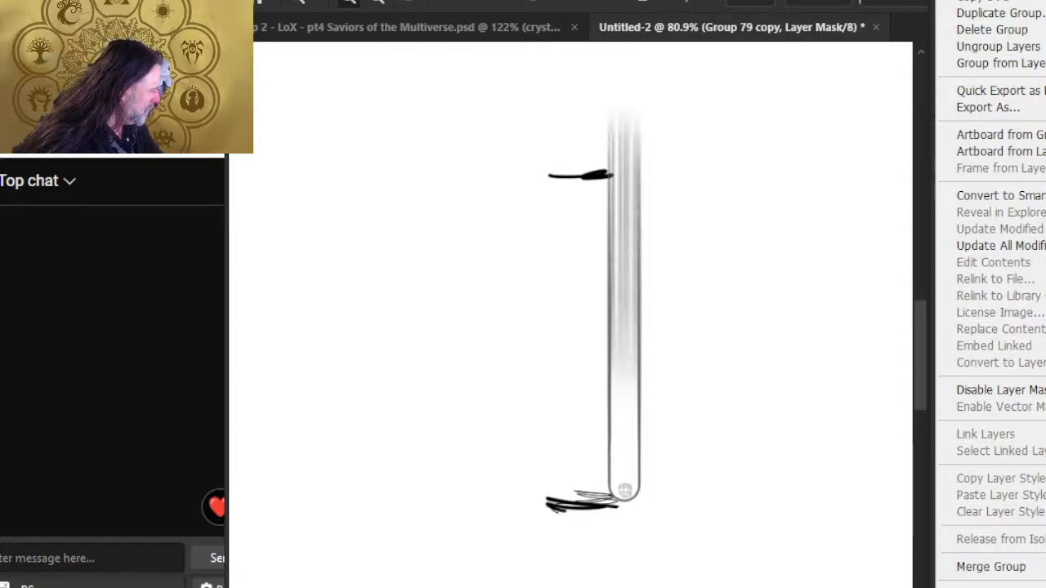
pyautogui.press('Escape')
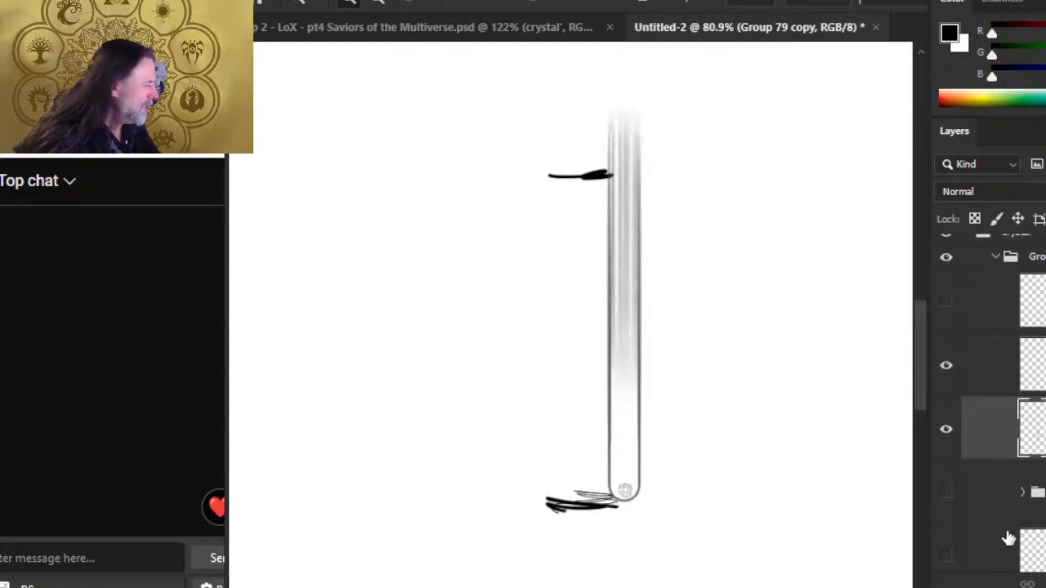
pyautogui.click(946, 428)
pyautogui.click(946, 429)
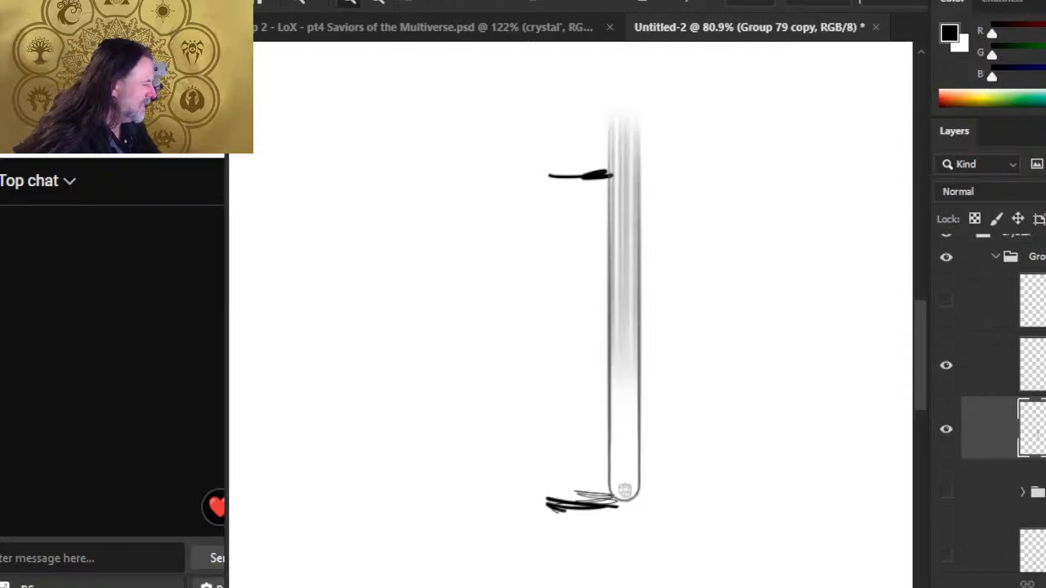
# Step: Clone the shaded column straight upward on the merged layer with a size 90 brush until it extends past the top mark
pyautogui.moveTo(708, 323); pyautogui.dragTo(740, 467)
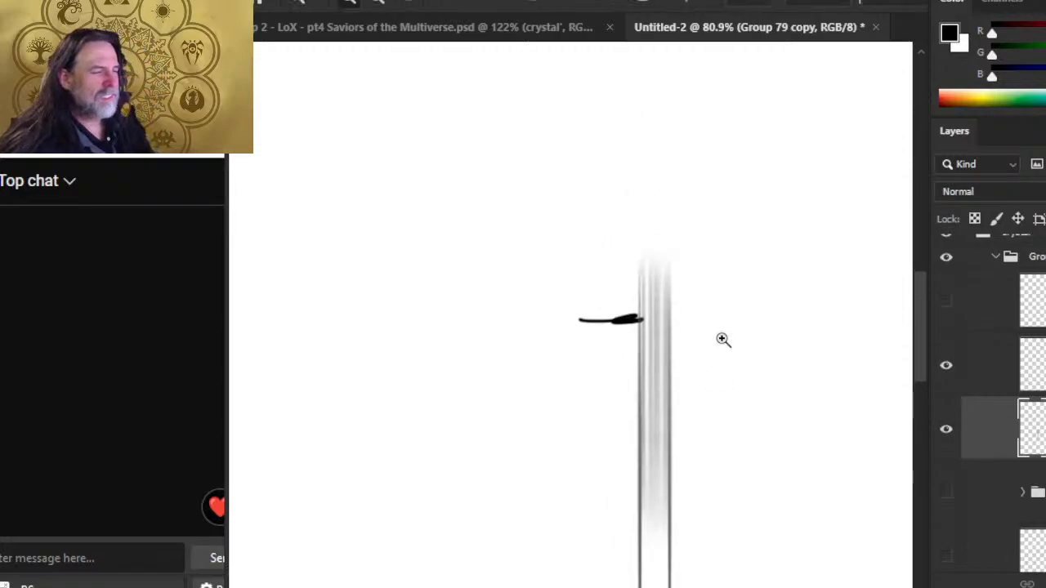
pyautogui.moveTo(721, 338); pyautogui.dragTo(620, 357)
pyautogui.press('b')
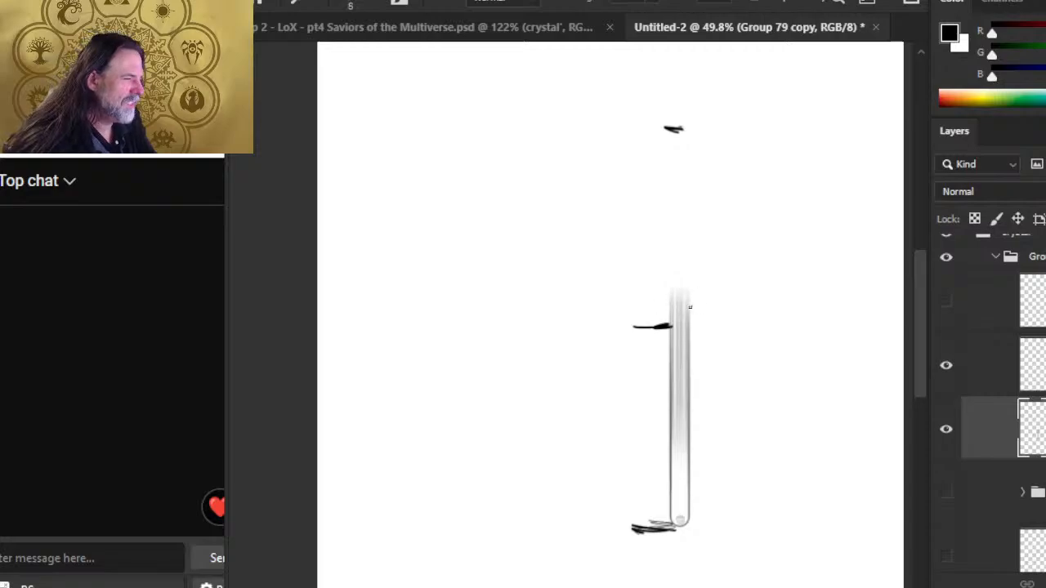
pyautogui.moveTo(689, 307); pyautogui.dragTo(683, 314)
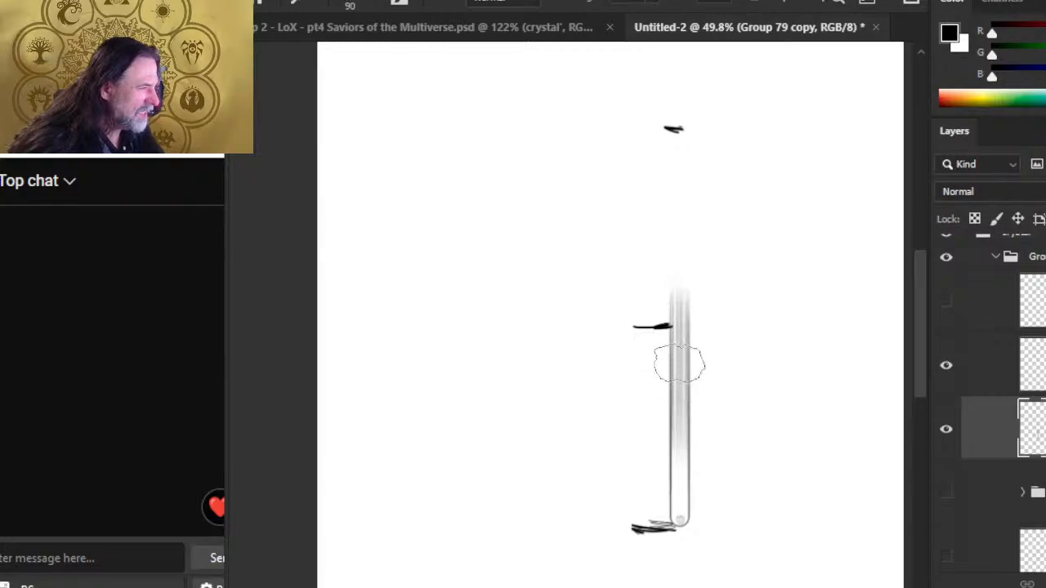
pyautogui.keyDown('shift'); pyautogui.click(668, 129); pyautogui.keyUp('shift')
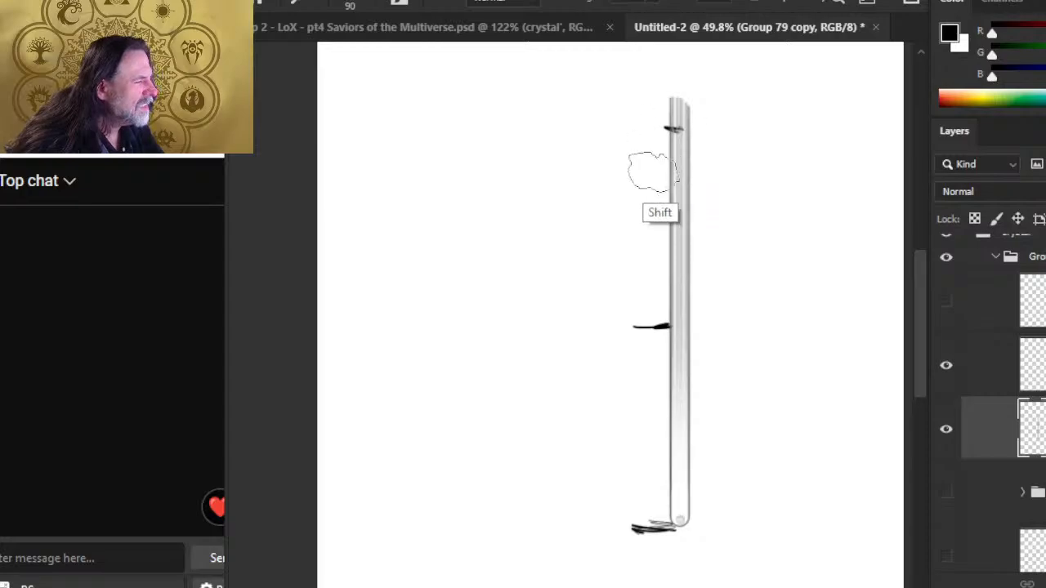
pyautogui.moveTo(677, 450); pyautogui.dragTo(681, 108)
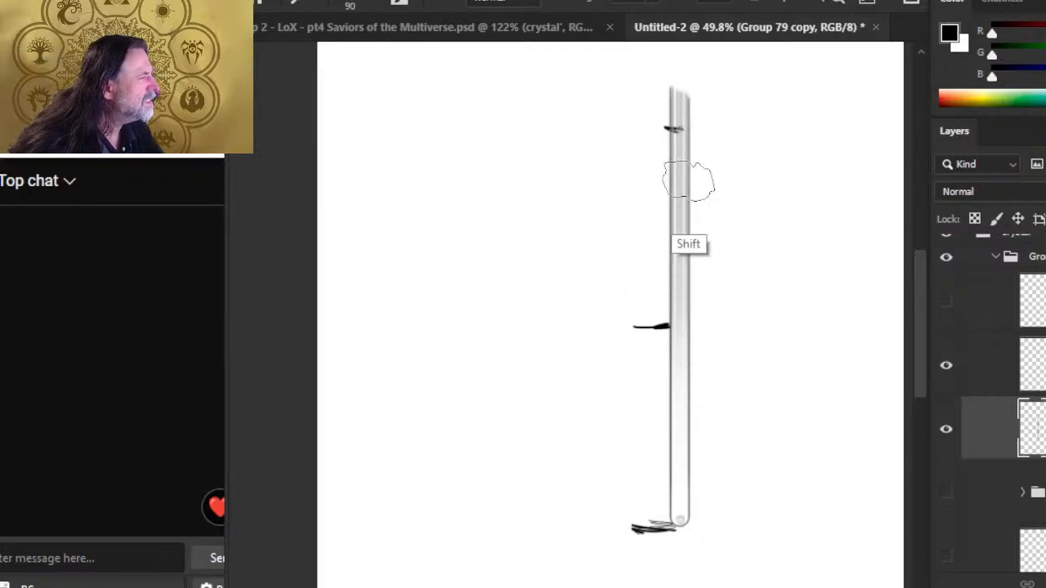
pyautogui.moveTo(683, 453)
pyautogui.mouseDown()
pyautogui.moveTo(684, 151)
pyautogui.moveTo(691, 158)
pyautogui.moveTo(680, 112)
pyautogui.mouseUp()
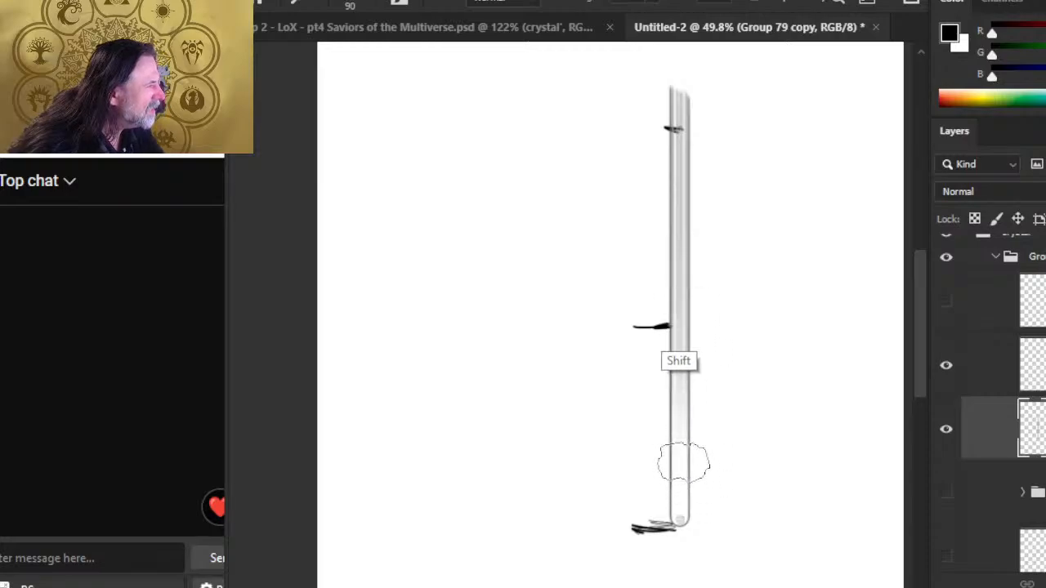
# Step: Erase the uneven upper end of the extended column above the top mark with a size 90 eraser
pyautogui.press('z')
pyautogui.moveTo(681, 224); pyautogui.dragTo(683, 352)
pyautogui.moveTo(822, 282); pyautogui.dragTo(682, 197)
pyautogui.press('e')
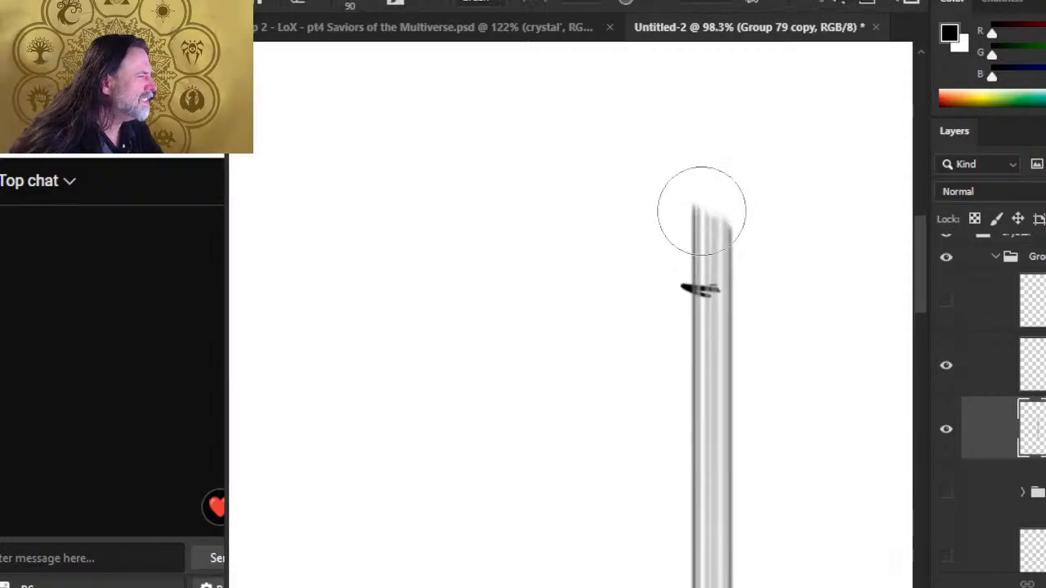
# Step: Show the bottom layer of the first group and both grid layers
pyautogui.click(948, 309)
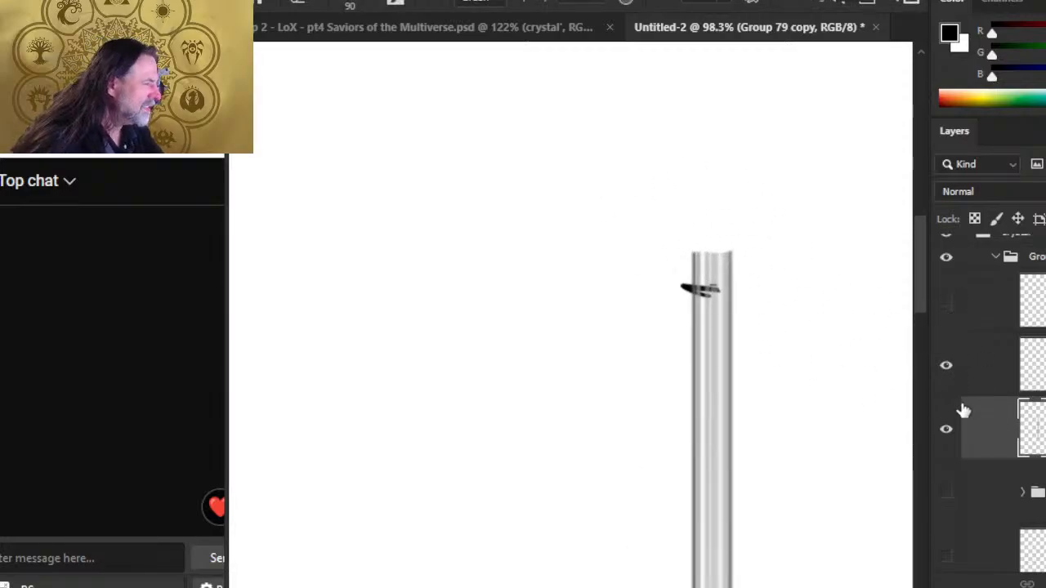
pyautogui.click(948, 493)
pyautogui.click(947, 557)
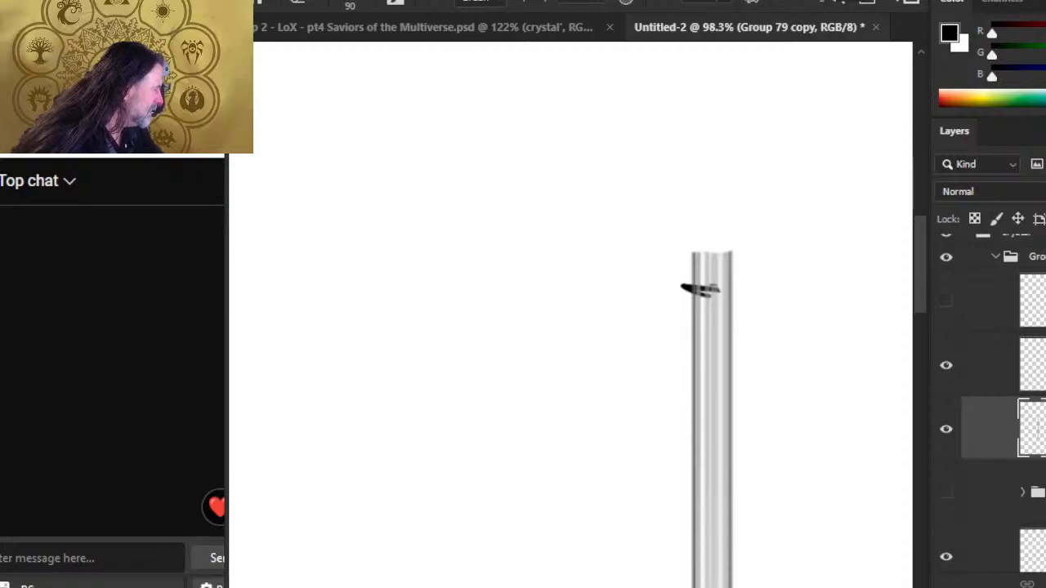
pyautogui.scroll(-3, 980, 368)
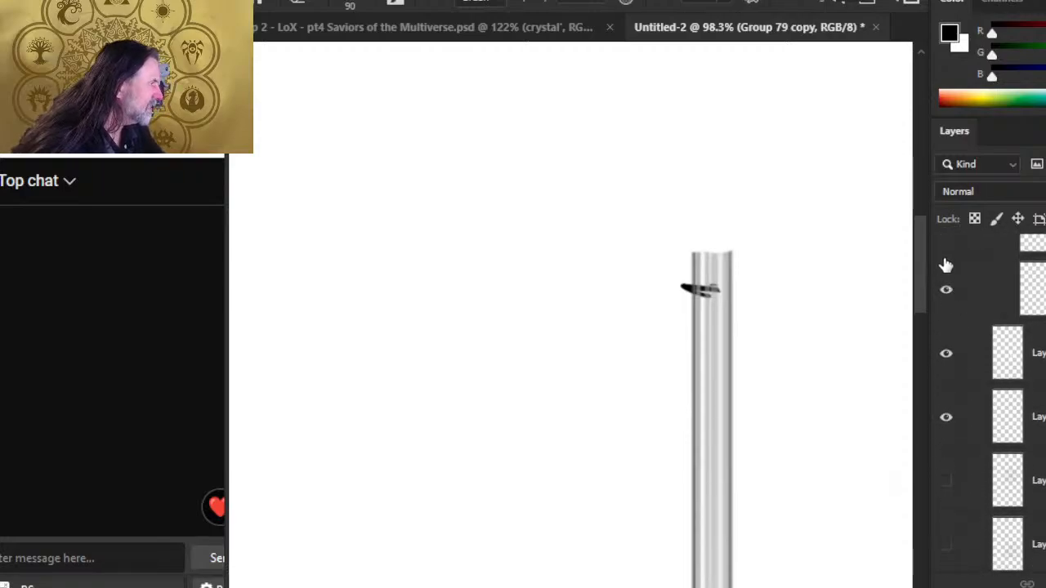
pyautogui.click(947, 482)
pyautogui.click(948, 546)
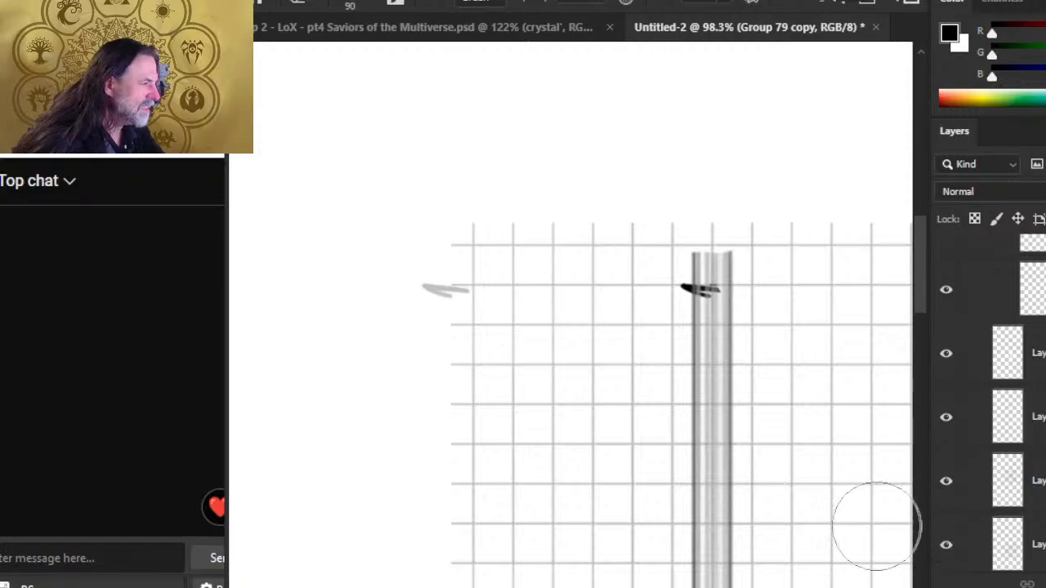
# Step: Trim the column's upper end straight along the grid line at the top mark with the Eraser
pyautogui.scroll(3, 997, 392)
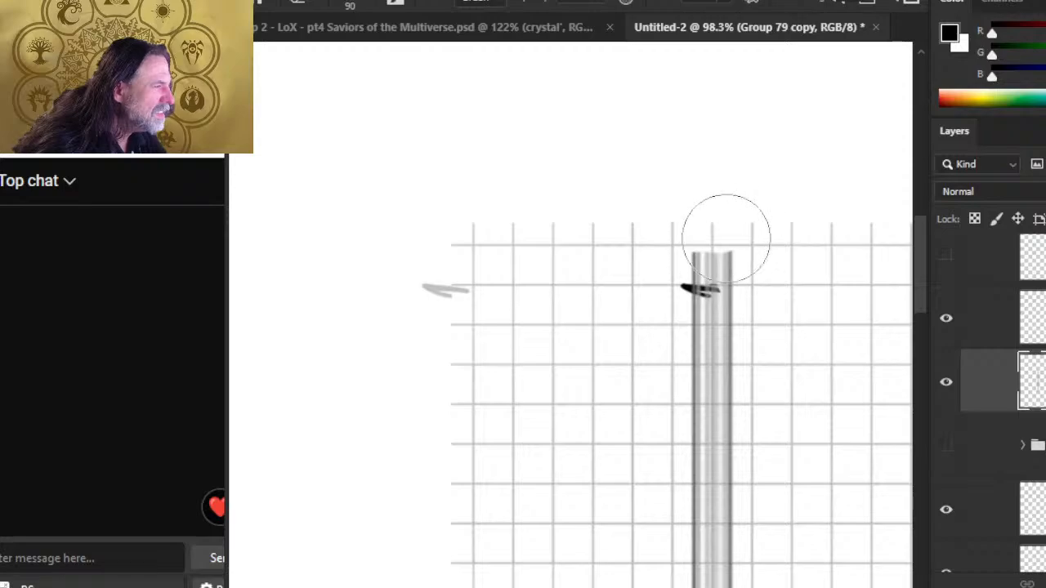
pyautogui.hotkey('ctrl', 'z')
pyautogui.press('shift')
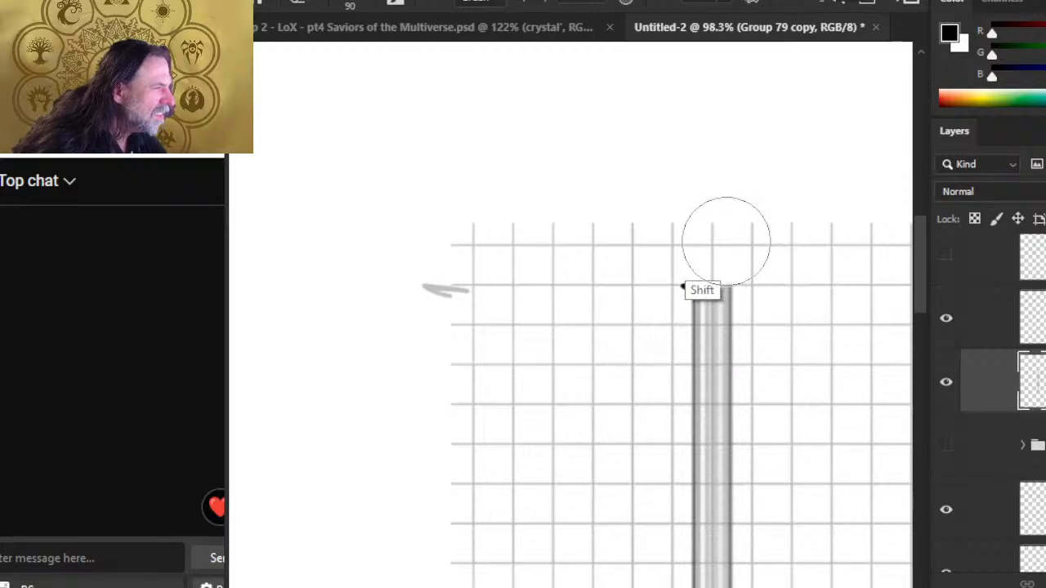
pyautogui.moveTo(682, 287); pyautogui.dragTo(719, 292)
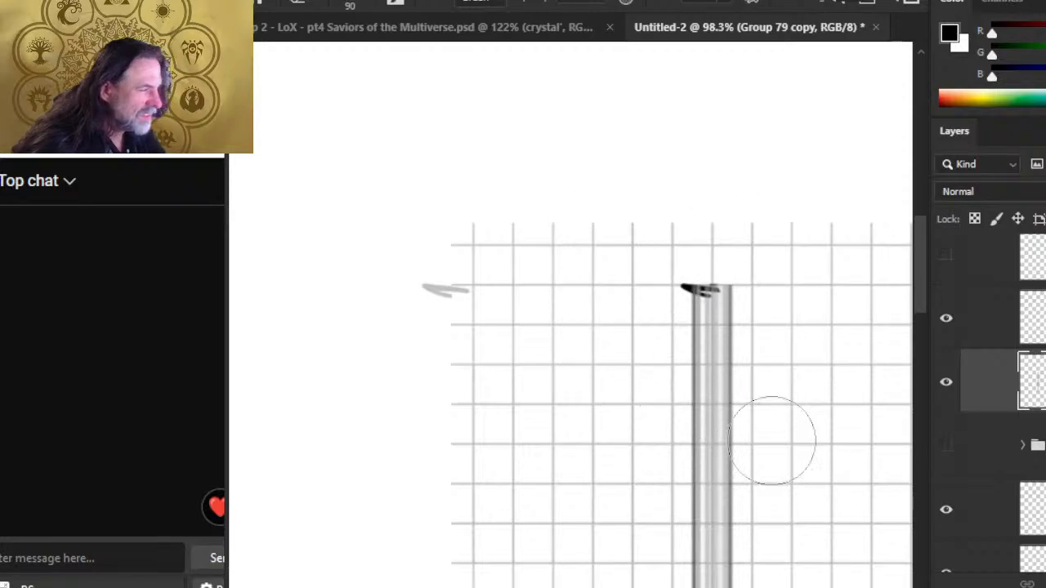
# Step: Confirm that the layer above the merged column holds the small crystal cluster by hiding and reshowing it
pyautogui.scroll(-5, 772, 441)
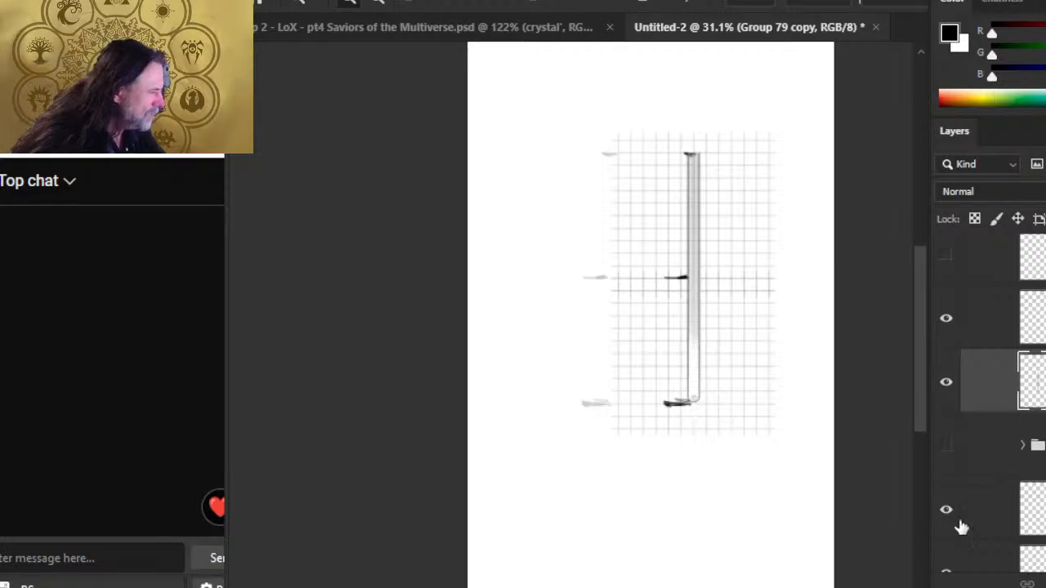
pyautogui.click(946, 319)
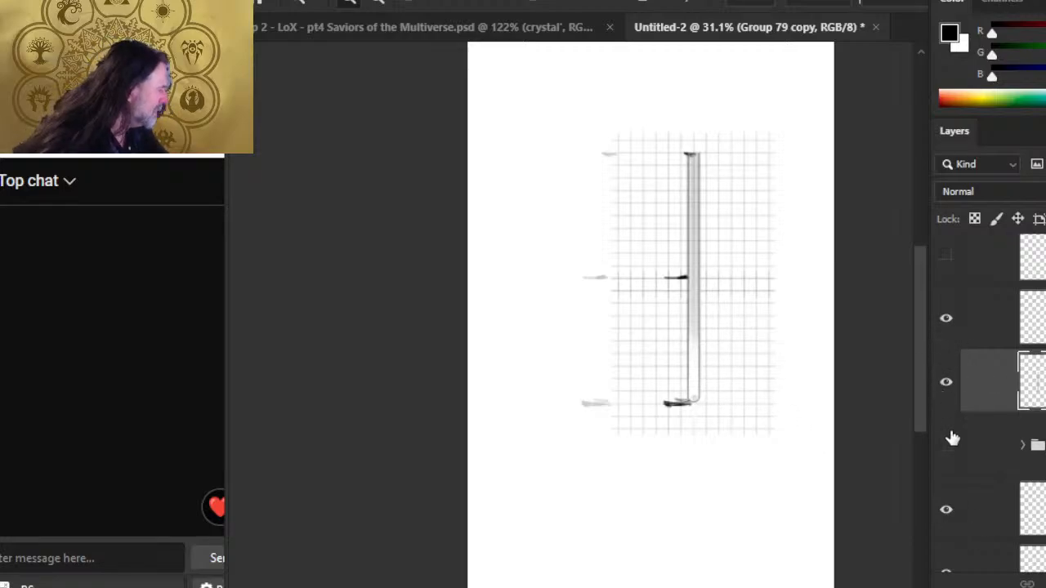
pyautogui.click(952, 327)
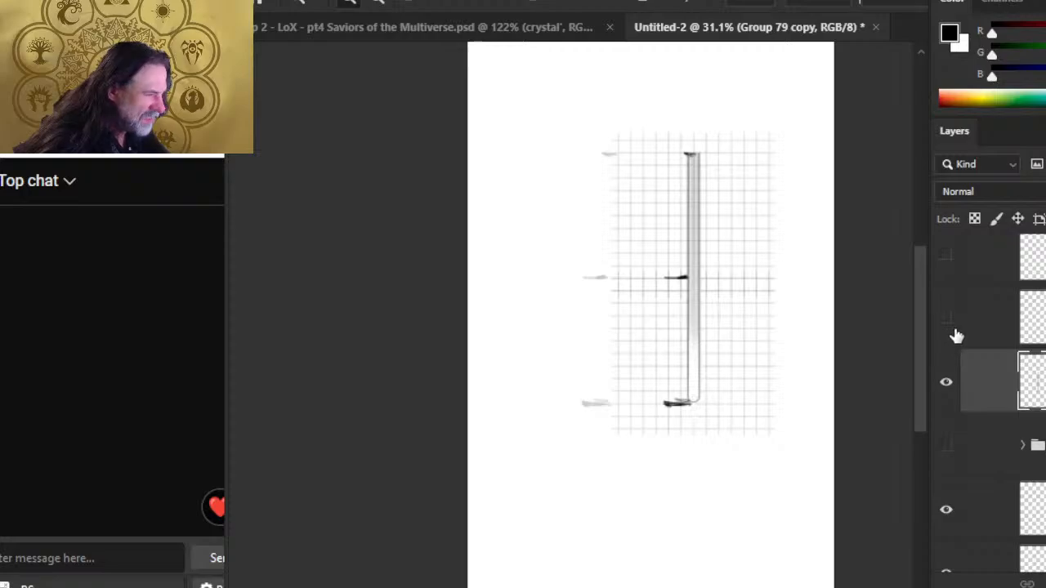
pyautogui.click(947, 320)
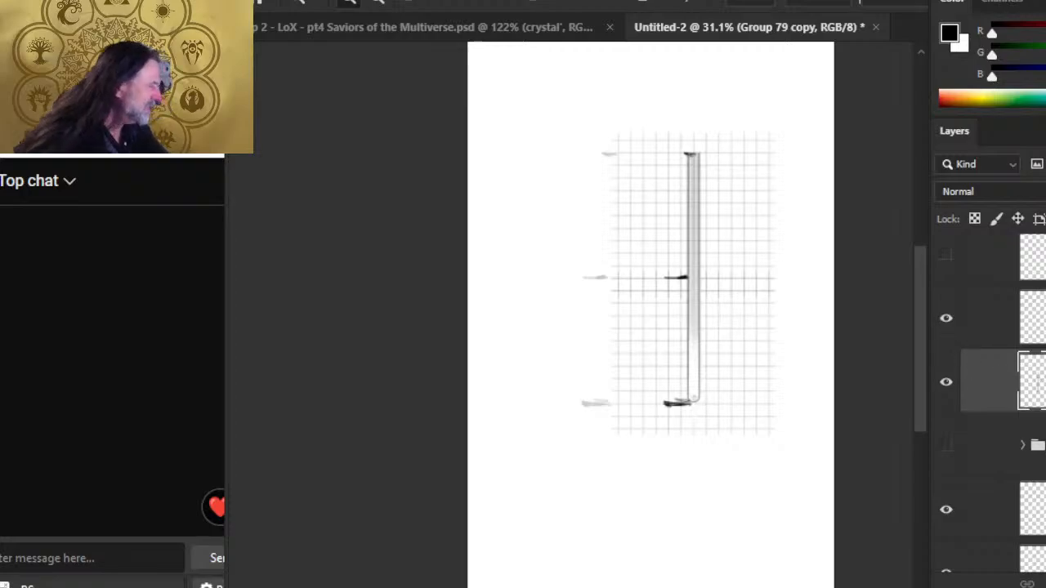
# Step: Select the crystal cluster layer with the merged column layer and move both out of the inner group to the top of crystal'
pyautogui.keyDown('shift'); pyautogui.click(993, 318); pyautogui.keyUp('shift')
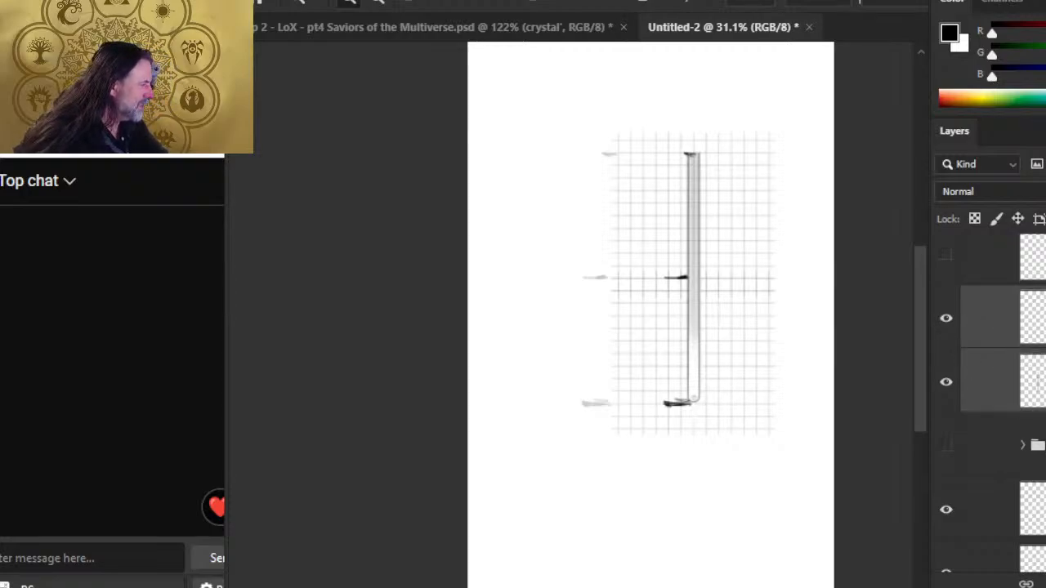
pyautogui.scroll(2, 990, 404)
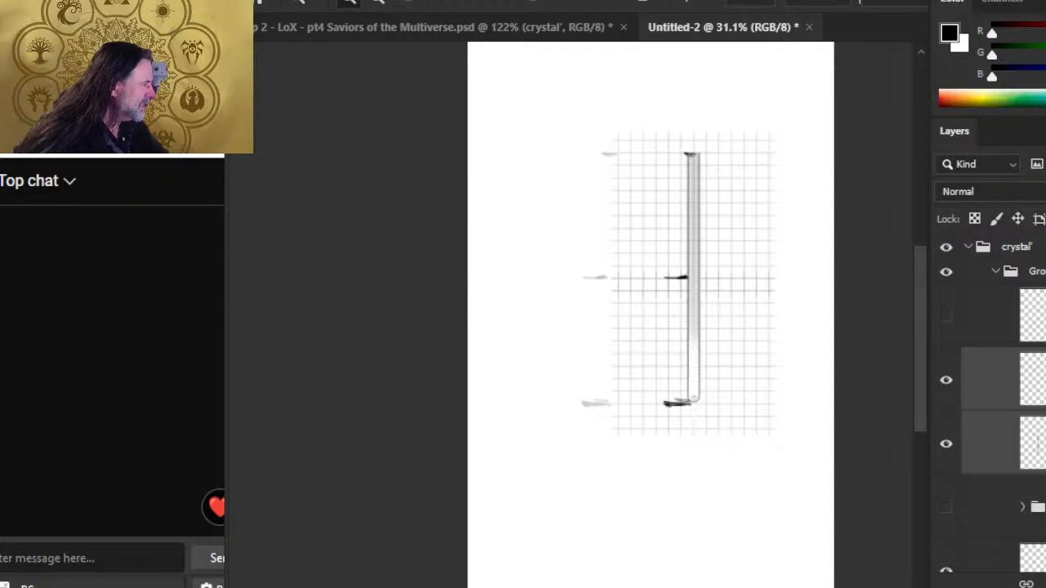
pyautogui.moveTo(1032, 380); pyautogui.dragTo(1032, 260)
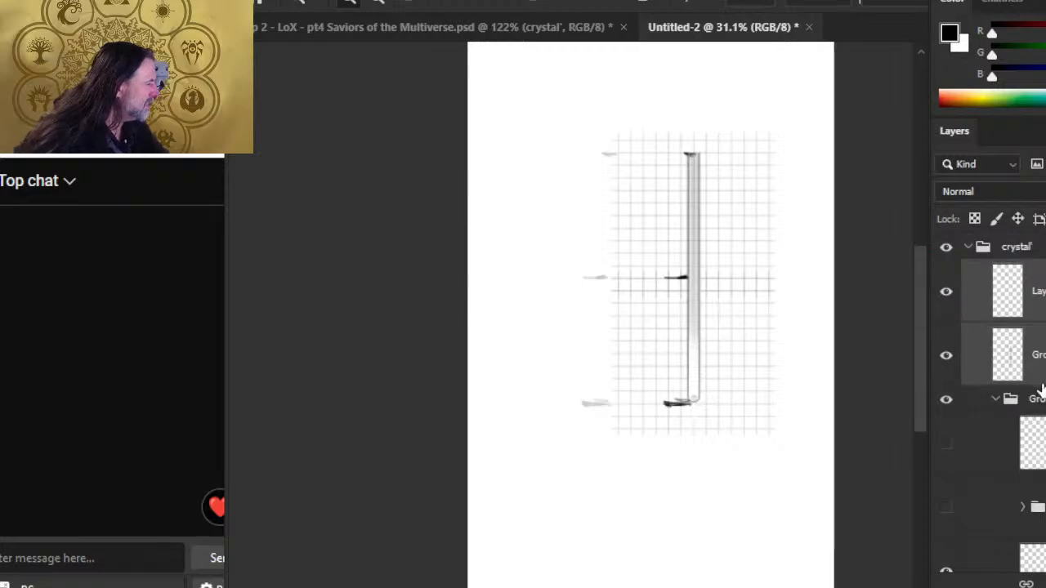
# Step: Examine how the column's rounded lower end lines up with the bottom mark and the grid line
pyautogui.moveTo(686, 388); pyautogui.dragTo(836, 408)
pyautogui.moveTo(829, 525); pyautogui.dragTo(770, 398)
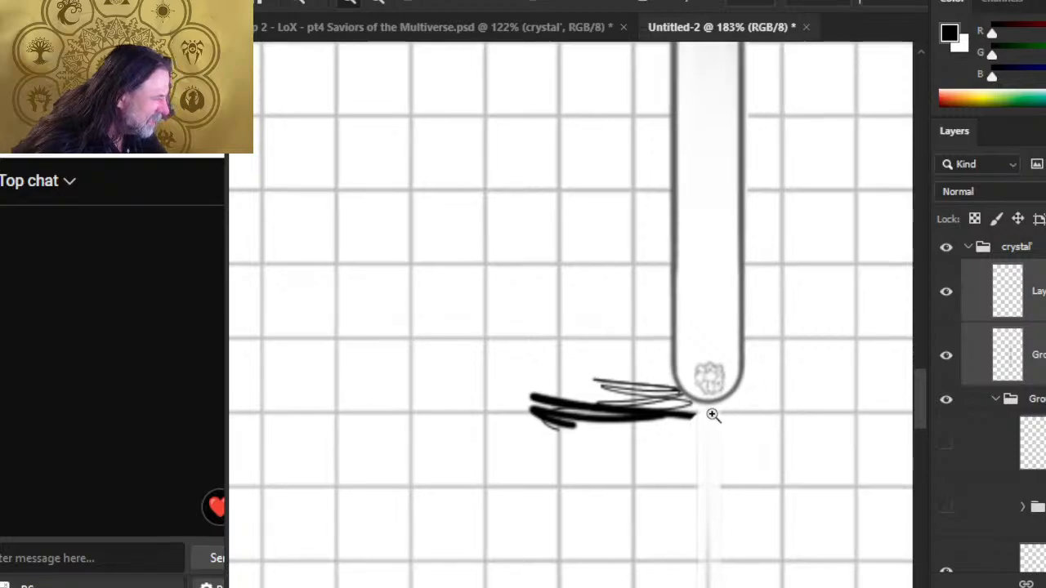
pyautogui.moveTo(712, 416)
pyautogui.mouseDown()
pyautogui.moveTo(845, 397)
pyautogui.moveTo(845, 427)
pyautogui.mouseUp()
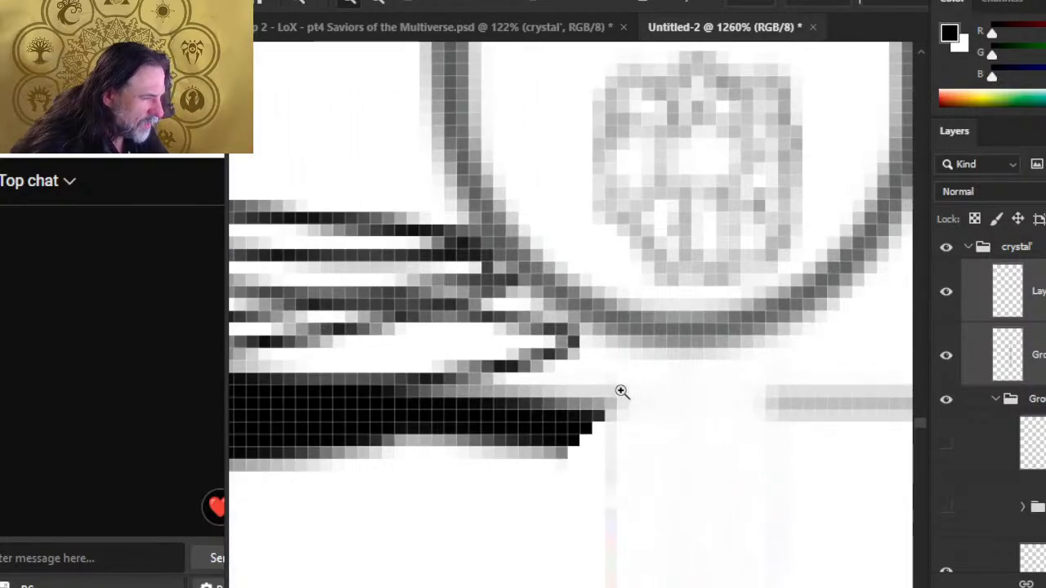
pyautogui.scroll(-4, 755, 430)
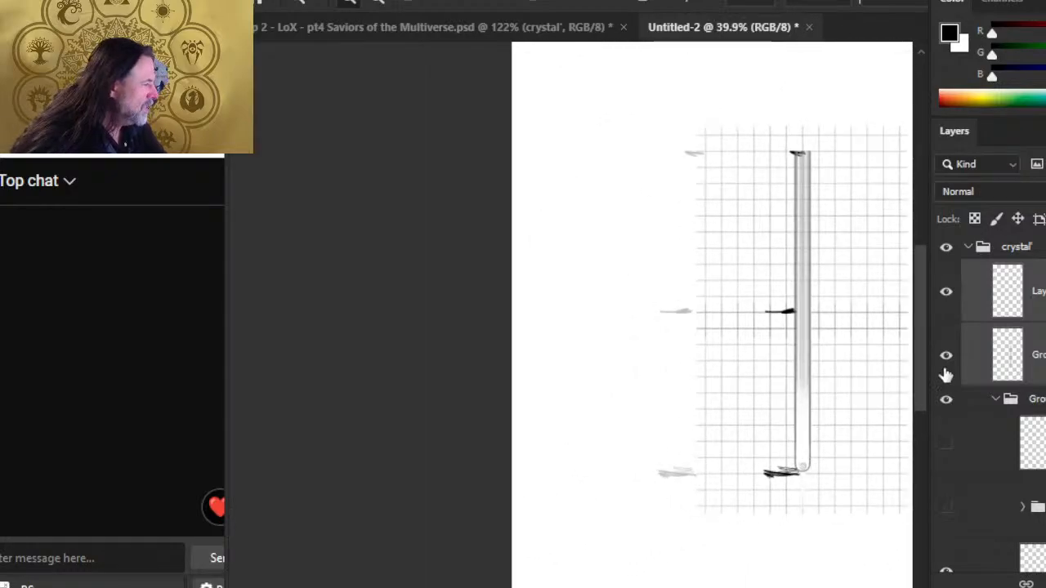
# Step: Duplicate the selected crystal cluster and merged column layers into a new document
pyautogui.rightClick(1033, 296)
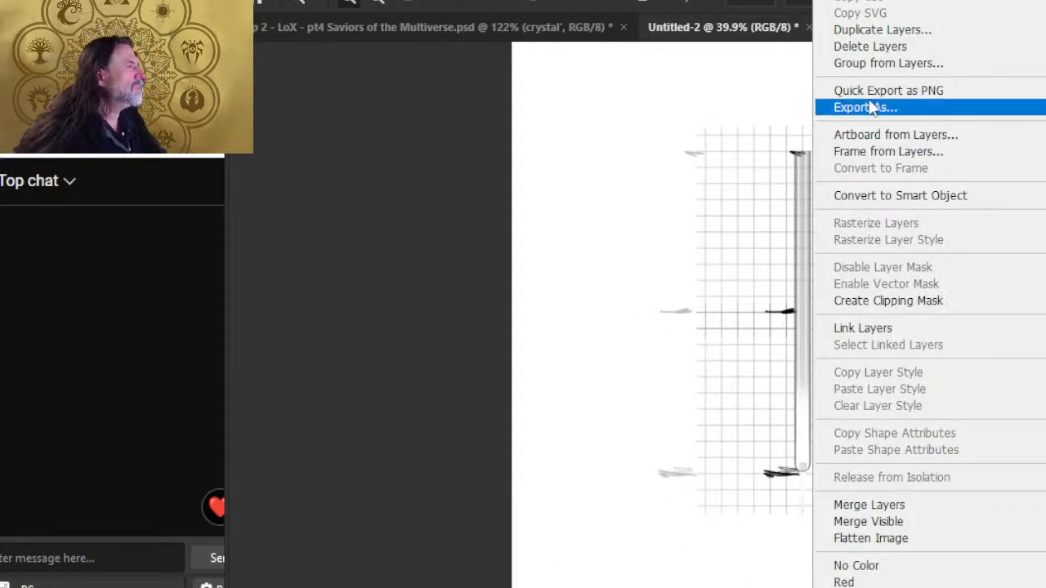
pyautogui.click(928, 38)
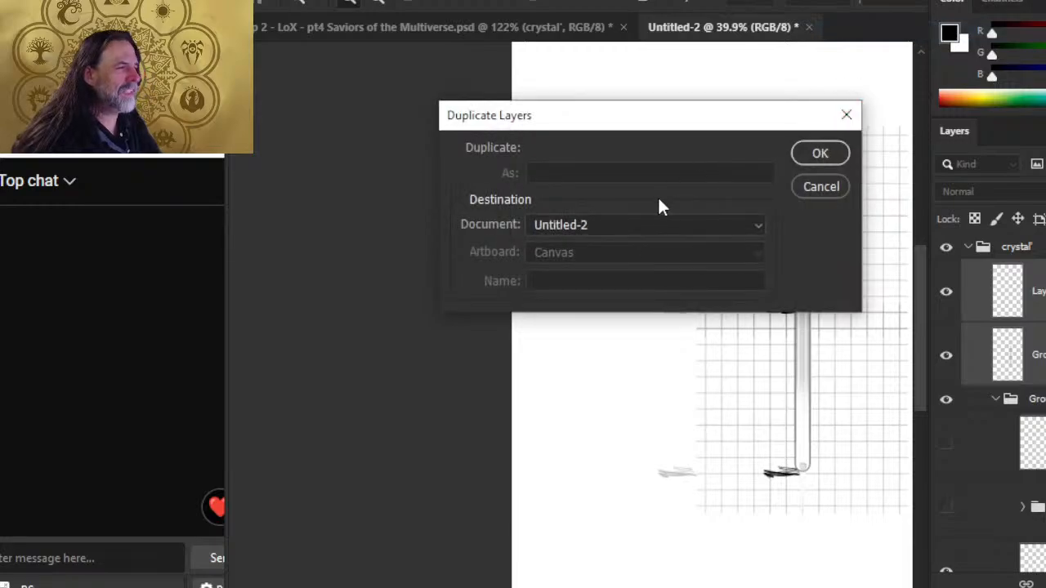
pyautogui.click(656, 224)
pyautogui.click(645, 278)
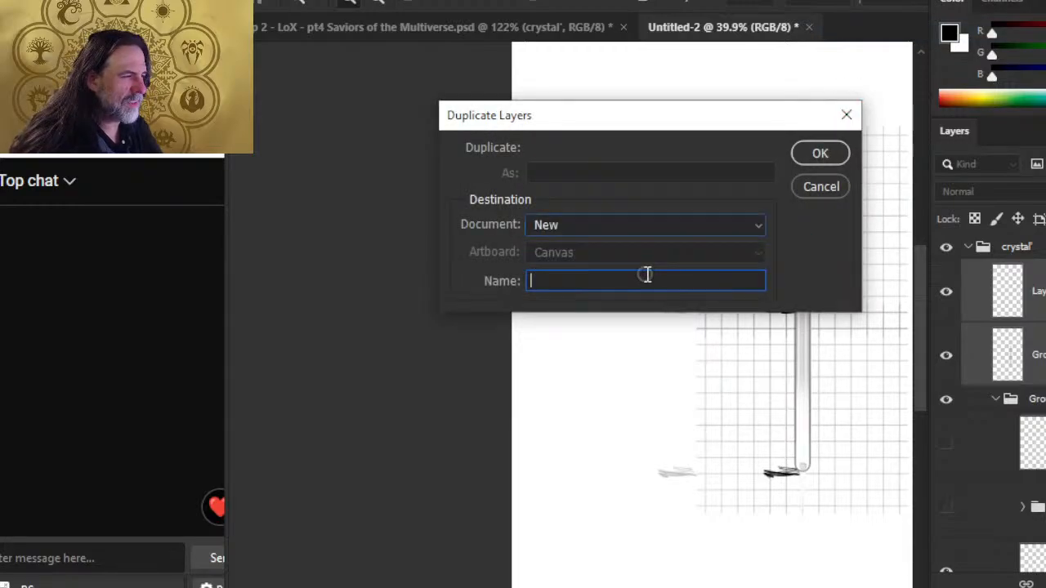
pyautogui.click(809, 155)
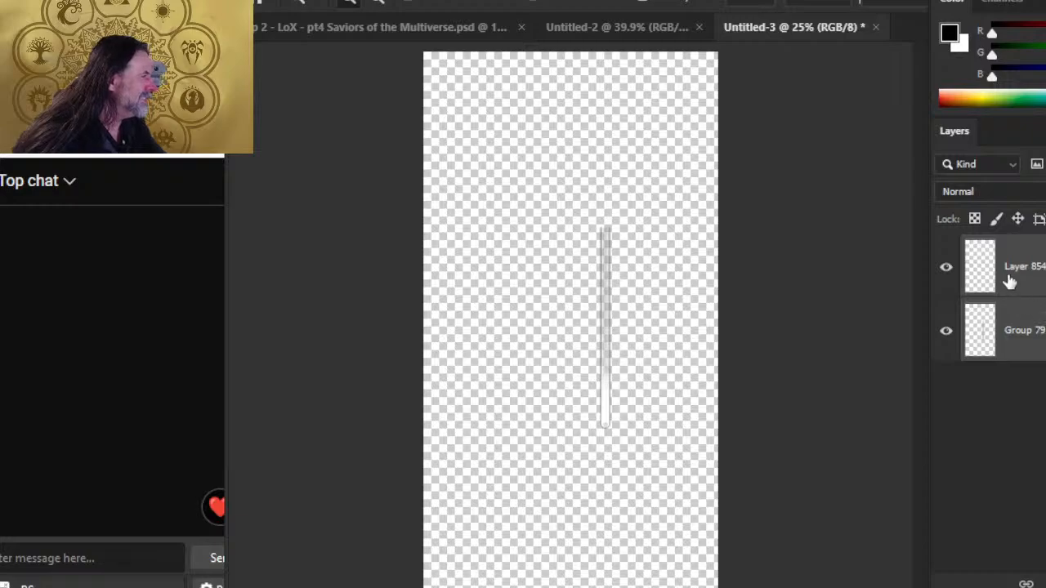
# Step: Load the merged column layer's outline as a selection and crop the new document to it
pyautogui.click(980, 288)
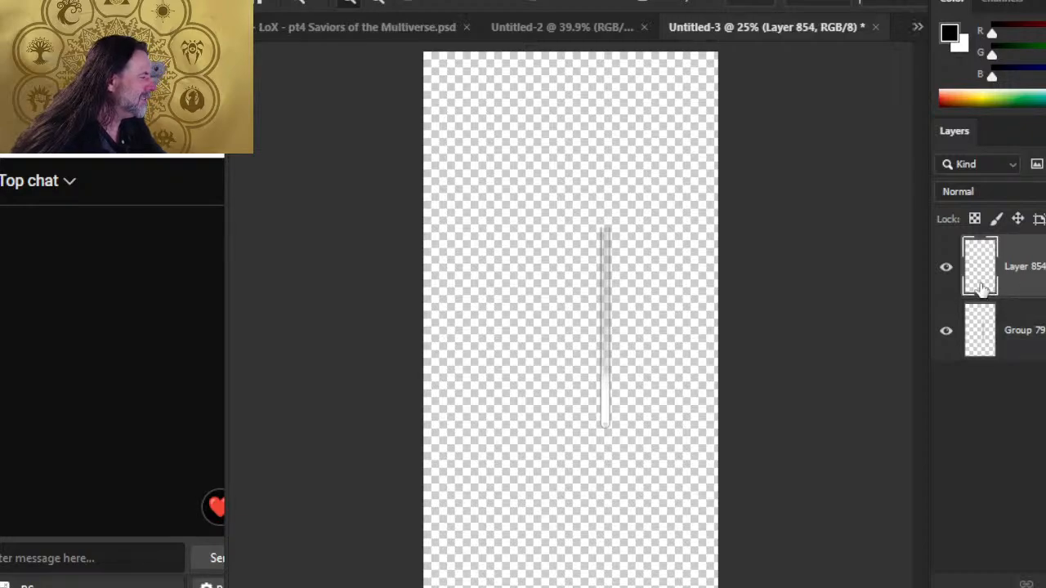
pyautogui.click(946, 342)
pyautogui.click(946, 341)
pyautogui.click(956, 335)
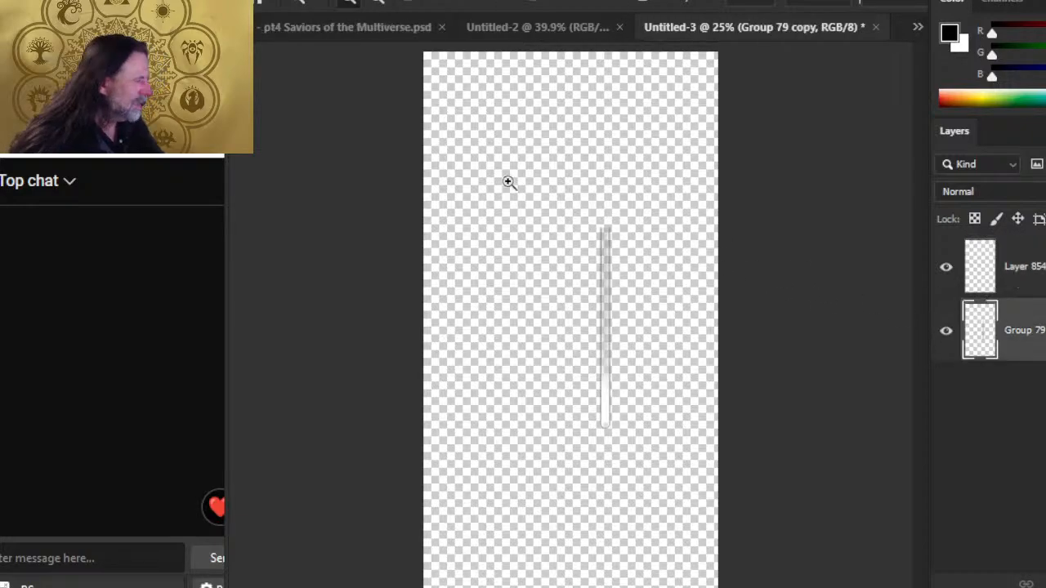
pyautogui.click(336, 0)
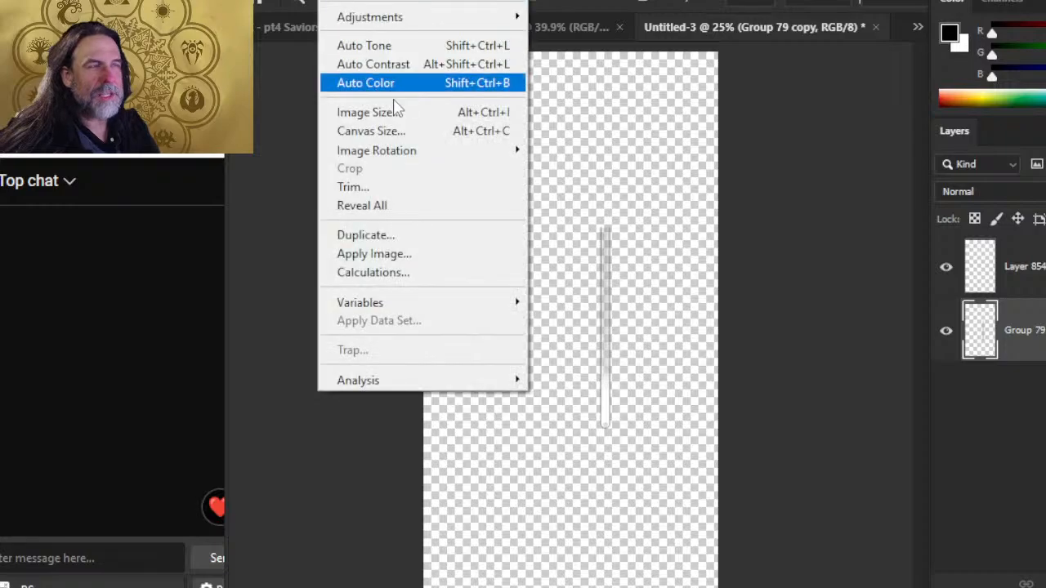
pyautogui.click(981, 330)
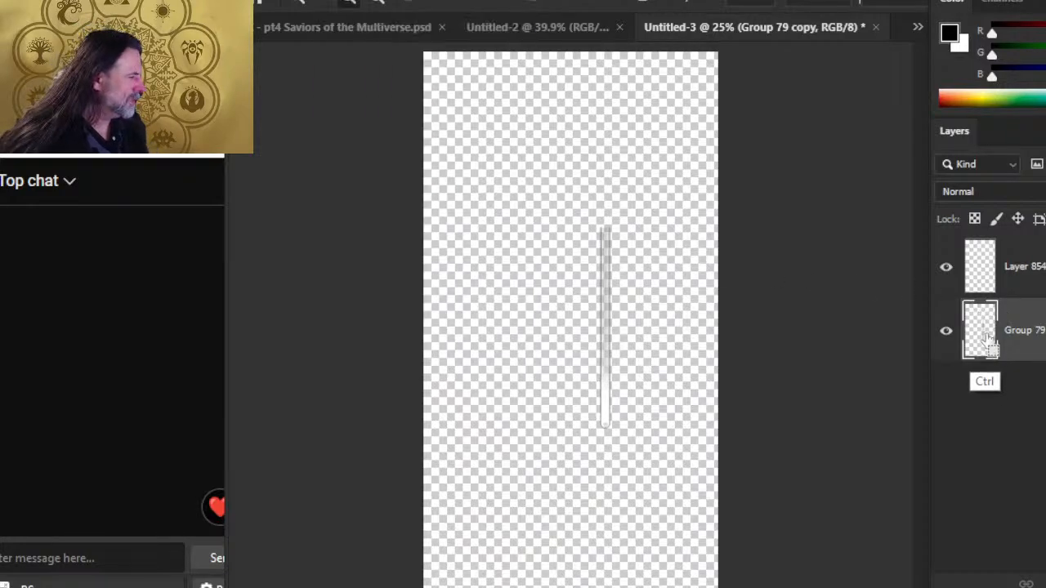
pyautogui.keyDown('ctrl'); pyautogui.click(980, 330); pyautogui.keyUp('ctrl')
pyautogui.click(336, 1)
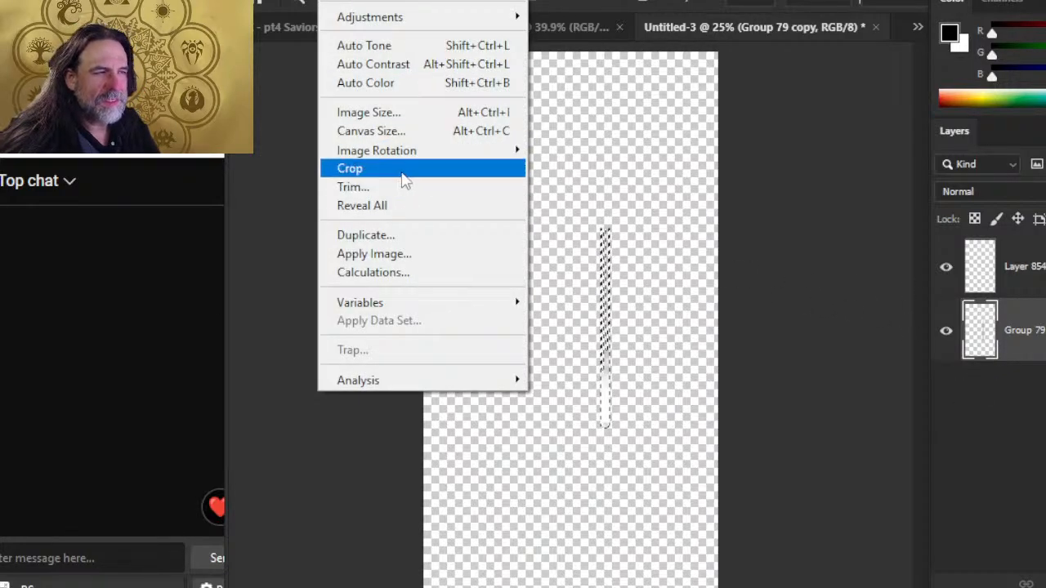
pyautogui.click(398, 173)
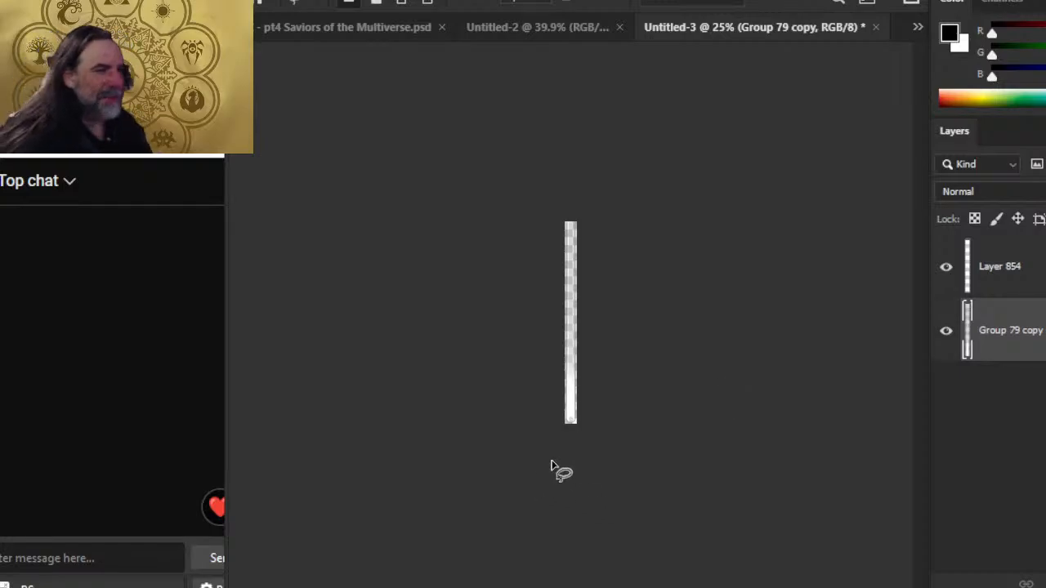
# Step: Switch to the Chrome window showing the live stream's YouTube page
pyautogui.hotkey('alt', 'Tab')
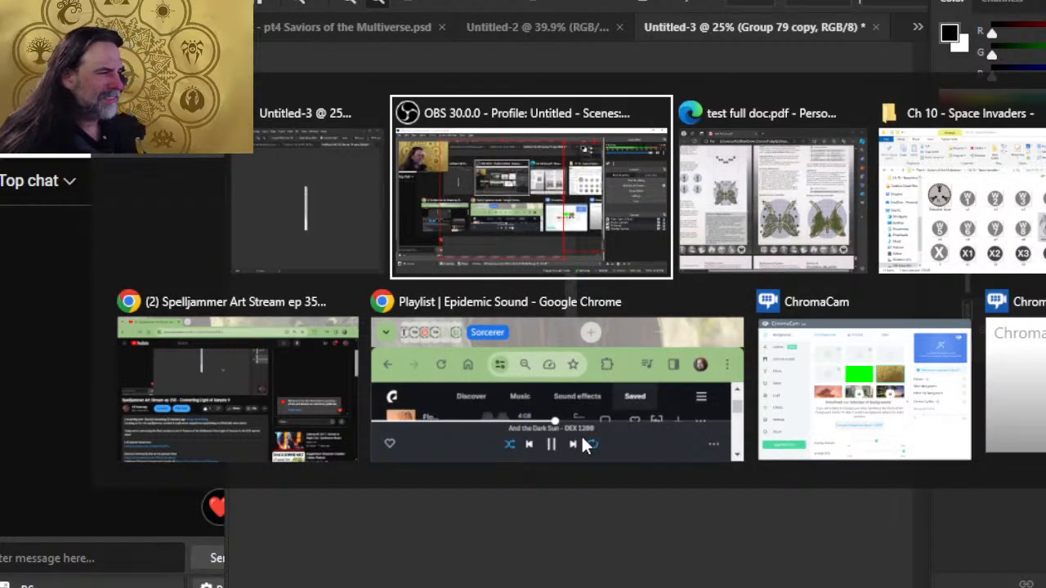
pyautogui.hotkey('alt', 'Tab')
pyautogui.hotkey('alt', 'Tab')
pyautogui.hotkey('alt', 'Tab')
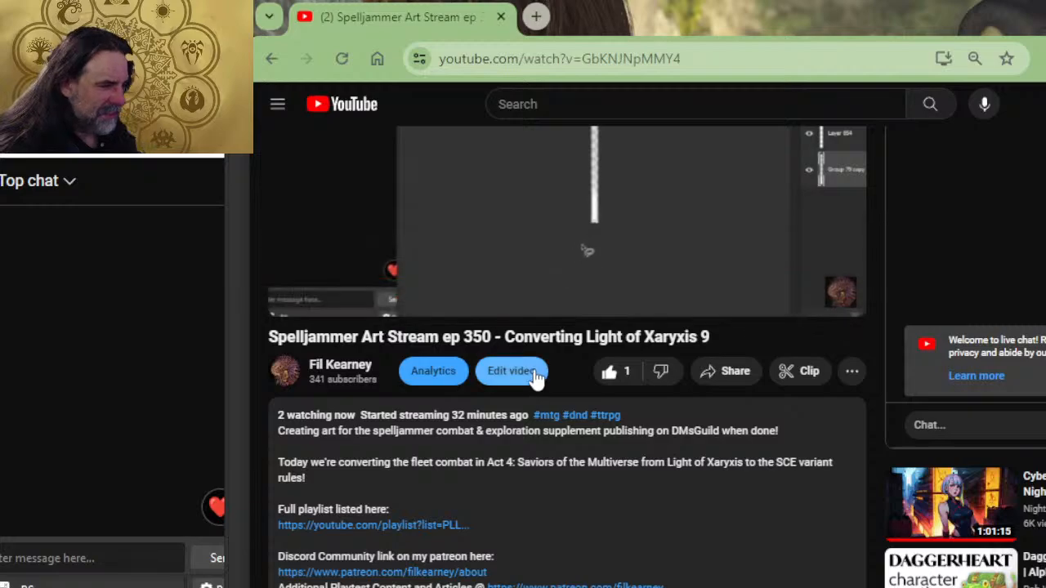
# Step: Switch to Photoshop and add a new empty layer beneath the Group 79 copy layer
pyautogui.moveTo(370, 300)
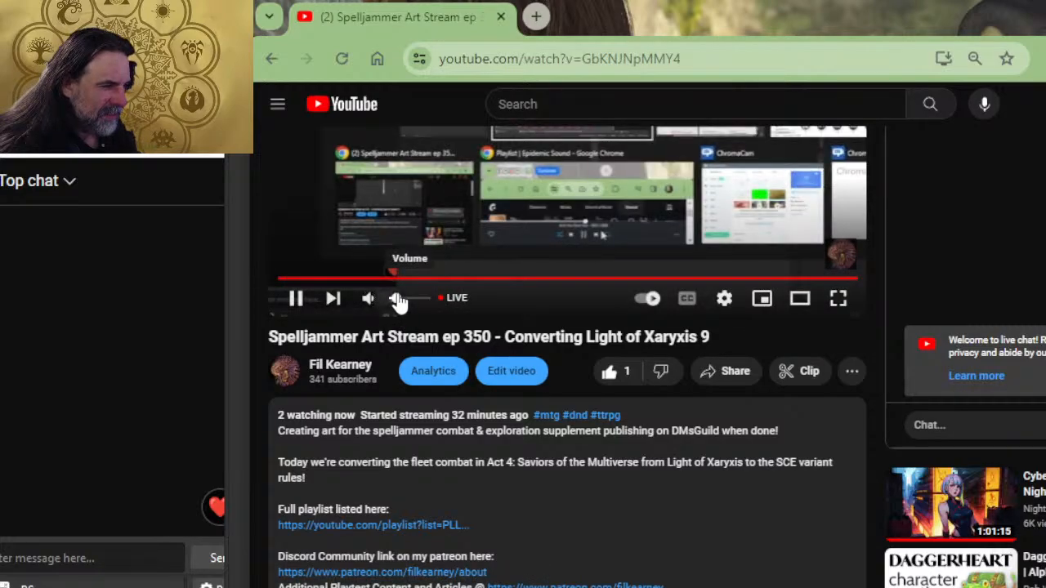
pyautogui.hotkey('alt', 'Tab')
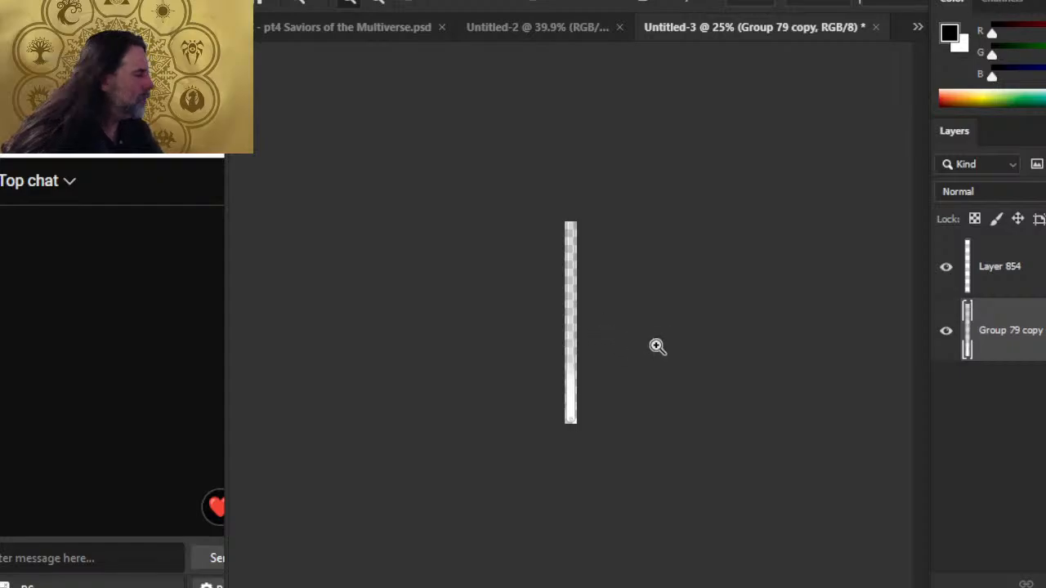
pyautogui.moveTo(589, 295); pyautogui.dragTo(694, 277)
pyautogui.moveTo(562, 345); pyautogui.dragTo(625, 329)
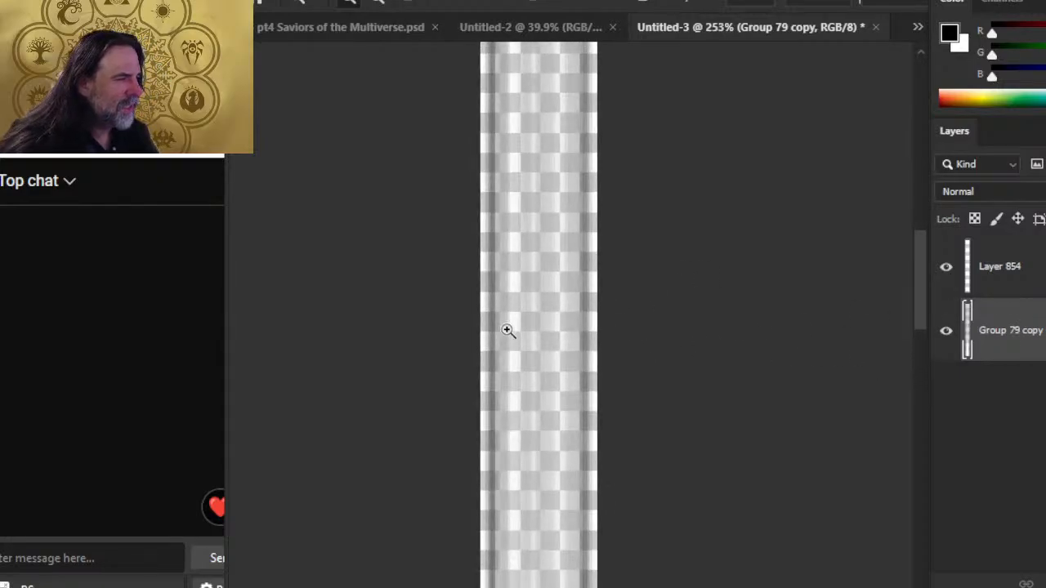
pyautogui.moveTo(542, 234); pyautogui.dragTo(627, 274)
pyautogui.moveTo(746, 271); pyautogui.dragTo(668, 278)
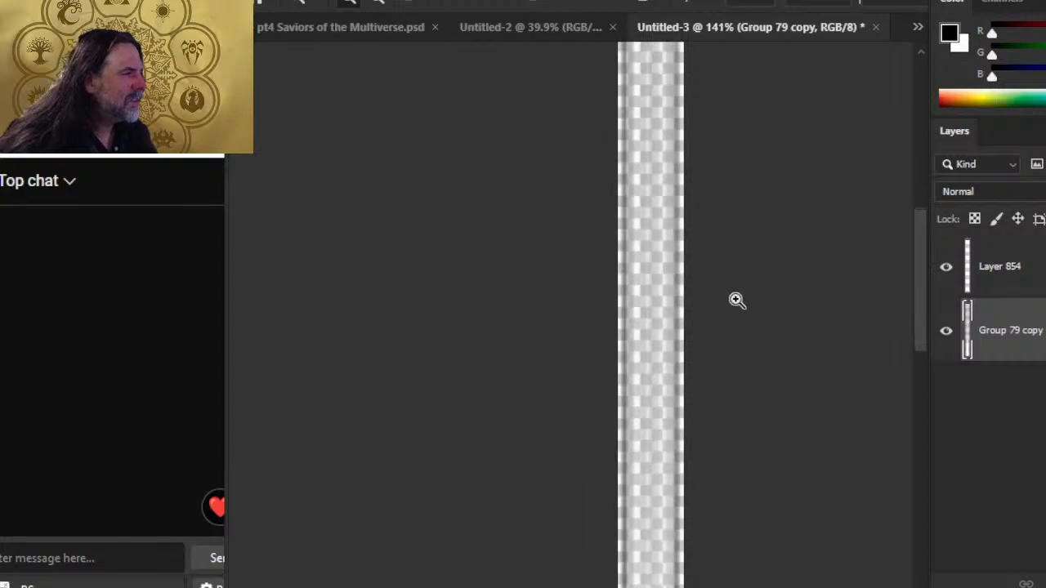
pyautogui.moveTo(737, 301); pyautogui.dragTo(668, 299)
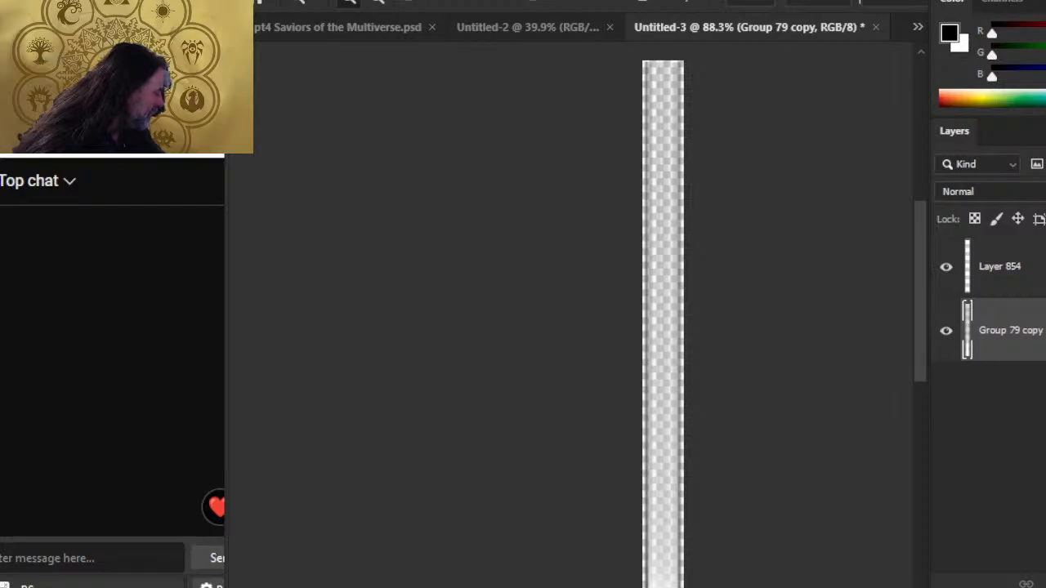
pyautogui.hotkey('ctrl', 'shift', 'alt', 'e')
pyautogui.moveTo(1033, 351); pyautogui.dragTo(1037, 413)
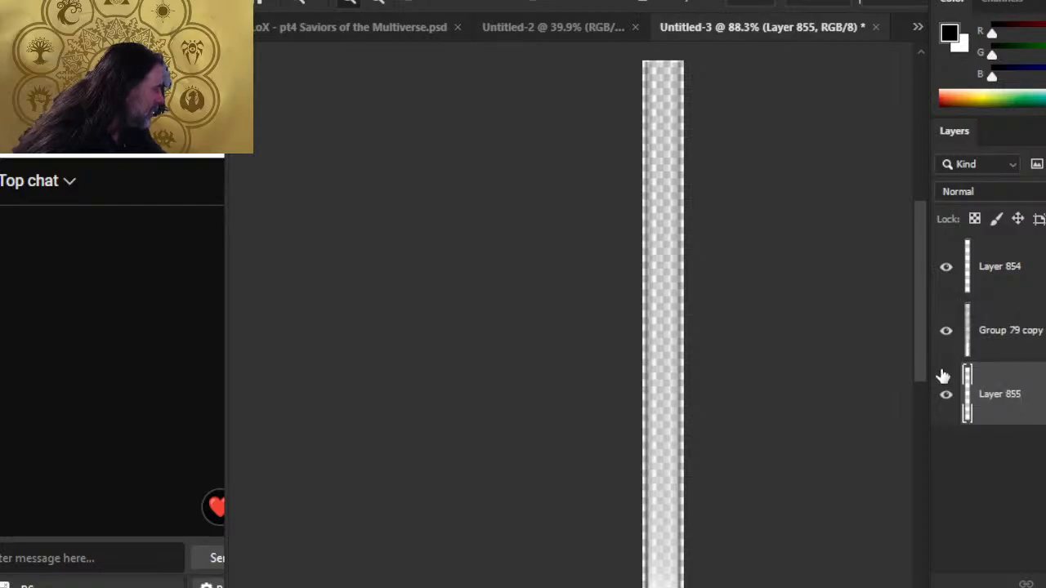
# Step: Fill Layer 855 with white behind the strip artwork
pyautogui.press('g')
pyautogui.click(683, 318)
pyautogui.hotkey('ctrl', 'z')
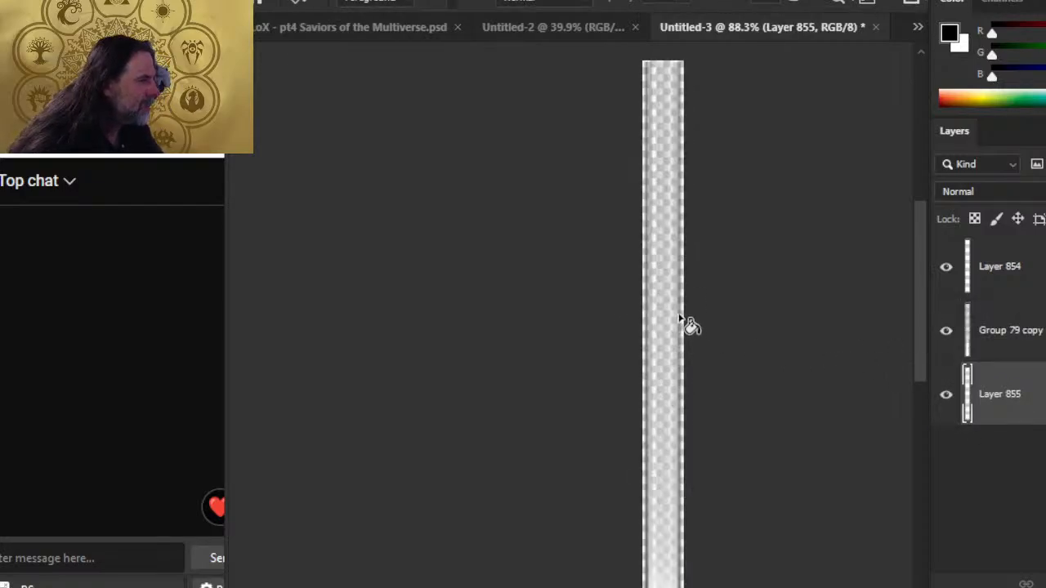
pyautogui.press('x')
pyautogui.click(668, 304)
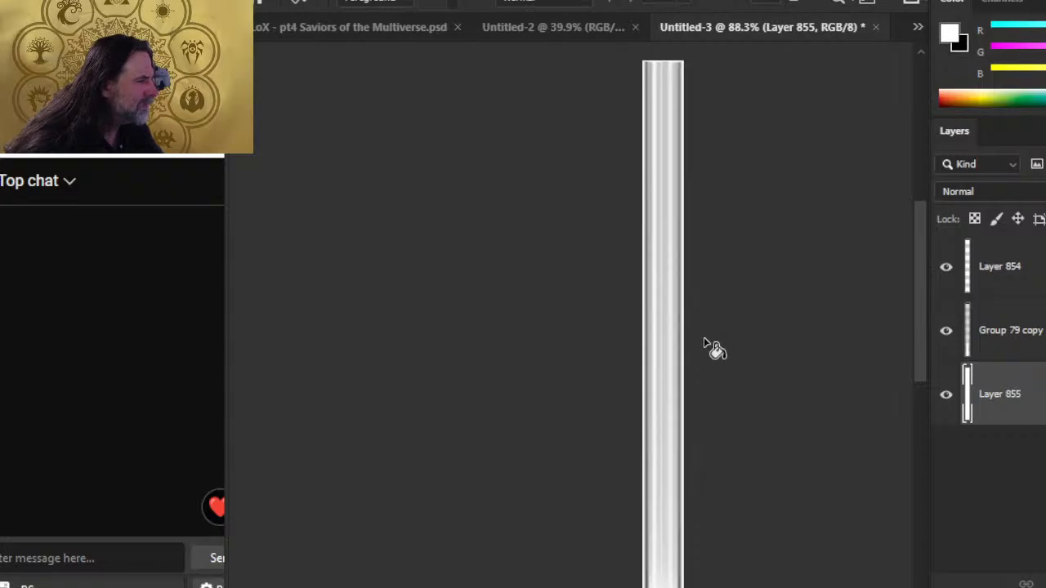
# Step: Examine the filled strip down to its rounded end, and check the live stream page in the browser before returning to Photoshop
pyautogui.press('z')
pyautogui.moveTo(670, 138); pyautogui.dragTo(733, 142)
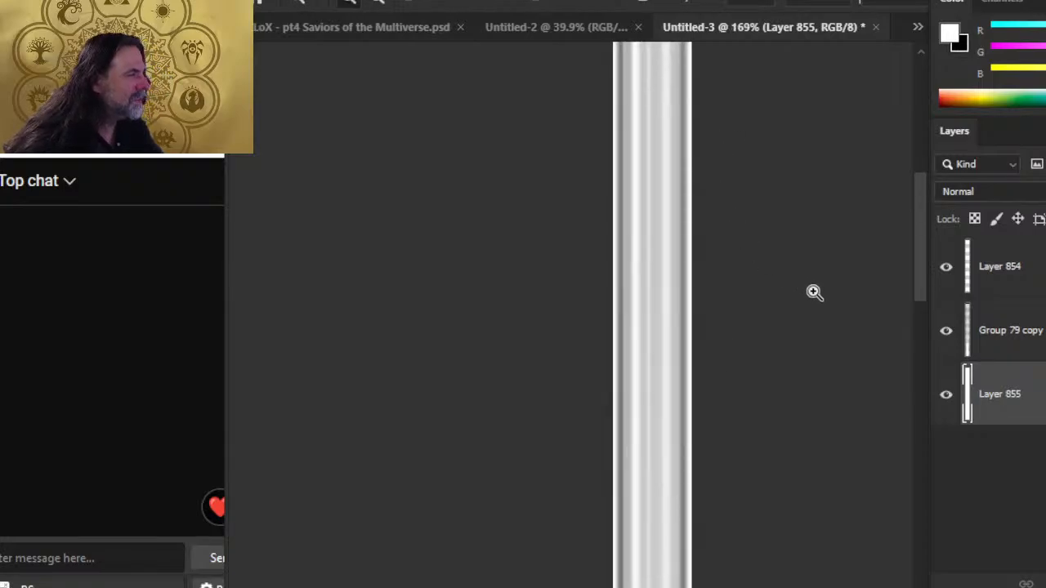
pyautogui.moveTo(814, 292); pyautogui.dragTo(751, 284)
pyautogui.moveTo(796, 457); pyautogui.dragTo(812, 126)
pyautogui.moveTo(799, 490); pyautogui.dragTo(757, 365)
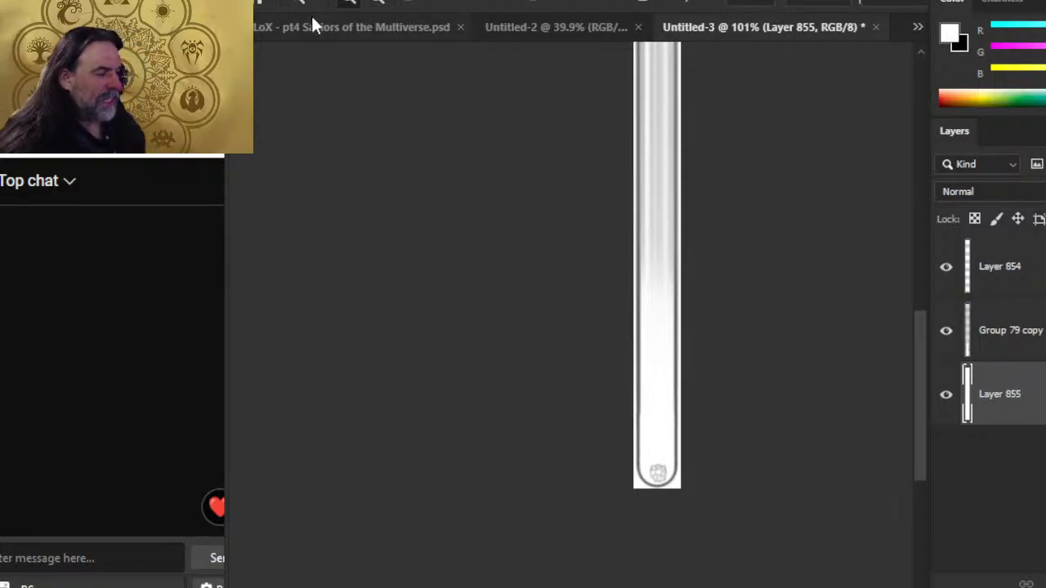
pyautogui.hotkey('alt', 'Tab')
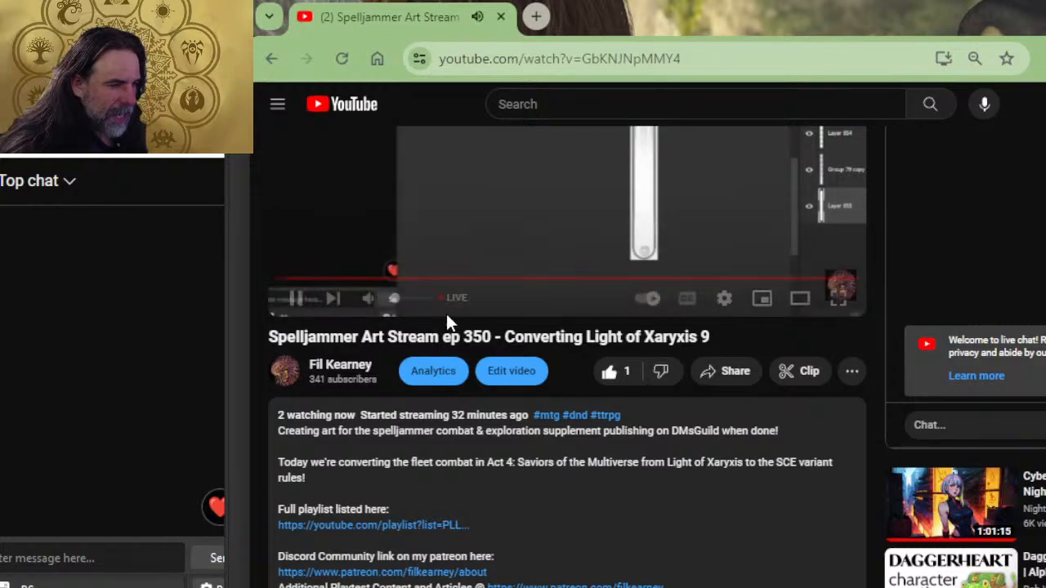
pyautogui.hotkey('alt', 'Tab')
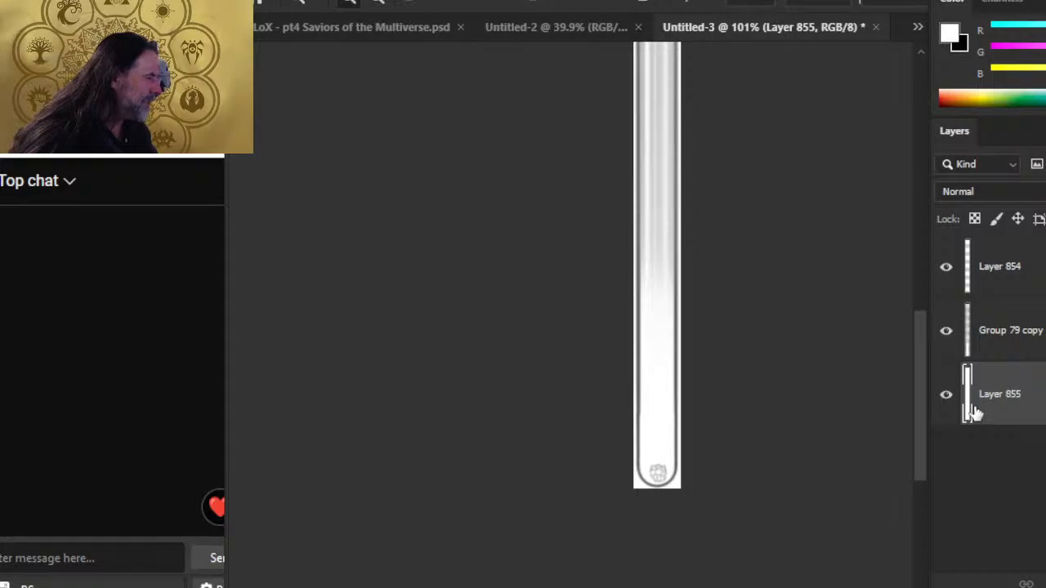
# Step: Erase the white fill outside the strip's left outline on Layer 855 with a size 15 eraser
pyautogui.moveTo(639, 491); pyautogui.dragTo(731, 473)
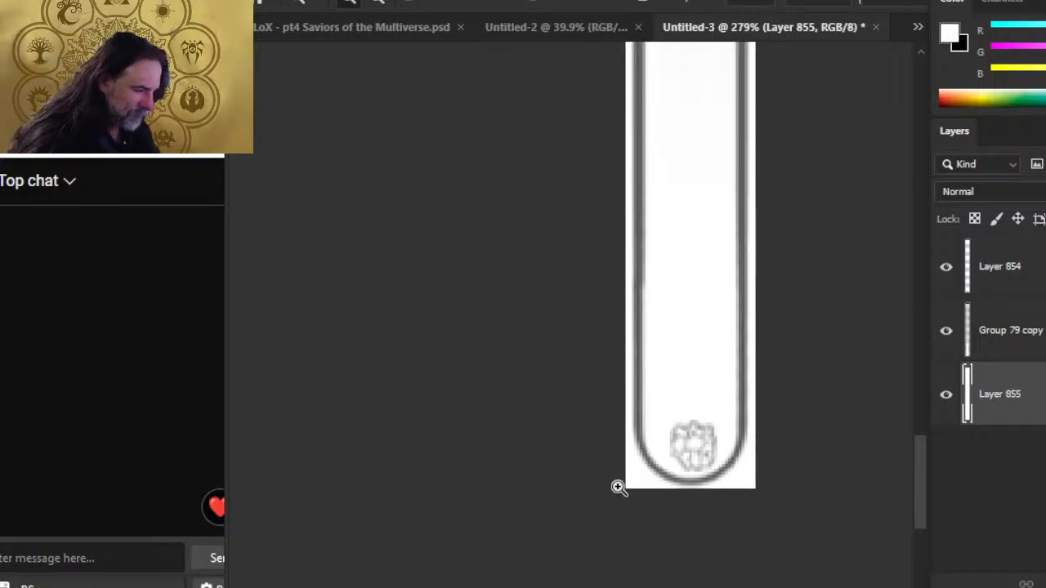
pyautogui.press('b')
pyautogui.press('[')
pyautogui.press('[')
pyautogui.press('[')
pyautogui.press('[')
pyautogui.press('[')
pyautogui.press('[')
pyautogui.press('[')
pyautogui.press('[')
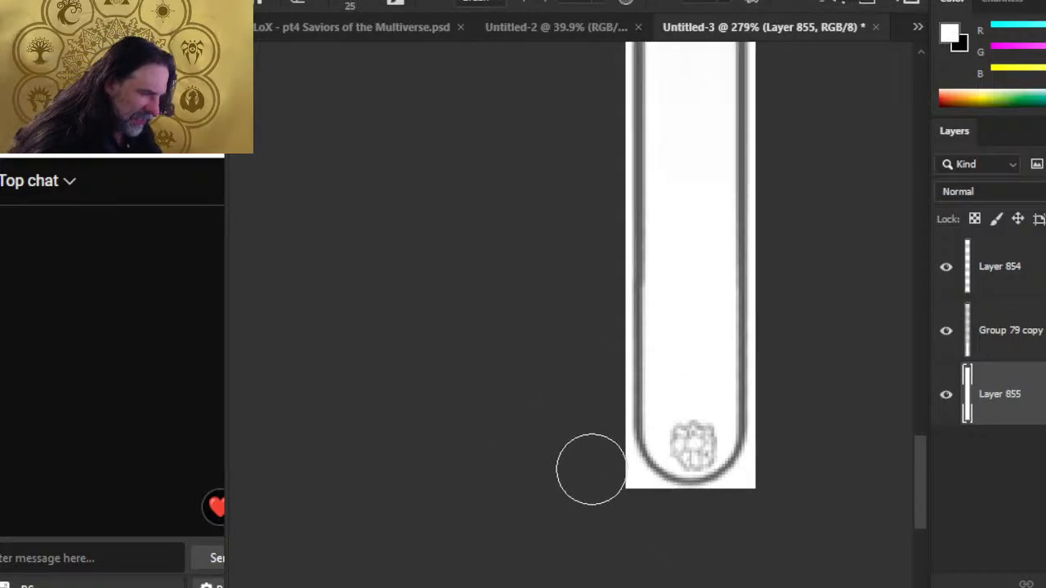
pyautogui.press('[')
pyautogui.press('[')
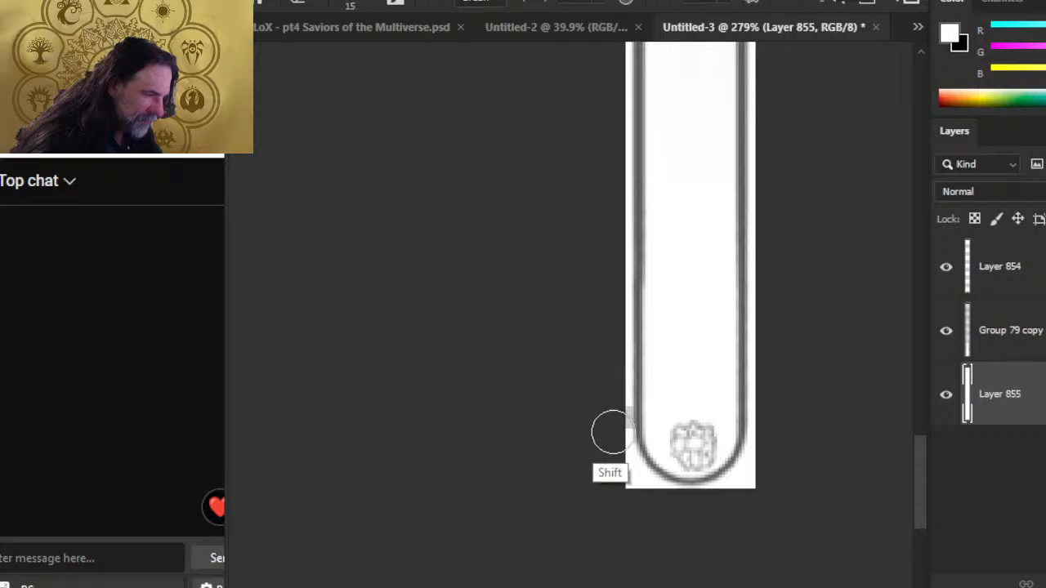
pyautogui.keyDown('shift'); pyautogui.click(613, 369); pyautogui.keyUp('shift')
pyautogui.keyDown('shift'); pyautogui.click(611, 186); pyautogui.keyUp('shift')
pyautogui.scroll(5, 612, 432)
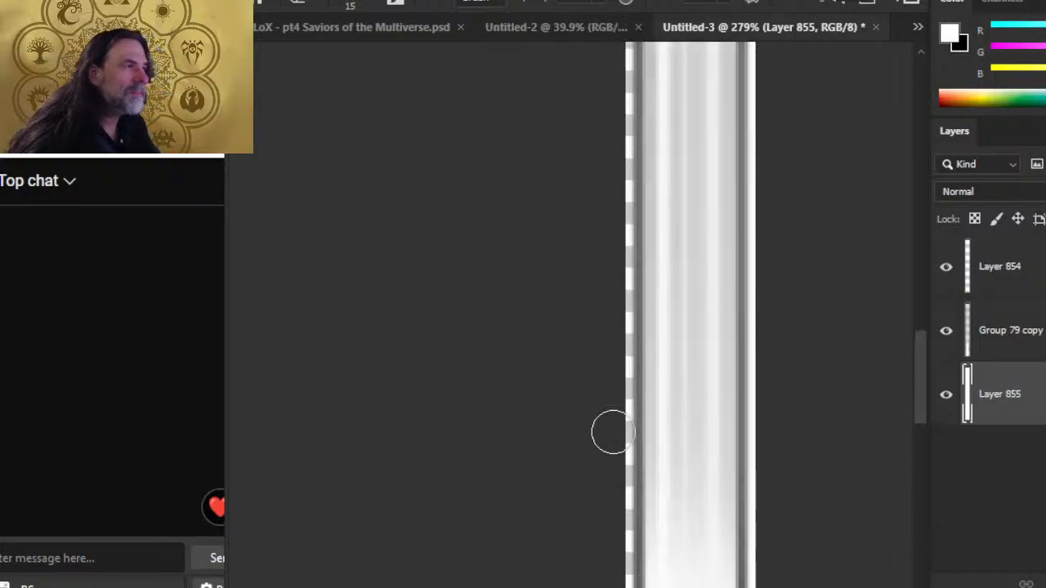
pyautogui.scroll(5, 611, 431)
# Step: Erase the white fill outside the strip's right outline and around its rounded bottom corners
pyautogui.moveTo(675, 458); pyautogui.dragTo(632, 215)
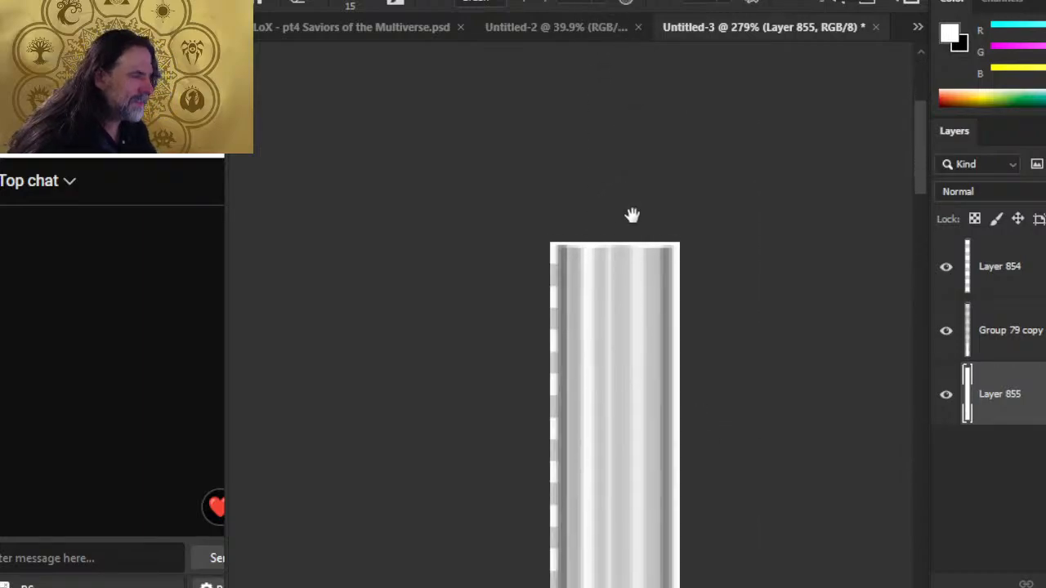
pyautogui.moveTo(696, 247); pyautogui.dragTo(709, 461)
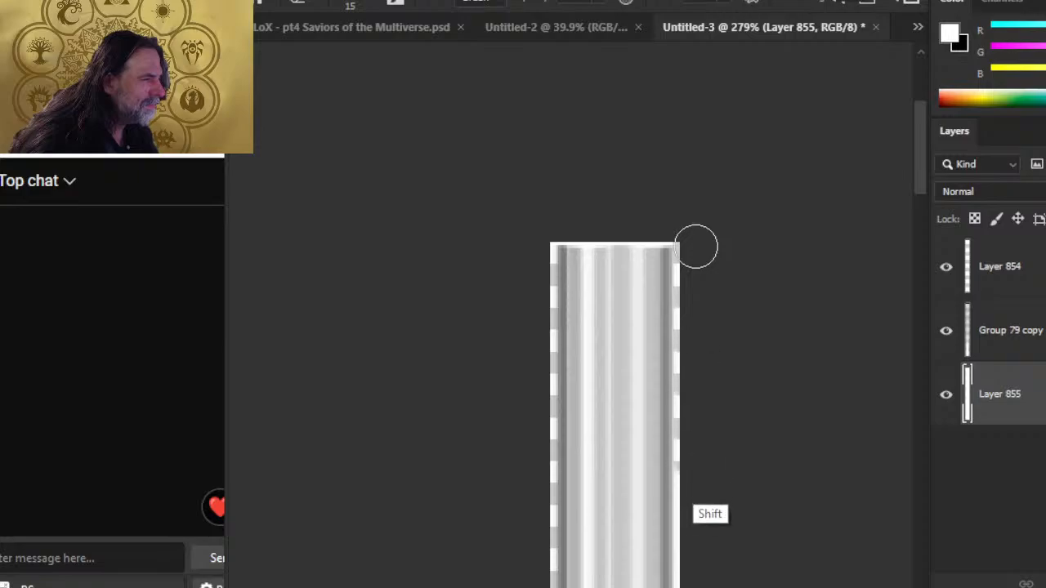
pyautogui.scroll(-15, 696, 246)
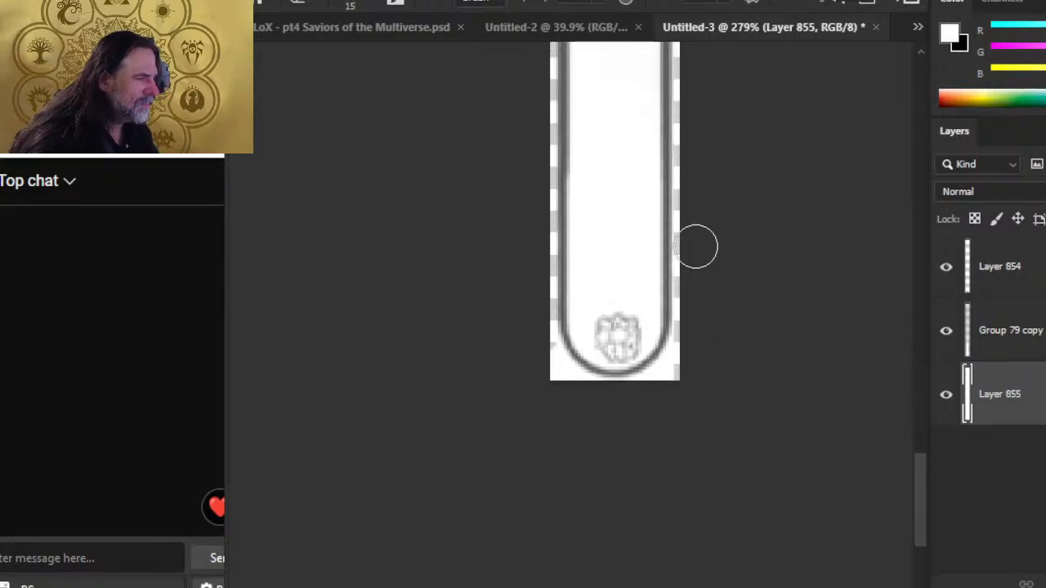
pyautogui.scroll(-5, 696, 246)
pyautogui.moveTo(654, 310); pyautogui.dragTo(689, 455)
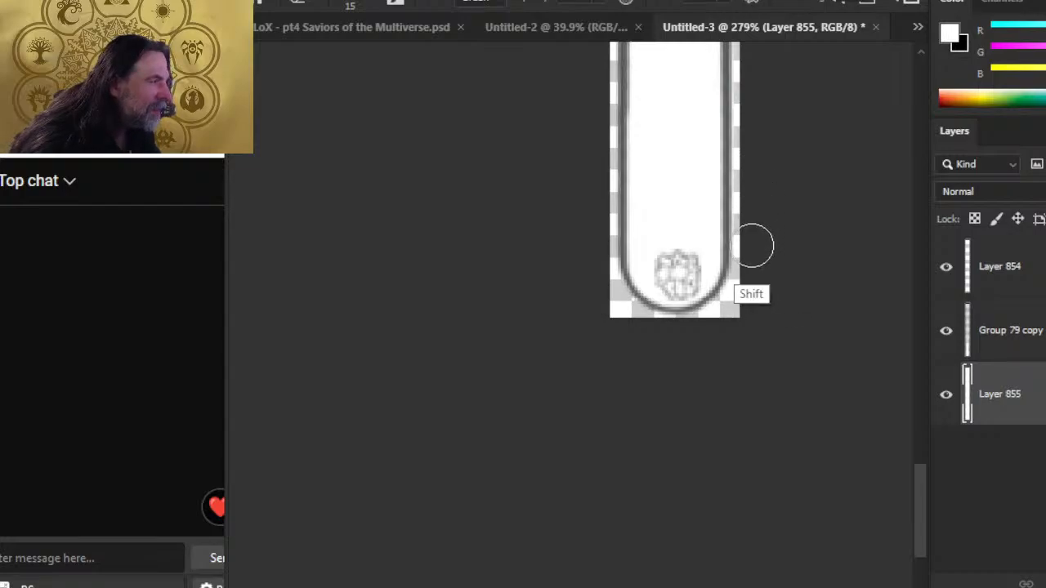
# Step: Examine the erased margins along the whole strip and the pixels around its rounded bottom end
pyautogui.scroll(10, 752, 244)
pyautogui.scroll(5, 752, 243)
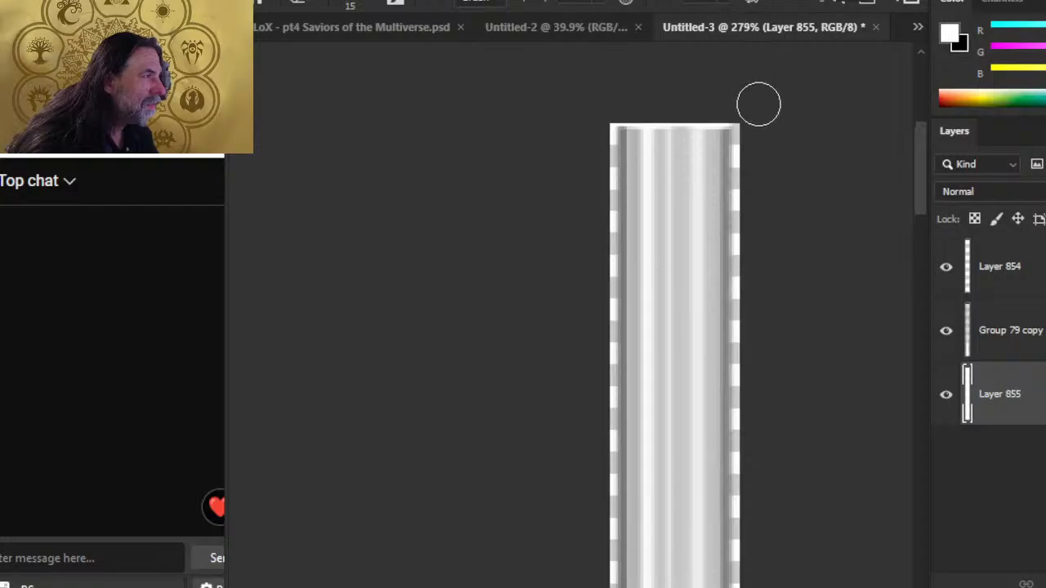
pyautogui.scroll(-10, 599, 128)
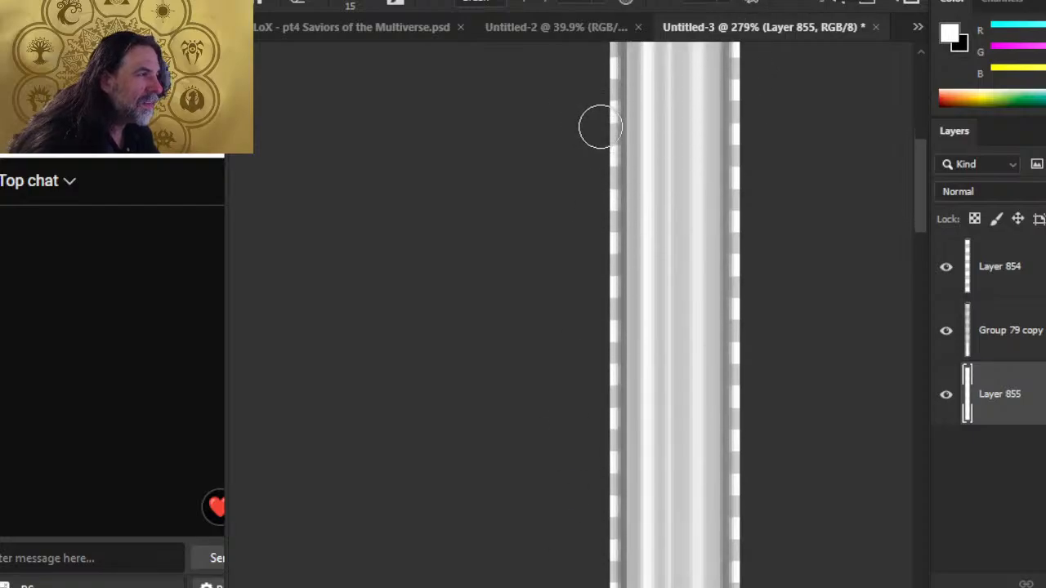
pyautogui.scroll(-5, 599, 124)
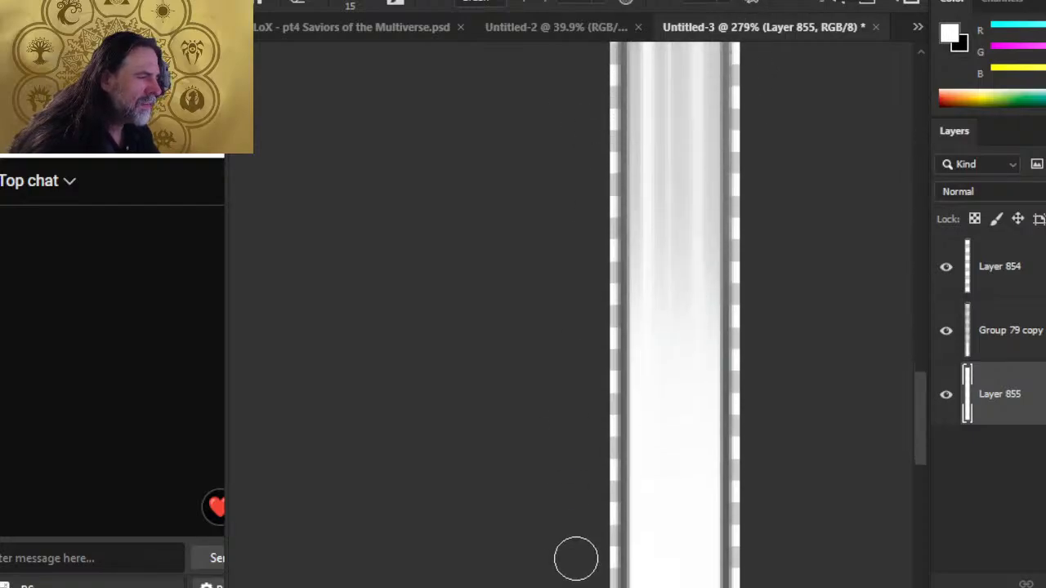
pyautogui.moveTo(574, 558); pyautogui.dragTo(551, 189)
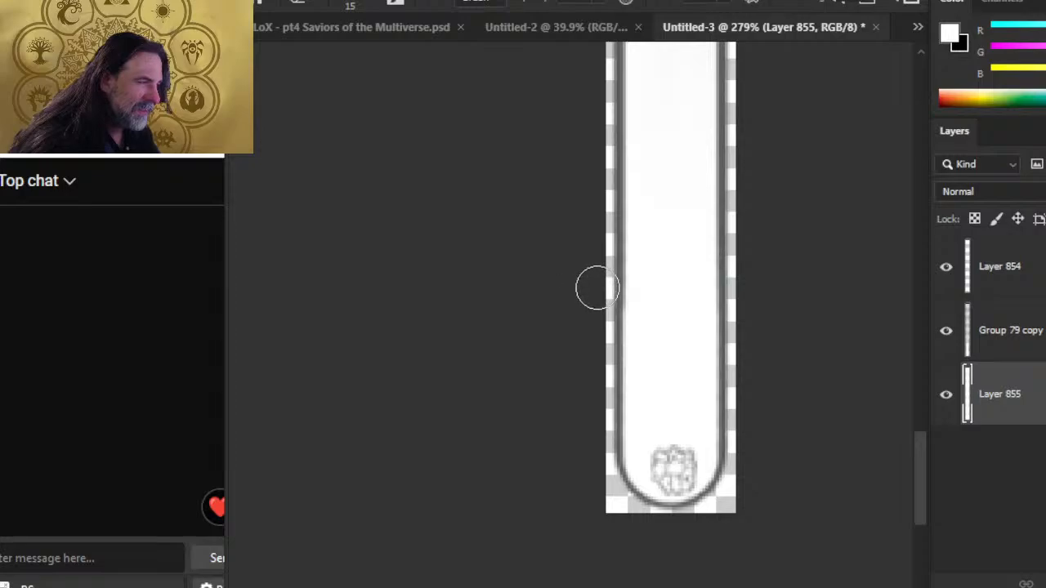
pyautogui.scroll(-5, 600, 285)
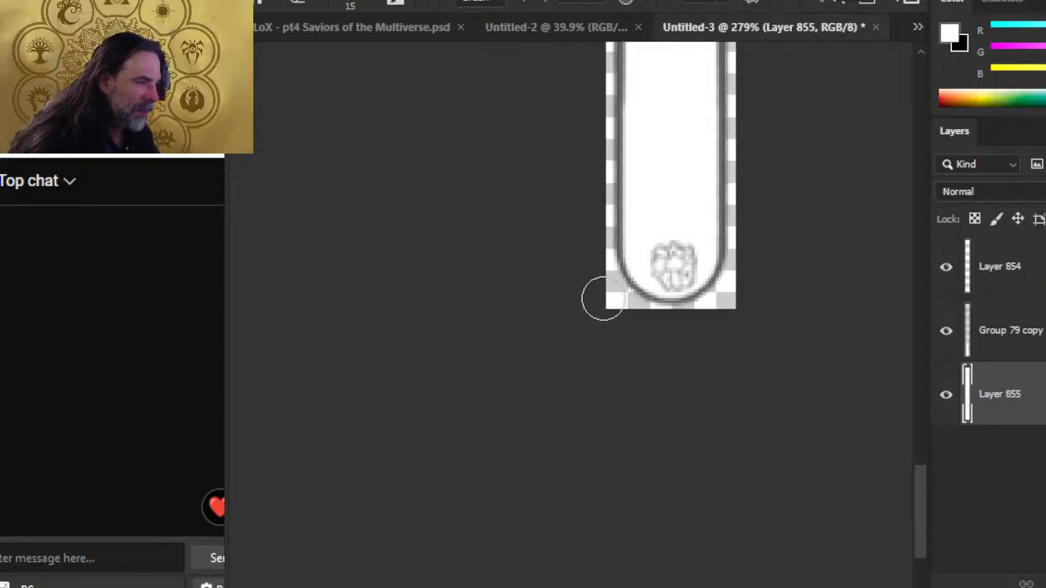
pyautogui.moveTo(840, 302); pyautogui.dragTo(736, 457)
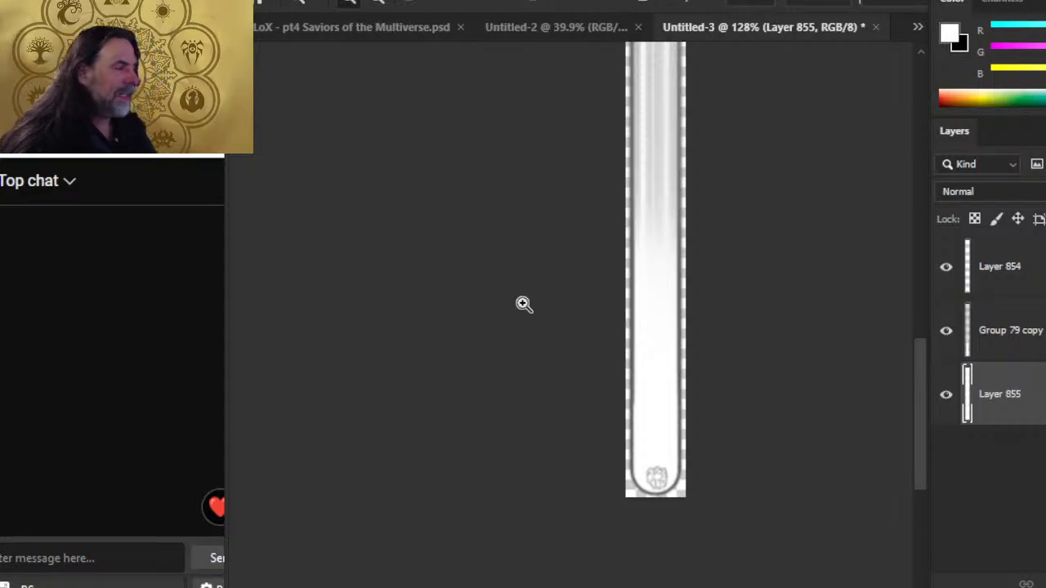
pyautogui.moveTo(665, 525); pyautogui.dragTo(763, 501)
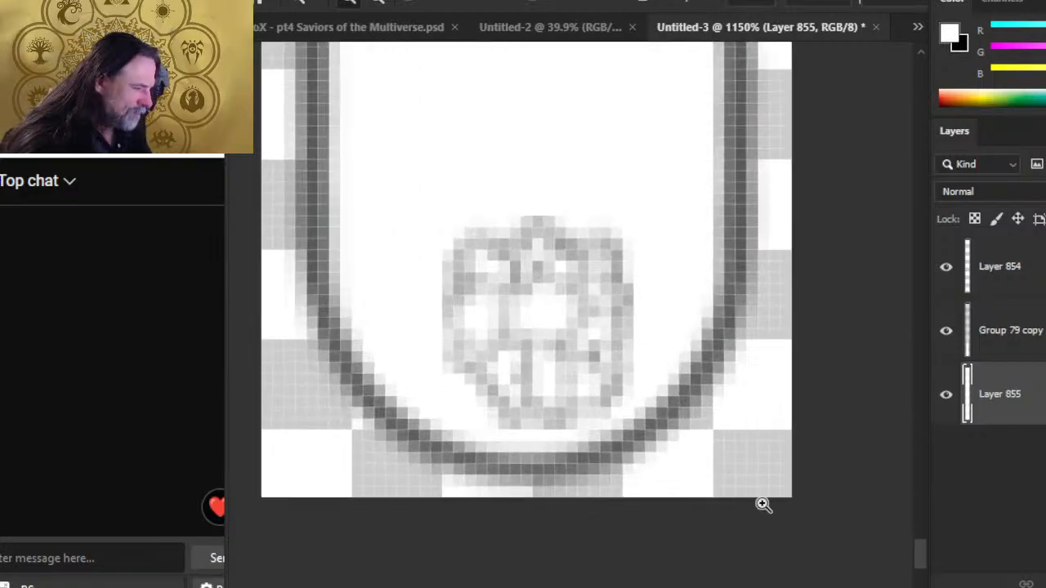
pyautogui.moveTo(514, 495); pyautogui.dragTo(602, 520)
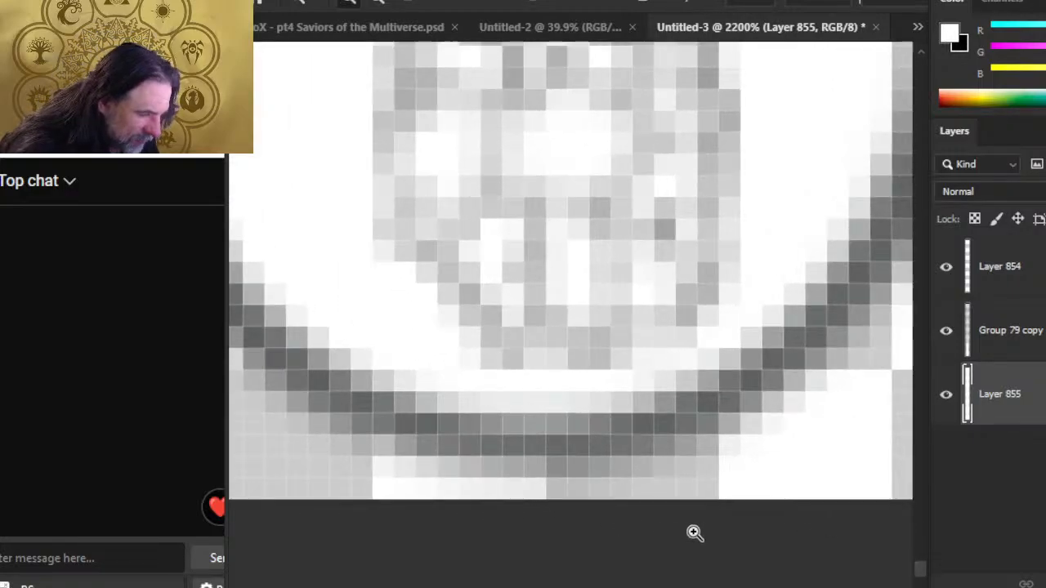
pyautogui.moveTo(693, 532); pyautogui.dragTo(497, 564)
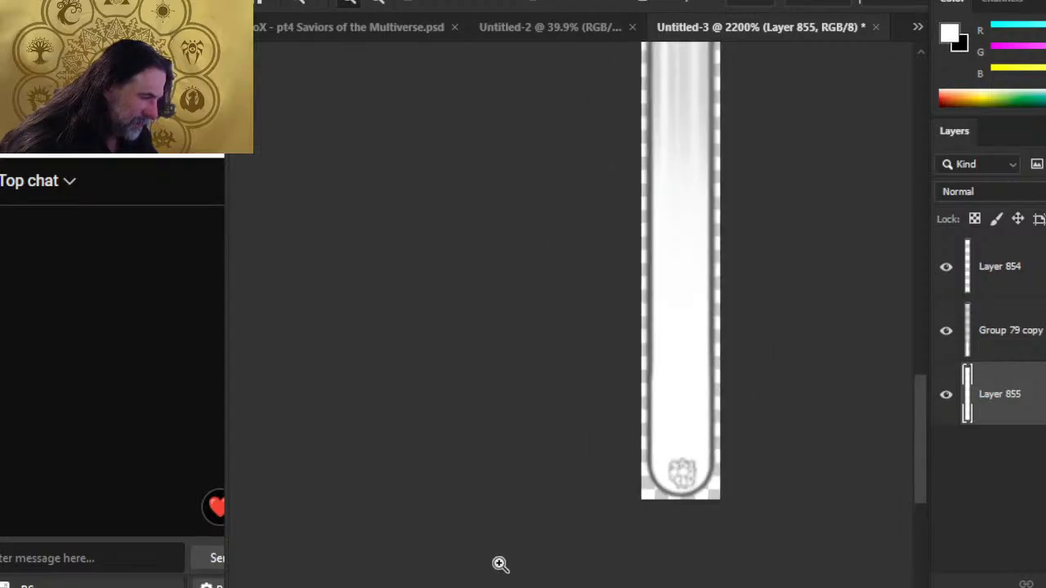
# Step: Enlarge the image proportionally to a height of 2000 pixels with resampling on
pyautogui.click(339, 1)
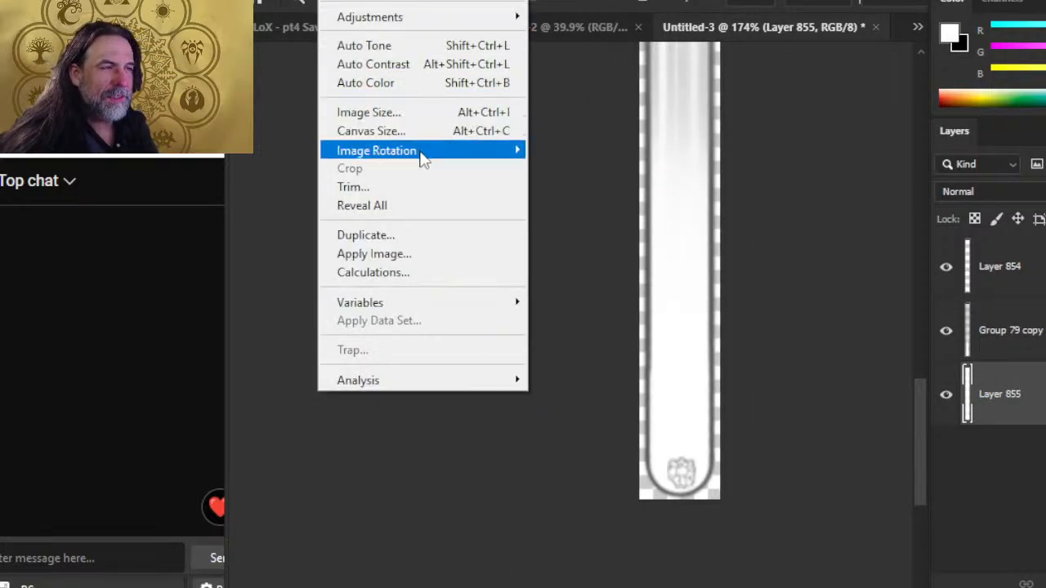
pyautogui.moveTo(417, 151)
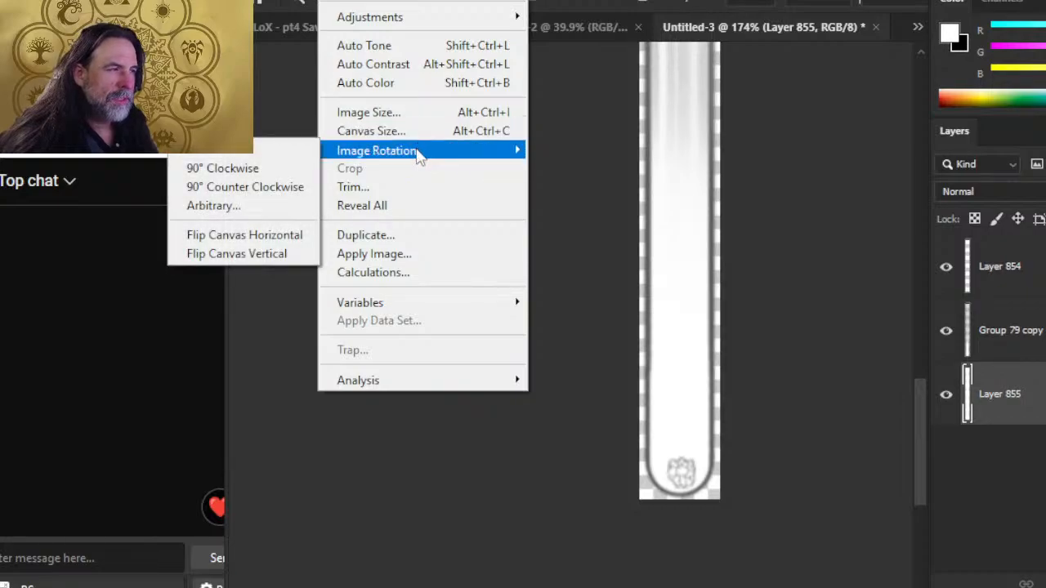
pyautogui.click(403, 112)
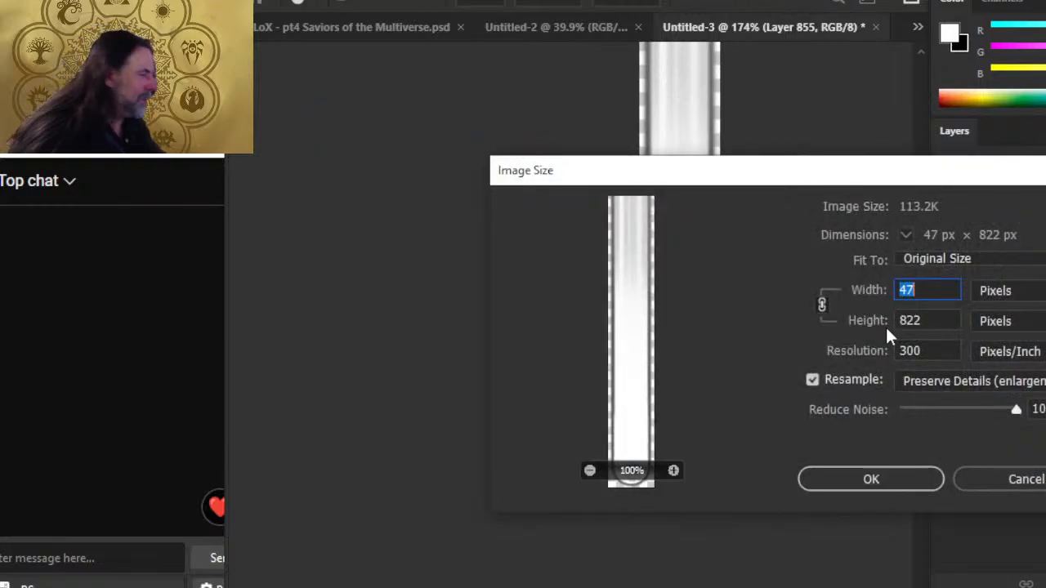
pyautogui.click(1041, 291)
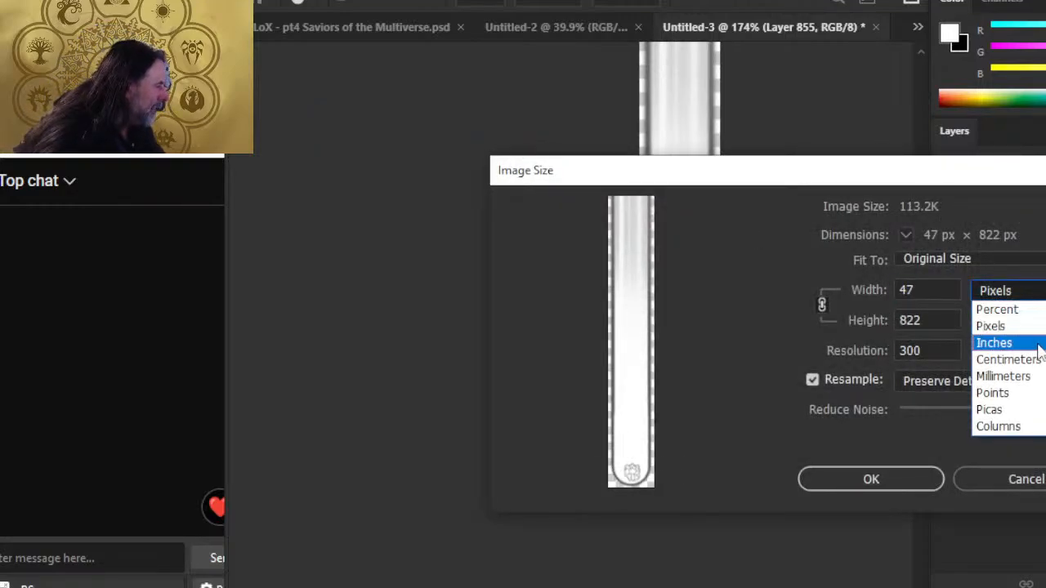
pyautogui.press('Escape')
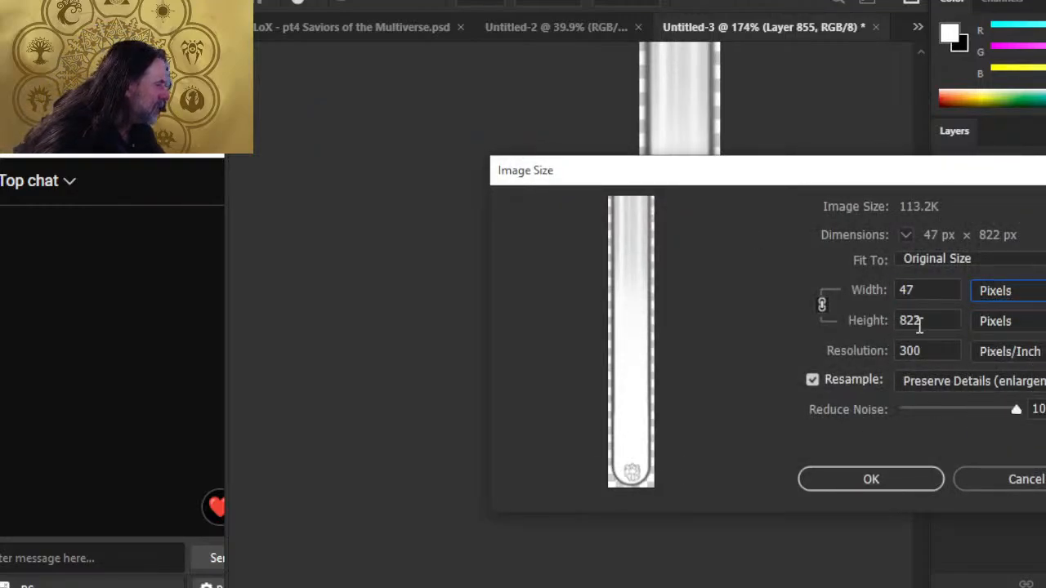
pyautogui.hotkey('shift', 'Tab')
pyautogui.write('100')
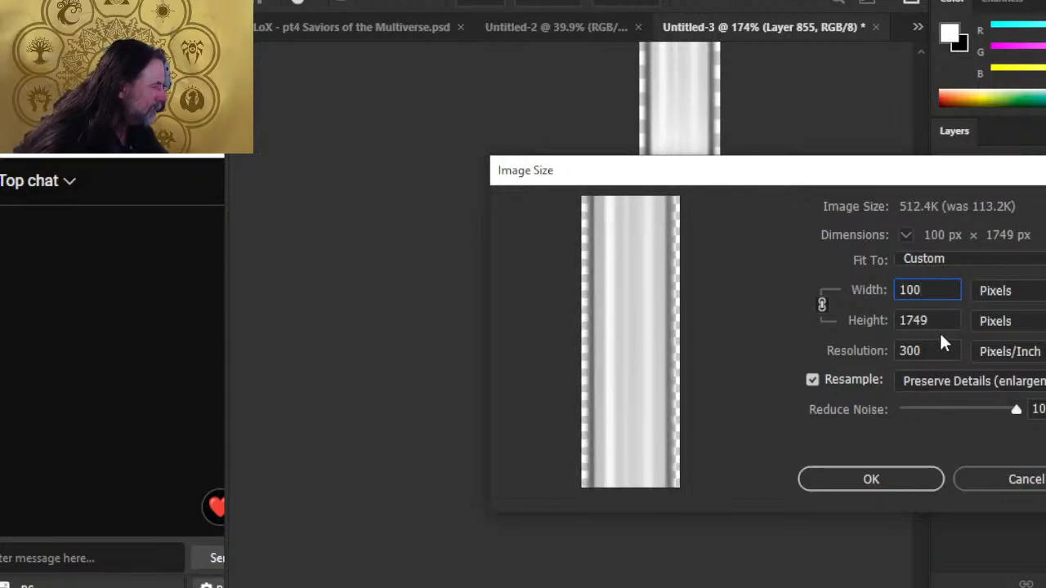
pyautogui.press('Tab')
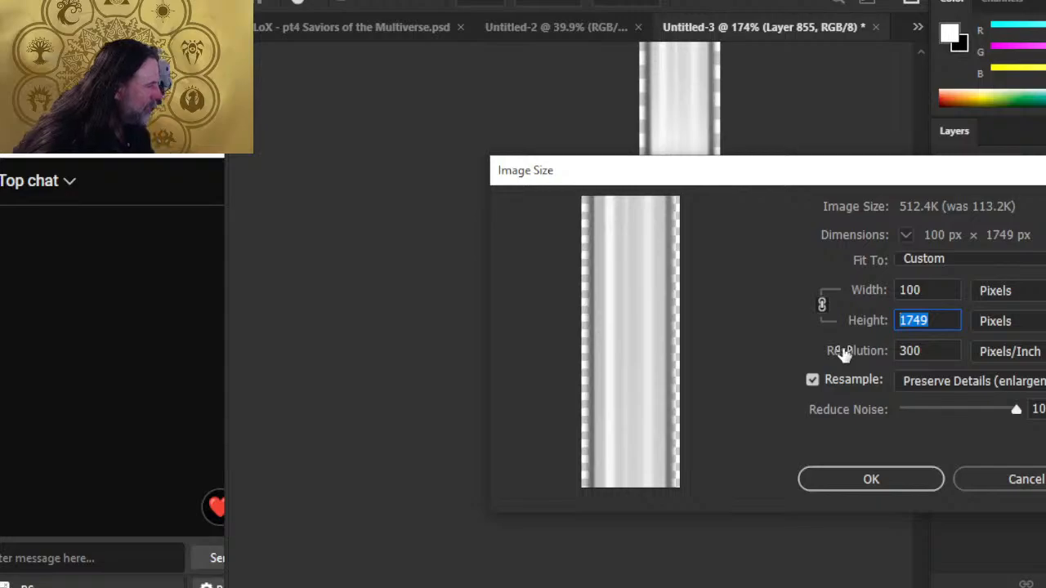
pyautogui.write('2000')
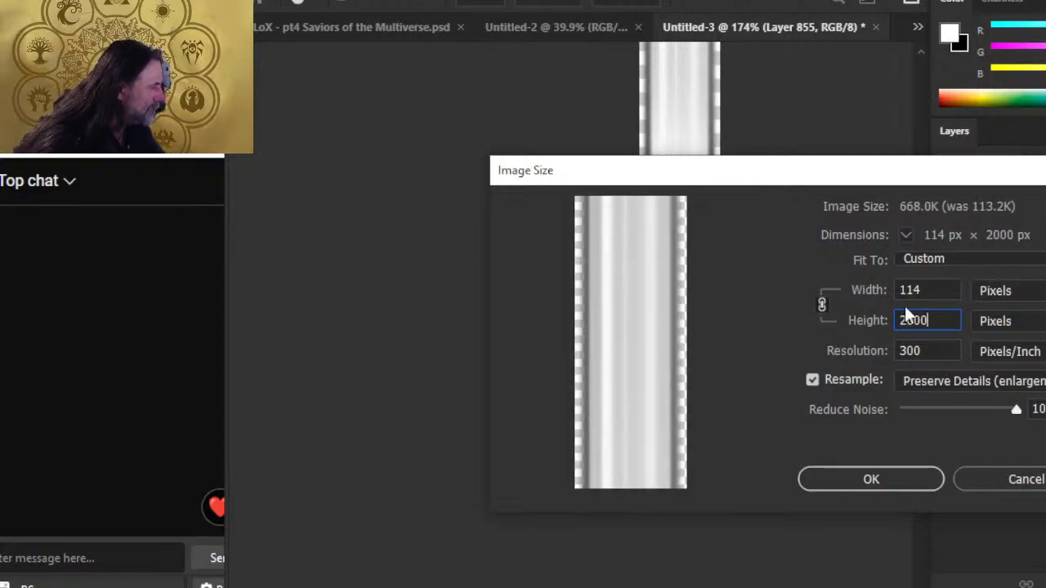
pyautogui.click(895, 478)
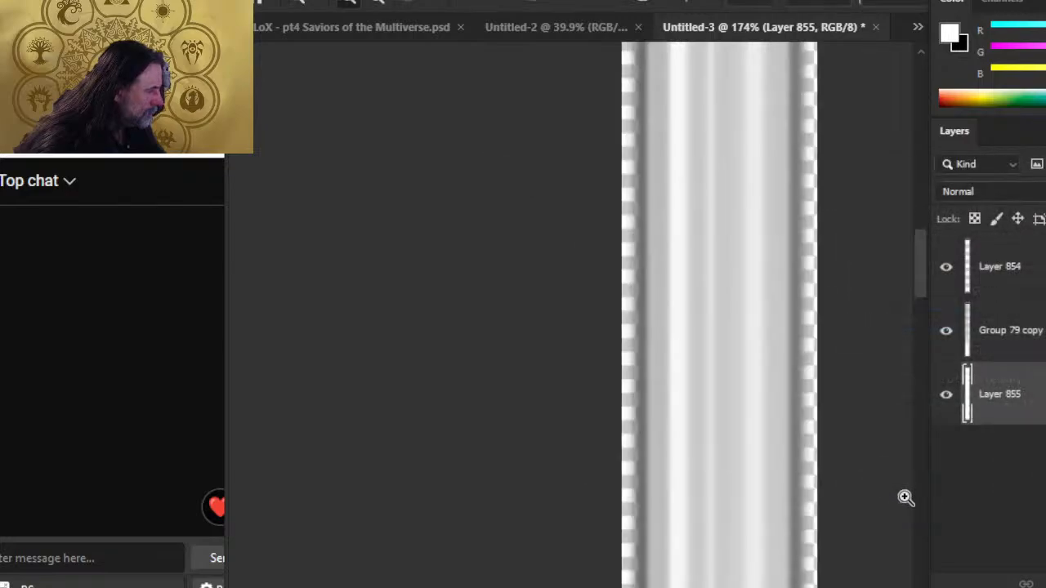
# Step: Crop the canvas to 100 pixels wide around its centre, using pixels as the unit
pyautogui.click(317, 8)
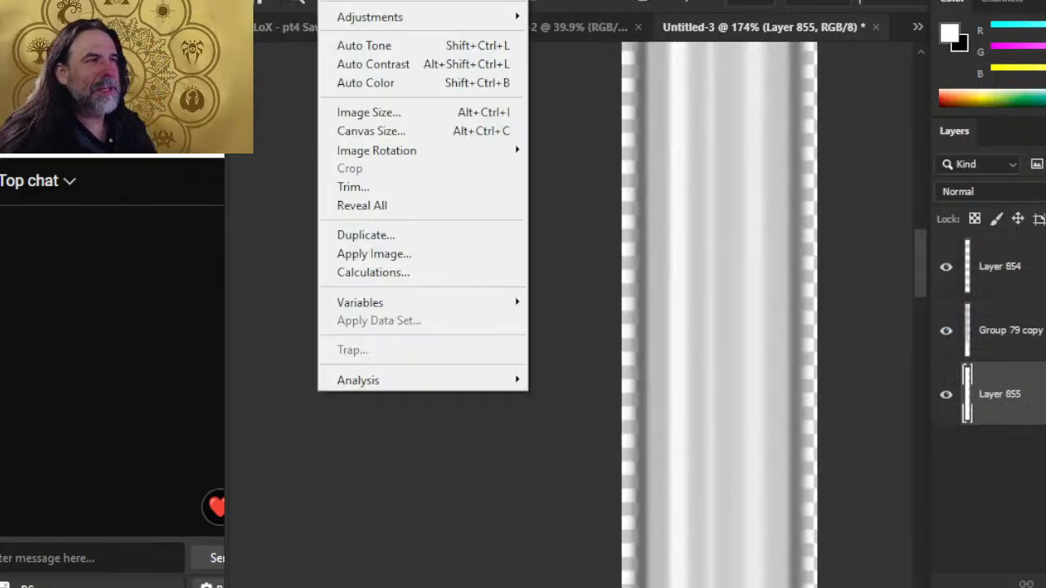
pyautogui.click(423, 137)
pyautogui.click(1033, 218)
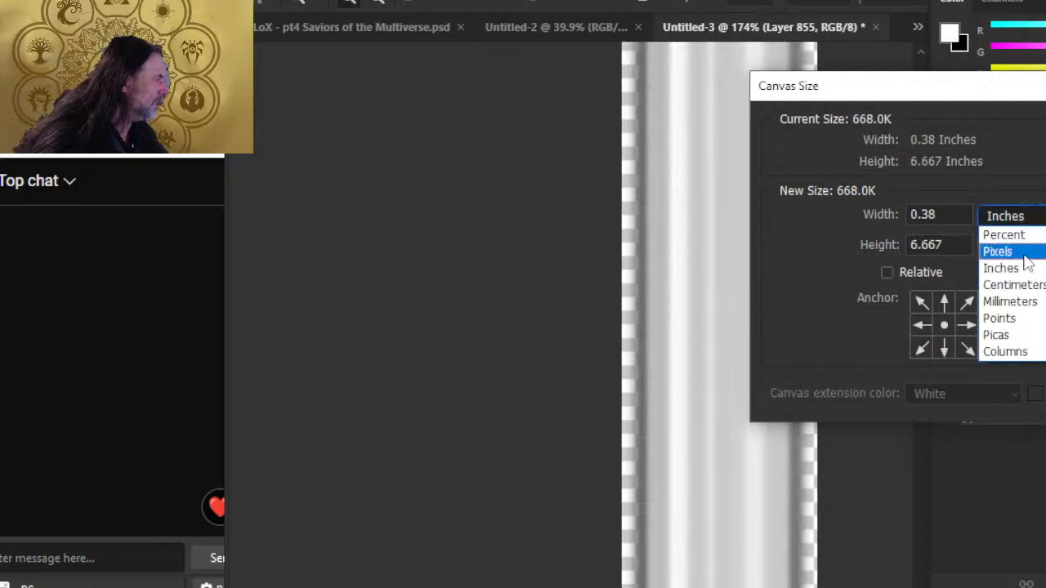
pyautogui.click(1013, 252)
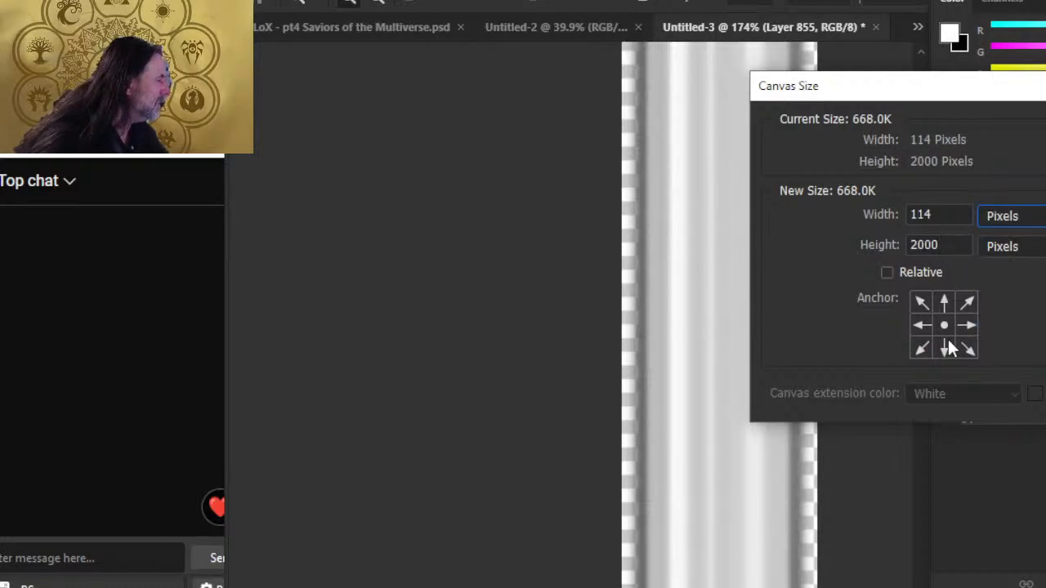
pyautogui.click(946, 217)
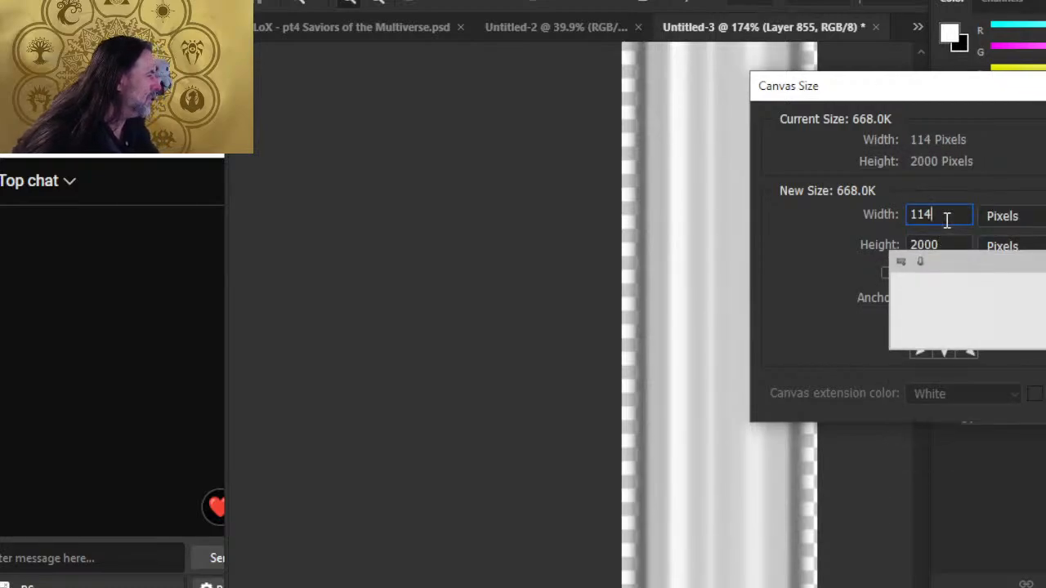
pyautogui.press('BackSpace')
pyautogui.press('BackSpace')
pyautogui.write('00')
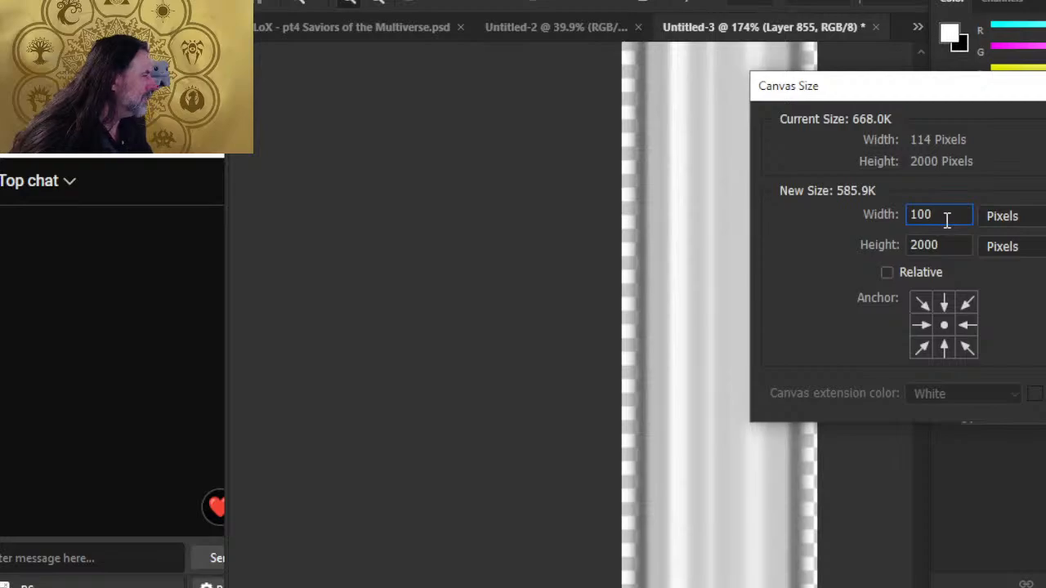
pyautogui.press('Return')
pyautogui.press('Return')
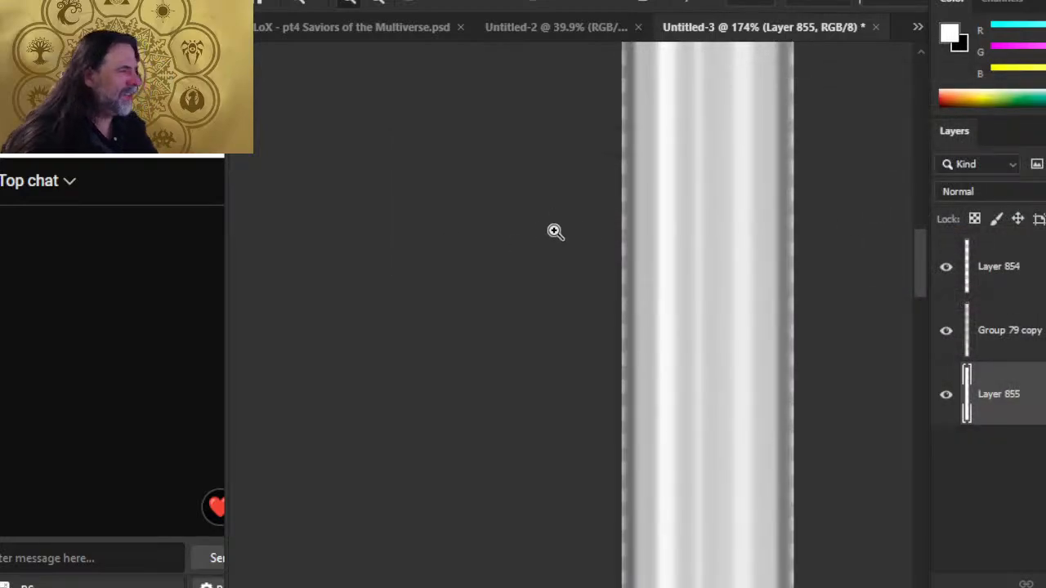
# Step: Merge Layer 854, Group 79 copy and Layer 855 into a single layer
pyautogui.scroll(-10, 555, 232)
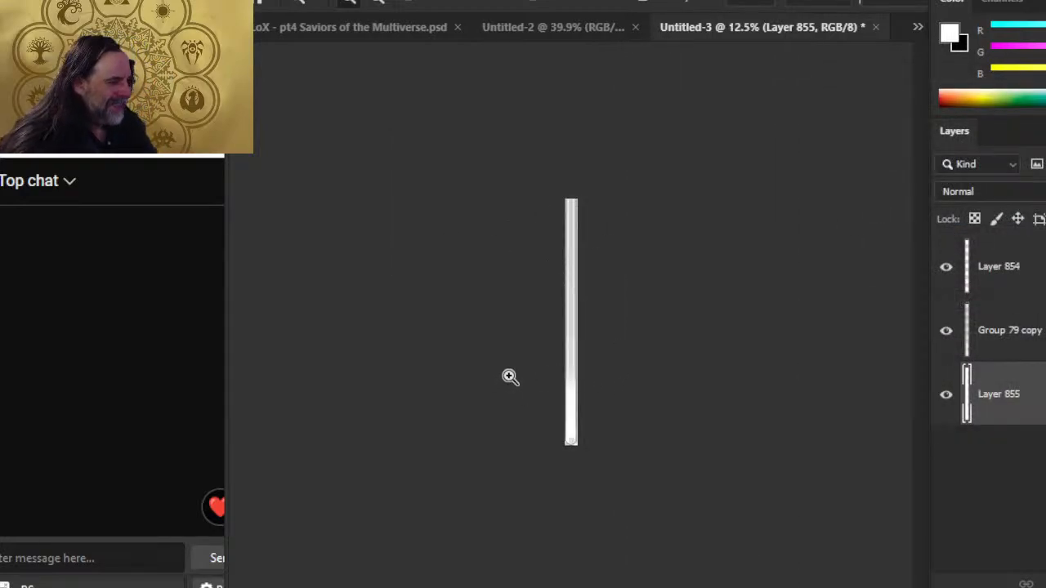
pyautogui.scroll(4, 638, 302)
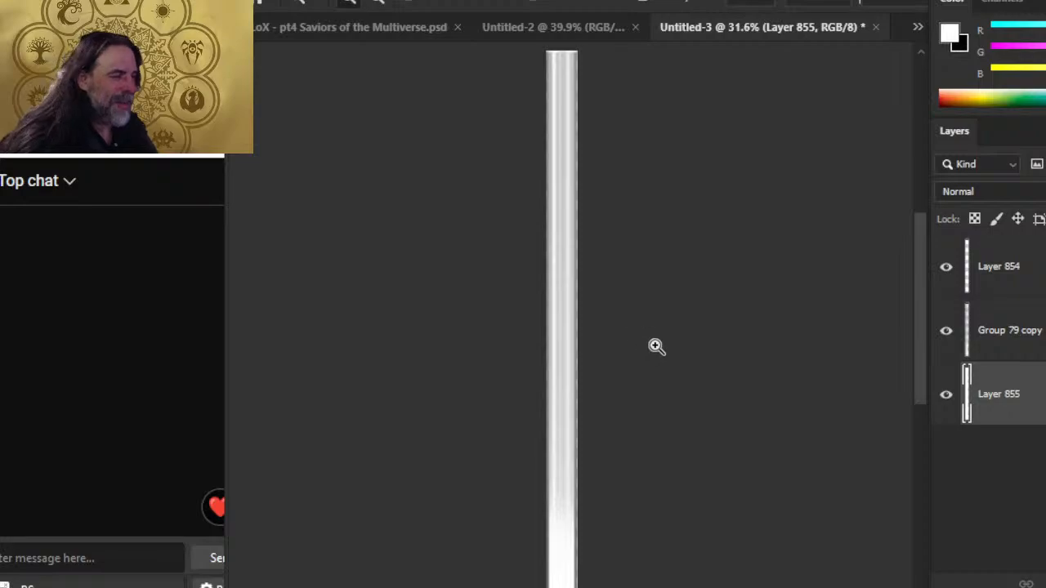
pyautogui.scroll(-3, 615, 370)
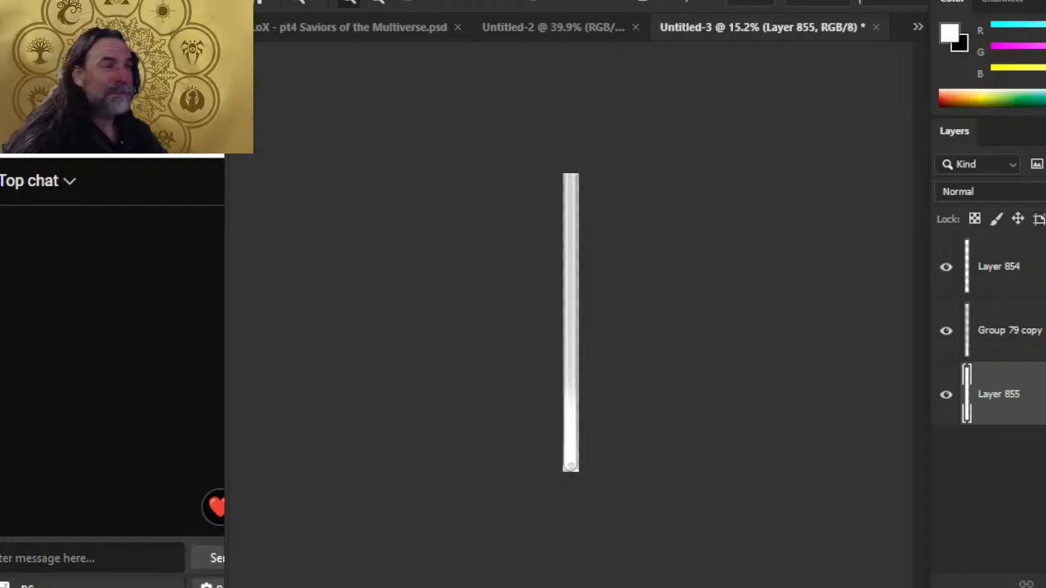
pyautogui.keyDown('shift'); pyautogui.click(1043, 295); pyautogui.keyUp('shift')
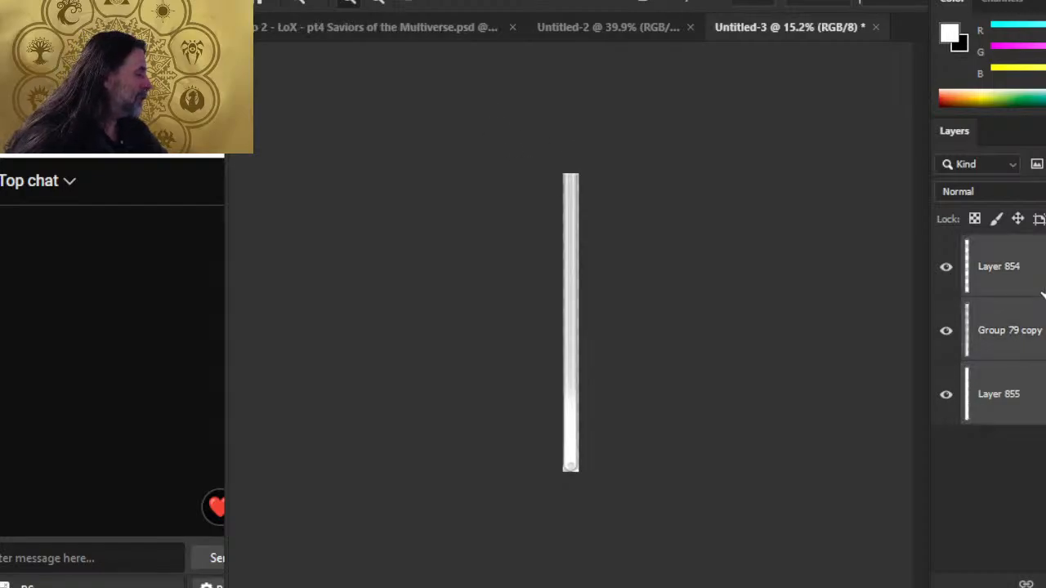
pyautogui.rightClick(1043, 295)
pyautogui.click(979, 507)
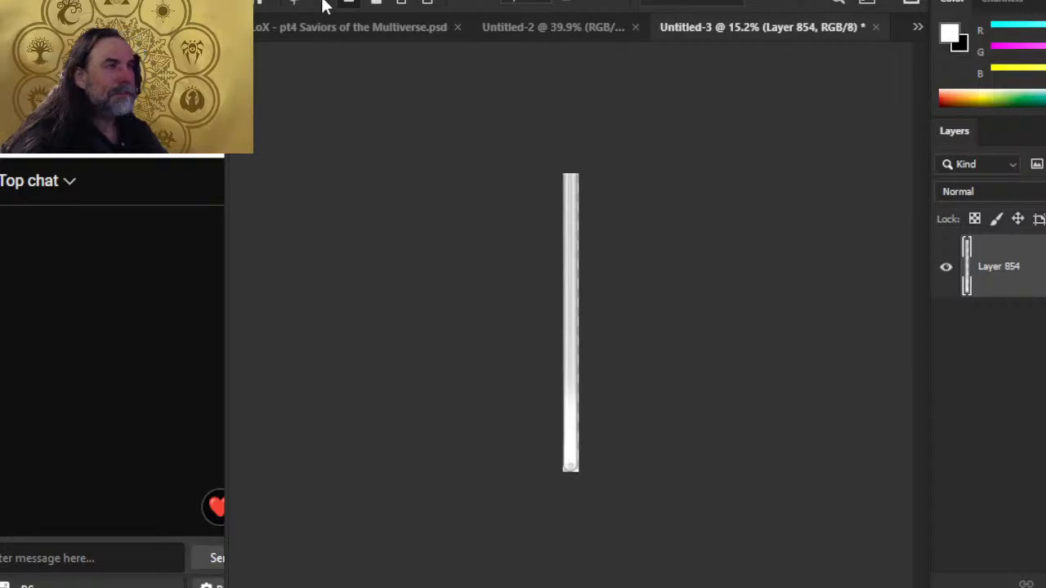
# Step: Save a PNG copy on the computer named "star beam 500 foot scale 1 x 20" with the smallest file size option
pyautogui.hotkey('alt', 'f')
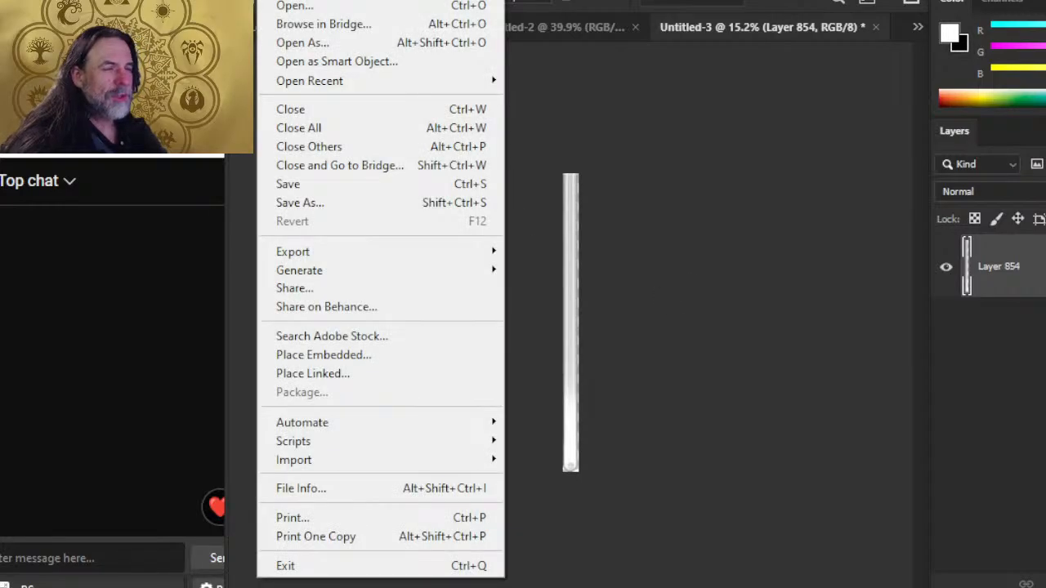
pyautogui.click(439, 205)
pyautogui.click(756, 464)
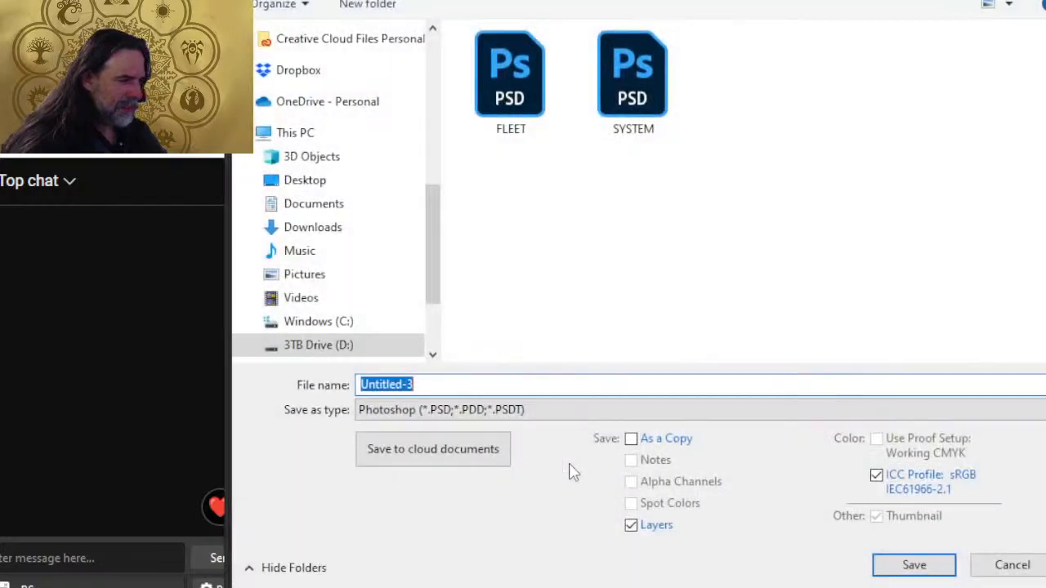
pyautogui.click(554, 409)
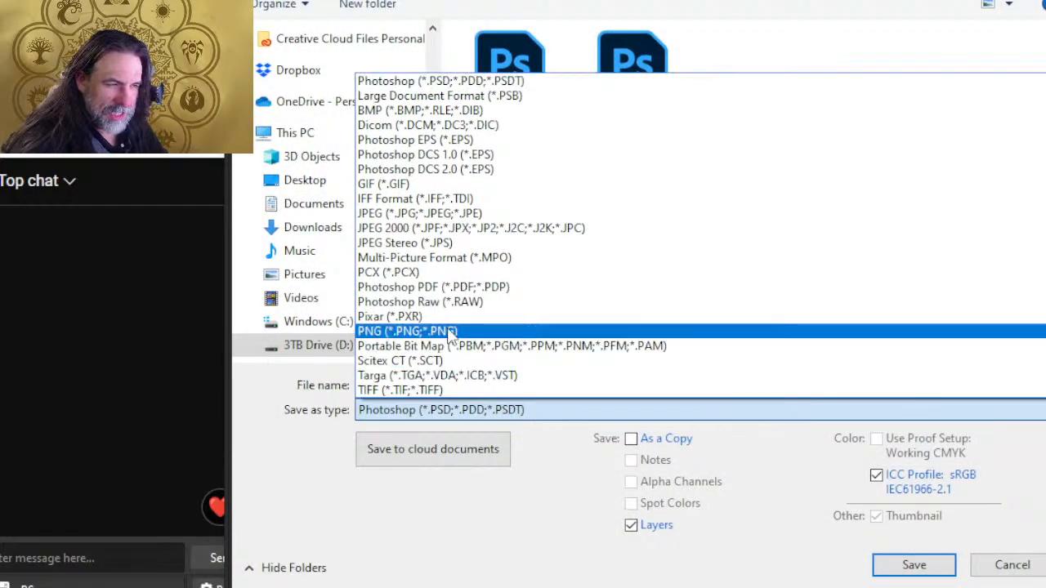
pyautogui.click(448, 335)
pyautogui.hotkey('shift', 'Tab')
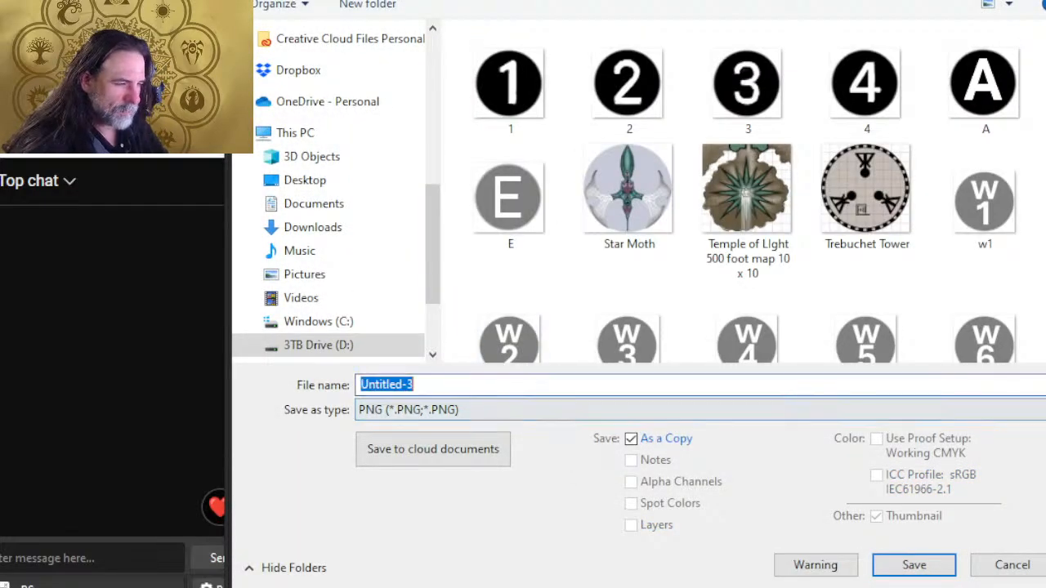
pyautogui.write('star beam 500 foot scale 1 x 20')
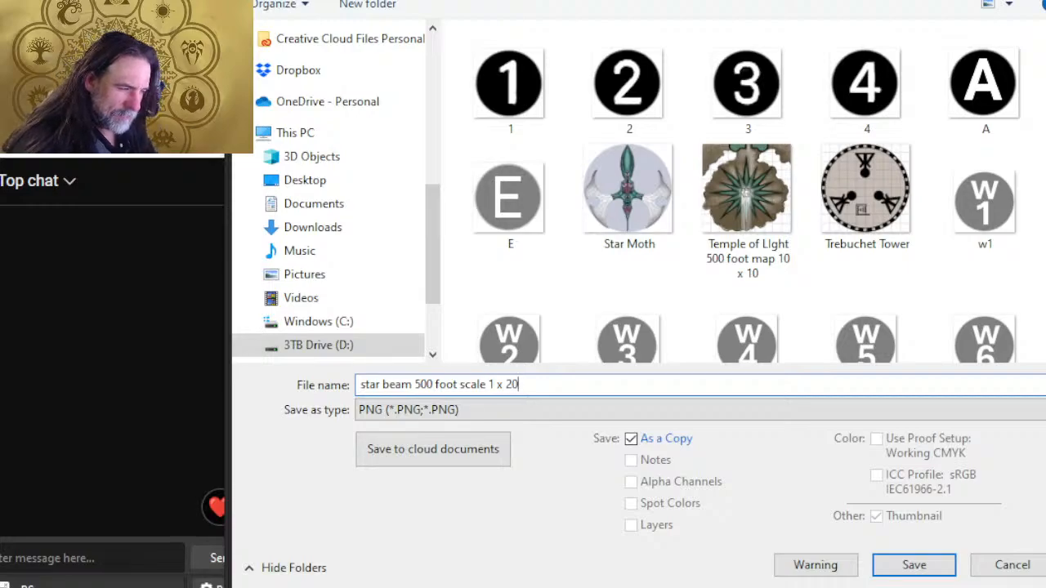
pyautogui.press('Return')
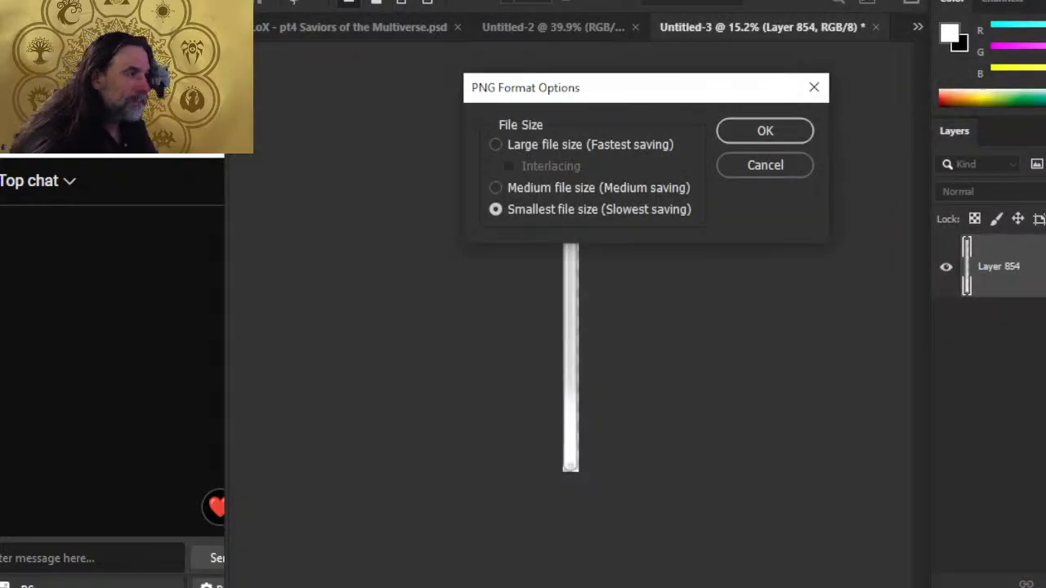
pyautogui.click(776, 136)
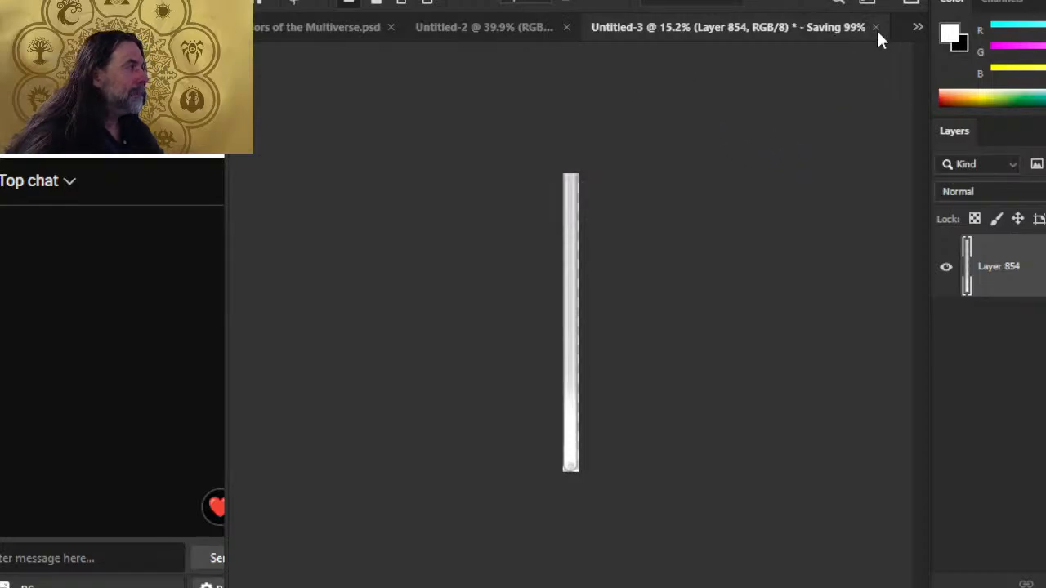
# Step: Switch to test full doc.pdf in Edge and examine the Citadel Defenses page with the Temple of Light and Radiant Crystal sections
pyautogui.press('super+Tab')
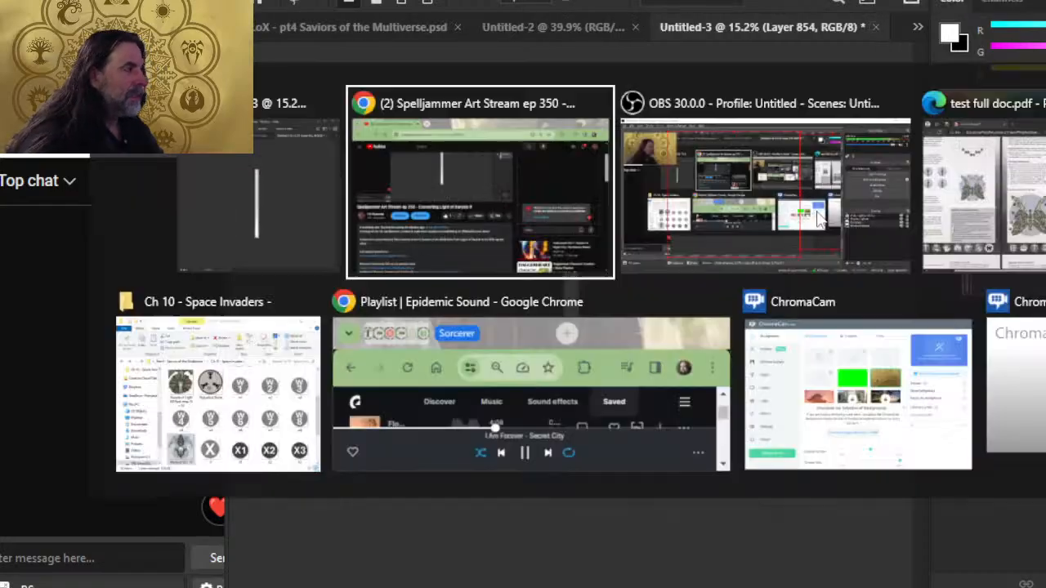
pyautogui.click(980, 196)
pyautogui.scroll(-3, 670, 298)
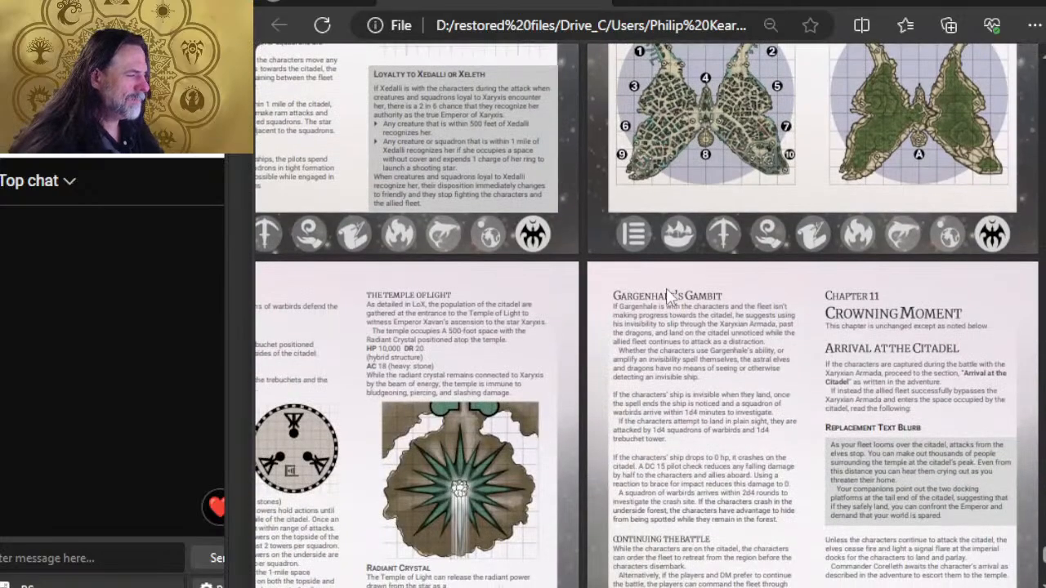
pyautogui.scroll(-3, 670, 298)
pyautogui.hscroll(-3, 510, 350)
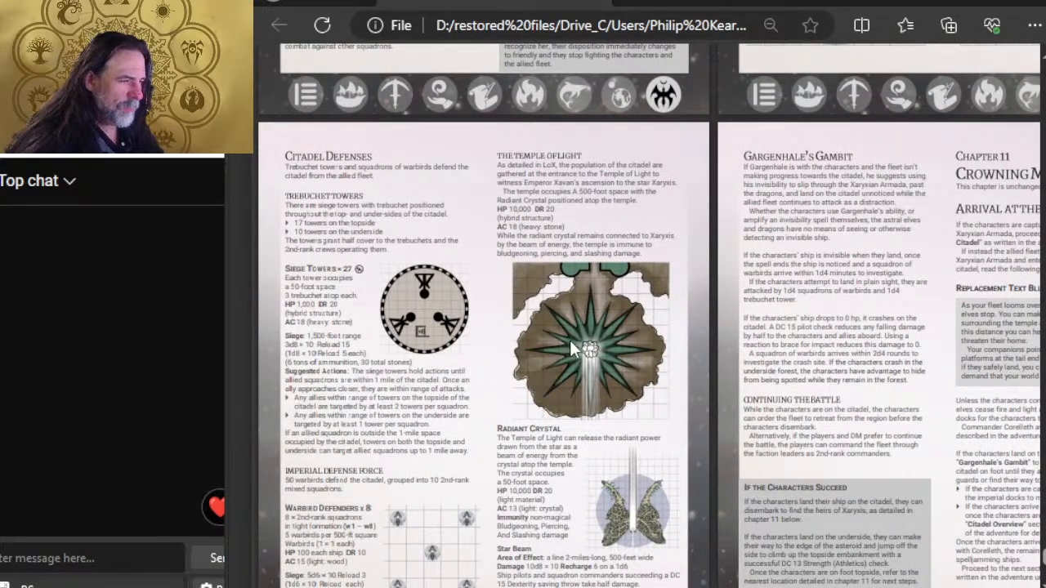
# Step: Examine the Xaryxispace system map and its legend on page 102, at the start of Part 4: Saviors of the Multiverse
pyautogui.scroll(10, 569, 340)
pyautogui.scroll(1, 631, 338)
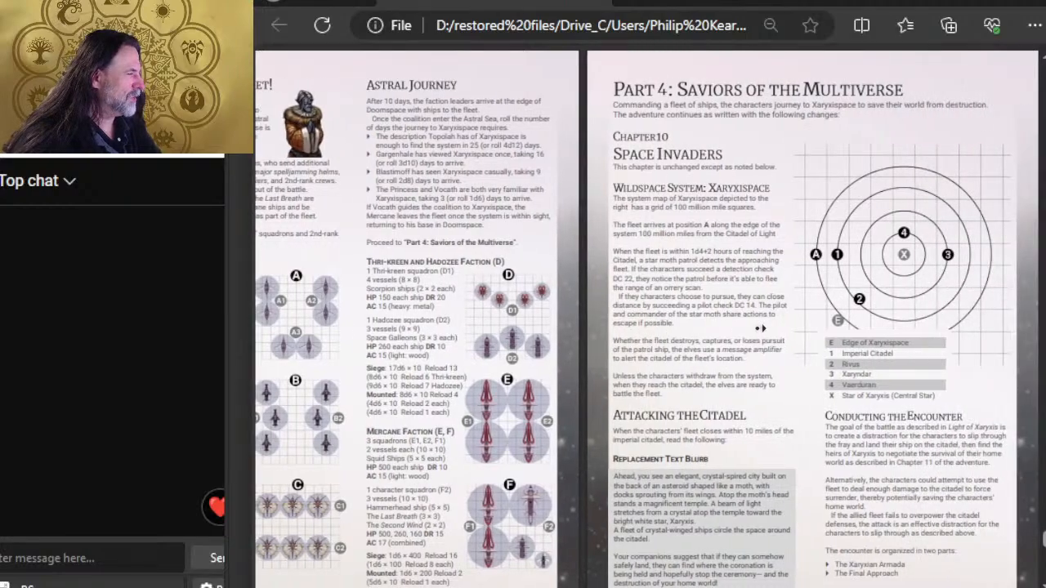
pyautogui.scroll(2, 596, 318)
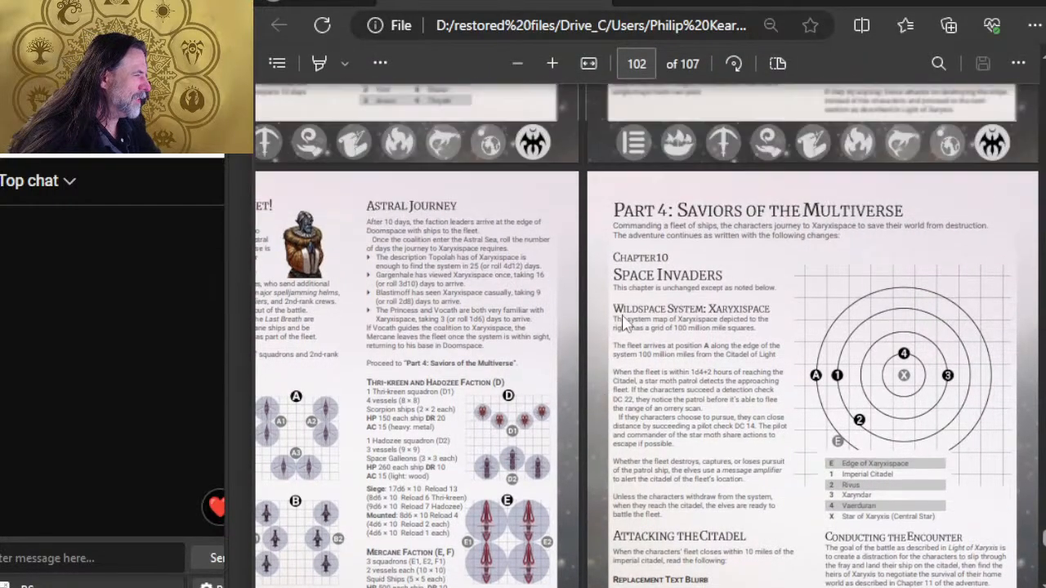
pyautogui.scroll(5, 653, 368)
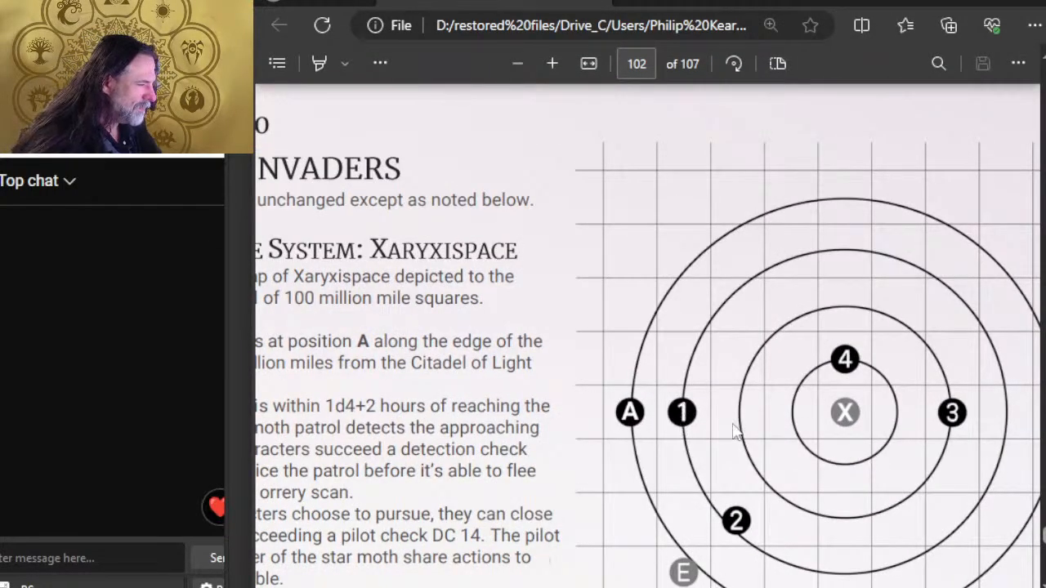
pyautogui.scroll(-1, 683, 413)
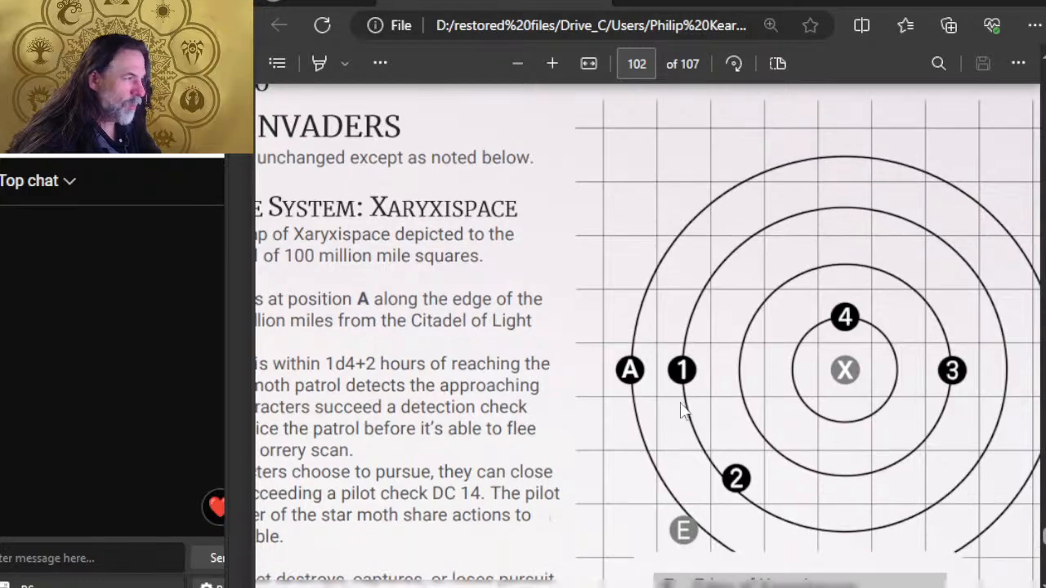
pyautogui.scroll(-5, 682, 413)
pyautogui.scroll(4, 726, 260)
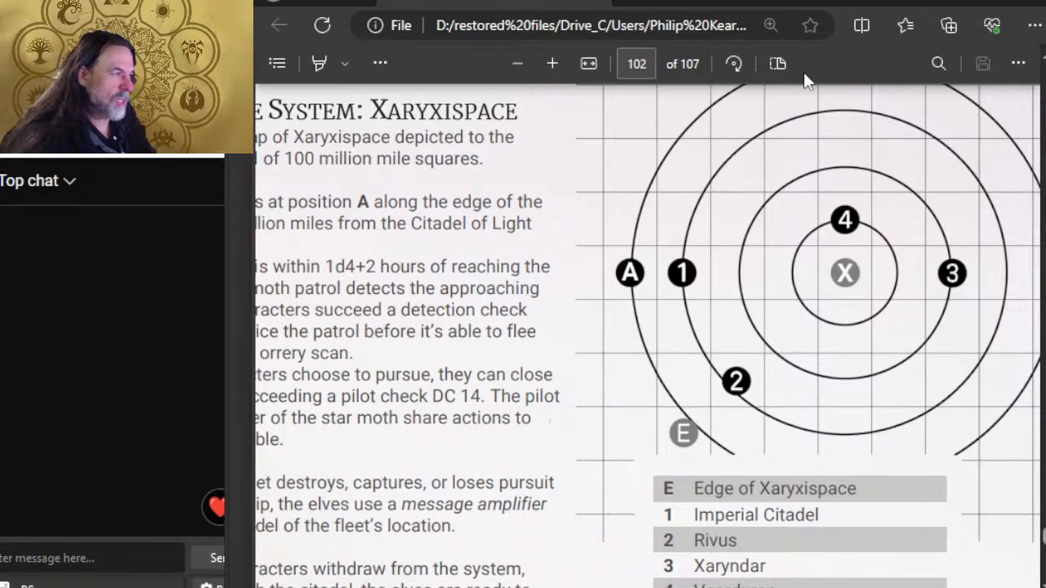
# Step: Examine PDF pages 102 to 105, covering Attacking the Citadel, the Xaryxian Armada, the citadel topside and underside maps and Citadel Defenses
pyautogui.scroll(-1, 764, 180)
pyautogui.scroll(-2, 762, 182)
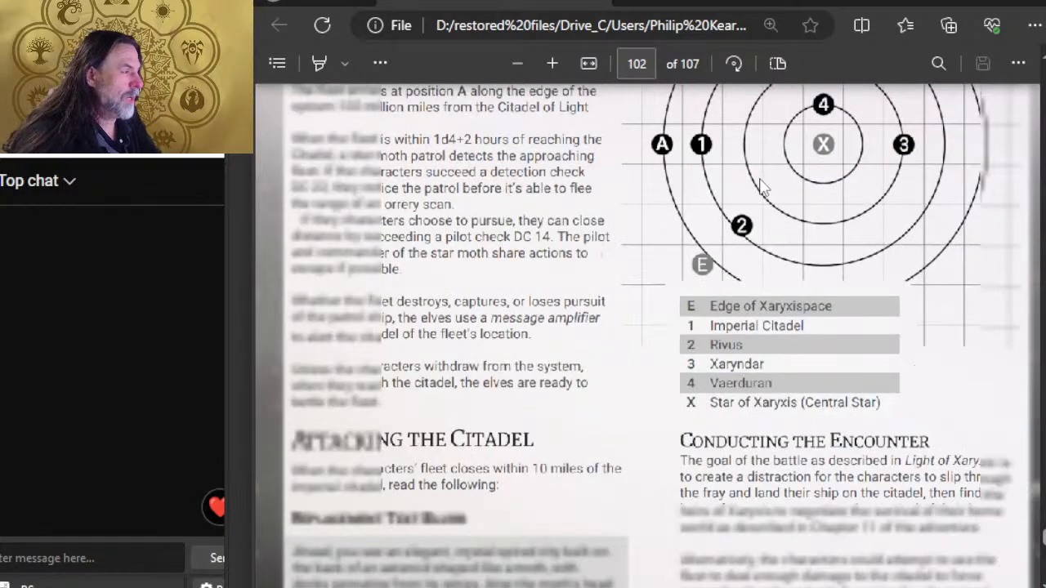
pyautogui.scroll(-3, 757, 200)
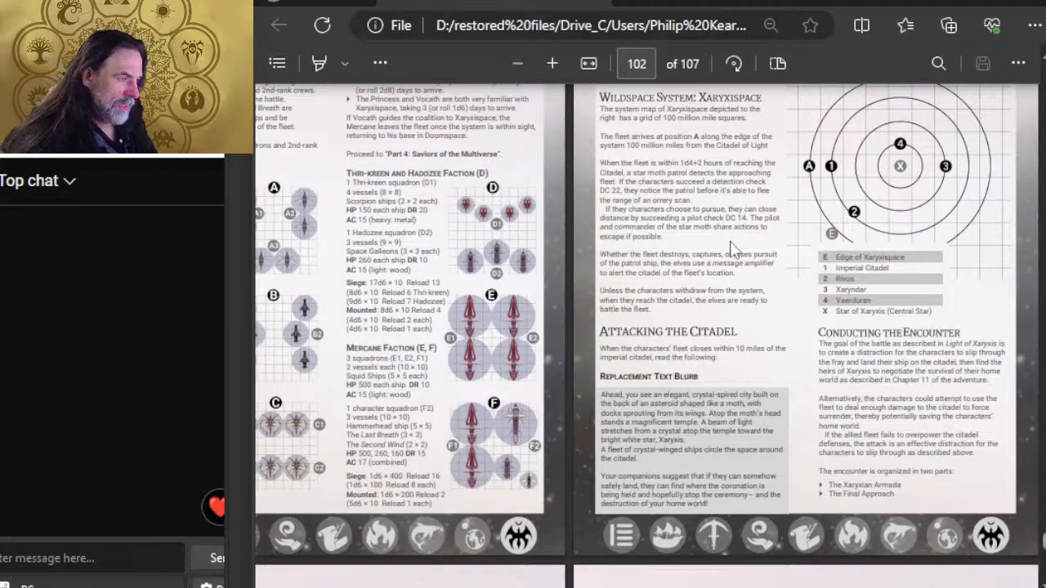
pyautogui.scroll(-5, 735, 245)
pyautogui.scroll(3, 700, 317)
pyautogui.scroll(-2, 700, 317)
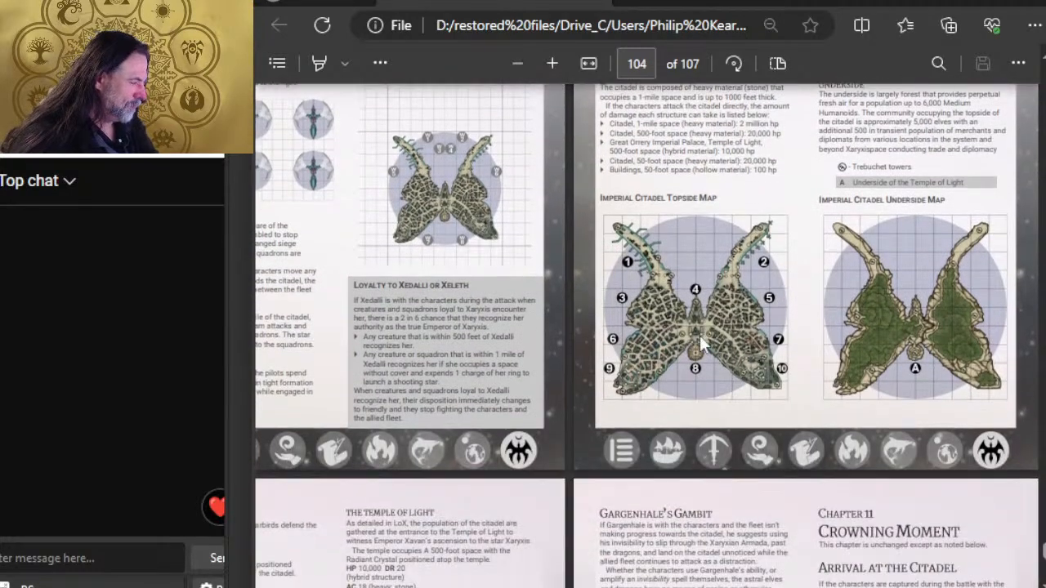
pyautogui.scroll(-4, 593, 395)
pyautogui.scroll(2, 592, 400)
pyautogui.scroll(4, 592, 403)
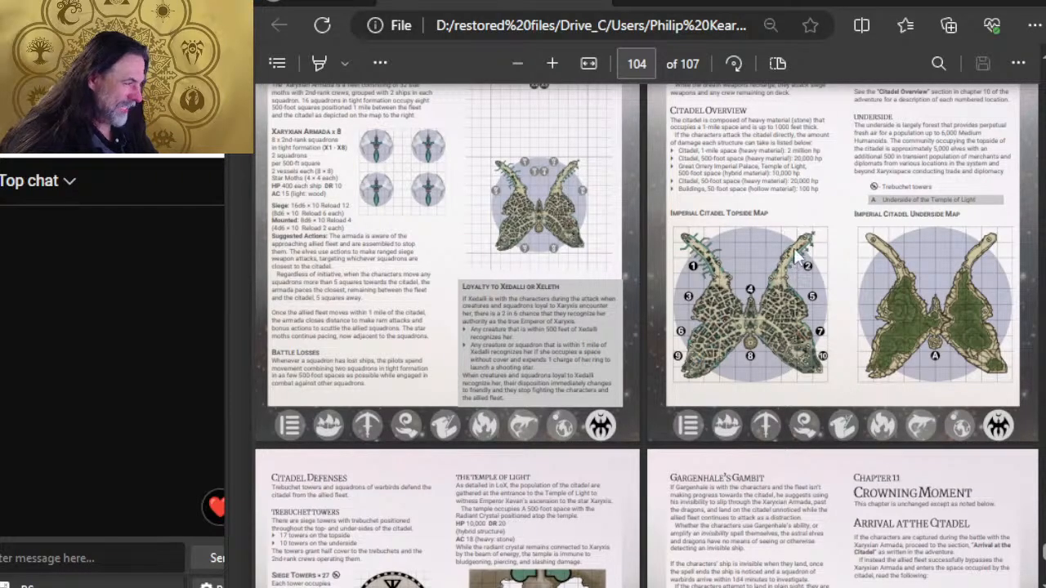
pyautogui.scroll(2, 817, 298)
pyautogui.scroll(-2, 819, 301)
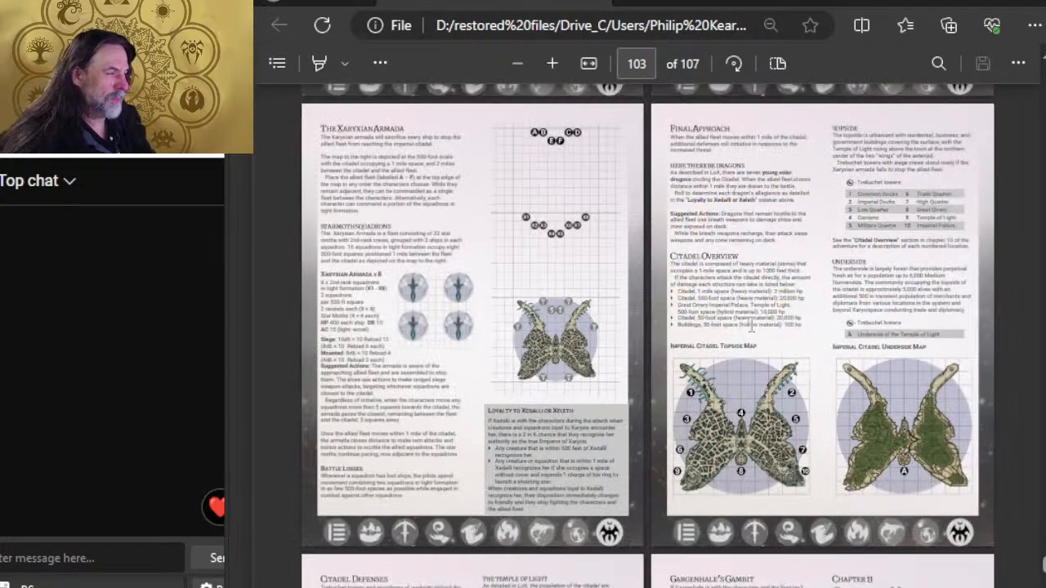
pyautogui.scroll(-5, 713, 328)
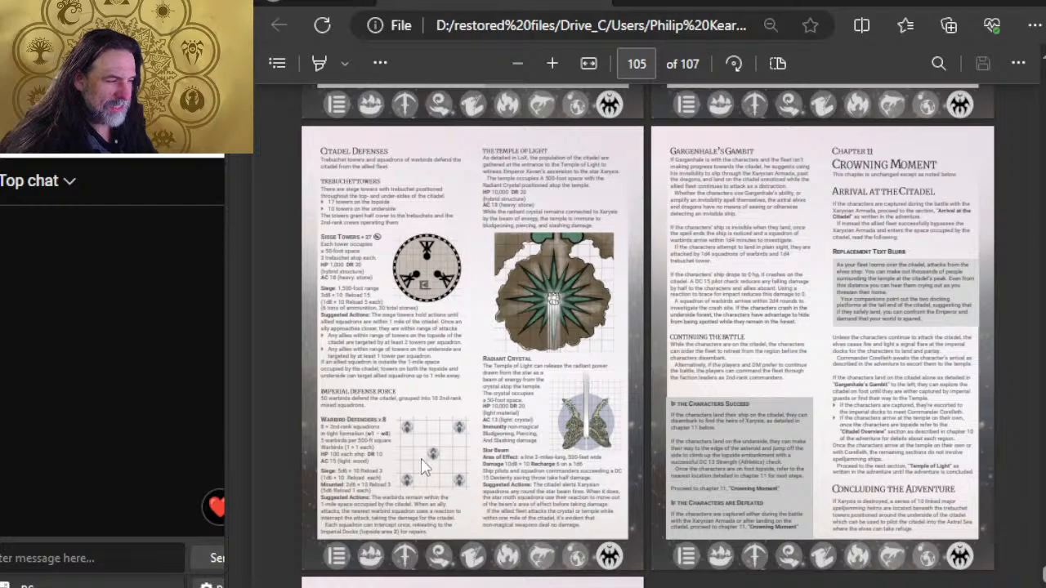
# Step: Switch to Photoshop and close the Untitled-3 and Untitled-2 documents without saving their changes
pyautogui.hotkey('alt', 'Tab')
pyautogui.hotkey('alt', 'Tab')
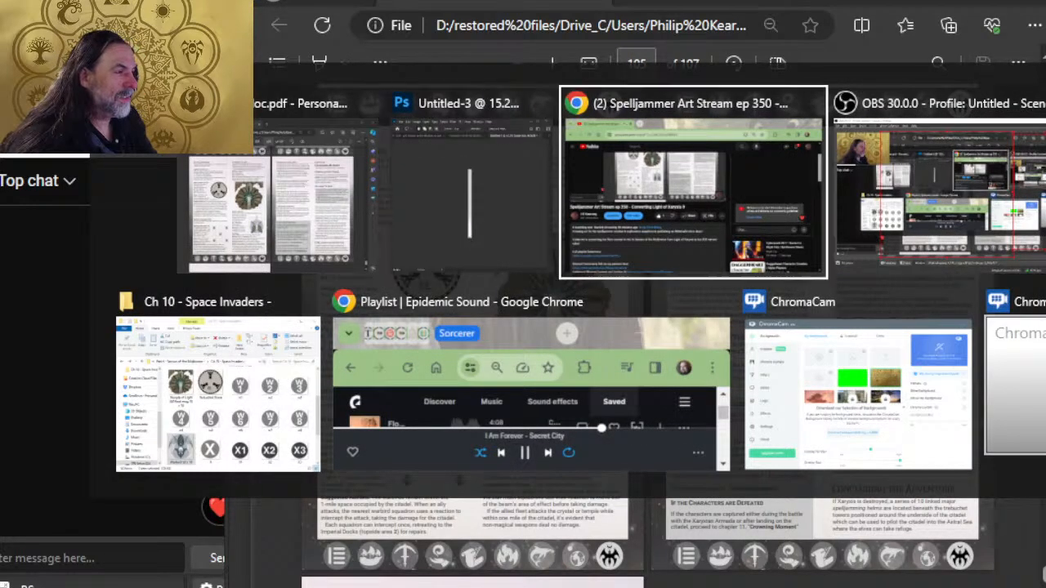
pyautogui.hotkey('alt', 'shift', 'Tab')
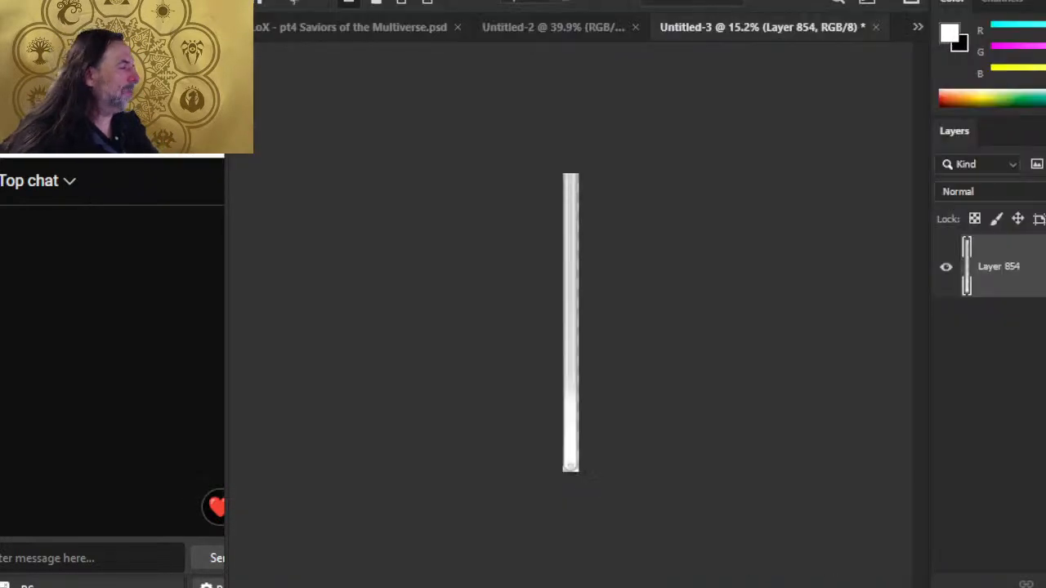
pyautogui.click(875, 27)
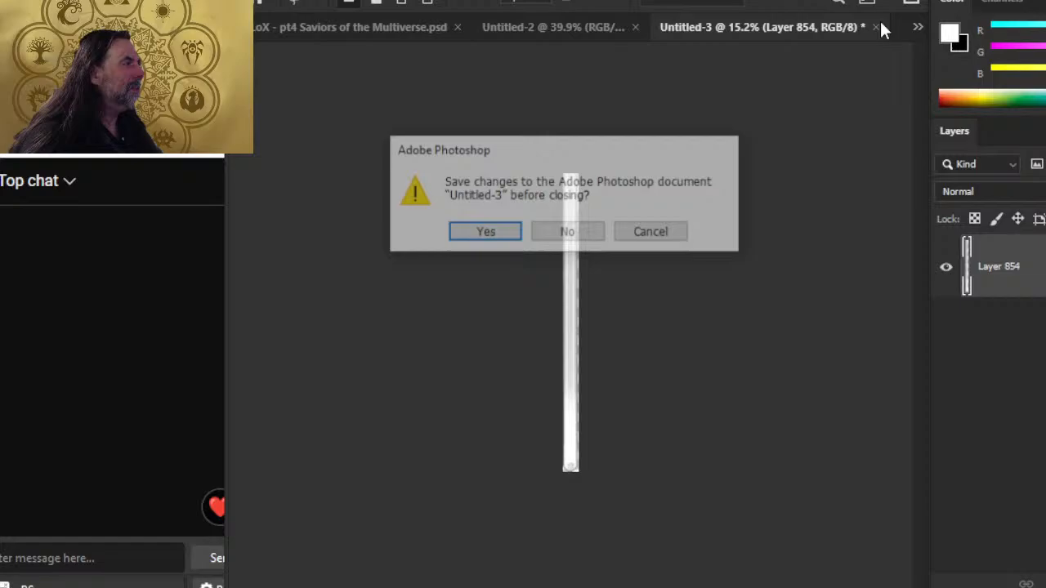
pyautogui.click(588, 239)
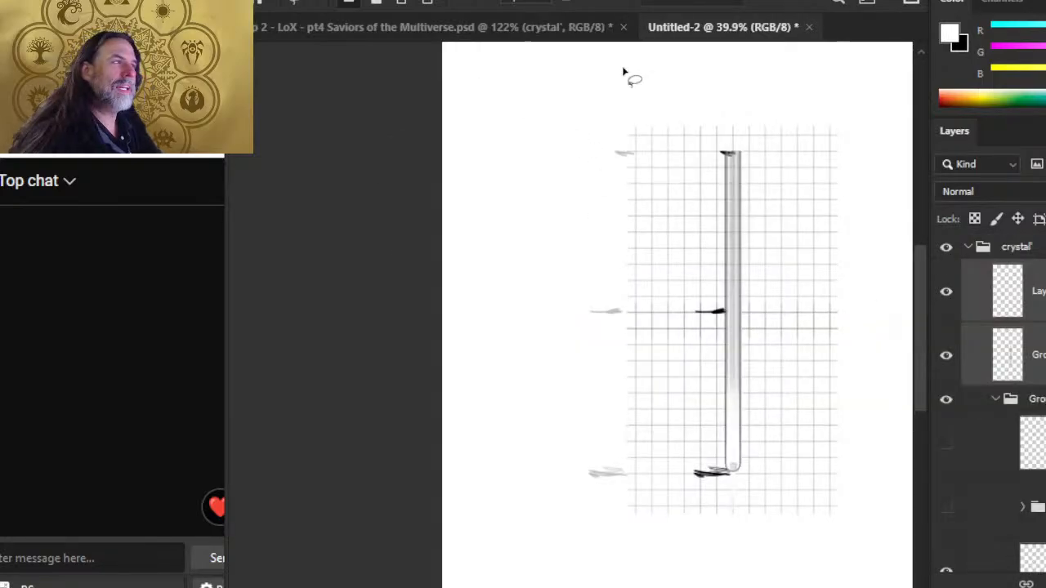
pyautogui.click(804, 27)
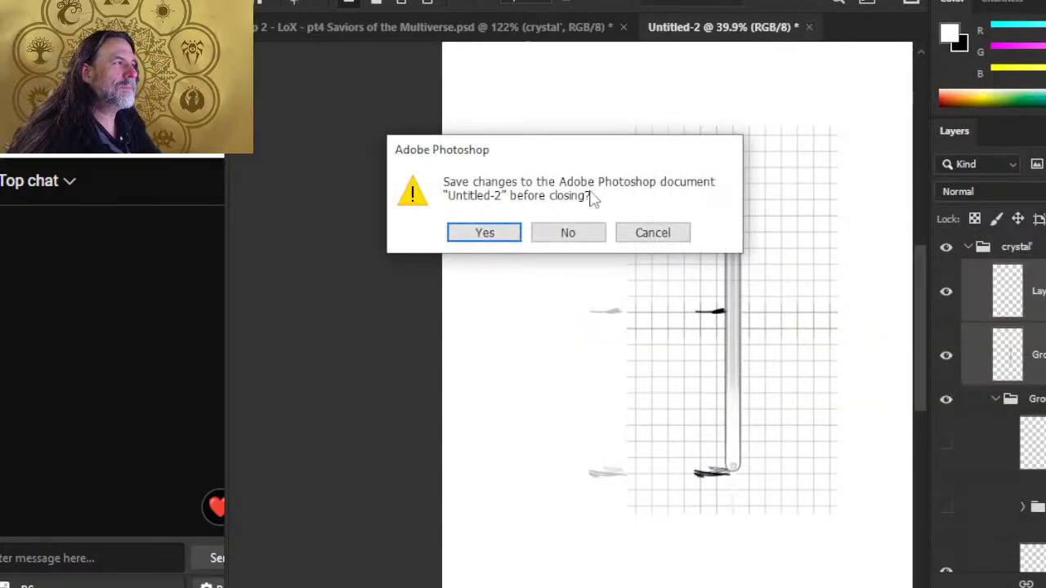
pyautogui.click(576, 237)
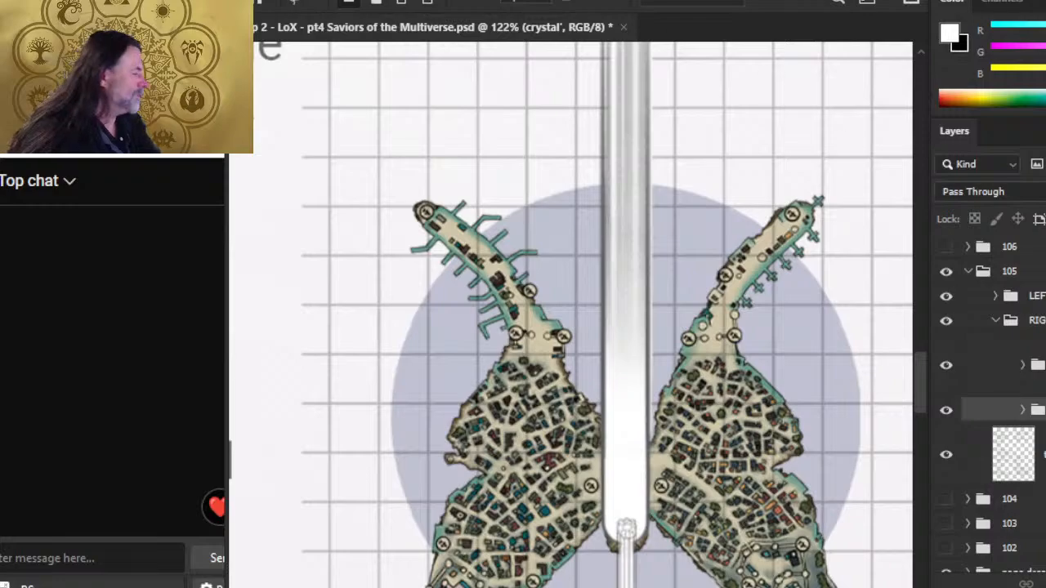
# Step: Collapse and hide layer group 105, and show group 104 with the Imperial Citadel topside and underside maps
pyautogui.click(967, 271)
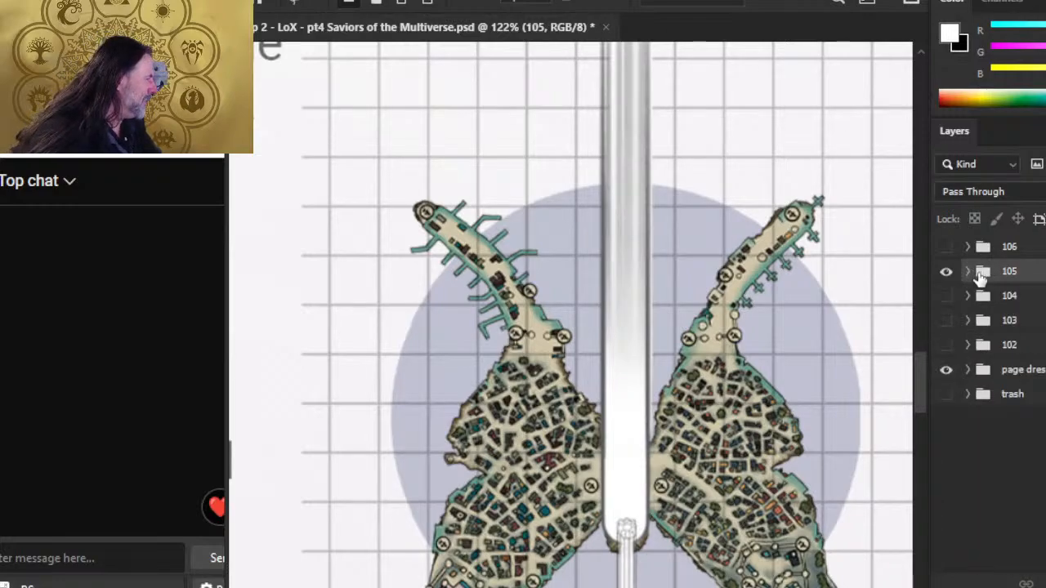
pyautogui.click(946, 271)
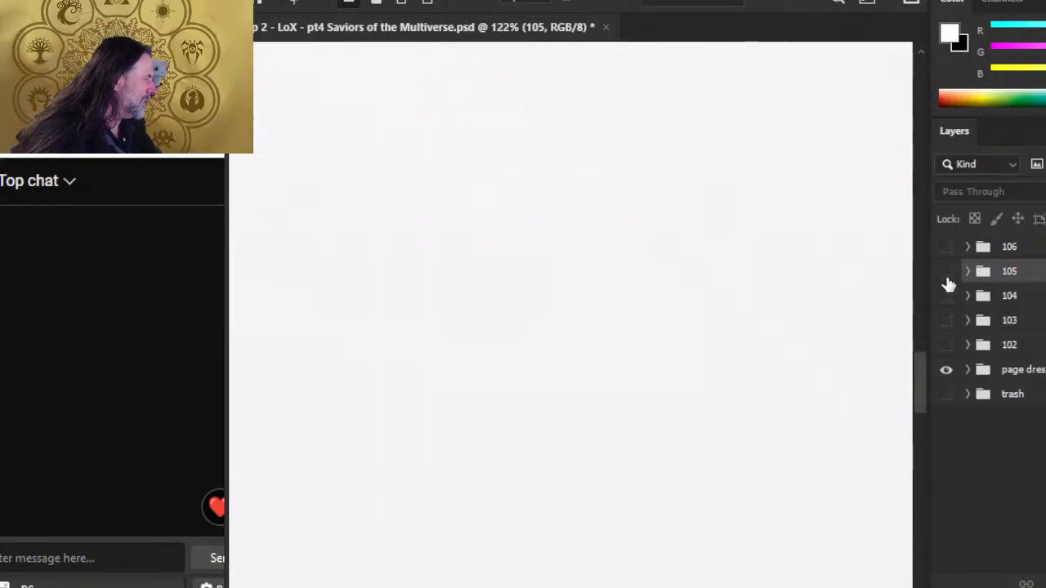
pyautogui.click(946, 296)
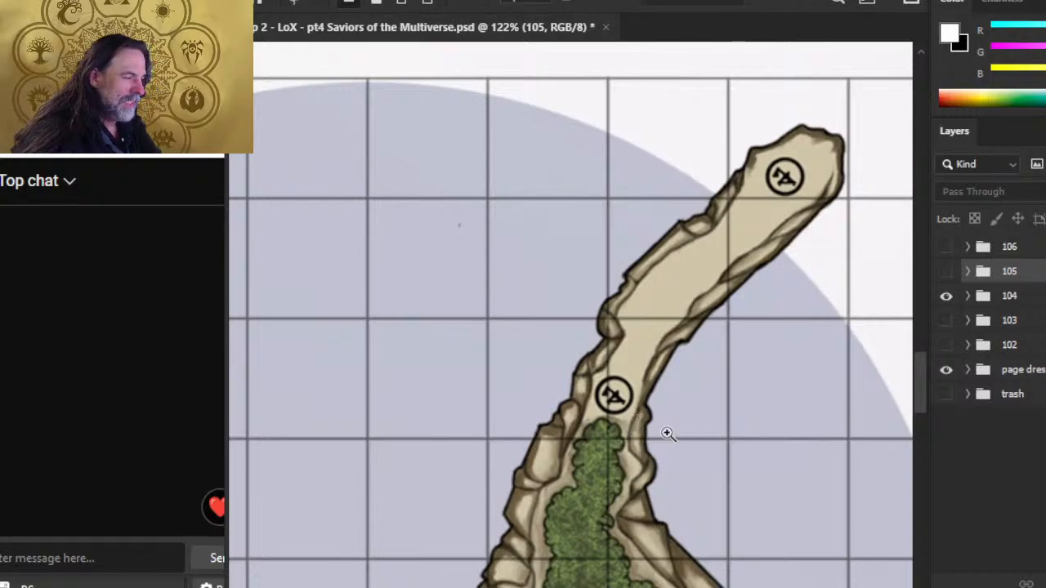
pyautogui.hotkey('ctrl', '0')
pyautogui.scroll(-3, 617, 345)
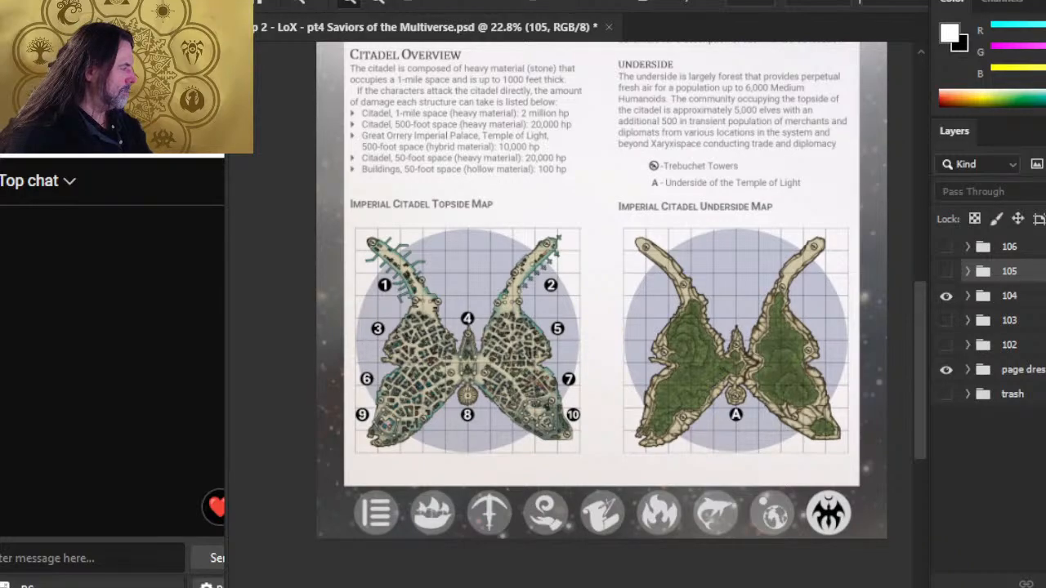
# Step: Select layer group 104, save the Saviors of the Multiverse document and close it
pyautogui.click(1010, 296)
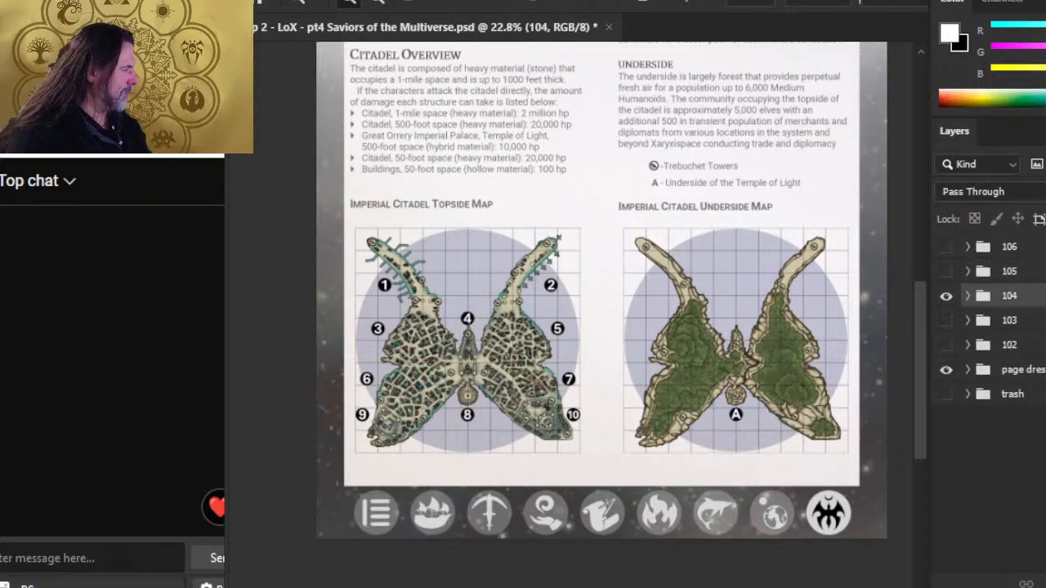
pyautogui.hotkey('ctrl', 's')
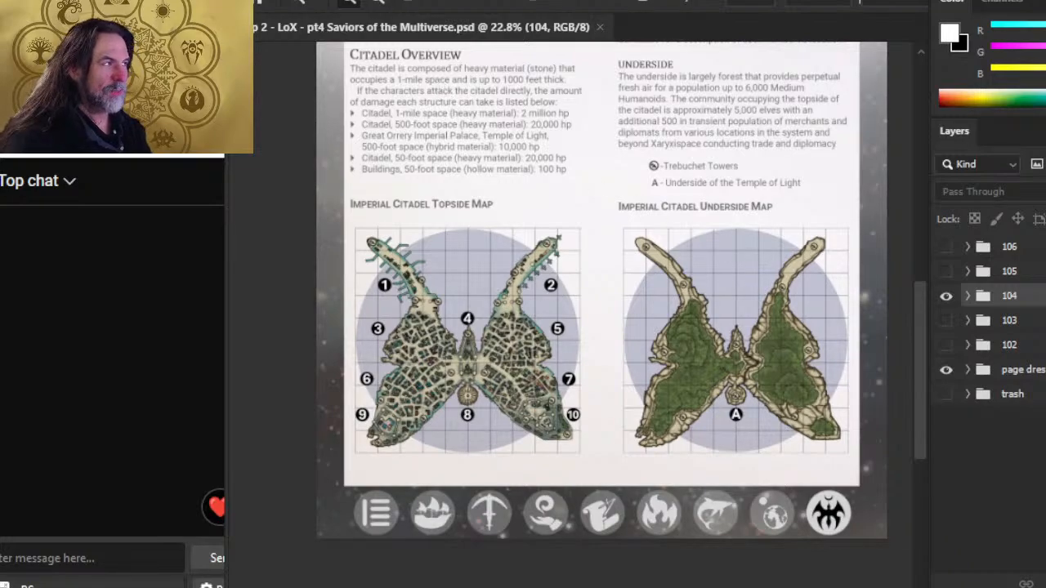
pyautogui.click(599, 27)
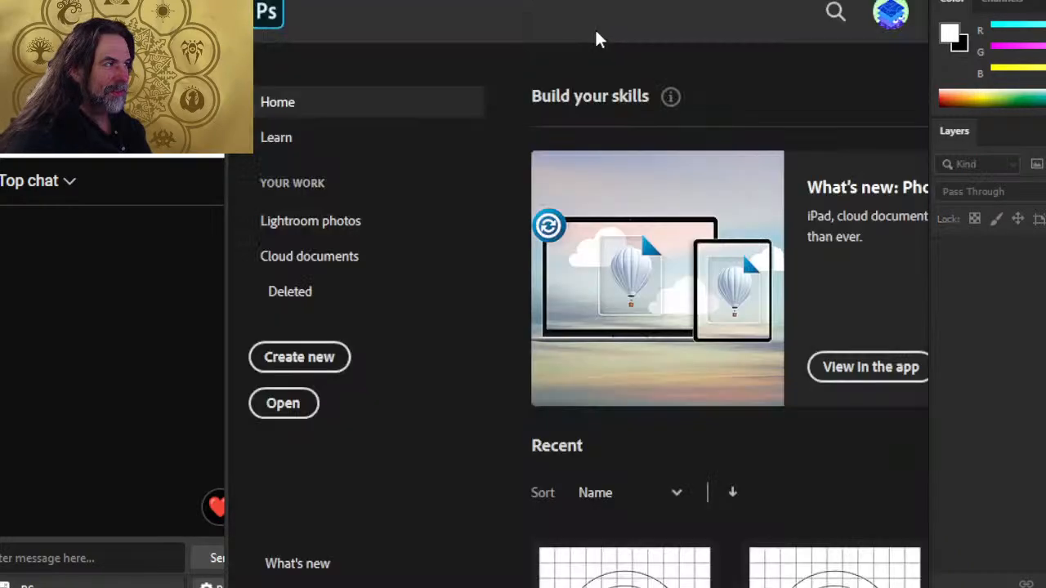
# Step: Start opening a file and browse to the Ch 8 - Arena of Blood folder within Part 3 - Chaos in Doomspace
pyautogui.click(266, 0)
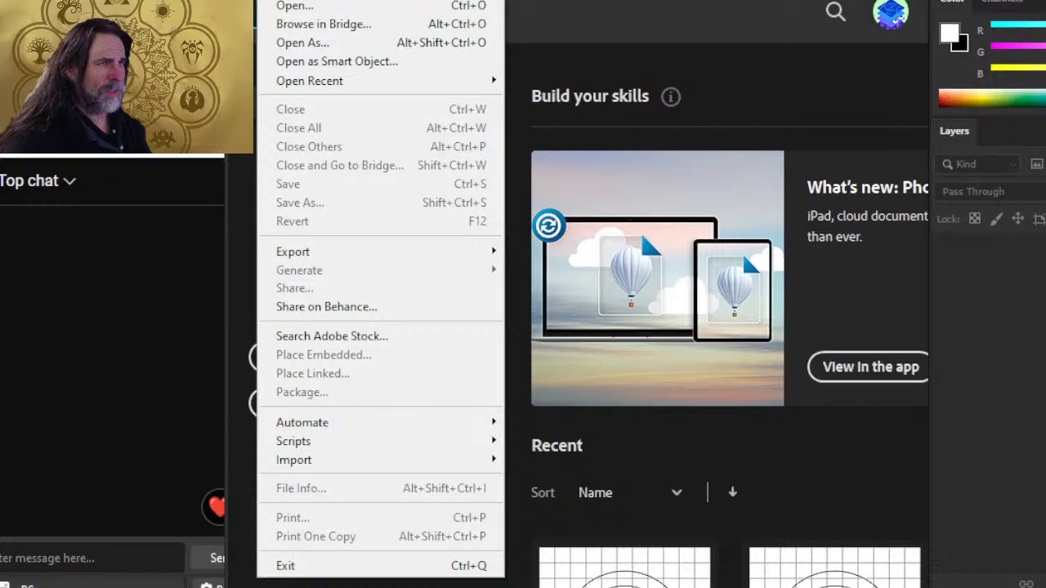
pyautogui.click(295, 8)
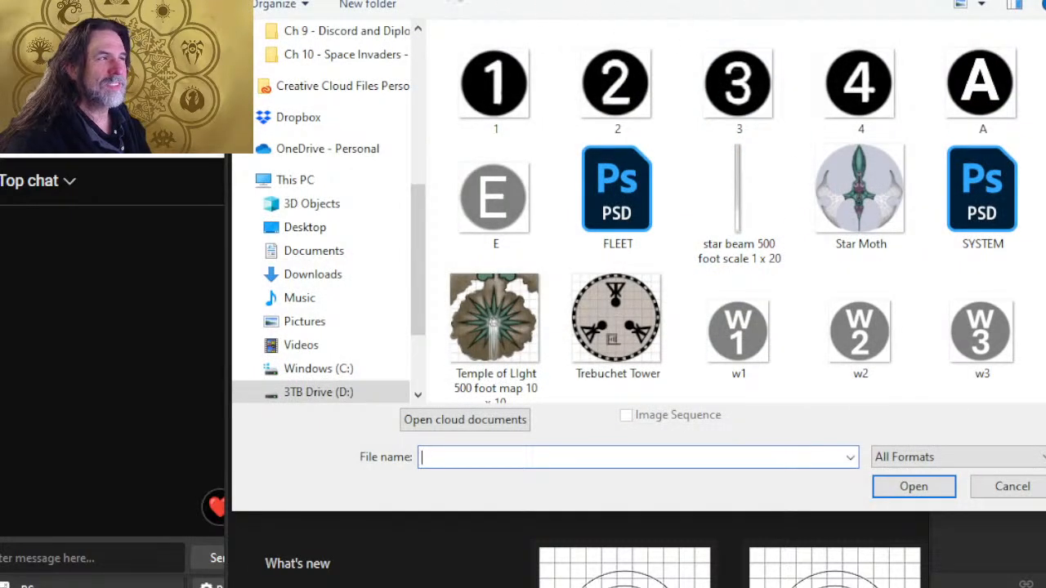
pyautogui.click(326, 0)
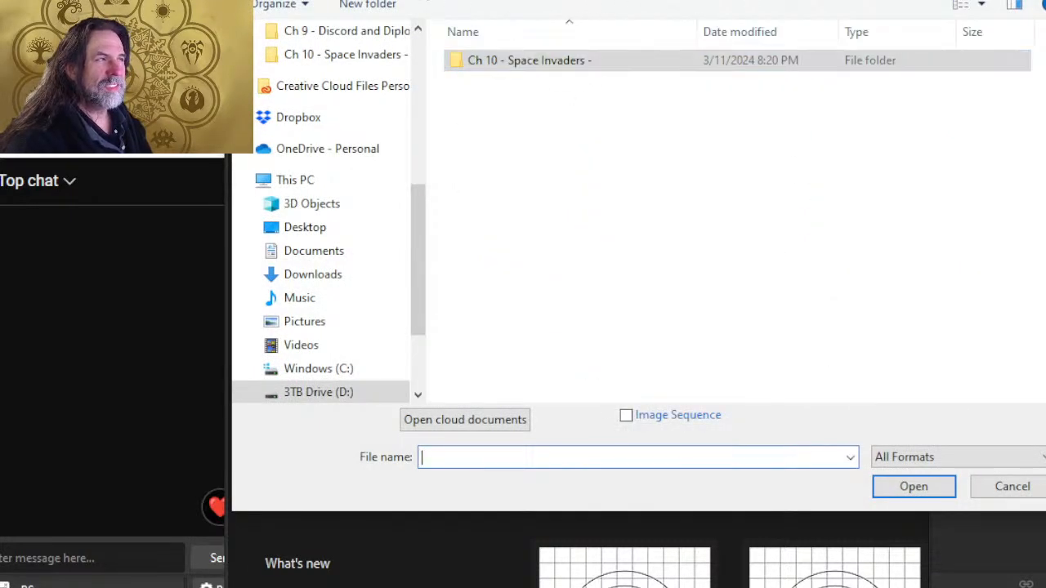
pyautogui.doubleClick(555, 60)
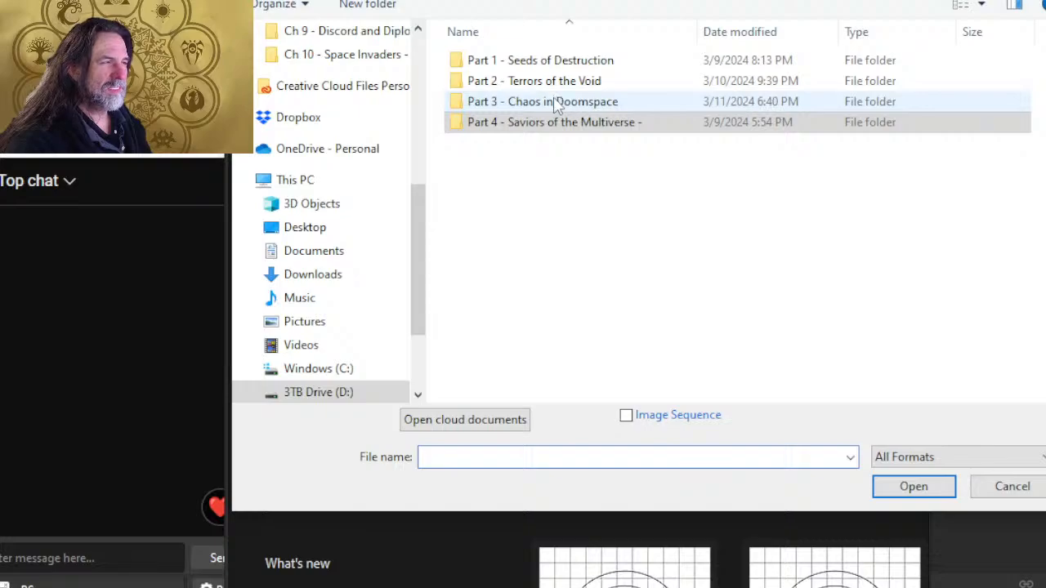
pyautogui.doubleClick(554, 101)
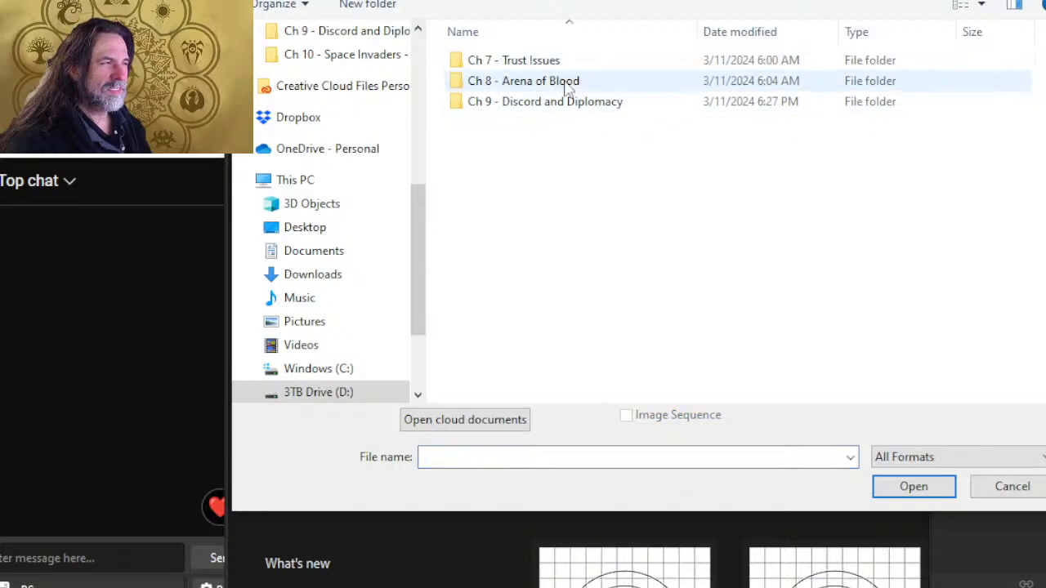
pyautogui.doubleClick(568, 85)
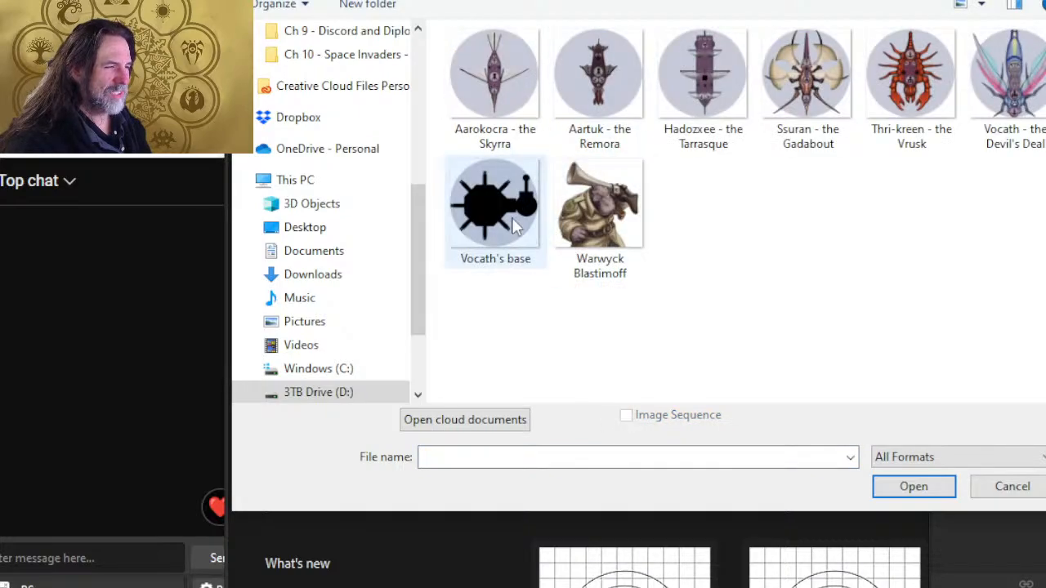
# Step: Return to Ch 10 - Space Invaders within Part 4 - Saviors of the Multiverse and review its saved token and map files
pyautogui.hotkey('alt', 'Left')
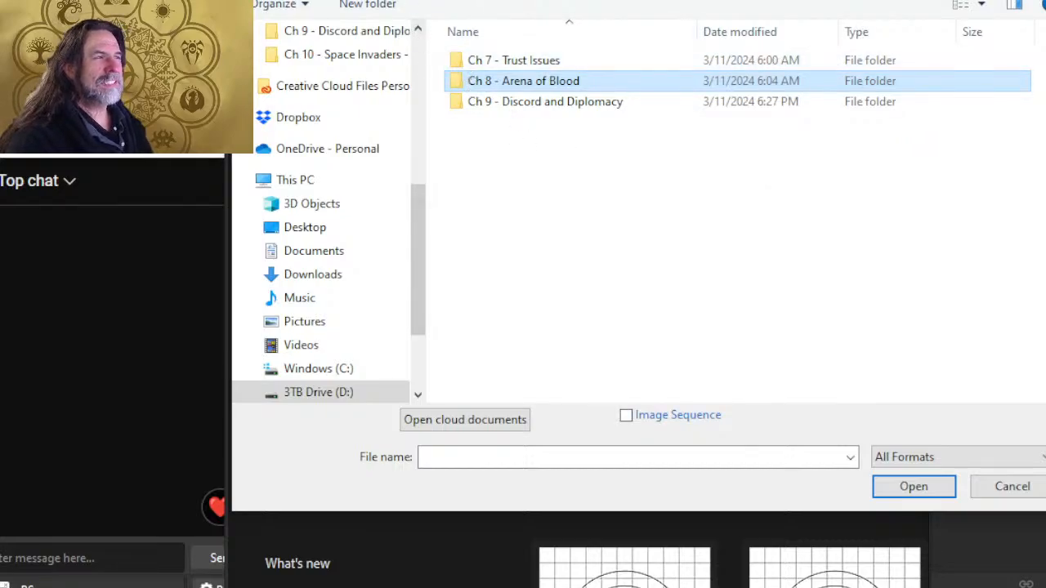
pyautogui.hotkey('alt', 'Left')
pyautogui.click(572, 140)
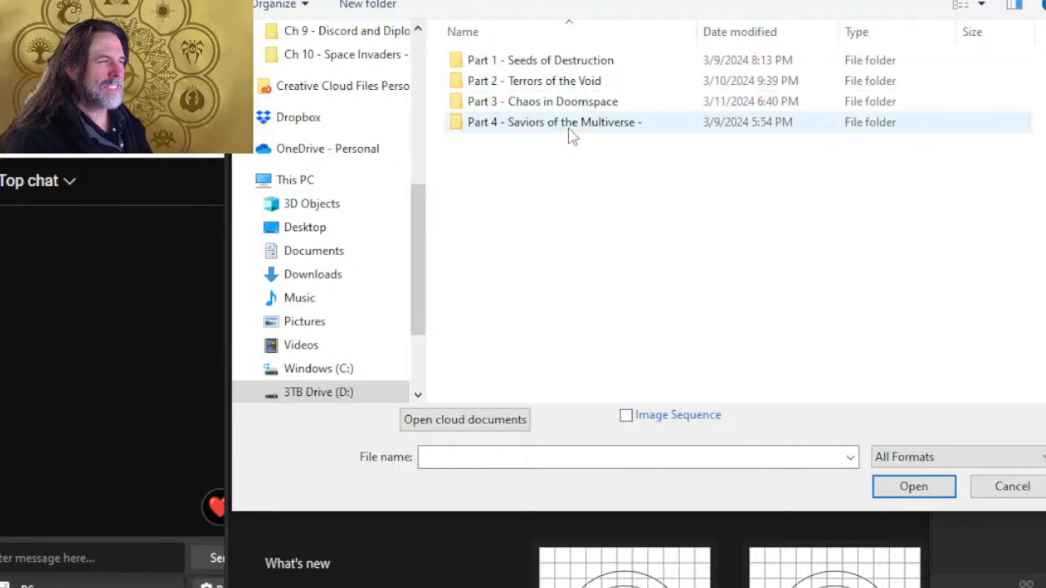
pyautogui.doubleClick(571, 129)
pyautogui.doubleClick(557, 69)
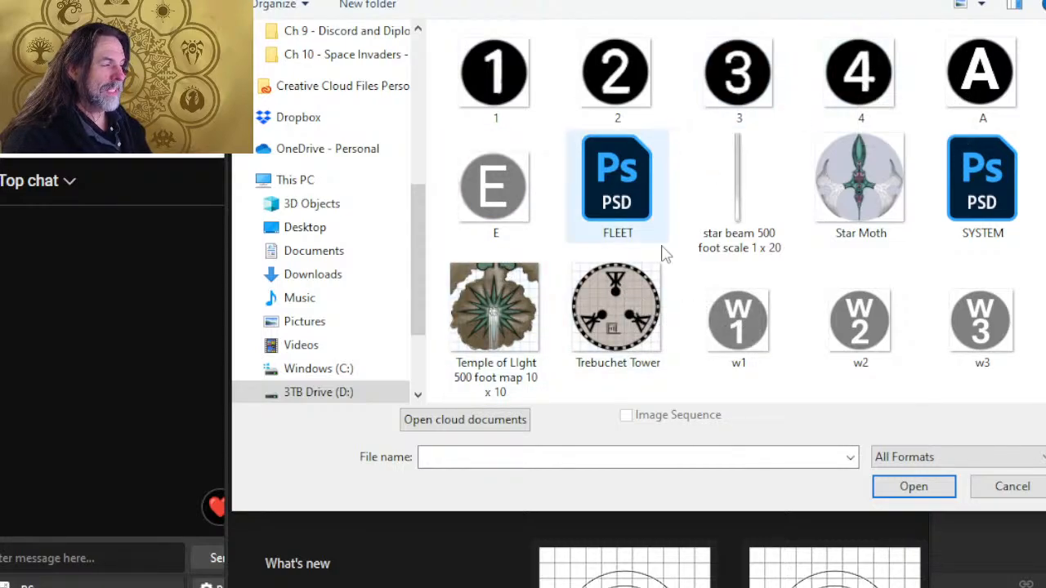
pyautogui.moveTo(710, 188)
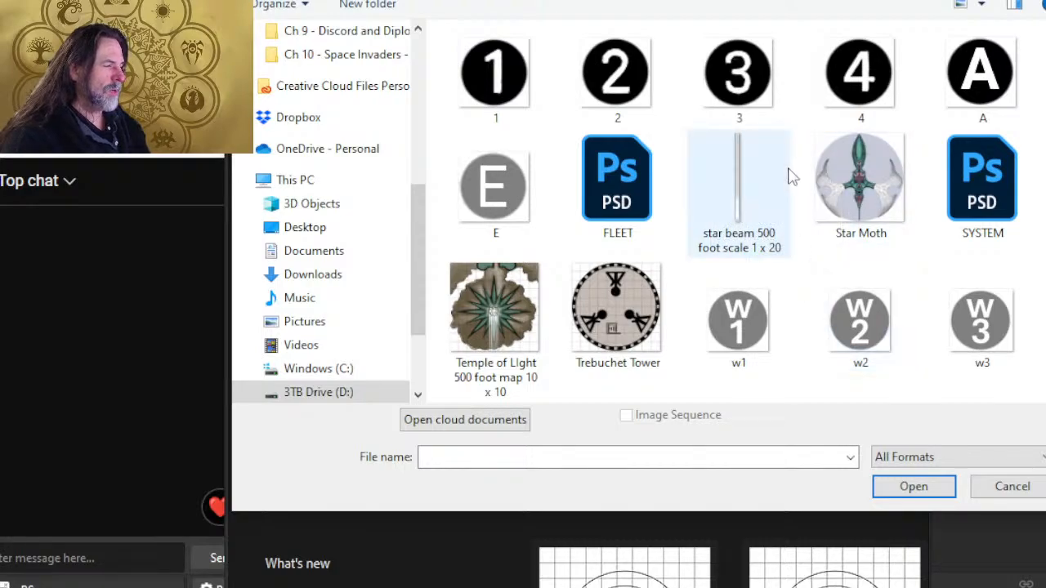
pyautogui.moveTo(776, 98)
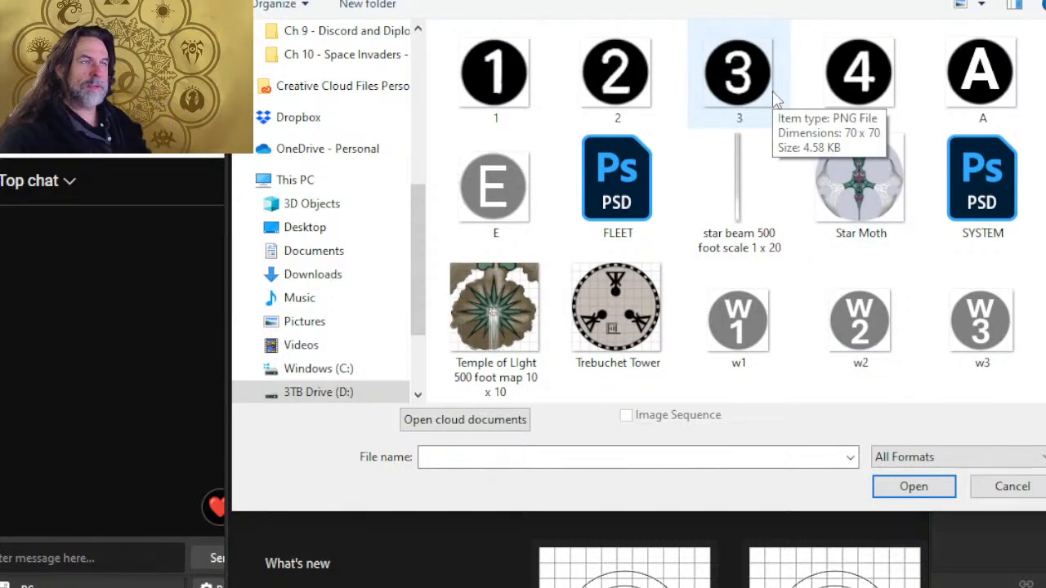
pyautogui.scroll(1, 445, 74)
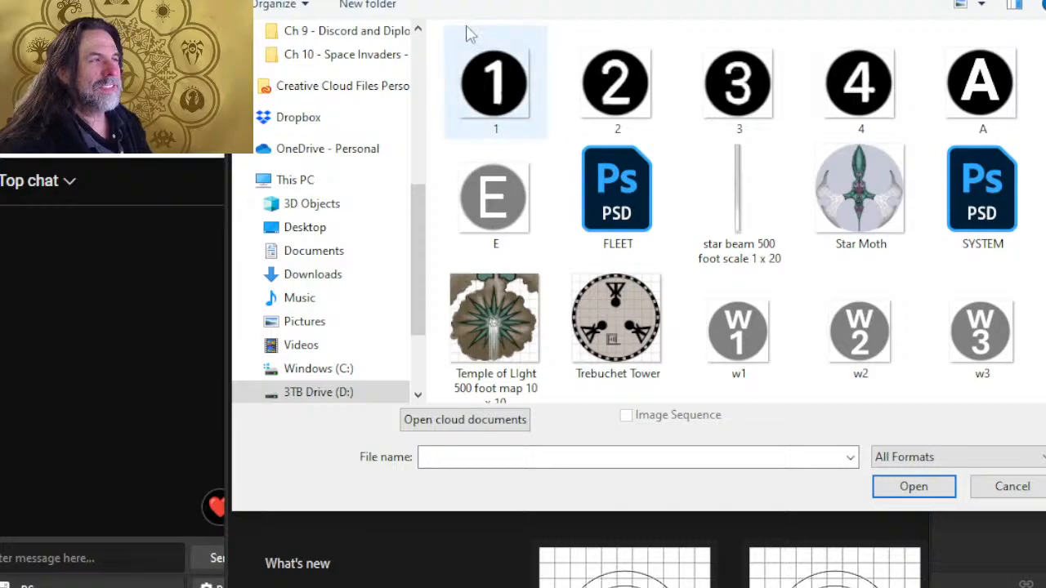
# Step: Leave the Ch 10 - Space Invaders folder and browse the main project folder containing VTT ASSETS, interior pages and tokens
pyautogui.click(327, 2)
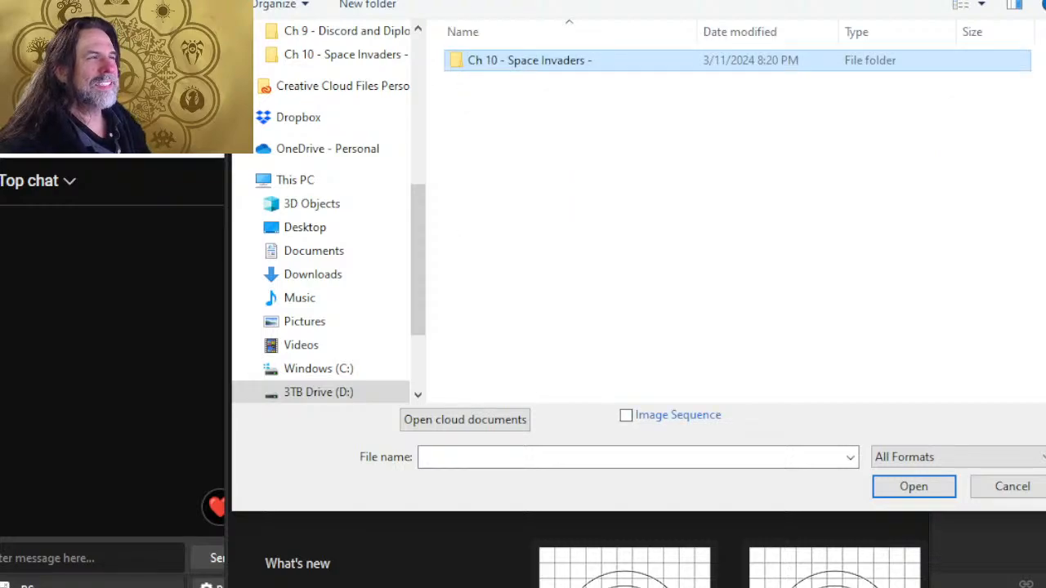
pyautogui.hotkey('alt', 'Up')
pyautogui.press('Return')
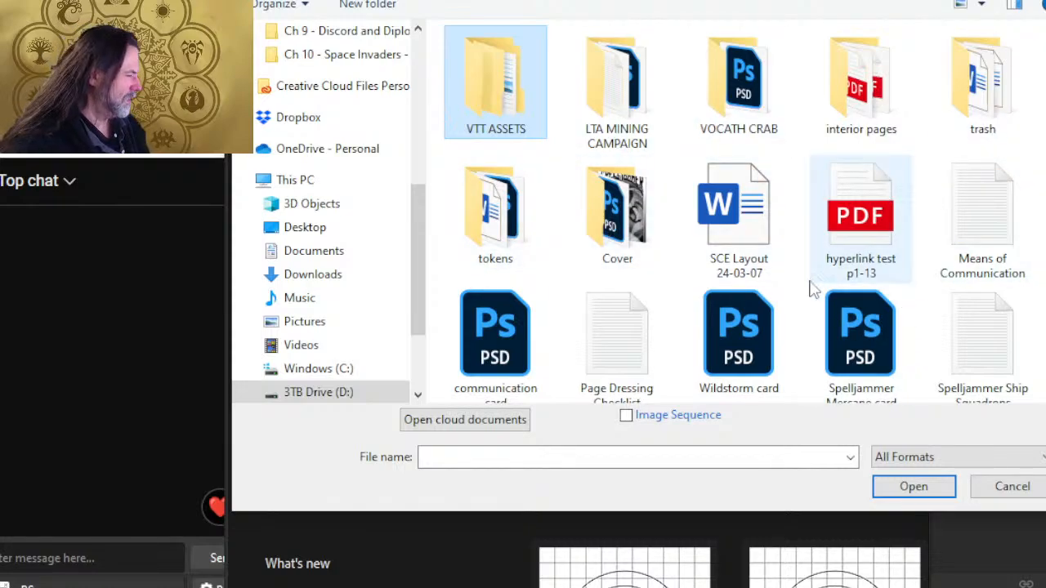
pyautogui.scroll(-1, 813, 240)
pyautogui.scroll(1, 813, 241)
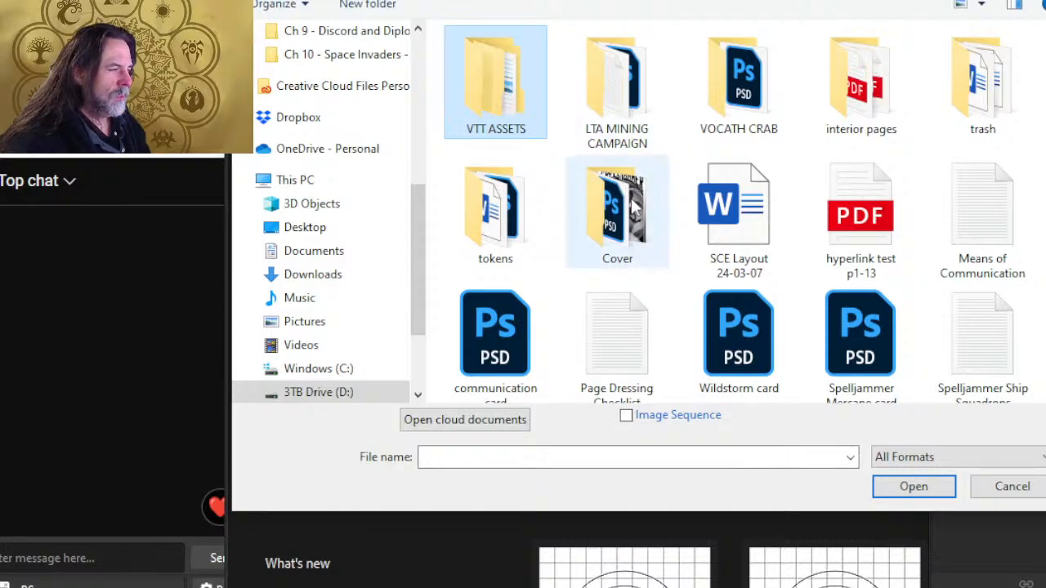
pyautogui.scroll(-4, 735, 214)
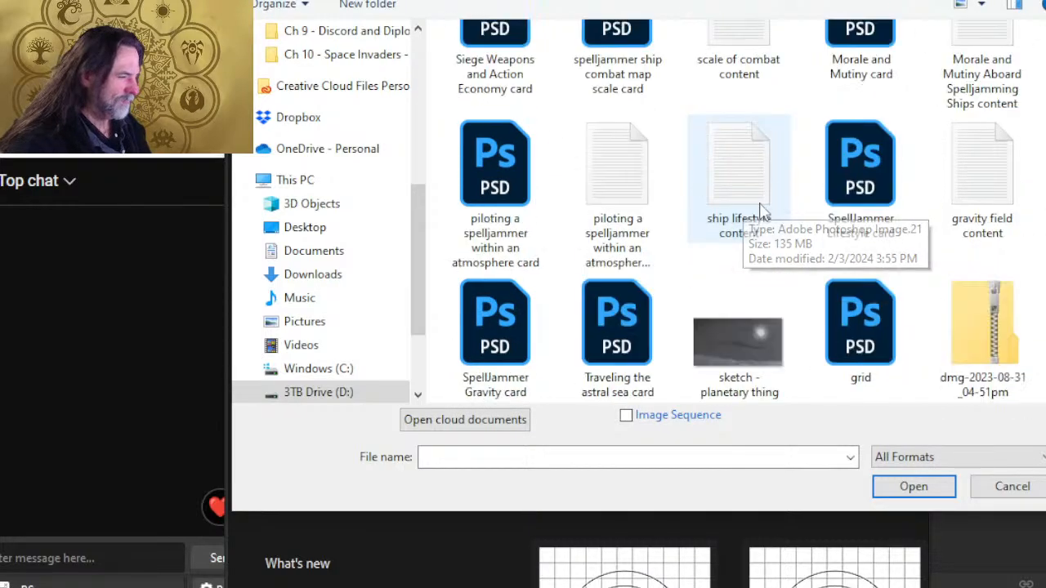
pyautogui.scroll(1, 766, 217)
pyautogui.scroll(3, 765, 218)
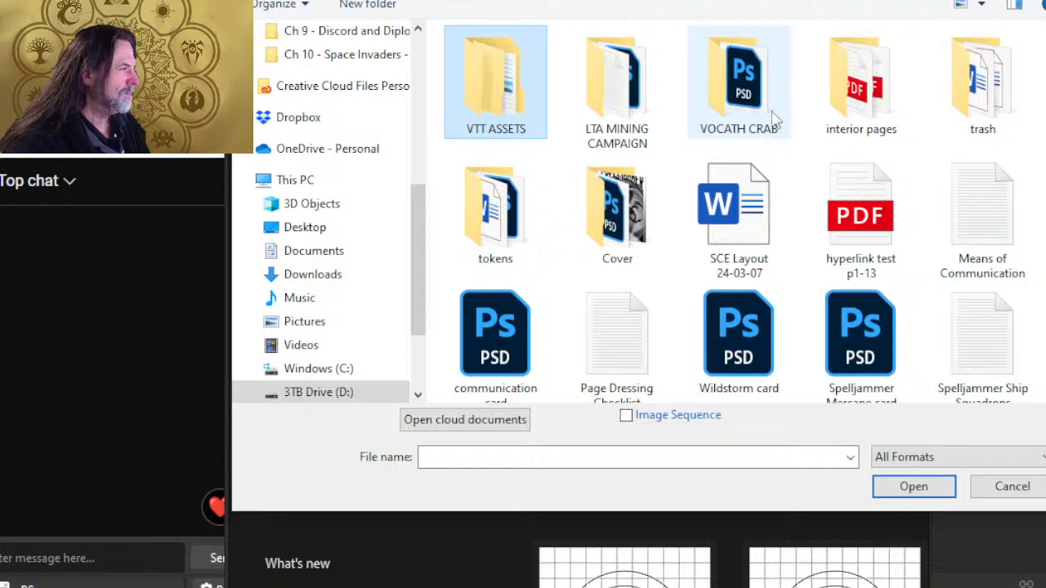
# Step: Browse through the DONE folder to the LoX folder and open the citadel upside down document
pyautogui.scroll(-10, 849, 122)
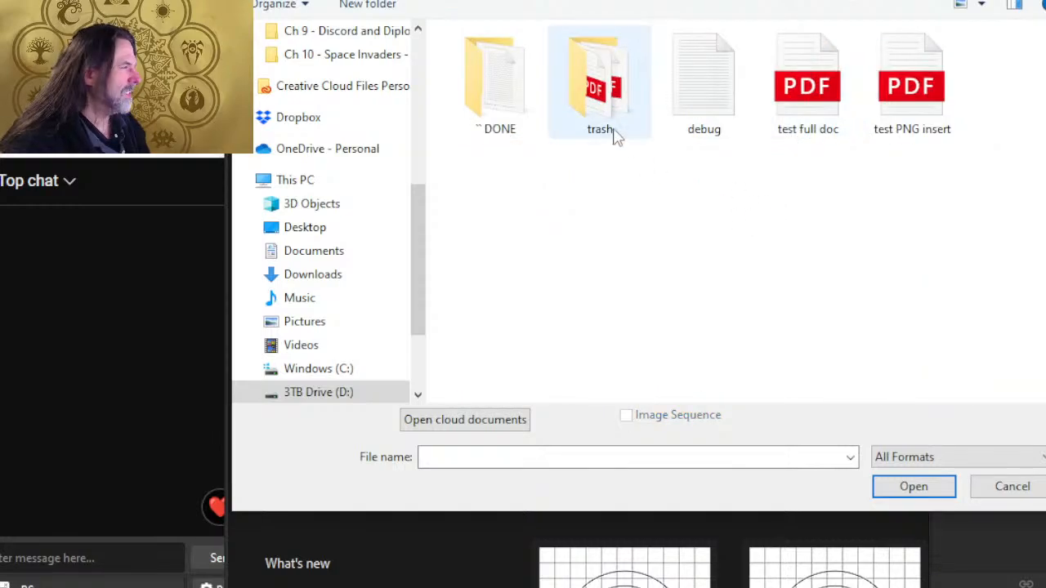
pyautogui.click(513, 125)
pyautogui.doubleClick(513, 125)
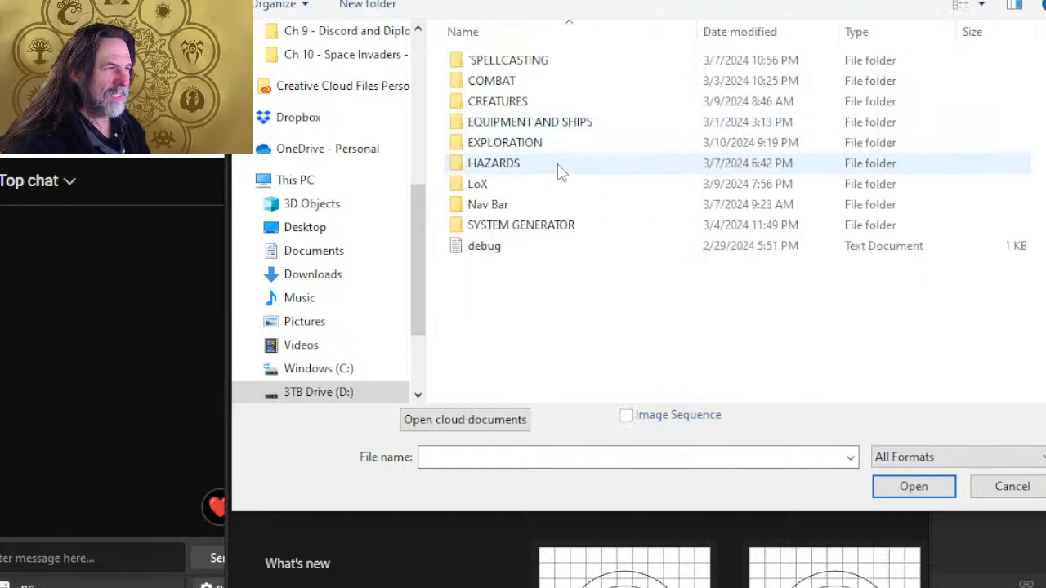
pyautogui.doubleClick(478, 186)
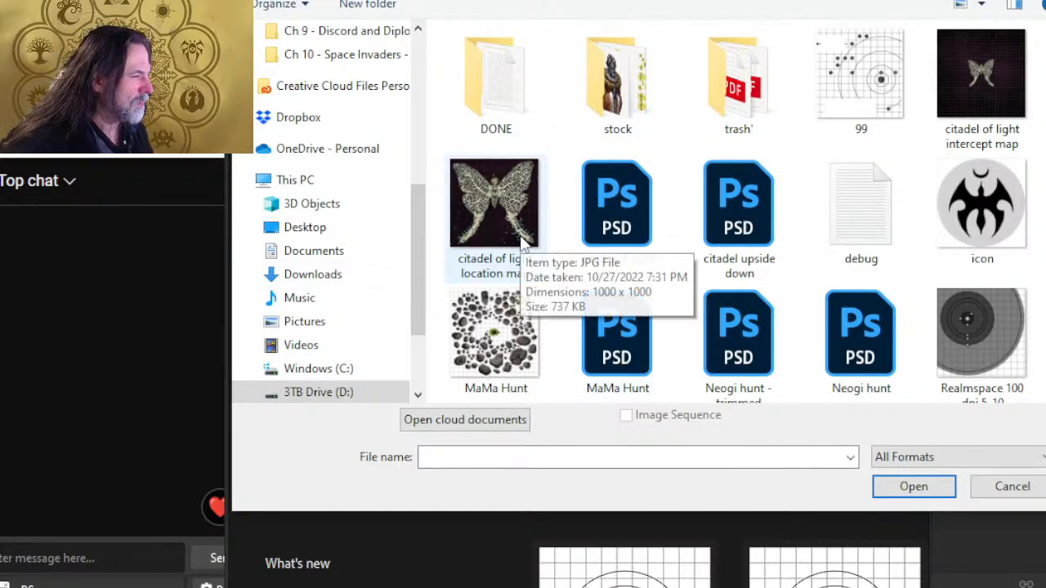
pyautogui.doubleClick(721, 213)
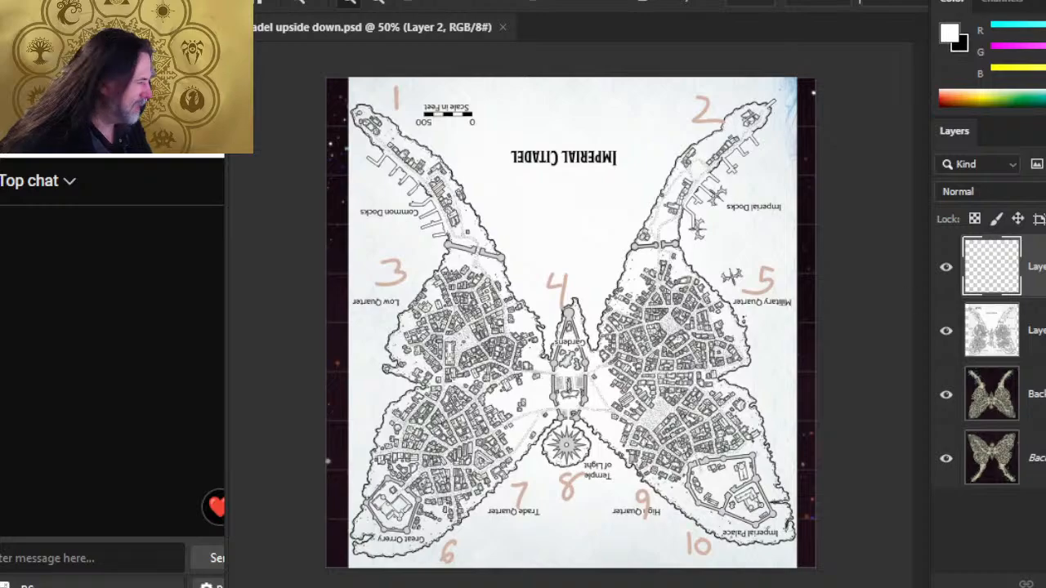
# Step: Hide the numbered notes and line-art layers to inspect the coloured citadel map, and close the document without saving
pyautogui.click(946, 266)
pyautogui.click(945, 330)
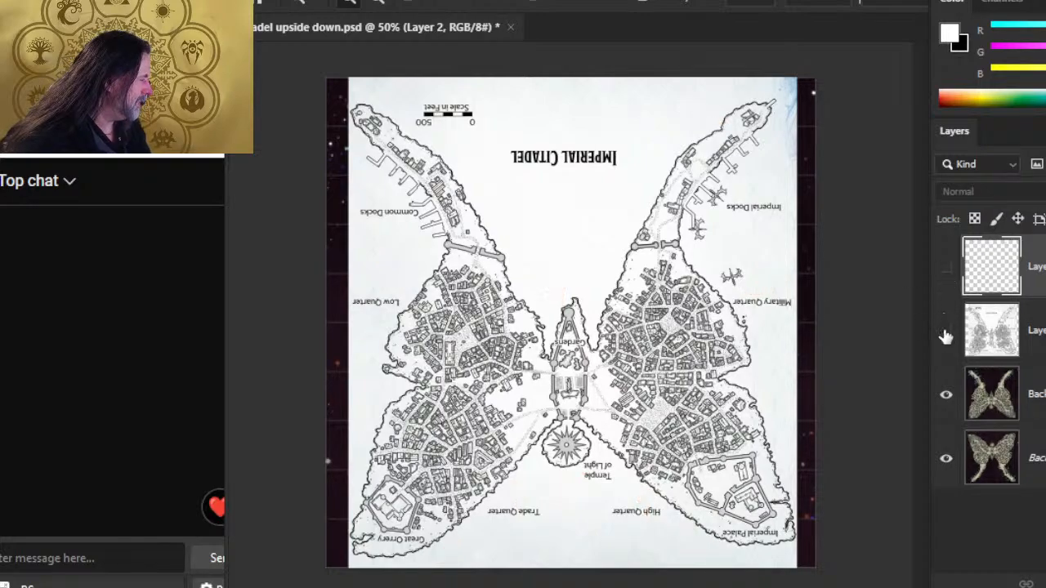
pyautogui.click(945, 395)
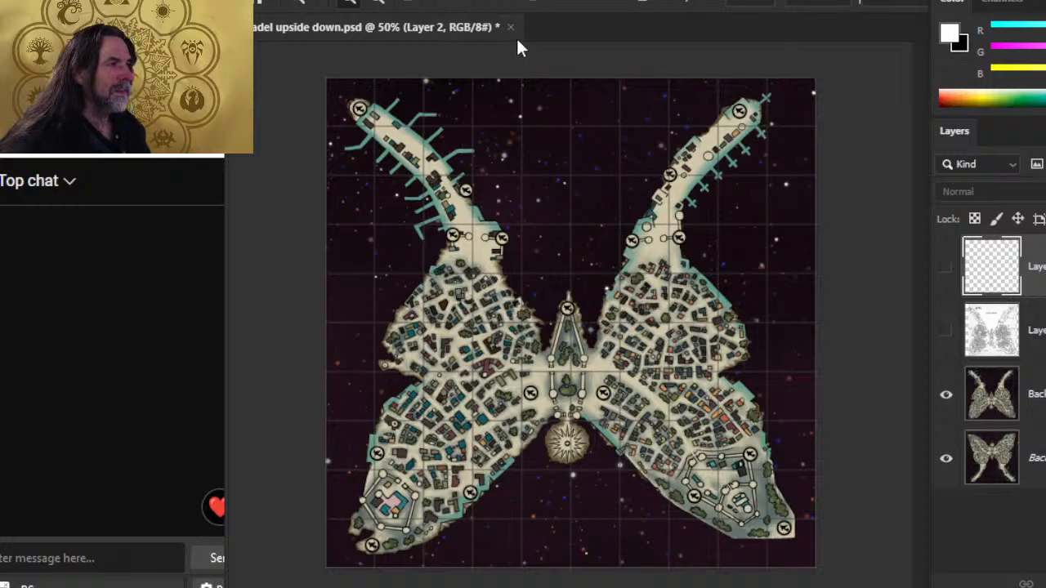
pyautogui.click(510, 26)
pyautogui.click(572, 233)
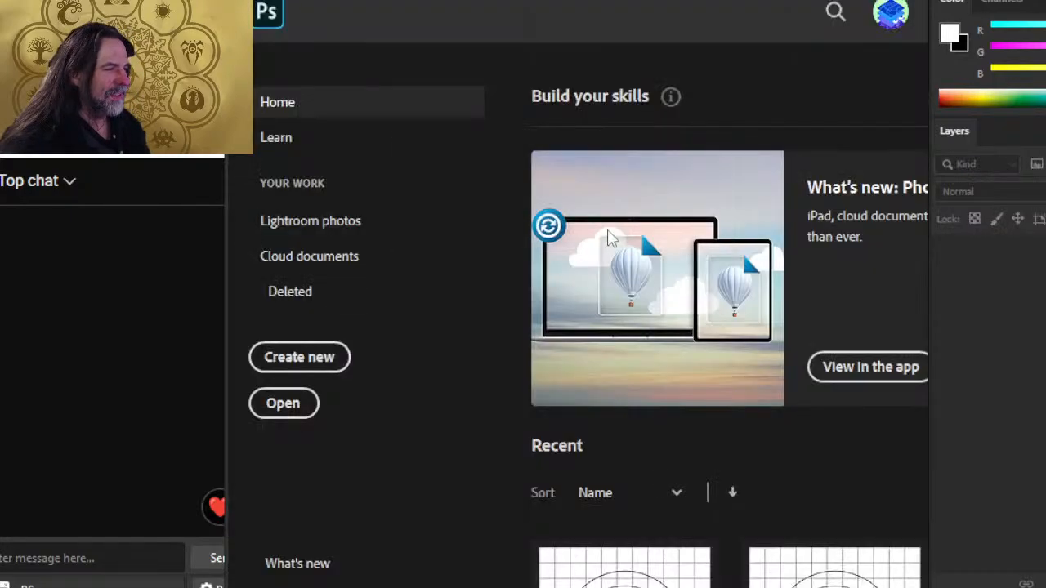
# Step: Open the citadel of light document from the LoX folder and view the whole map
pyautogui.hotkey('alt', 'f')
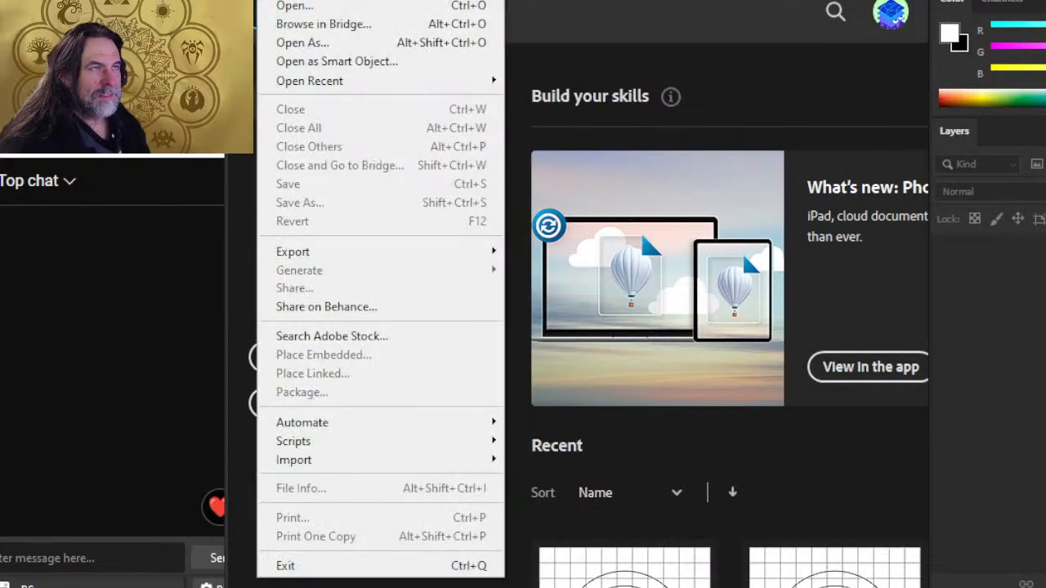
pyautogui.click(292, 7)
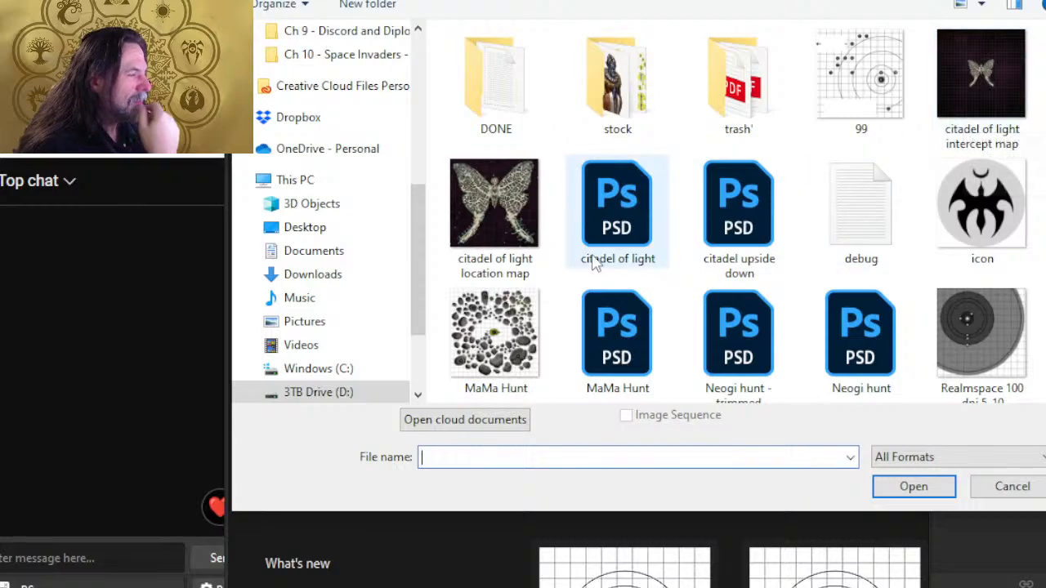
pyautogui.scroll(-1, 618, 269)
pyautogui.doubleClick(630, 214)
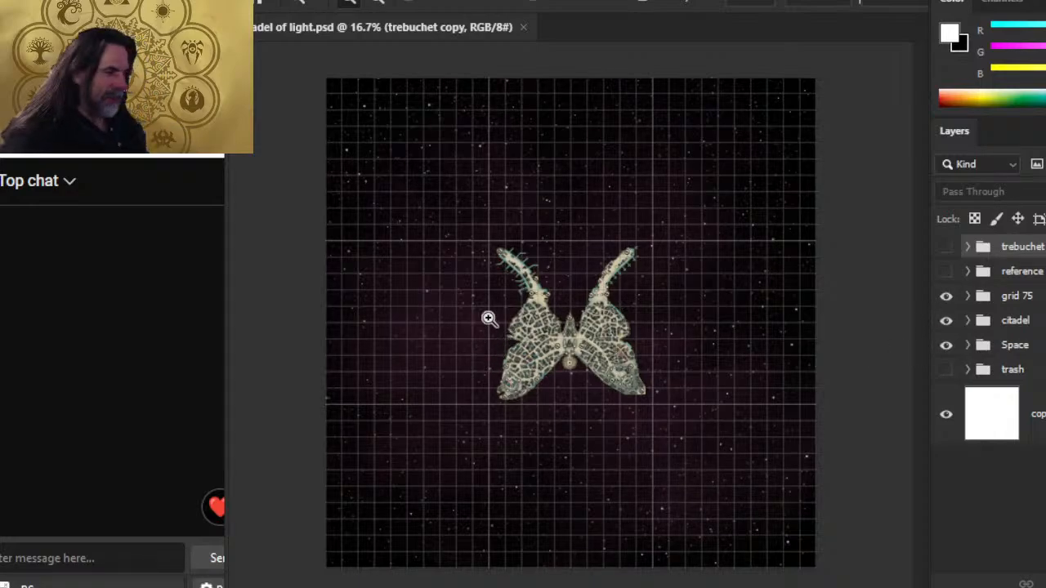
pyautogui.moveTo(525, 308); pyautogui.dragTo(728, 379)
pyautogui.moveTo(774, 434); pyautogui.dragTo(694, 410)
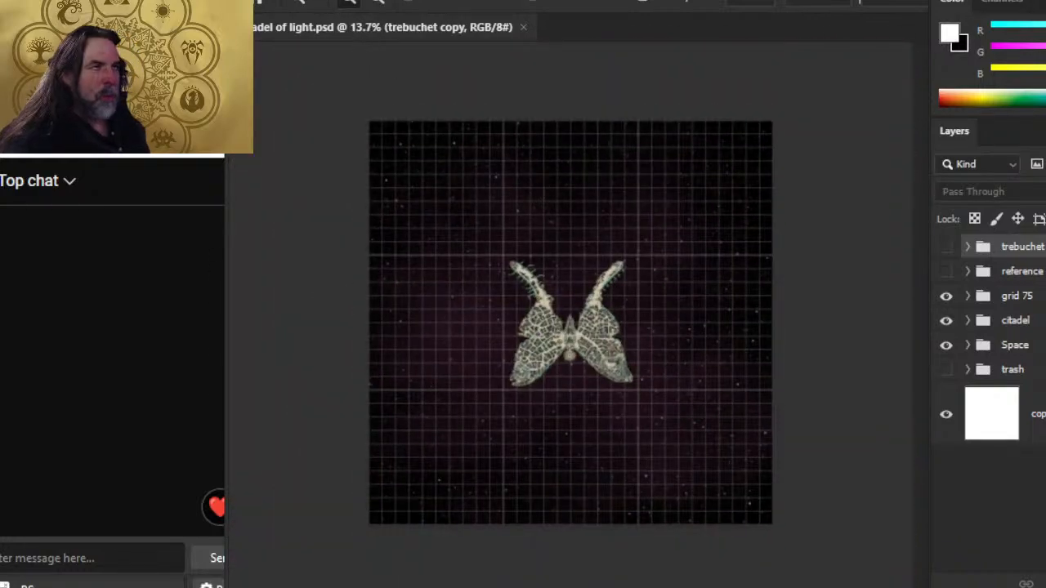
# Step: Check the pixel dimensions and resolution of the citadel of light map
pyautogui.click(335, 0)
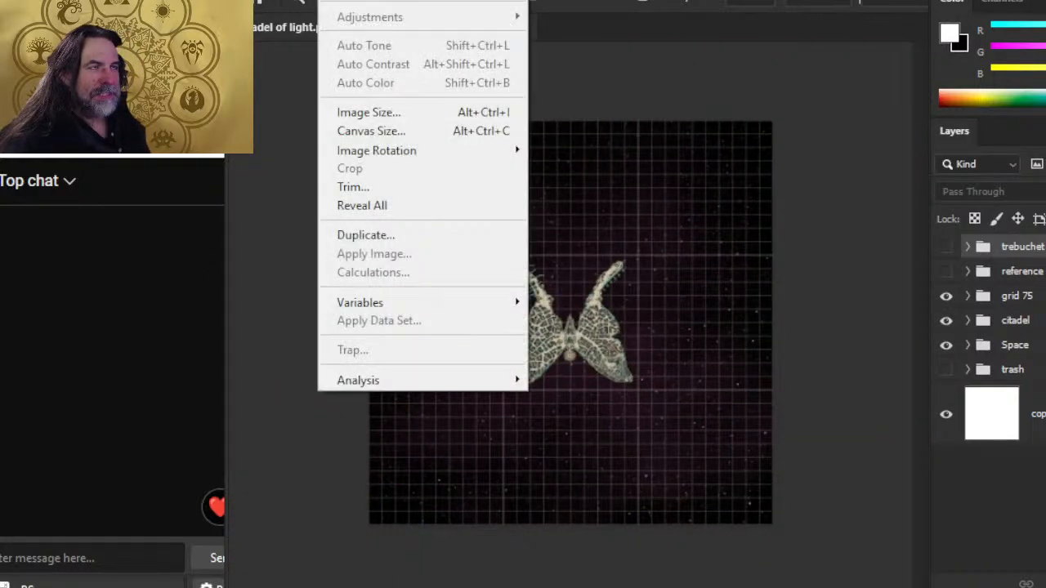
pyautogui.click(402, 114)
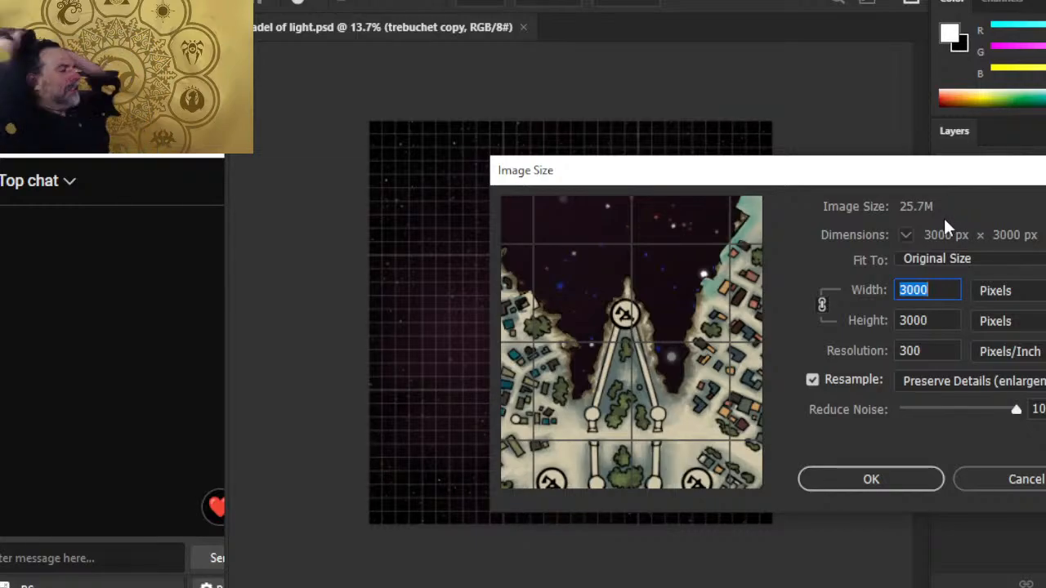
pyautogui.press('Escape')
pyautogui.press('z')
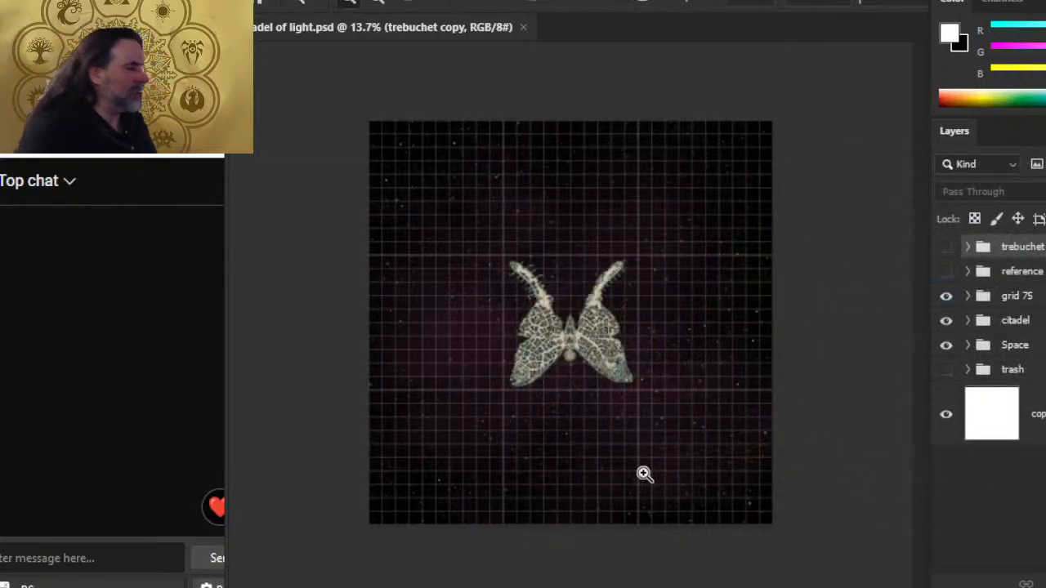
# Step: Toggle the grid 75, citadel and Space groups off and on to identify what each contains
pyautogui.click(946, 297)
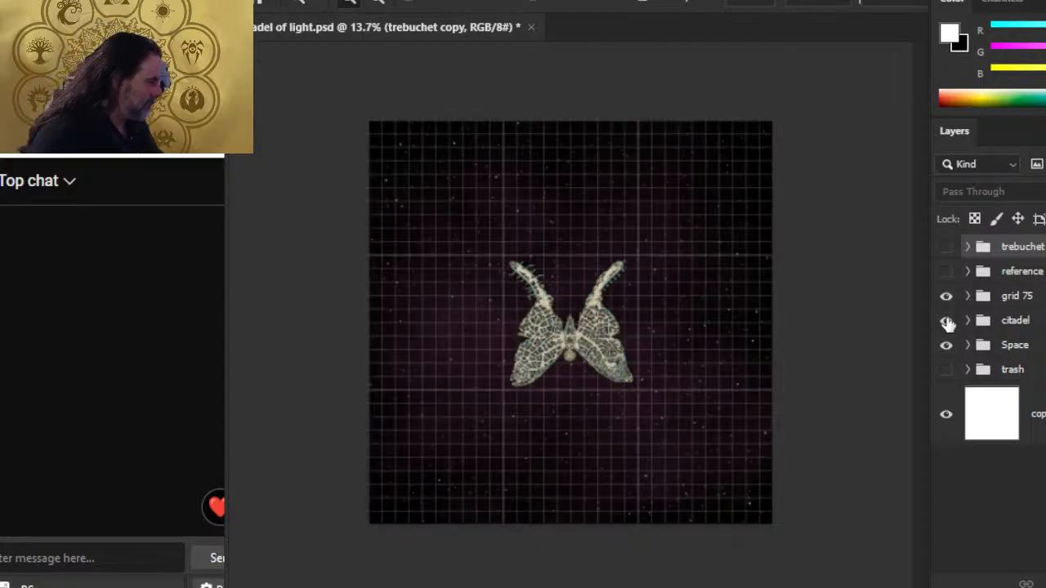
pyautogui.click(946, 321)
pyautogui.click(946, 322)
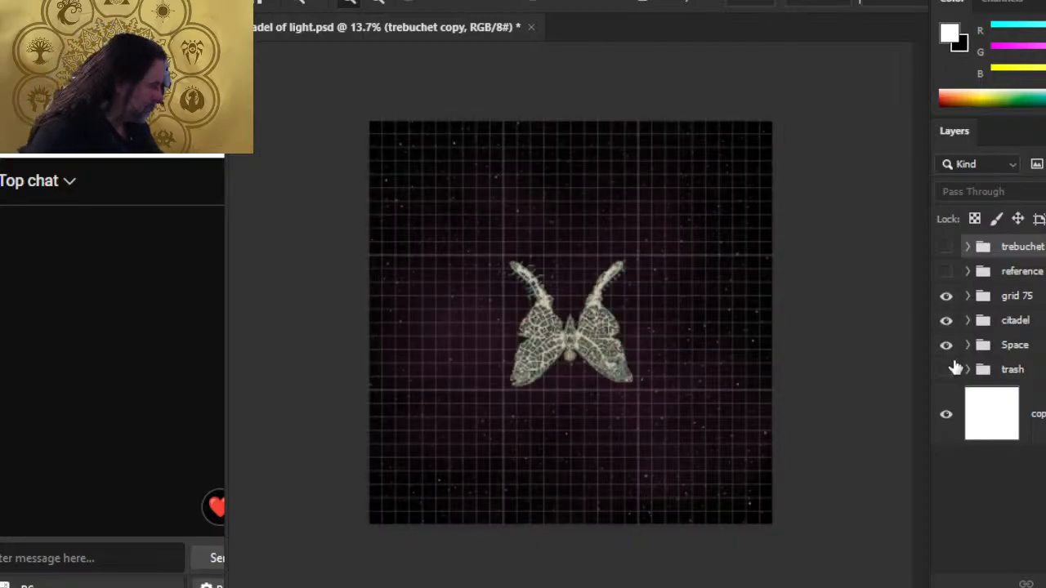
pyautogui.click(945, 347)
pyautogui.click(945, 347)
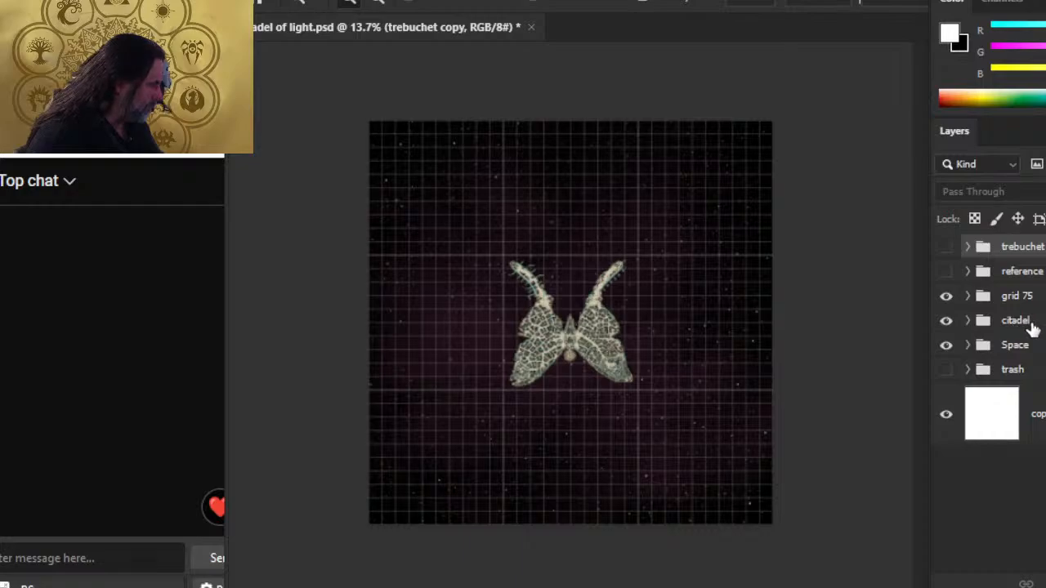
# Step: Try to nudge the citadel layer group upward, and check the layers inside it
pyautogui.click(1032, 325)
pyautogui.press('Up')
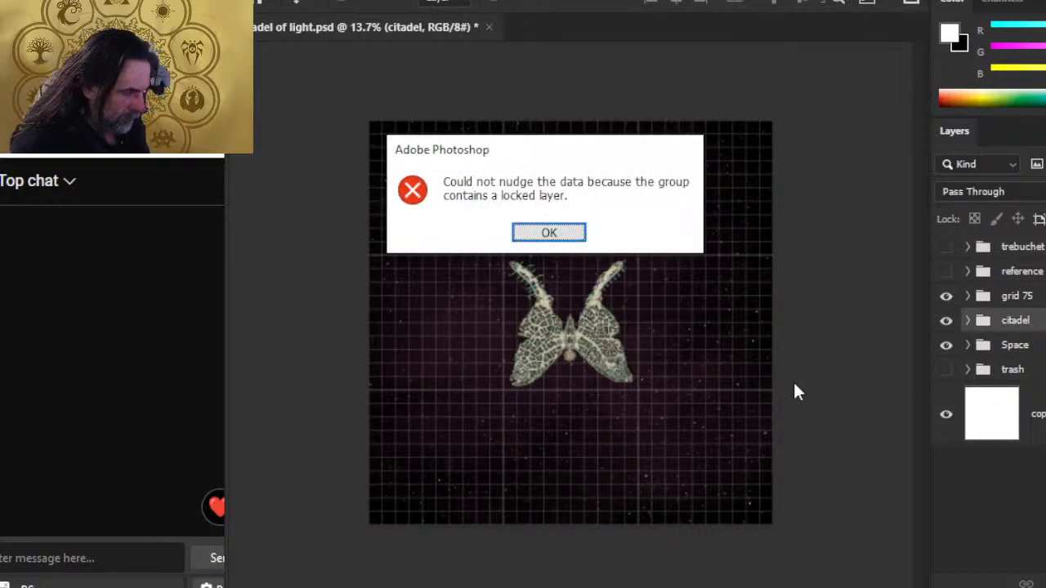
pyautogui.press('Return')
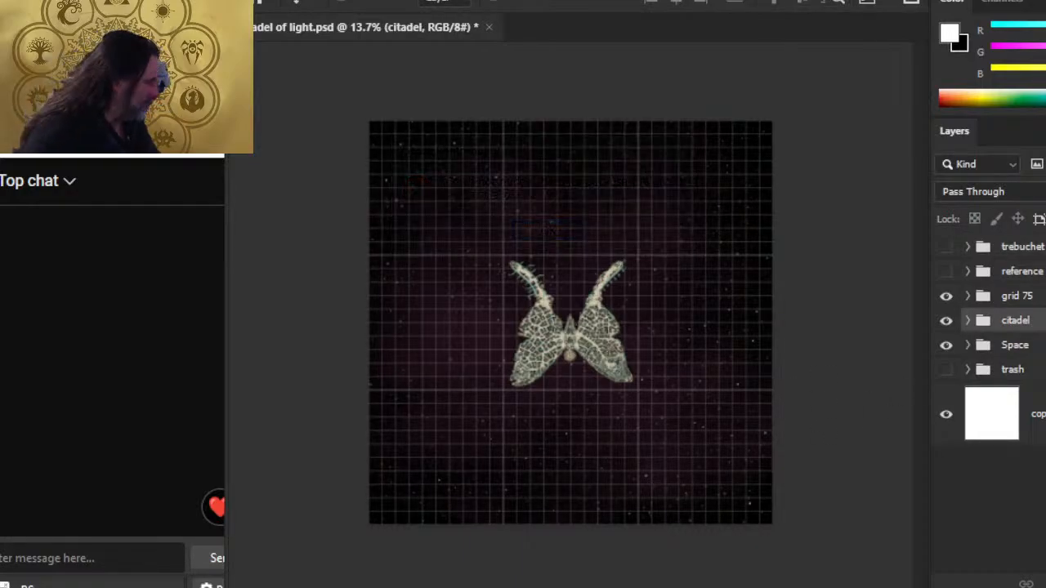
pyautogui.click(968, 321)
pyautogui.click(969, 321)
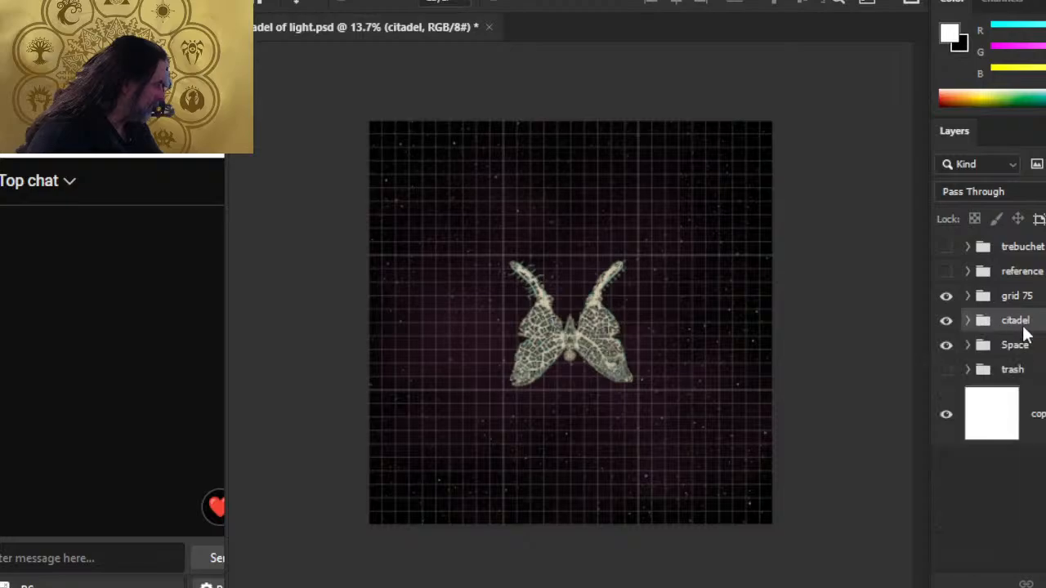
# Step: Duplicate the citadel group as citadel copy, merge the copy into a single layer and hide the original group
pyautogui.hotkey('ctrl', 'alt', 'j')
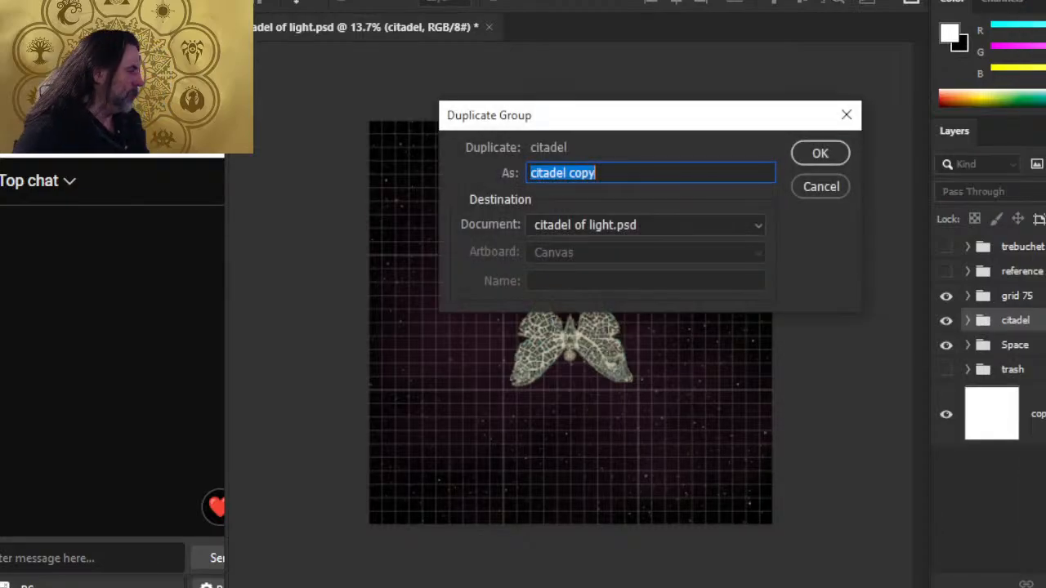
pyautogui.press('Return')
pyautogui.rightClick(1013, 320)
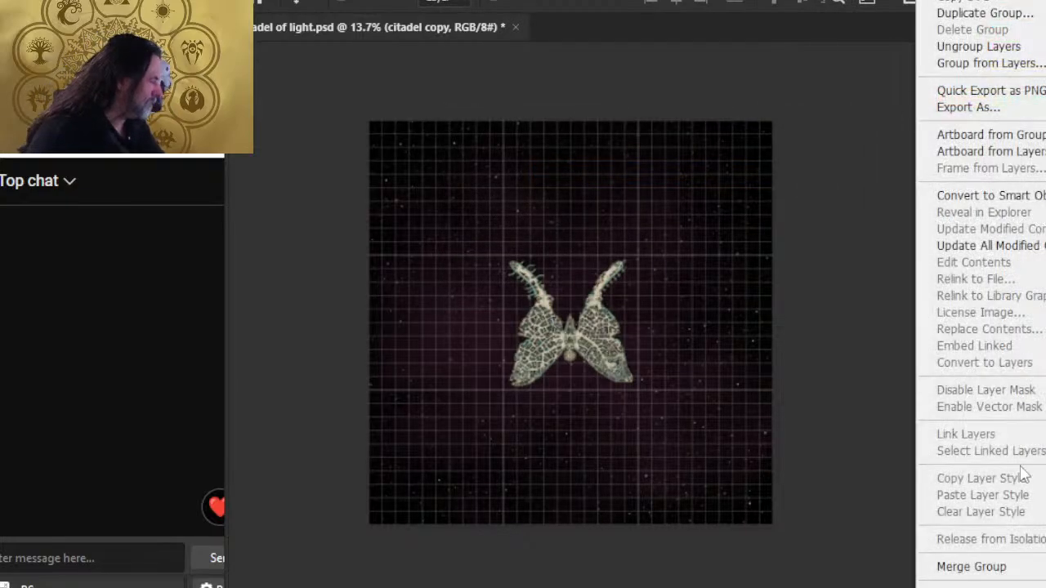
pyautogui.click(972, 566)
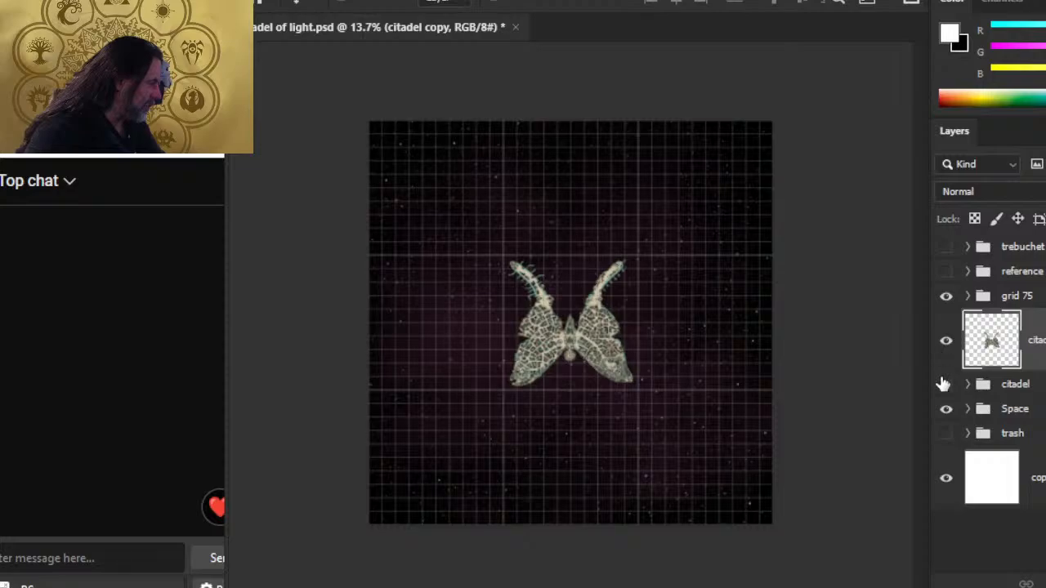
# Step: Move the merged citadel copy layer straight down until its wing tips sit at the lower edge of the map
pyautogui.hotkey('shift', 'Down')
pyautogui.hotkey('shift', 'Down')
pyautogui.hotkey('shift', 'Down')
pyautogui.hotkey('shift', 'Down')
pyautogui.hotkey('shift', 'Down')
pyautogui.hotkey('shift', 'Down')
pyautogui.hotkey('shift', 'Down')
pyautogui.hotkey('shift', 'Down')
pyautogui.hotkey('shift', 'Down')
pyautogui.hotkey('shift', 'Down')
pyautogui.hotkey('shift', 'Down')
pyautogui.hotkey('shift', 'Down')
pyautogui.hotkey('shift', 'Down')
pyautogui.hotkey('shift', 'Down')
pyautogui.hotkey('shift', 'Down')
pyautogui.hotkey('shift', 'Down')
pyautogui.hotkey('shift', 'Down')
pyautogui.hotkey('shift', 'Down')
pyautogui.hotkey('shift', 'Down')
pyautogui.hotkey('shift', 'Down')
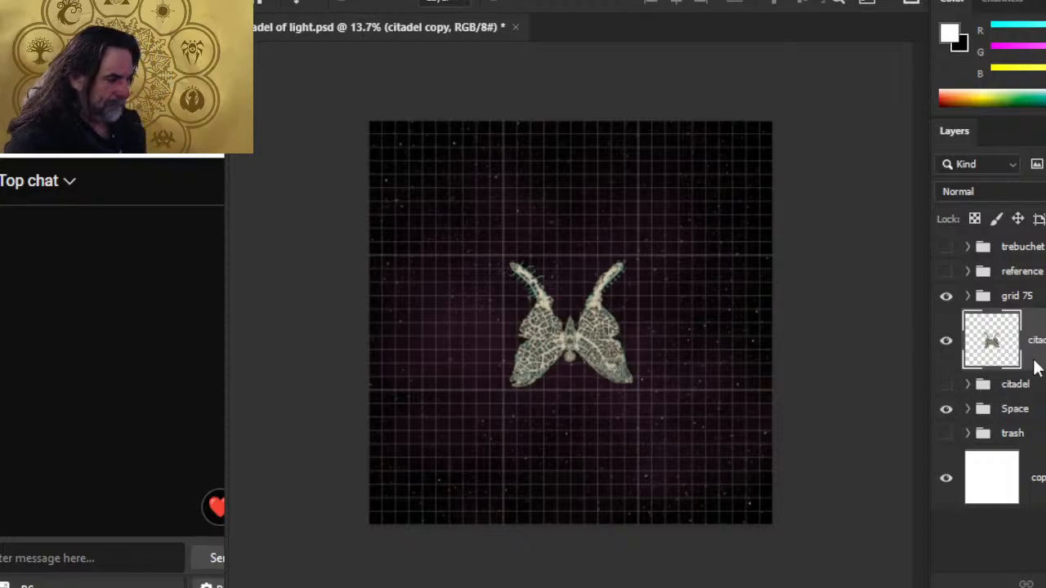
pyautogui.hotkey('shift', 'Down')
pyautogui.hotkey('shift', 'Down')
pyautogui.hotkey('shift', 'Down')
pyautogui.hotkey('shift', 'Down')
pyautogui.hotkey('shift', 'Down')
pyautogui.hotkey('shift', 'Down')
pyautogui.hotkey('shift', 'Down')
pyautogui.hotkey('shift', 'Down')
pyautogui.hotkey('shift', 'Down')
pyautogui.hotkey('shift', 'Down')
pyautogui.hotkey('shift', 'Down')
pyautogui.hotkey('shift', 'Down')
pyautogui.hotkey('shift', 'Down')
pyautogui.hotkey('shift', 'Down')
pyautogui.hotkey('shift', 'Down')
pyautogui.hotkey('shift', 'Down')
pyautogui.hotkey('shift', 'Down')
pyautogui.hotkey('shift', 'Down')
pyautogui.hotkey('shift', 'Down')
pyautogui.hotkey('shift', 'Down')
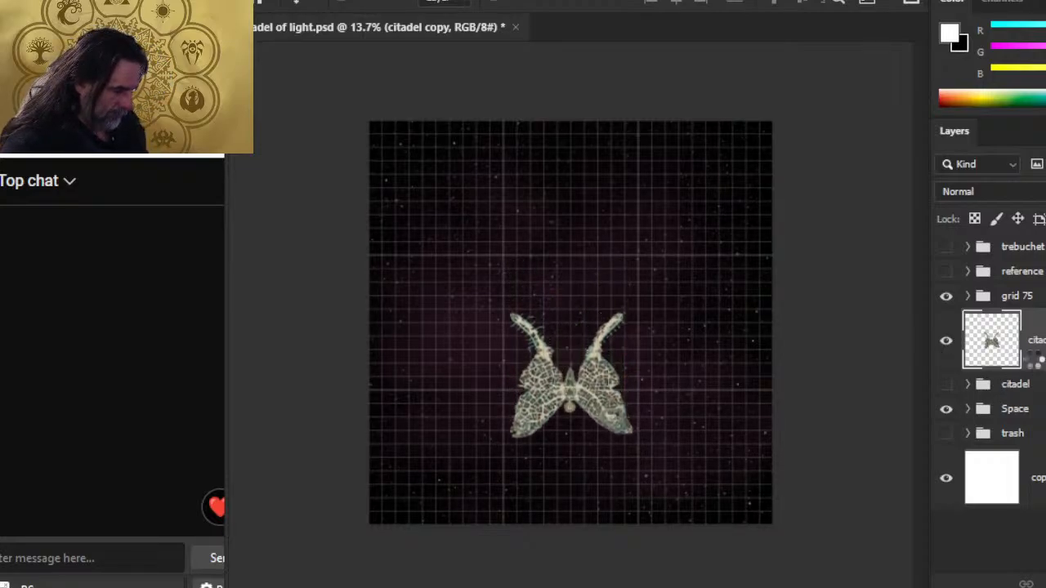
pyautogui.hotkey('shift', 'Down')
pyautogui.hotkey('shift', 'Down')
pyautogui.hotkey('shift', 'Down')
pyautogui.hotkey('shift', 'Down')
pyautogui.hotkey('shift', 'Down')
pyautogui.hotkey('shift', 'Down')
pyautogui.hotkey('shift', 'Down')
pyautogui.hotkey('shift', 'Down')
pyautogui.hotkey('shift', 'Down')
pyautogui.hotkey('shift', 'Down')
pyautogui.hotkey('shift', 'Down')
pyautogui.hotkey('shift', 'Down')
pyautogui.hotkey('shift', 'Down')
pyautogui.hotkey('shift', 'Down')
pyautogui.hotkey('shift', 'Down')
pyautogui.hotkey('shift', 'Down')
pyautogui.hotkey('shift', 'Down')
pyautogui.hotkey('shift', 'Down')
pyautogui.hotkey('shift', 'Down')
pyautogui.hotkey('shift', 'Down')
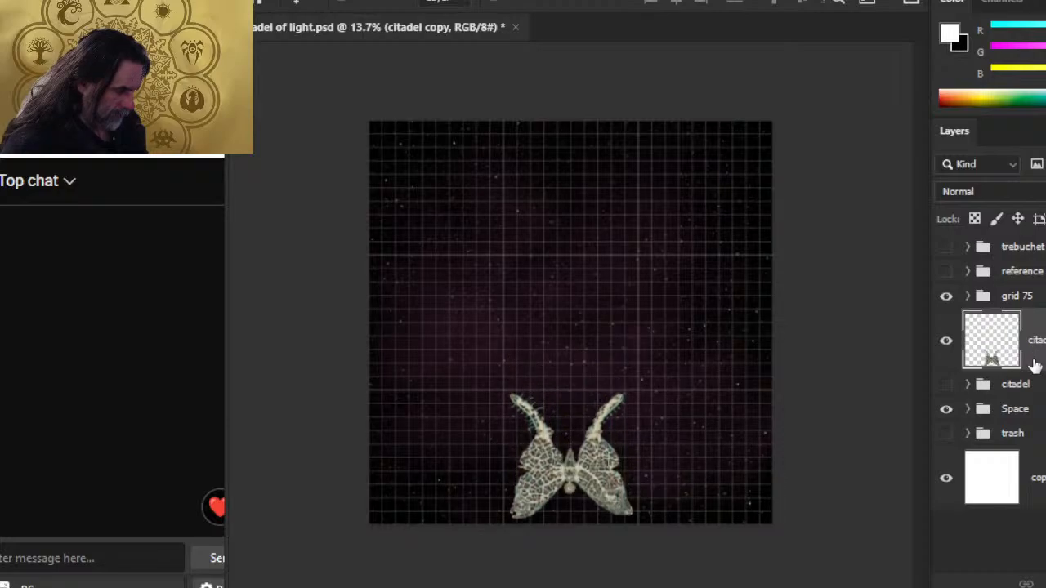
pyautogui.hotkey('shift', 'Down')
pyautogui.hotkey('shift', 'Down')
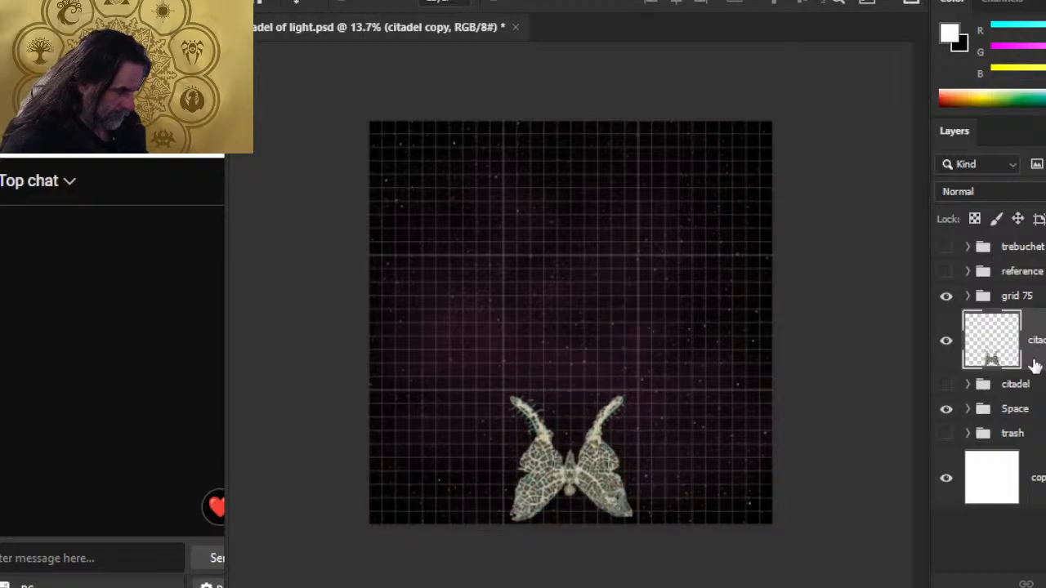
pyautogui.hotkey('shift', 'Down')
pyautogui.hotkey('shift', 'Down')
pyautogui.hotkey('shift', 'Down')
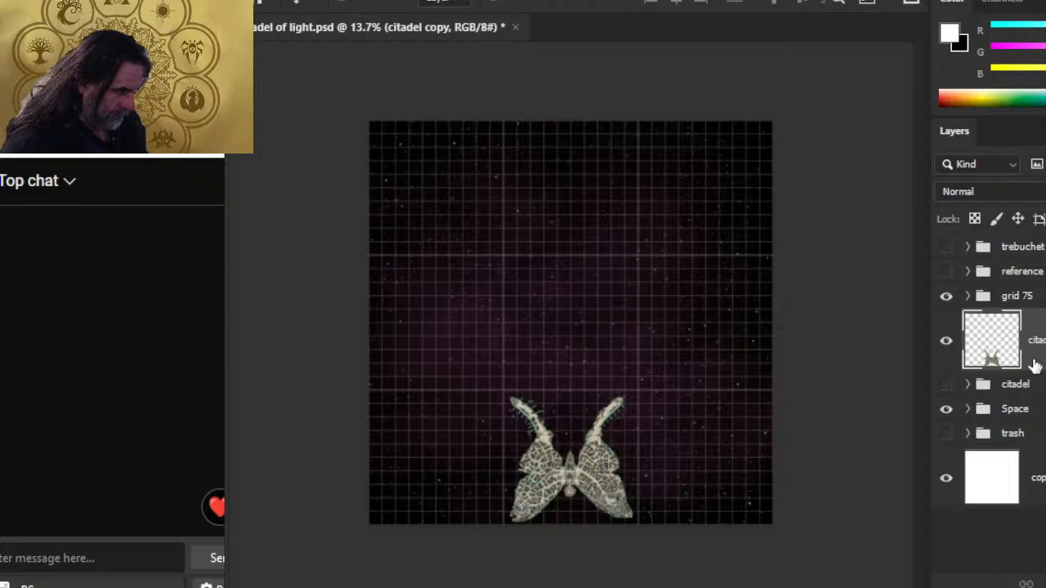
pyautogui.hotkey('shift', 'Down')
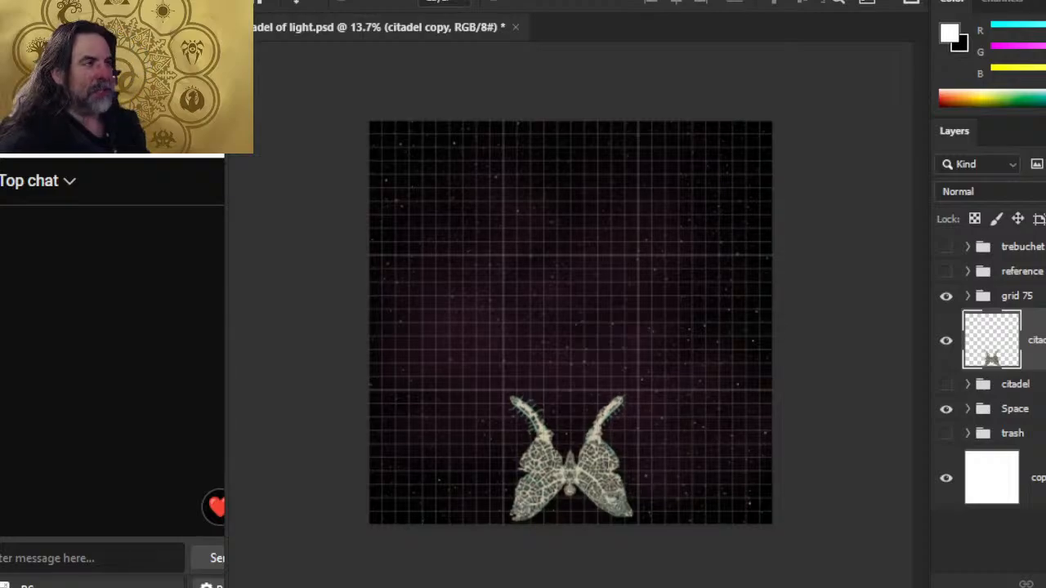
# Step: Open the image star beam 500 foot scale 1 x 20.png from the VTT ASSETS folder
pyautogui.click(271, 2)
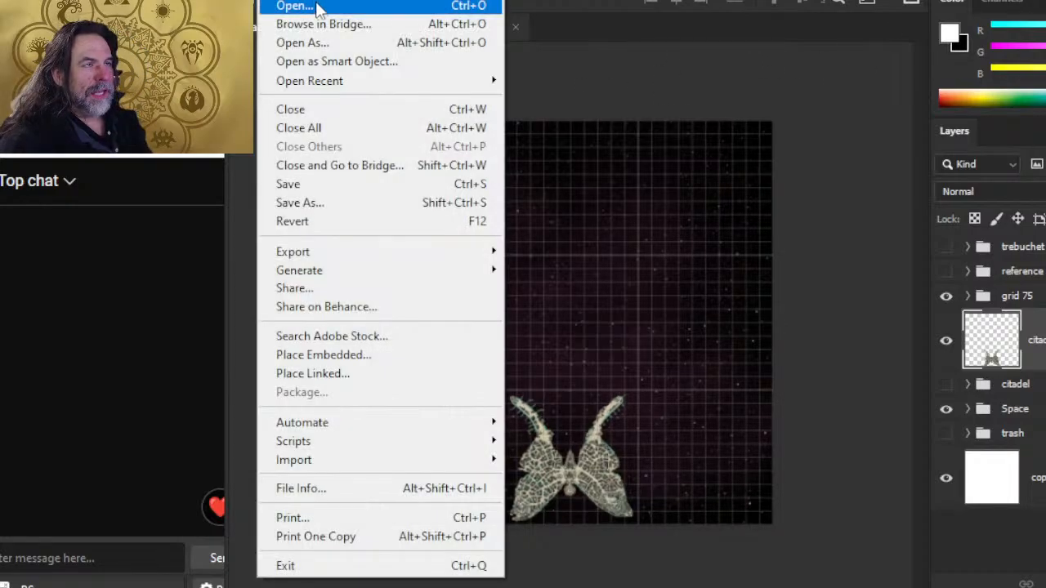
pyautogui.moveTo(387, 86)
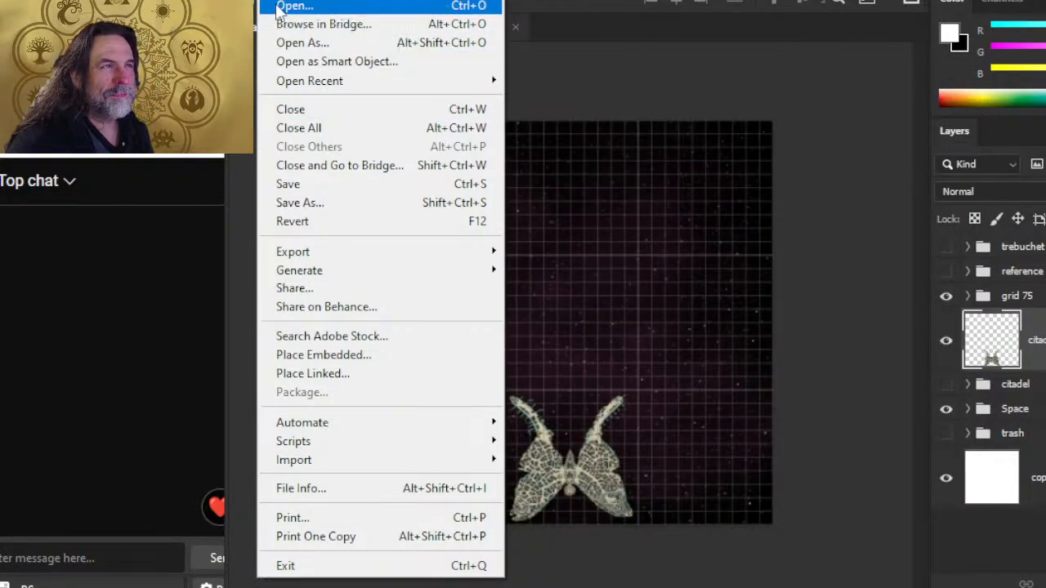
pyautogui.click(282, 6)
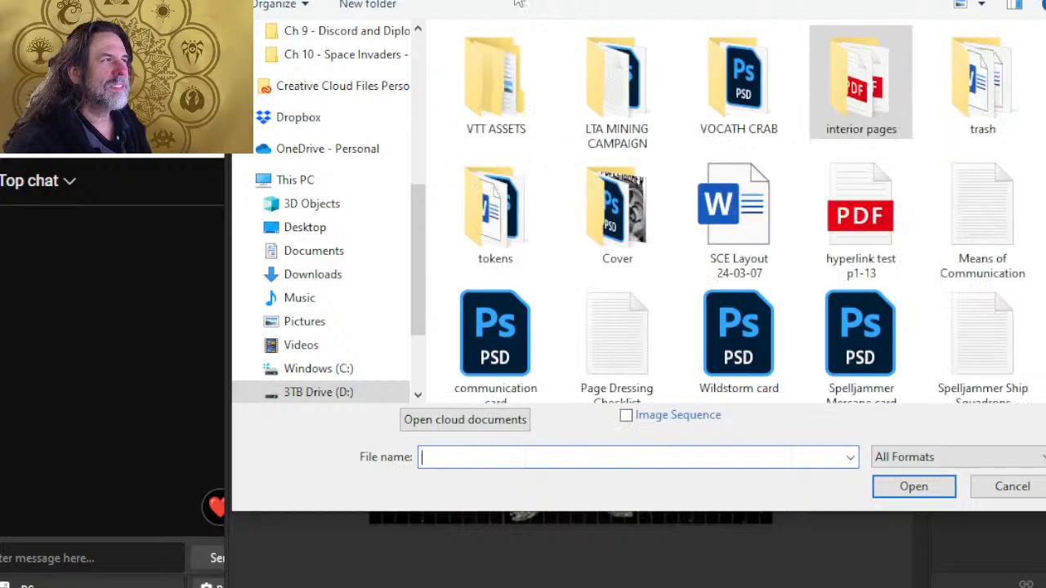
pyautogui.doubleClick(539, 117)
pyautogui.click(508, 86)
pyautogui.doubleClick(508, 89)
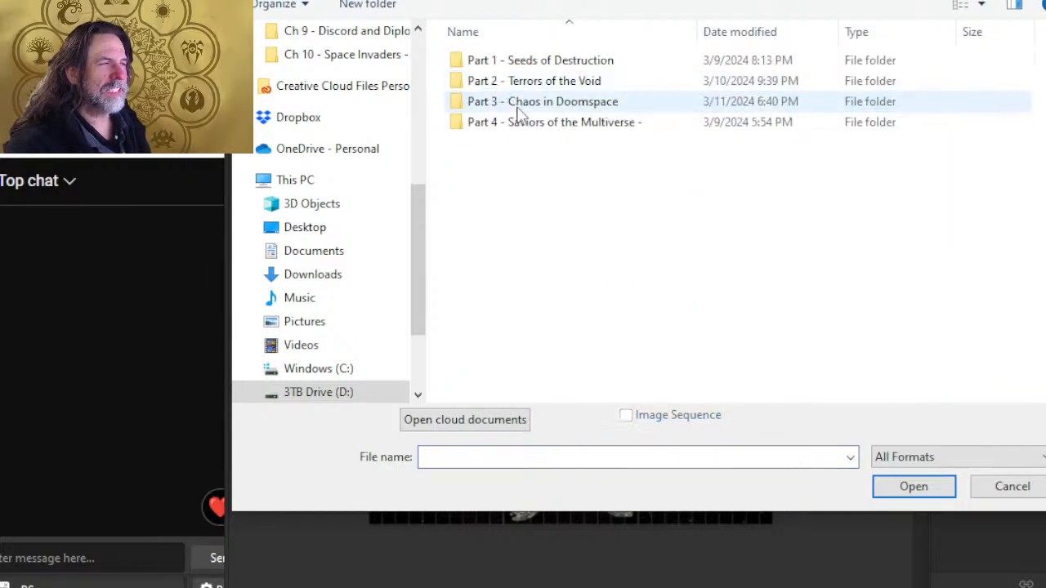
pyautogui.doubleClick(532, 133)
pyautogui.click(524, 66)
pyautogui.doubleClick(524, 65)
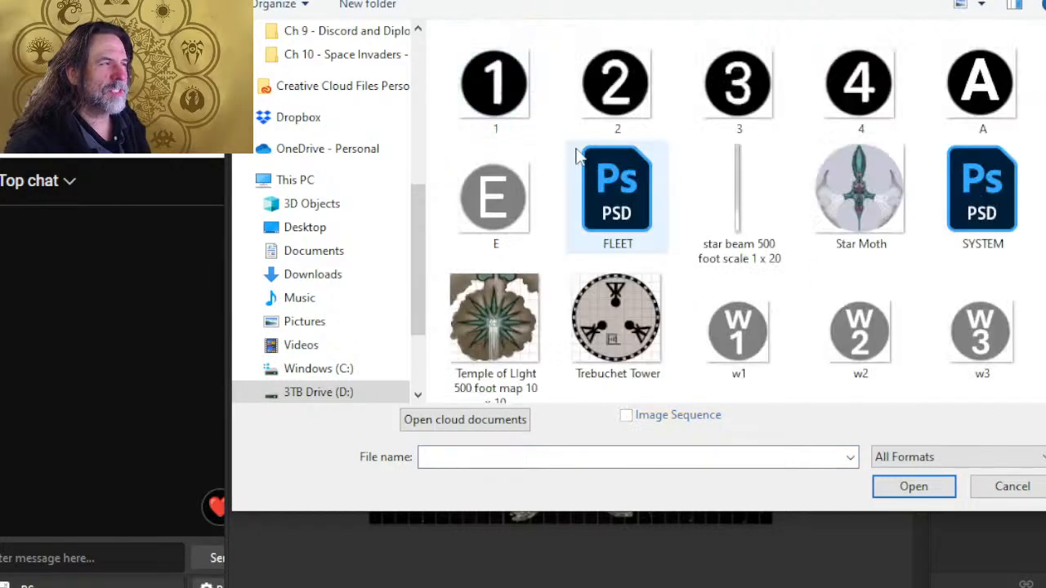
pyautogui.doubleClick(718, 206)
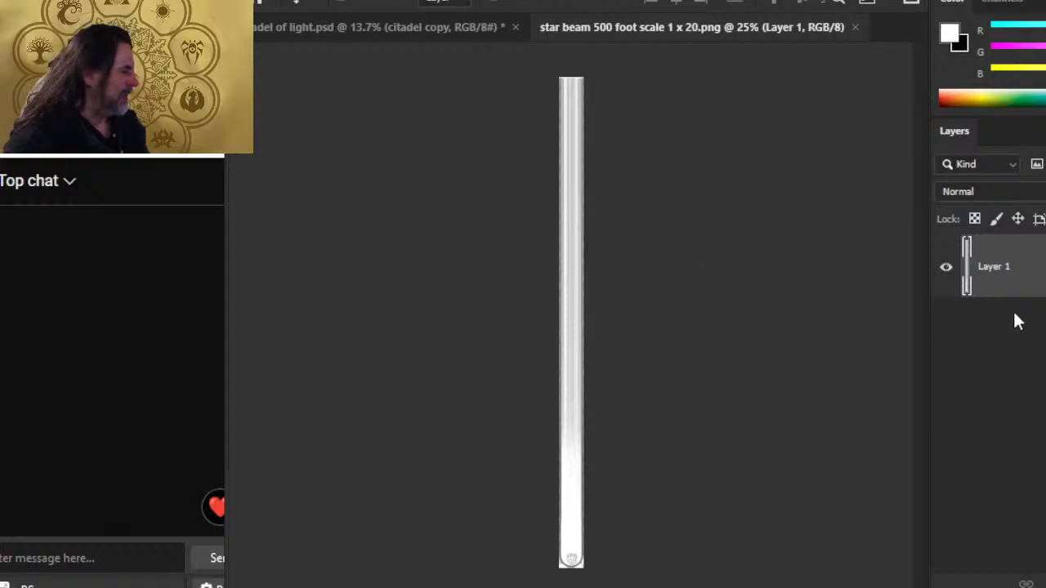
# Step: Try to copy the star beam through a selection of Layer 1's outline into the citadel map, and discard the pasted layer
pyautogui.click(977, 382)
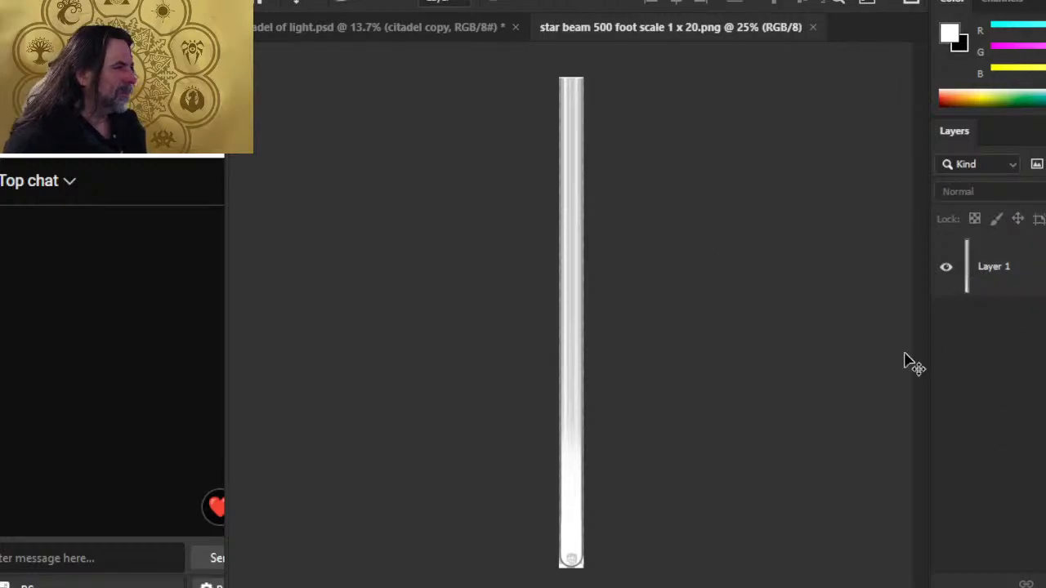
pyautogui.keyDown('ctrl'); pyautogui.click(970, 272); pyautogui.keyUp('ctrl')
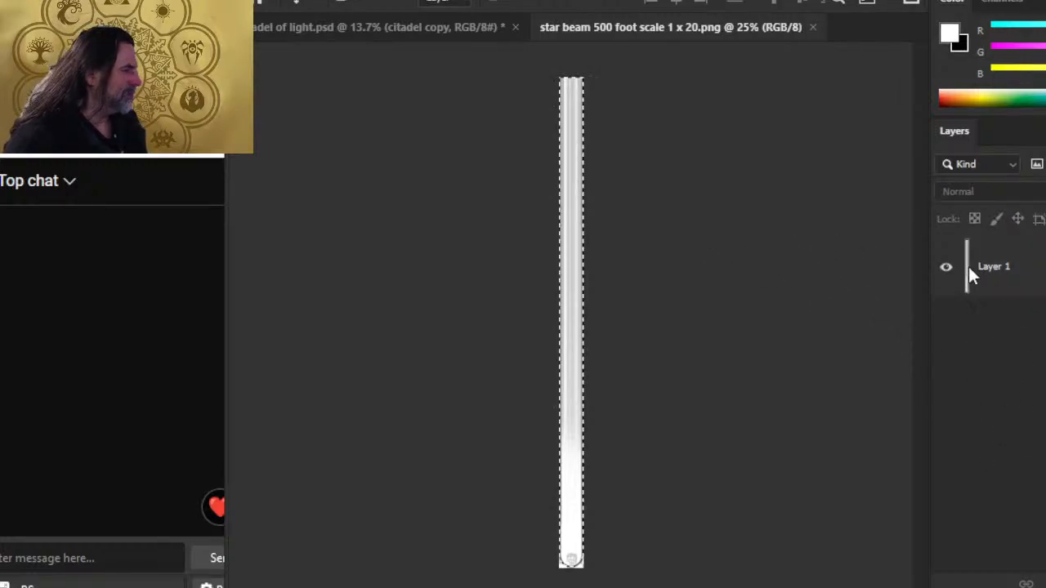
pyautogui.click(471, 27)
pyautogui.hotkey('ctrl', 'v')
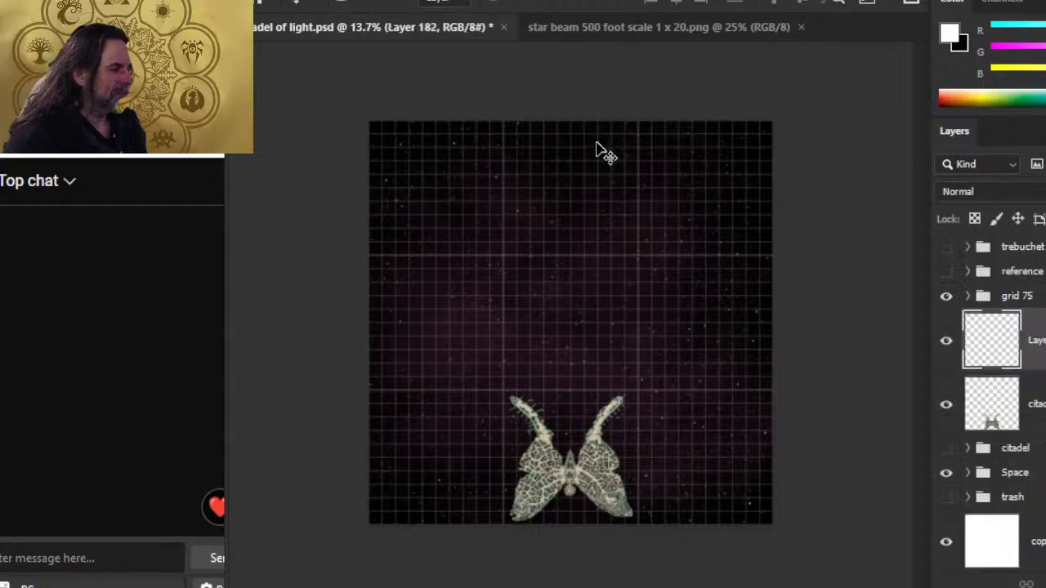
pyautogui.click(950, 343)
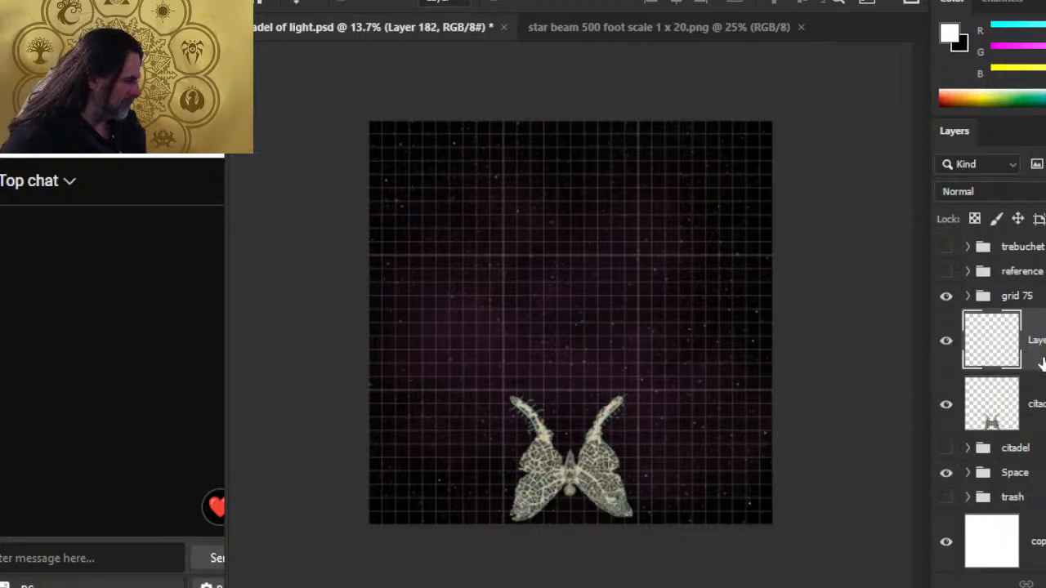
pyautogui.moveTo(713, 395); pyautogui.dragTo(695, 353)
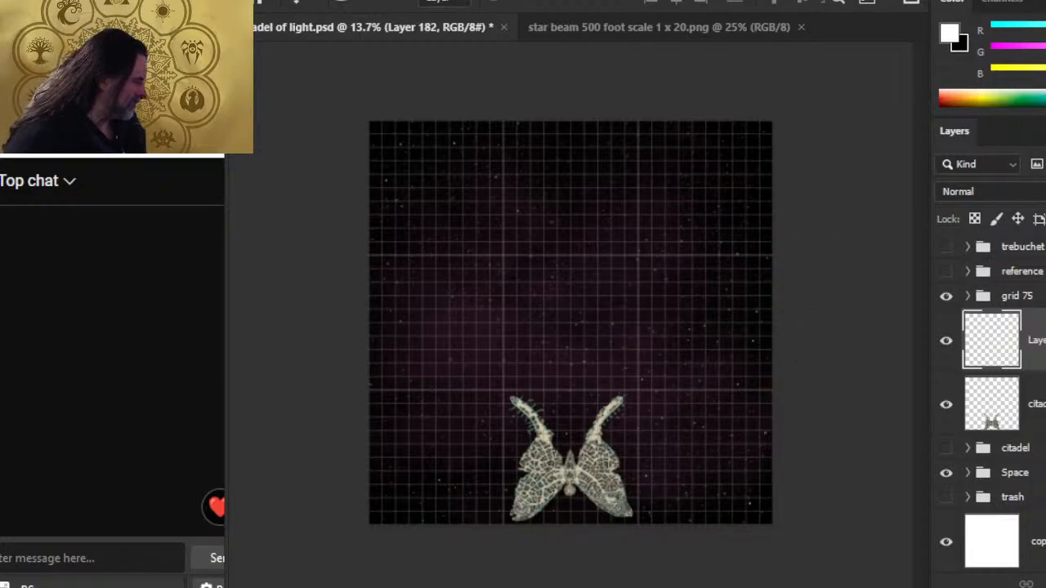
pyautogui.hotkey('ctrl', 'e')
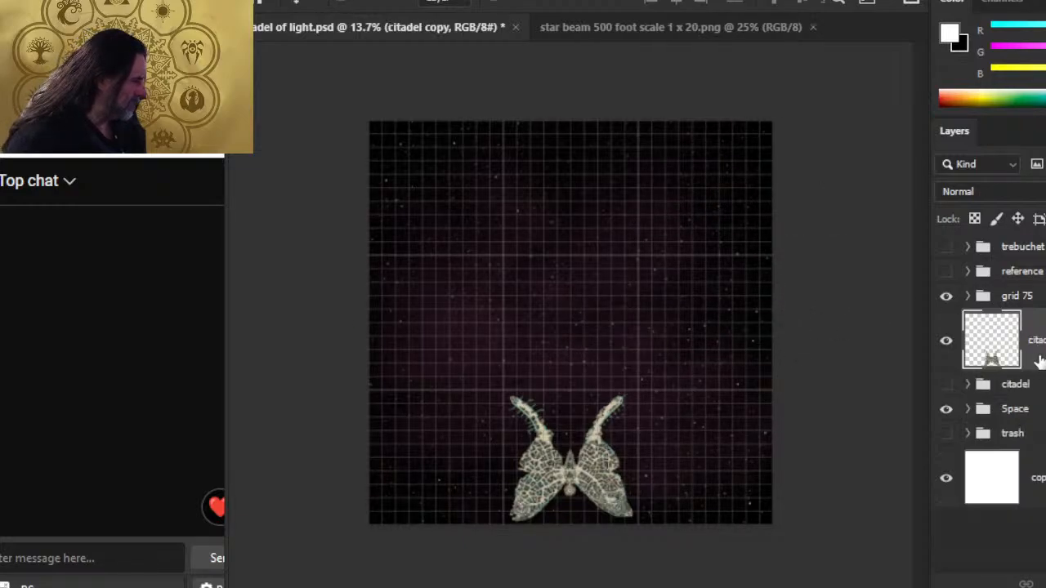
# Step: Try another paste from the star beam image into the citadel map, inspect it with the grid hidden, and delete the layer
pyautogui.click(610, 16)
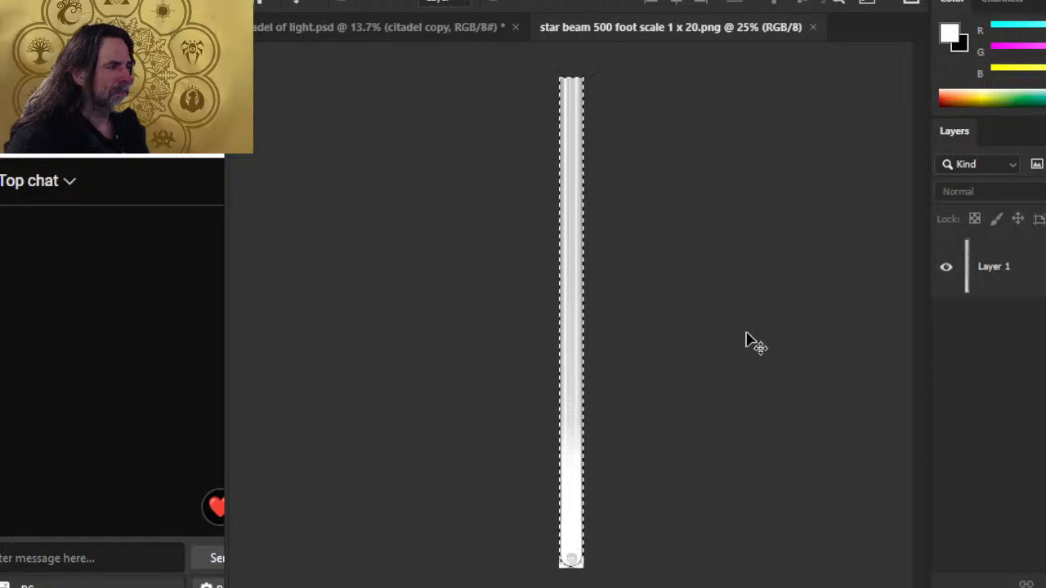
pyautogui.click(404, 32)
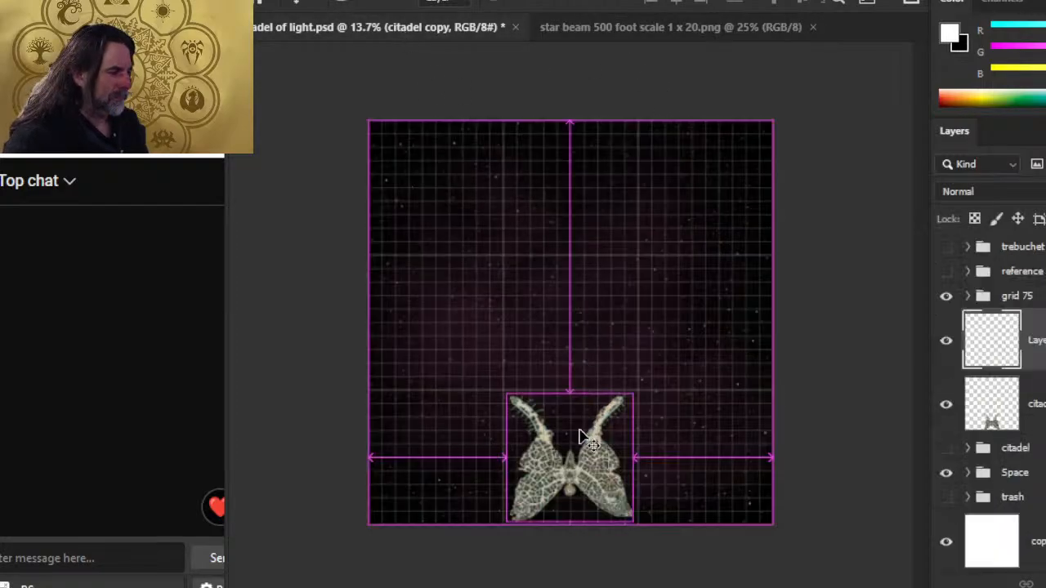
pyautogui.hotkey('ctrl', 'z')
pyautogui.hotkey('ctrl', 'space')
pyautogui.moveTo(640, 351); pyautogui.dragTo(617, 279)
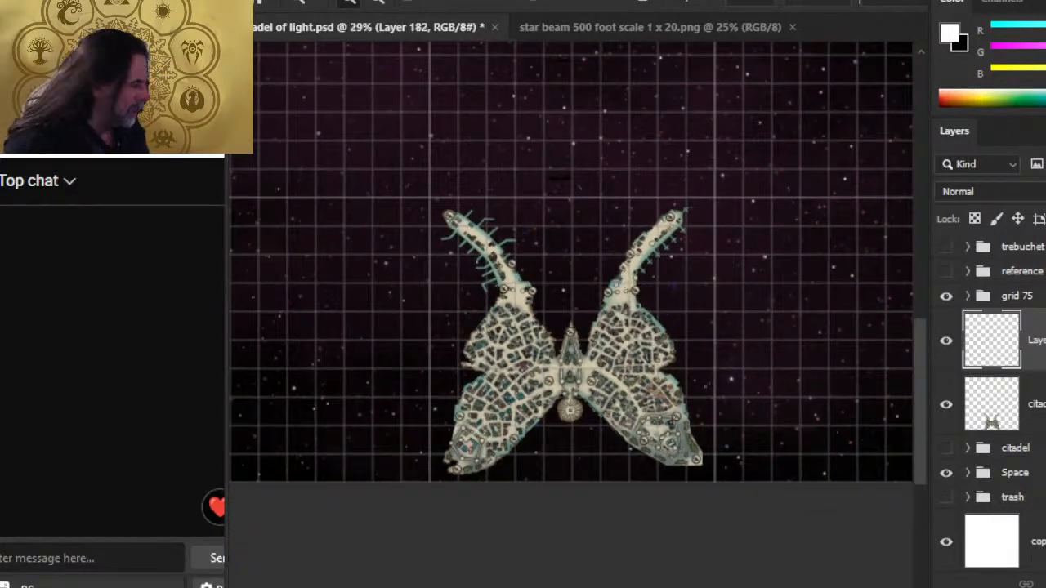
pyautogui.click(946, 297)
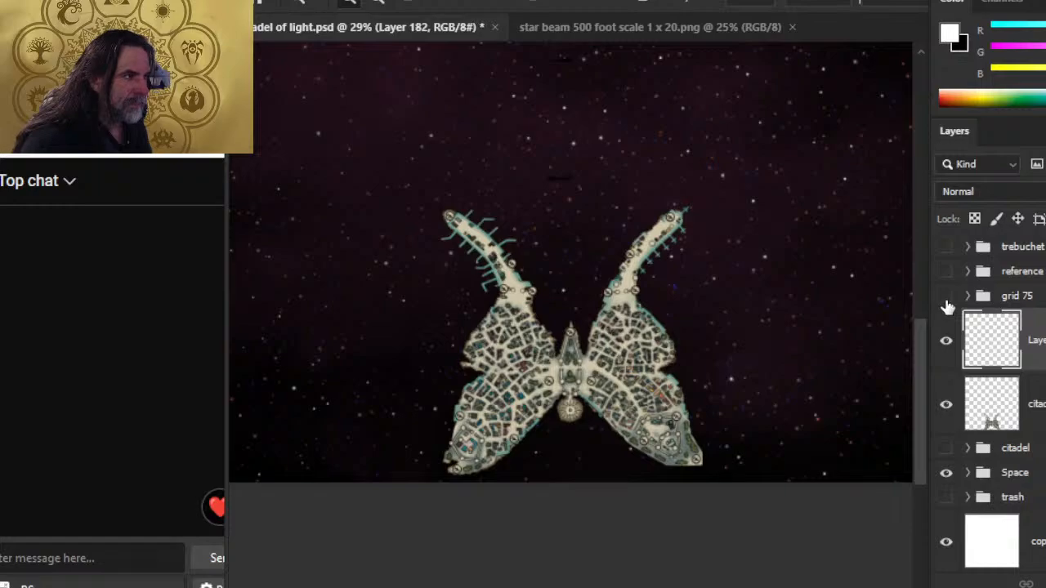
pyautogui.moveTo(572, 166); pyautogui.dragTo(684, 229)
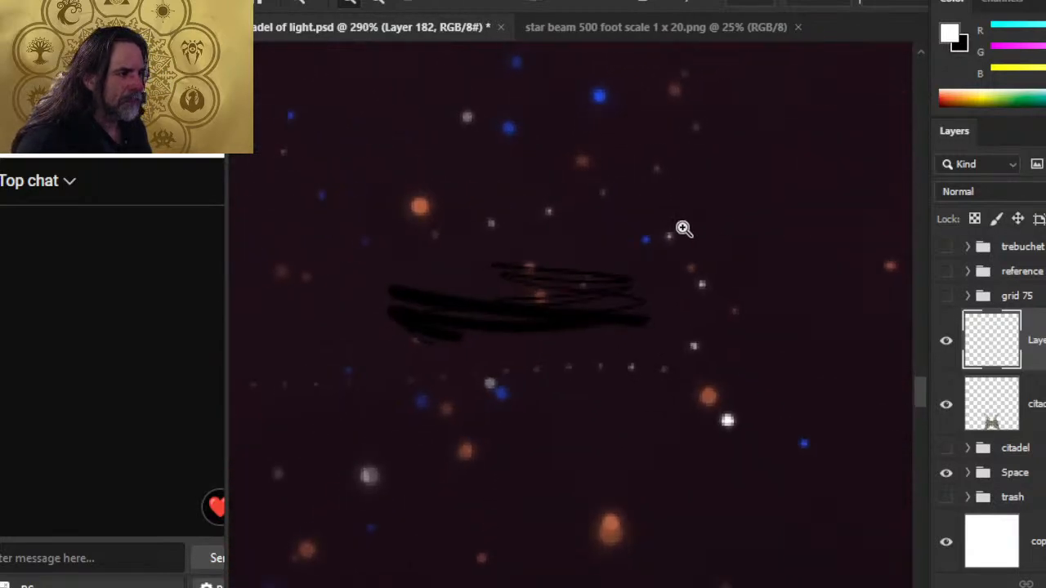
pyautogui.press('Delete')
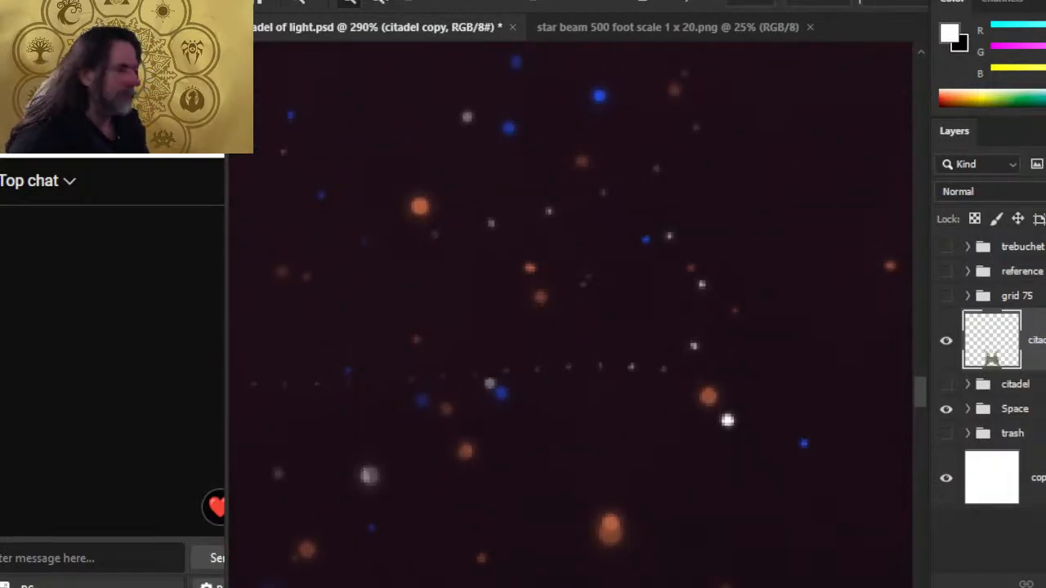
# Step: Try to bring the fully selected beam into the citadel map after glancing at the chapter PDF, and delete the pasted layer
pyautogui.click(570, 28)
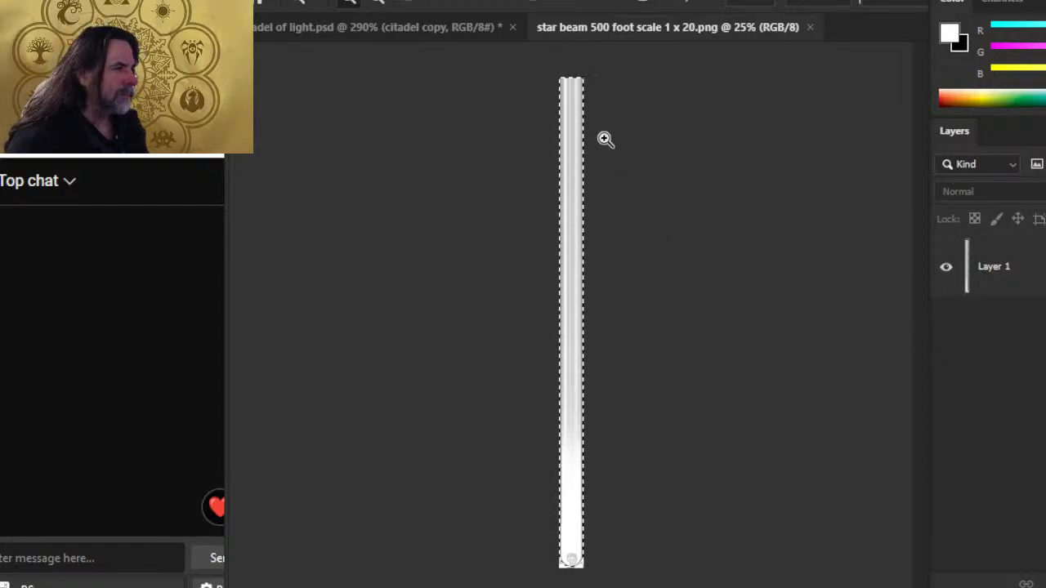
pyautogui.moveTo(604, 140); pyautogui.dragTo(732, 147)
pyautogui.hotkey('ctrl', 'a')
pyautogui.press('v')
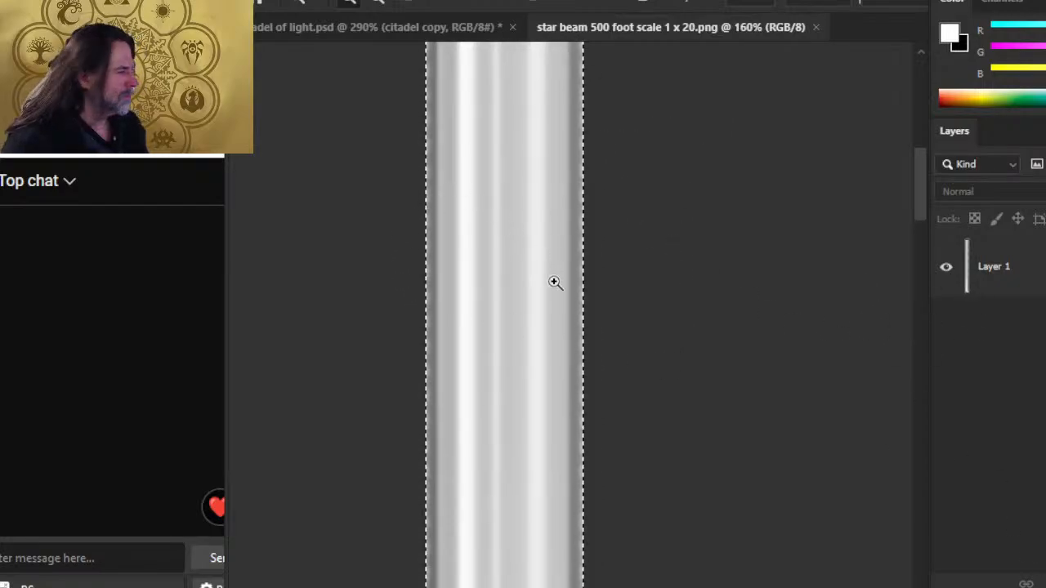
pyautogui.hotkey('alt', 'Tab')
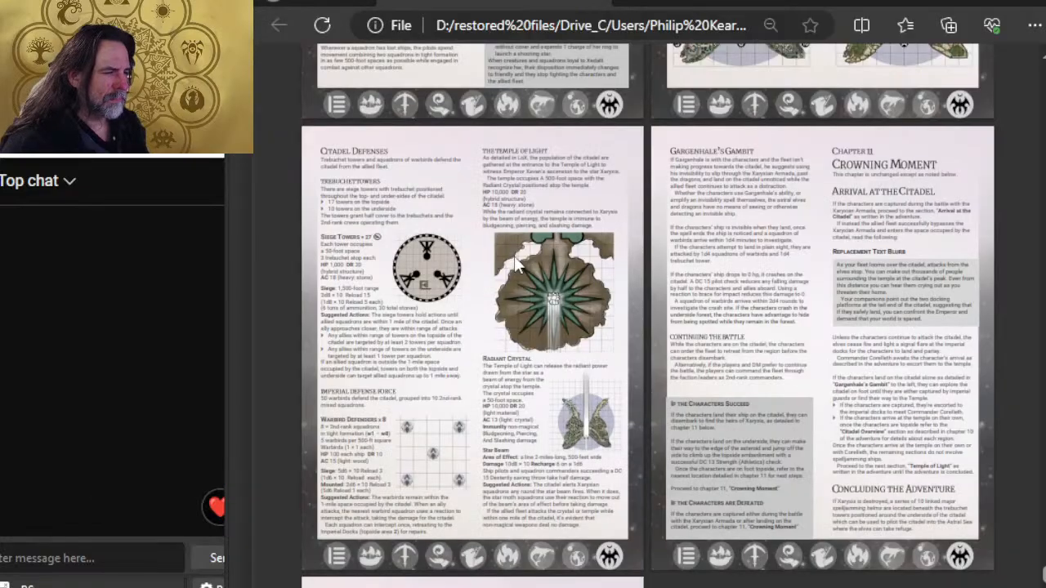
pyautogui.hotkey('alt', 'Tab')
pyautogui.click(397, 27)
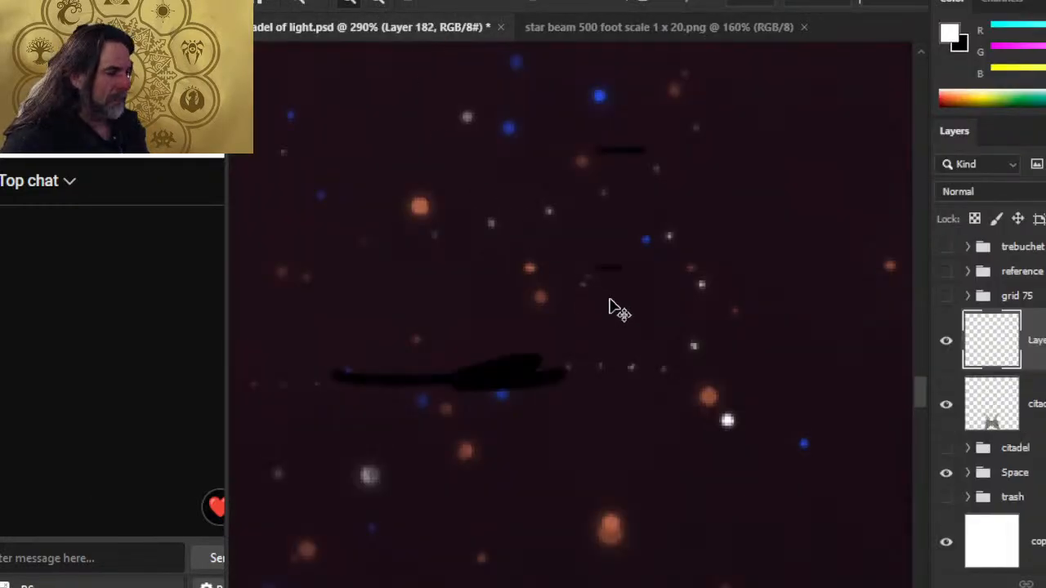
pyautogui.press('Delete')
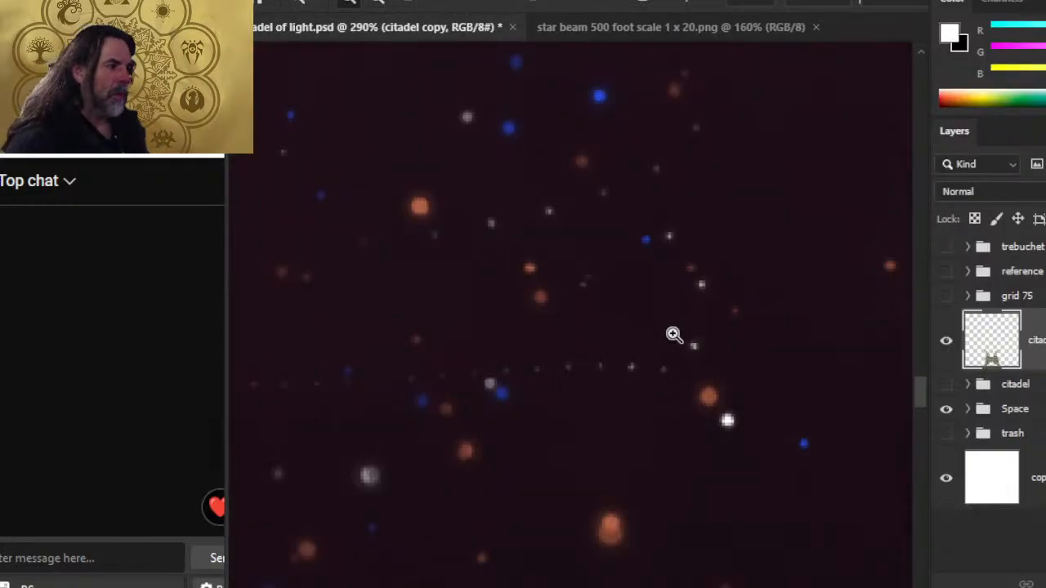
# Step: Try once more to paste the selected star beam into the citadel map, and undo the paste
pyautogui.click(565, 28)
pyautogui.moveTo(687, 309); pyautogui.dragTo(497, 249)
pyautogui.press('v')
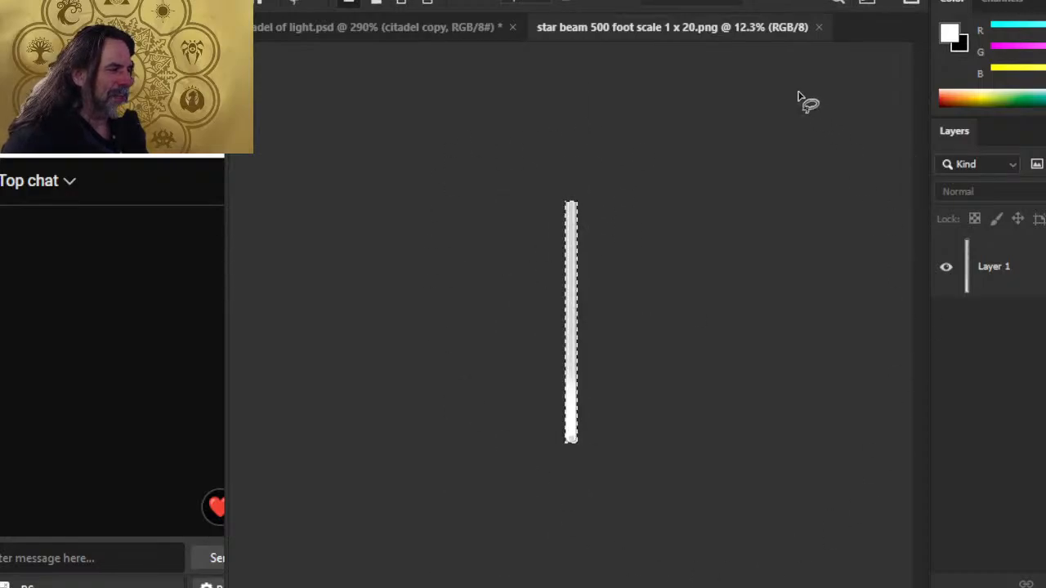
pyautogui.moveTo(654, 272); pyautogui.dragTo(525, 327)
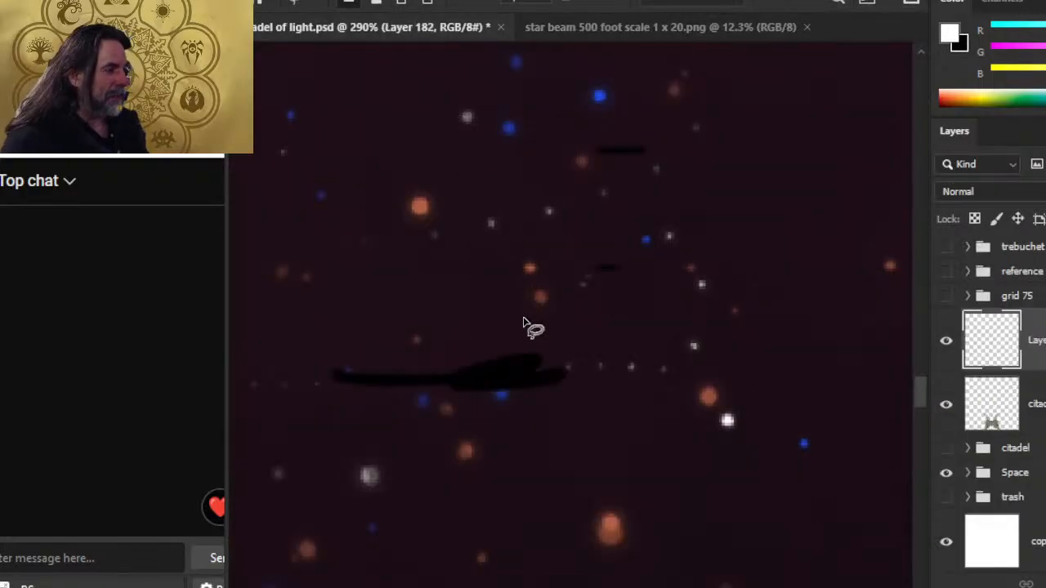
pyautogui.hotkey('ctrl', 'z')
pyautogui.press('l')
# Step: Duplicate Layer 1 of the star beam image into the document citadel of light.psd
pyautogui.click(661, 27)
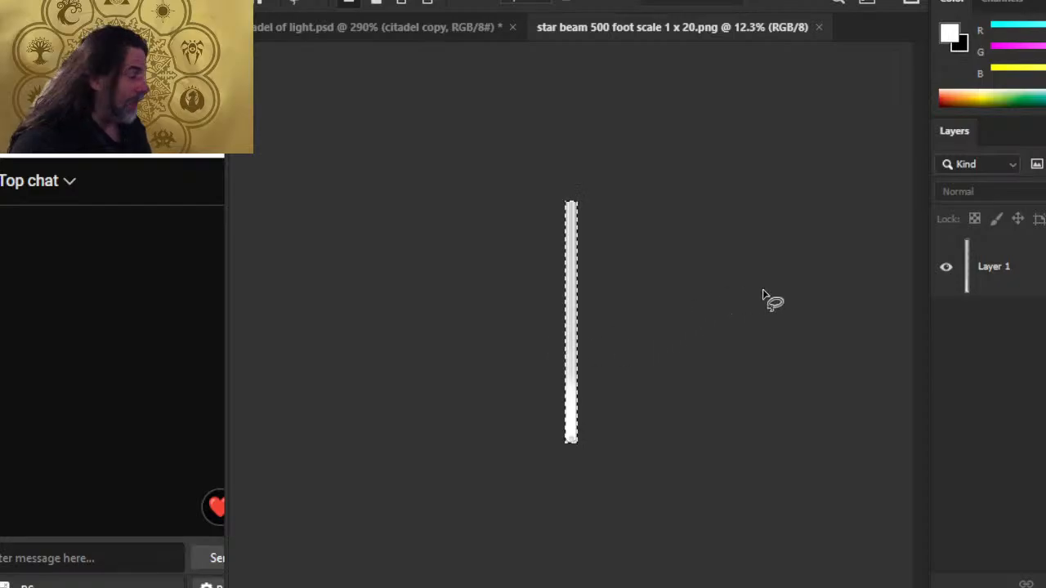
pyautogui.press('z')
pyautogui.click(1039, 276)
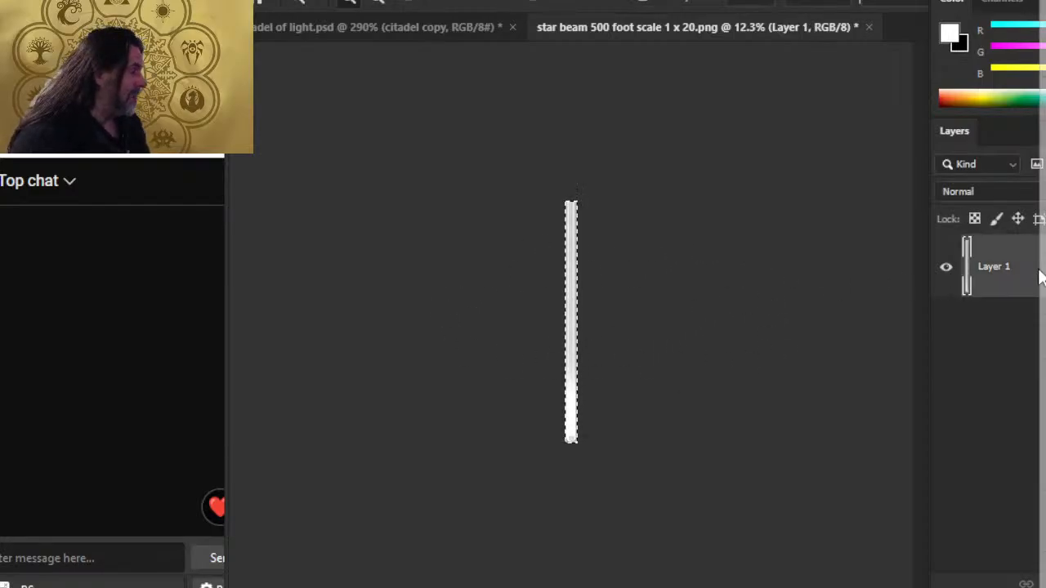
pyautogui.click(1044, 31)
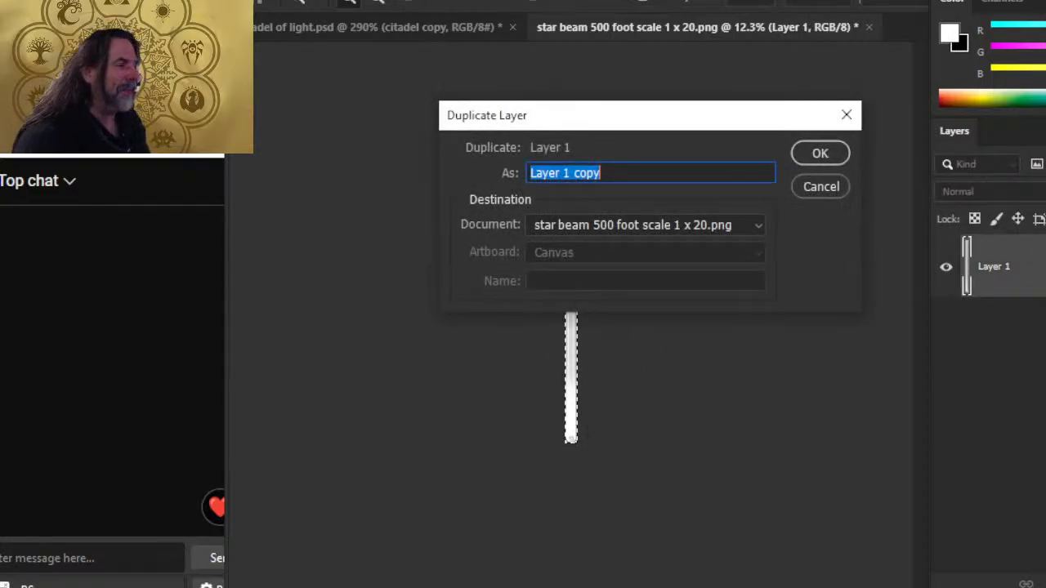
pyautogui.click(678, 225)
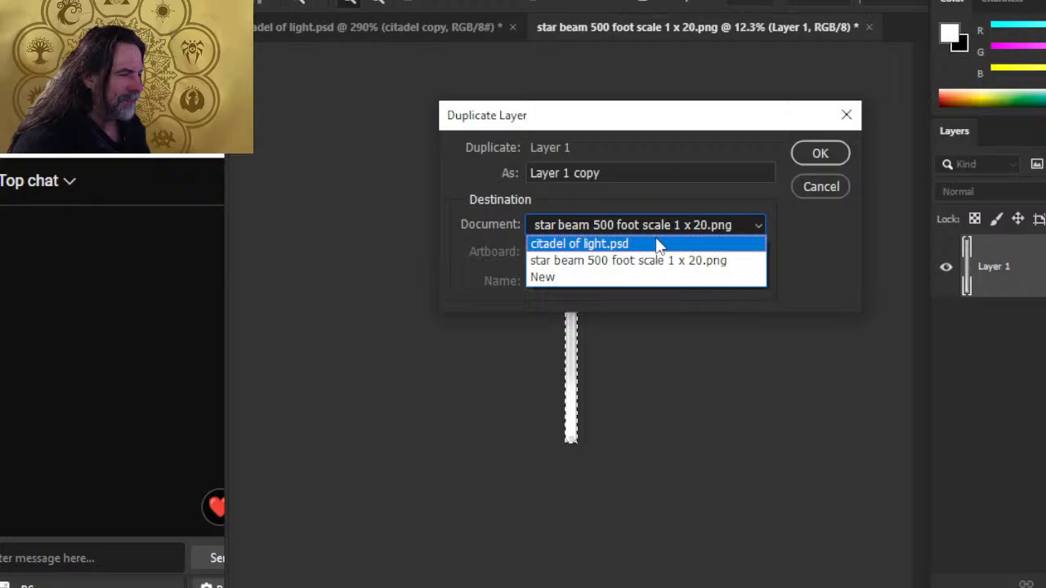
pyautogui.click(614, 242)
pyautogui.click(819, 153)
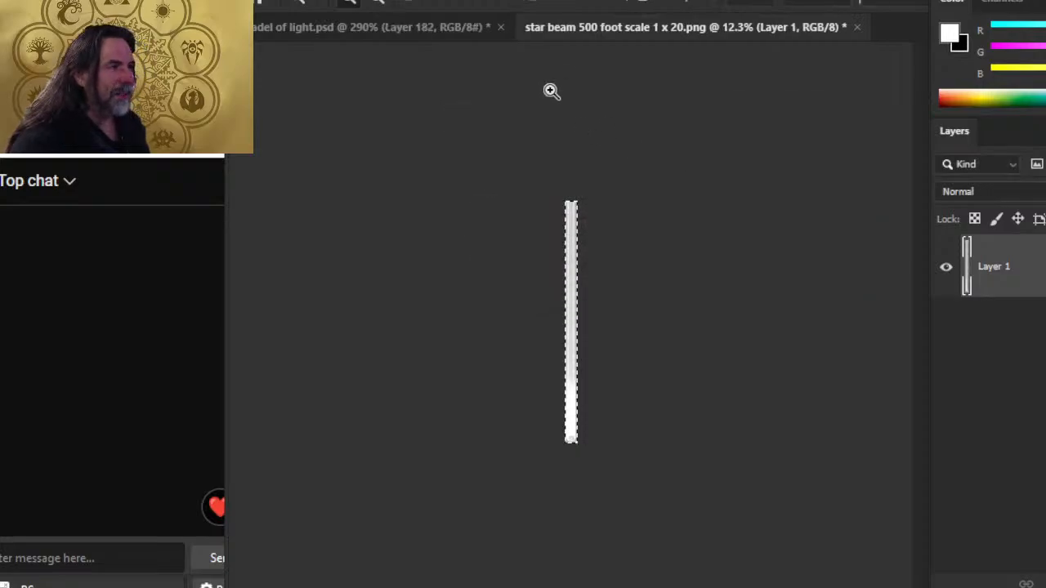
# Step: Move the duplicated star beam onto the citadel map beside the citadel's left wing, and show the grid 75 group
pyautogui.click(400, 30)
pyautogui.moveTo(624, 336); pyautogui.dragTo(527, 317)
pyautogui.press('v')
pyautogui.moveTo(373, 285); pyautogui.dragTo(524, 321)
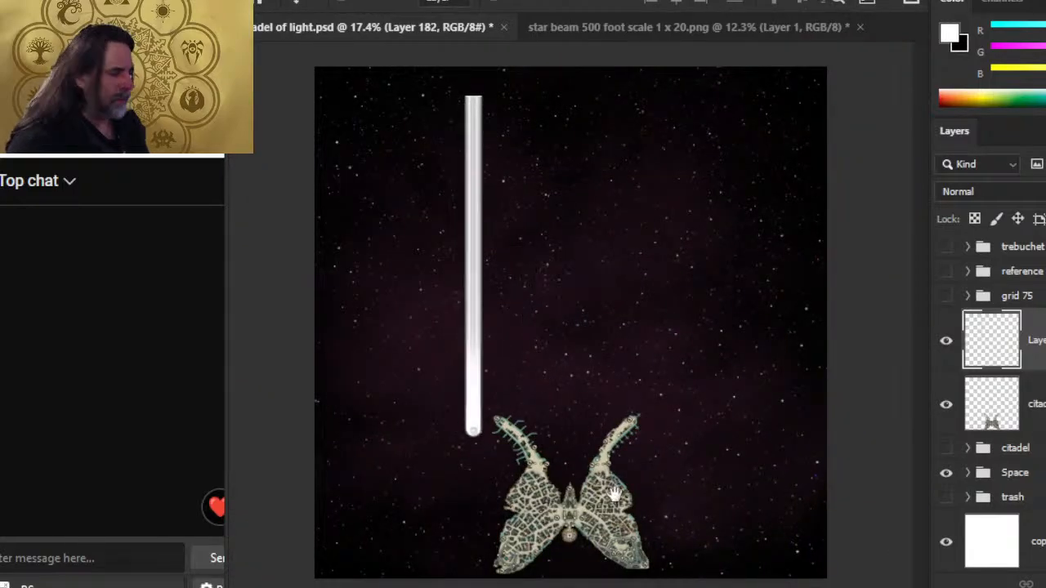
pyautogui.click(946, 296)
# Step: Align the star beam with the citadel's vertical centreline, placing its rounded end over the temple at the citadel's tail
pyautogui.press('z')
pyautogui.moveTo(500, 450); pyautogui.dragTo(633, 459)
pyautogui.moveTo(744, 492); pyautogui.dragTo(545, 244)
pyautogui.press('v')
pyautogui.moveTo(391, 275); pyautogui.dragTo(628, 463)
pyautogui.moveTo(469, 363); pyautogui.dragTo(619, 480)
pyautogui.moveTo(617, 515); pyautogui.dragTo(589, 310)
pyautogui.moveTo(571, 210); pyautogui.dragTo(576, 336)
pyautogui.press('z')
pyautogui.moveTo(642, 300); pyautogui.dragTo(600, 243)
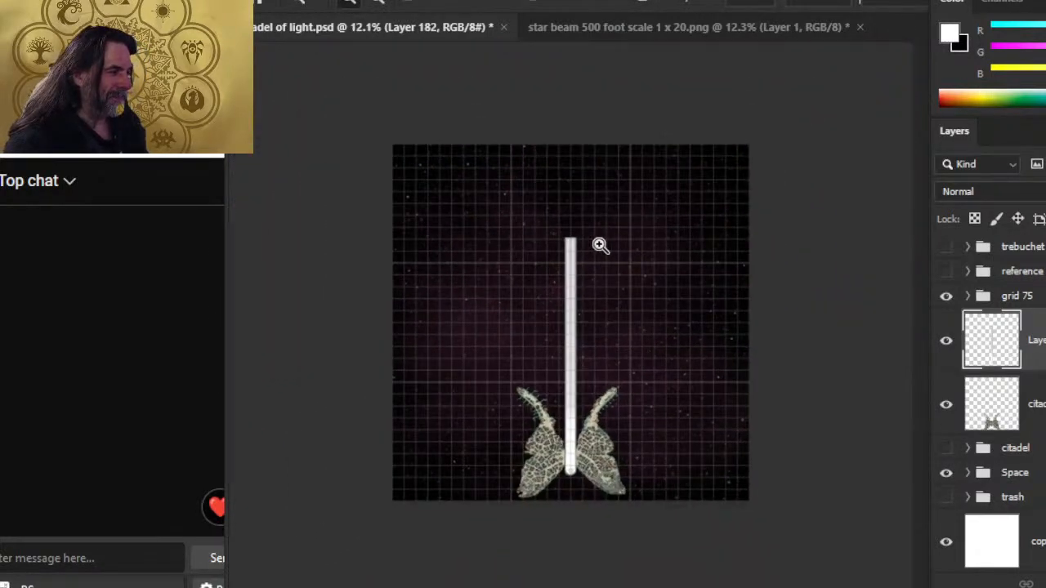
# Step: Rotate the star beam counterclockwise with Free Transform so its upper end leans to the left, and apply the rotation
pyautogui.rightClick(644, 286)
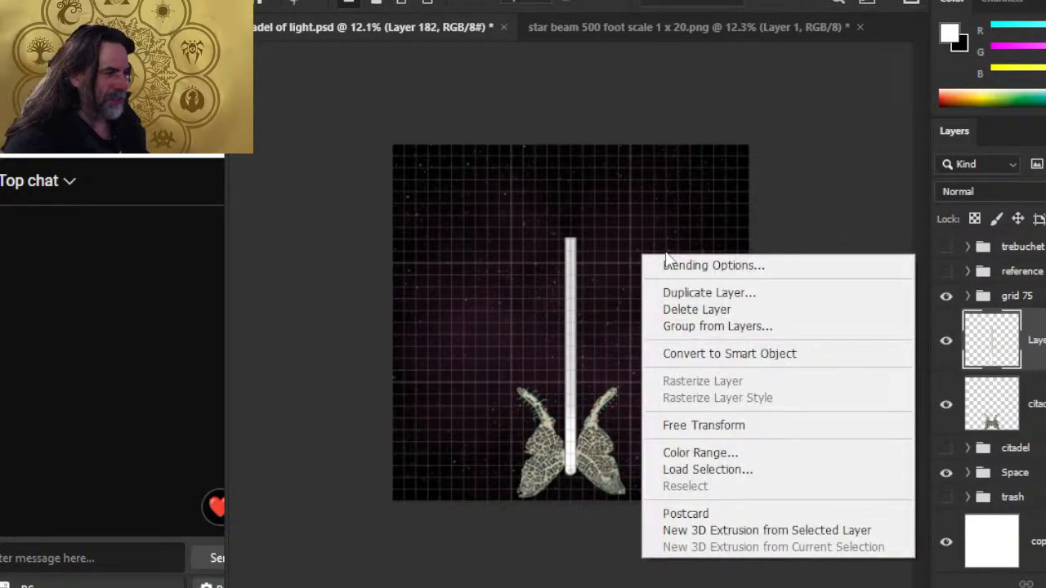
pyautogui.click(738, 428)
pyautogui.moveTo(634, 240); pyautogui.dragTo(602, 237)
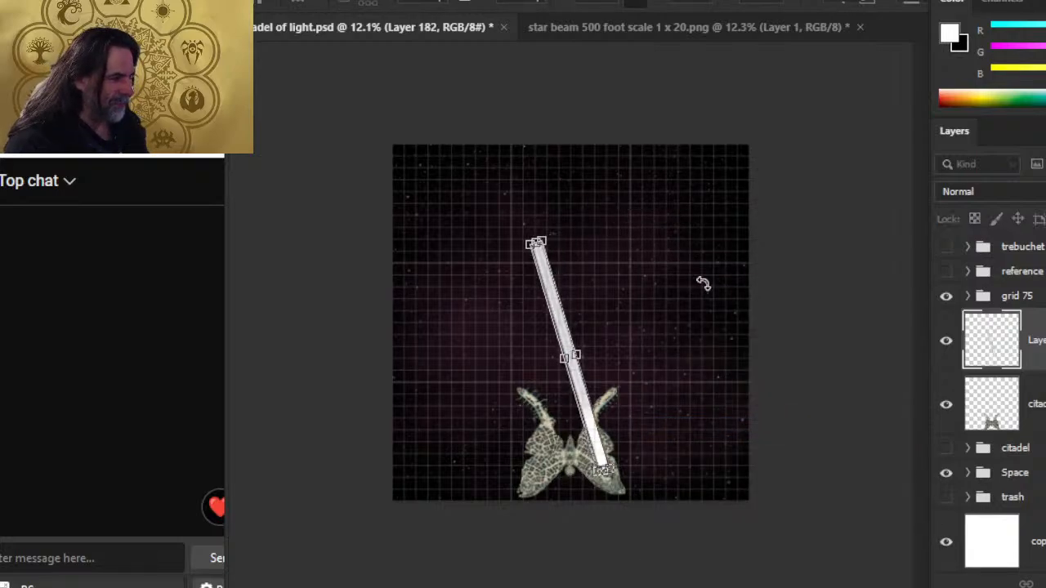
pyautogui.press('Return')
# Step: Nudge the angled star beam left and slightly down so its rounded end sits over the temple at the citadel's tail
pyautogui.hotkey('shift', 'Left')
pyautogui.hotkey('shift', 'Left')
pyautogui.hotkey('shift', 'Left')
pyautogui.hotkey('shift', 'Left')
pyautogui.hotkey('shift', 'Left')
pyautogui.hotkey('shift', 'Left')
pyautogui.hotkey('shift', 'Left')
pyautogui.hotkey('shift', 'Left')
pyautogui.hotkey('shift', 'Left')
pyautogui.hotkey('shift', 'Left')
pyautogui.hotkey('shift', 'Left')
pyautogui.hotkey('shift', 'Left')
pyautogui.hotkey('shift', 'Left')
pyautogui.hotkey('shift', 'Left')
pyautogui.hotkey('shift', 'Left')
pyautogui.hotkey('shift', 'Left')
pyautogui.hotkey('shift', 'Left')
pyautogui.hotkey('shift', 'Left')
pyautogui.hotkey('shift', 'Left')
pyautogui.hotkey('shift', 'Left')
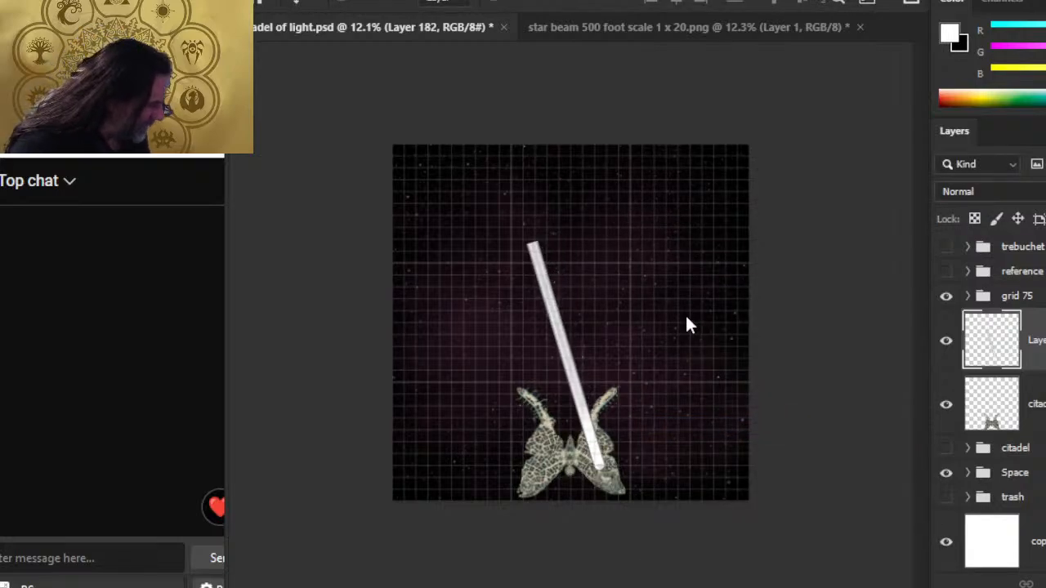
pyautogui.hotkey('shift', 'Left')
pyautogui.hotkey('shift', 'Left')
pyautogui.hotkey('shift', 'Left')
pyautogui.hotkey('shift', 'Down')
pyautogui.hotkey('shift', 'Down')
pyautogui.hotkey('shift', 'Down')
pyautogui.hotkey('shift', 'Down')
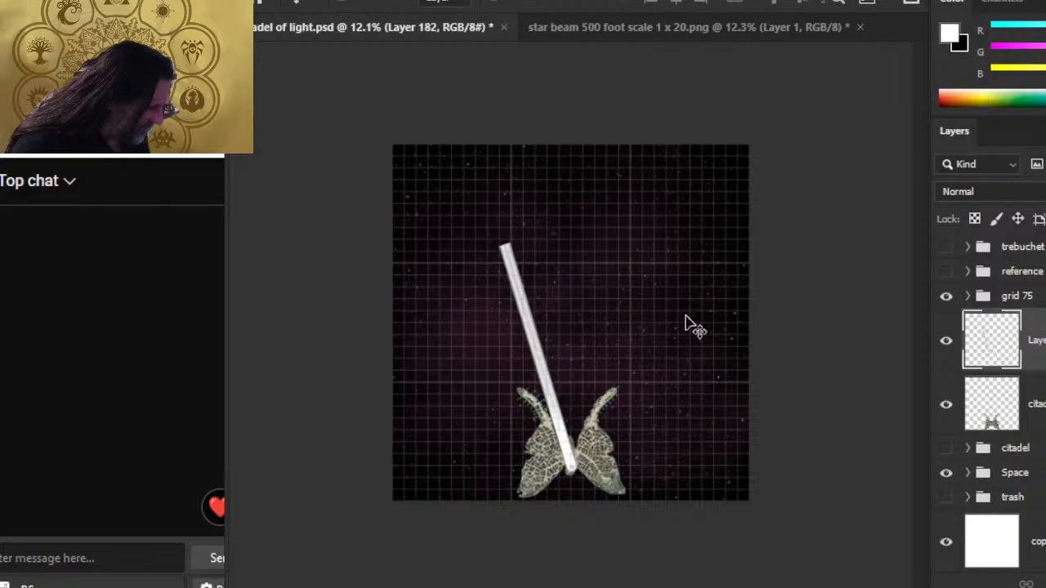
pyautogui.hotkey('shift', 'Left')
pyautogui.hotkey('shift', 'Left')
pyautogui.hotkey('shift', 'Down')
pyautogui.hotkey('shift', 'Down')
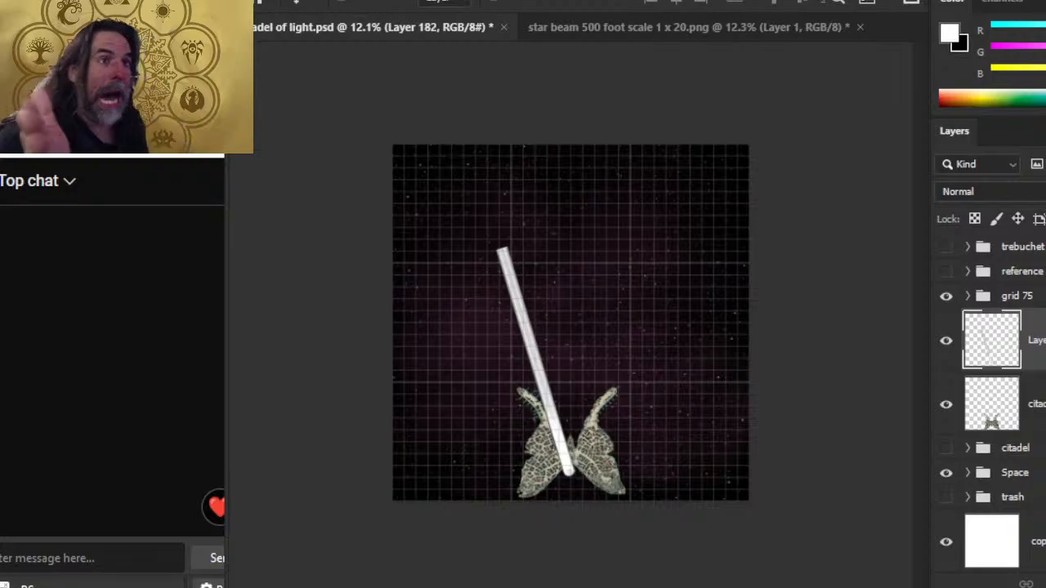
# Step: Delete the star beam layer and undo the earlier edits back to the citadel centred on the map
pyautogui.press('Delete')
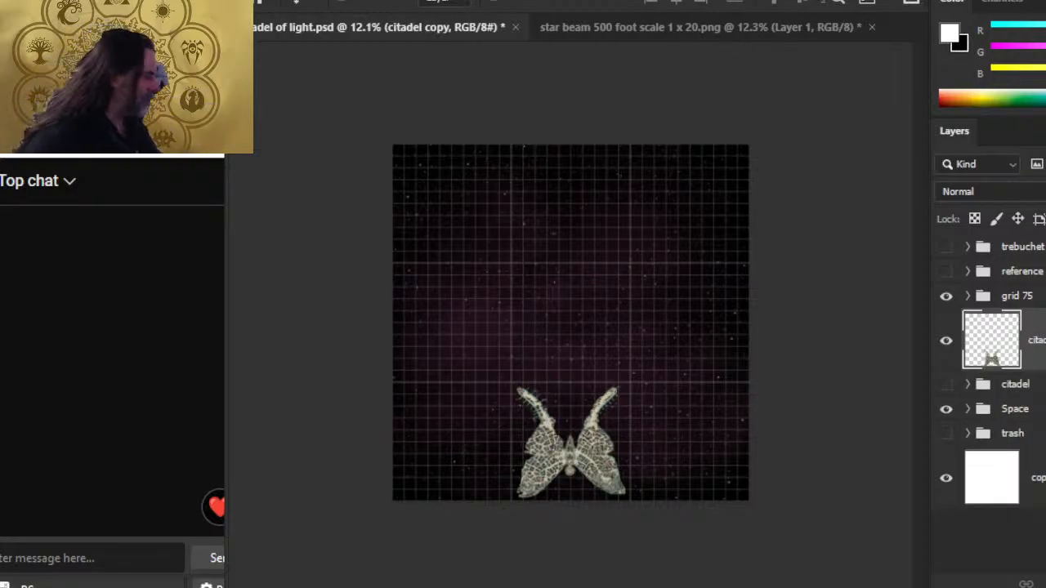
pyautogui.hotkey('ctrl', 'z')
pyautogui.hotkey('ctrl', 'z')
pyautogui.hotkey('ctrl', 'z')
pyautogui.hotkey('ctrl', 'z')
pyautogui.hotkey('ctrl', 'z')
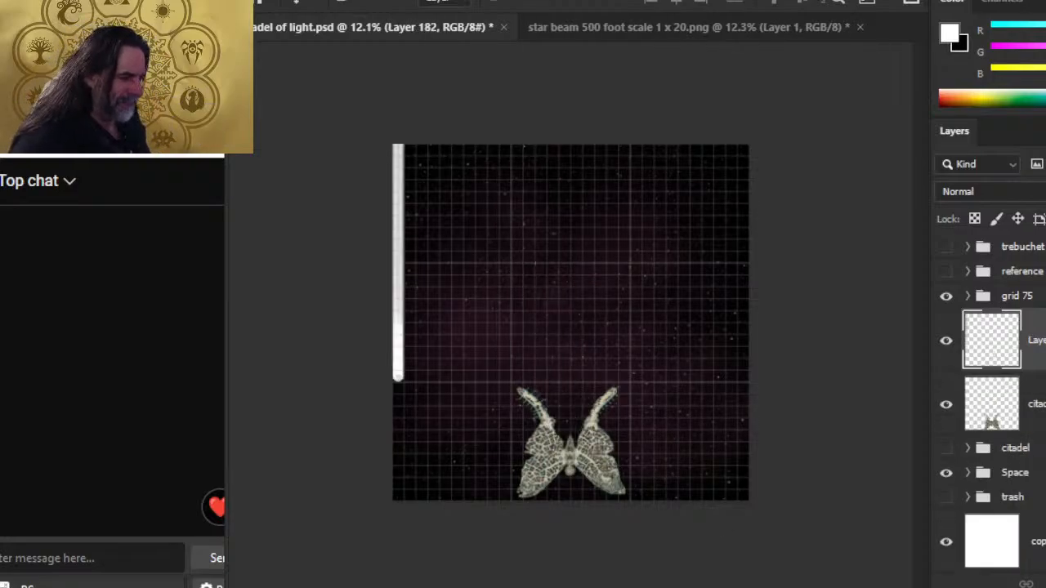
pyautogui.hotkey('ctrl', 'shift', 'z')
pyautogui.hotkey('ctrl', 'z')
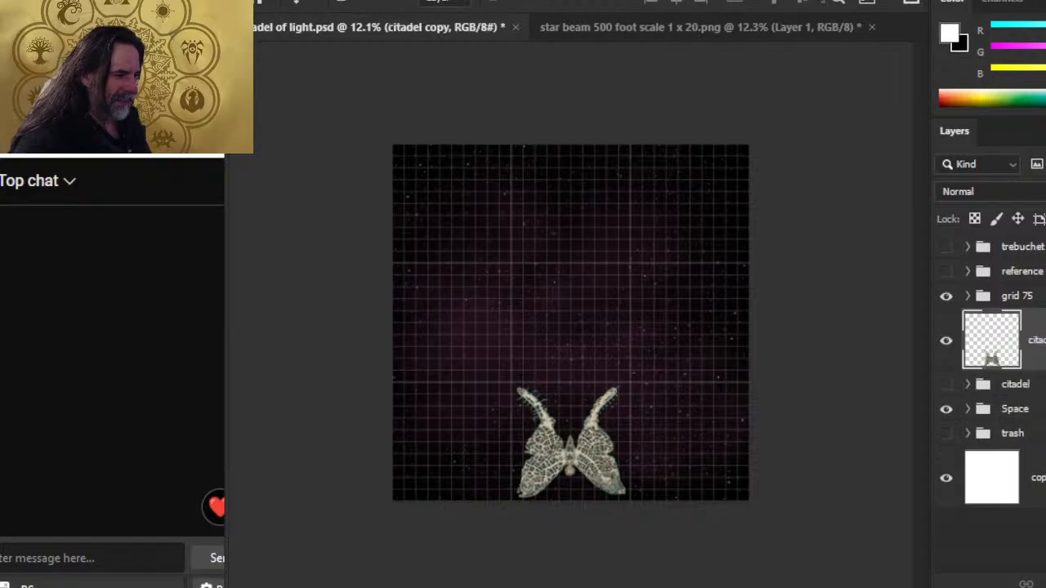
pyautogui.hotkey('ctrl', 'z')
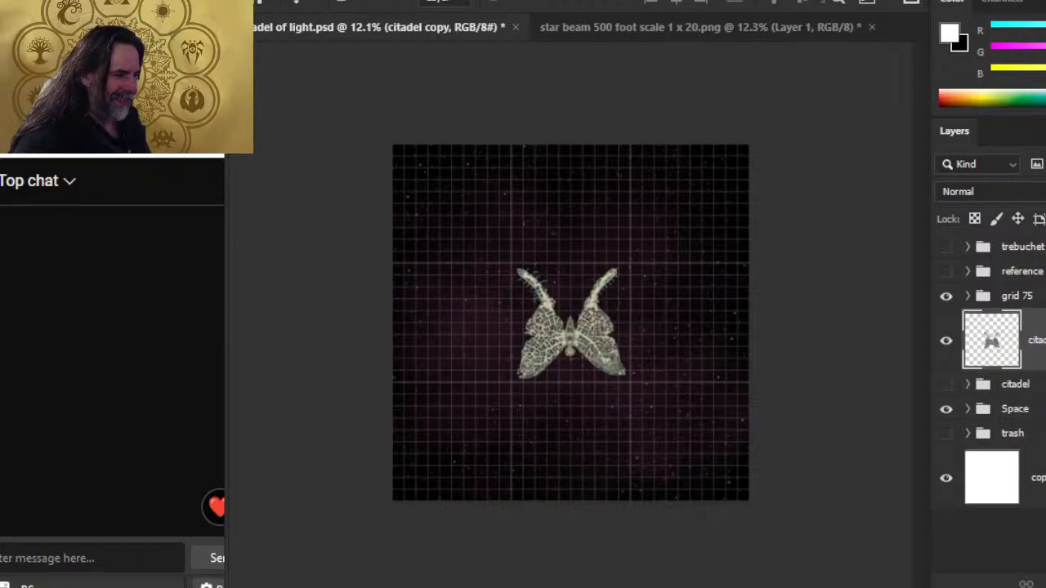
# Step: Hide the citadel copy layer and the grid 75 group, keeping the Space group shown
pyautogui.click(946, 341)
pyautogui.click(946, 296)
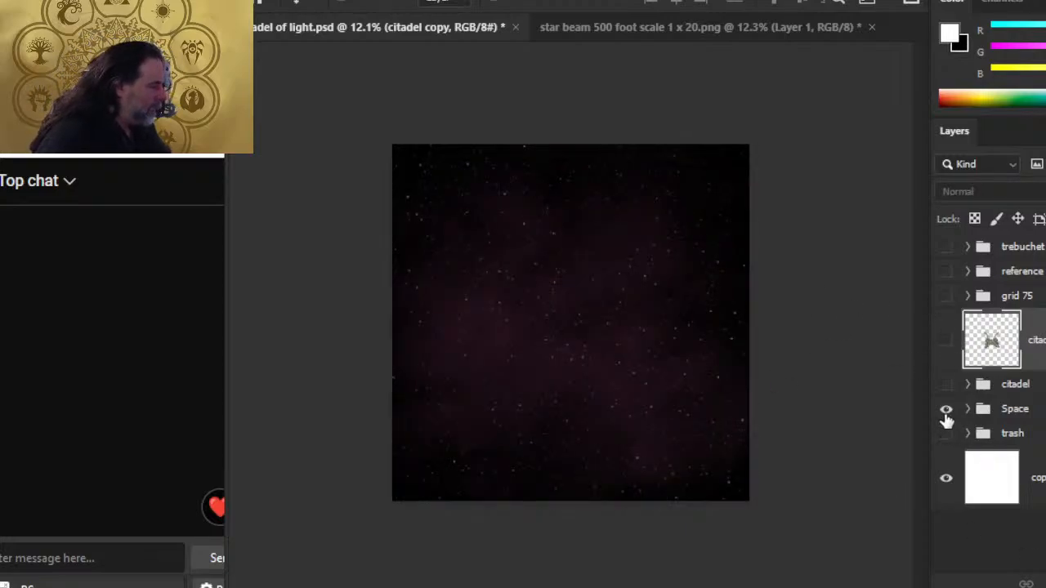
pyautogui.click(946, 409)
pyautogui.click(946, 410)
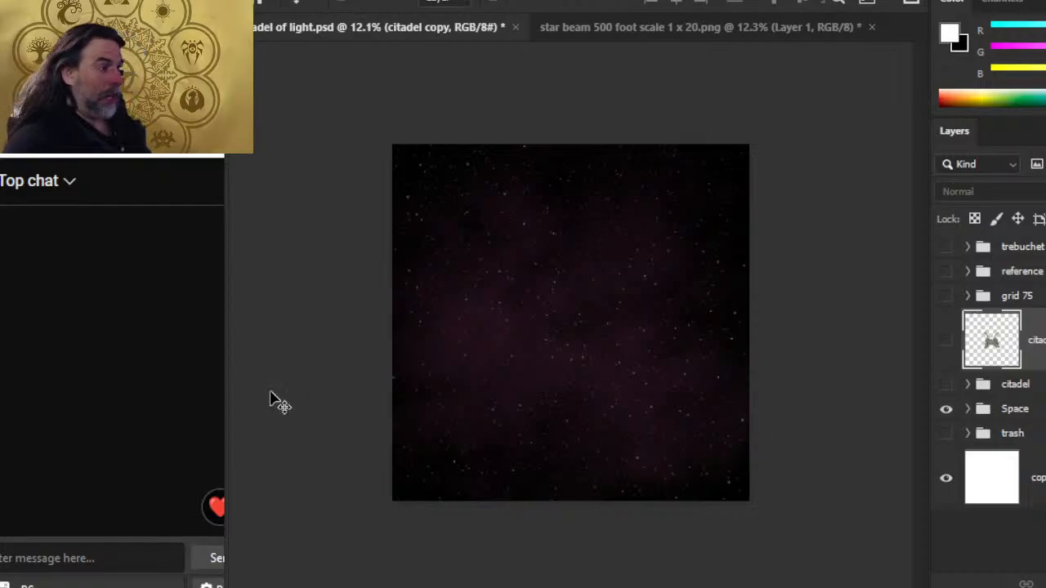
# Step: Start saving the background under a new name on the computer, in DONE > VTT ASSETS > Light of Xaryxis
pyautogui.hotkey('alt', 'f')
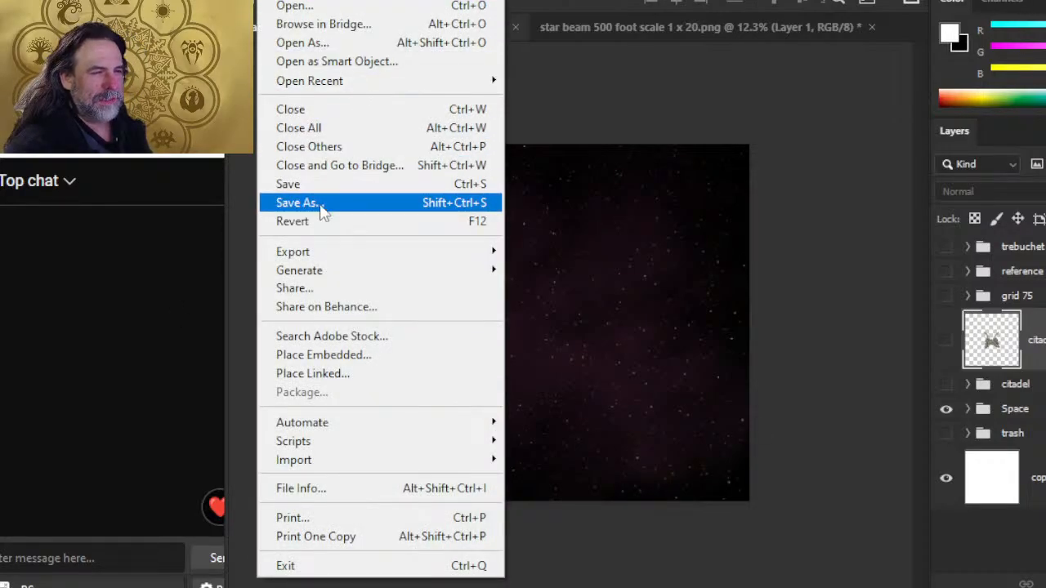
pyautogui.click(321, 211)
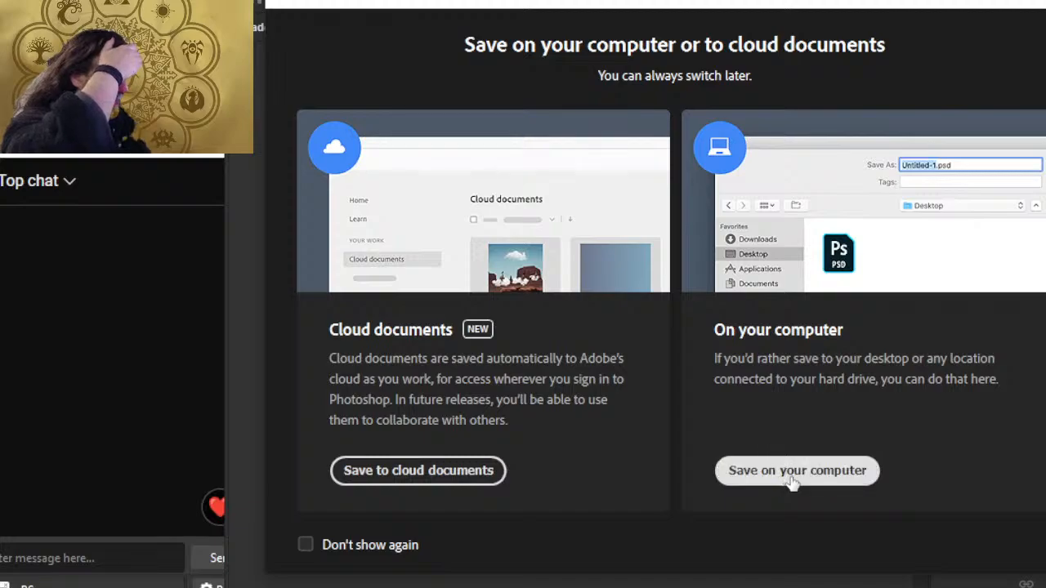
pyautogui.click(791, 478)
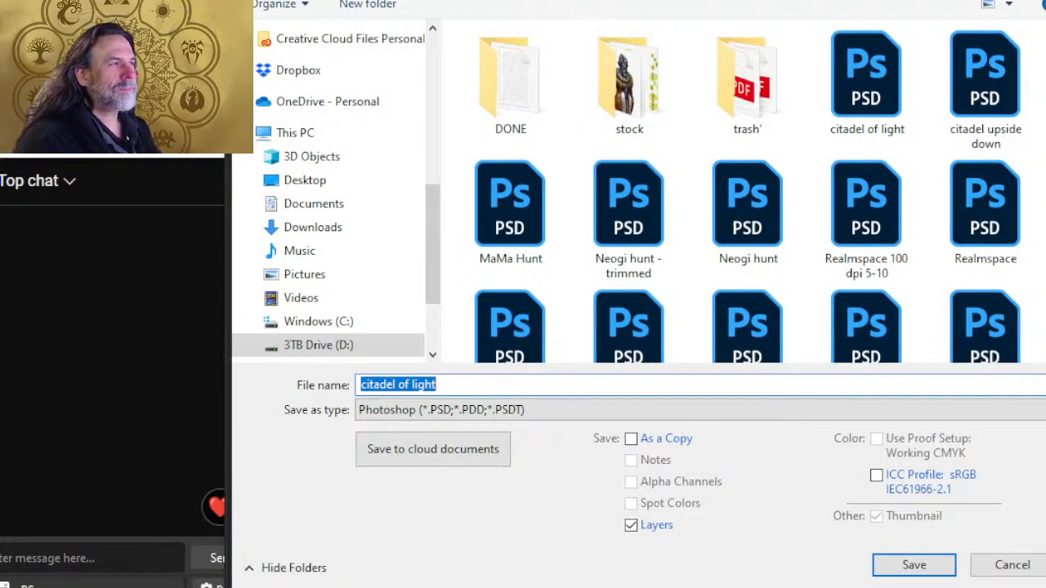
pyautogui.doubleClick(531, 82)
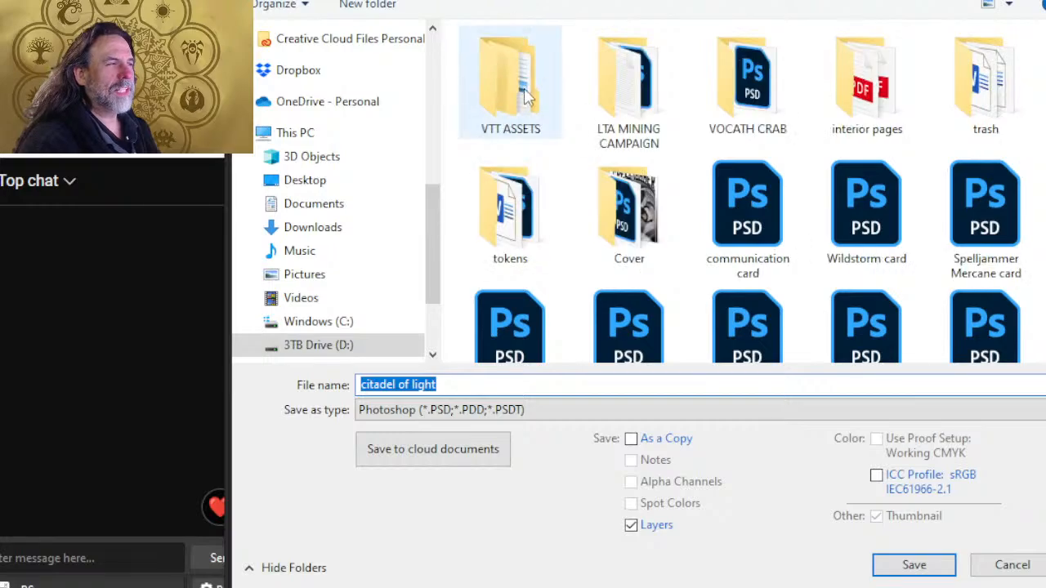
pyautogui.doubleClick(537, 84)
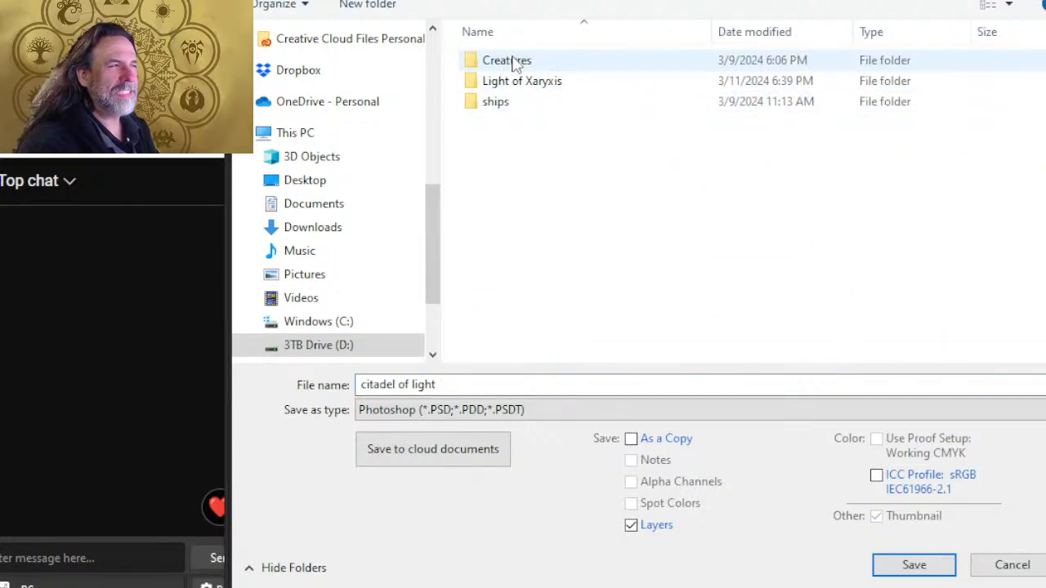
pyautogui.doubleClick(562, 84)
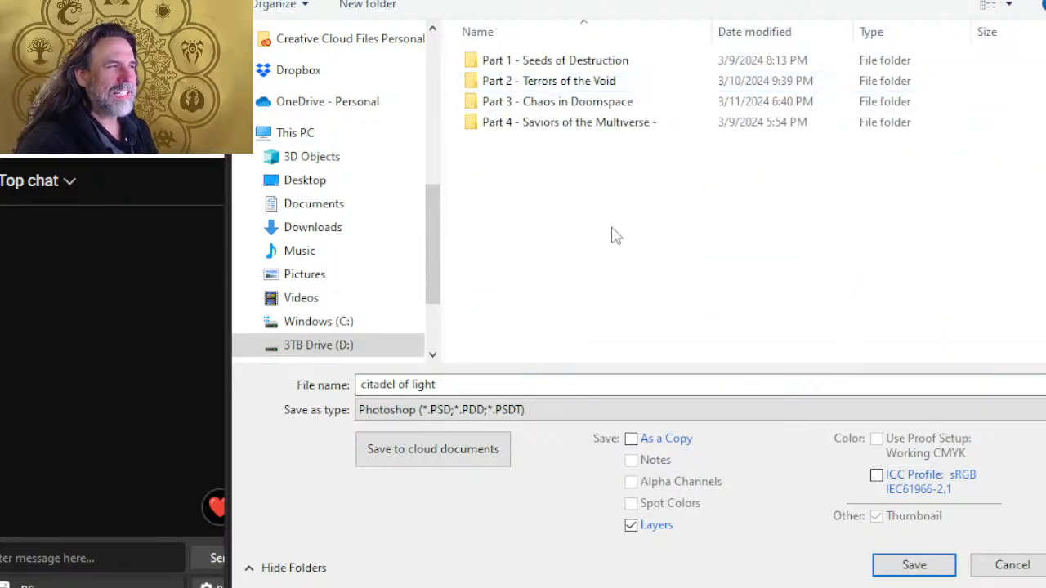
# Step: Save the background as a JPEG named "wildspace background image" at quality 12 with the Progressive format option
pyautogui.click(487, 416)
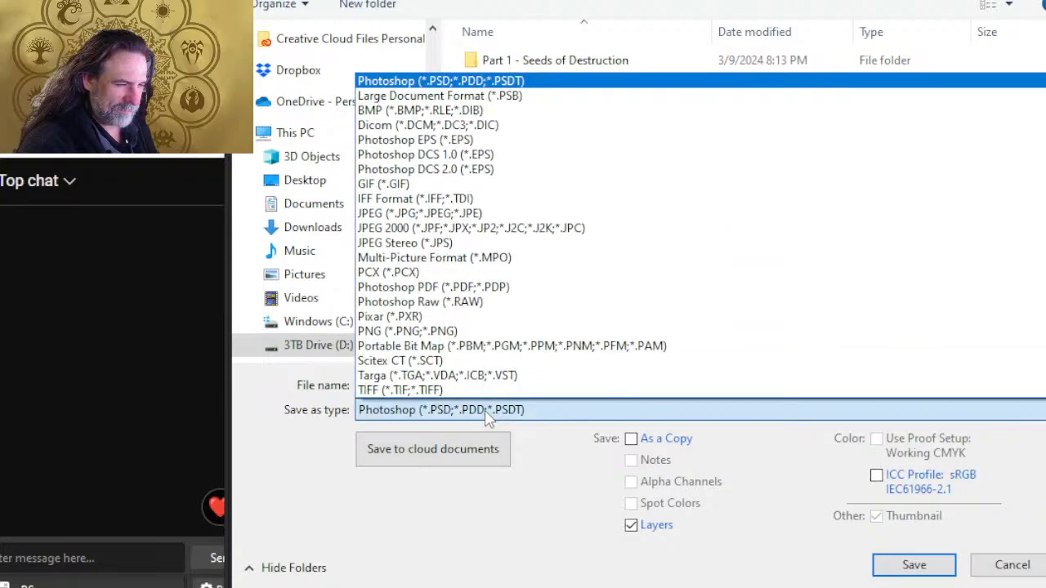
pyautogui.click(416, 214)
pyautogui.click(450, 384)
pyautogui.hotkey('ctrl', 'a')
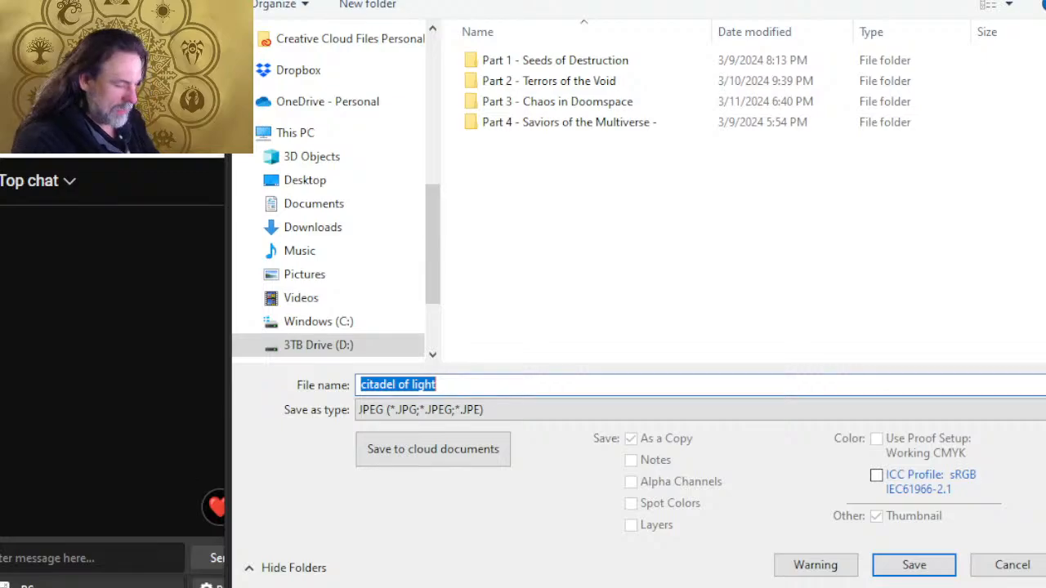
pyautogui.write('space background')
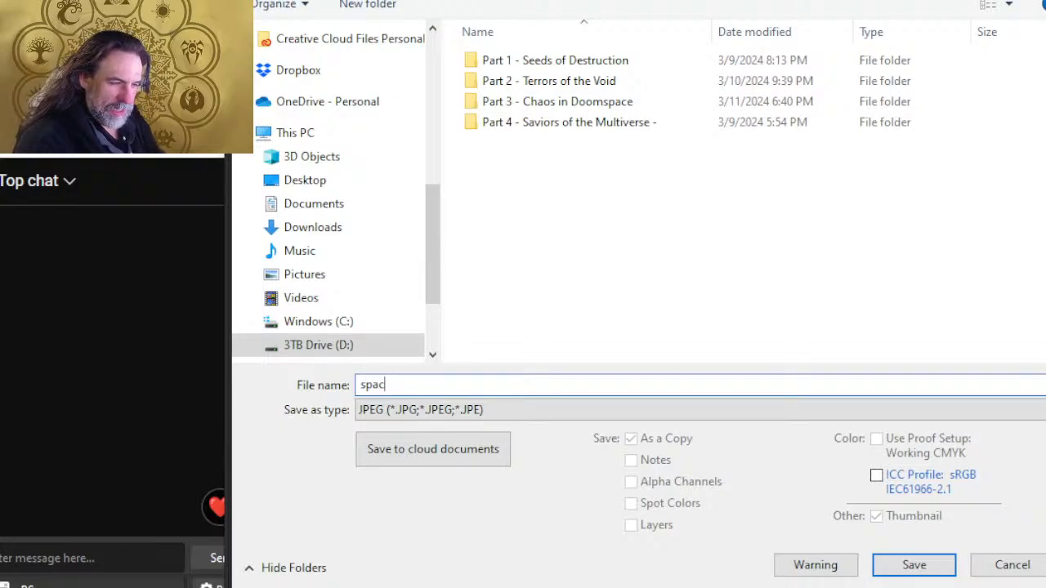
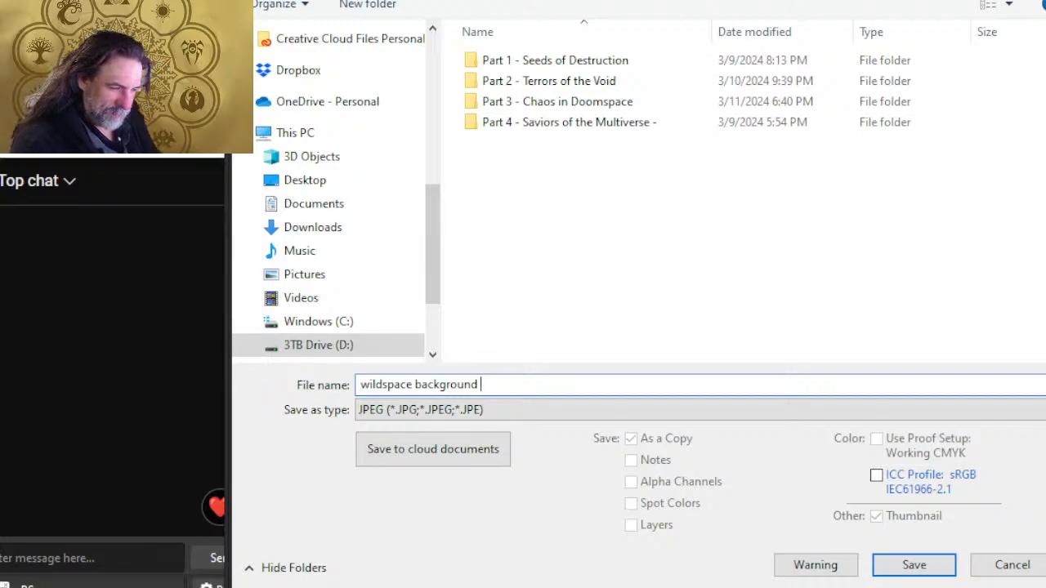
pyautogui.write('image')
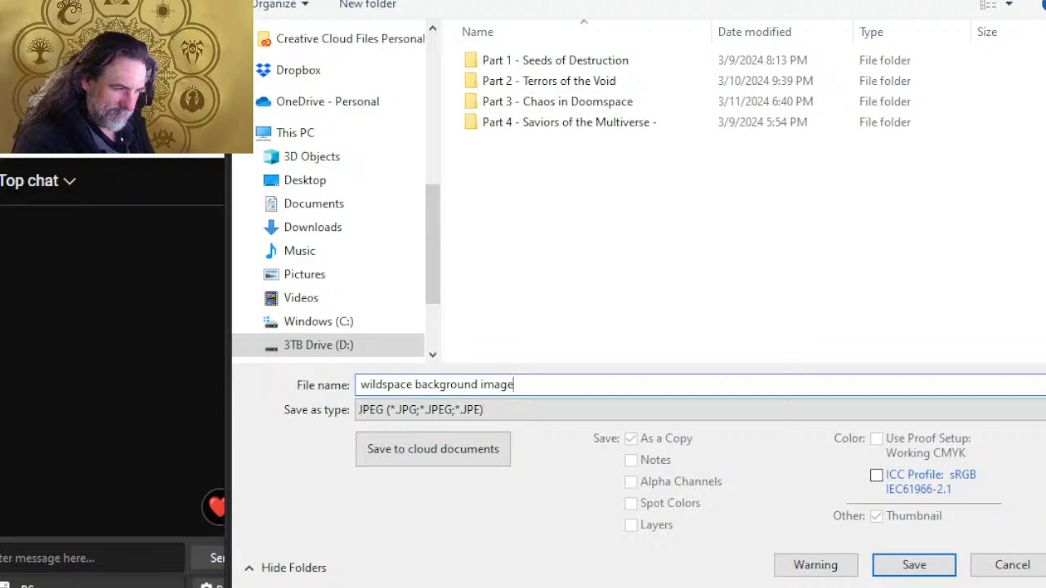
pyautogui.press('Return')
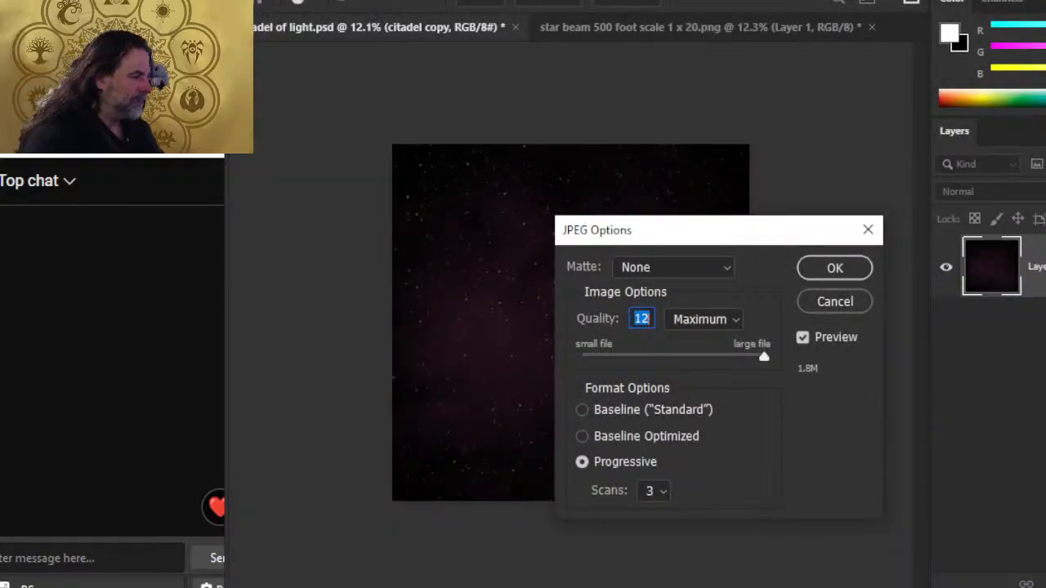
pyautogui.click(841, 276)
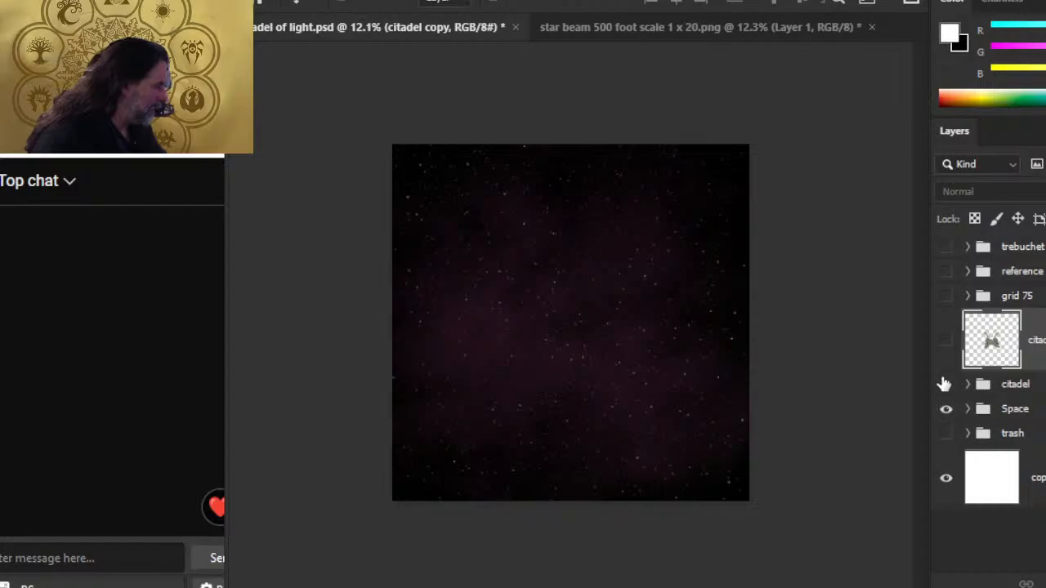
# Step: Show the grid 75 group and start saving a copy on the computer in JPEG format
pyautogui.click(946, 297)
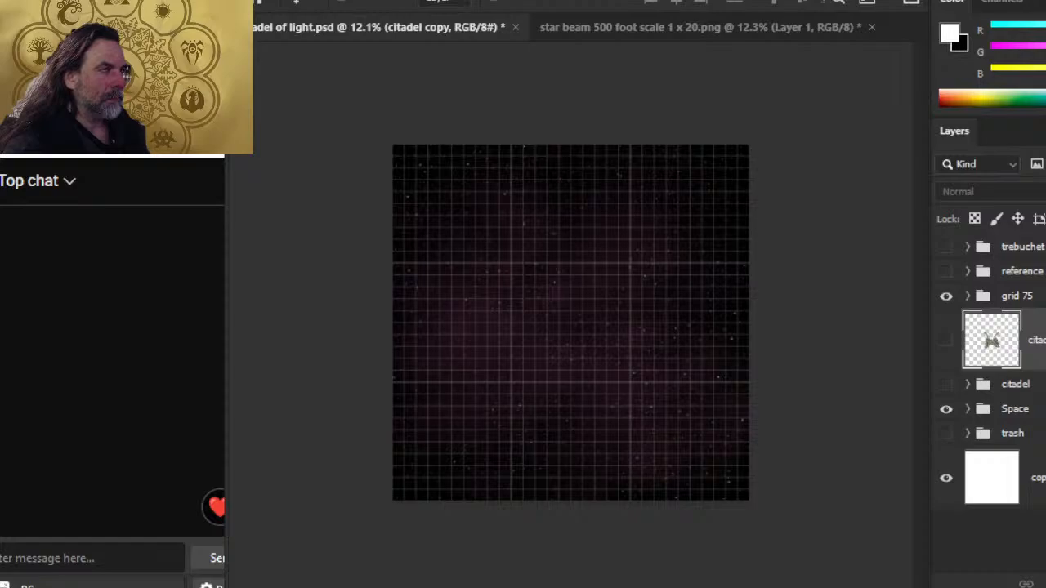
pyautogui.hotkey('alt', 'f')
pyautogui.click(358, 204)
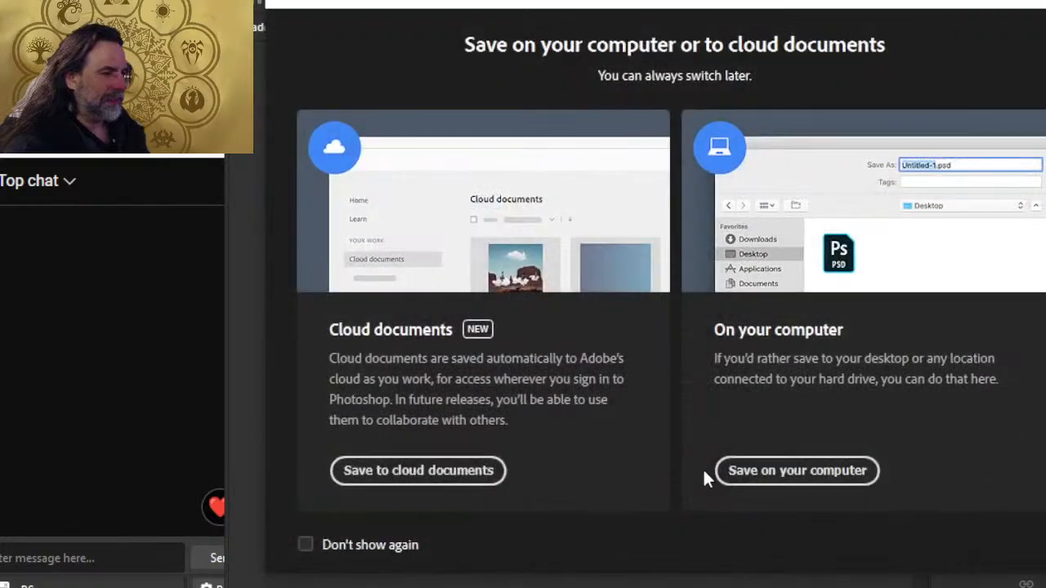
pyautogui.click(776, 480)
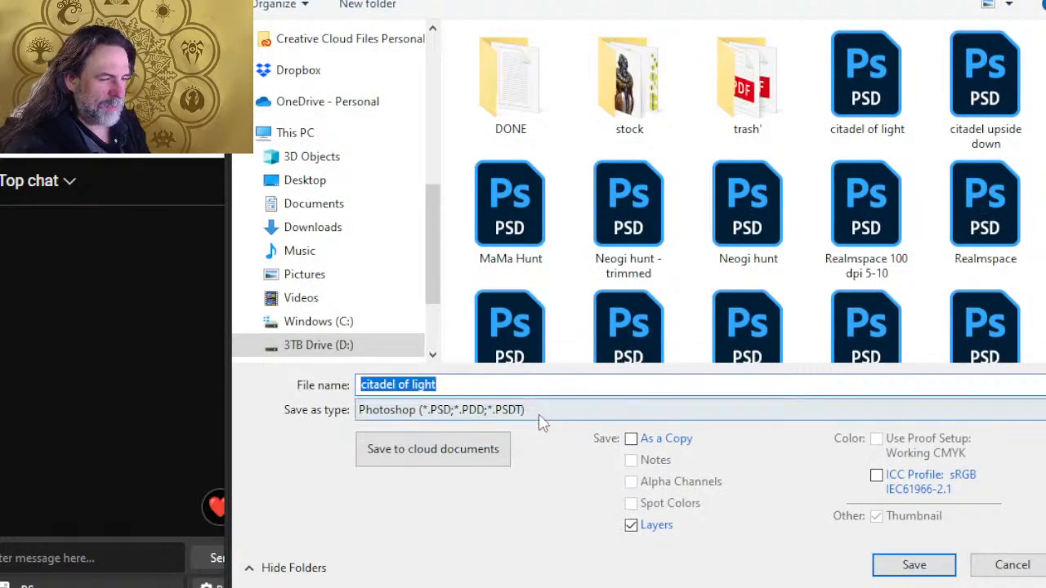
pyautogui.click(539, 418)
pyautogui.click(461, 214)
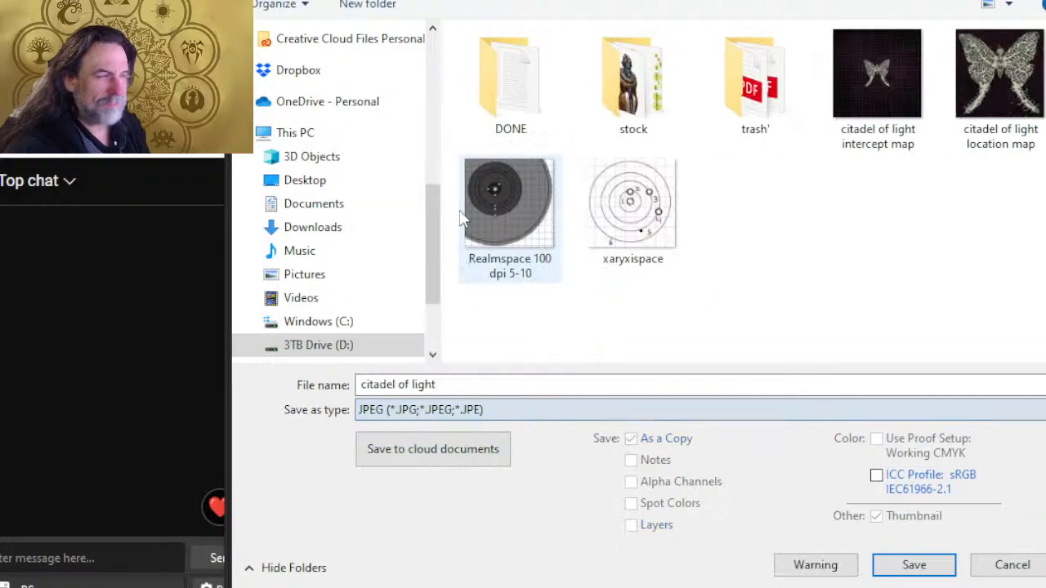
# Step: Set the save location to DONE > VTT ASSETS > Light of Xaryxis, with JPEG as the file type
pyautogui.doubleClick(513, 54)
pyautogui.doubleClick(530, 134)
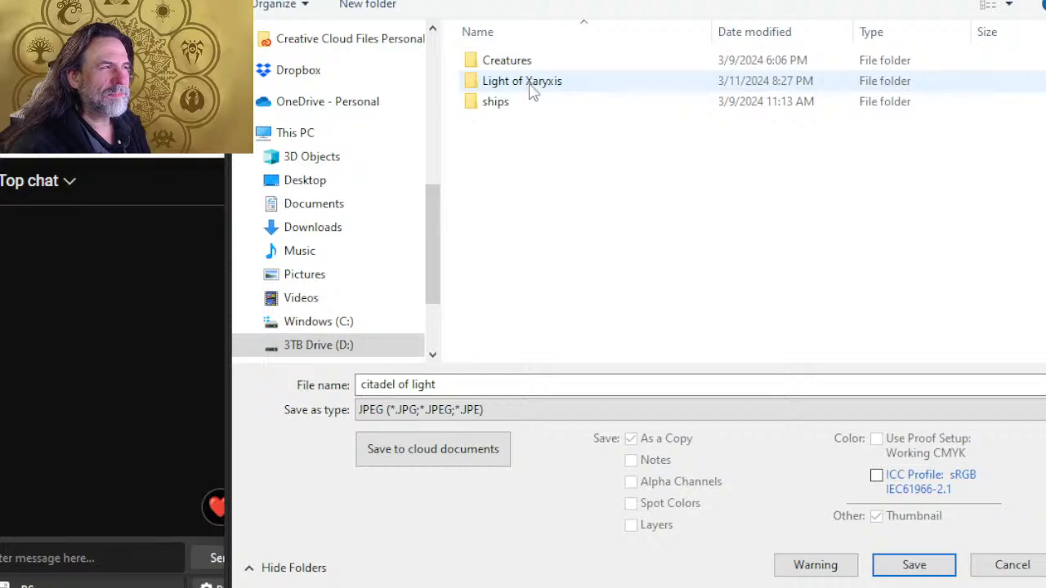
pyautogui.click(471, 410)
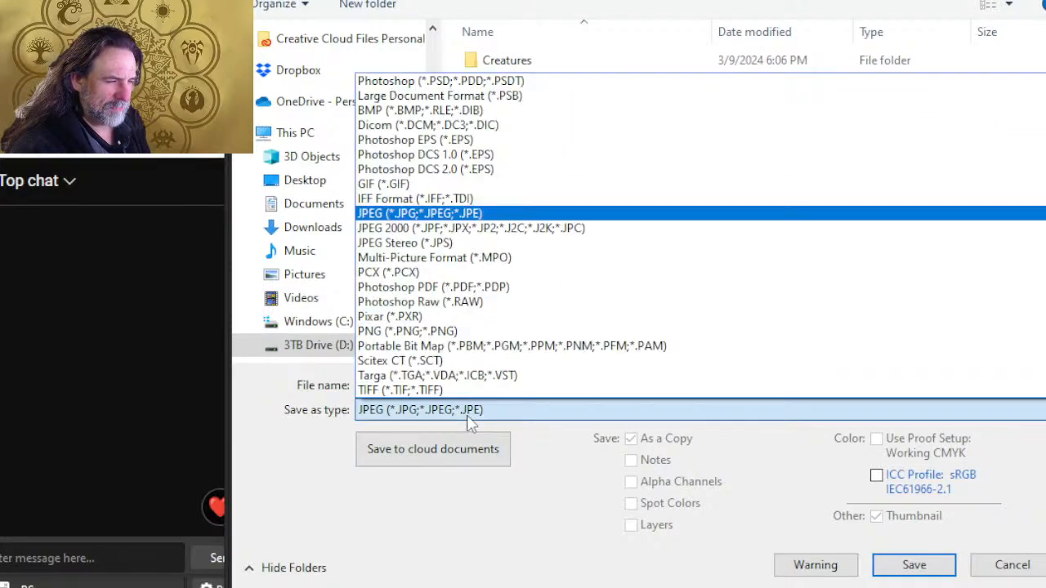
pyautogui.click(449, 331)
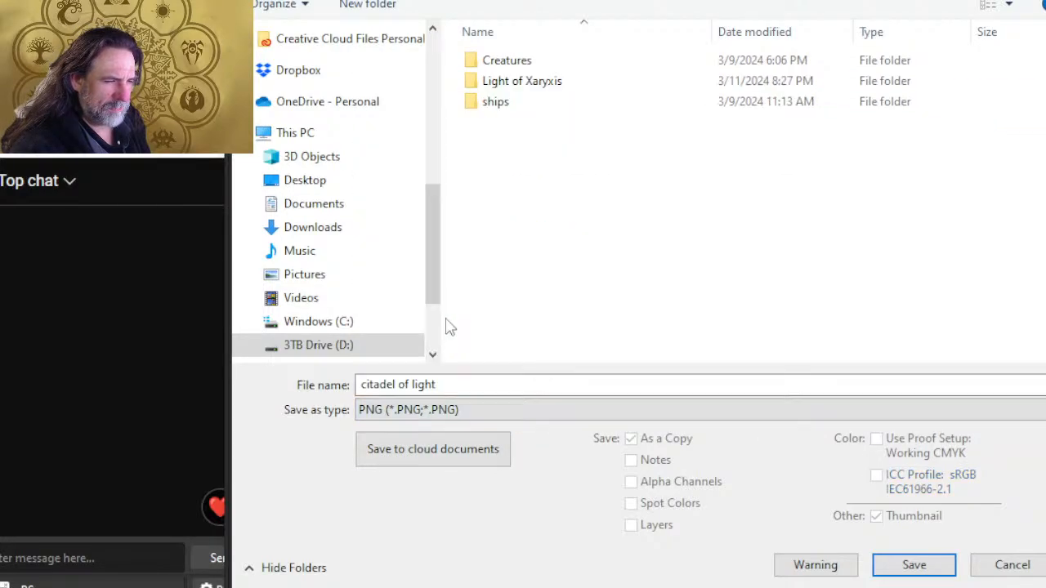
pyautogui.doubleClick(544, 84)
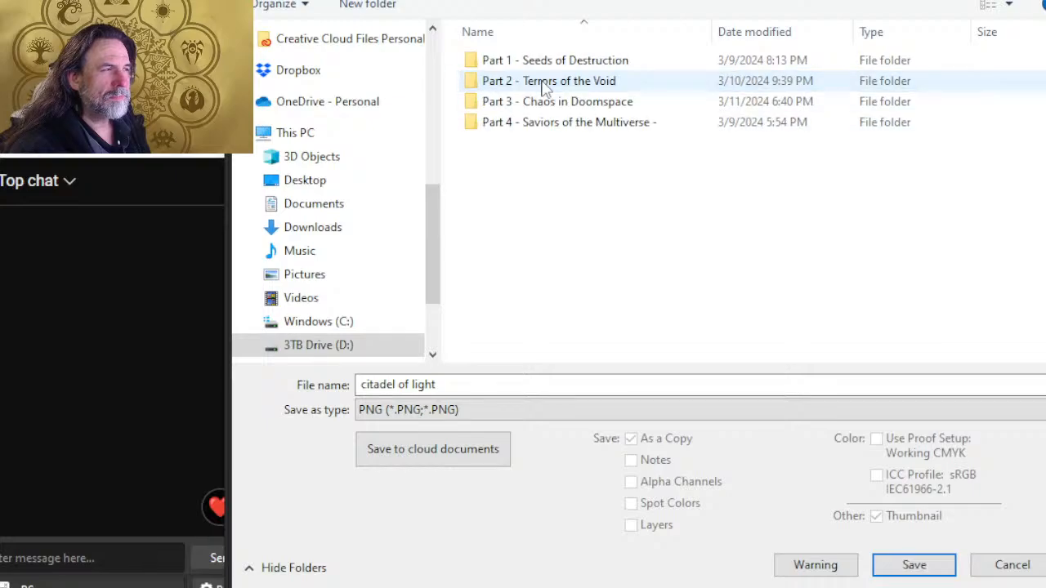
pyautogui.click(458, 409)
pyautogui.click(441, 212)
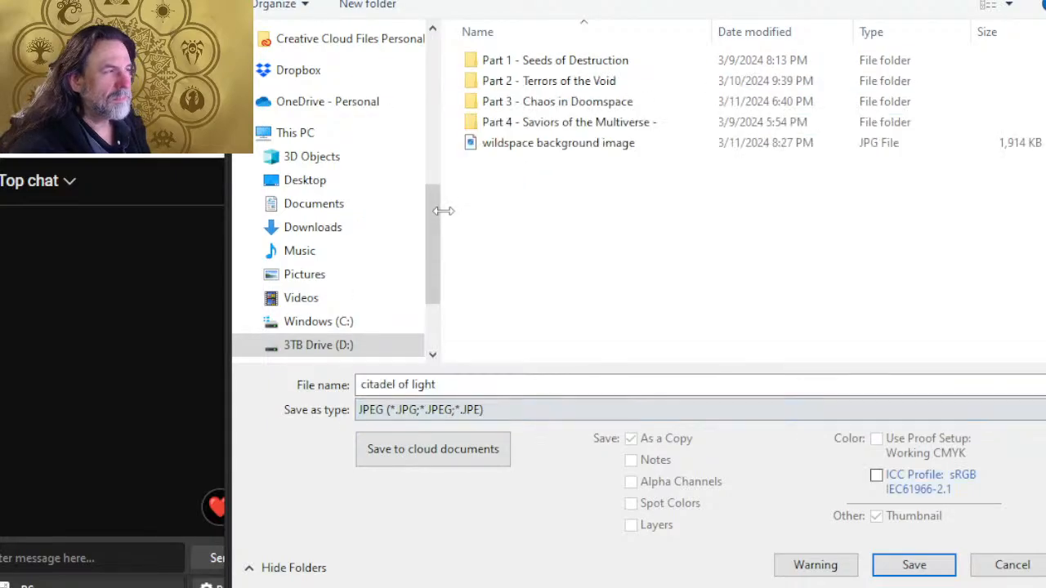
# Step: Rename the existing "wildspace background image" JPEG in the save folder as "wildspace background 500 foot 30 x 30 no grid"
pyautogui.click(527, 151)
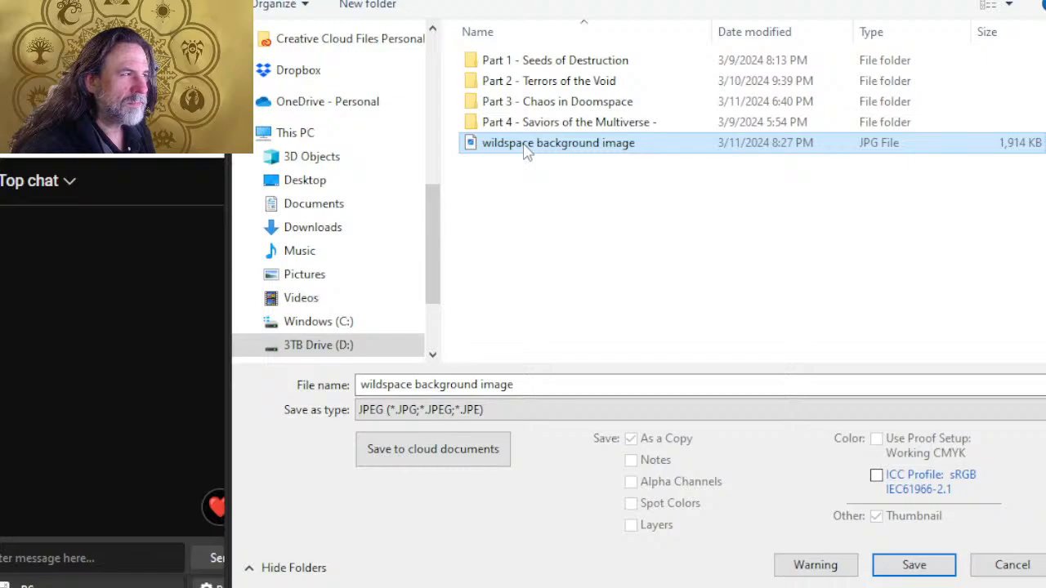
pyautogui.click(525, 145)
pyautogui.click(653, 142)
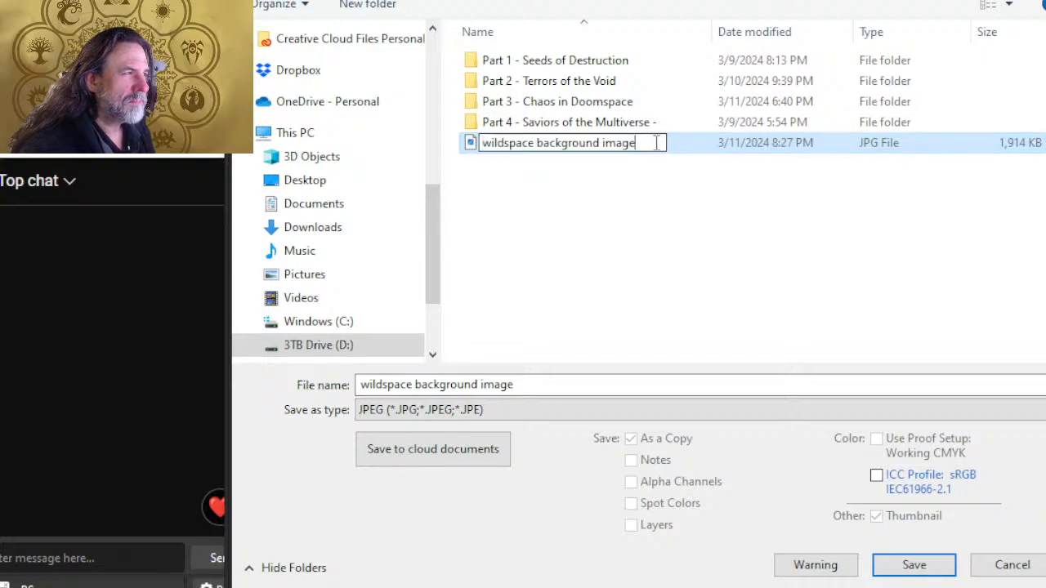
pyautogui.press('BackSpace')
pyautogui.press('BackSpace')
pyautogui.press('BackSpace')
pyautogui.press('BackSpace')
pyautogui.press('BackSpace')
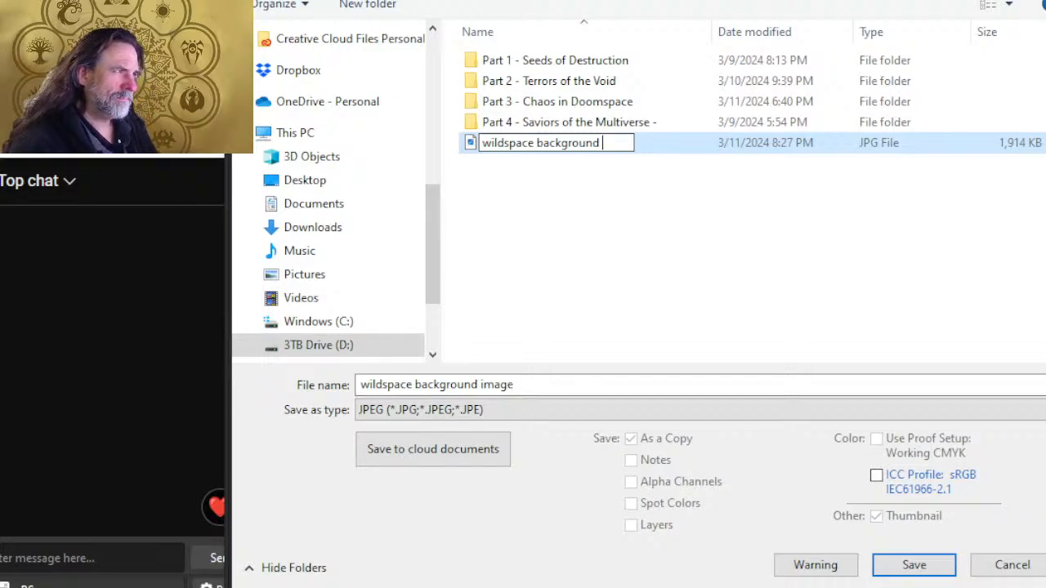
pyautogui.write('30')
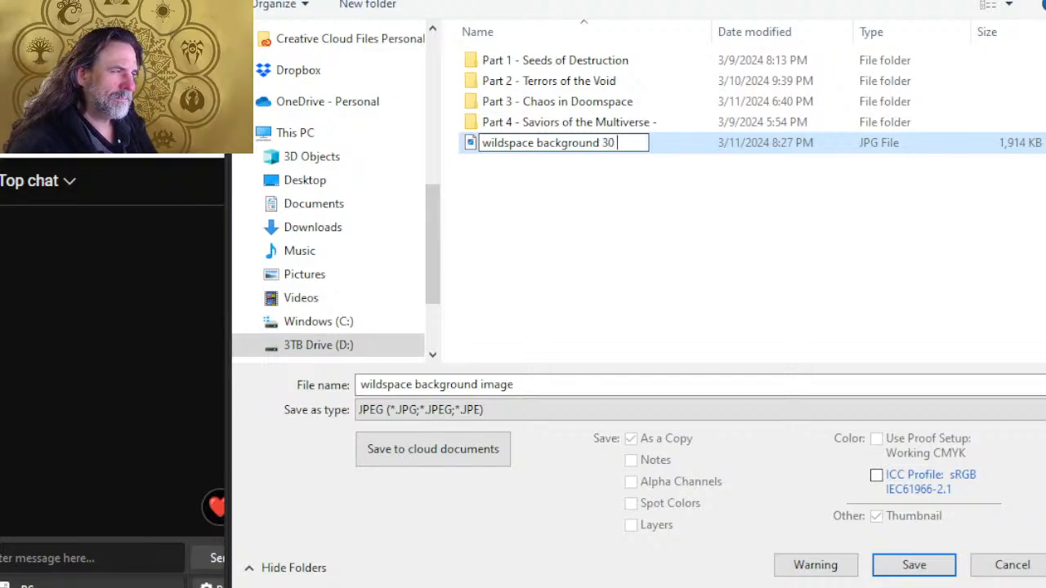
pyautogui.press('BackSpace')
pyautogui.press('BackSpace')
pyautogui.write('500 f')
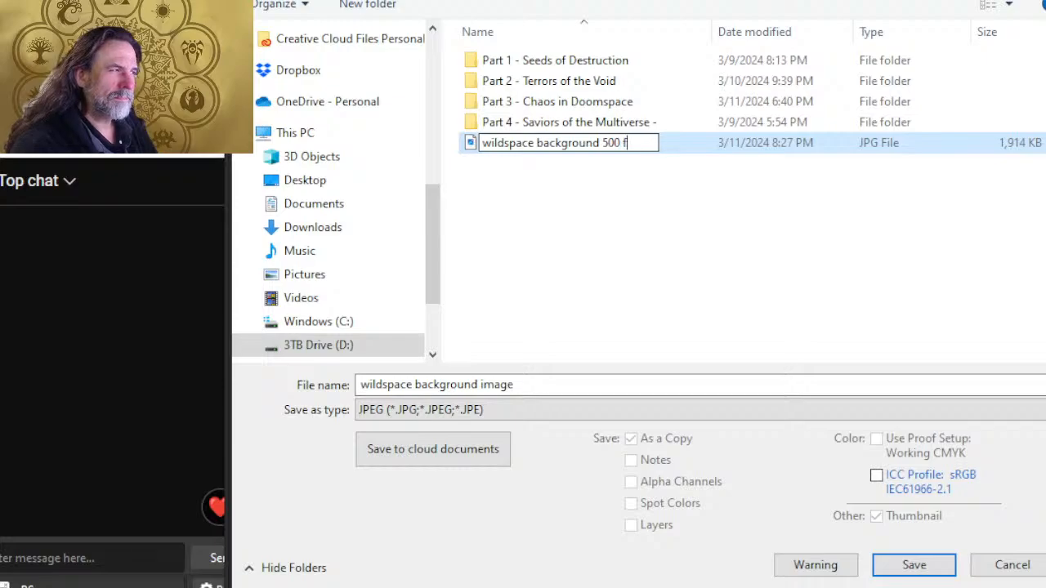
pyautogui.write('oot 30 x 30')
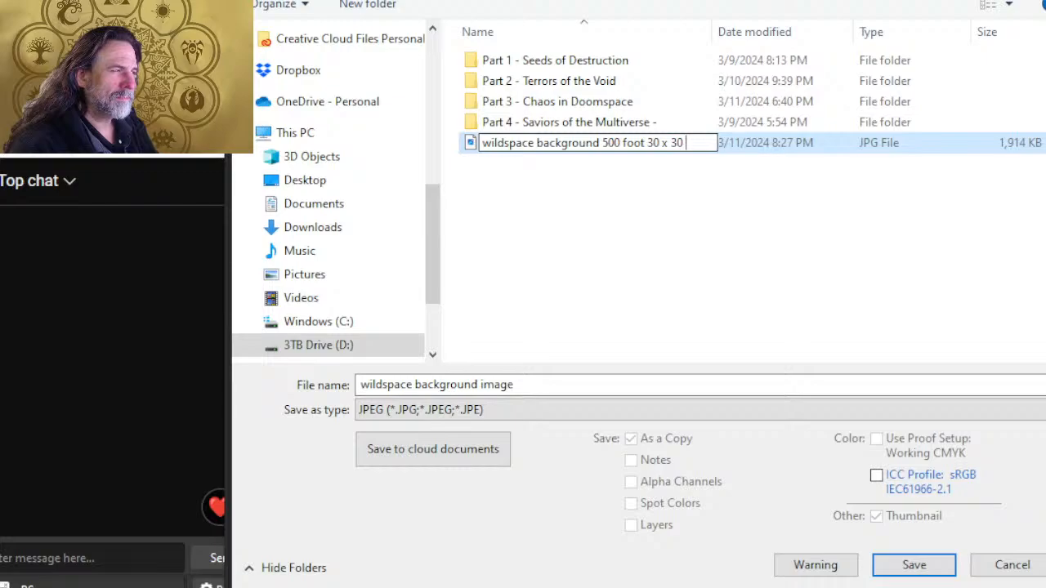
pyautogui.write(' no grid')
pyautogui.press('Return')
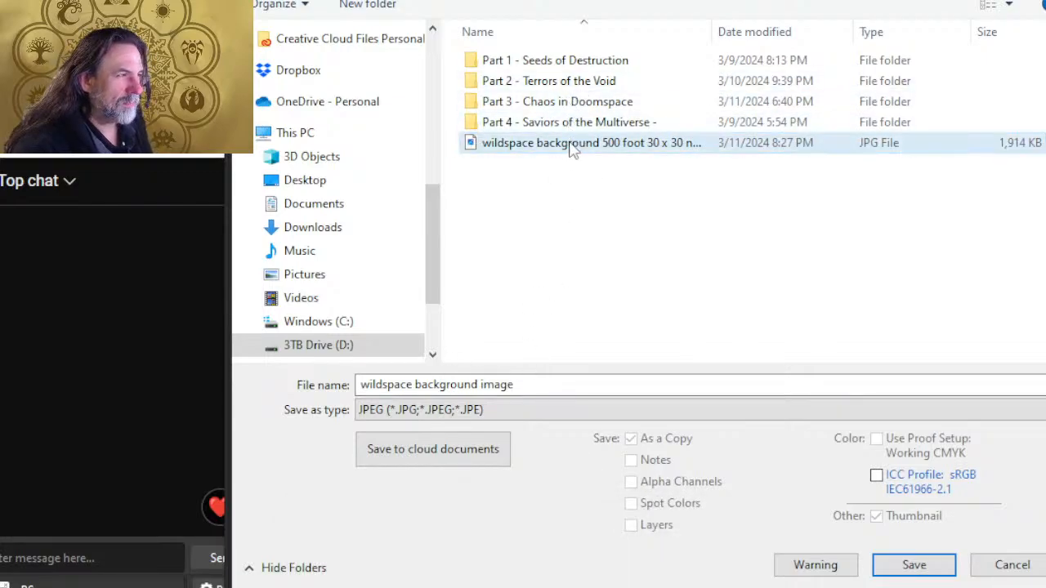
# Step: Save the gridded JPEG copy under a name beginning "wildspace background 500 foot 30 x 30 +", at quality 12 with the Progressive format option
pyautogui.click(572, 147)
pyautogui.click(638, 385)
pyautogui.click(638, 386)
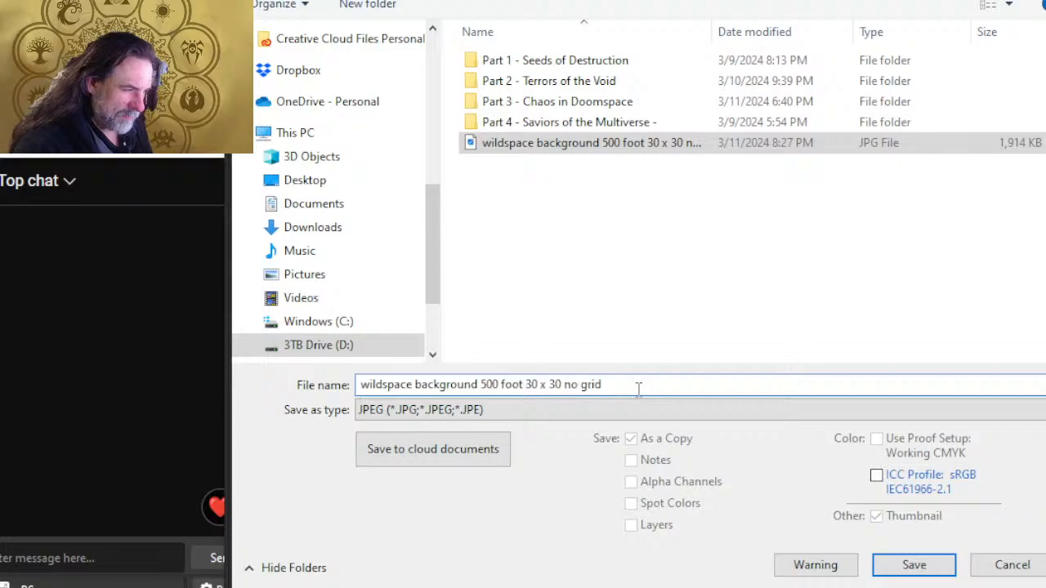
pyautogui.press('BackSpace')
pyautogui.write('+')
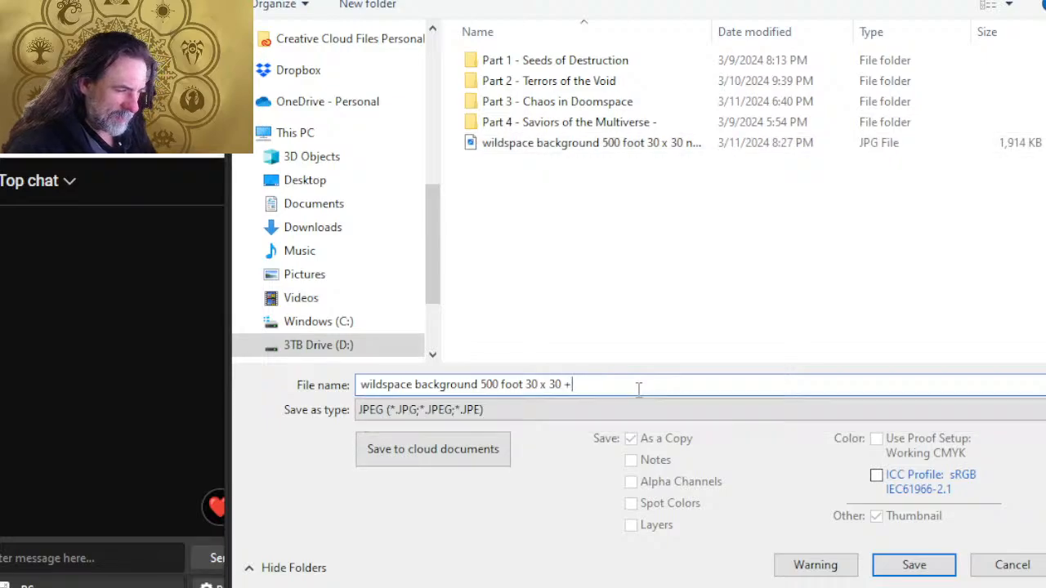
pyautogui.press('Return')
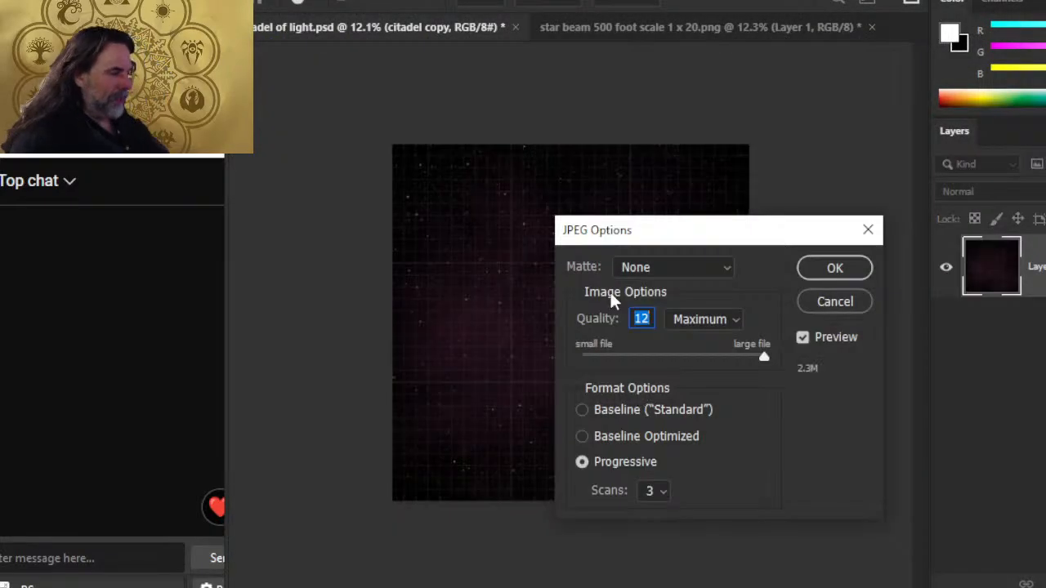
pyautogui.click(834, 270)
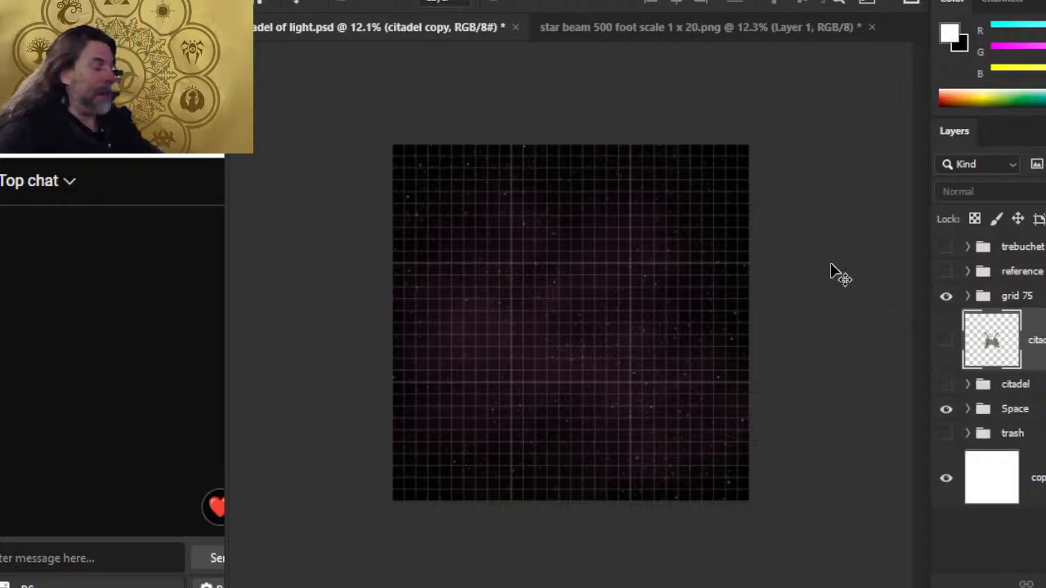
# Step: Hide the Space group, duplicate the grid 75 group within citadel of light.psd, and select both grid groups
pyautogui.click(946, 410)
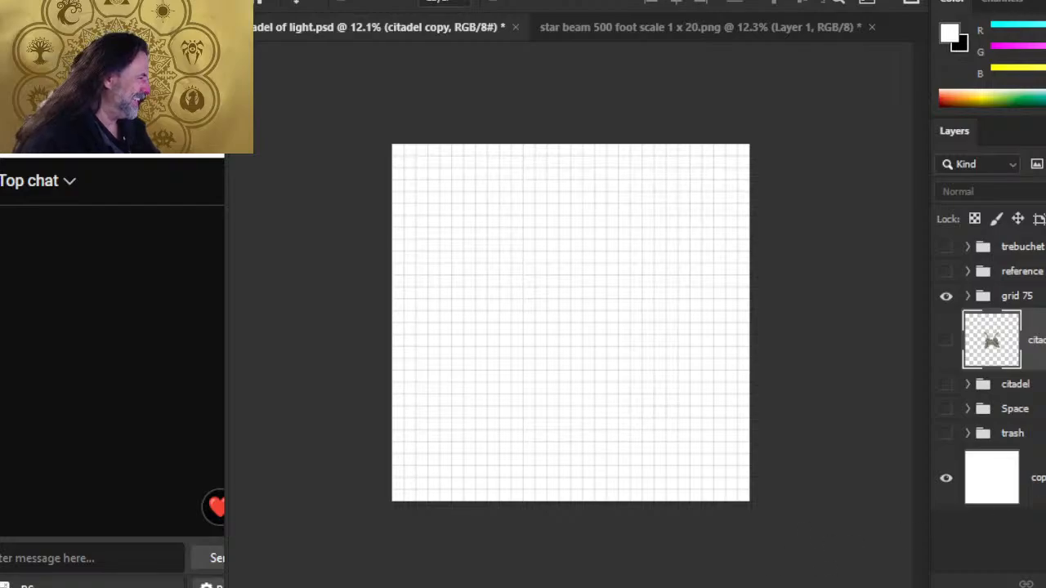
pyautogui.click(1017, 296)
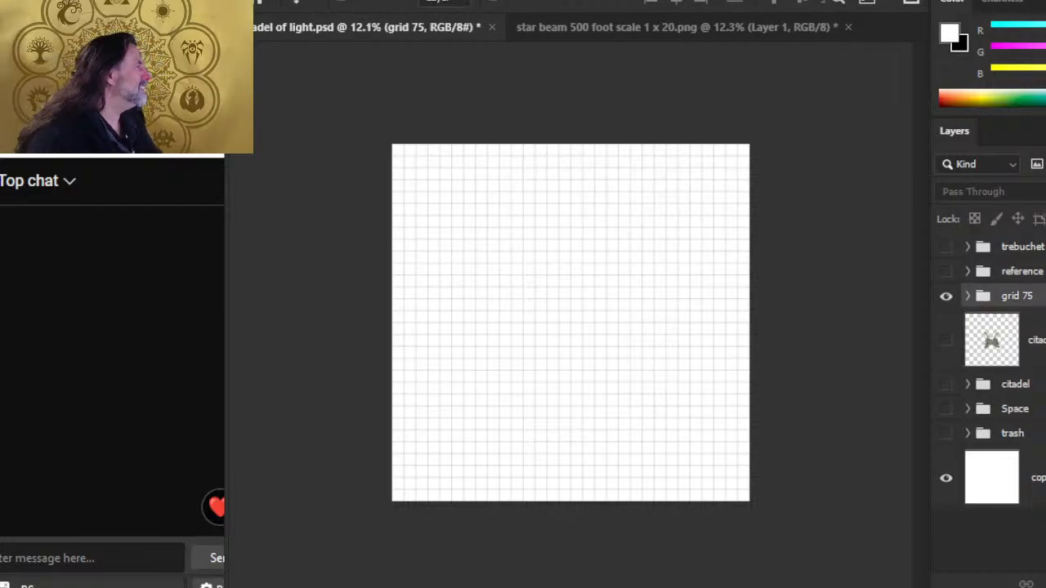
pyautogui.hotkey('ctrl', 'alt', 'j')
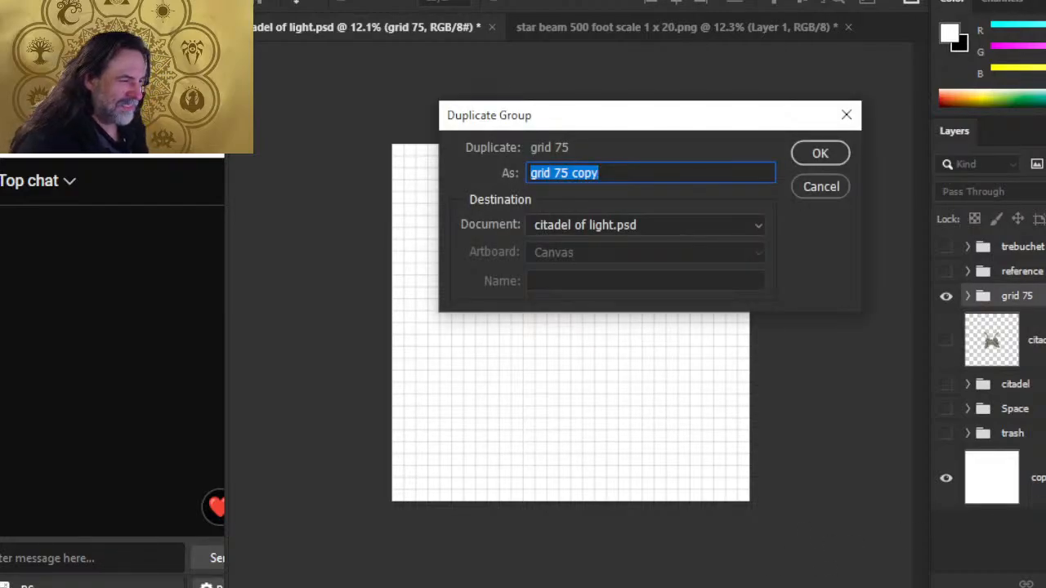
pyautogui.press('Return')
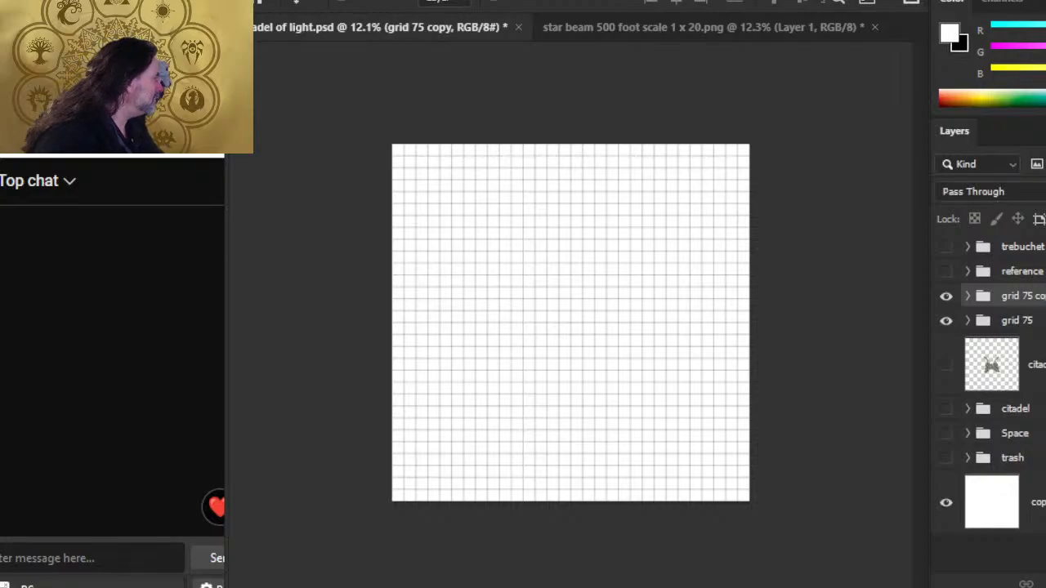
pyautogui.click(1017, 321)
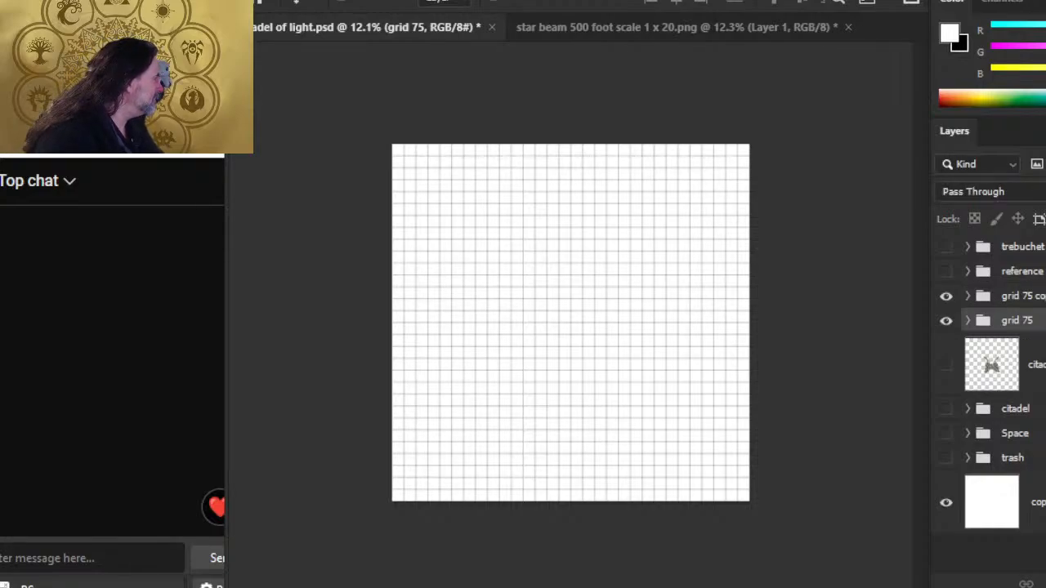
pyautogui.keyDown('shift'); pyautogui.click(1021, 296); pyautogui.keyUp('shift')
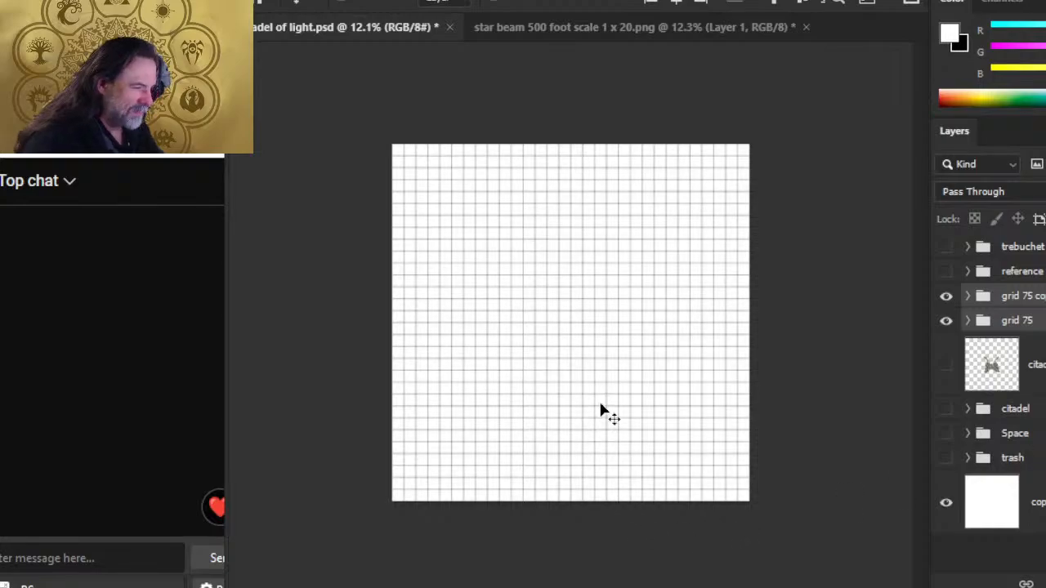
# Step: Compare the two grid groups up close by toggling their visibility, leaving only the grid 75 copy group shown
pyautogui.press('z')
pyautogui.moveTo(599, 414); pyautogui.dragTo(823, 403)
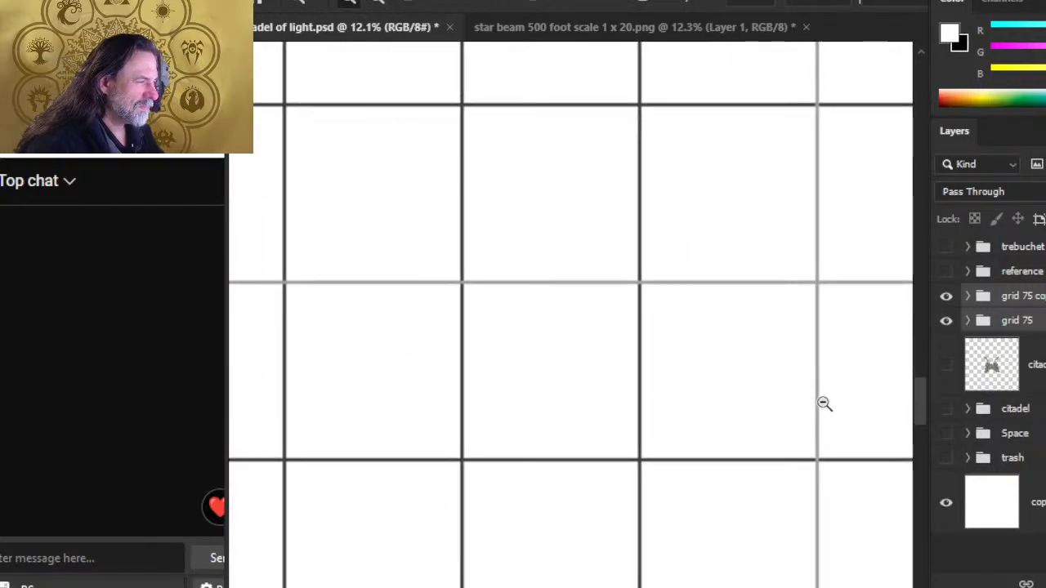
pyautogui.keyDown('alt'); pyautogui.click(817, 360); pyautogui.keyUp('alt')
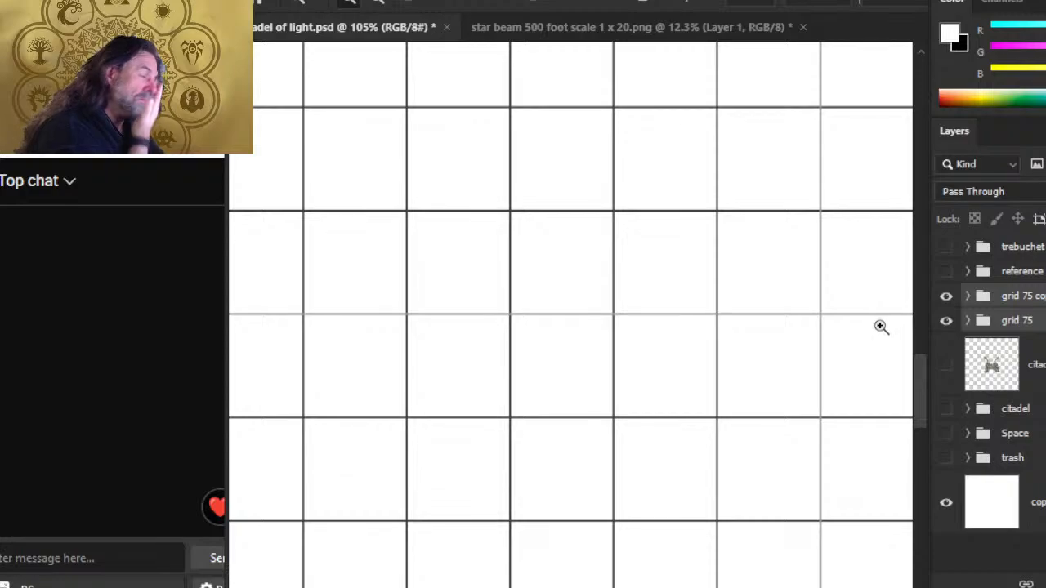
pyautogui.click(946, 298)
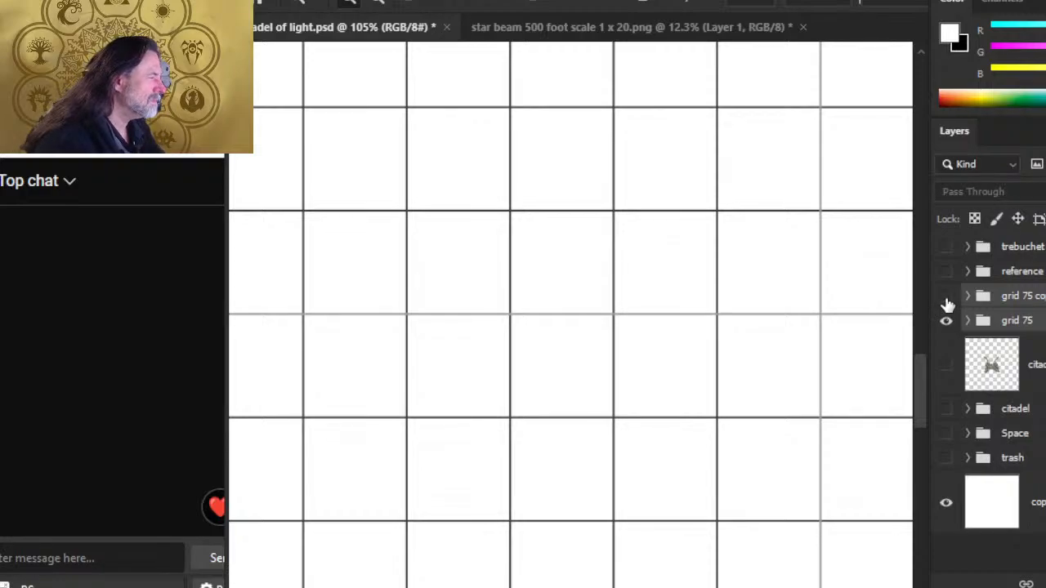
pyautogui.click(946, 300)
pyautogui.click(946, 322)
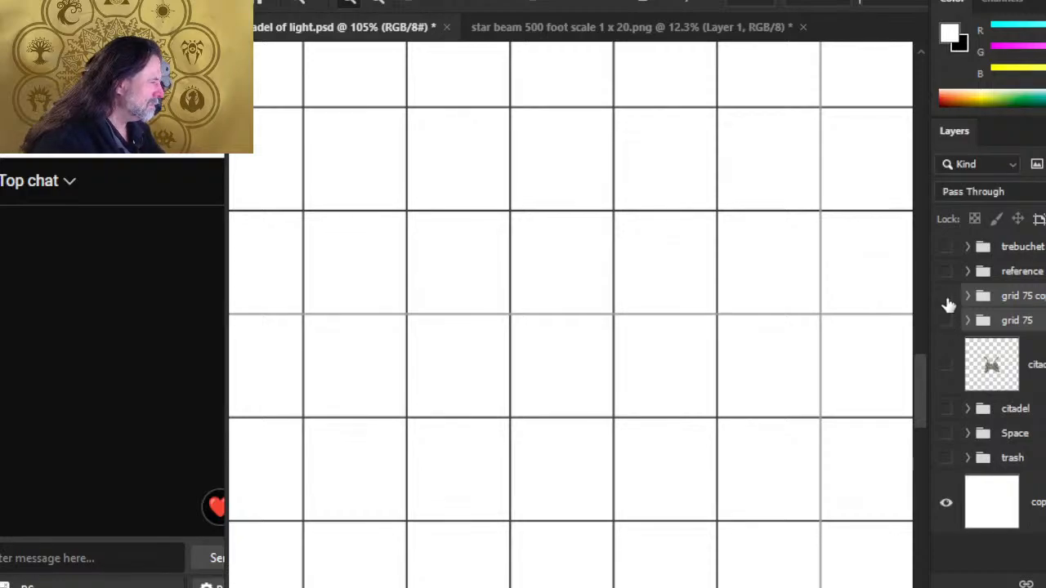
pyautogui.click(946, 298)
pyautogui.click(945, 298)
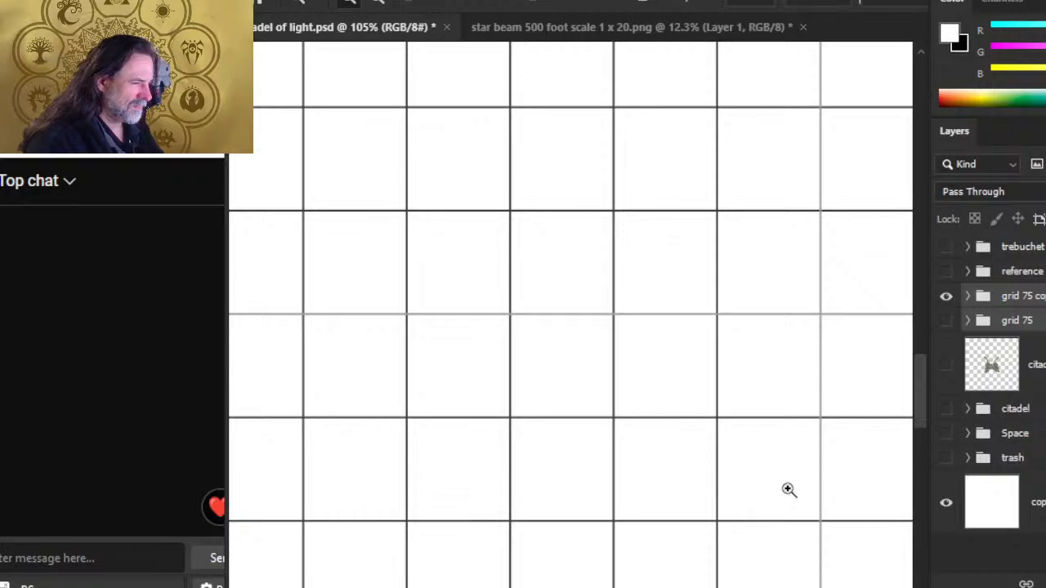
# Step: Examine the line weight of the duplicated grid at several zoom levels and expand the grid copy group
pyautogui.moveTo(786, 491); pyautogui.dragTo(670, 458)
pyautogui.moveTo(784, 522); pyautogui.dragTo(747, 505)
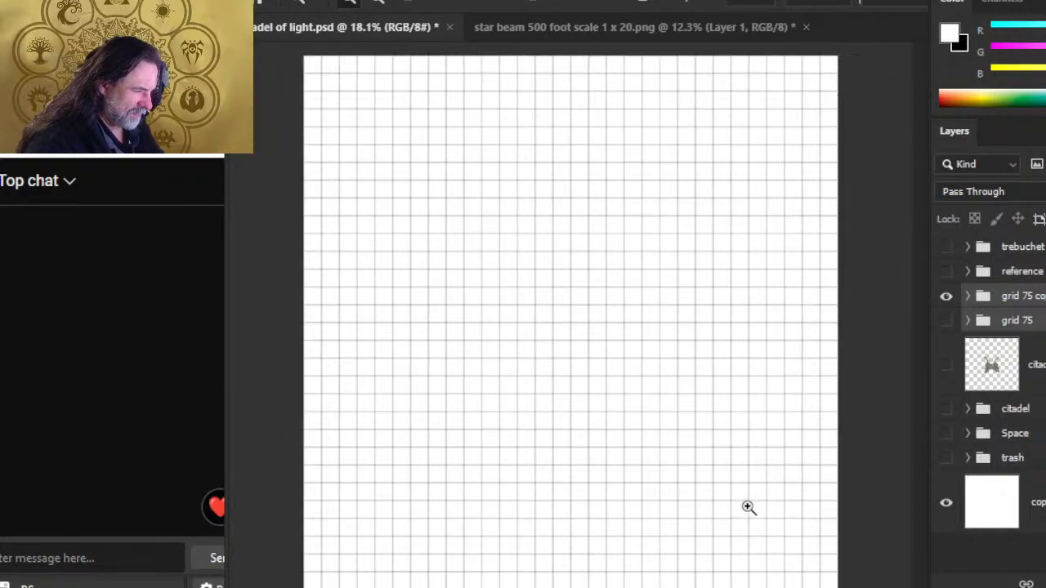
pyautogui.moveTo(560, 383); pyautogui.dragTo(711, 345)
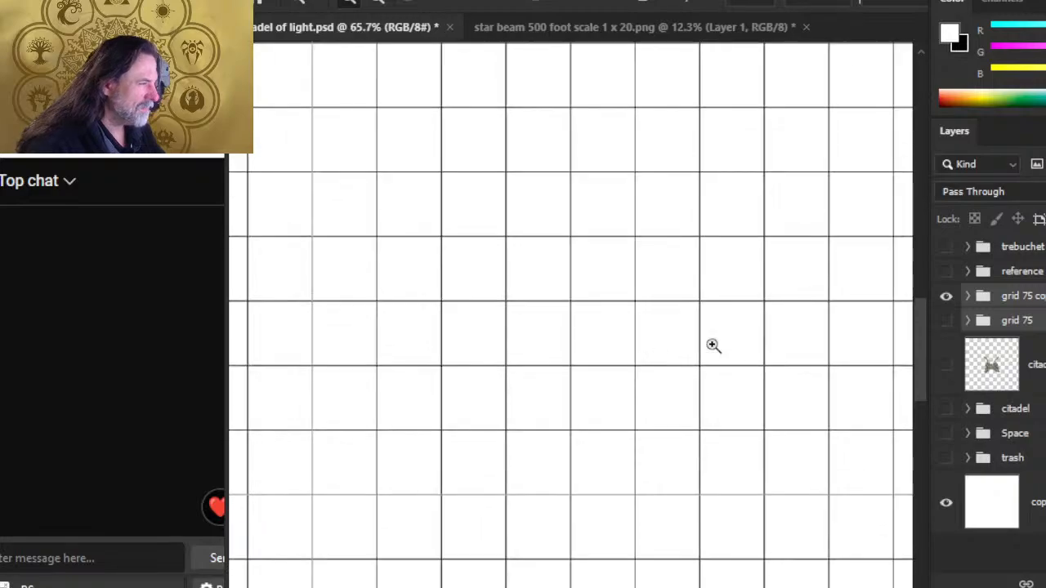
pyautogui.moveTo(801, 518); pyautogui.dragTo(701, 410)
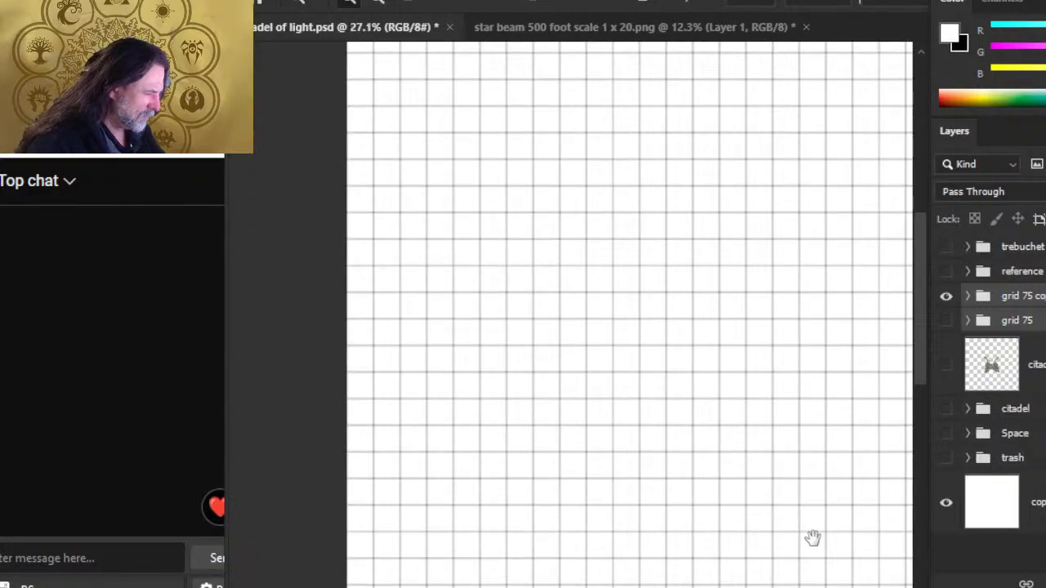
pyautogui.moveTo(812, 539); pyautogui.dragTo(781, 361)
pyautogui.click(967, 295)
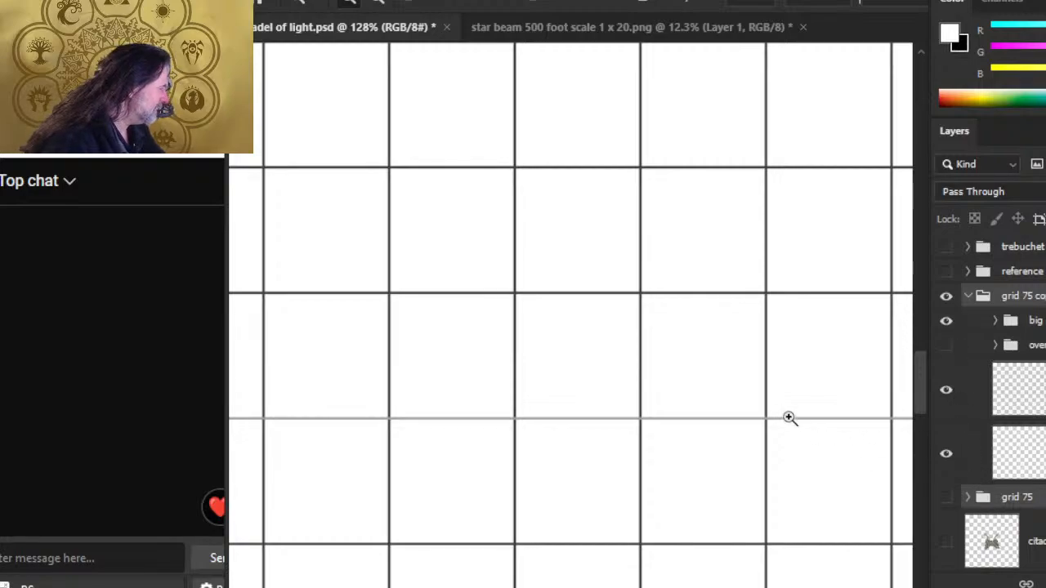
pyautogui.moveTo(754, 400); pyautogui.dragTo(548, 373)
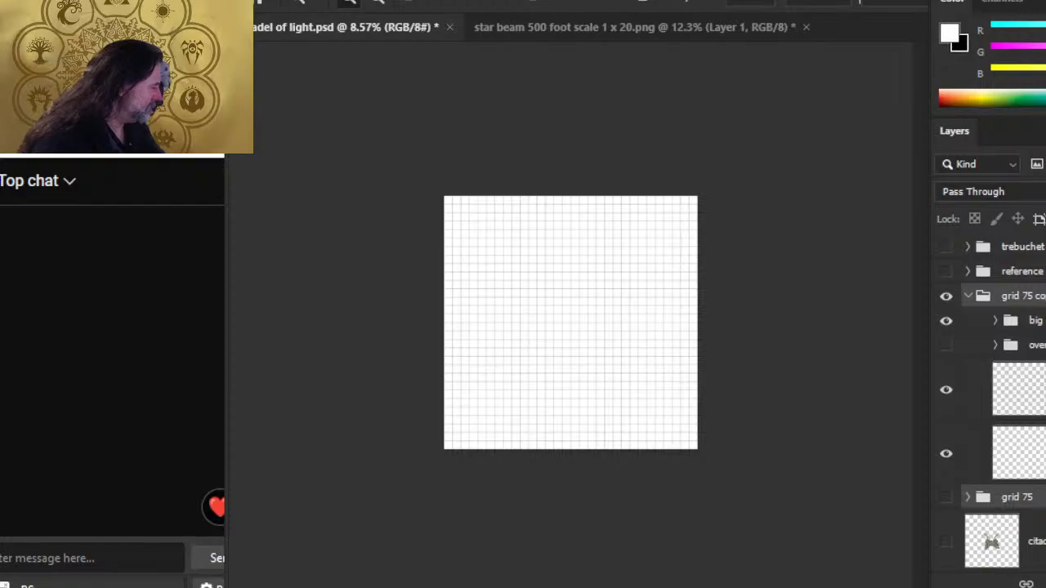
# Step: Show the Space group temporarily to examine the grid lines against the starry background, and hide it again
pyautogui.scroll(-4, 1004, 485)
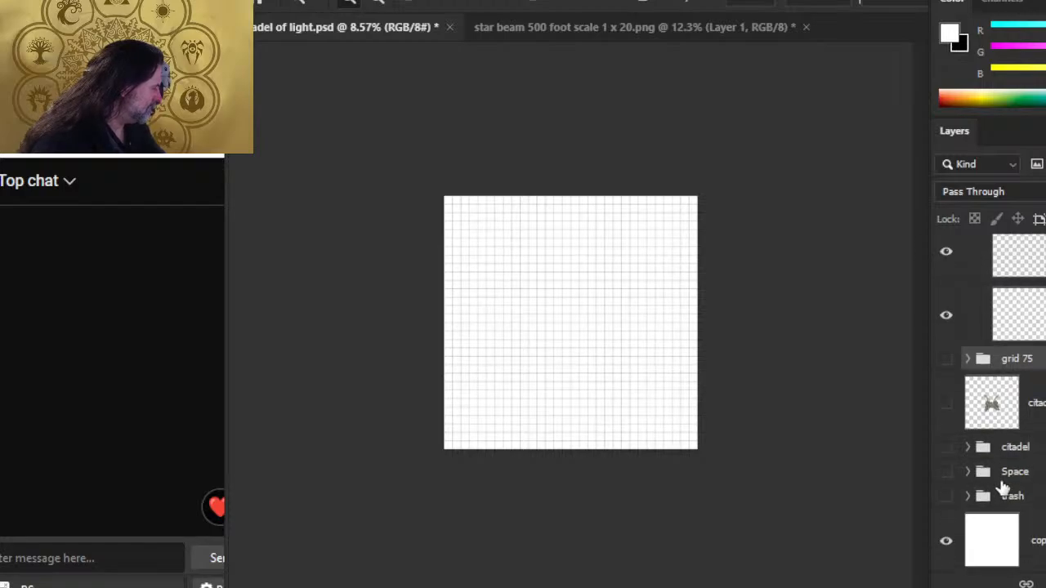
pyautogui.click(947, 473)
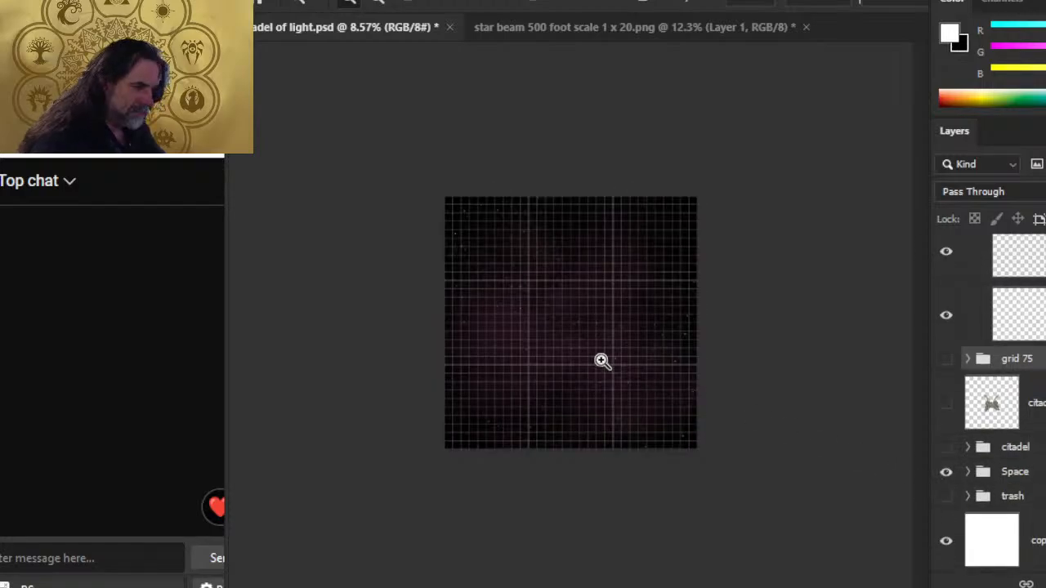
pyautogui.moveTo(599, 359); pyautogui.dragTo(760, 363)
pyautogui.moveTo(668, 374); pyautogui.dragTo(775, 348)
pyautogui.moveTo(769, 511); pyautogui.dragTo(720, 502)
pyautogui.moveTo(830, 561); pyautogui.dragTo(695, 528)
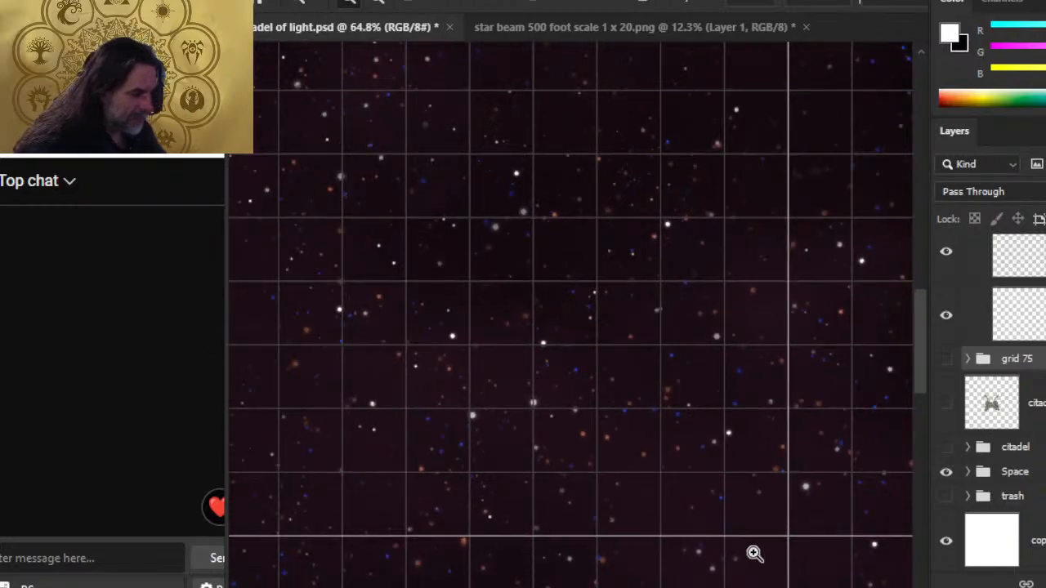
pyautogui.moveTo(783, 570); pyautogui.dragTo(531, 261)
pyautogui.moveTo(708, 434); pyautogui.dragTo(616, 365)
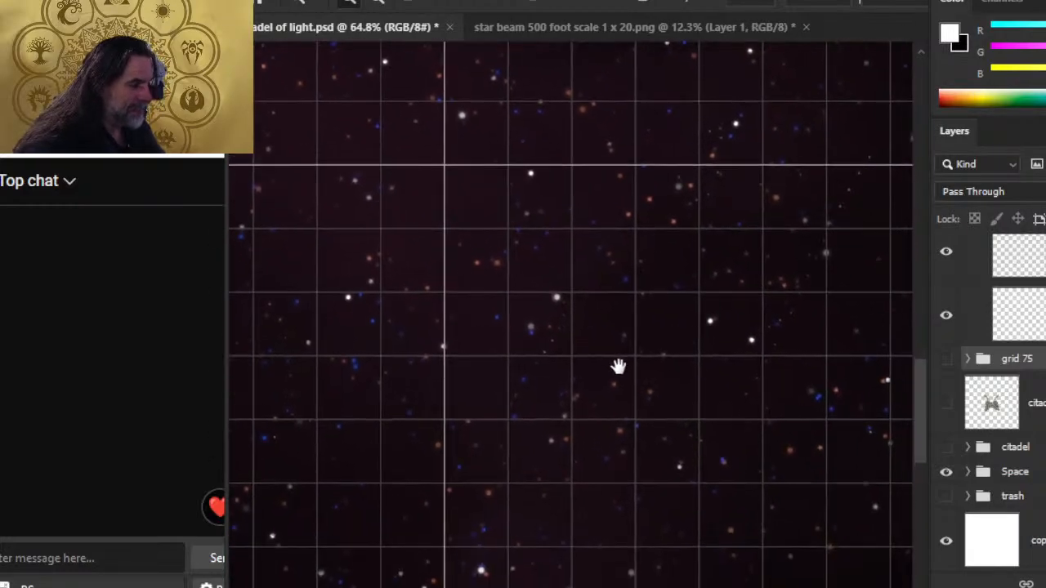
pyautogui.hotkey('ctrl', '0')
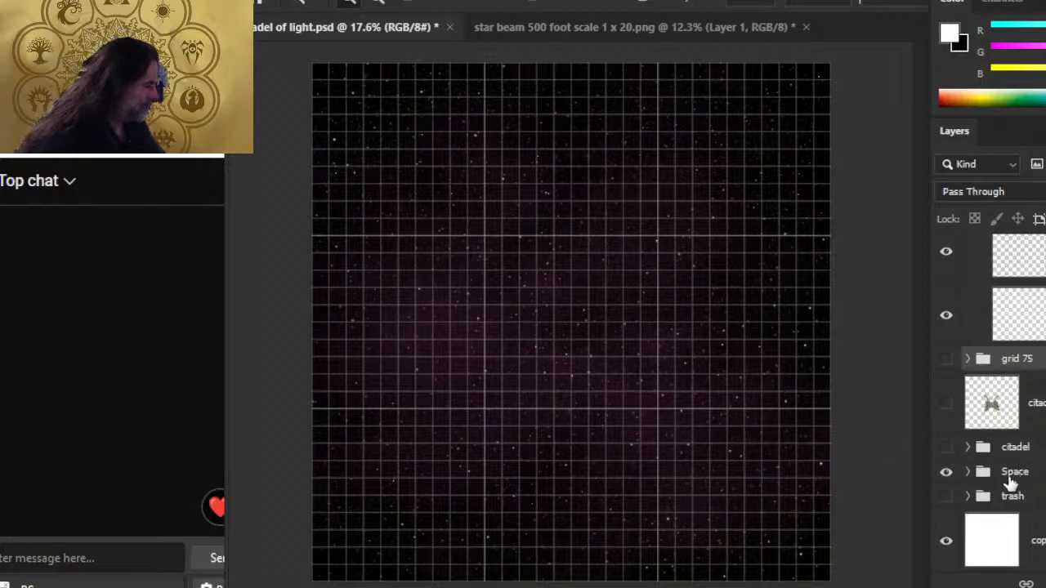
pyautogui.click(944, 474)
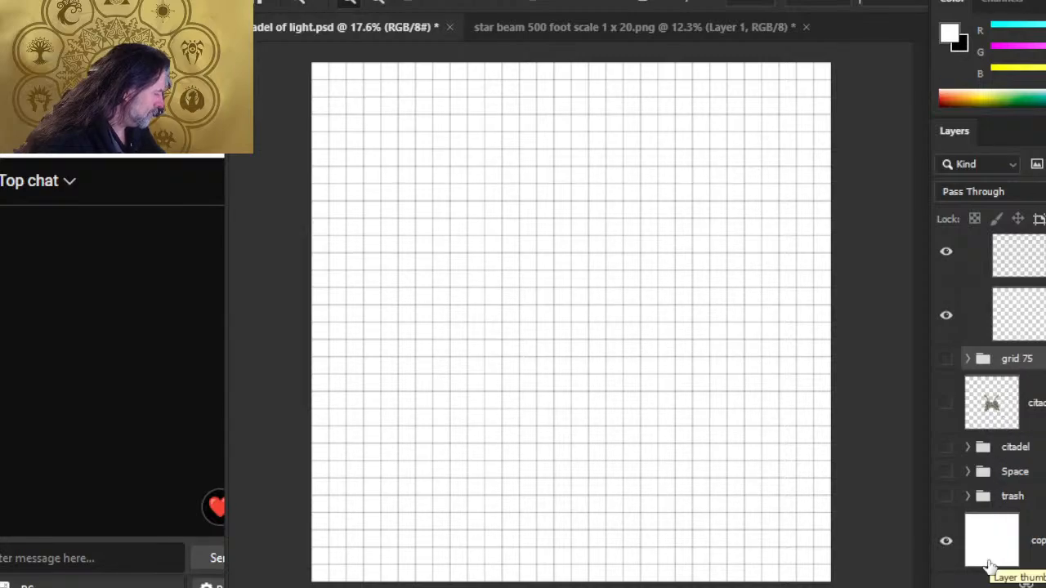
# Step: Hide the white base layer and start saving a PNG copy of the grid in the adventure's folder under VTT ASSETS
pyautogui.click(945, 541)
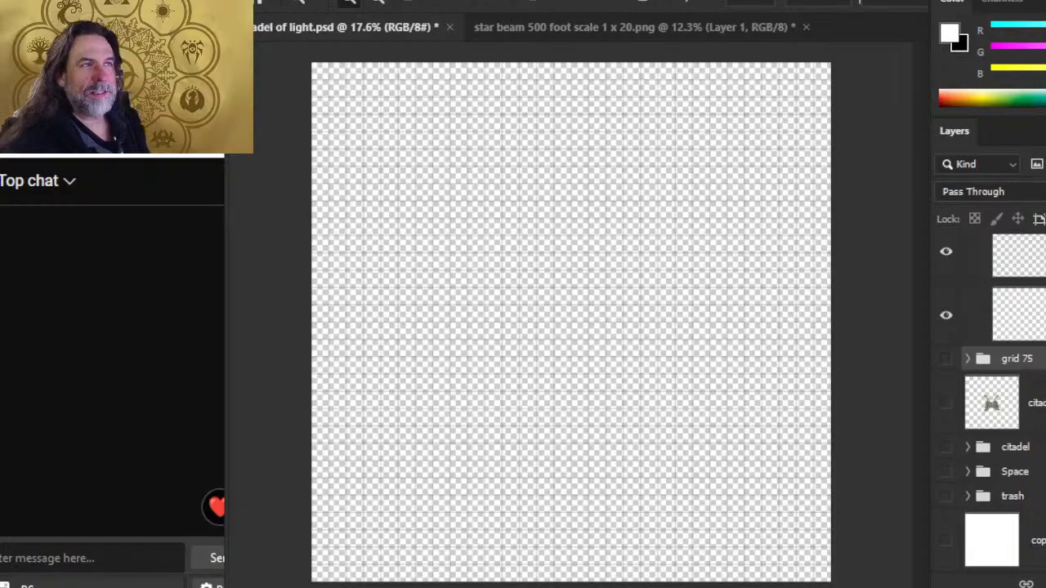
pyautogui.click(266, 3)
pyautogui.click(314, 204)
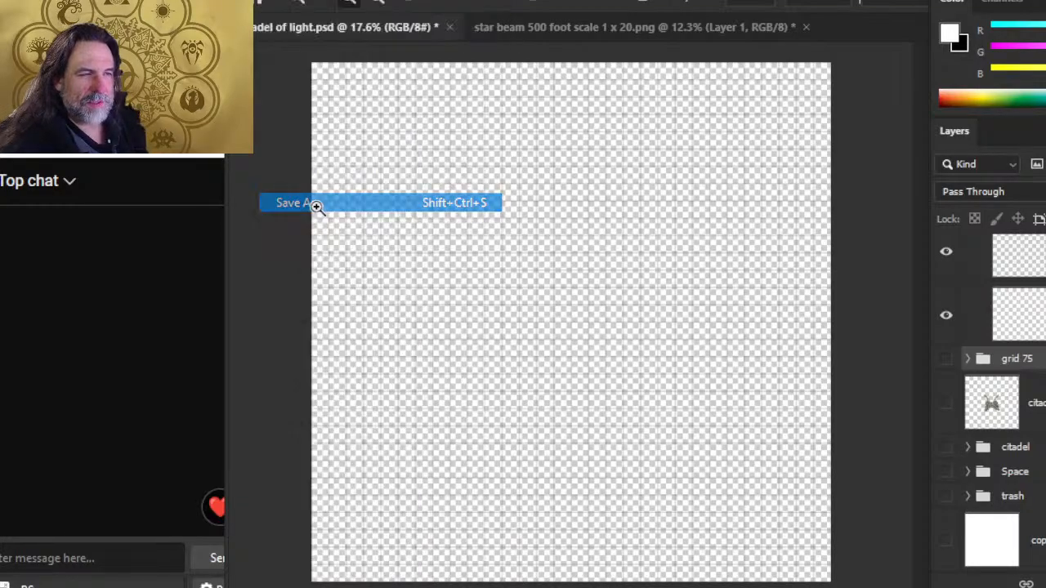
pyautogui.click(768, 486)
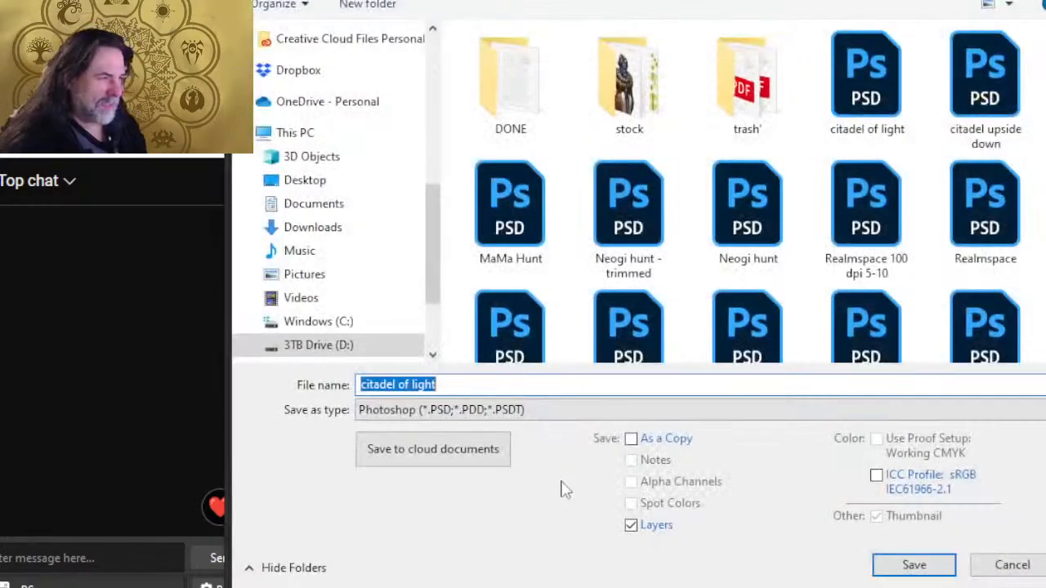
pyautogui.click(544, 415)
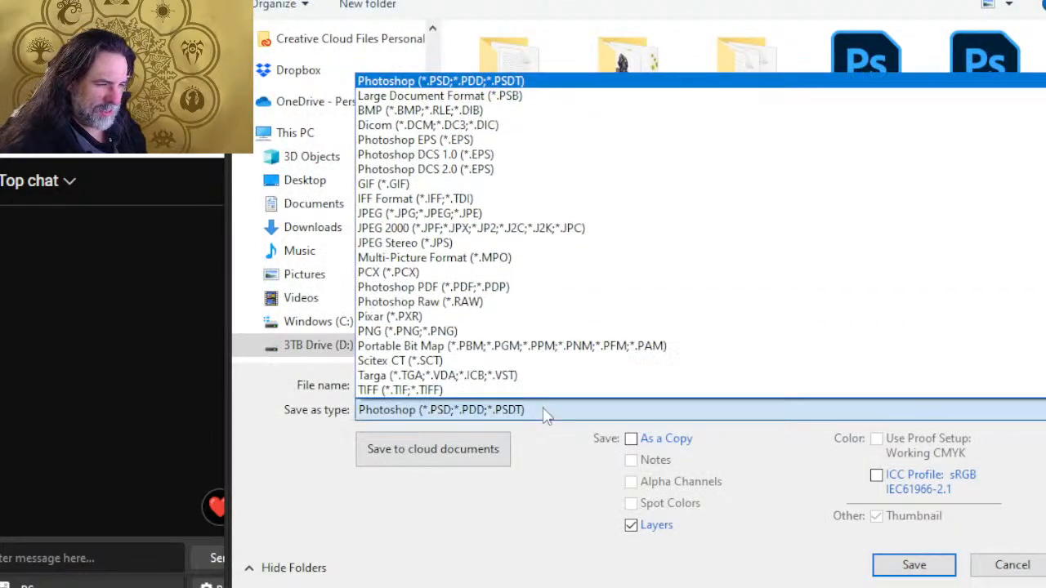
pyautogui.click(510, 331)
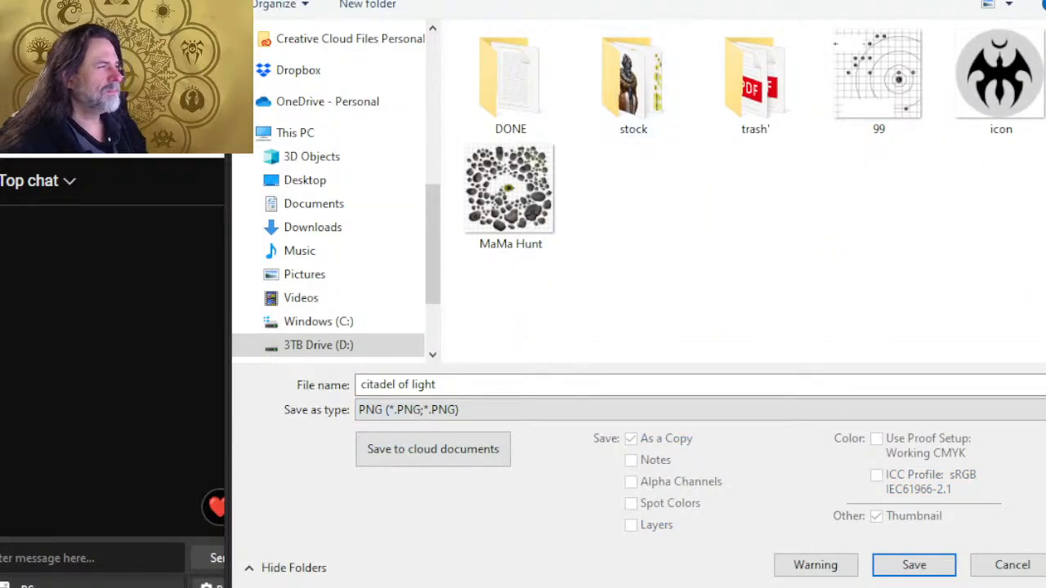
pyautogui.doubleClick(501, 105)
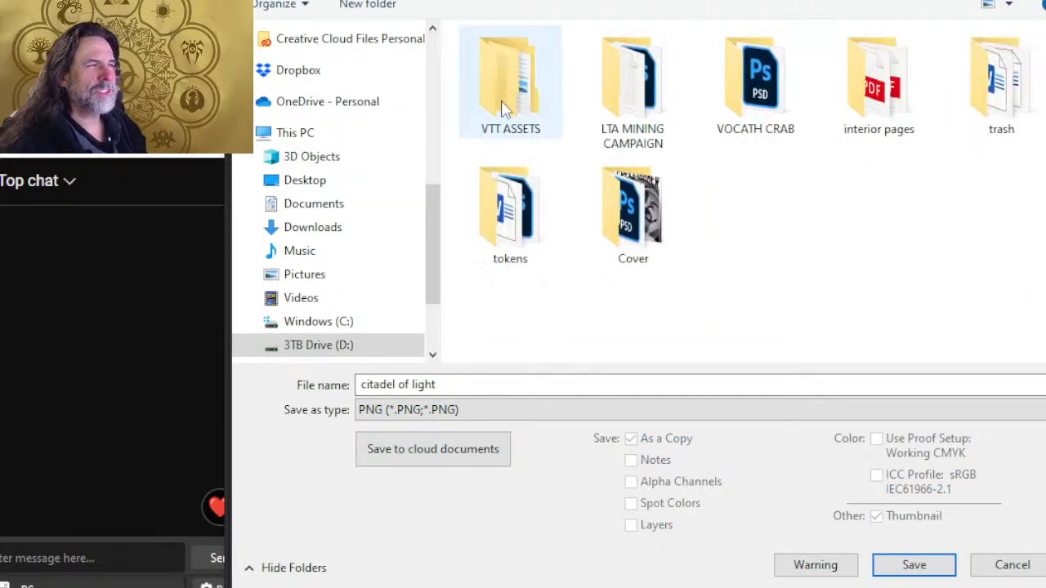
pyautogui.doubleClick(501, 106)
pyautogui.doubleClick(529, 86)
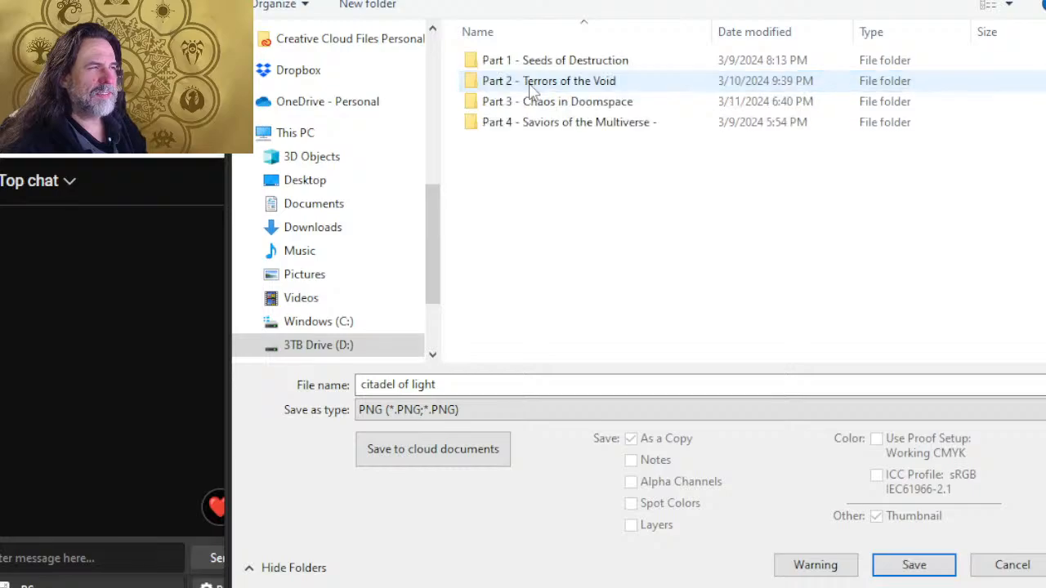
# Step: Name the PNG "grid no background 30 x 30" and save it with the smallest file size option
pyautogui.click(537, 387)
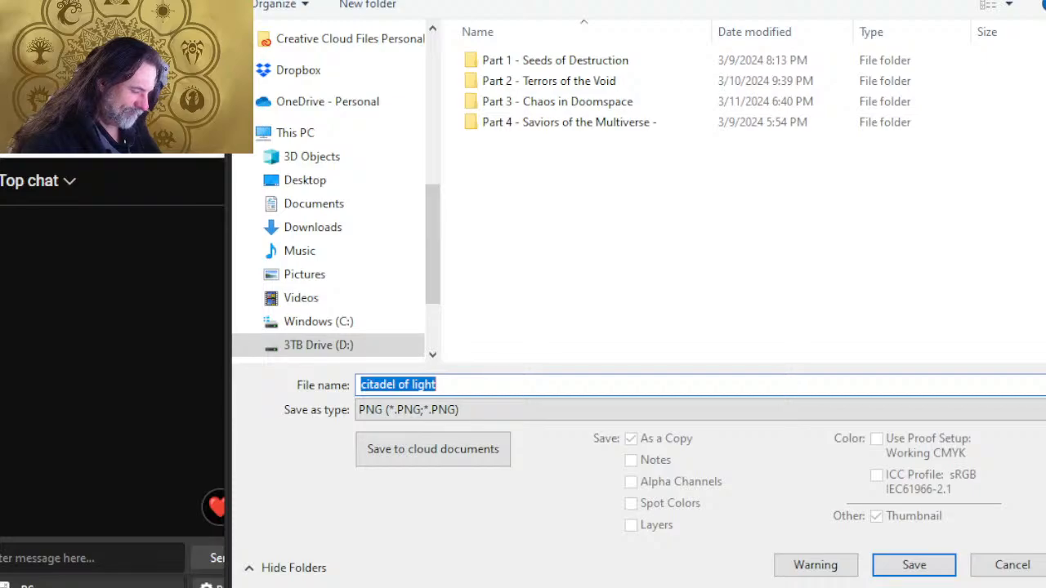
pyautogui.write('grid no ba')
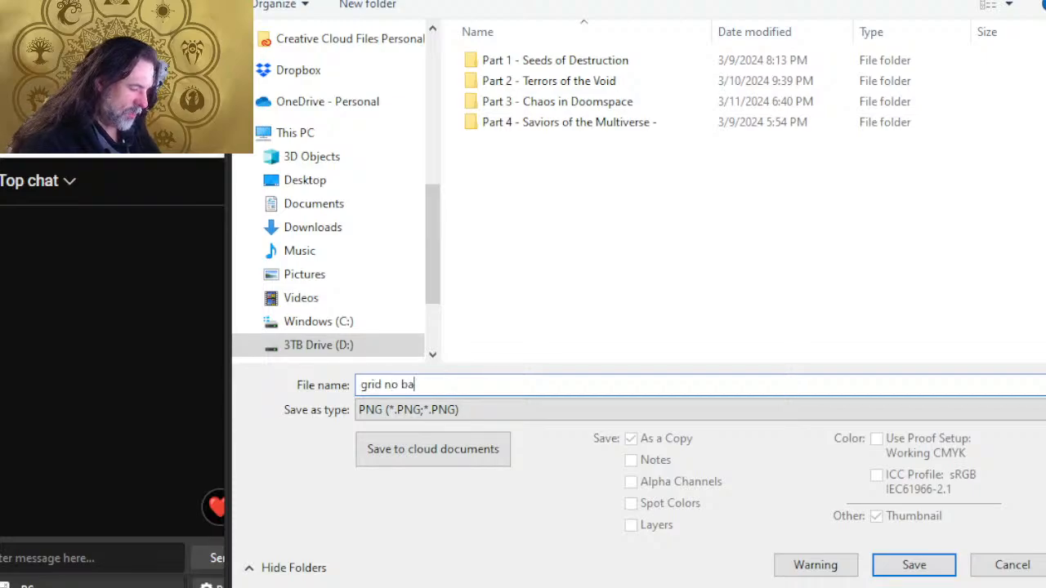
pyautogui.write('ckground 3')
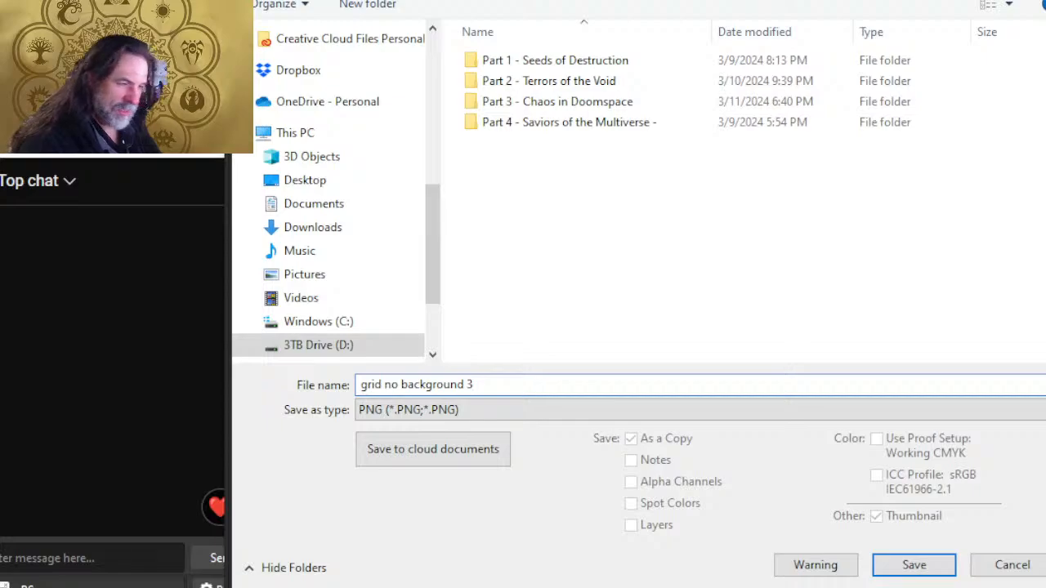
pyautogui.press('BackSpace')
pyautogui.write('500 foot 30 x 30')
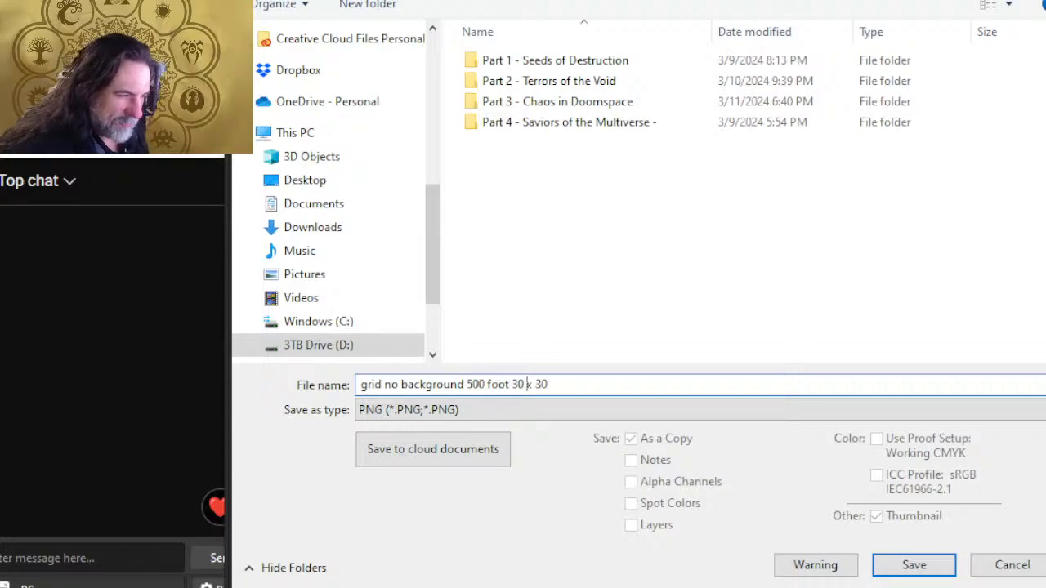
pyautogui.press('BackSpace')
pyautogui.press('BackSpace')
pyautogui.press('BackSpace')
pyautogui.press('BackSpace')
pyautogui.press('BackSpace')
pyautogui.press('BackSpace')
pyautogui.press('BackSpace')
pyautogui.press('BackSpace')
pyautogui.press('BackSpace')
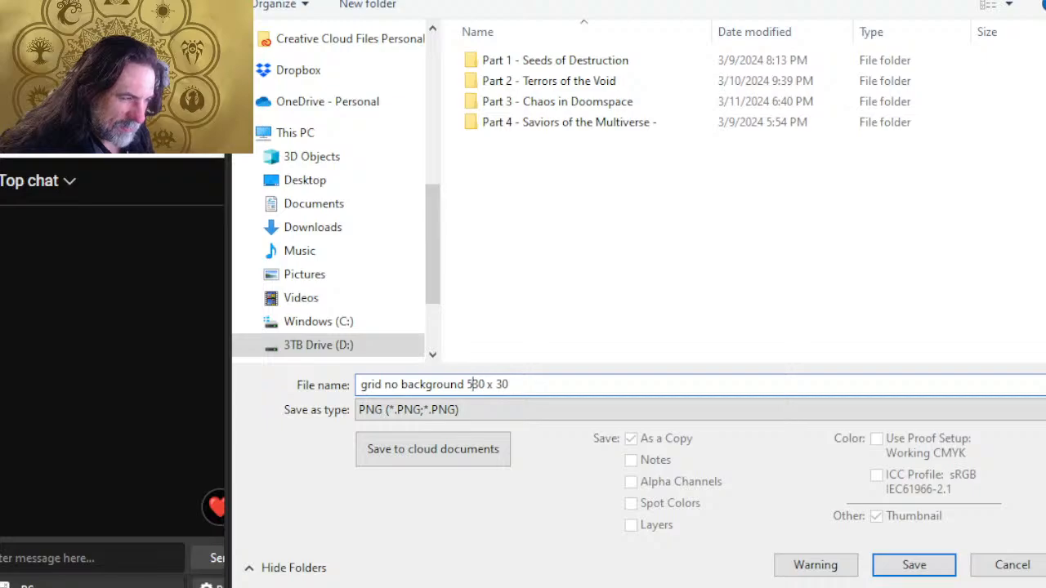
pyautogui.press('Return')
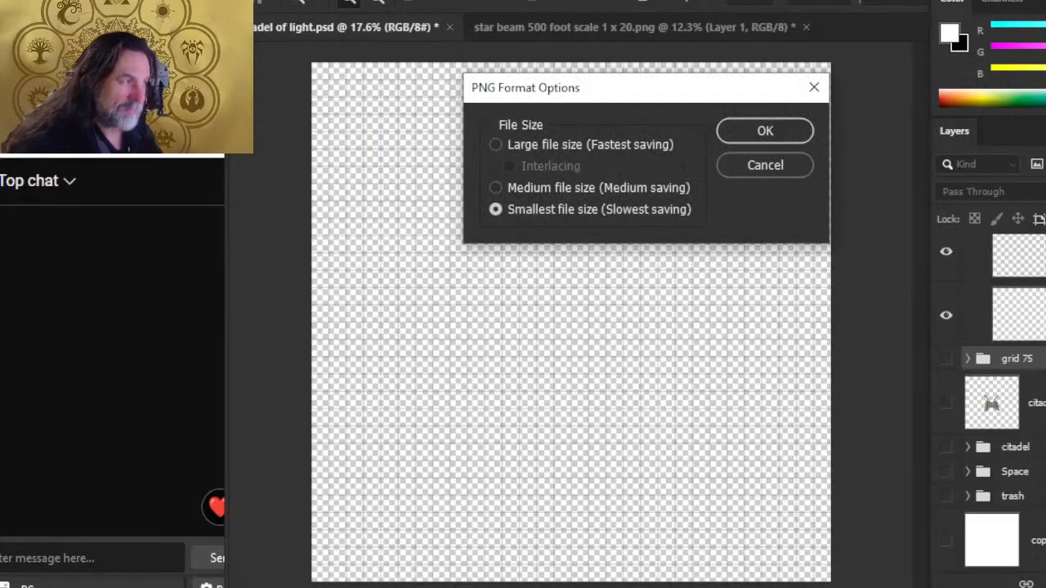
pyautogui.click(764, 131)
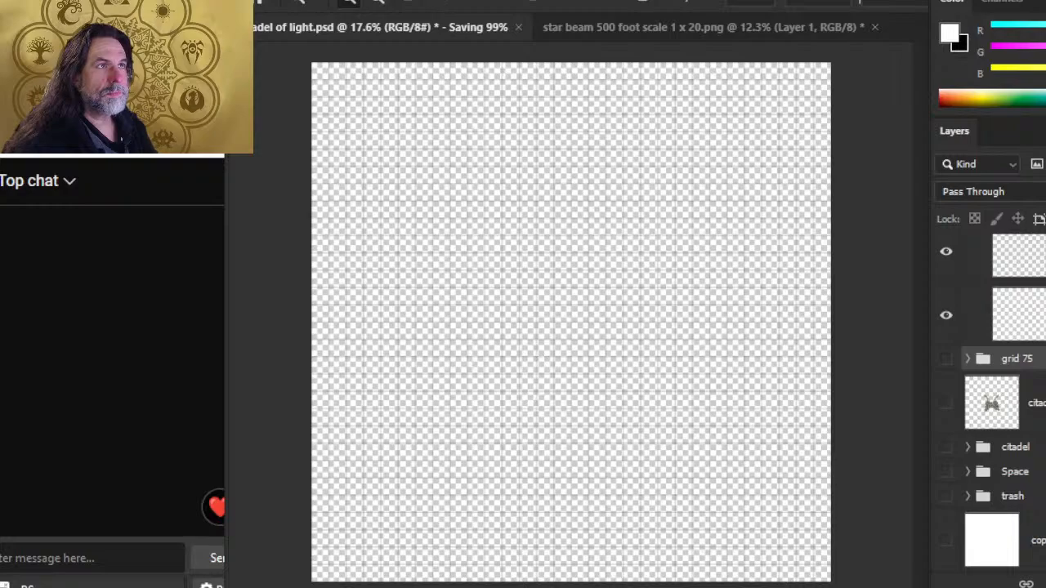
# Step: Browse the saved assets for opening and rename the gridded background file to "wildspace background 30 x 30 + grid"
pyautogui.click(282, 0)
pyautogui.click(295, 6)
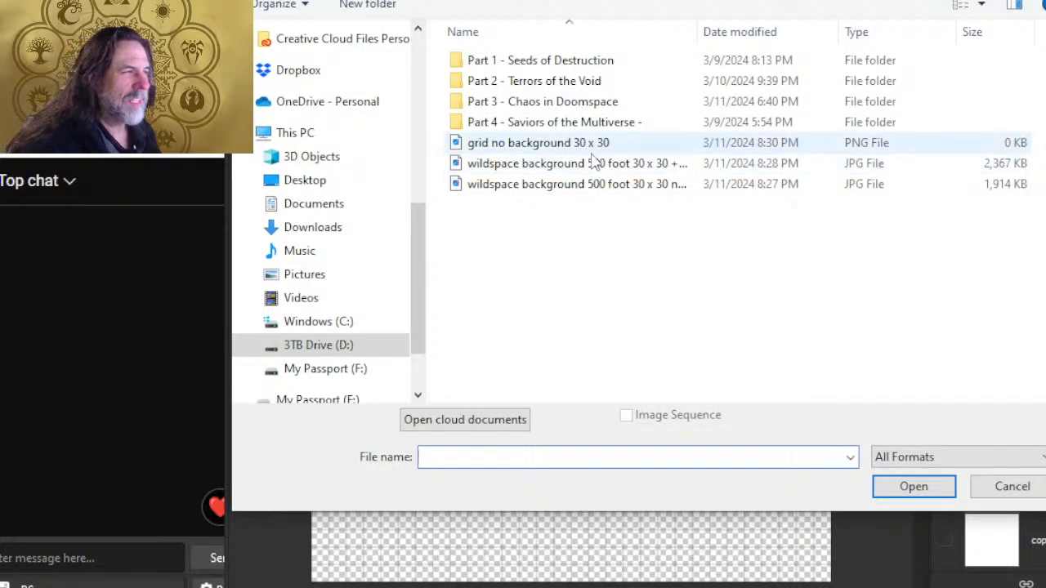
pyautogui.click(577, 172)
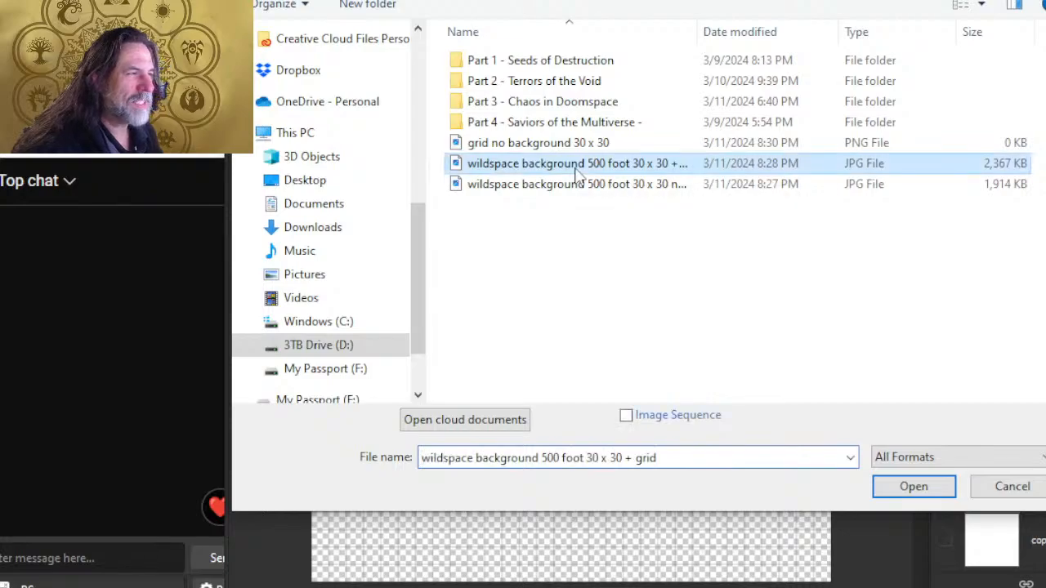
pyautogui.click(588, 172)
pyautogui.click(630, 163)
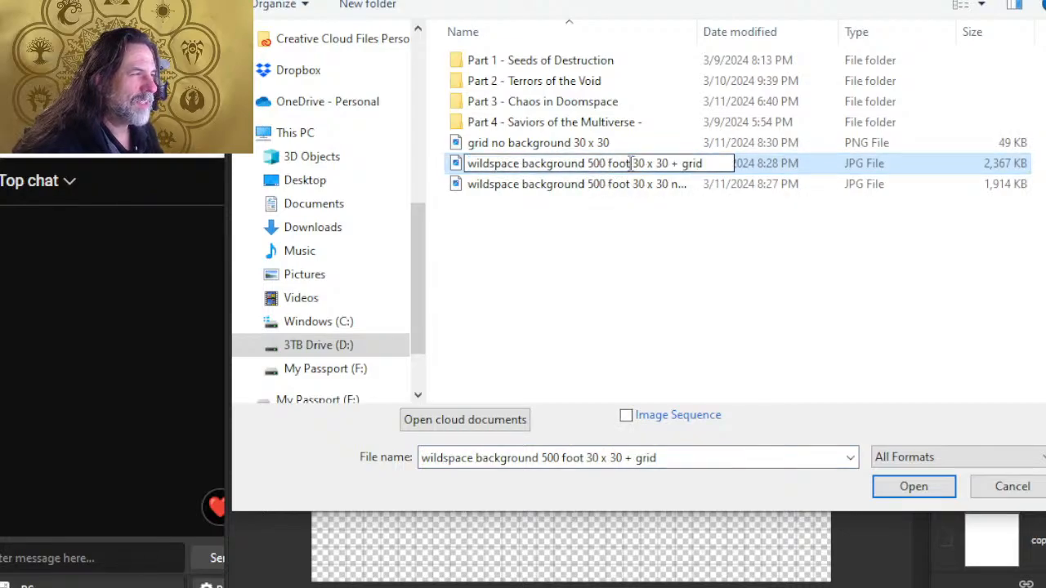
pyautogui.moveTo(631, 163); pyautogui.dragTo(588, 164)
pyautogui.press('BackSpace')
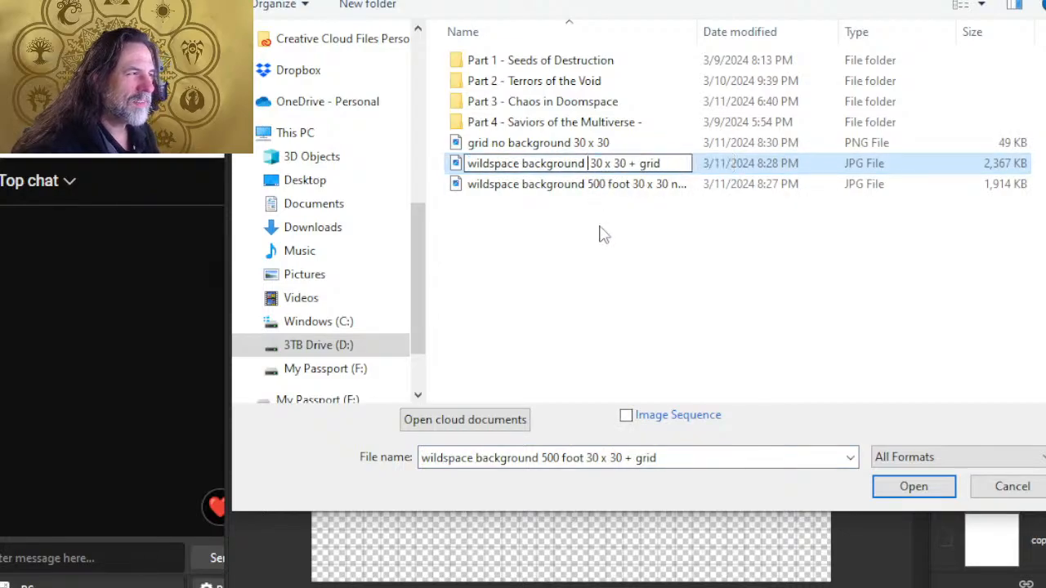
pyautogui.press('BackSpace')
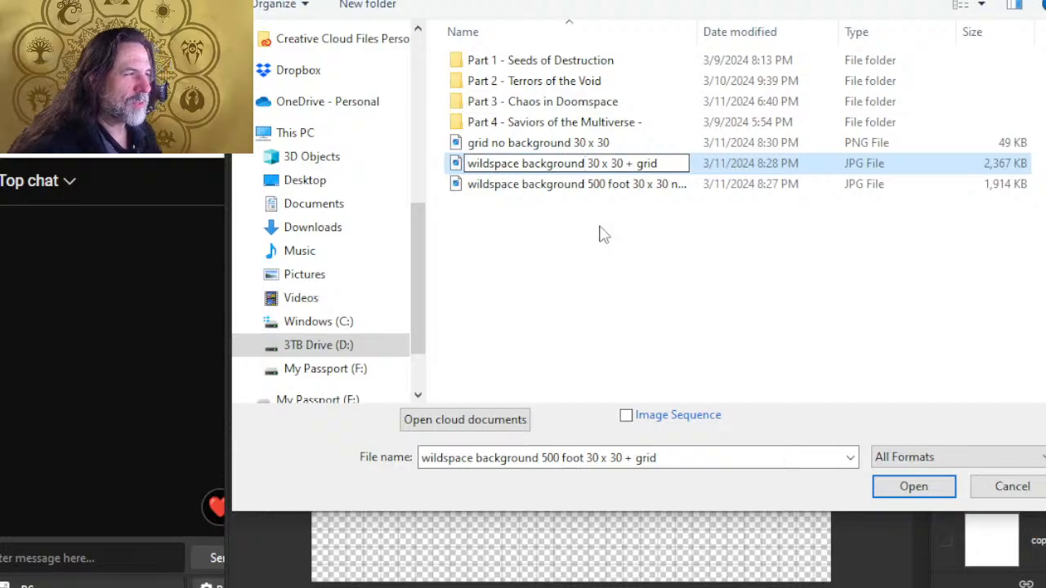
pyautogui.click(601, 234)
# Step: Rename the gridless background file to "wildspace background 30 x 30 no grid"
pyautogui.click(619, 193)
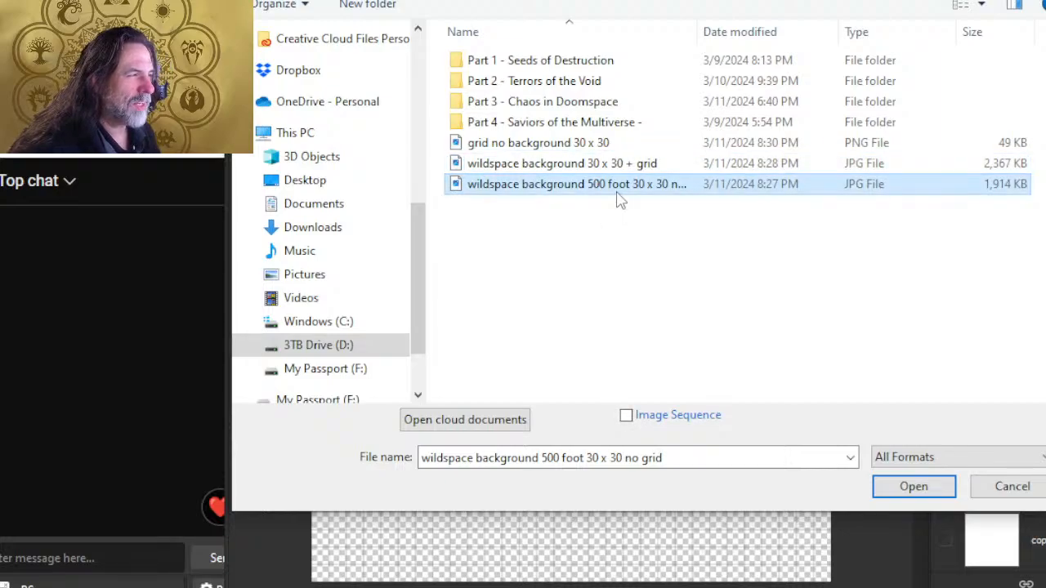
pyautogui.click(619, 193)
pyautogui.click(617, 186)
pyautogui.moveTo(630, 184); pyautogui.dragTo(618, 280)
pyautogui.press('BackSpace')
pyautogui.press('BackSpace')
pyautogui.press('BackSpace')
pyautogui.press('BackSpace')
pyautogui.press('BackSpace')
pyautogui.press('BackSpace')
pyautogui.press('BackSpace')
pyautogui.press('BackSpace')
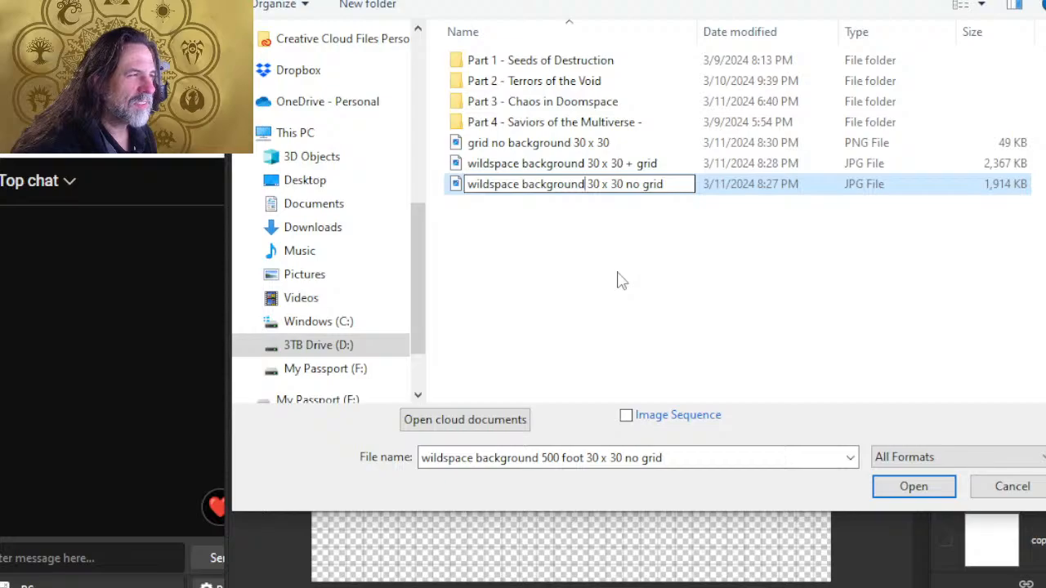
pyautogui.click(618, 280)
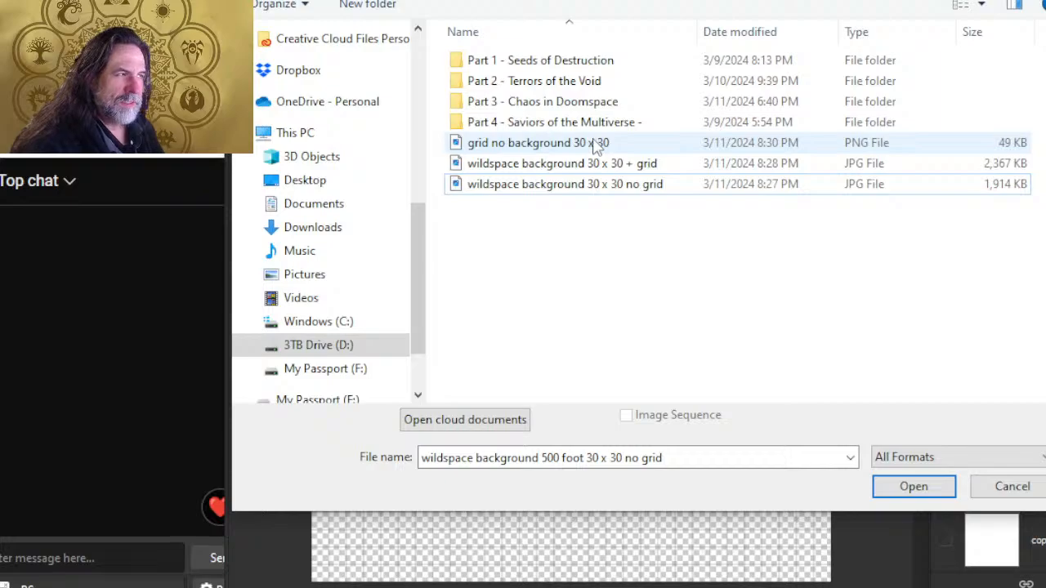
# Step: Put the grid PNG and both wildspace background files into the "Ch 10 - Space Invaders -" folder inside "Part 4 - Saviors of the Multiverse -"
pyautogui.click(600, 144)
pyautogui.keyDown('shift'); pyautogui.click(633, 186); pyautogui.keyUp('shift')
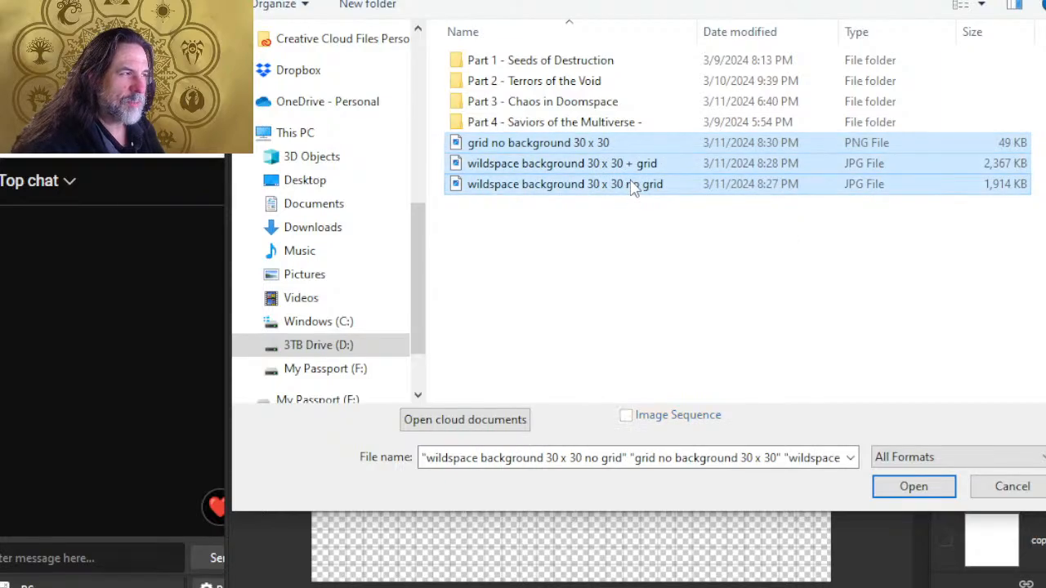
pyautogui.doubleClick(539, 124)
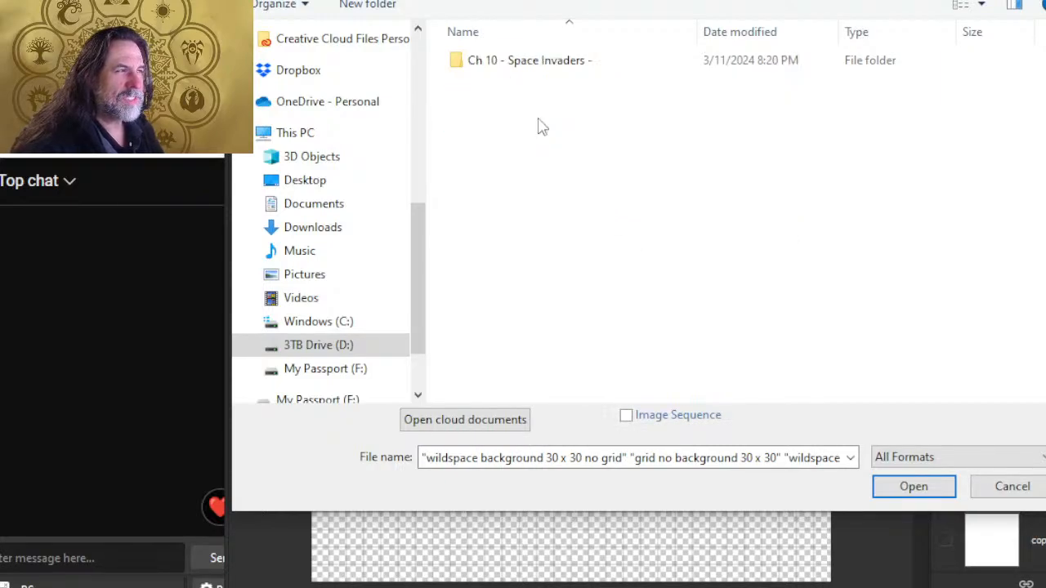
pyautogui.doubleClick(542, 60)
pyautogui.scroll(-15, 883, 267)
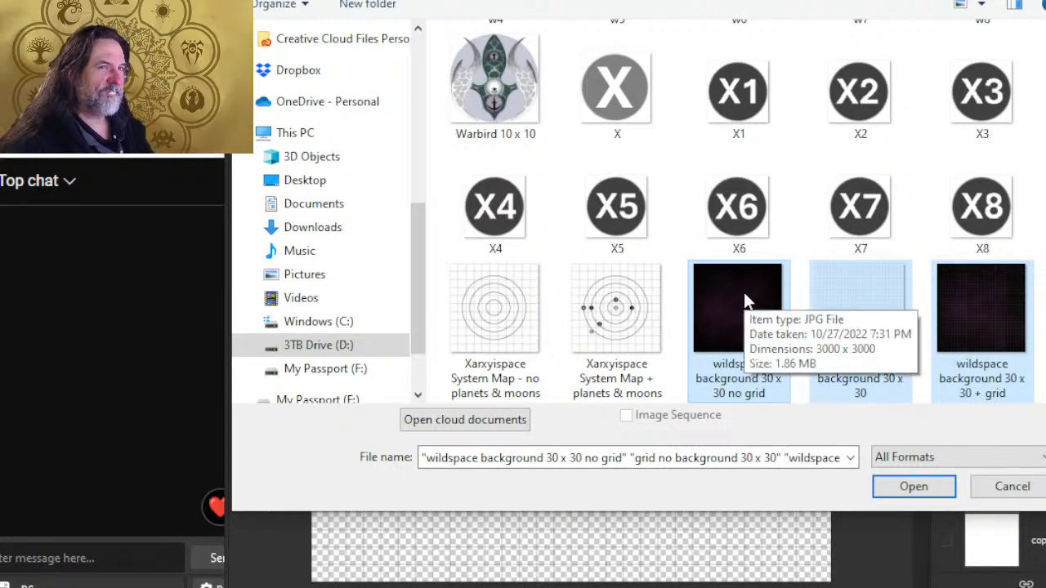
# Step: Check the Citadel Defenses pages of the adventure PDF in the browser, return to Photoshop and dismiss the file dialog
pyautogui.hotkey('alt', 'Tab')
pyautogui.hotkey('alt', 'Tab')
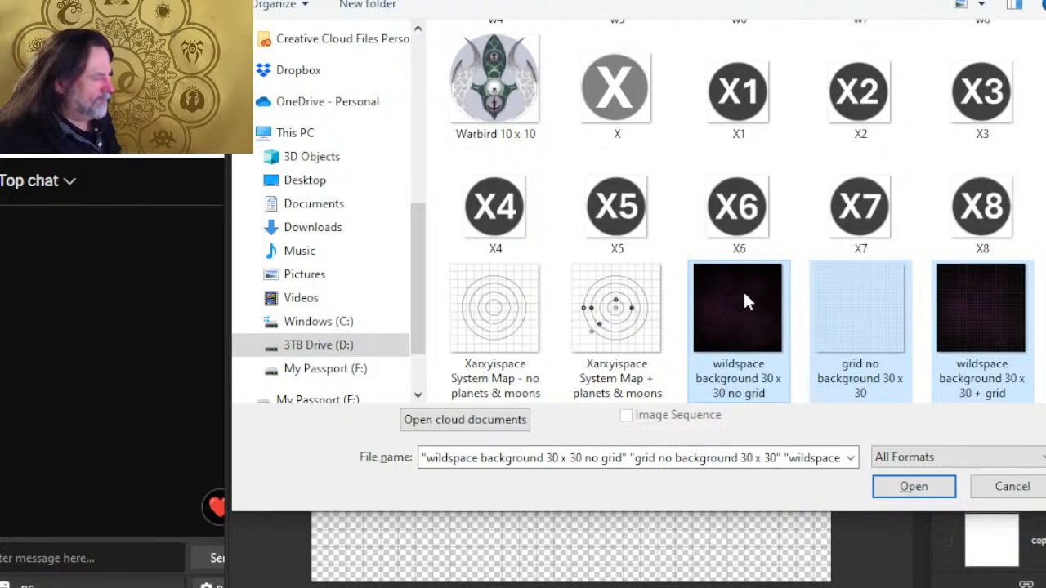
pyautogui.hotkey('alt', 'Tab')
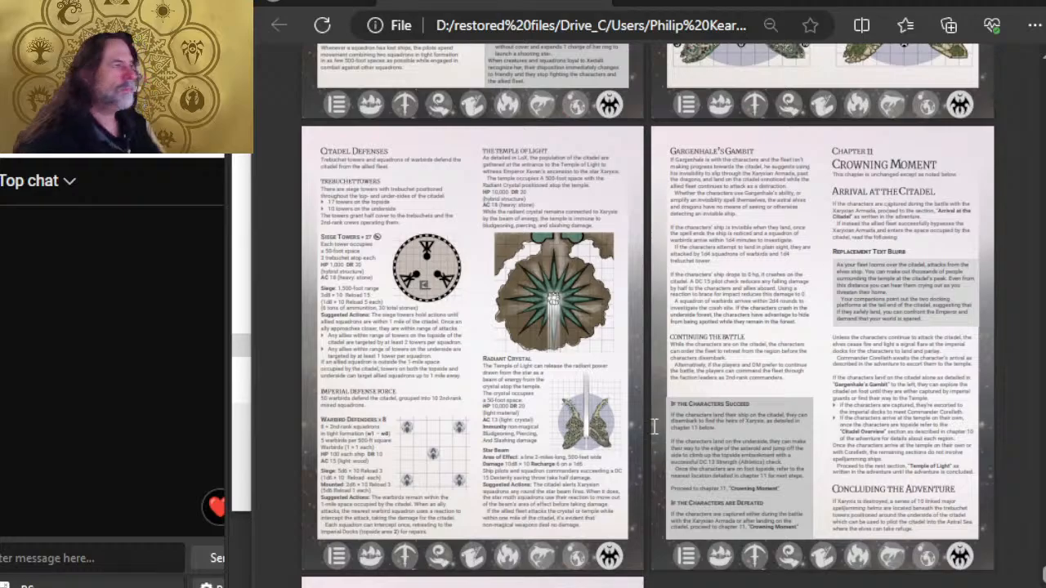
pyautogui.hotkey('alt', 'Tab')
pyautogui.press('Escape')
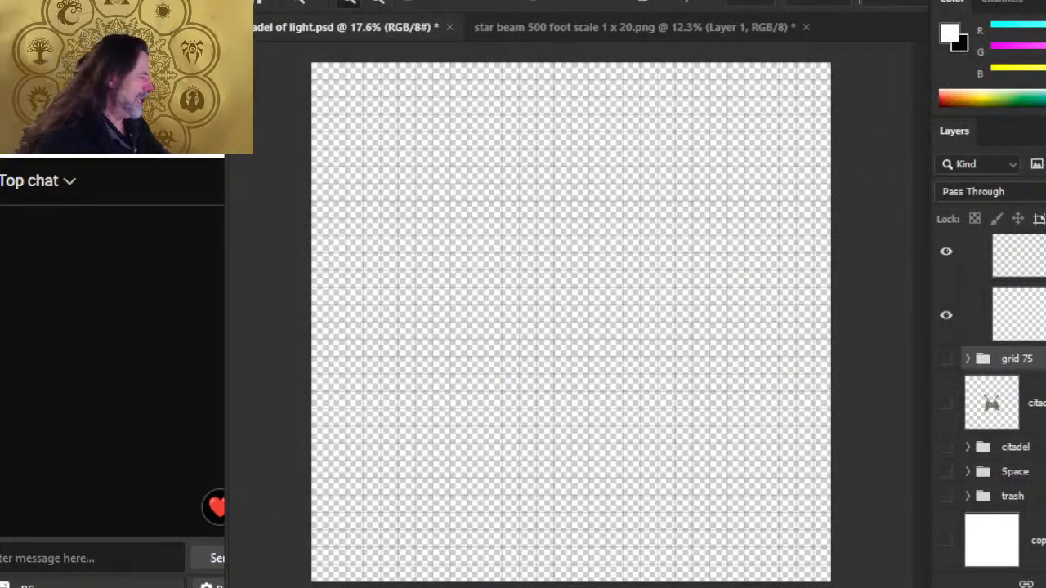
# Step: Show the Space group behind the grid and collapse the grid 75 copy group
pyautogui.click(945, 472)
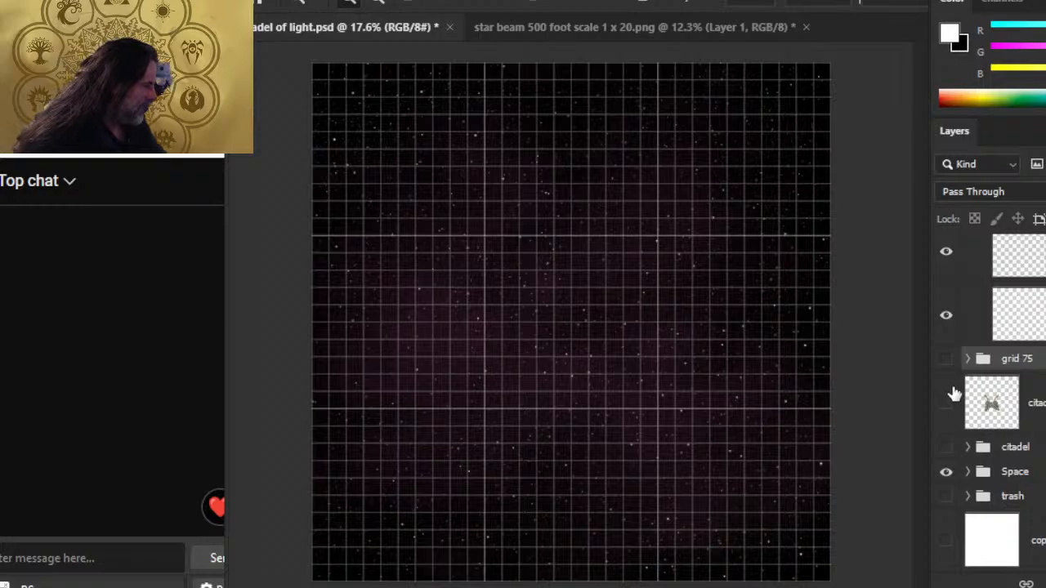
pyautogui.click(946, 359)
pyautogui.click(946, 360)
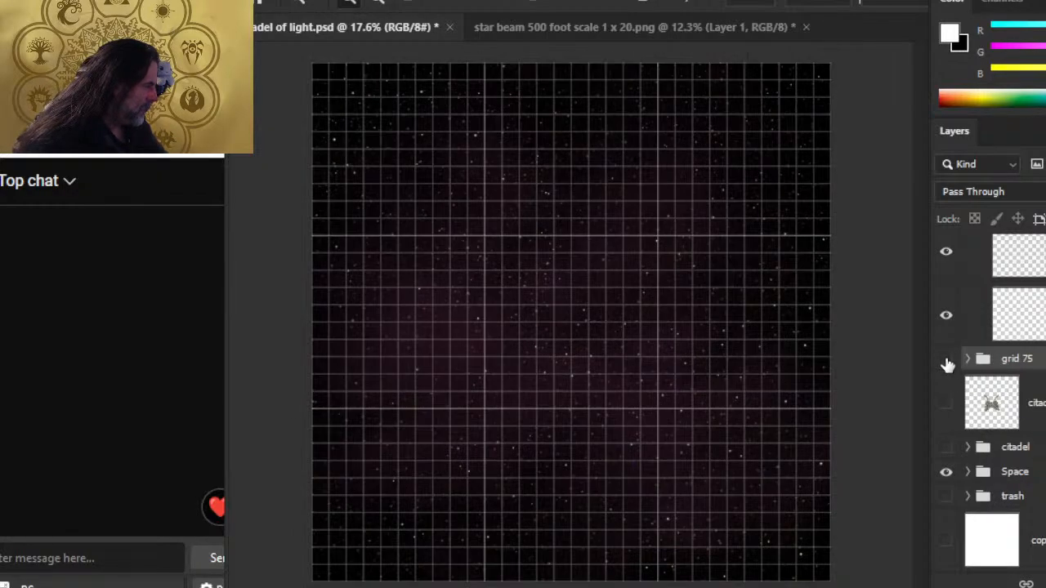
pyautogui.scroll(5, 946, 364)
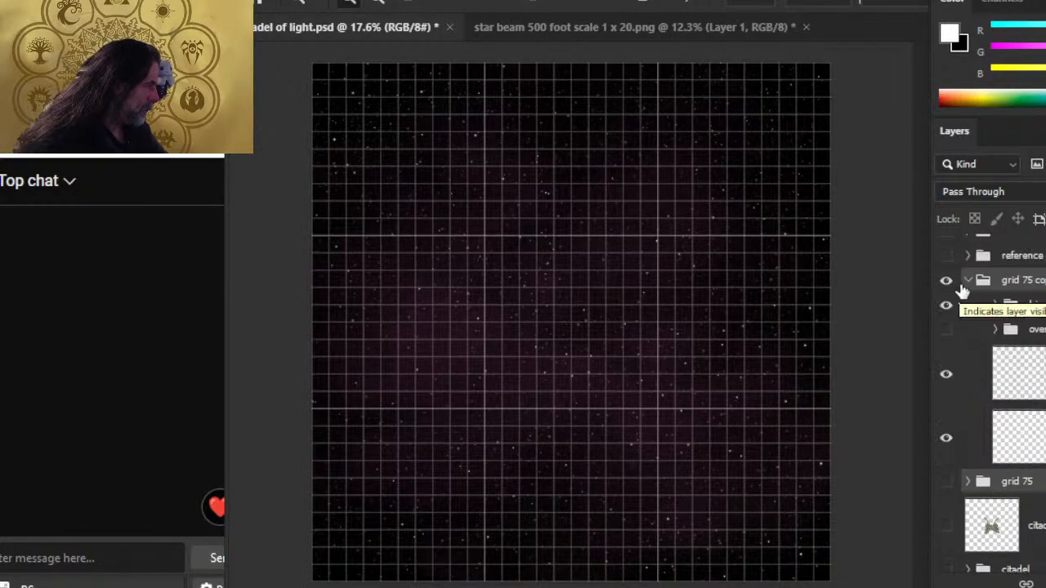
pyautogui.click(980, 280)
pyautogui.click(970, 280)
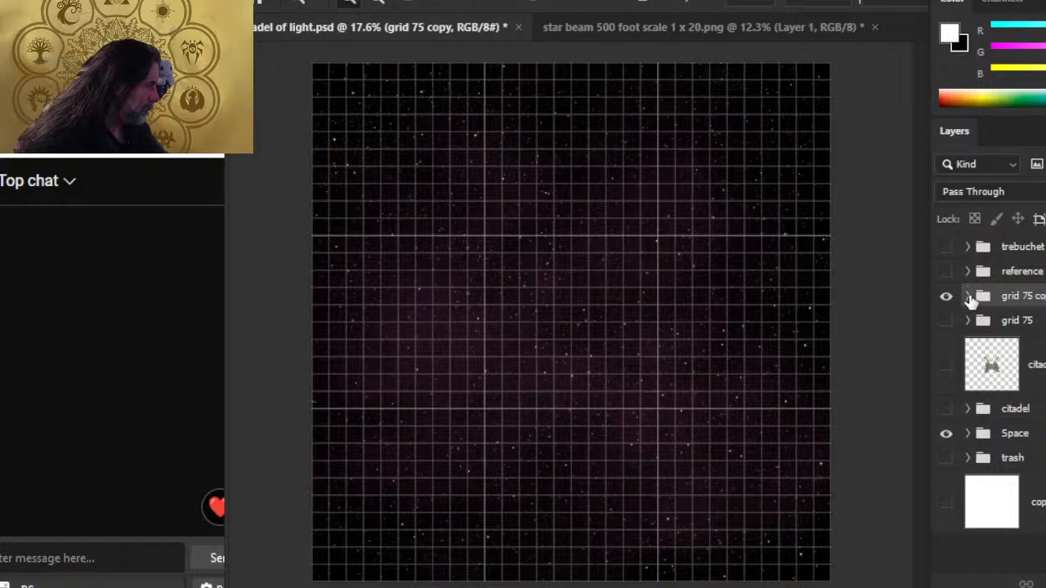
# Step: Hide the grid 75 copy group and show the original grid 75 group over the Space background
pyautogui.click(945, 321)
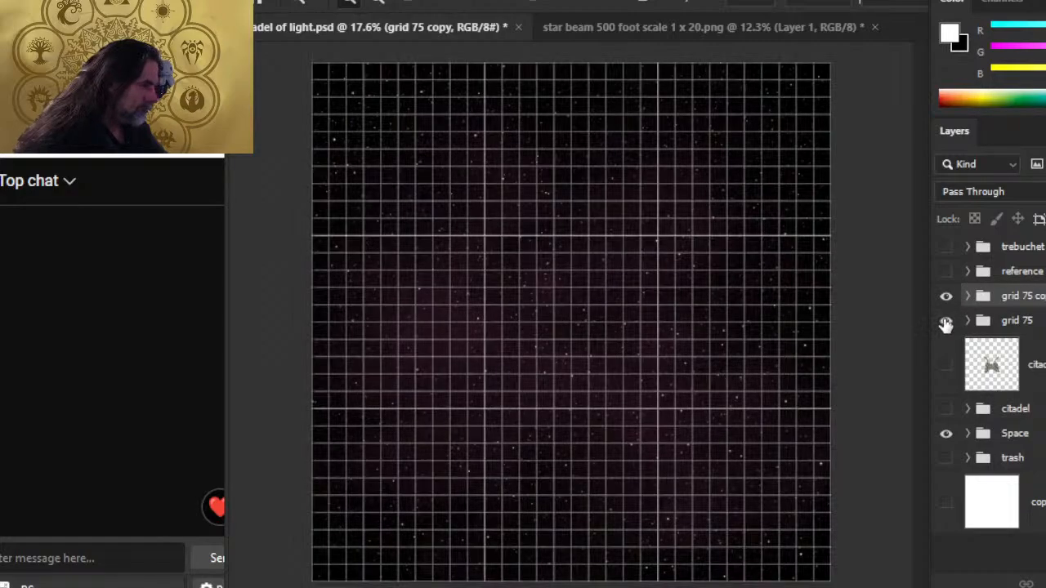
pyautogui.click(945, 323)
pyautogui.click(946, 297)
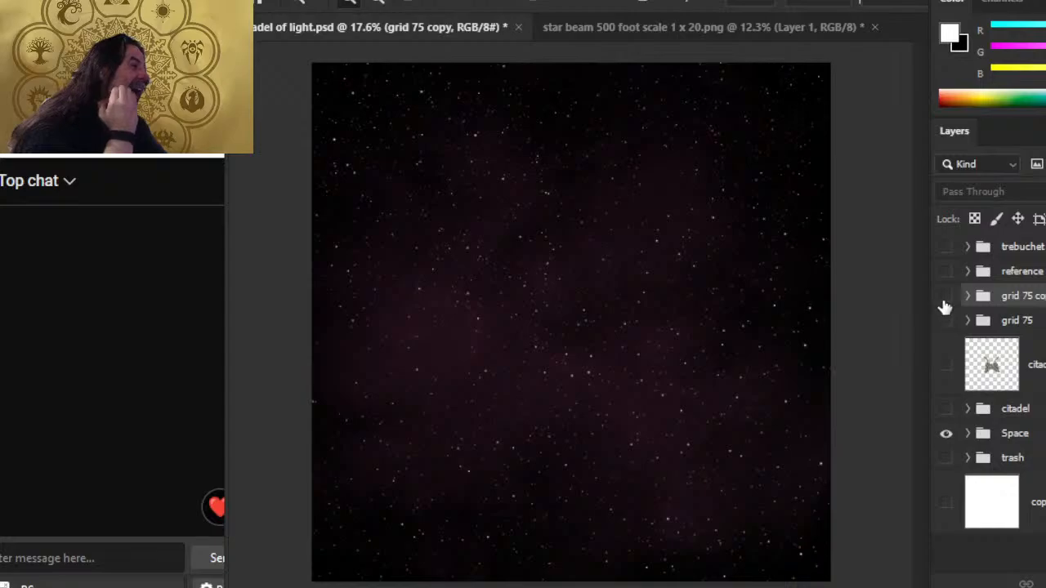
pyautogui.click(945, 321)
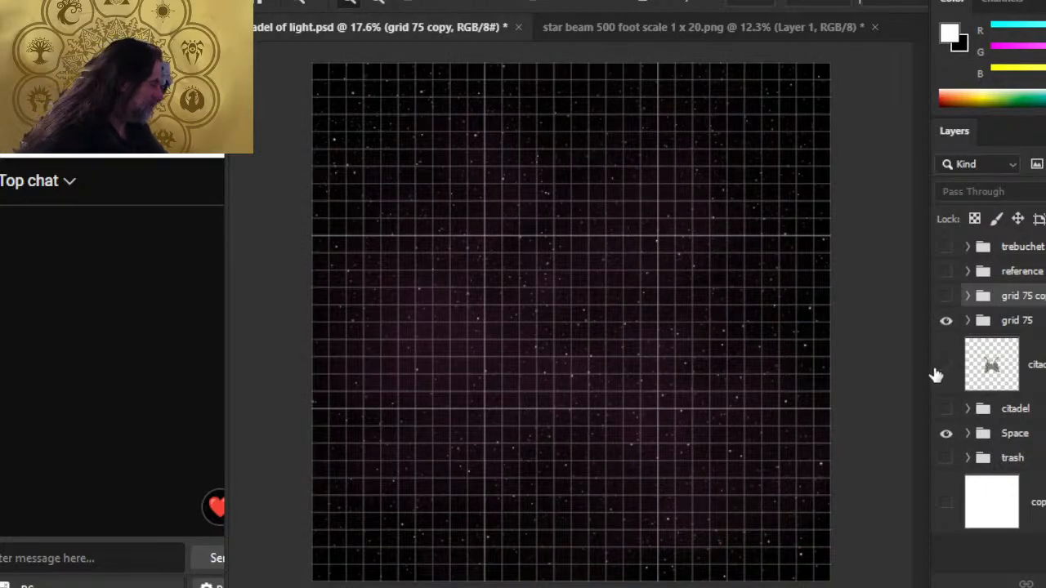
# Step: Show the citadel group over the gridded Space background and expand the group
pyautogui.click(948, 410)
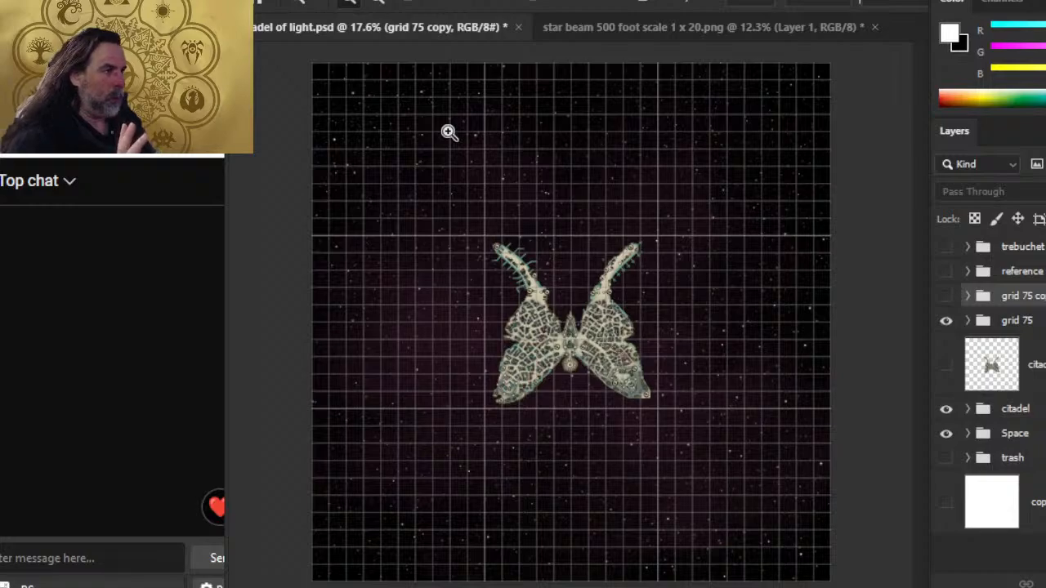
pyautogui.click(946, 409)
pyautogui.click(946, 409)
pyautogui.click(976, 415)
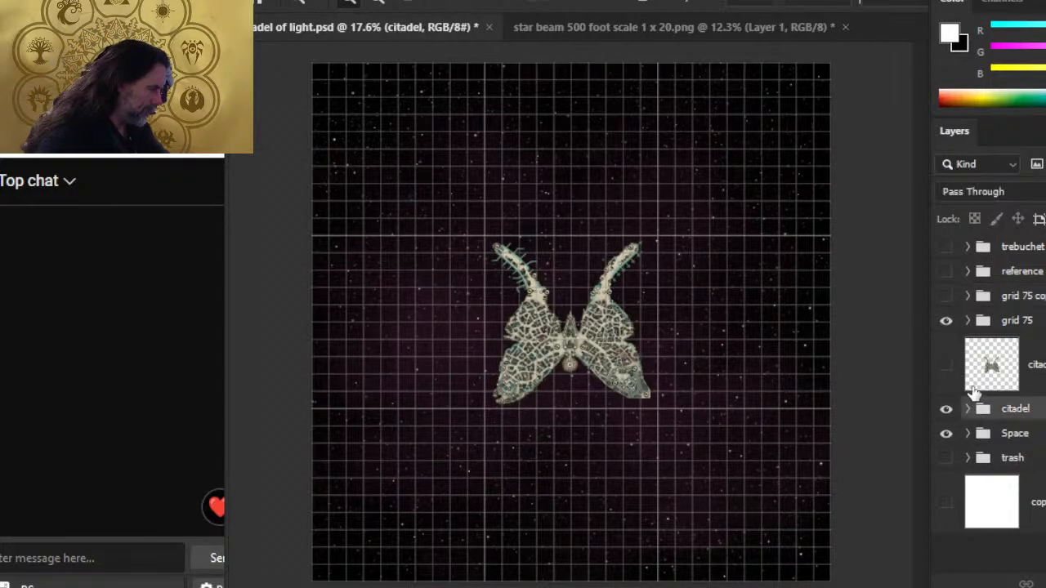
pyautogui.click(969, 410)
# Step: Compare the subgroups inside the citadel group by toggling their visibility, leaving only the upper masked subgroup shown
pyautogui.scroll(-4, 971, 415)
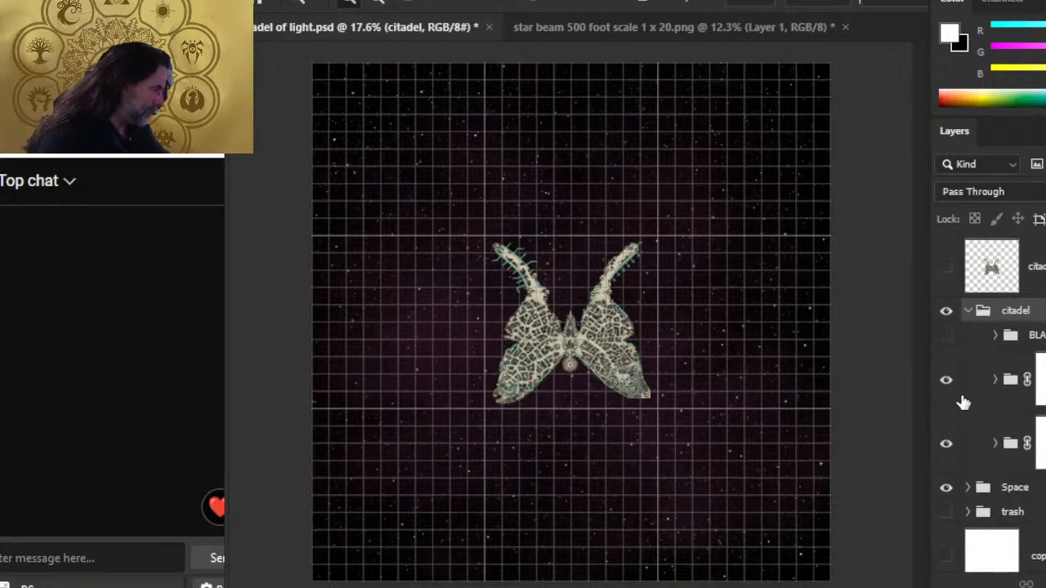
pyautogui.scroll(-1, 962, 400)
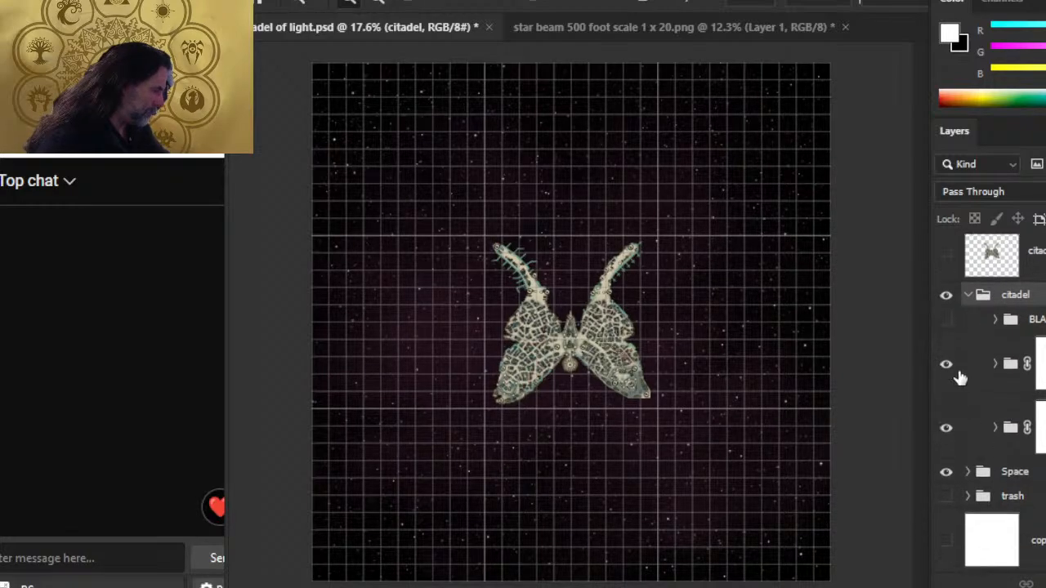
pyautogui.click(945, 321)
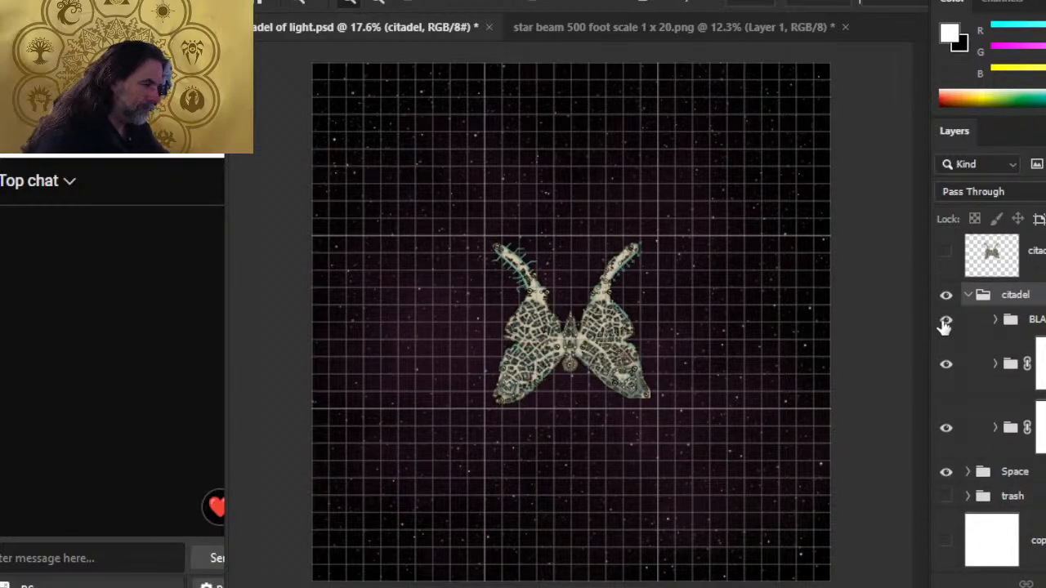
pyautogui.click(947, 372)
pyautogui.click(946, 430)
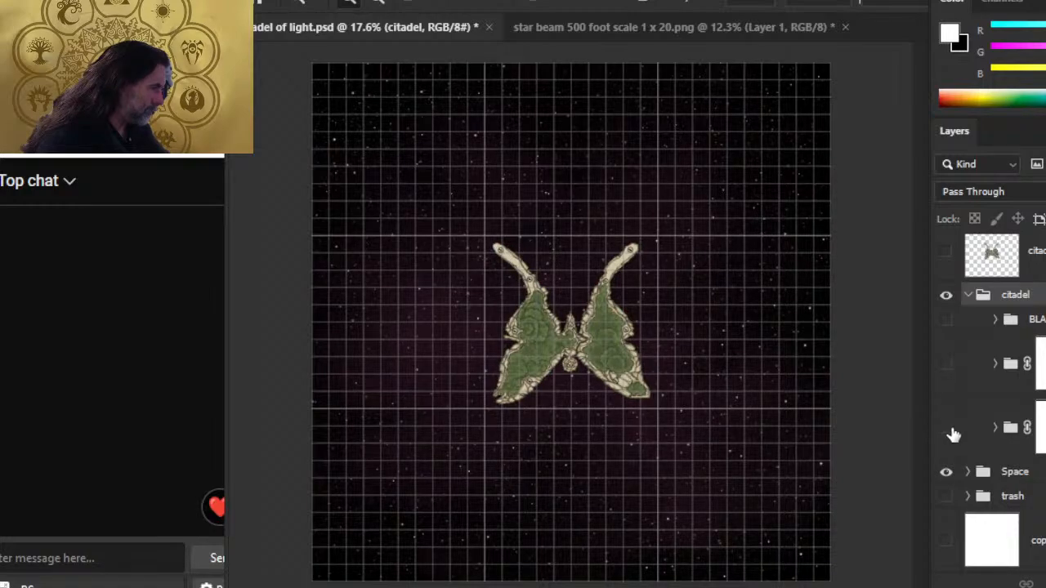
pyautogui.click(945, 321)
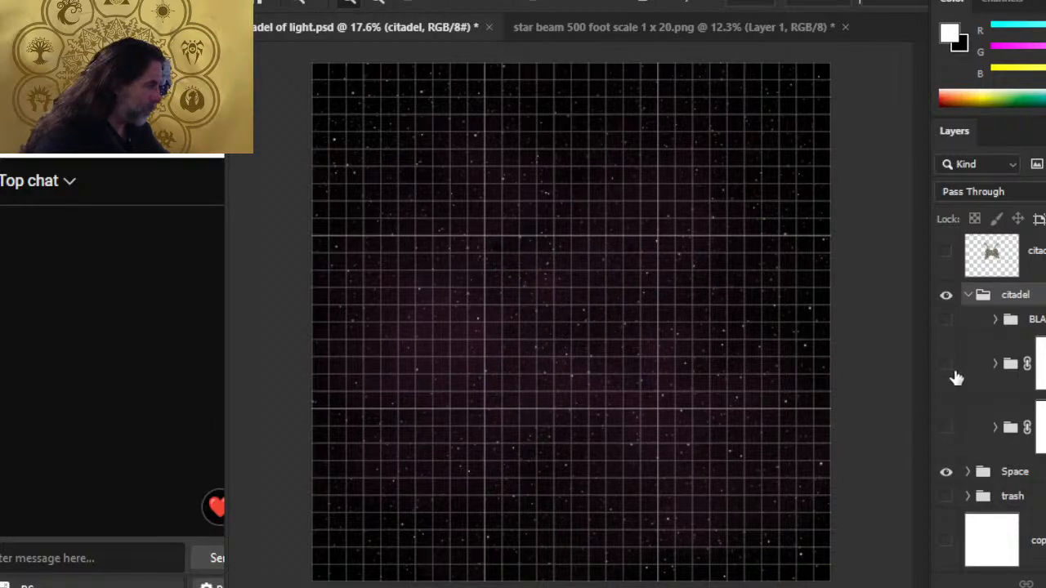
pyautogui.click(946, 364)
pyautogui.click(948, 429)
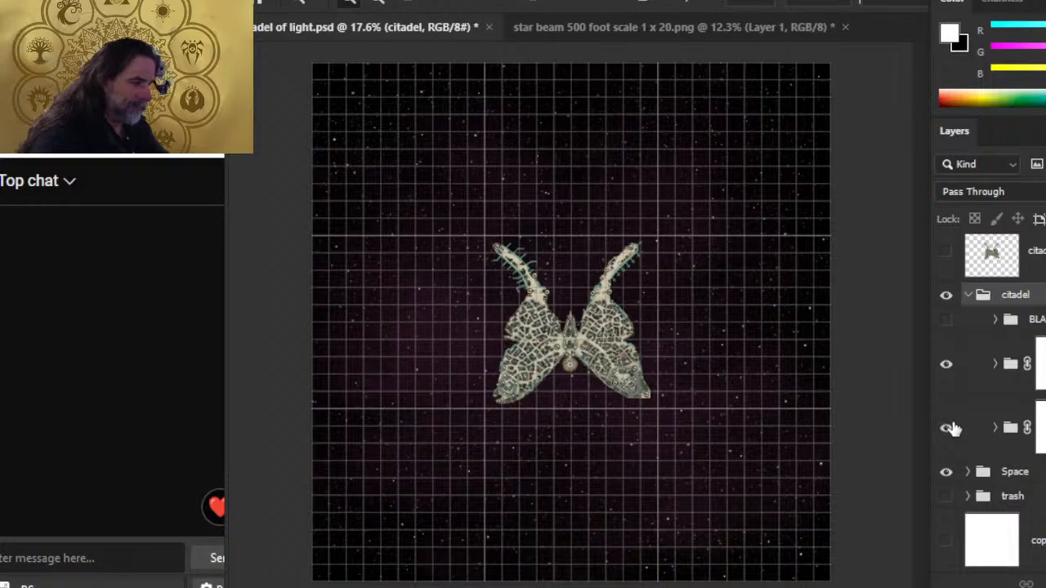
pyautogui.click(947, 427)
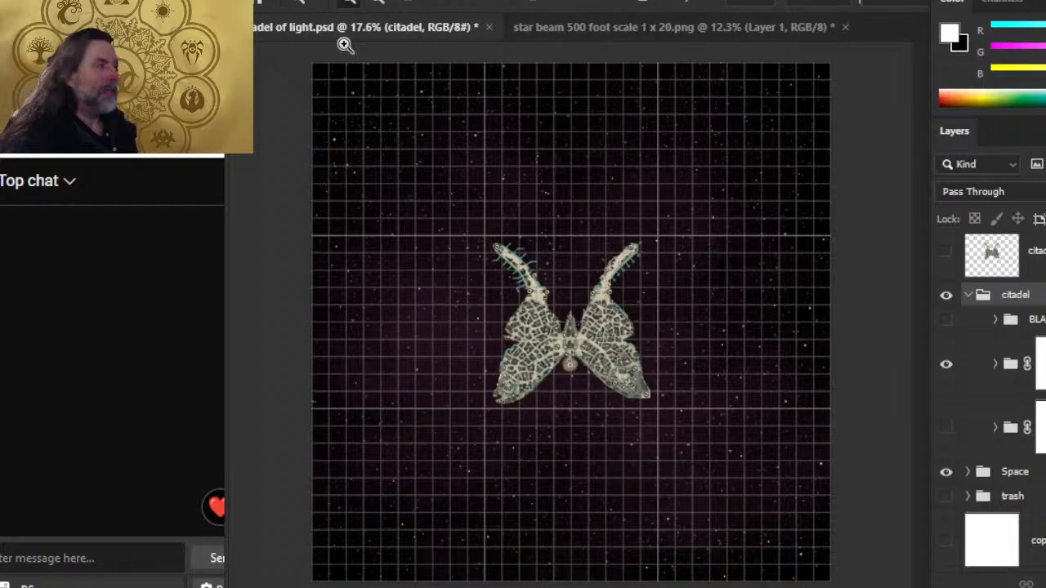
# Step: Save the document as "citadel of light" in Photoshop format in the "Ch 10 - Space Invaders -" folder under Part 4 of Light of Xaryxis
pyautogui.click(260, 3)
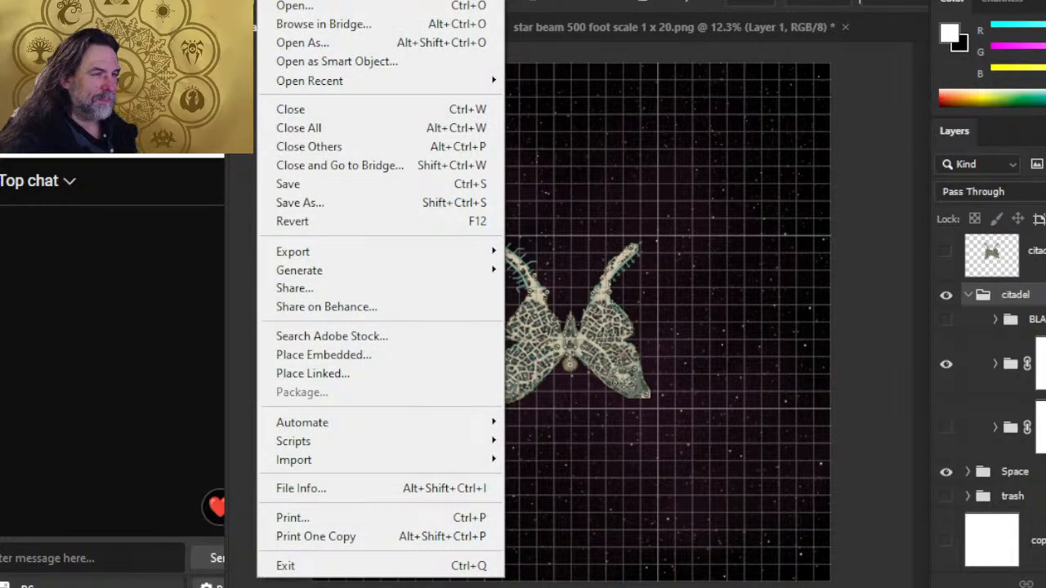
pyautogui.click(362, 202)
pyautogui.click(846, 473)
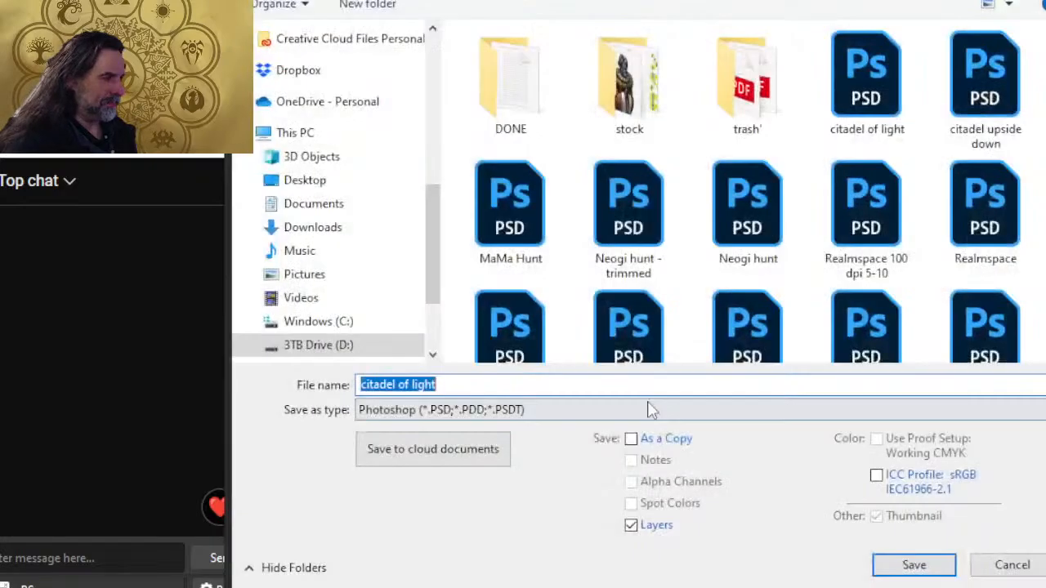
pyautogui.click(520, 1)
pyautogui.doubleClick(516, 115)
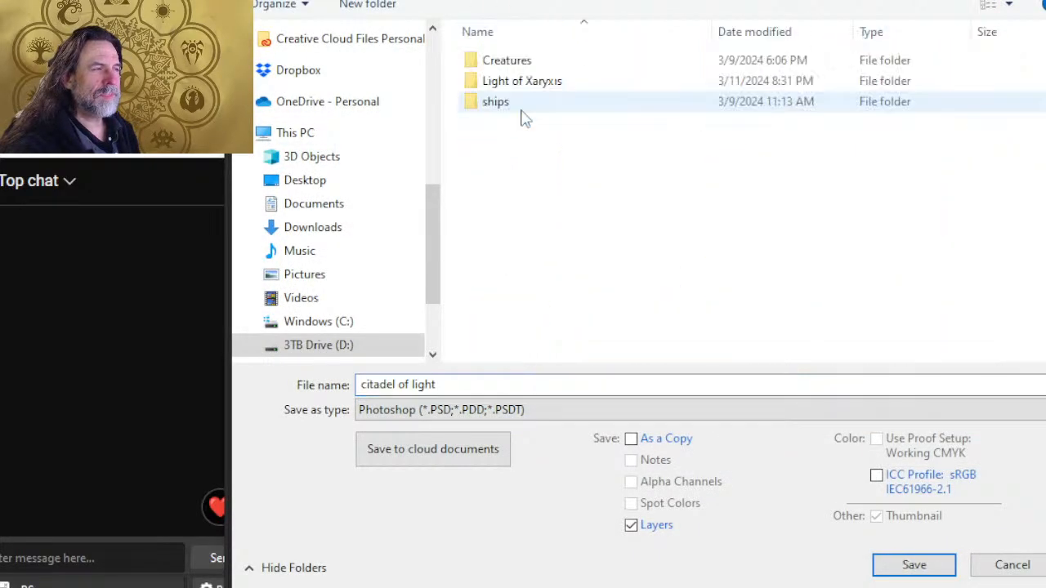
pyautogui.doubleClick(539, 89)
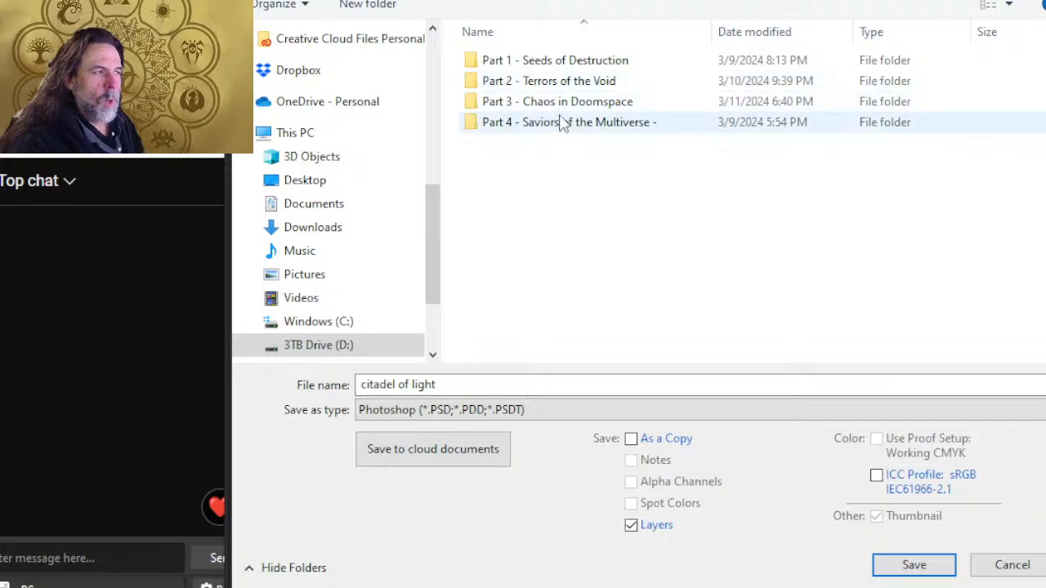
pyautogui.doubleClick(563, 122)
pyautogui.doubleClick(558, 57)
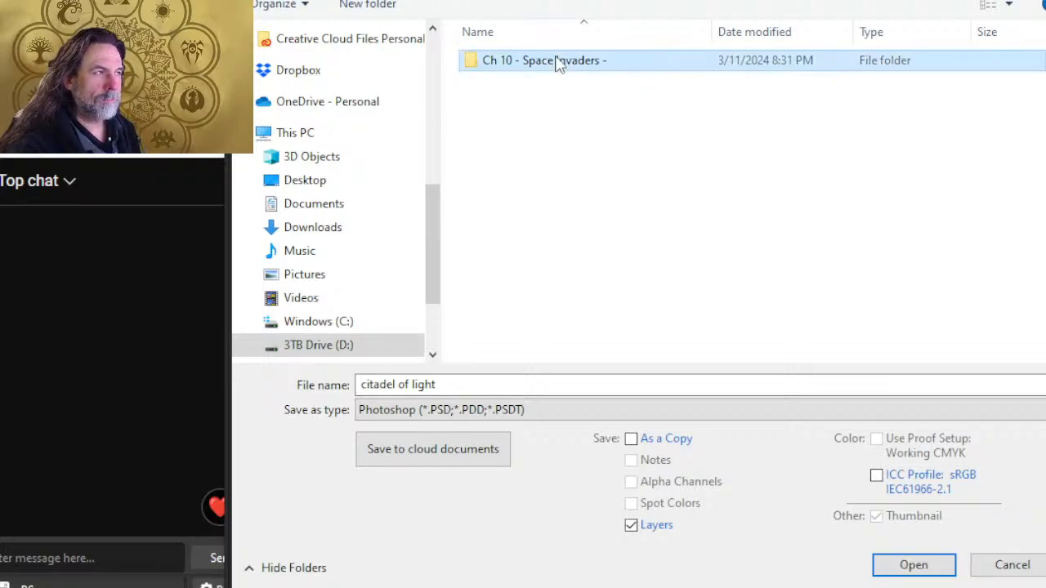
pyautogui.click(530, 386)
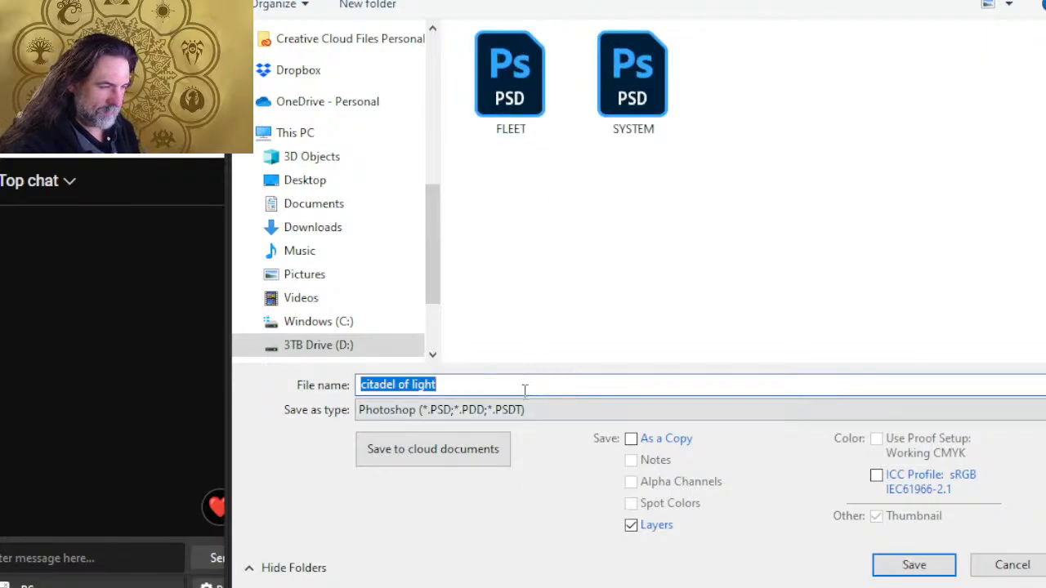
pyautogui.click(525, 389)
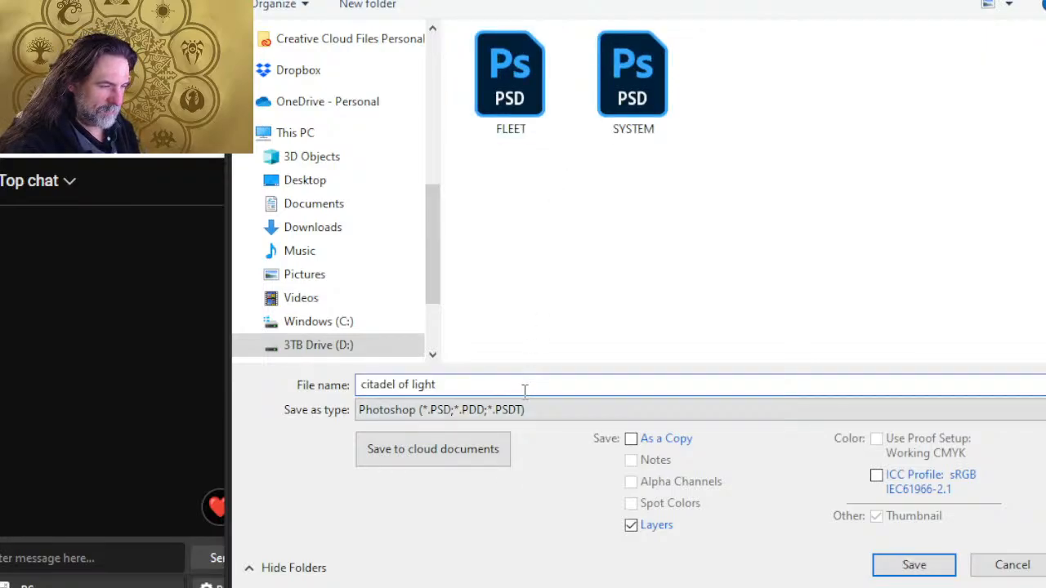
pyautogui.click(915, 574)
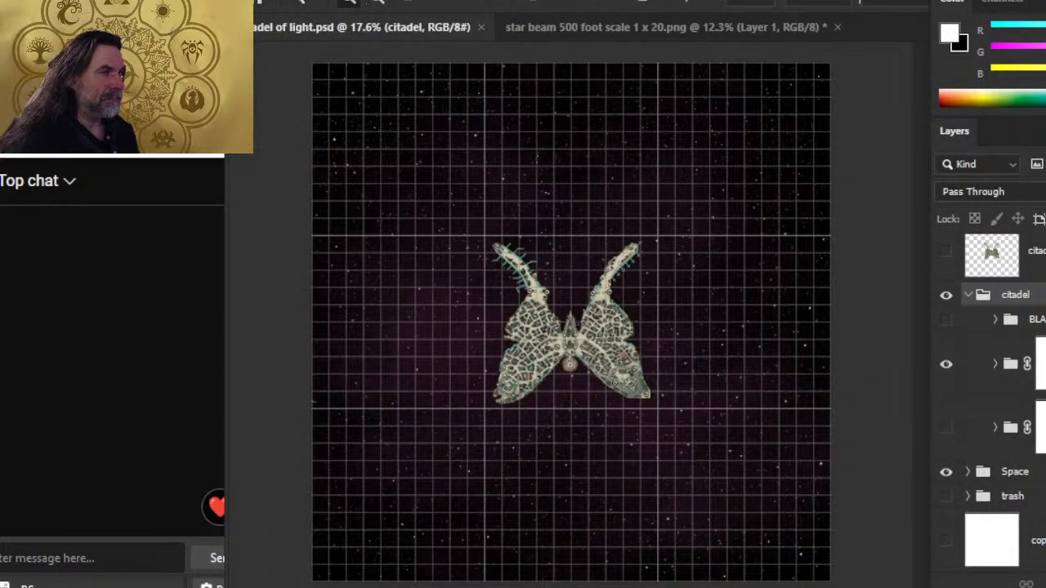
# Step: Look through the asset files in the Chapter 10 folder and return to the citadel of light document
pyautogui.click(278, 0)
pyautogui.click(299, 7)
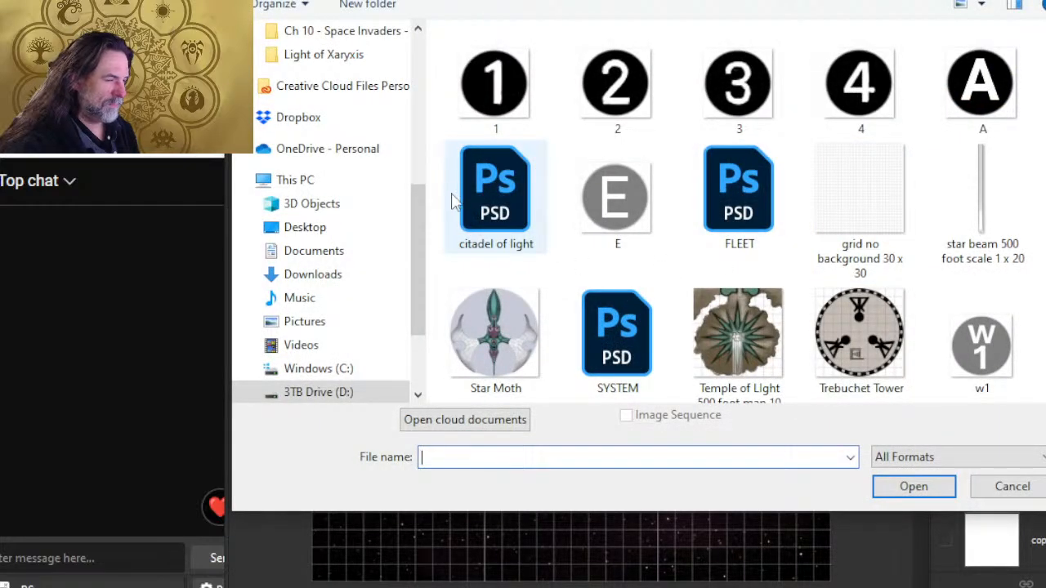
pyautogui.scroll(-5, 719, 213)
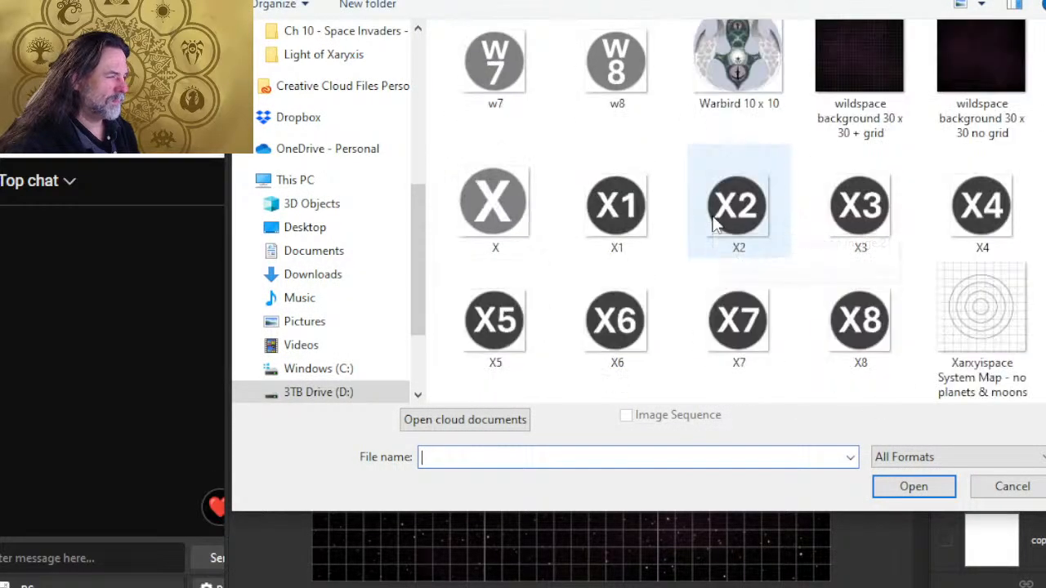
pyautogui.scroll(5, 713, 223)
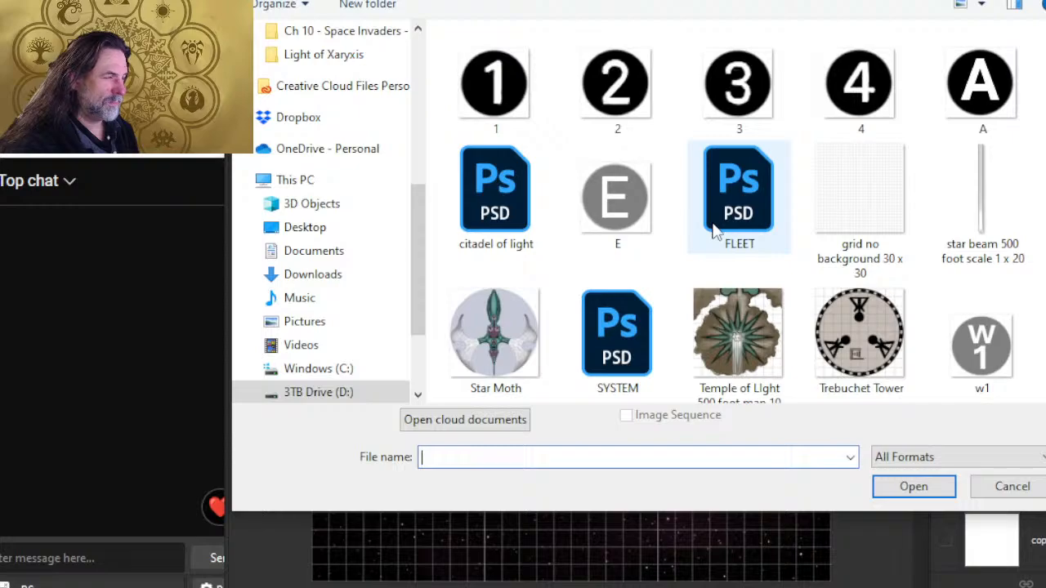
pyautogui.scroll(-5, 713, 232)
pyautogui.scroll(2, 711, 228)
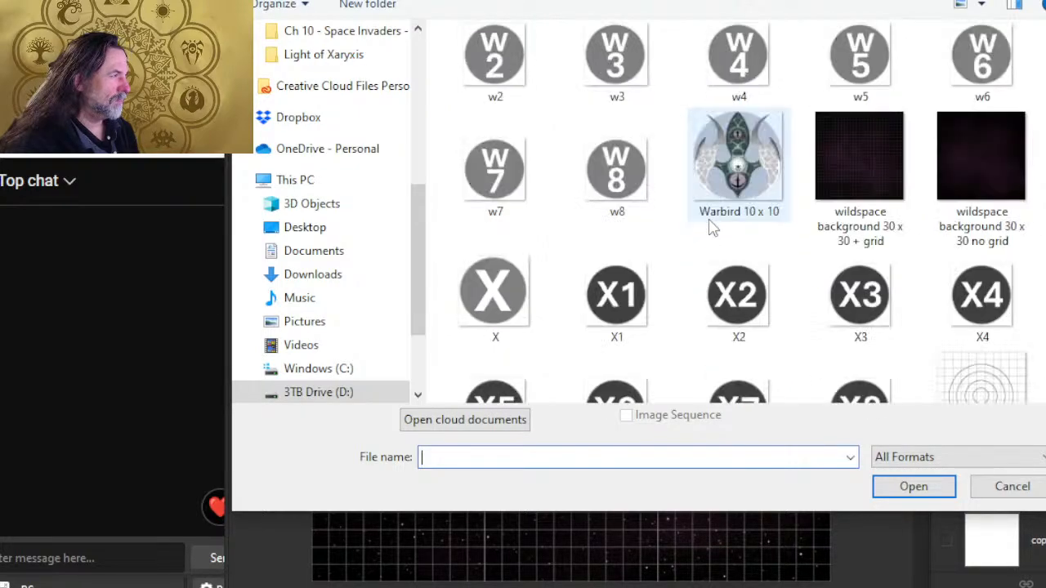
pyautogui.scroll(3, 703, 228)
pyautogui.doubleClick(541, 151)
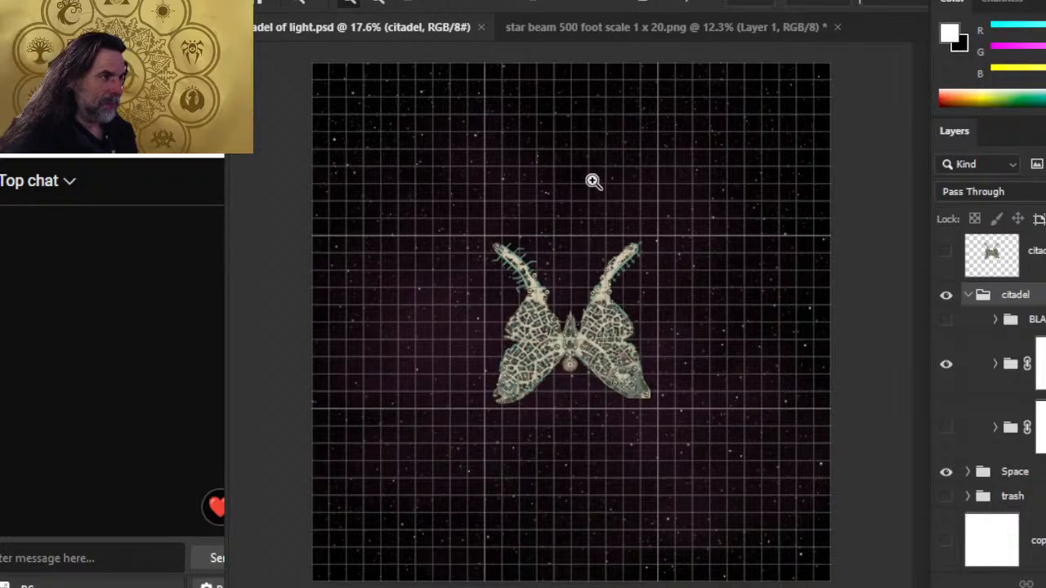
# Step: Crop the canvas to 1000 x 1000 pixels around the centre of the citadel map
pyautogui.hotkey('alt', 'i')
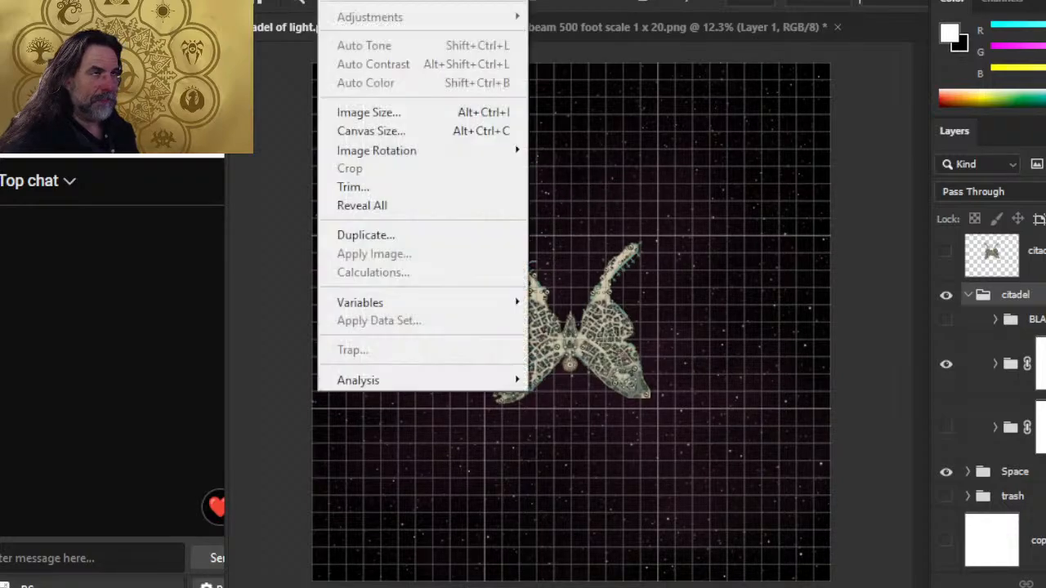
pyautogui.click(397, 132)
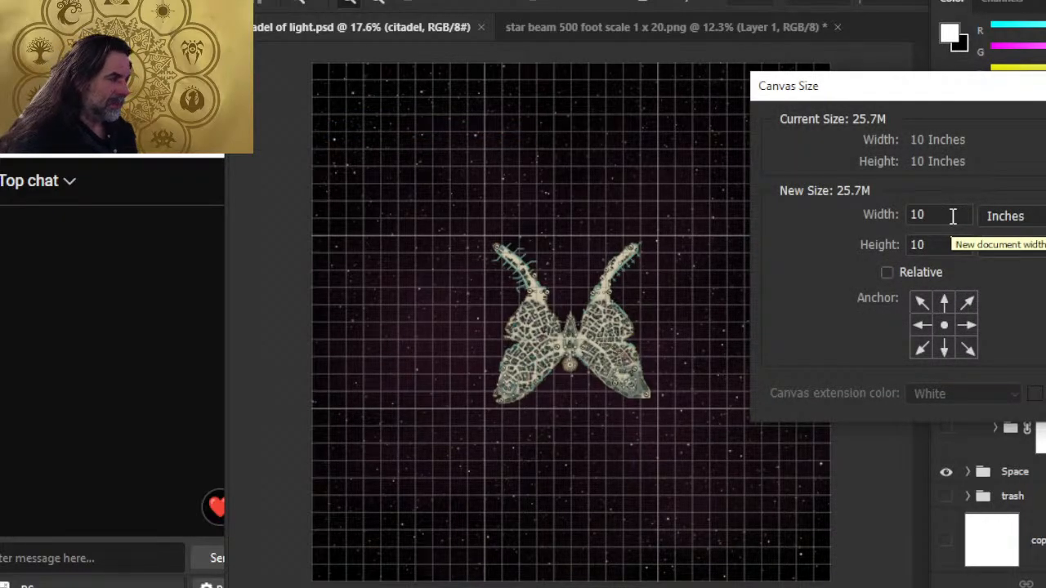
pyautogui.click(1013, 217)
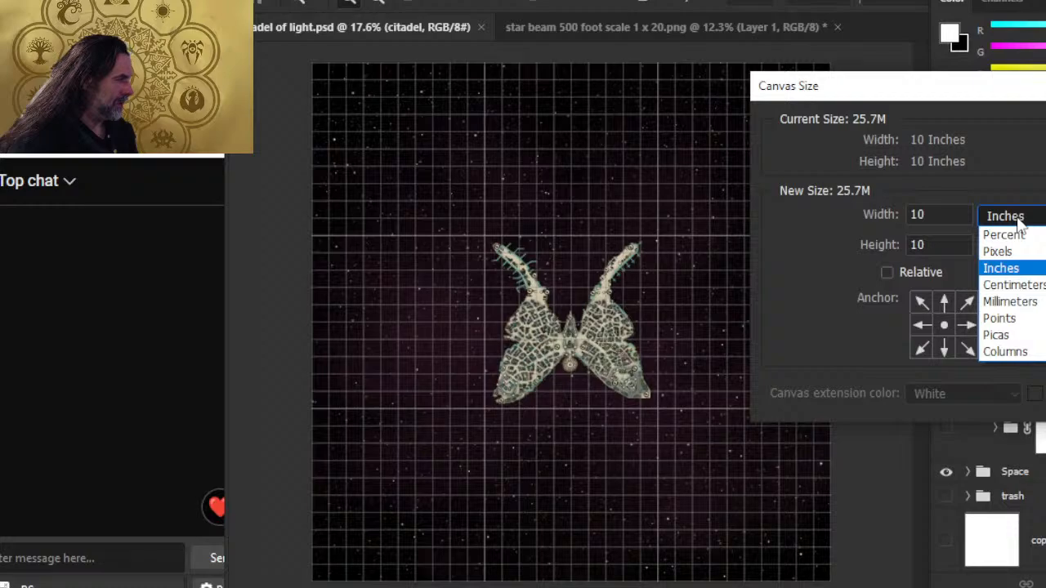
pyautogui.click(1022, 252)
pyautogui.doubleClick(957, 216)
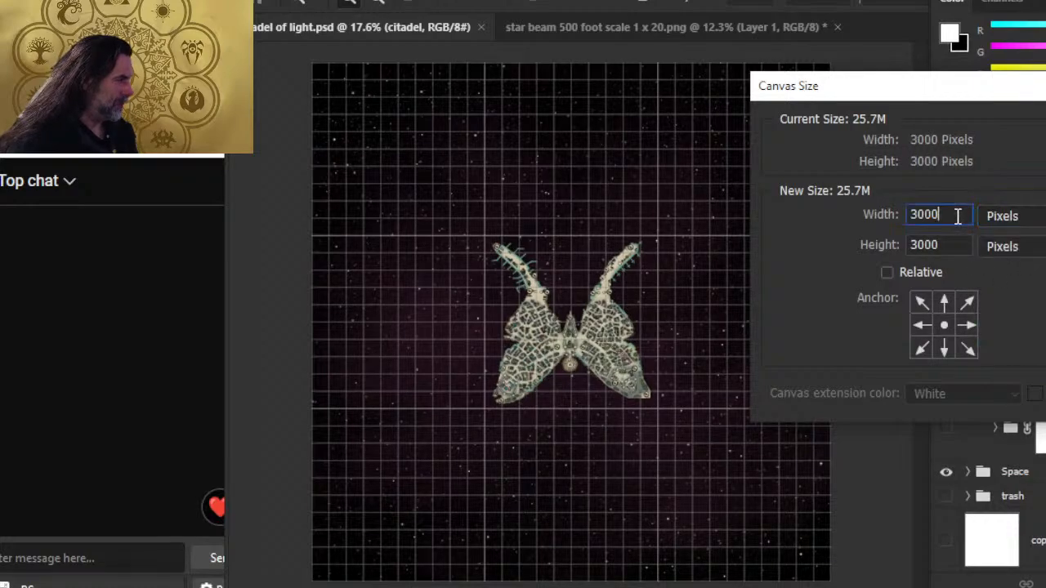
pyautogui.write('1000')
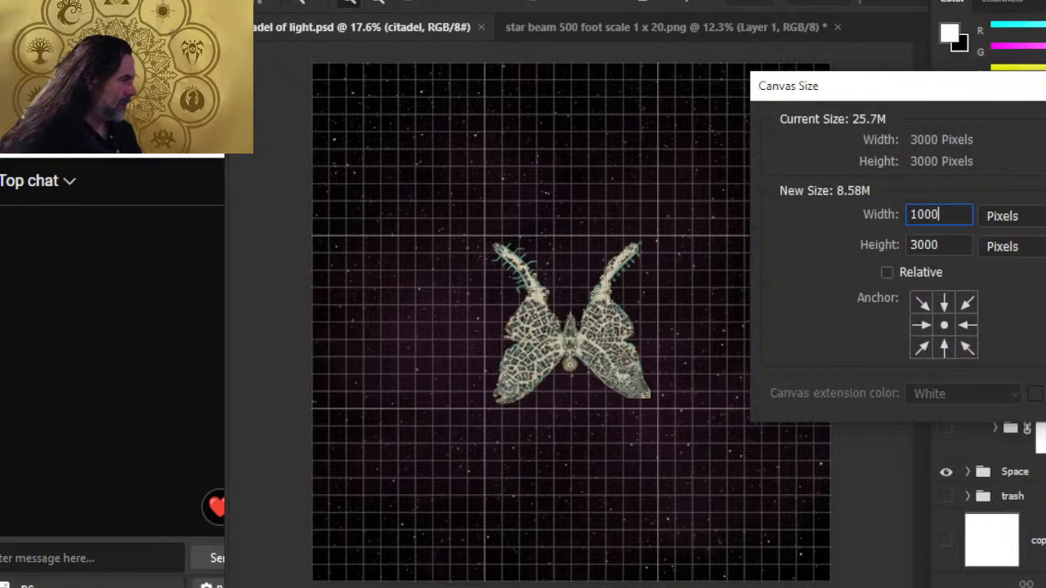
pyautogui.press('Tab')
pyautogui.write('1000')
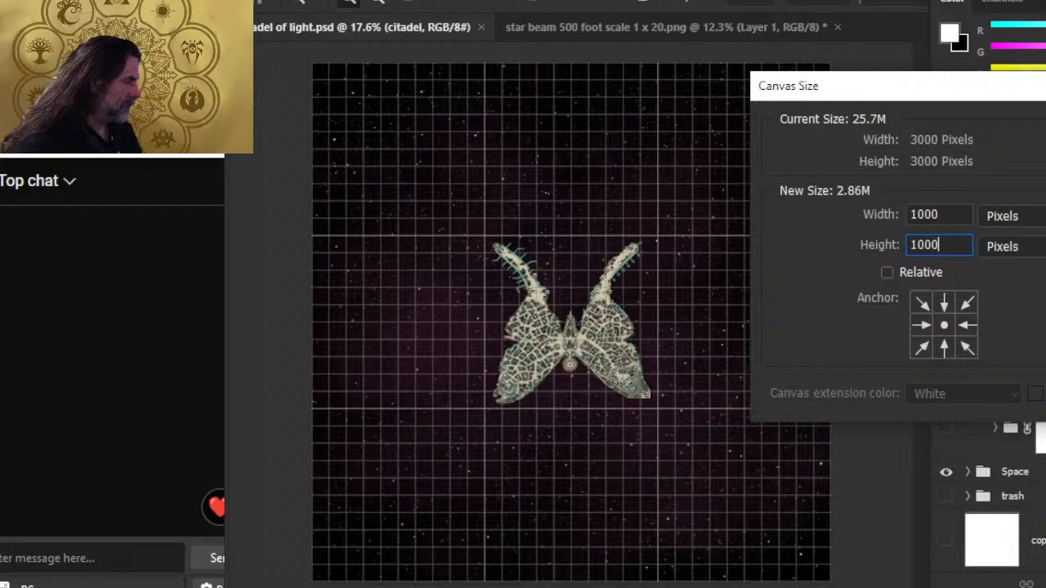
pyautogui.press('Return')
pyautogui.press('Return')
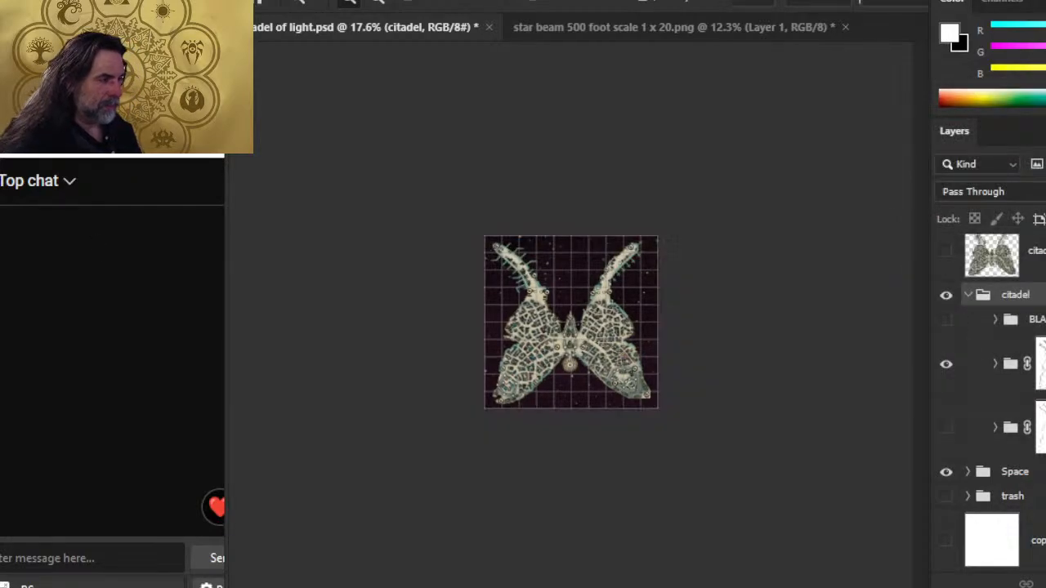
# Step: Add a new empty layer directly above the Space group, beneath the citadel group
pyautogui.moveTo(488, 264); pyautogui.dragTo(669, 248)
pyautogui.moveTo(519, 132); pyautogui.dragTo(446, 166)
pyautogui.moveTo(619, 259); pyautogui.dragTo(621, 292)
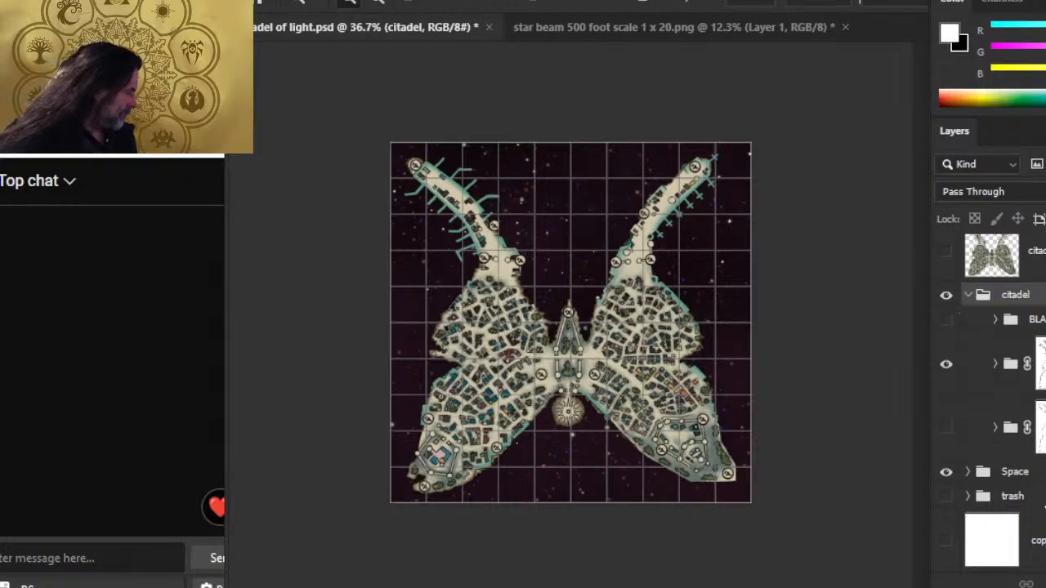
pyautogui.click(1021, 480)
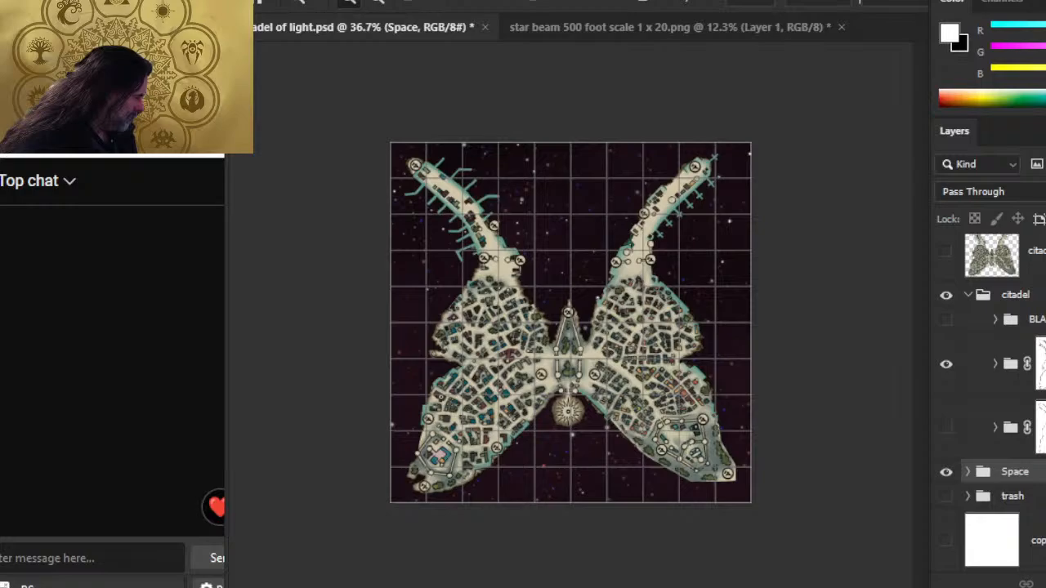
pyautogui.hotkey('ctrl', 'shift', 'alt', 'n')
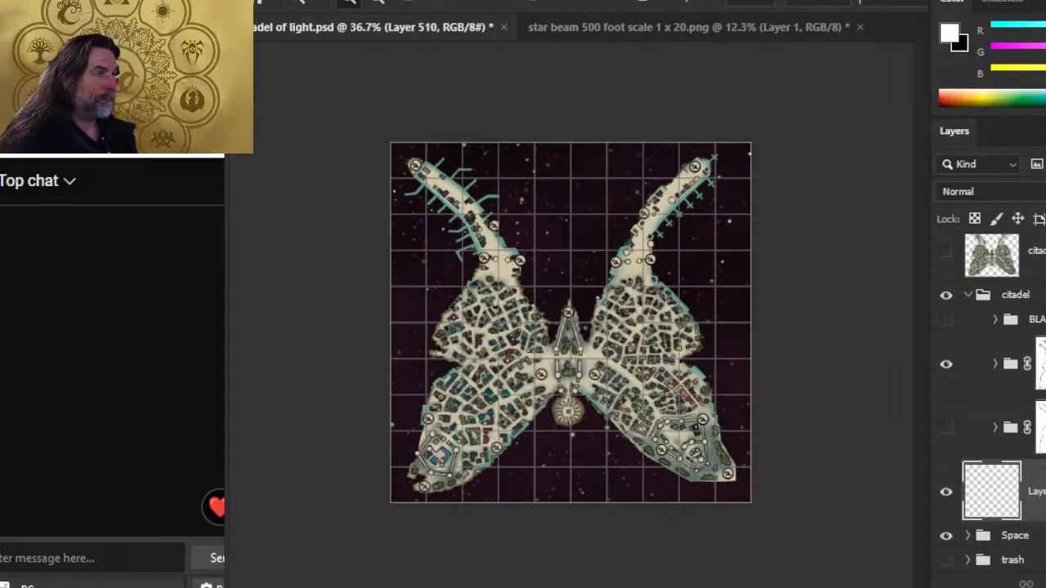
# Step: Open the warbird PSD from the ships folder inside the tokens folder
pyautogui.click(279, 1)
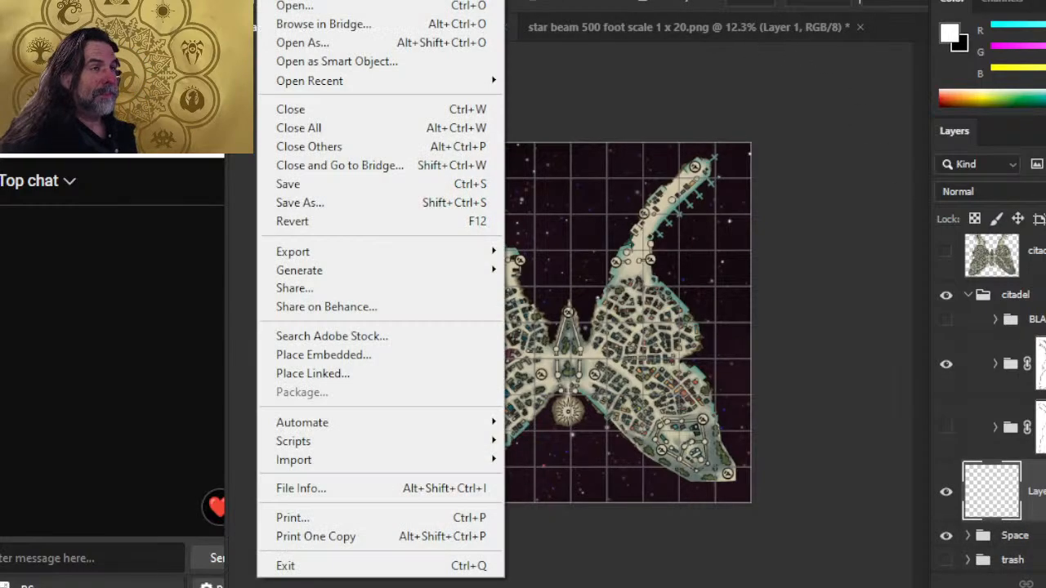
pyautogui.moveTo(331, 1)
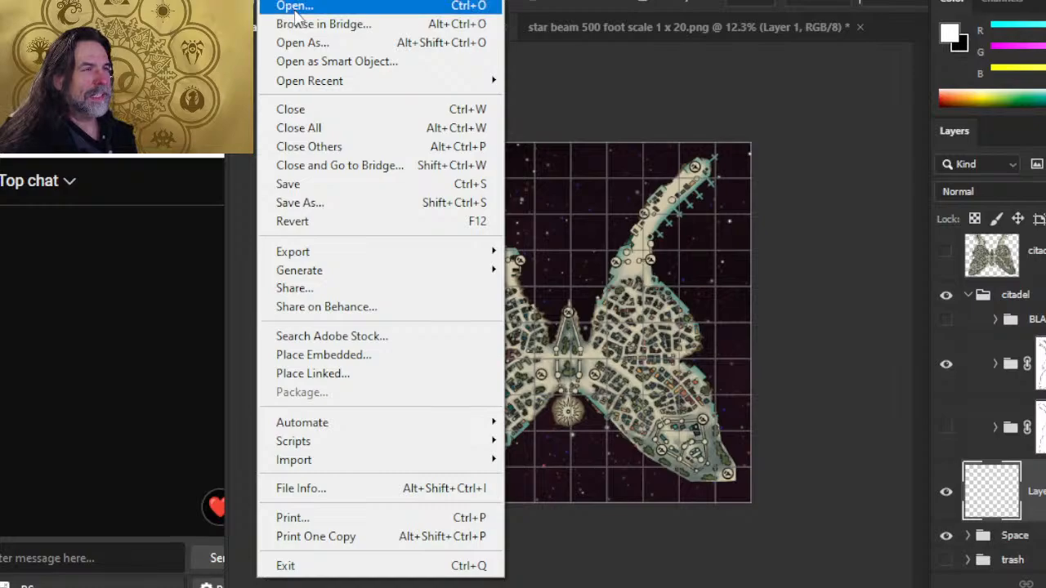
pyautogui.click(299, 8)
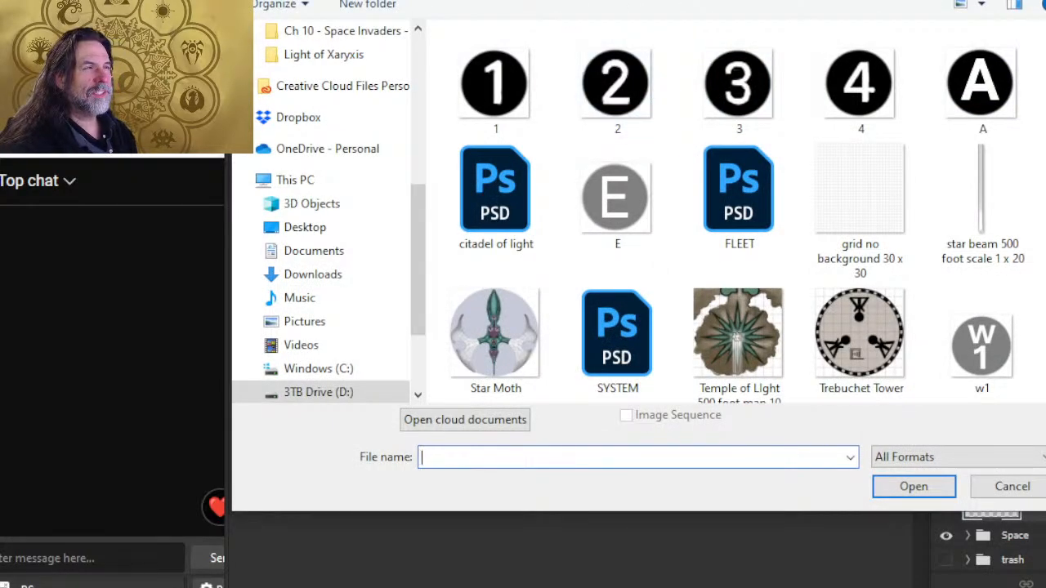
pyautogui.hotkey('alt', 'Up')
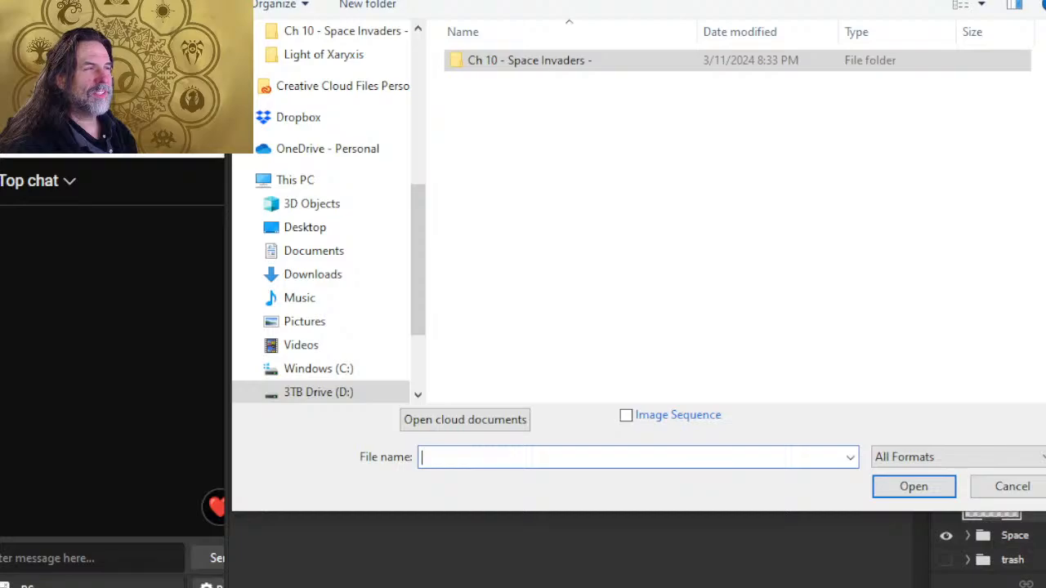
pyautogui.hotkey('alt', 'Up')
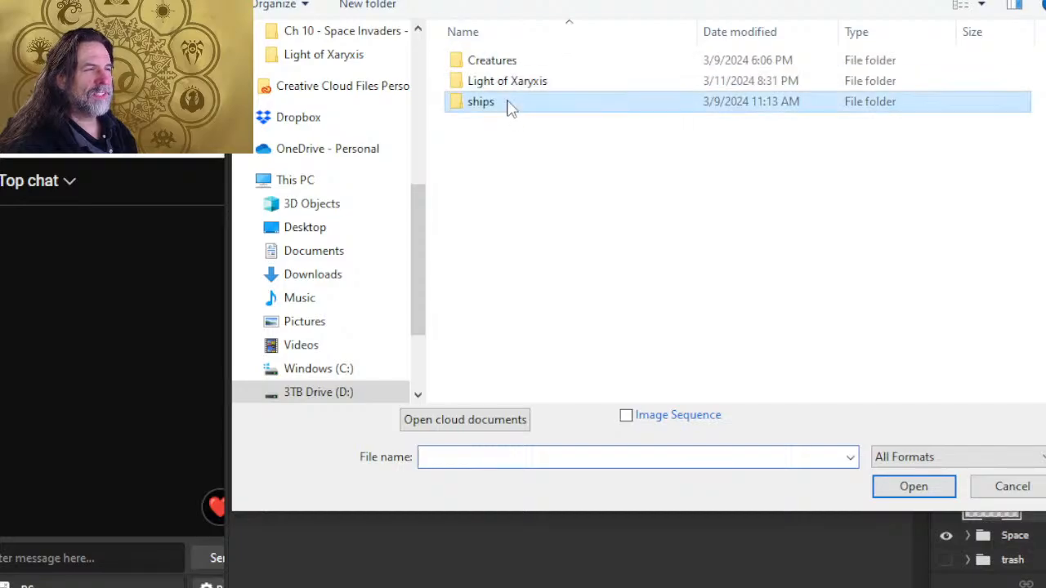
pyautogui.doubleClick(506, 104)
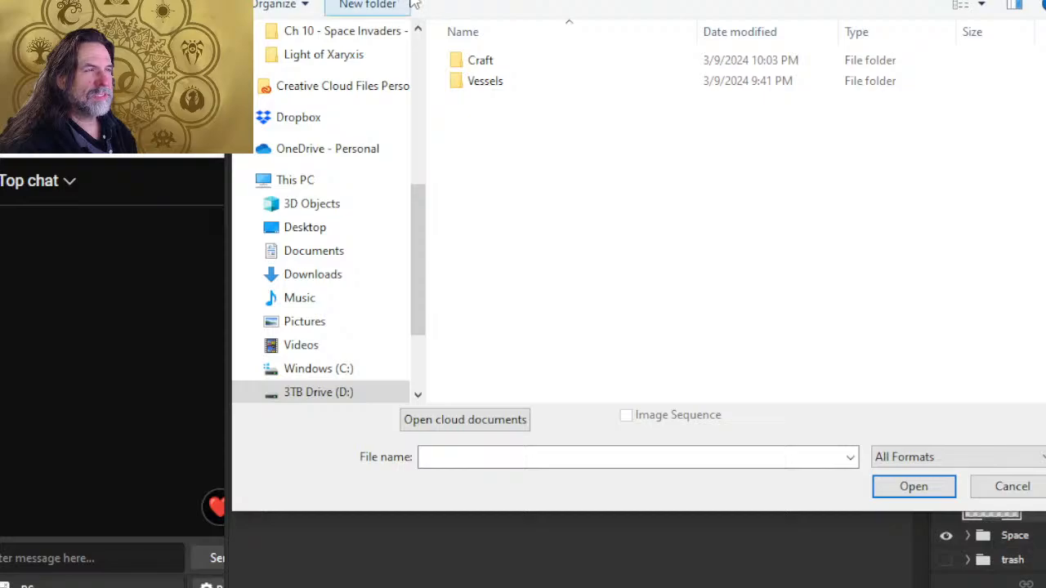
pyautogui.hotkey('alt', 'Up')
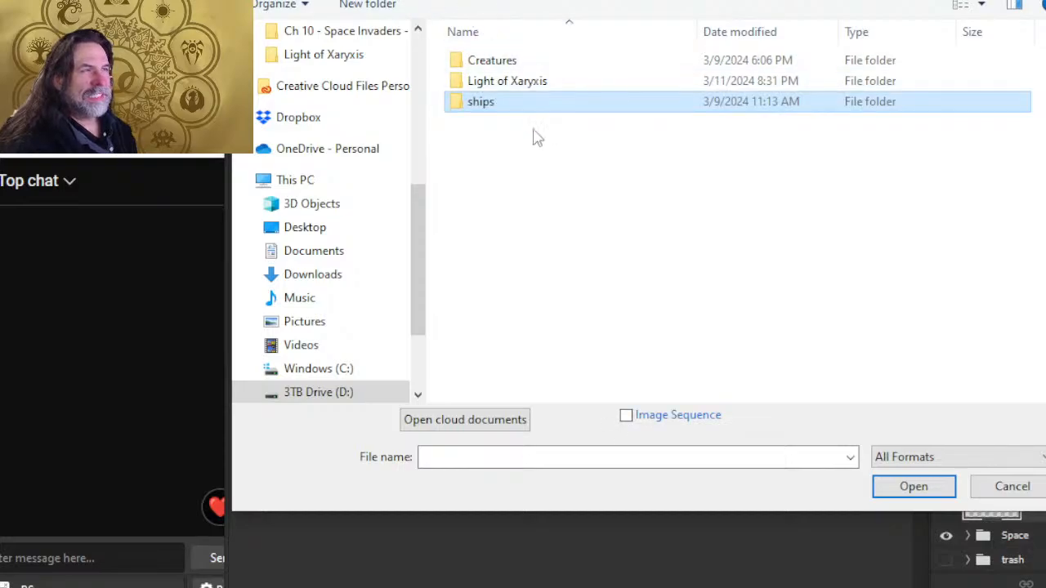
pyautogui.hotkey('alt', 'Up')
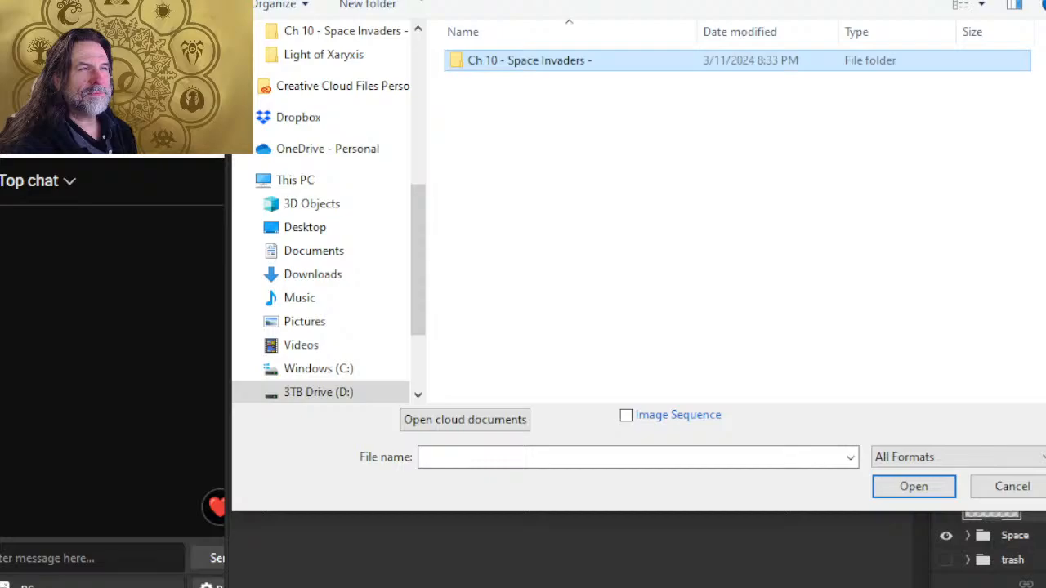
pyautogui.press('Return')
pyautogui.press('Return')
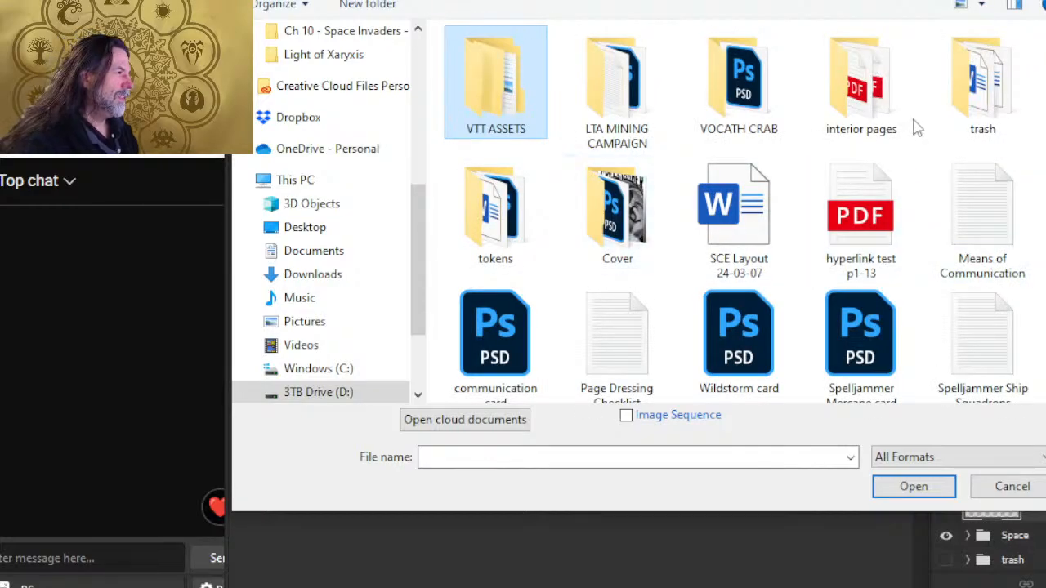
pyautogui.doubleClick(498, 213)
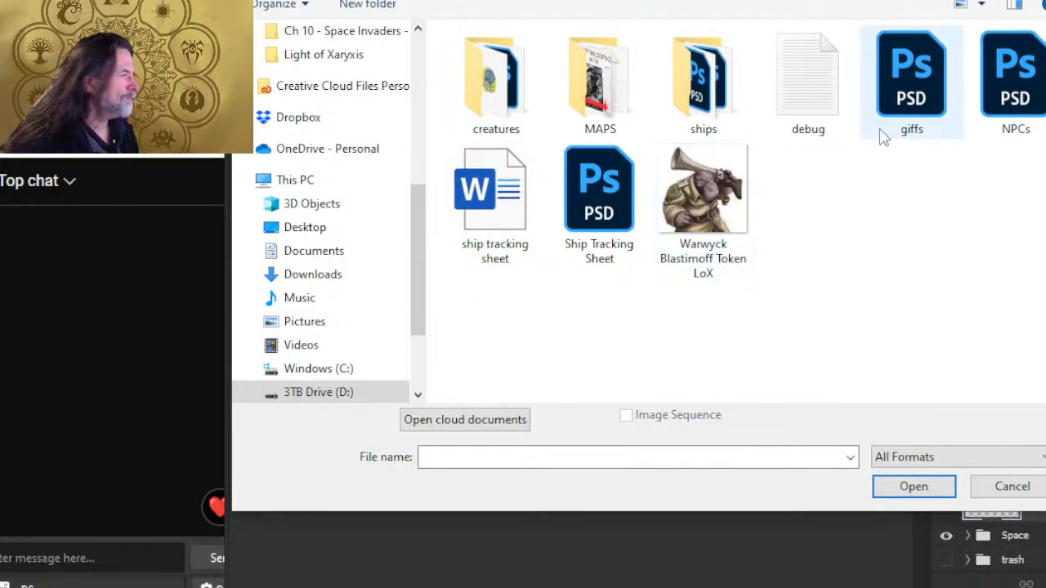
pyautogui.doubleClick(697, 91)
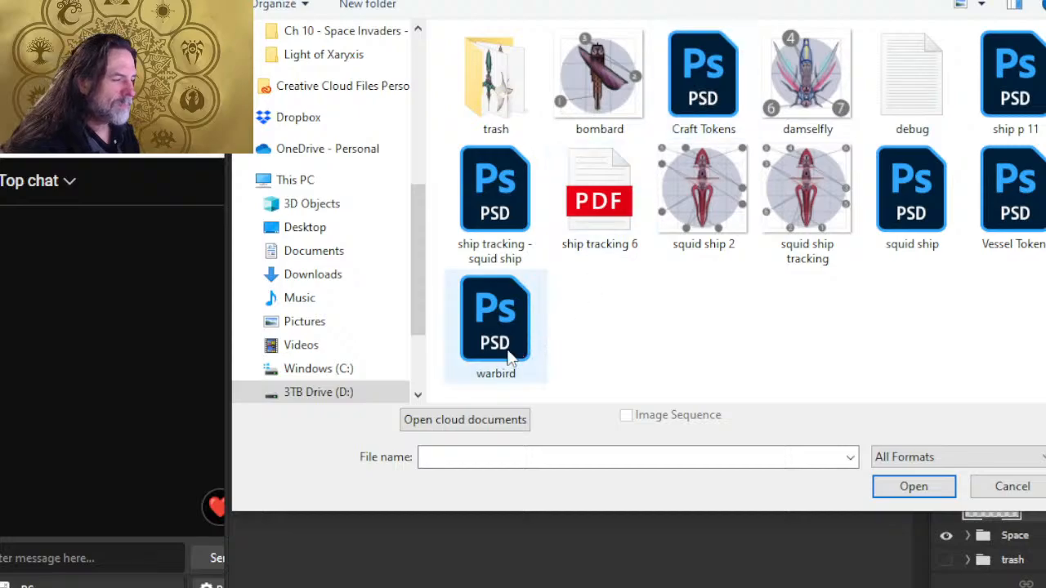
pyautogui.doubleClick(488, 312)
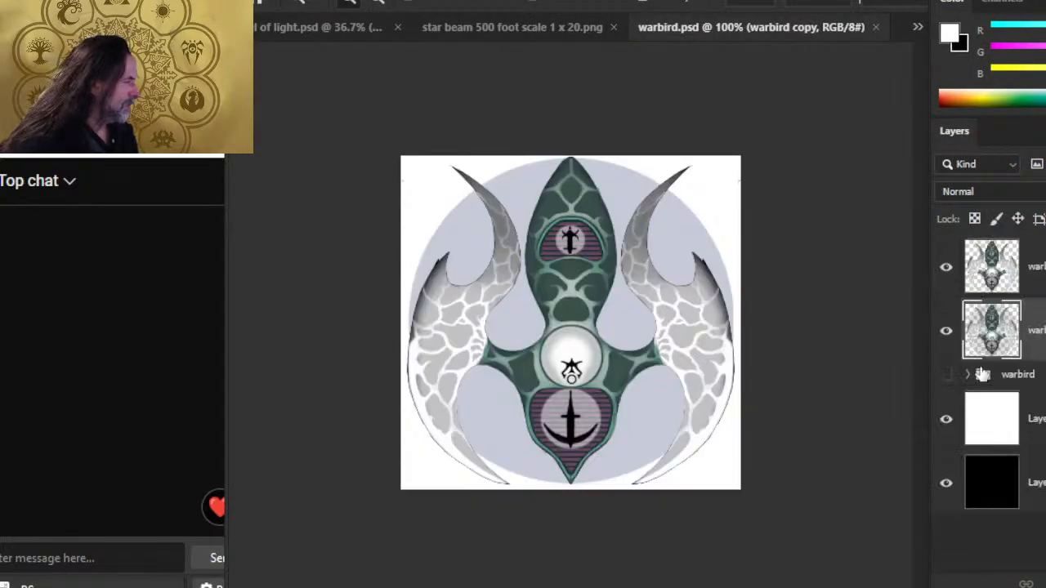
# Step: Show and expand the warbird group and select its dark blue circle layer
pyautogui.click(947, 375)
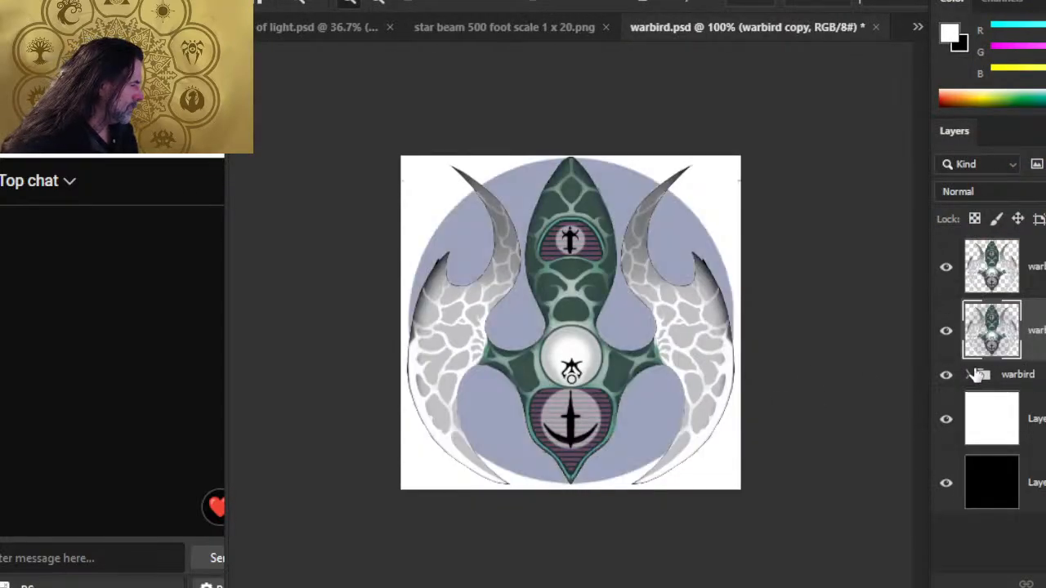
pyautogui.click(979, 374)
pyautogui.click(967, 374)
pyautogui.scroll(-2, 972, 384)
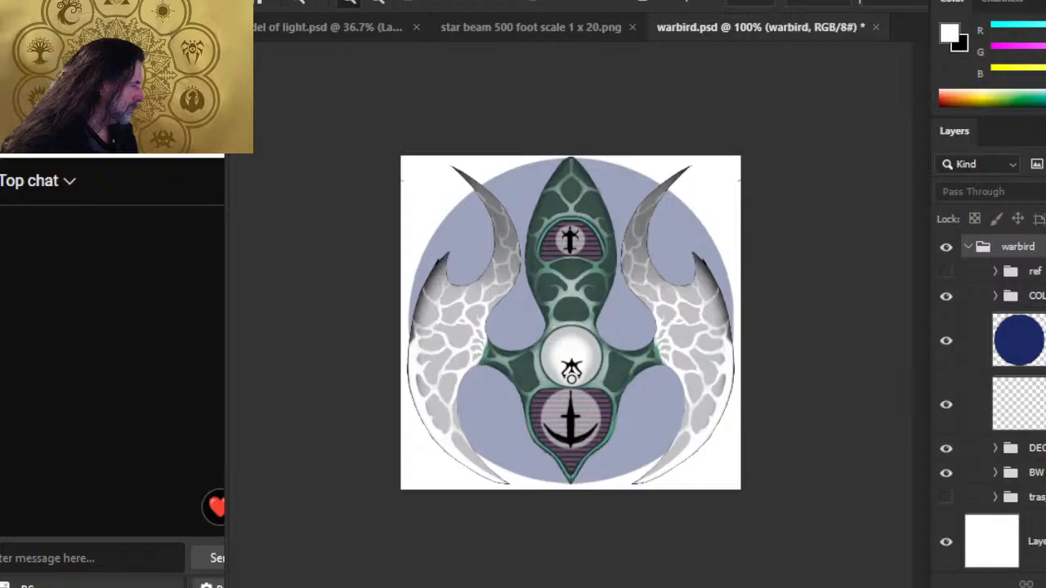
pyautogui.click(972, 341)
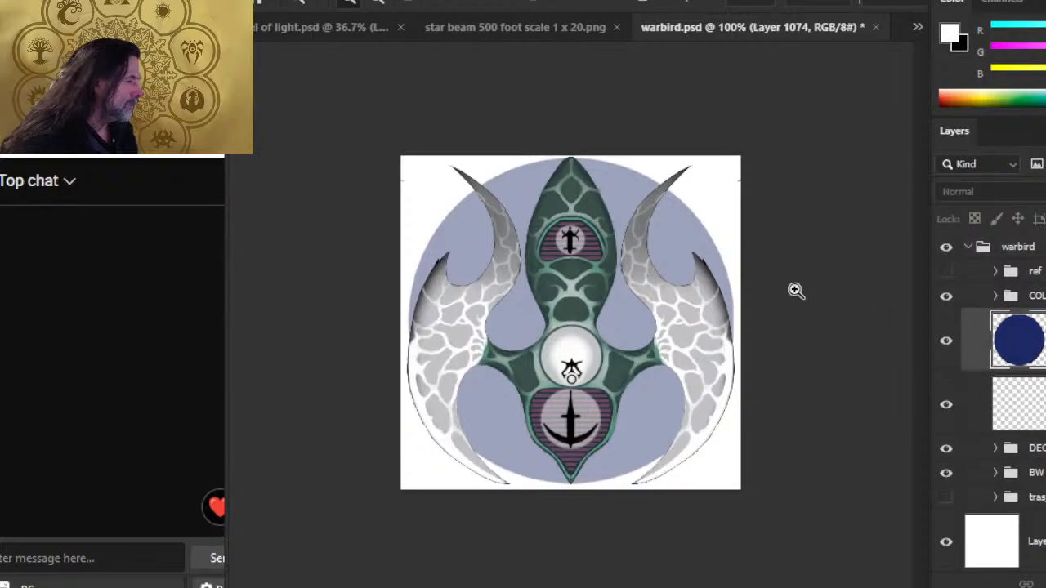
# Step: Make the circle layer behind the warbird fully opaque and sample its dark blue as the foreground colour
pyautogui.press('i')
pyautogui.click(676, 235)
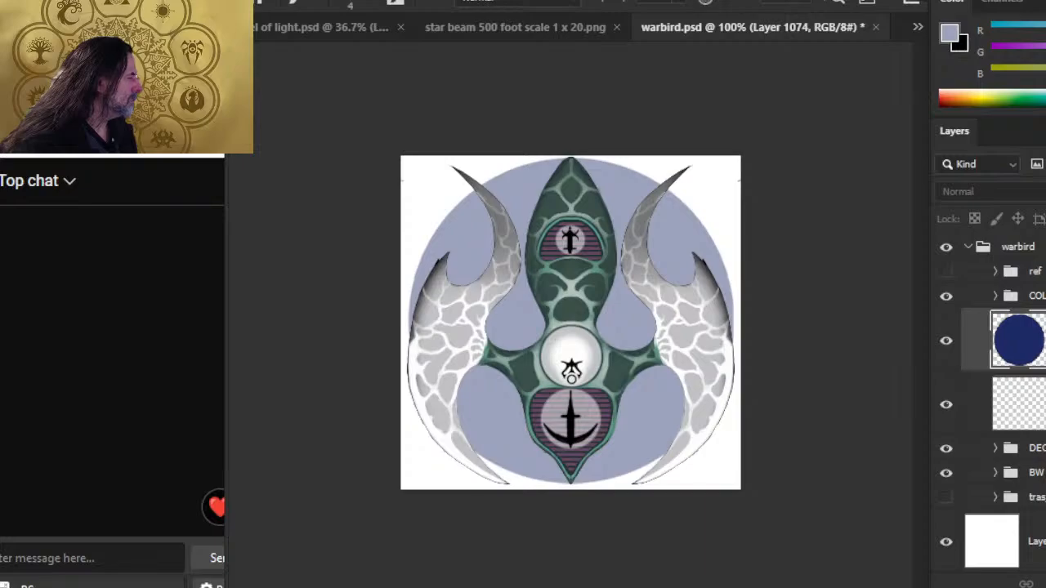
pyautogui.click(1018, 247)
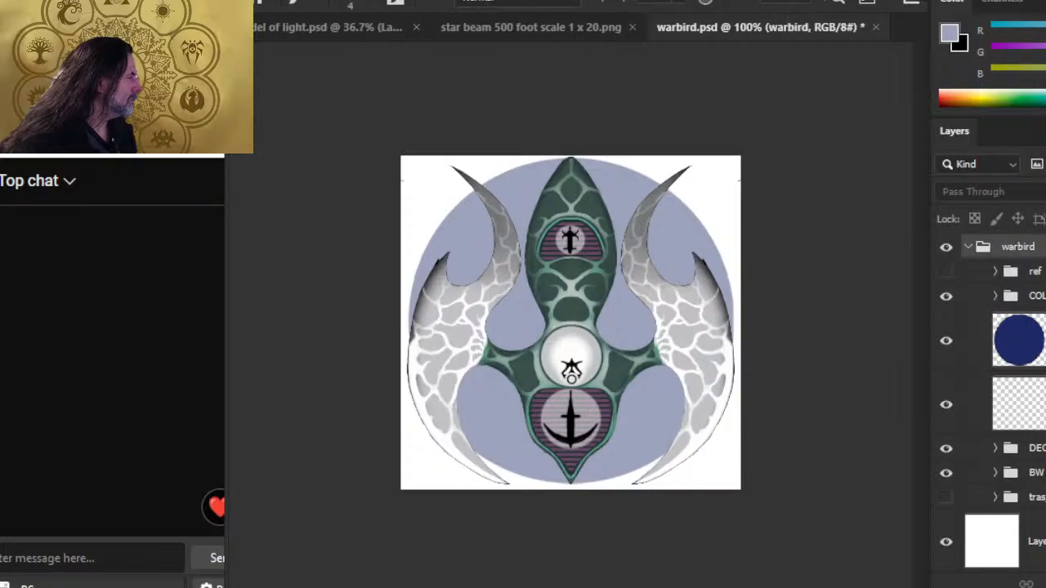
pyautogui.click(1019, 340)
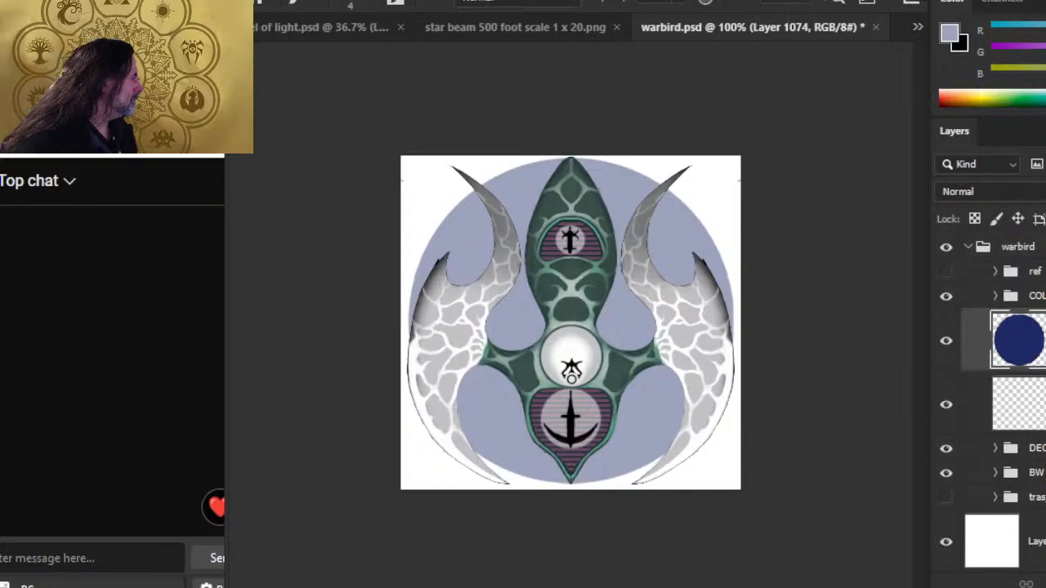
pyautogui.click(680, 227)
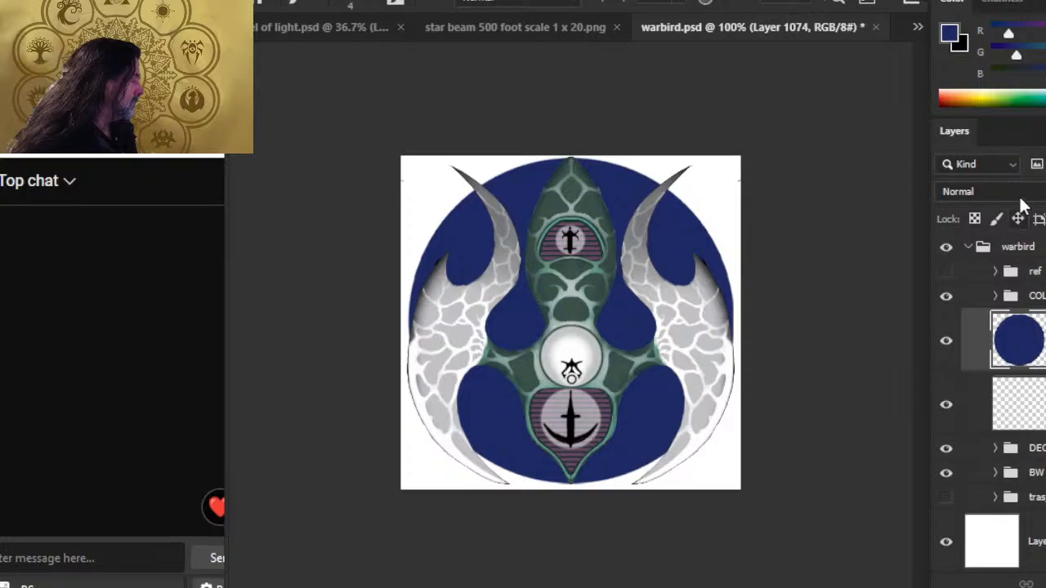
# Step: Close the warbird document without saving and hide the Space group in the citadel of light document
pyautogui.click(875, 27)
pyautogui.click(595, 235)
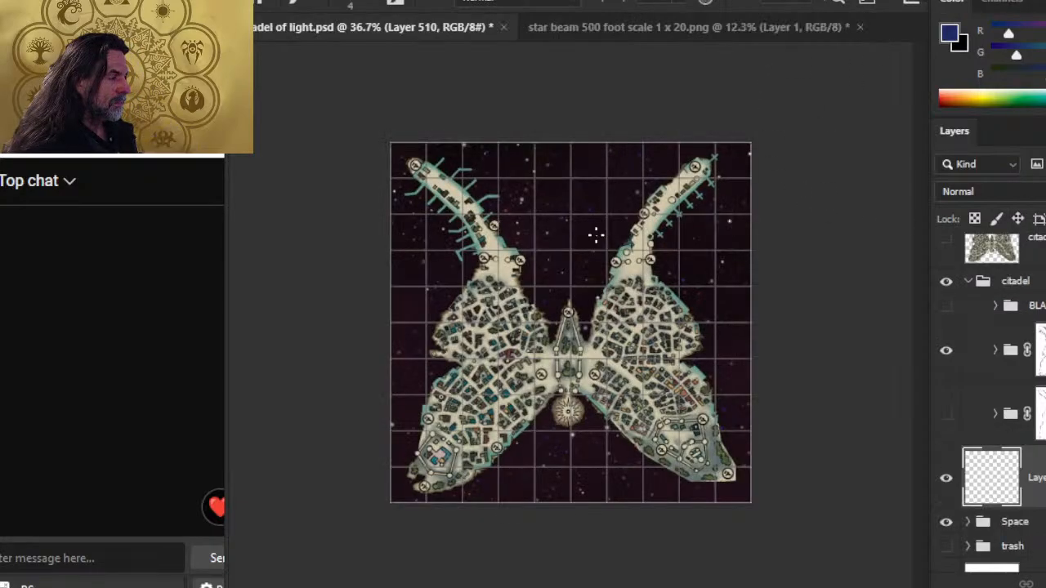
pyautogui.scroll(-1, 972, 487)
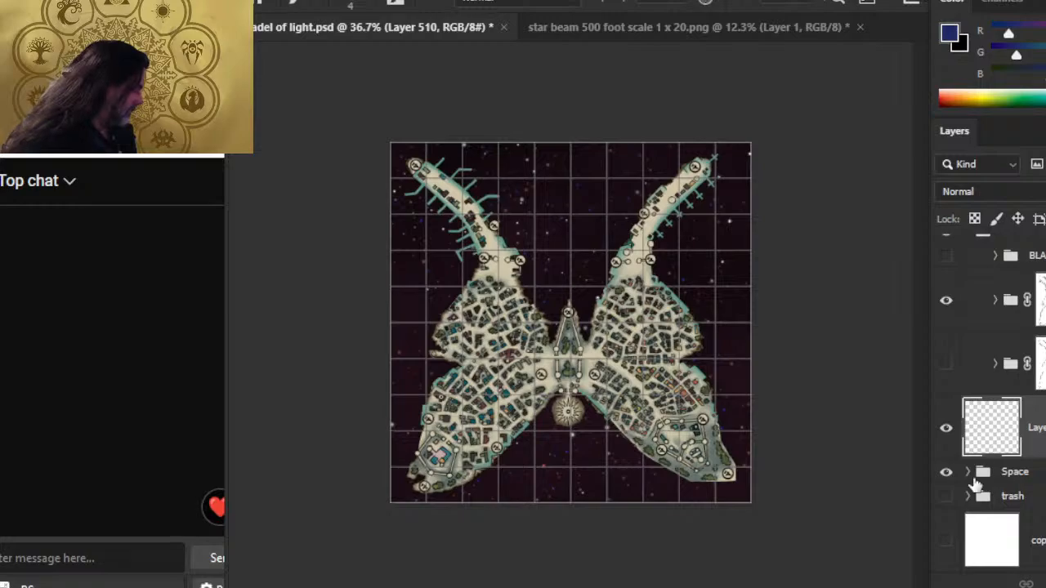
pyautogui.click(945, 472)
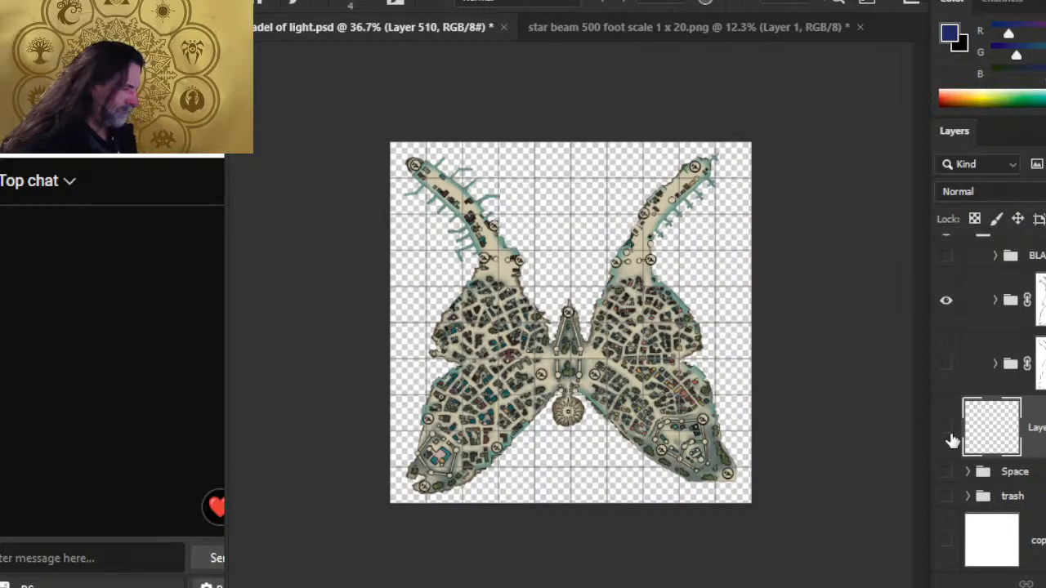
# Step: Set the round brush's size to 1000 px for the empty layer beneath the citadel
pyautogui.rightClick(500, 238)
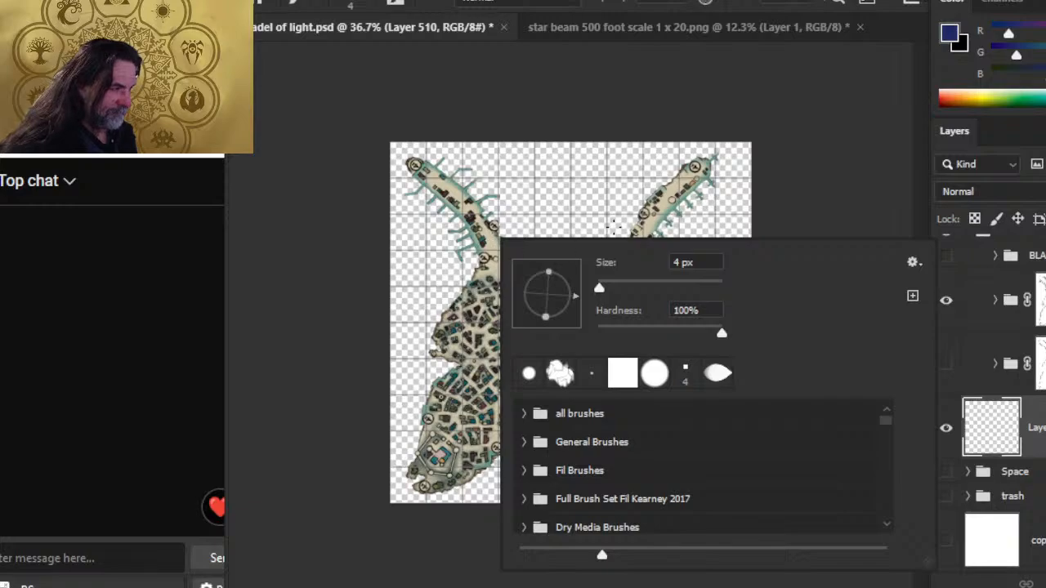
pyautogui.click(682, 262)
pyautogui.write('1000')
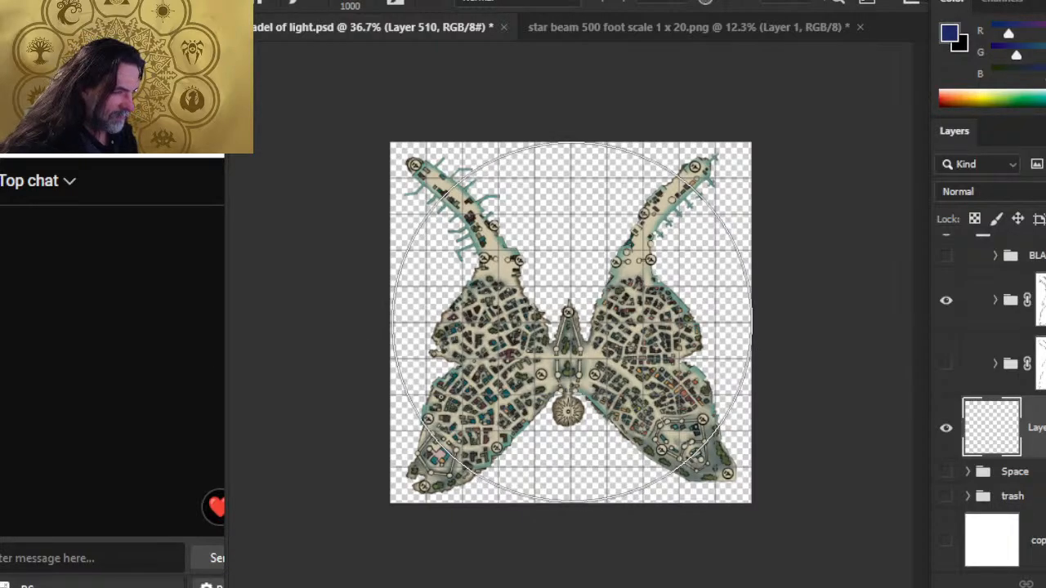
# Step: Stamp a canvas-wide dark blue circle behind the citadel at 10% layer opacity and show the Space group
pyautogui.click(570, 323)
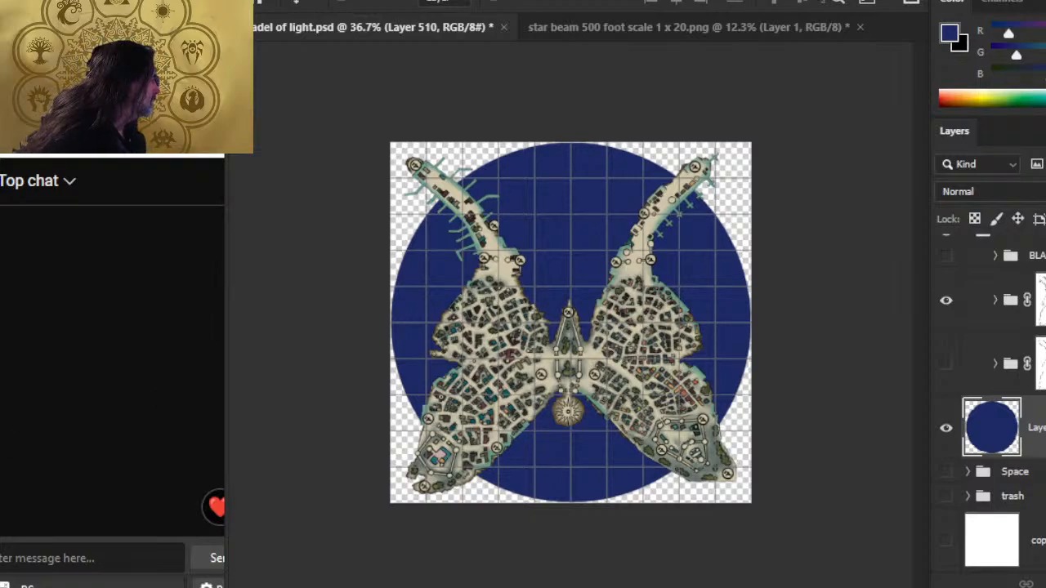
pyautogui.press('1')
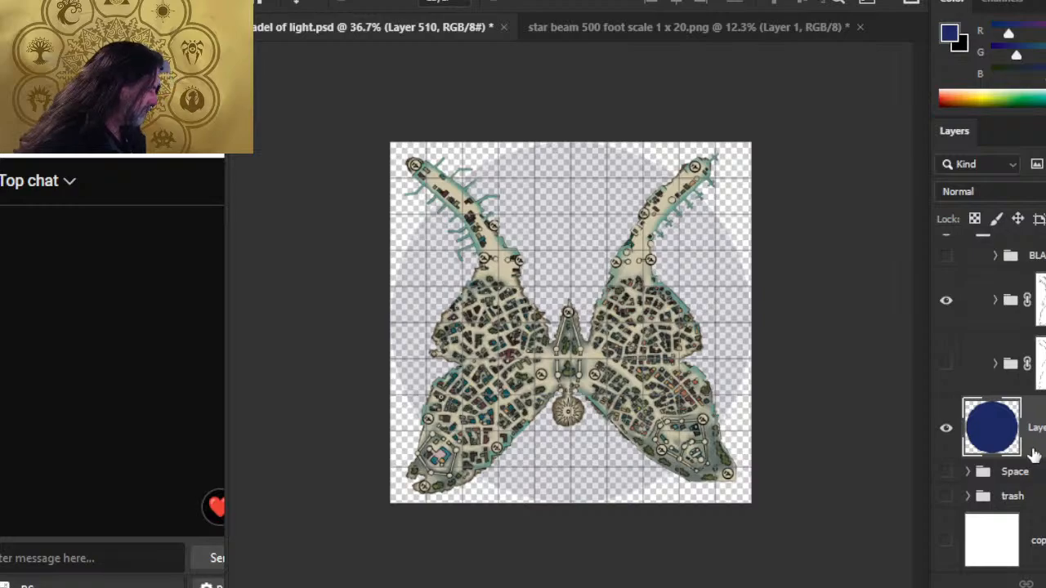
pyautogui.scroll(1, 1002, 455)
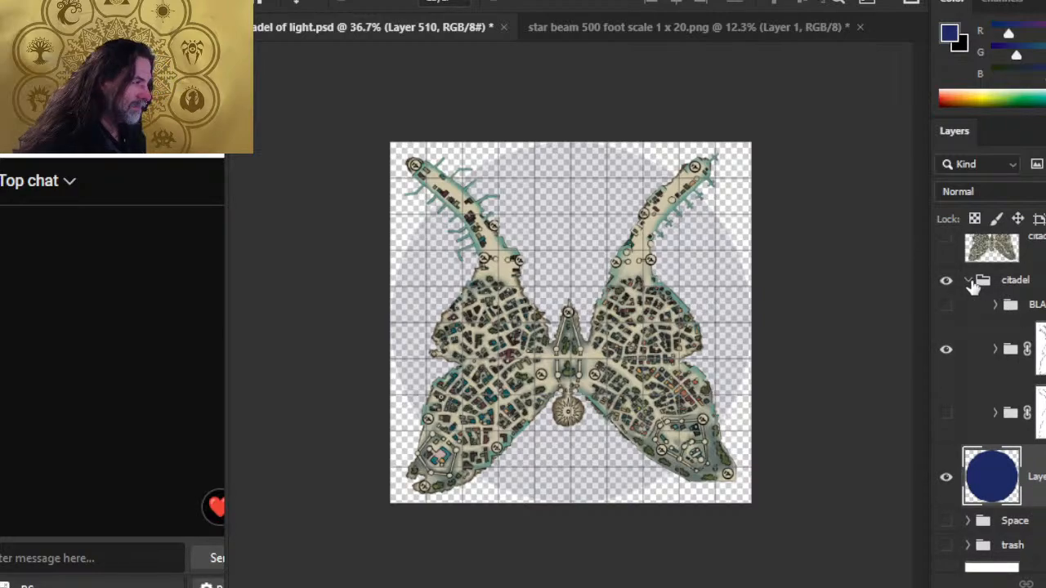
pyautogui.click(945, 524)
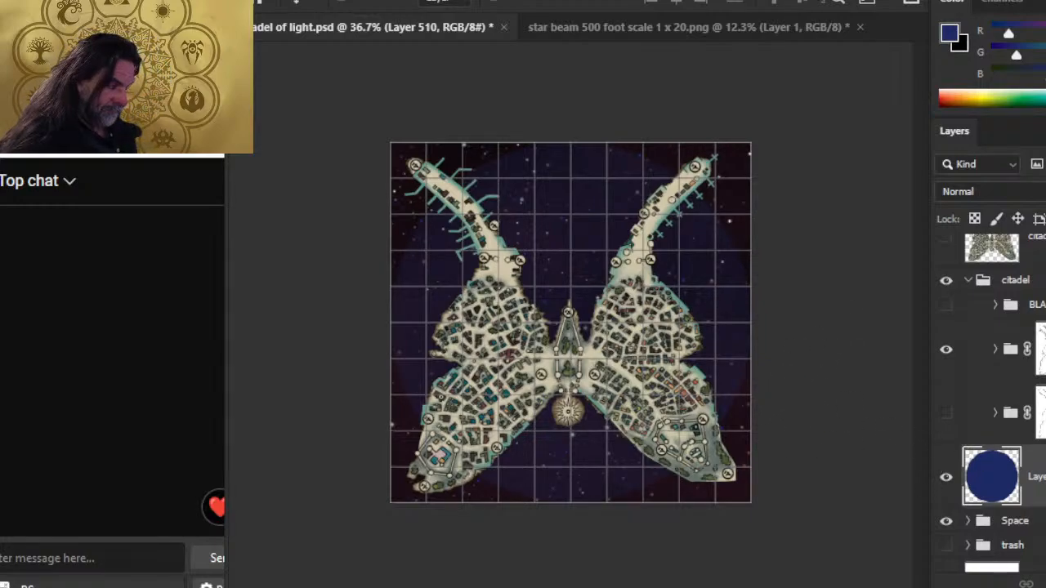
# Step: Compare the citadel's forested underside with its city topside against the space background, ending with only the topside group shown
pyautogui.click(946, 349)
pyautogui.click(944, 416)
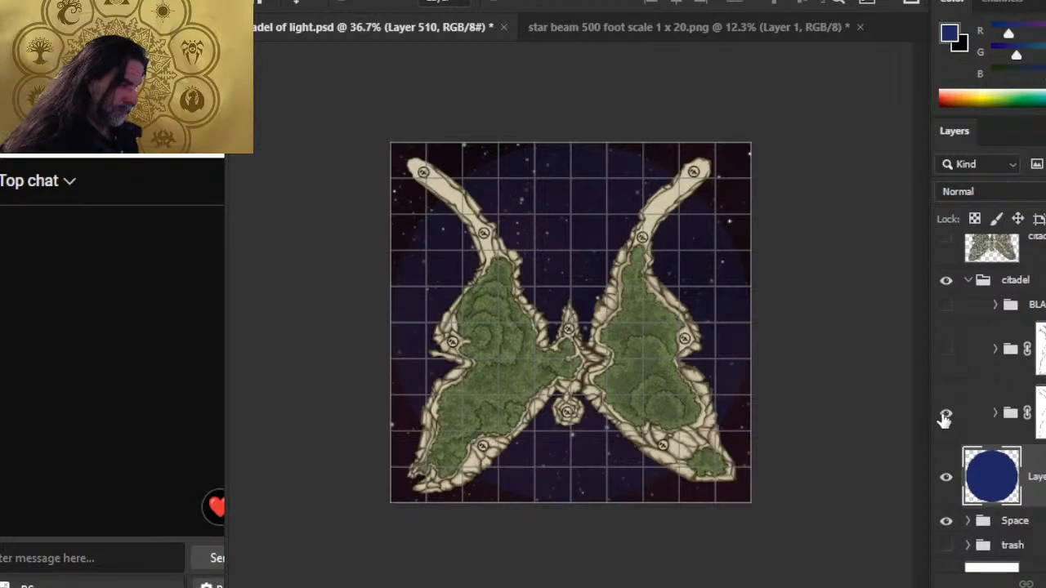
pyautogui.moveTo(563, 451); pyautogui.dragTo(580, 382)
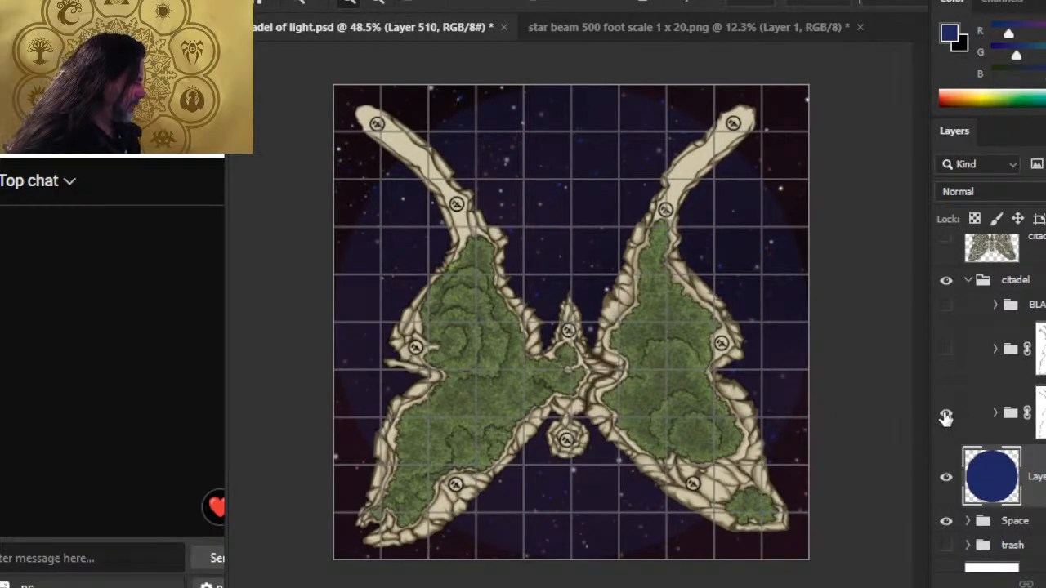
pyautogui.click(946, 351)
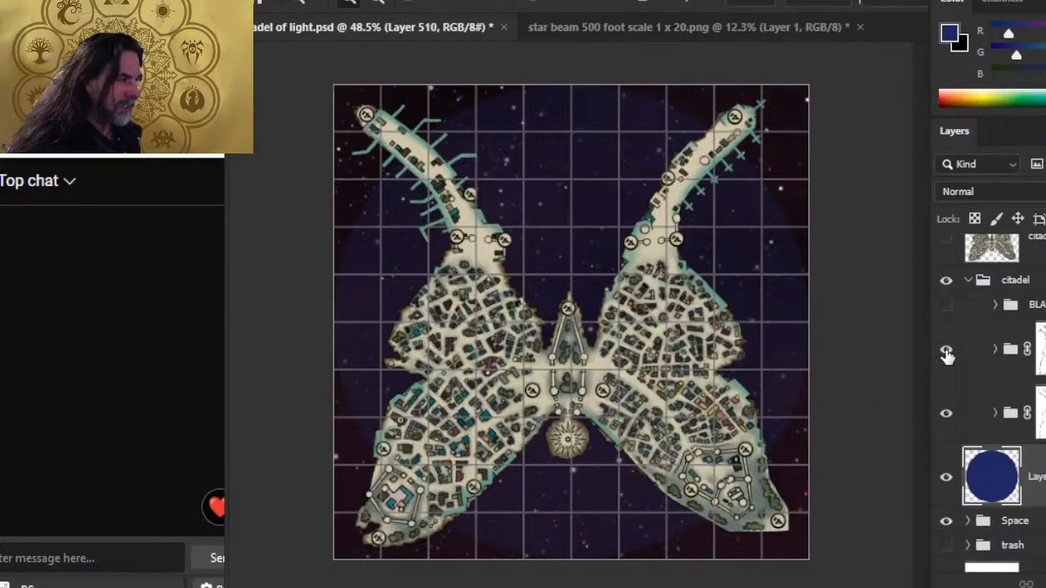
pyautogui.click(946, 414)
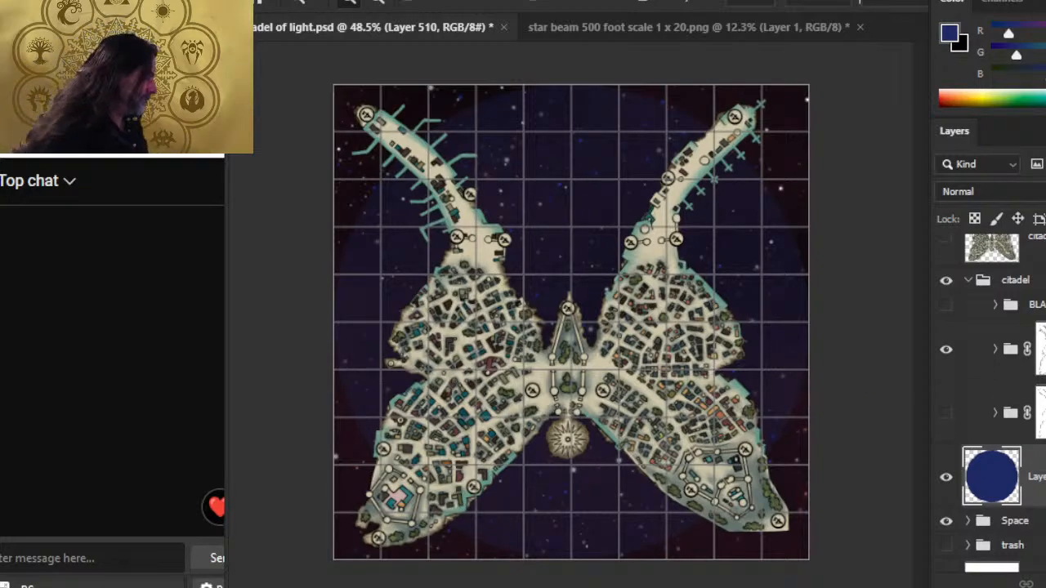
# Step: Start saving the topside map on the computer under a new name, with JPEG as the file format
pyautogui.scroll(3, 977, 338)
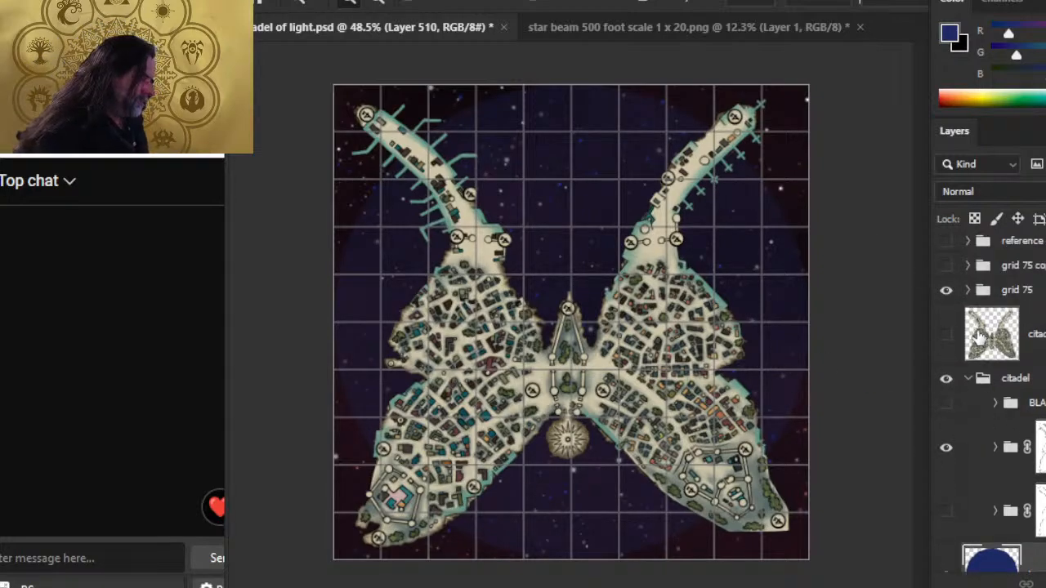
pyautogui.scroll(-1, 979, 338)
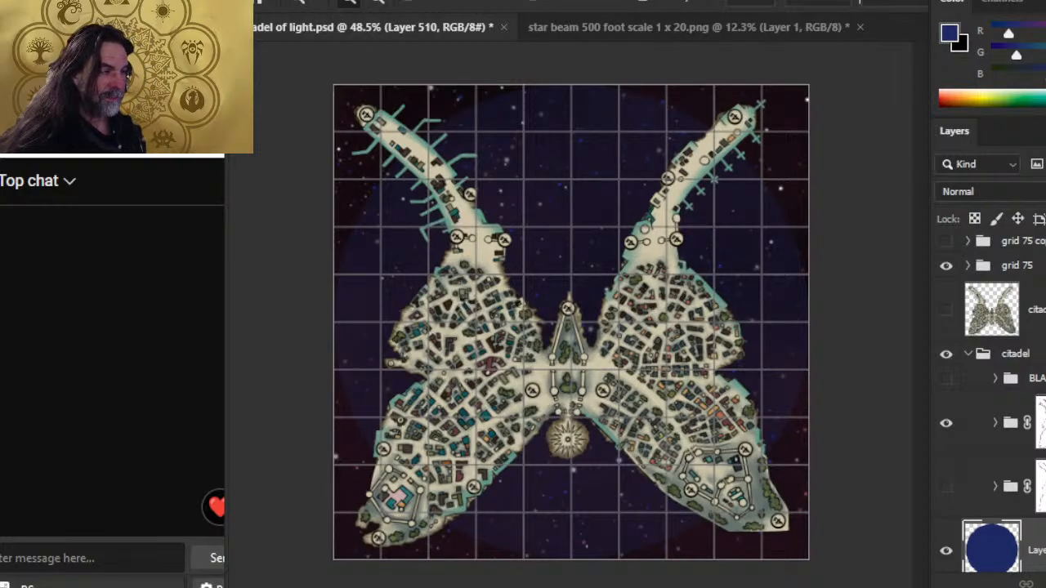
pyautogui.click(271, 1)
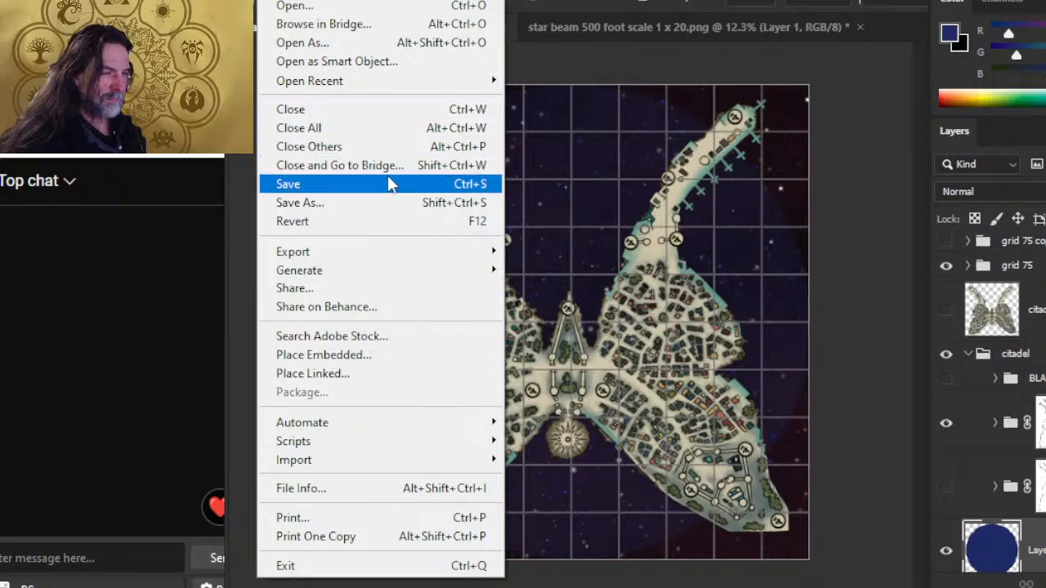
pyautogui.click(400, 202)
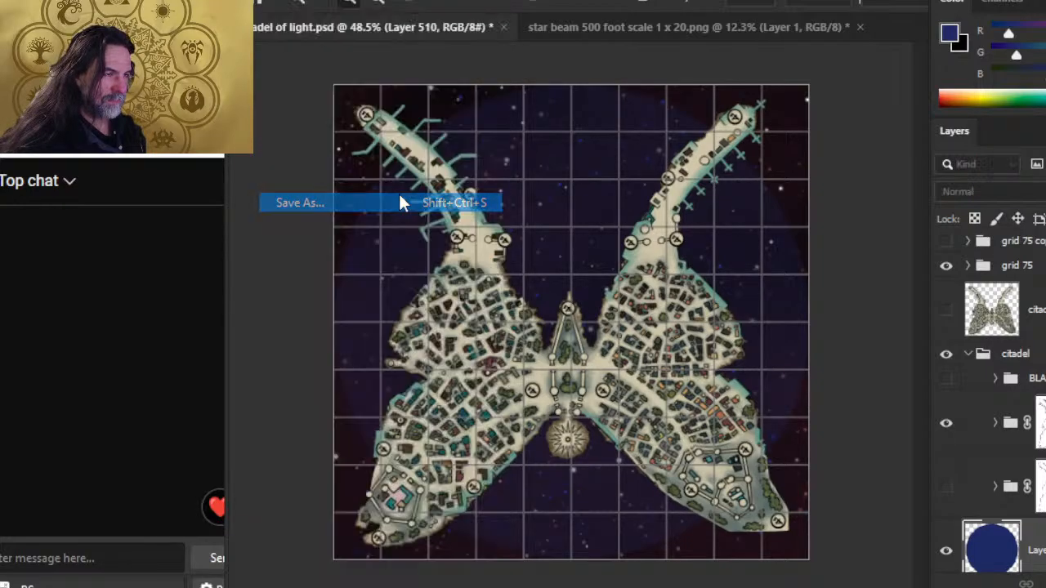
pyautogui.click(795, 469)
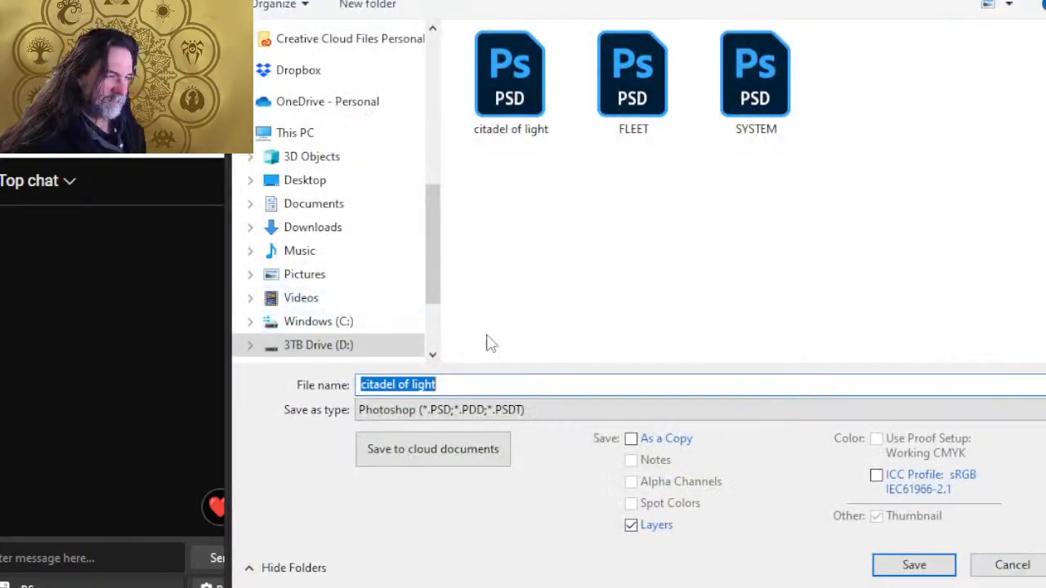
pyautogui.click(483, 409)
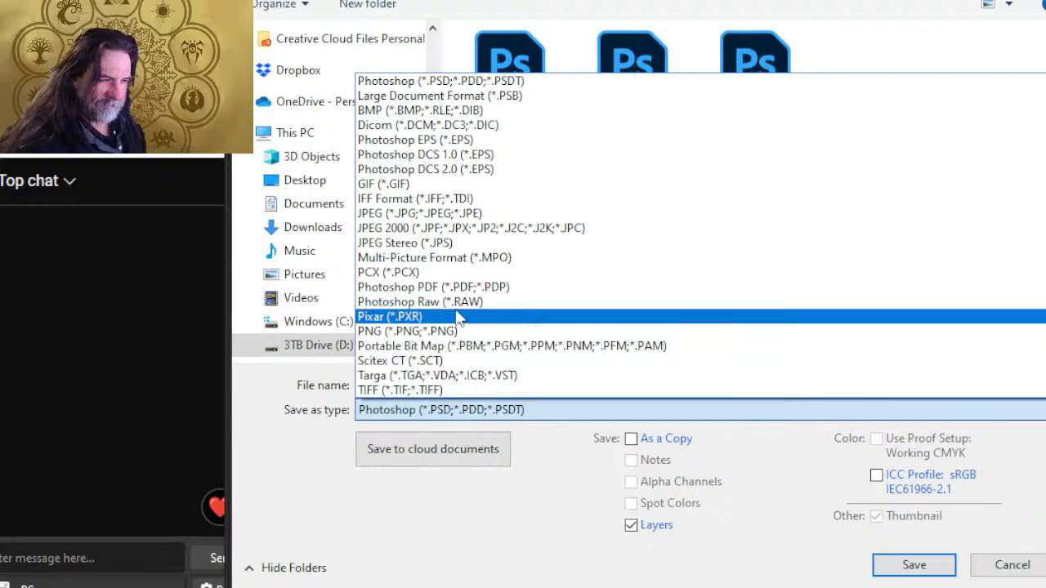
pyautogui.click(453, 214)
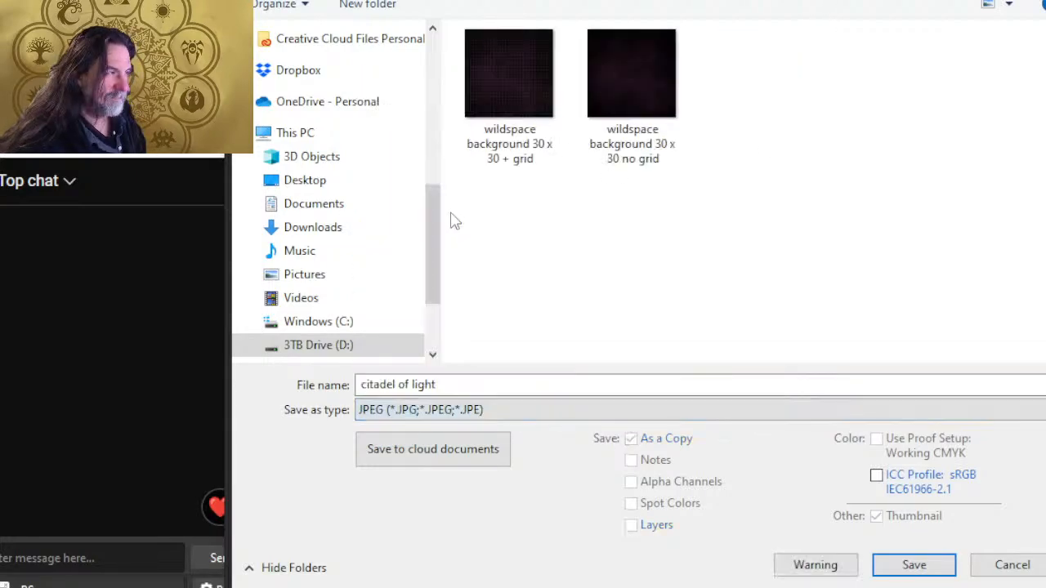
# Step: Name the JPEG file "citadel of light topside full color + grid"
pyautogui.click(507, 384)
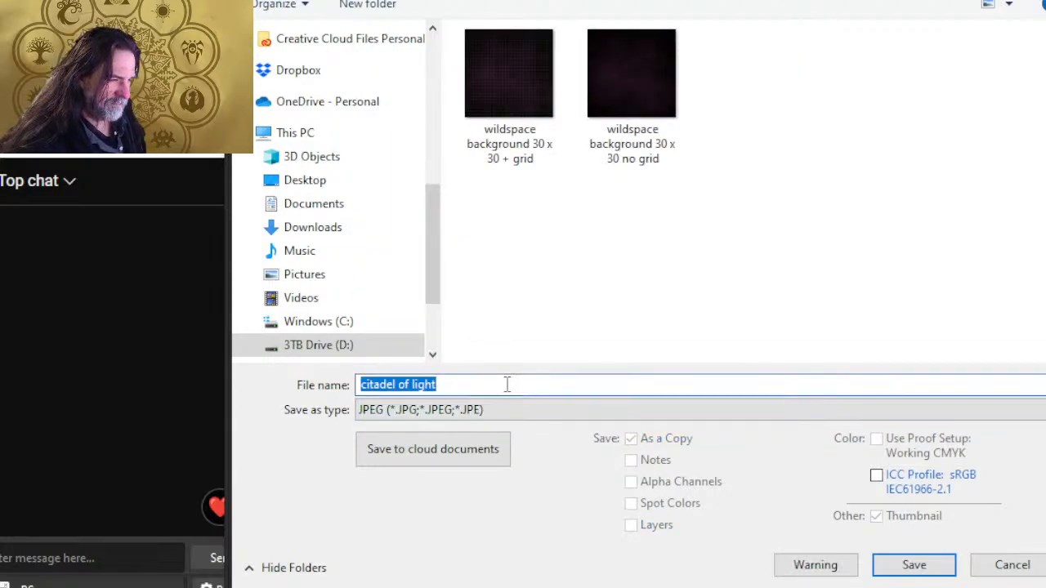
pyautogui.click(506, 384)
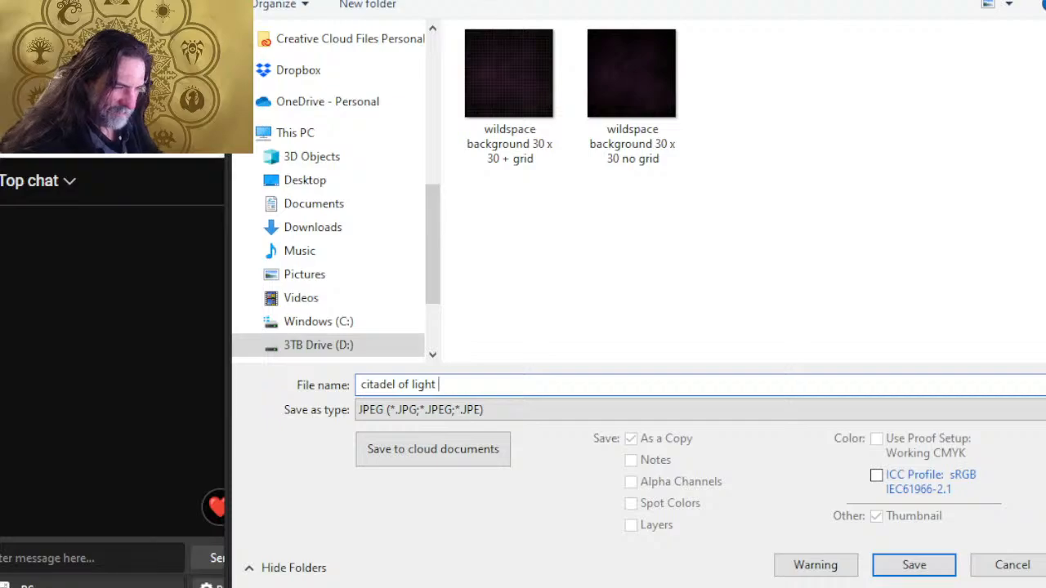
pyautogui.write('topside ')
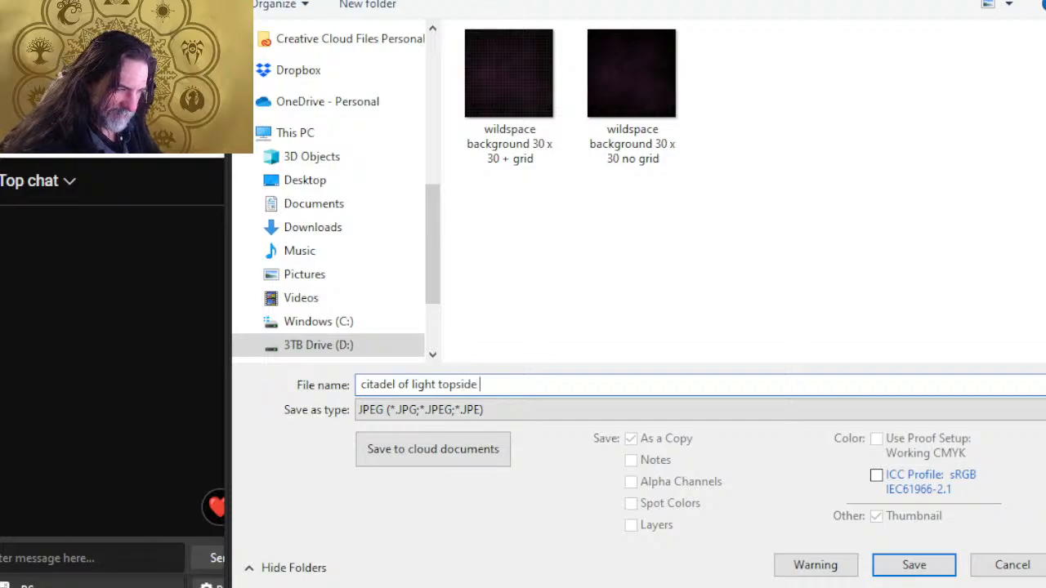
pyautogui.write('grid')
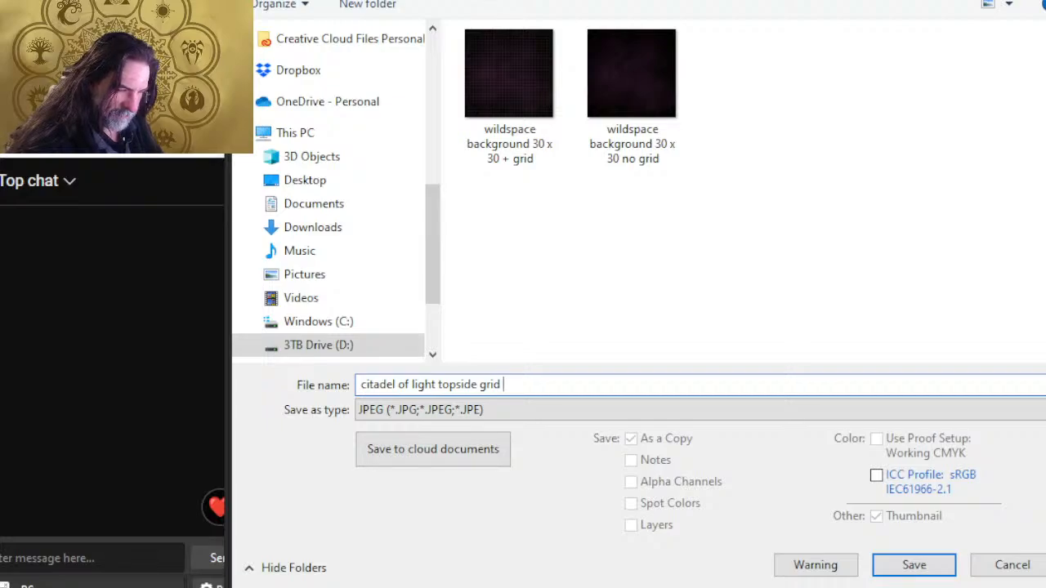
pyautogui.press('BackSpace')
pyautogui.press('BackSpace')
pyautogui.press('BackSpace')
pyautogui.press('BackSpace')
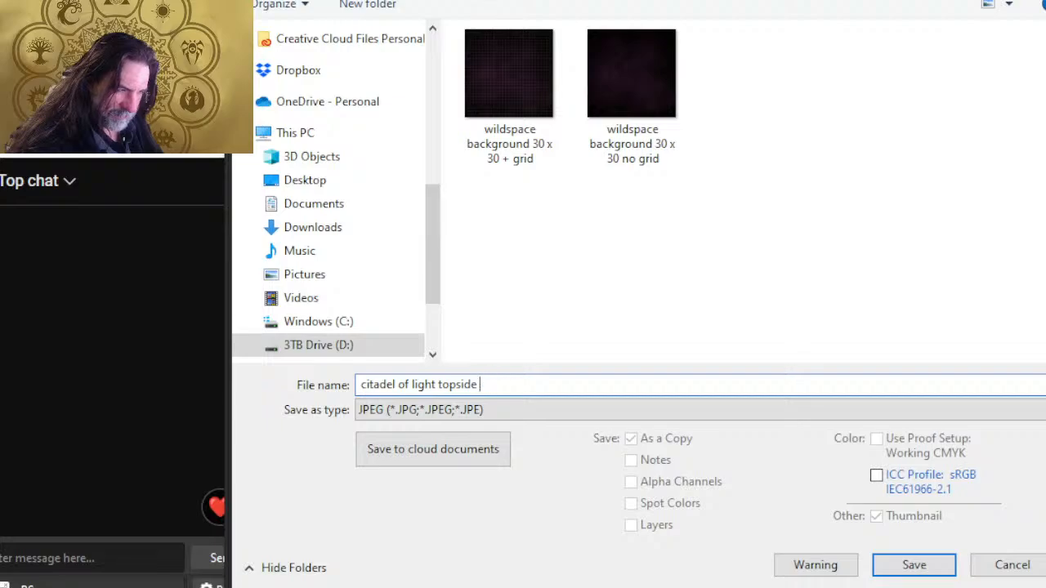
pyautogui.write('full color')
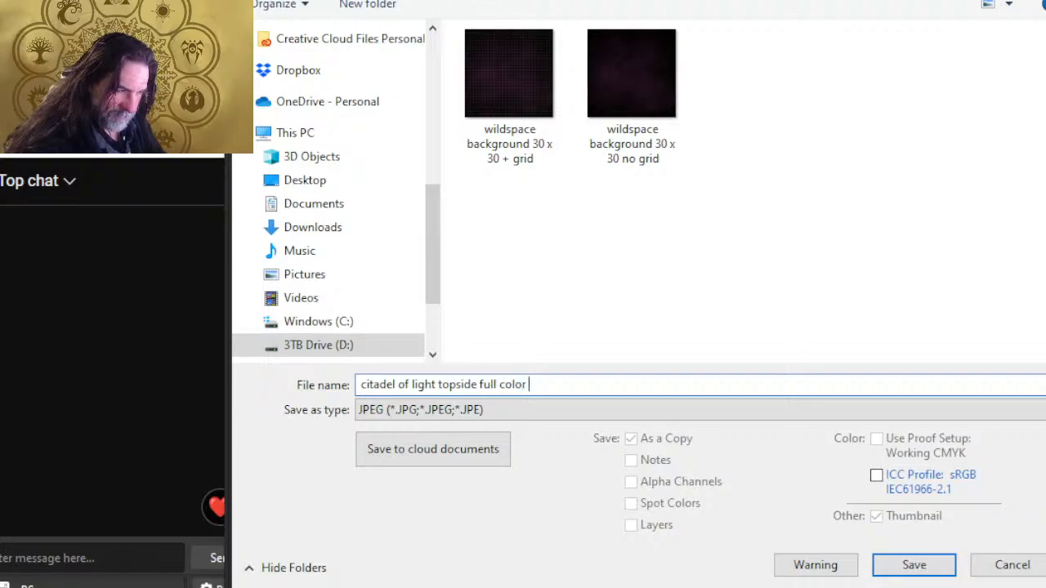
pyautogui.write(' + gri')
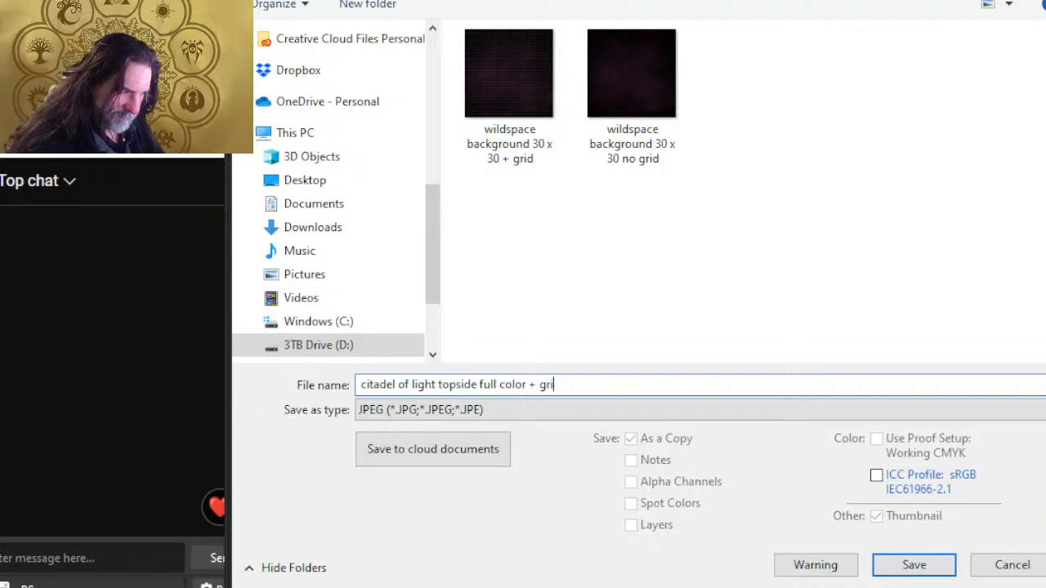
pyautogui.write('d')
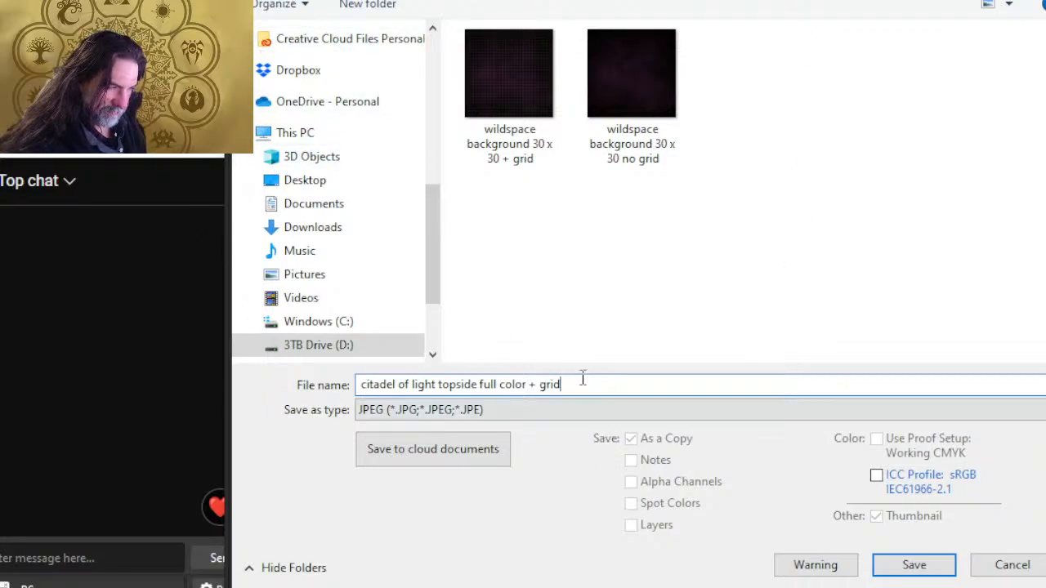
# Step: Copy the full file name for reuse and save the topside JPEG, accepting the offered JPEG options
pyautogui.hotkey('ctrl', 'a')
pyautogui.hotkey('ctrl', 'c')
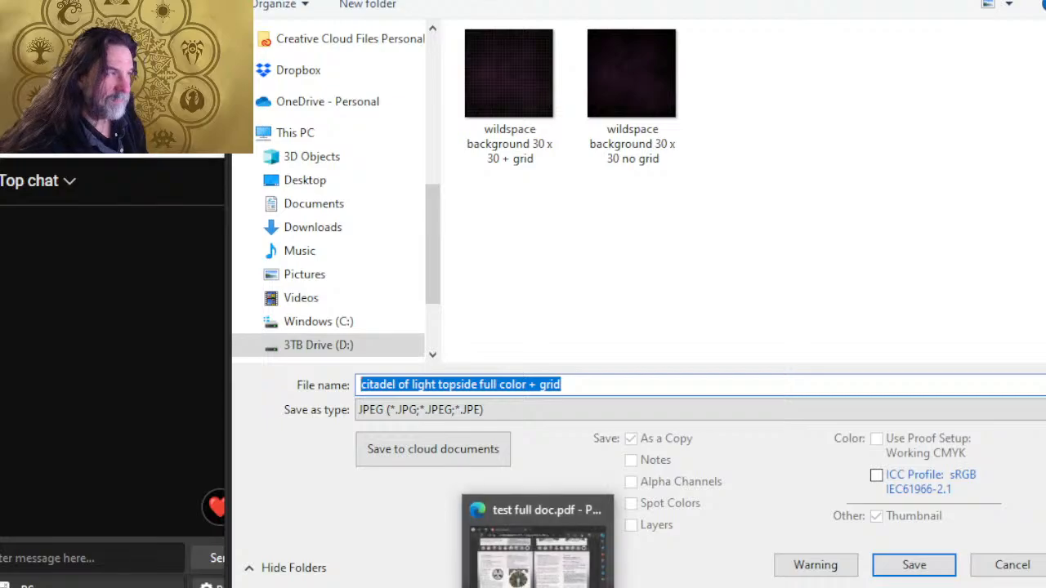
pyautogui.press('Return')
pyautogui.press('Return')
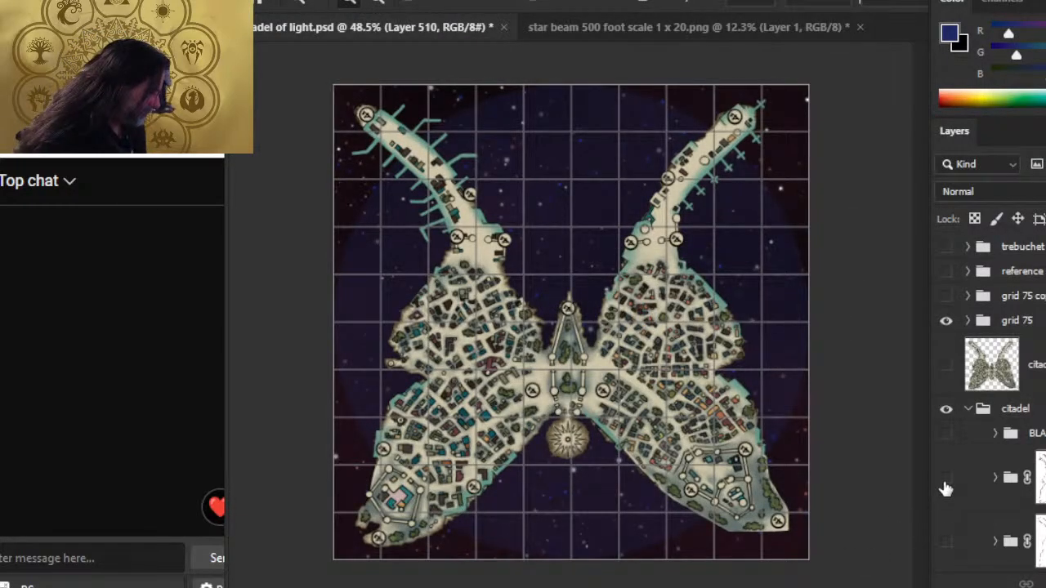
# Step: Hide the topside city group and show the forested underside group inside the citadel group
pyautogui.click(945, 479)
pyautogui.click(946, 541)
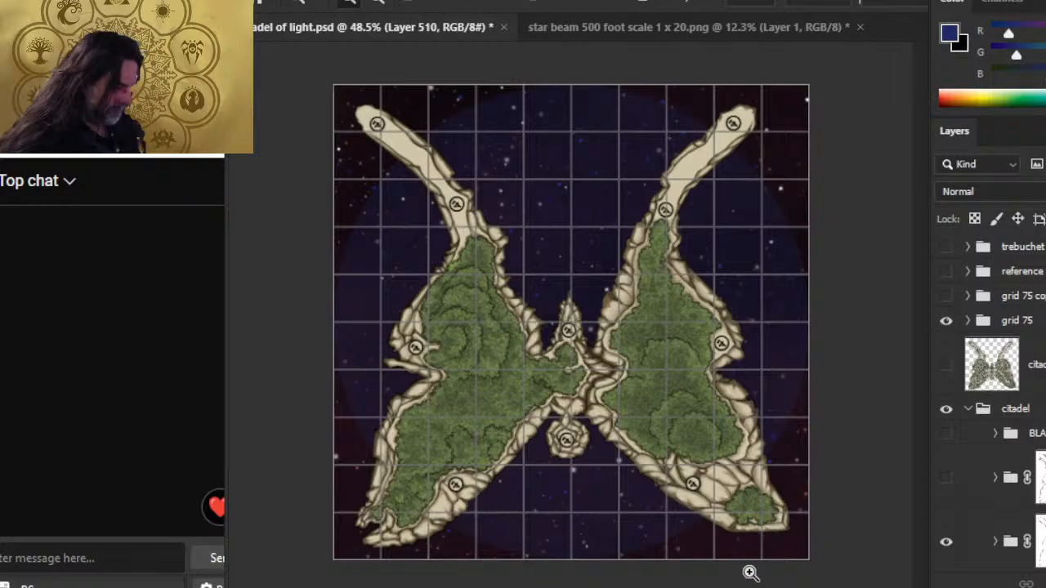
pyautogui.scroll(-3, 990, 400)
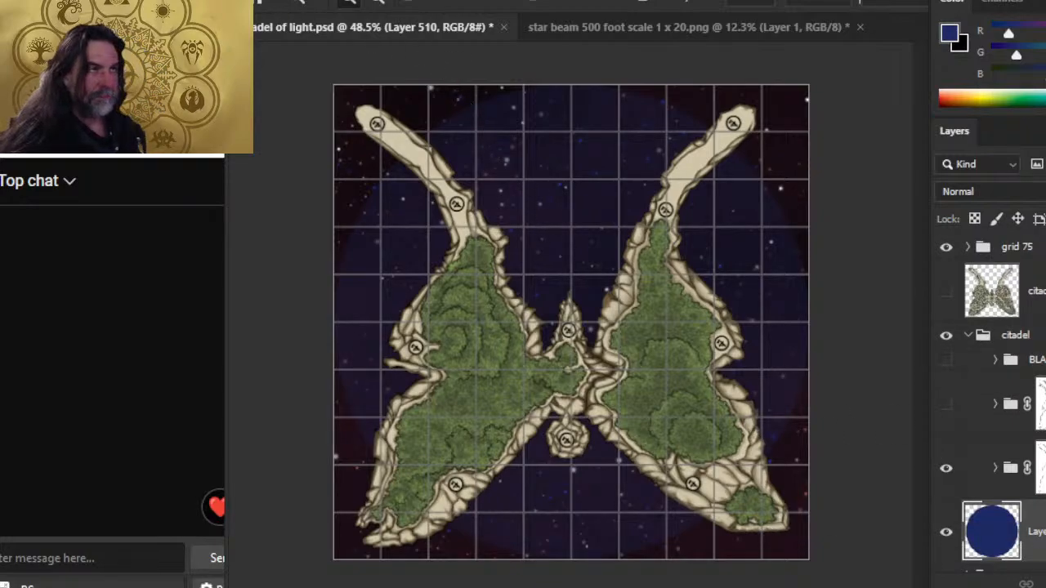
# Step: Start saving the underside map on the computer as a JPEG copy
pyautogui.click(278, 0)
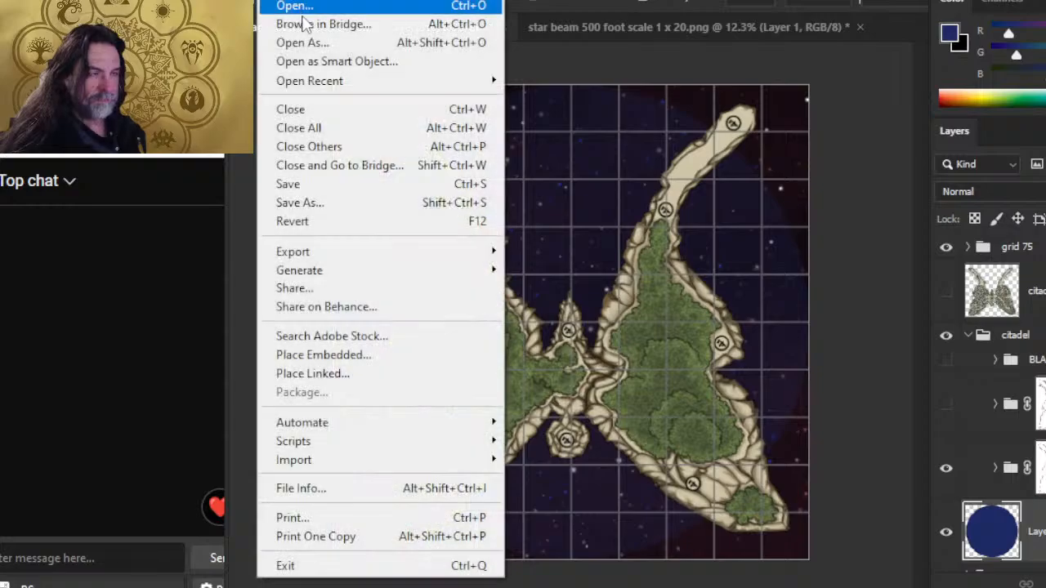
pyautogui.click(387, 214)
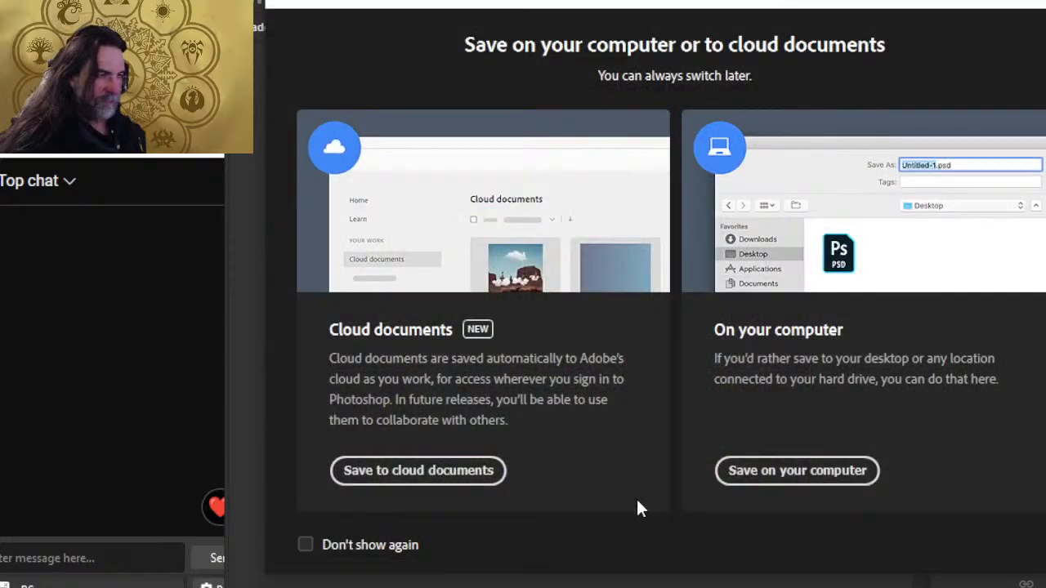
pyautogui.click(747, 478)
pyautogui.click(506, 412)
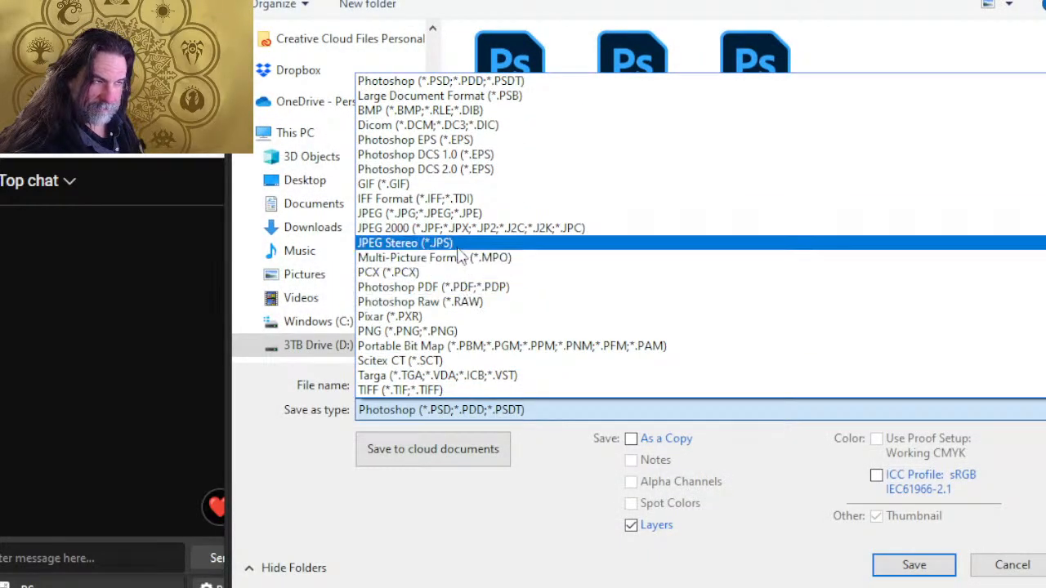
pyautogui.click(456, 216)
# Step: Reuse the copied name as "citadel of light underside full color + grid" and save the JPEG at quality 12, Maximum
pyautogui.doubleClick(493, 383)
pyautogui.hotkey('ctrl', 'v')
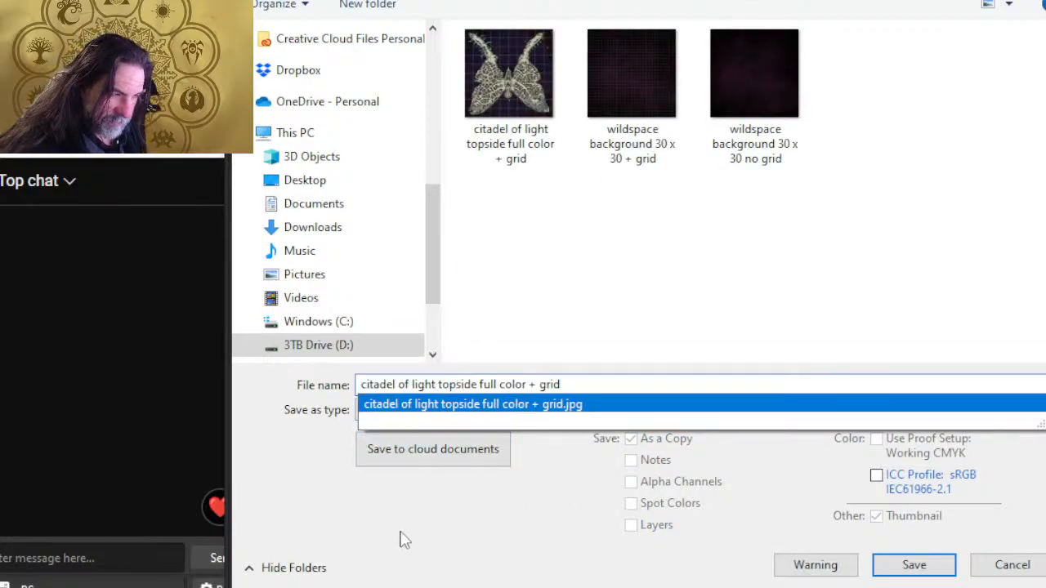
pyautogui.press('Delete')
pyautogui.press('Delete')
pyautogui.press('Delete')
pyautogui.write('i')
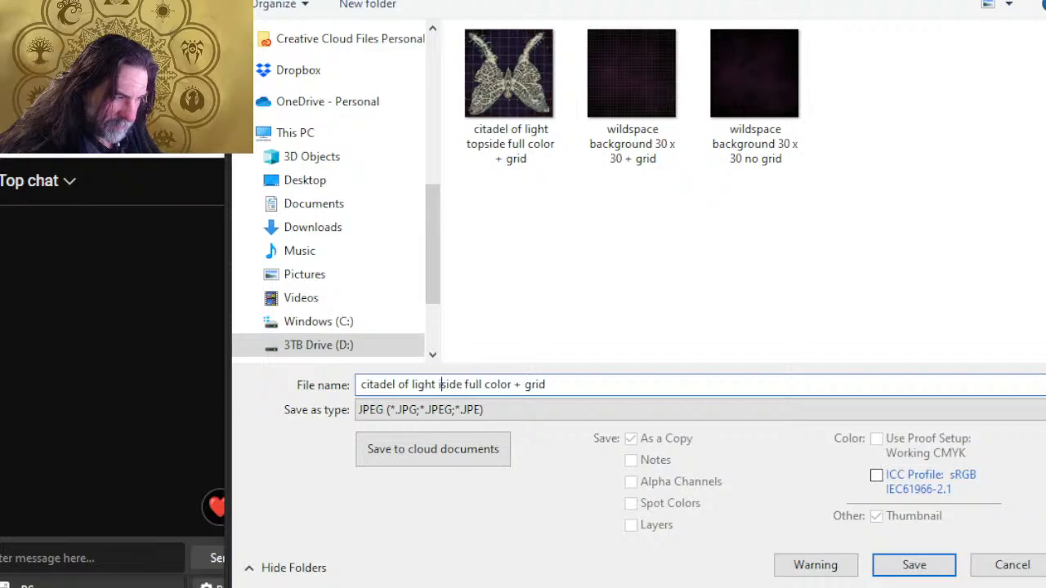
pyautogui.press('BackSpace')
pyautogui.write('under')
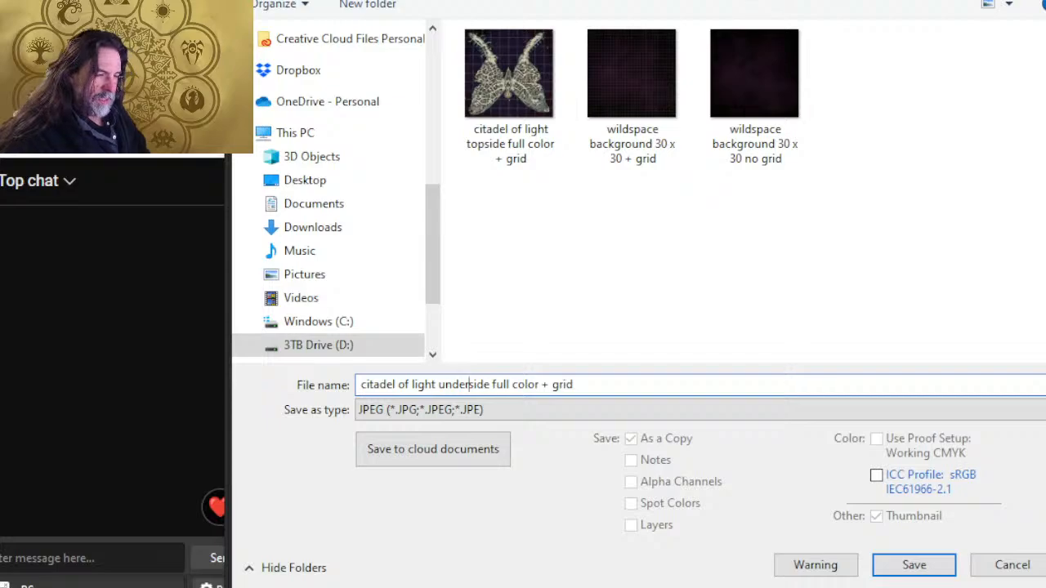
pyautogui.press('Return')
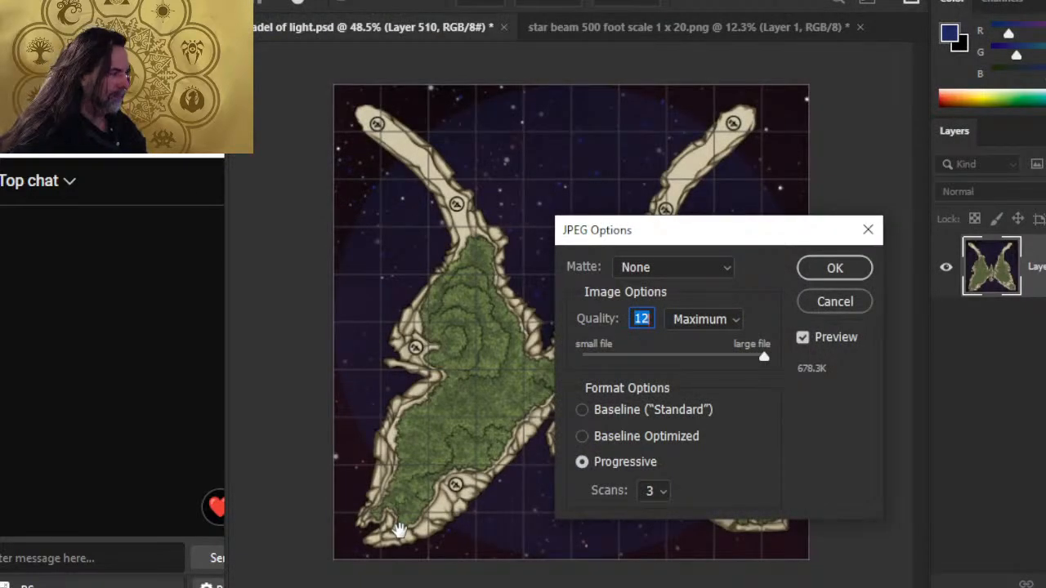
pyautogui.press('Return')
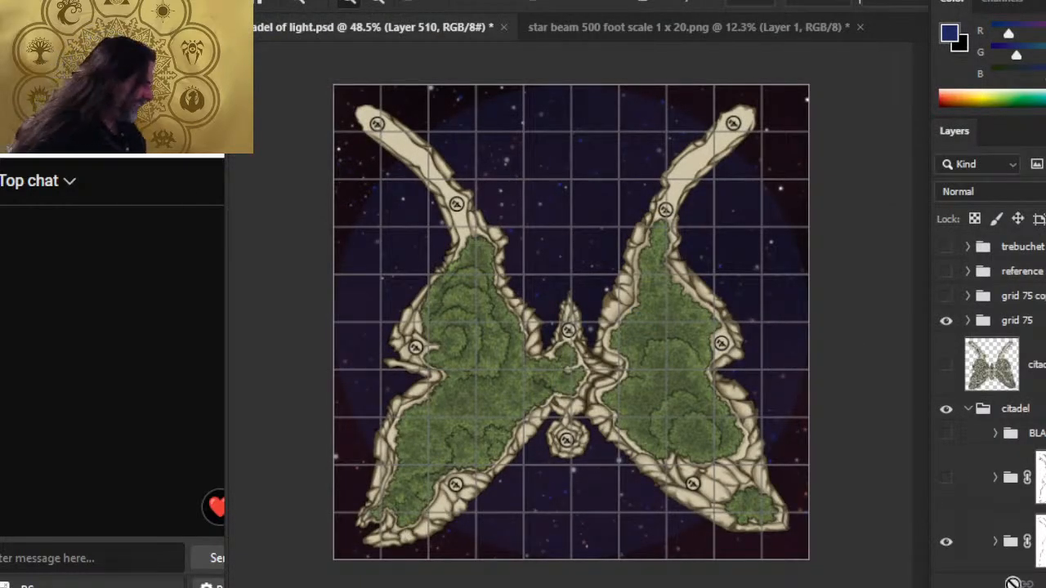
# Step: Show the topside city group inside the citadel group and hide the grid 75 group
pyautogui.scroll(-2, 1013, 572)
pyautogui.scroll(-5, 988, 409)
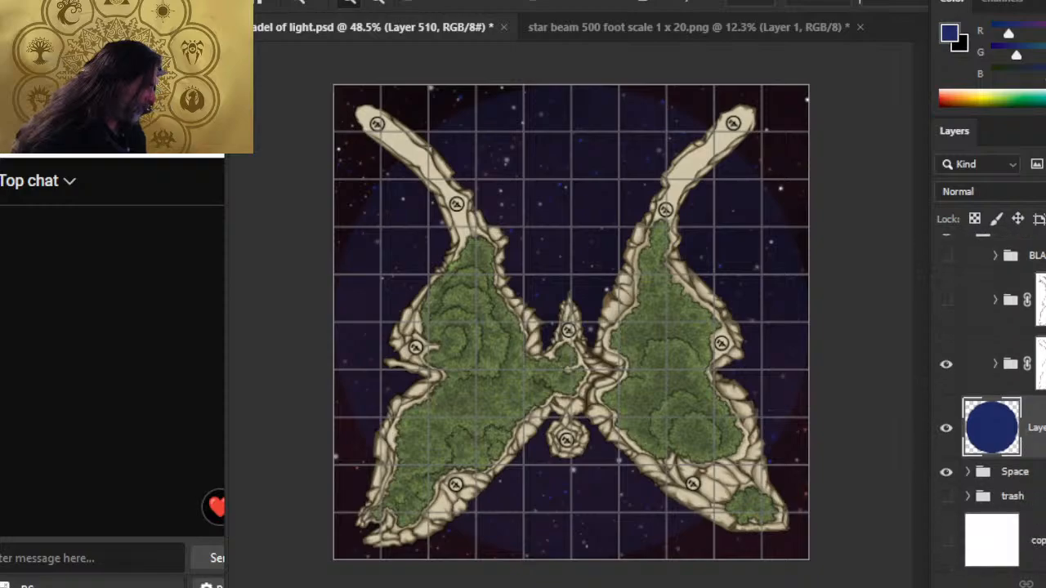
pyautogui.click(946, 299)
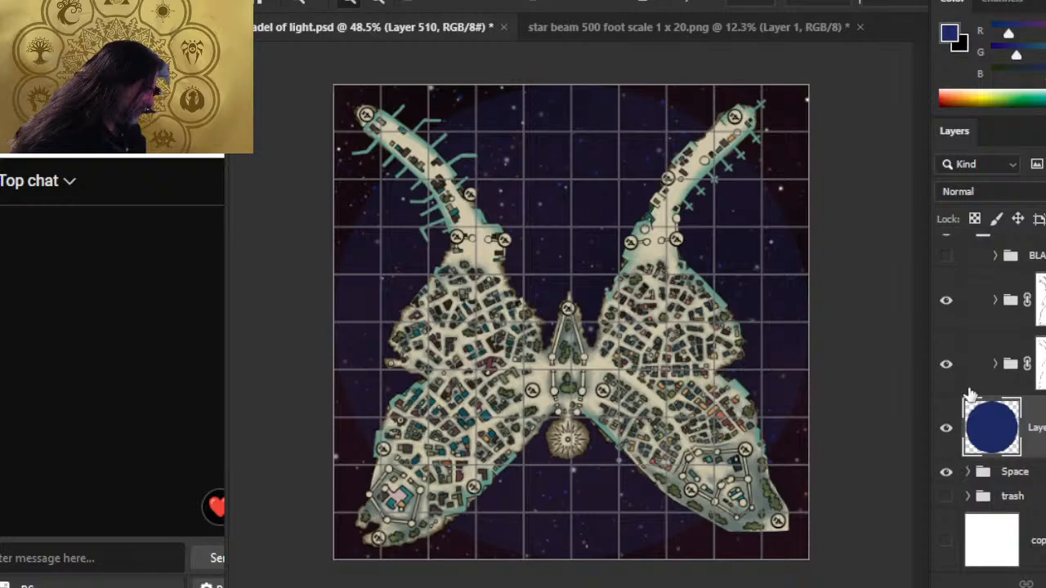
pyautogui.scroll(4, 970, 394)
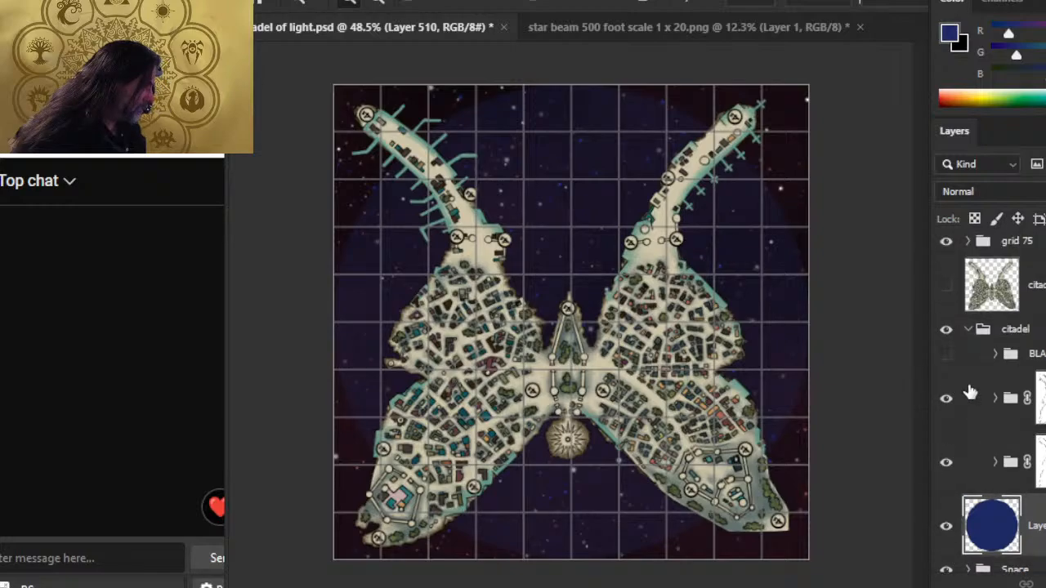
pyautogui.scroll(3, 957, 339)
pyautogui.click(945, 314)
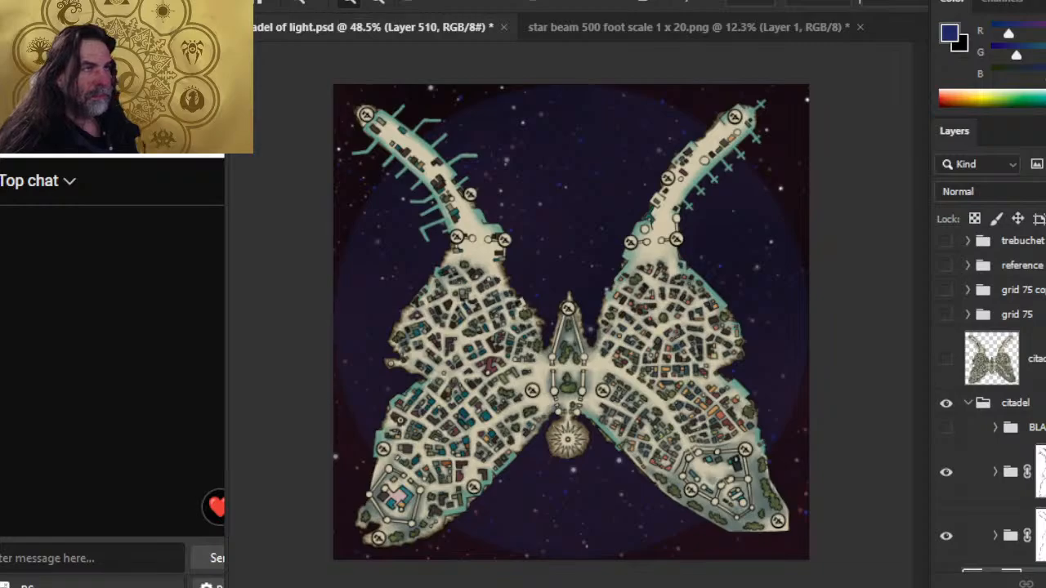
# Step: Start saving the gridless topside map on the computer as a JPEG copy
pyautogui.click(269, 2)
pyautogui.click(362, 205)
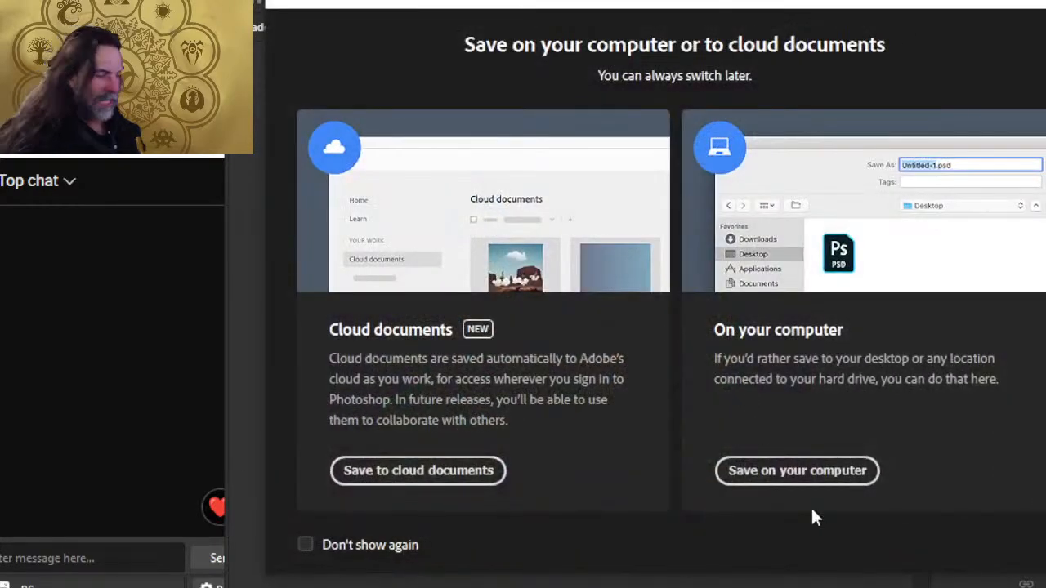
pyautogui.click(818, 484)
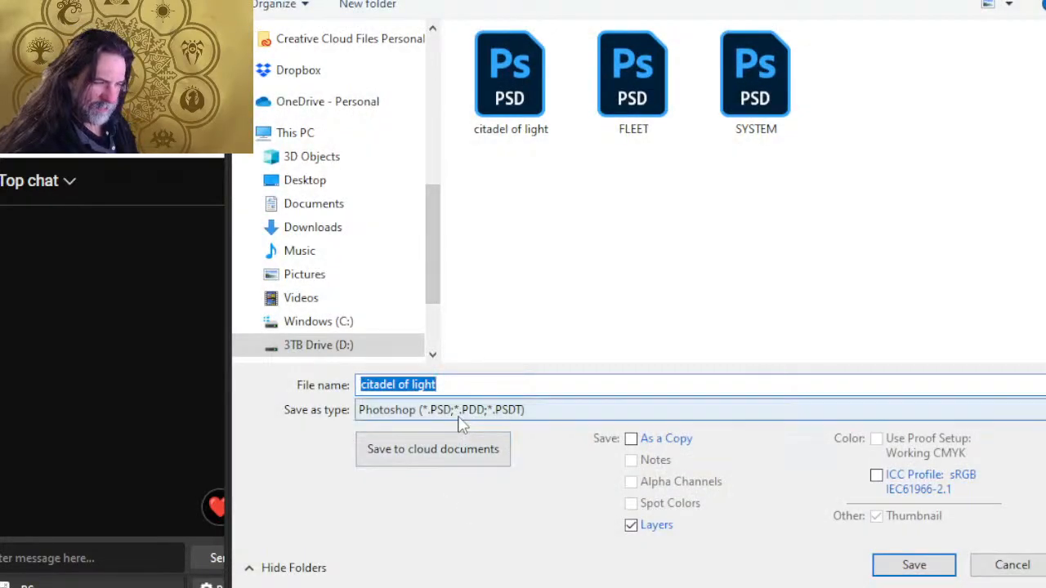
pyautogui.click(465, 410)
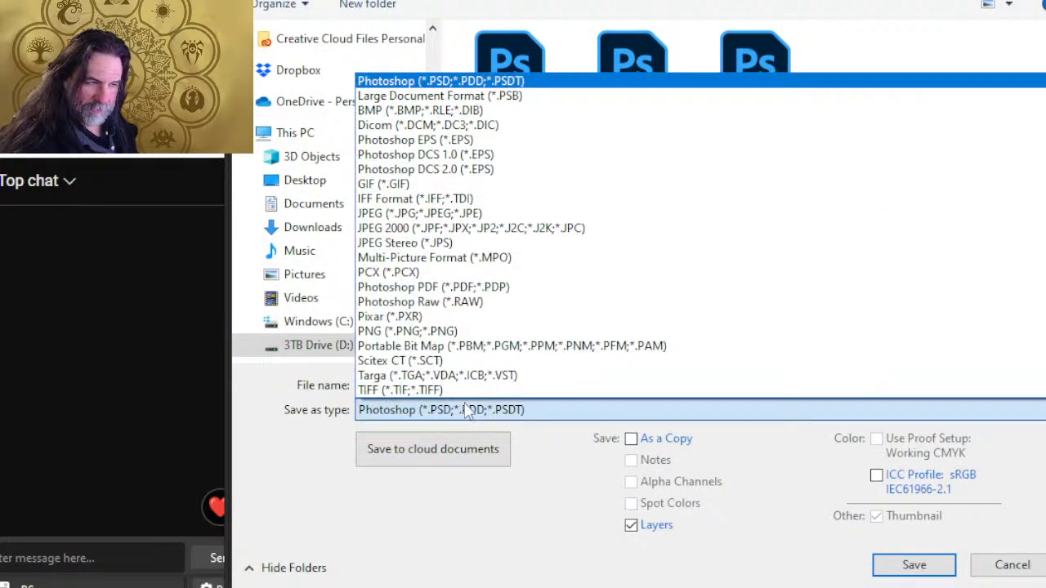
pyautogui.click(449, 214)
pyautogui.click(518, 383)
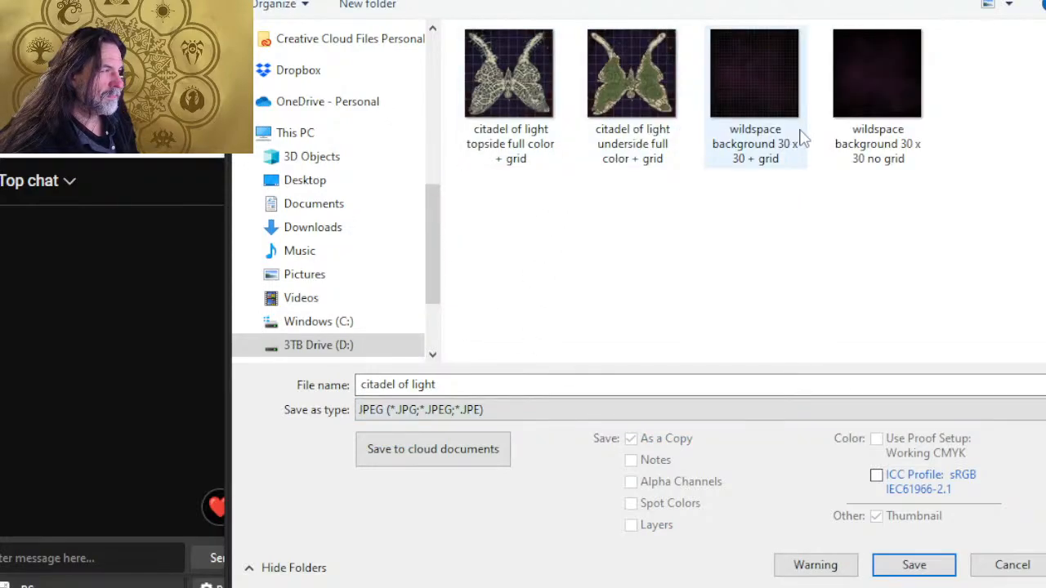
# Step: Reuse the existing topside file name as "citadel of light topside full color - no grid" and save the JPEG at quality 12, Maximum
pyautogui.click(511, 159)
pyautogui.click(549, 383)
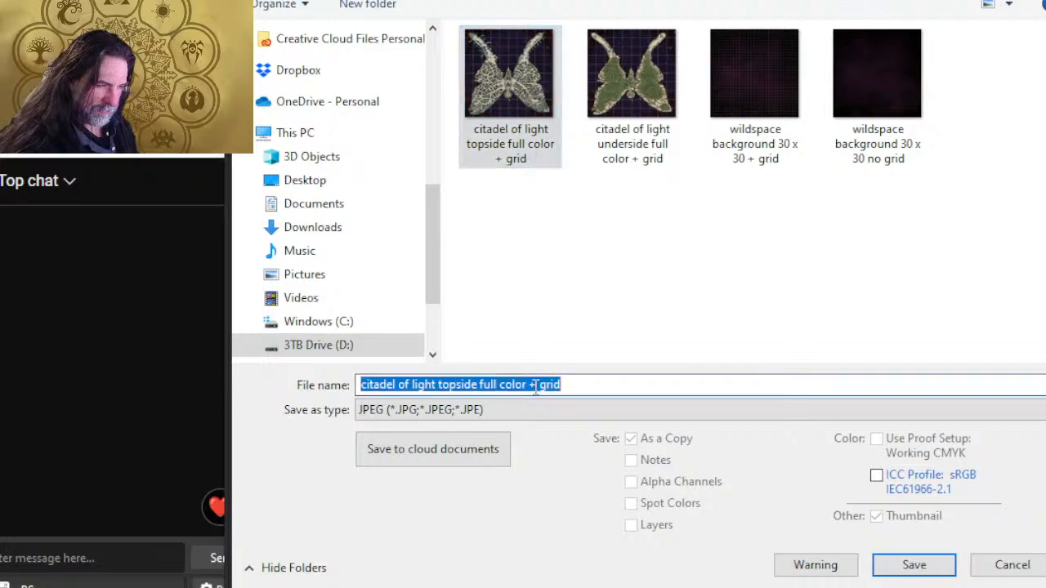
pyautogui.press('Right')
pyautogui.press('Left')
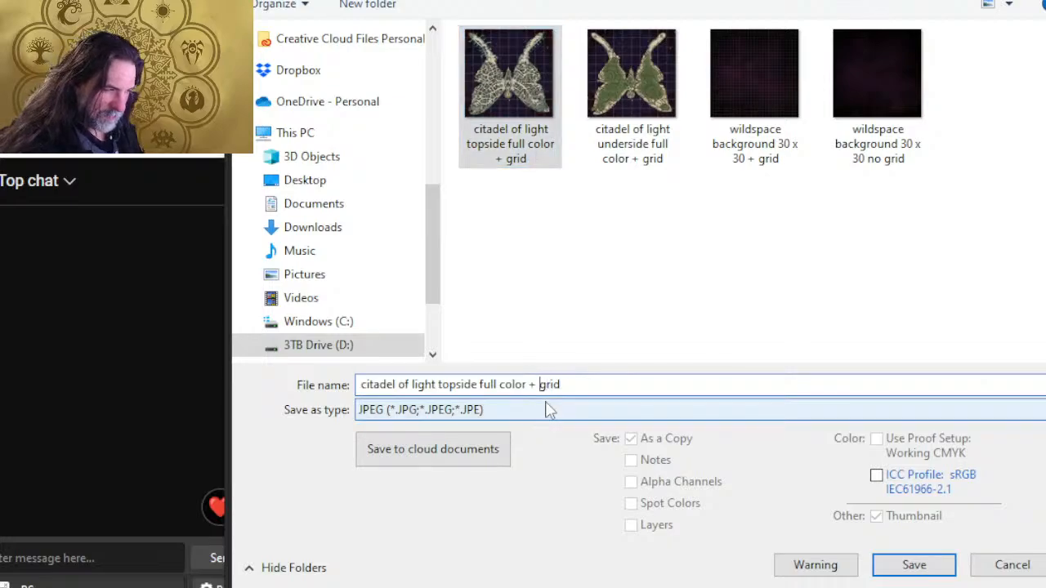
pyautogui.press('Left')
pyautogui.press('BackSpace')
pyautogui.write('- no')
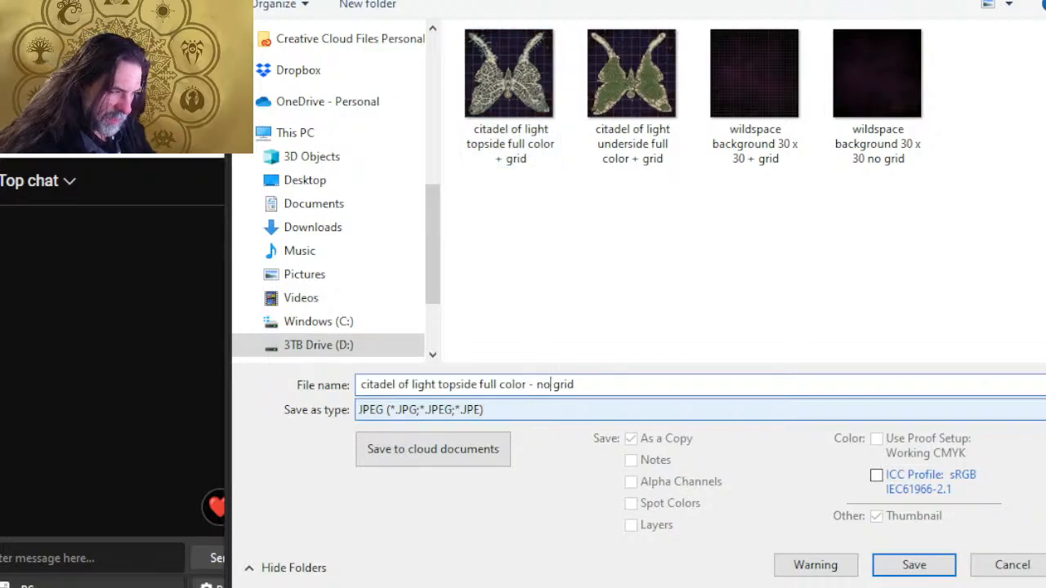
pyautogui.press('Return')
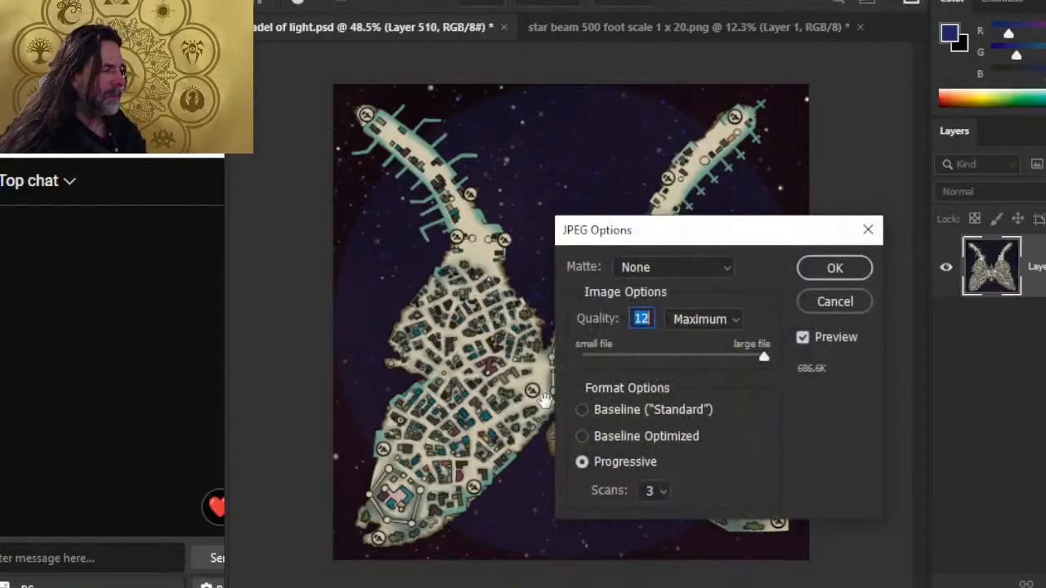
pyautogui.press('Return')
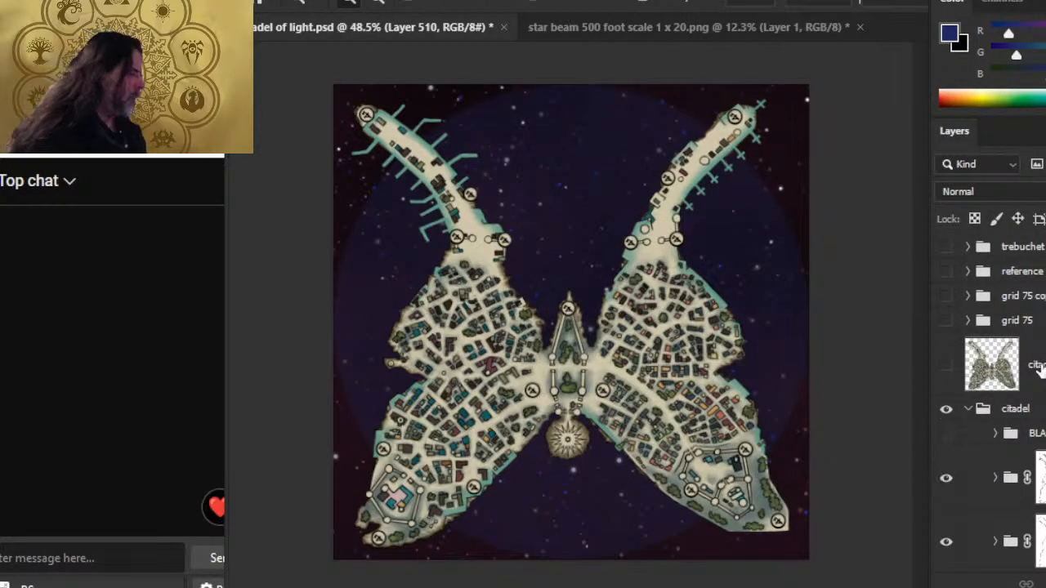
# Step: Hide the topside city group and start saving the gridless underside map on the computer as a JPEG copy
pyautogui.scroll(-2, 1037, 367)
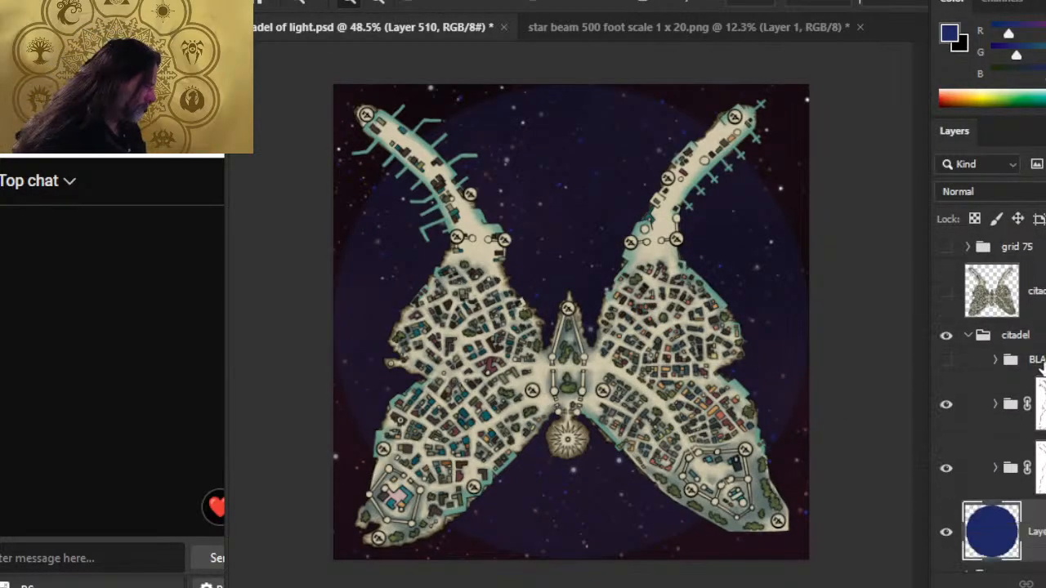
pyautogui.click(946, 403)
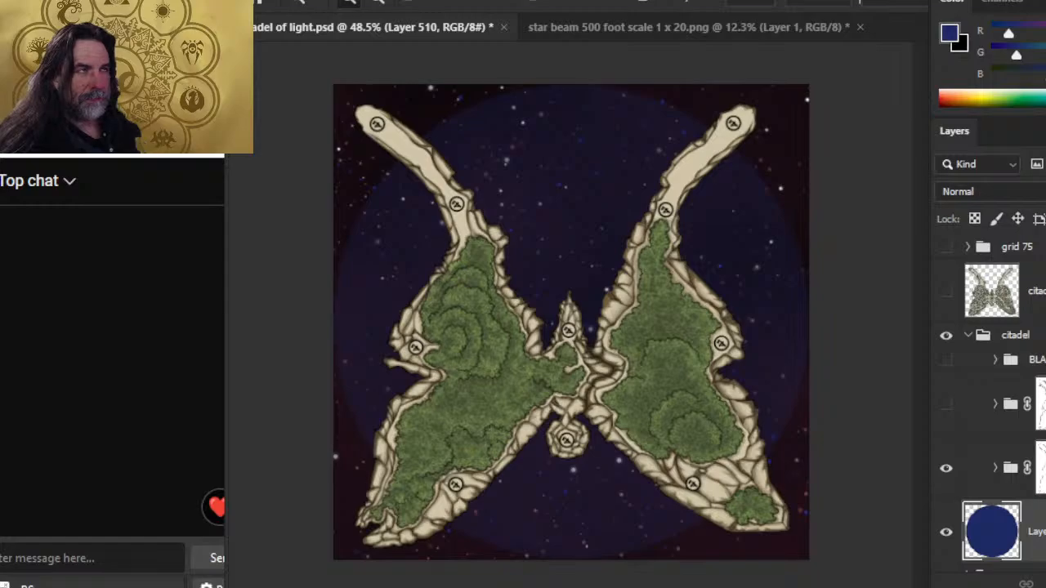
pyautogui.hotkey('alt', 'f')
pyautogui.click(351, 204)
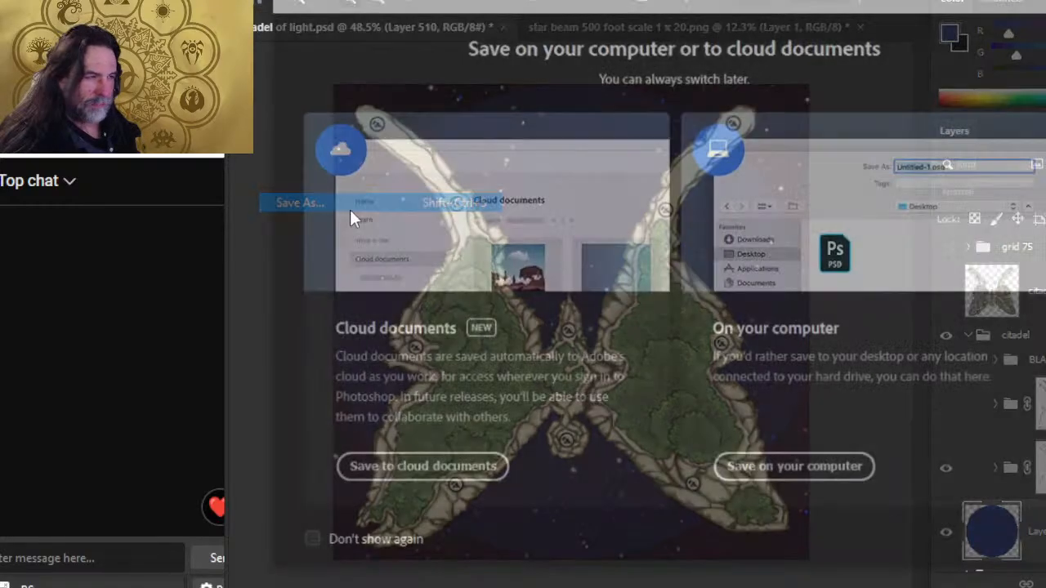
pyautogui.click(808, 474)
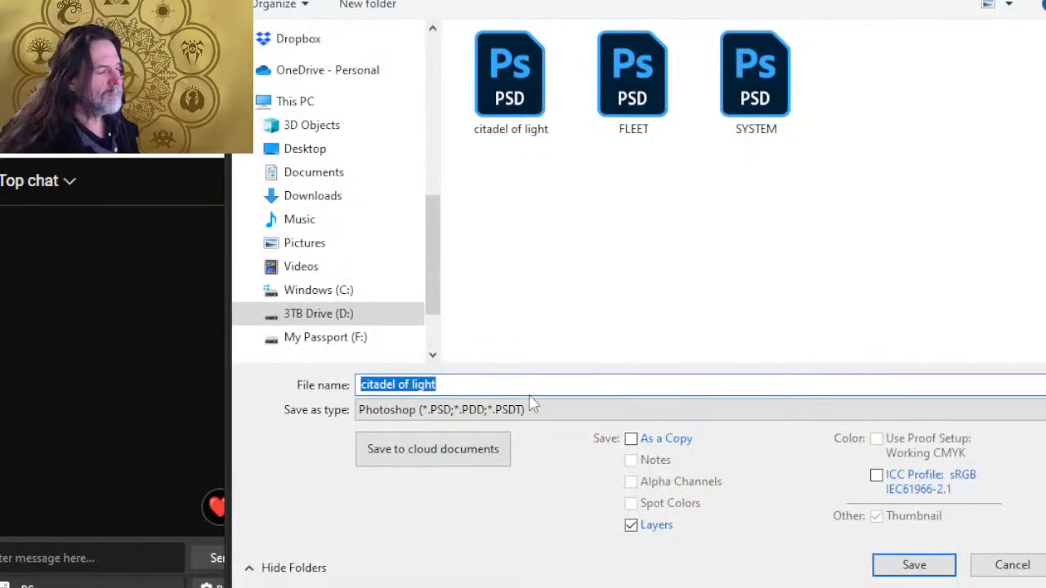
pyautogui.click(490, 415)
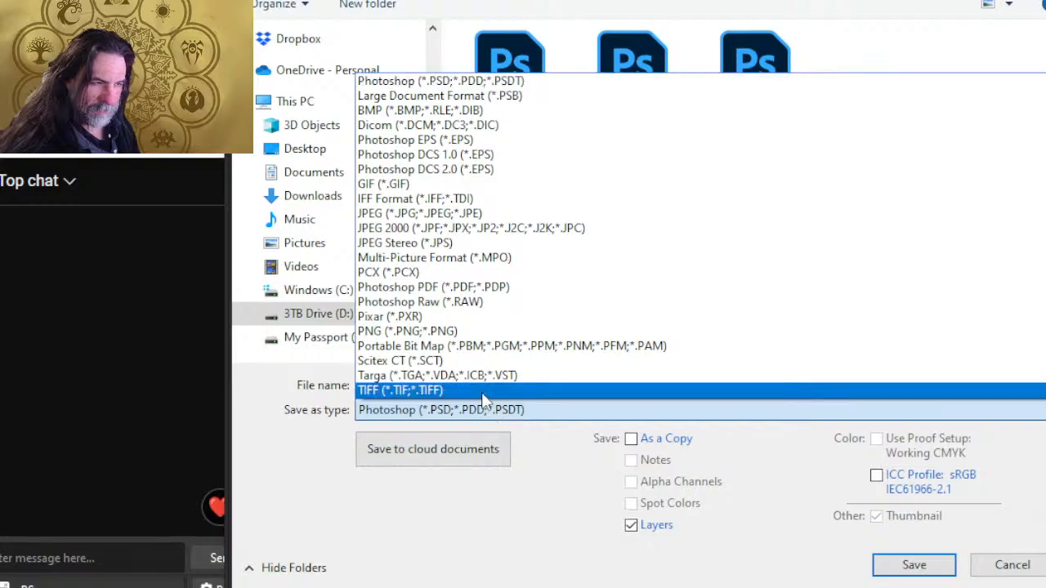
pyautogui.click(460, 213)
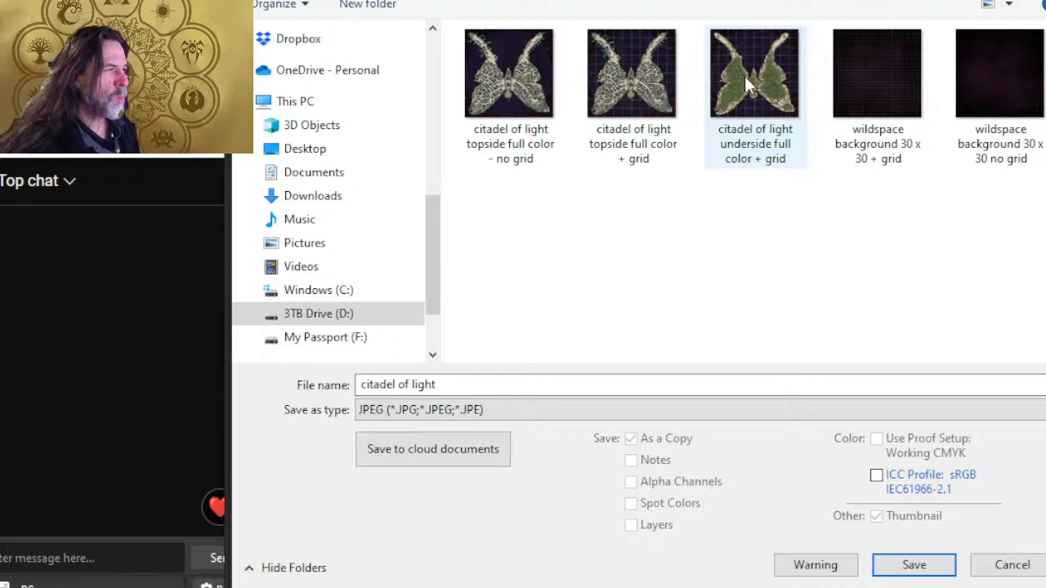
# Step: Reuse the existing underside file name as "citadel of light underside full color - no grid" and save the JPEG at quality 12, Maximum
pyautogui.click(725, 152)
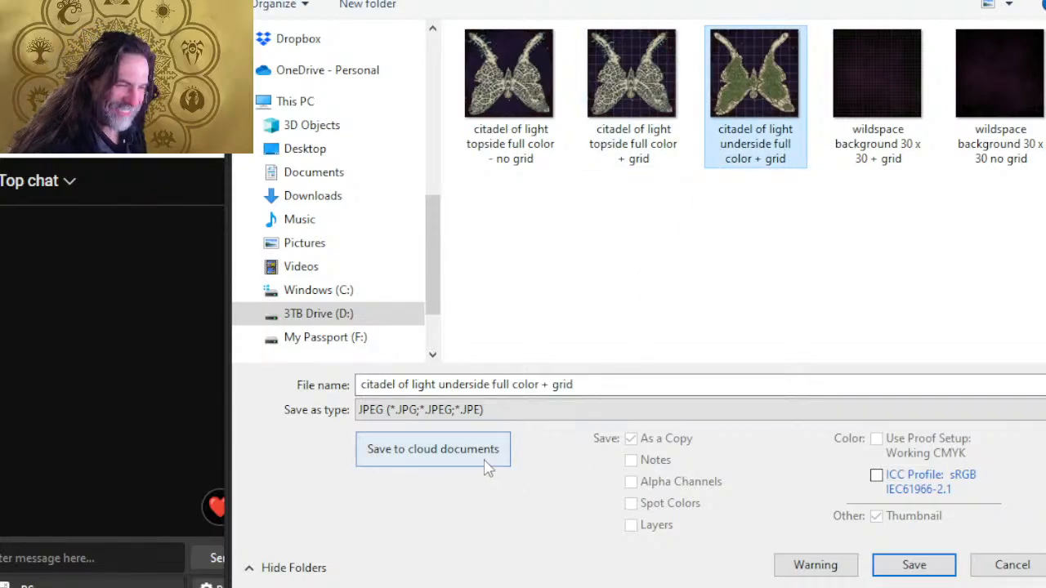
pyautogui.doubleClick(595, 386)
pyautogui.press('Left')
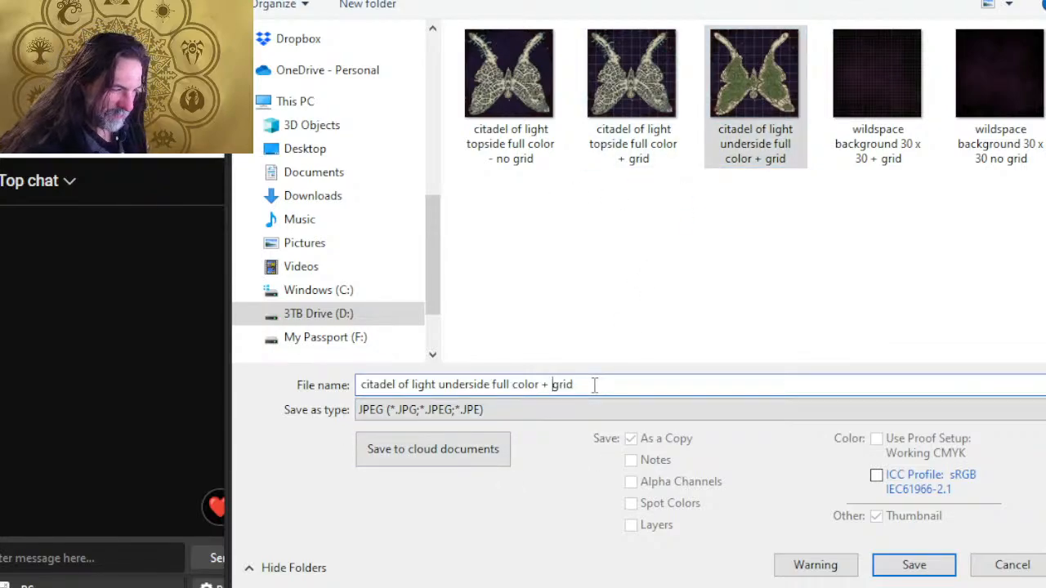
pyautogui.press('BackSpace')
pyautogui.press('BackSpace')
pyautogui.write('- no')
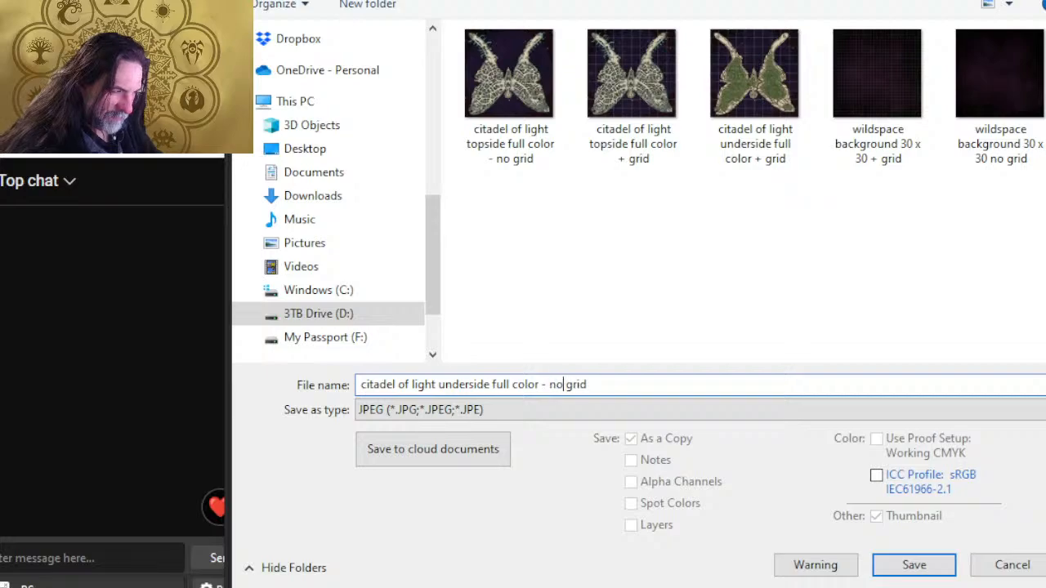
pyautogui.press('Return')
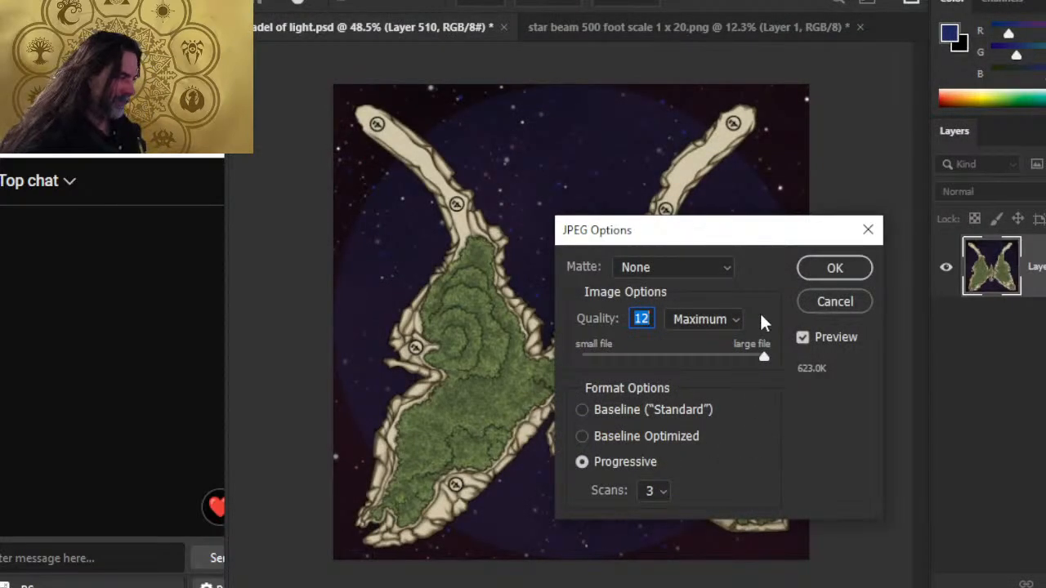
pyautogui.click(835, 270)
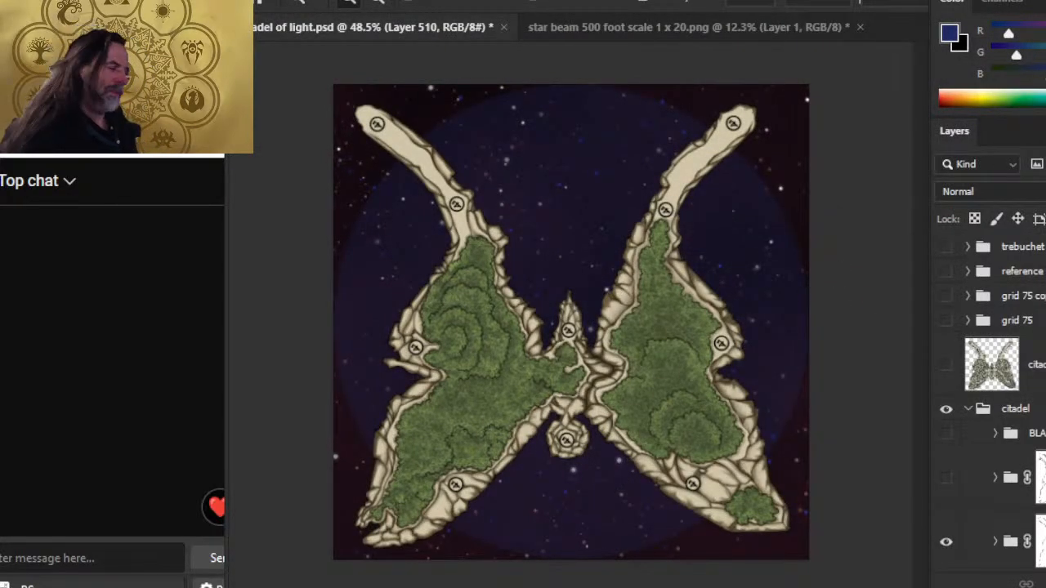
# Step: Show the topside city group and the grid 75 group over the space background
pyautogui.scroll(-5, 988, 400)
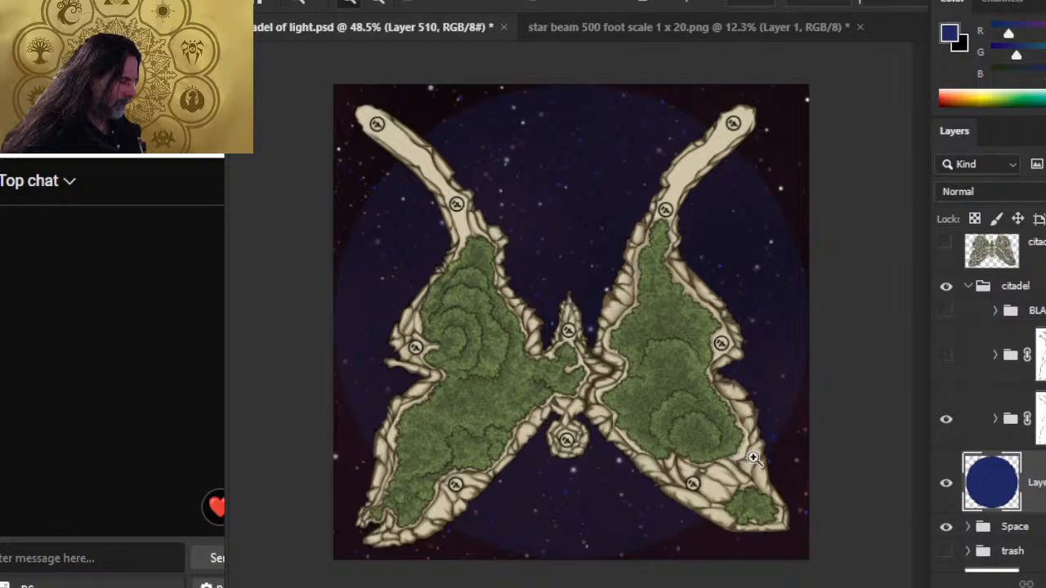
pyautogui.click(947, 355)
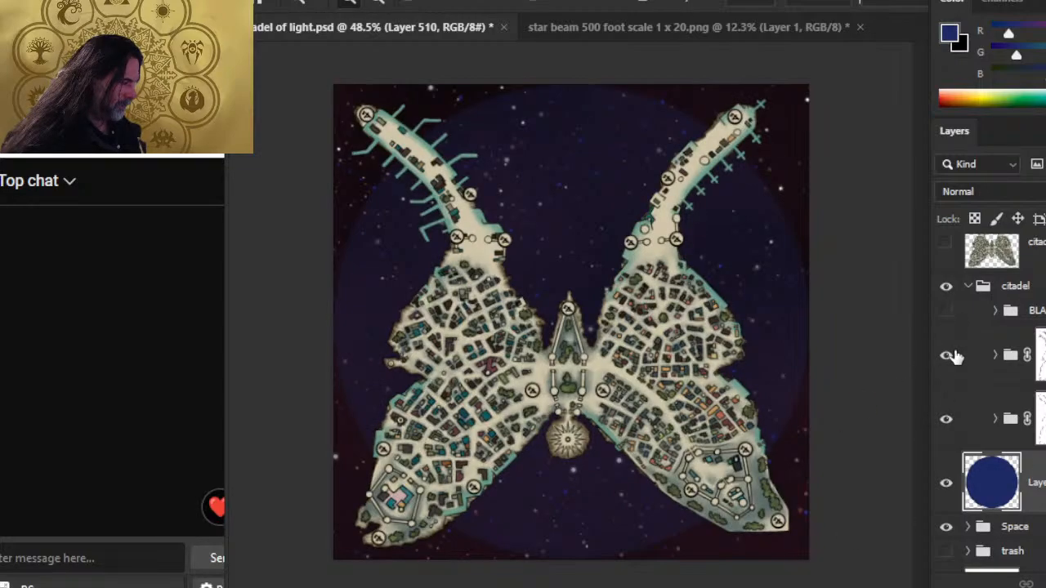
pyautogui.scroll(-1, 954, 355)
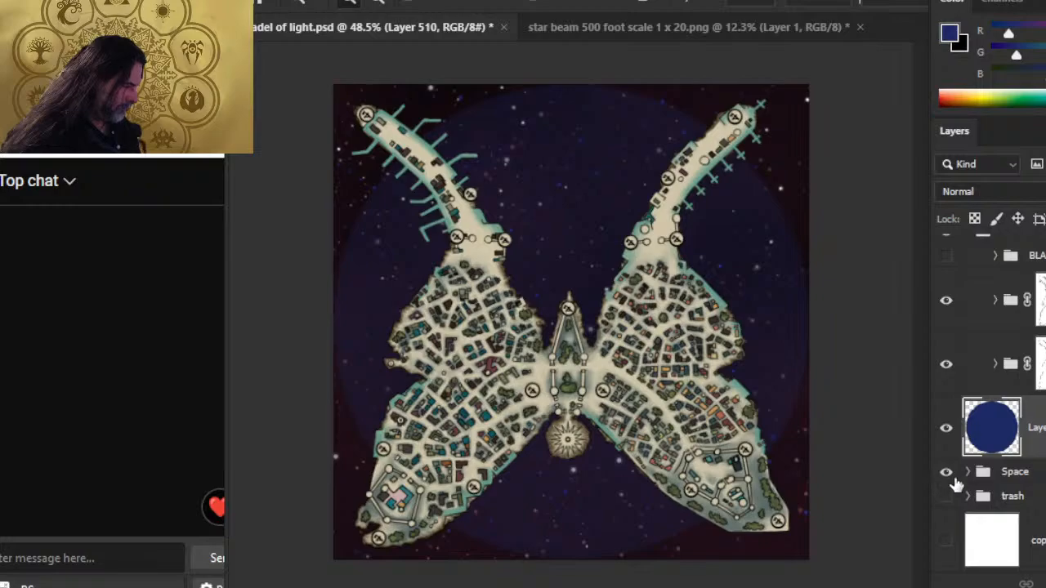
pyautogui.scroll(3, 955, 353)
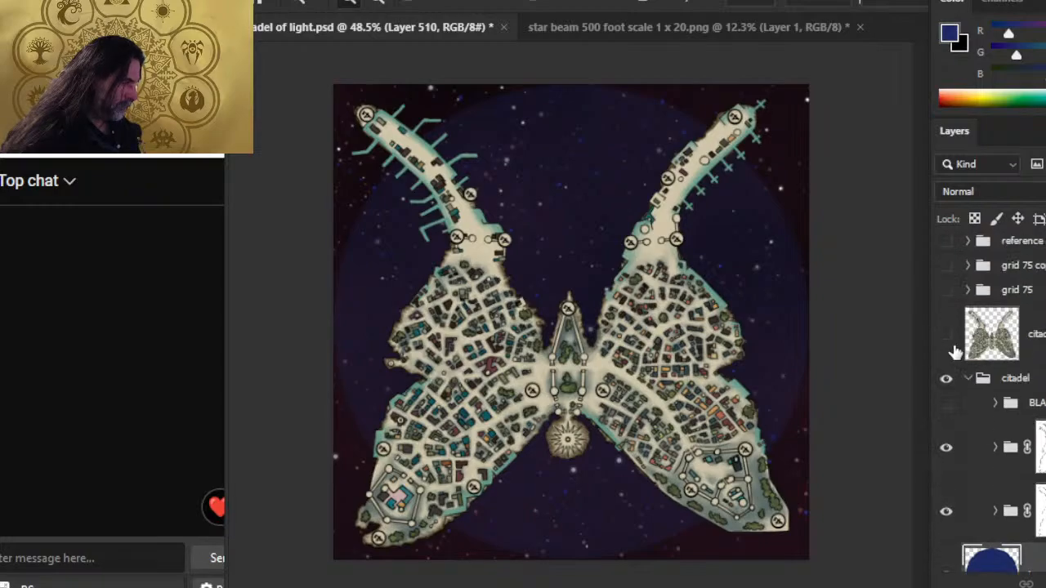
pyautogui.scroll(1, 956, 351)
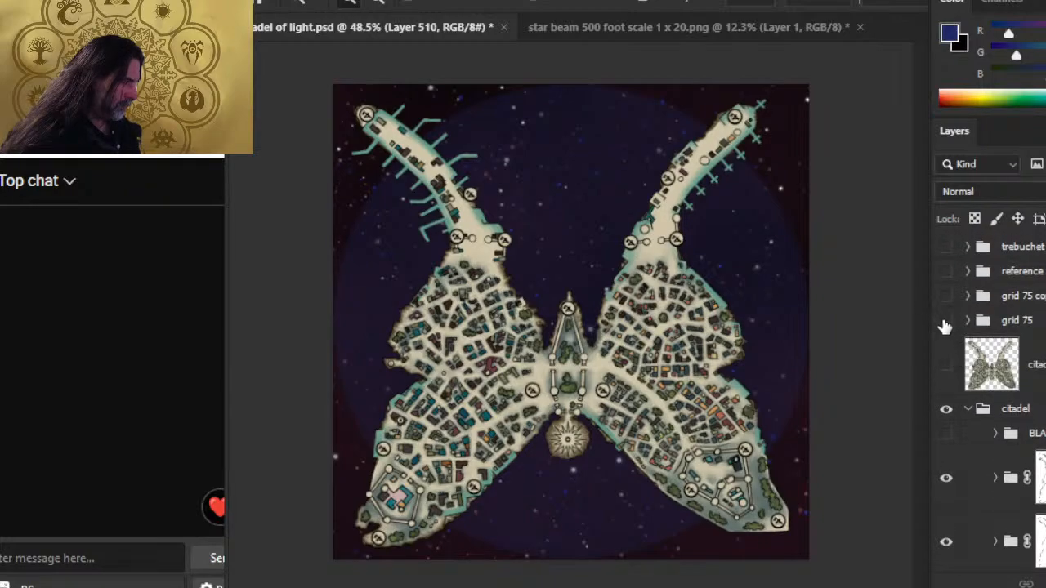
pyautogui.click(945, 321)
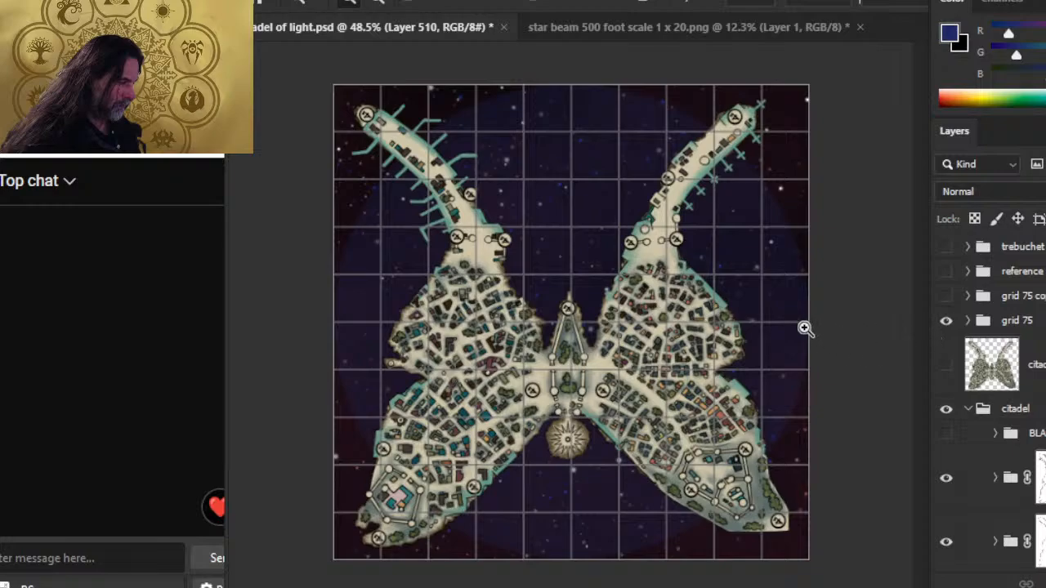
# Step: Show the grid 75 copy group in place of the grid 75 group over the topside map
pyautogui.moveTo(760, 321); pyautogui.dragTo(907, 334)
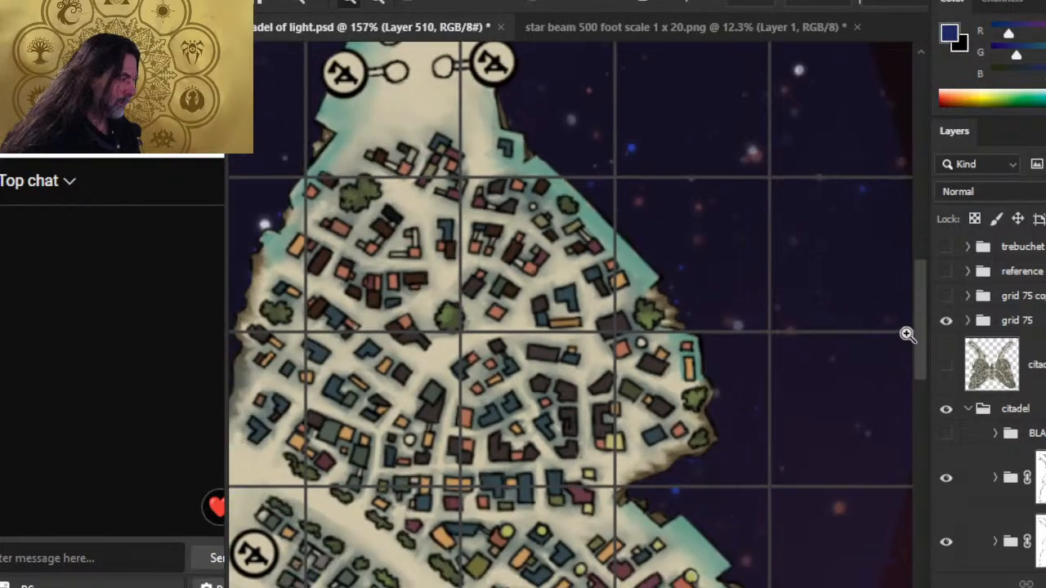
pyautogui.click(941, 307)
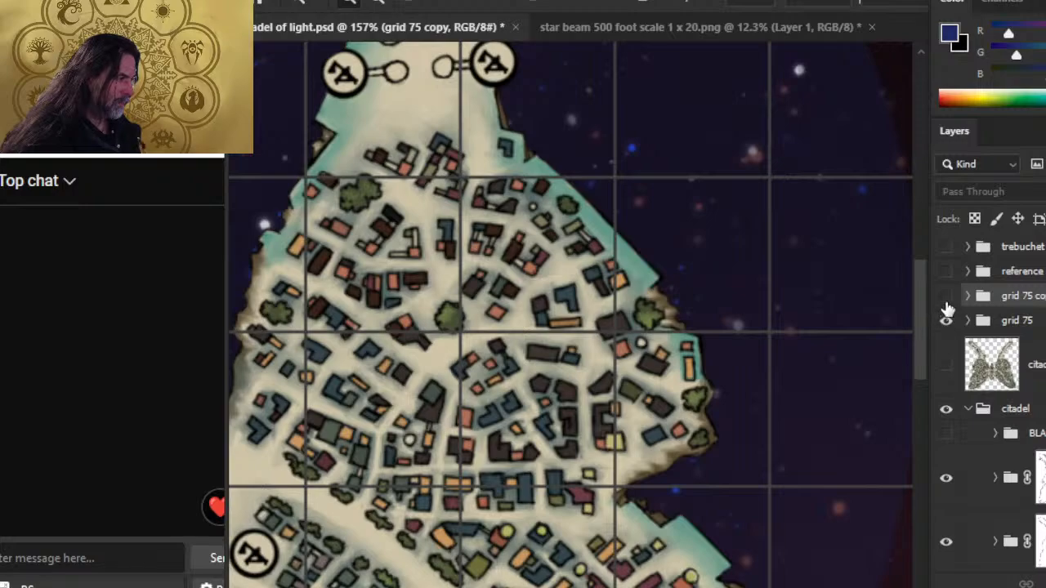
pyautogui.click(946, 303)
pyautogui.click(946, 321)
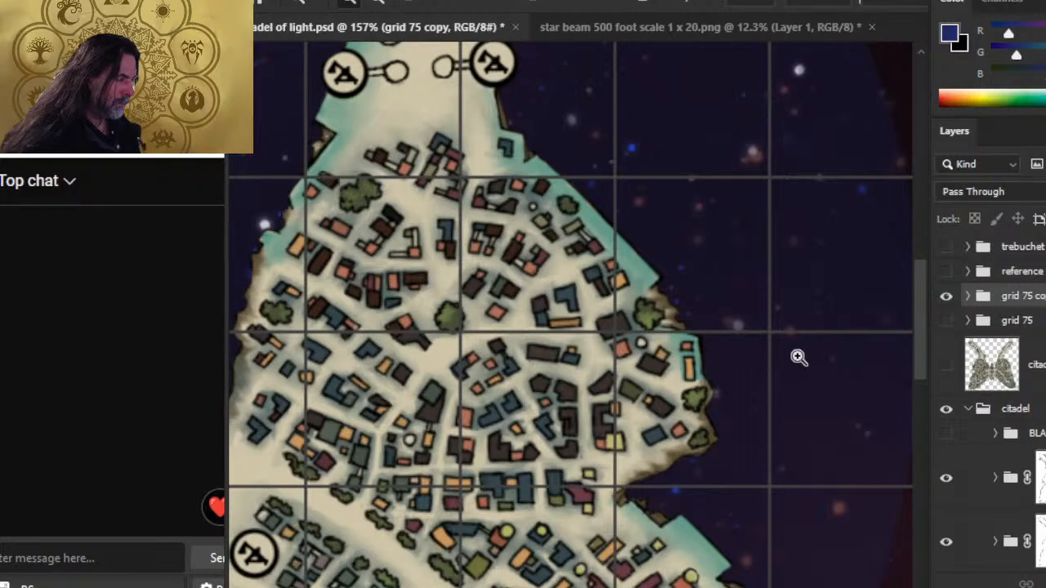
pyautogui.moveTo(798, 357); pyautogui.dragTo(720, 320)
pyautogui.scroll(-4, 721, 320)
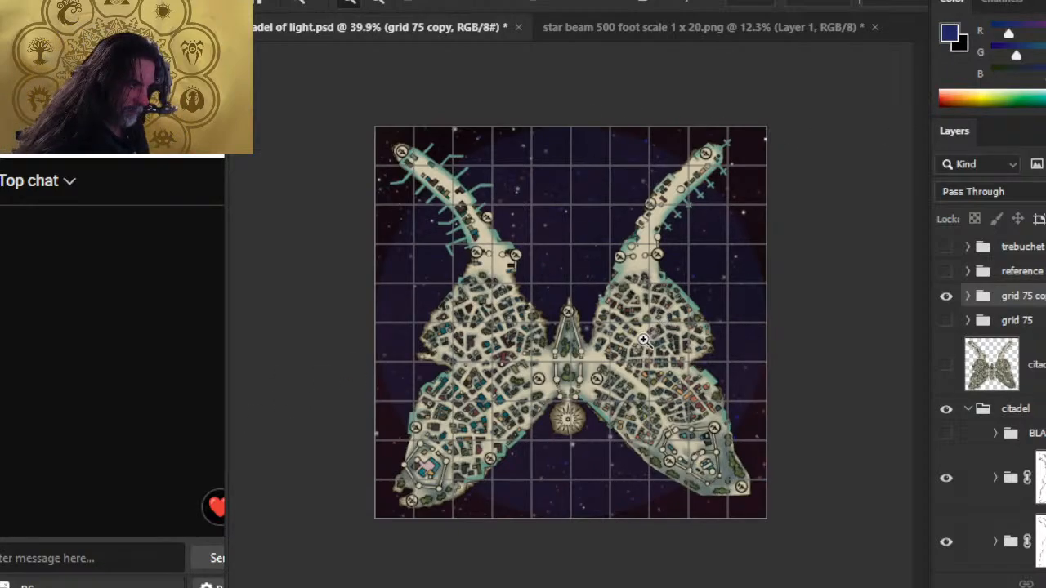
pyautogui.scroll(-3, 1011, 409)
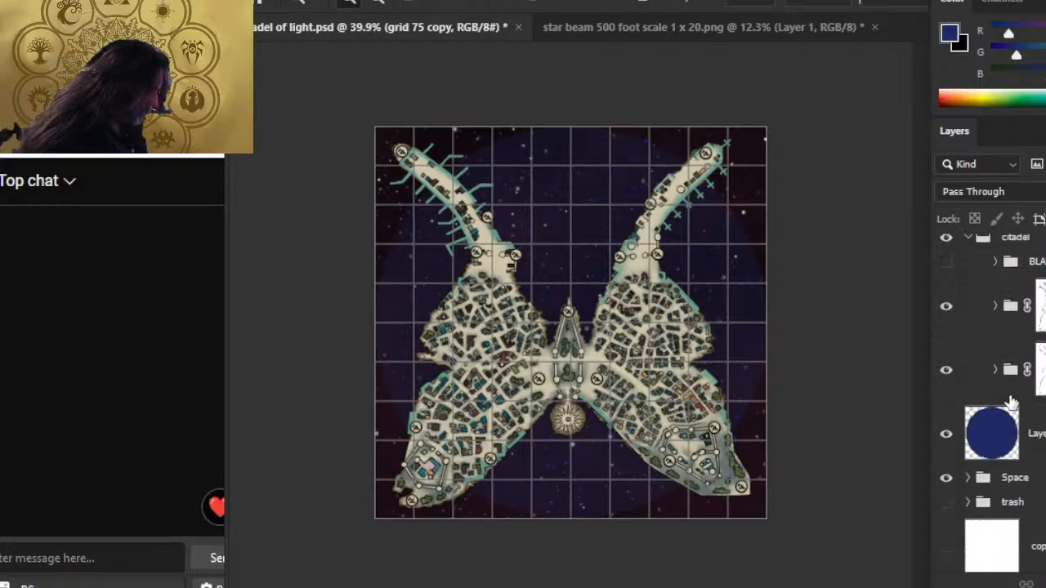
# Step: Hide the Space group to leave the gridded topside map on a transparent background
pyautogui.scroll(-1, 1007, 441)
pyautogui.scroll(2, 992, 425)
pyautogui.scroll(-2, 986, 415)
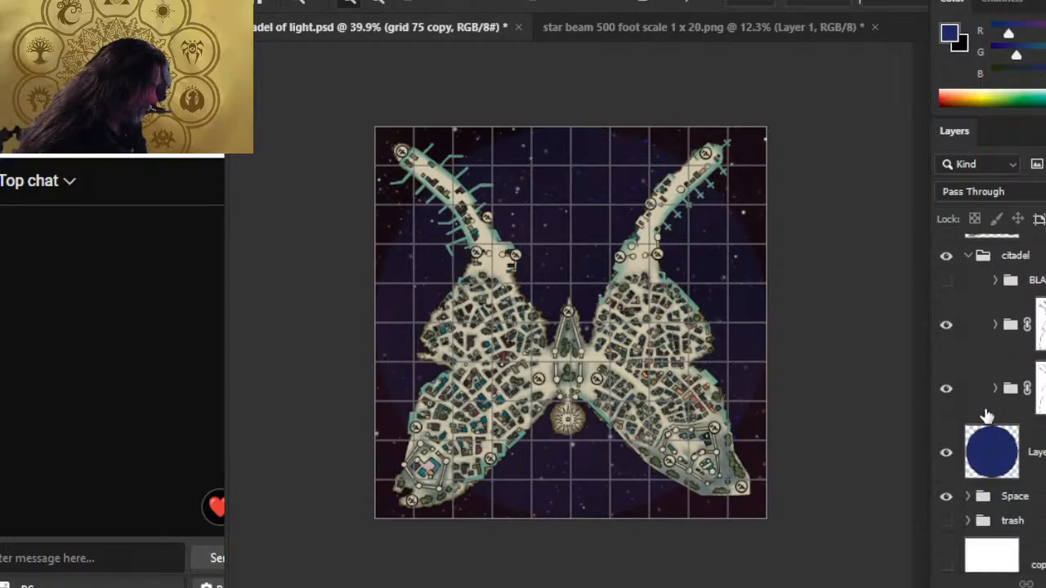
pyautogui.scroll(-1, 986, 415)
pyautogui.click(948, 473)
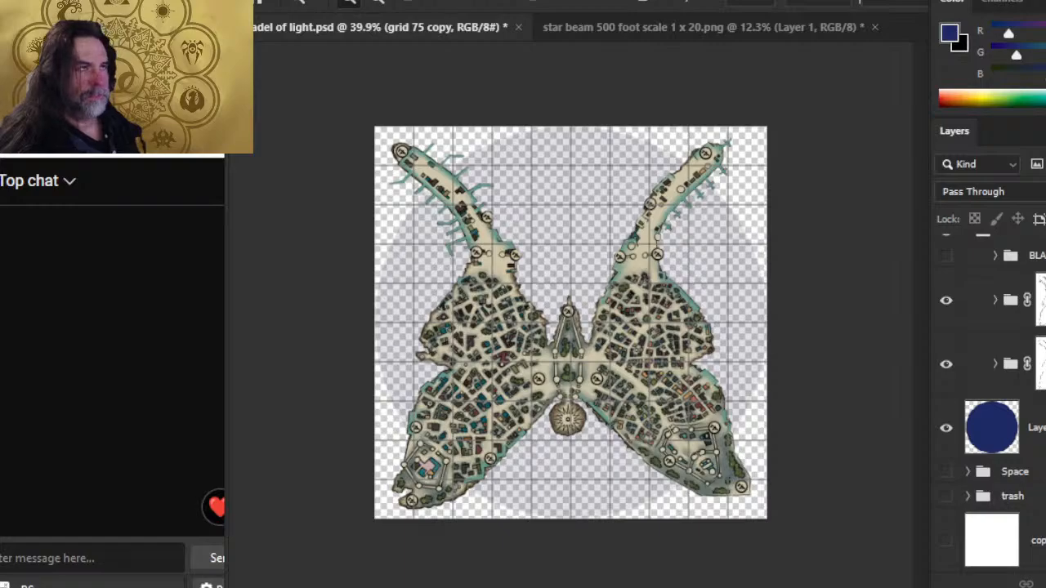
# Step: Start saving a copy on the computer, reusing the name "citadel of light topside full color + grid" with PNG as the format
pyautogui.hotkey('alt', 'f')
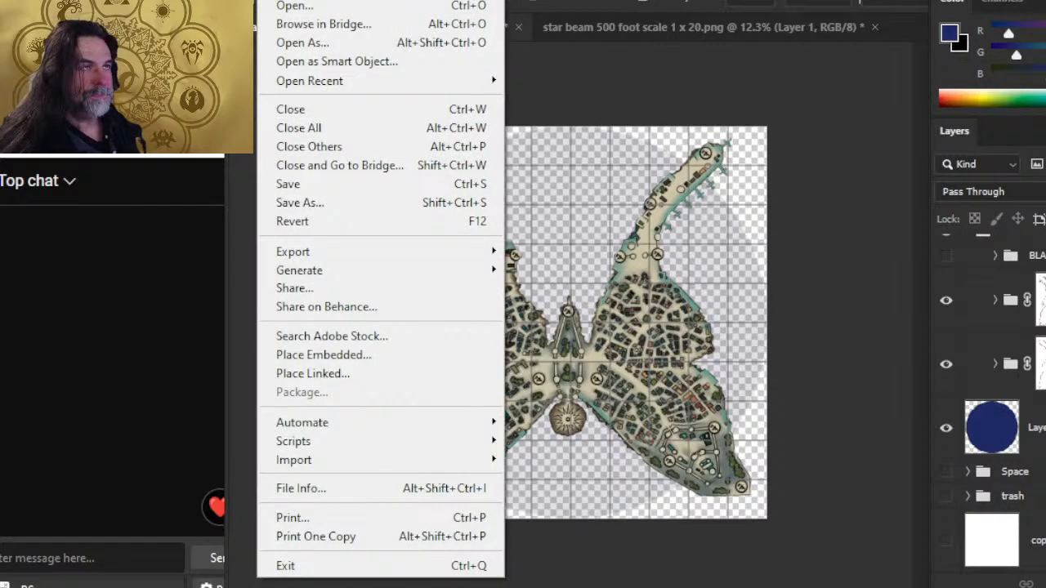
pyautogui.click(370, 210)
pyautogui.click(804, 469)
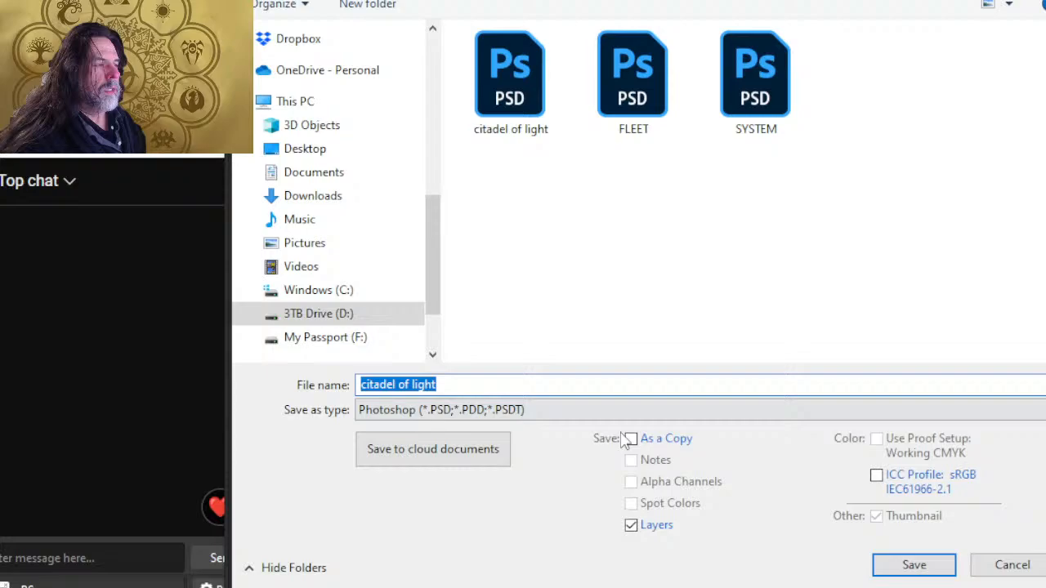
pyautogui.click(540, 414)
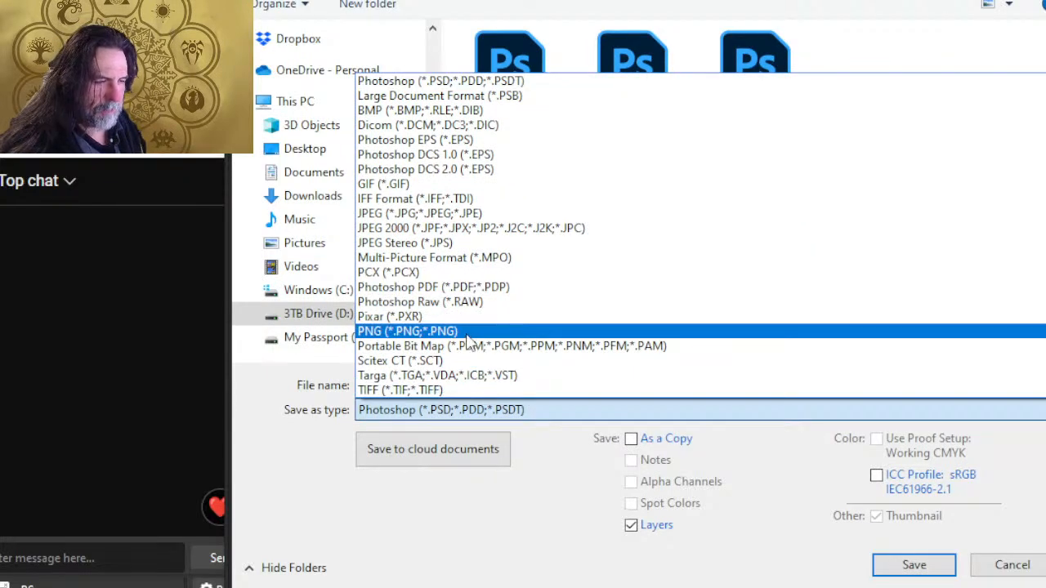
pyautogui.click(474, 214)
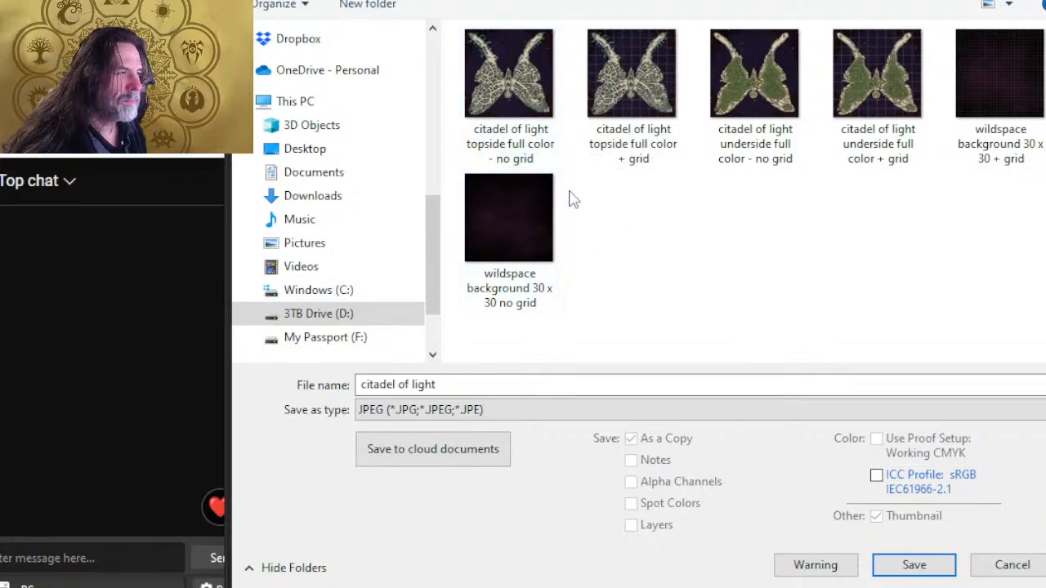
pyautogui.click(653, 143)
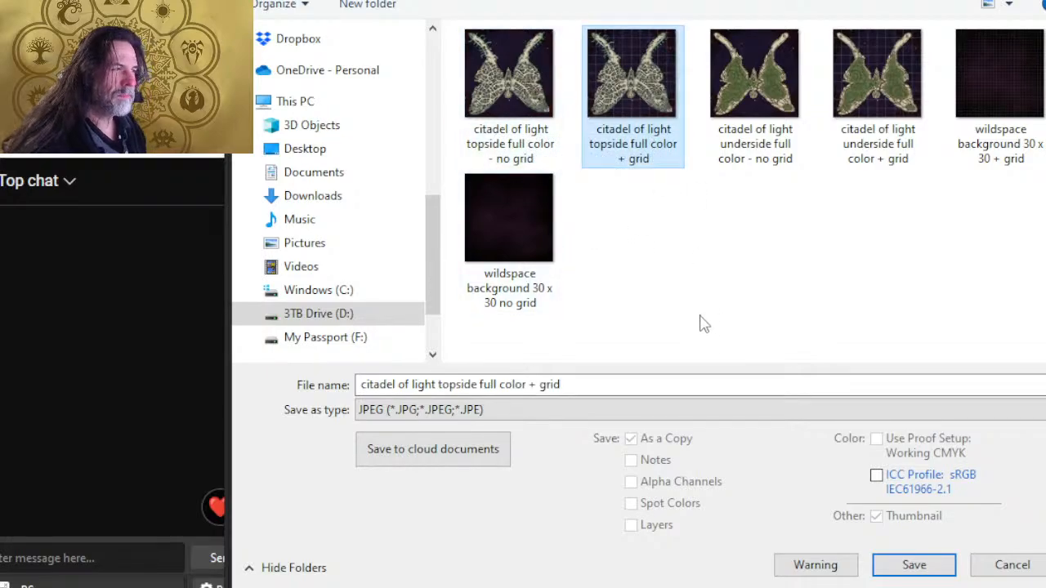
pyautogui.click(624, 384)
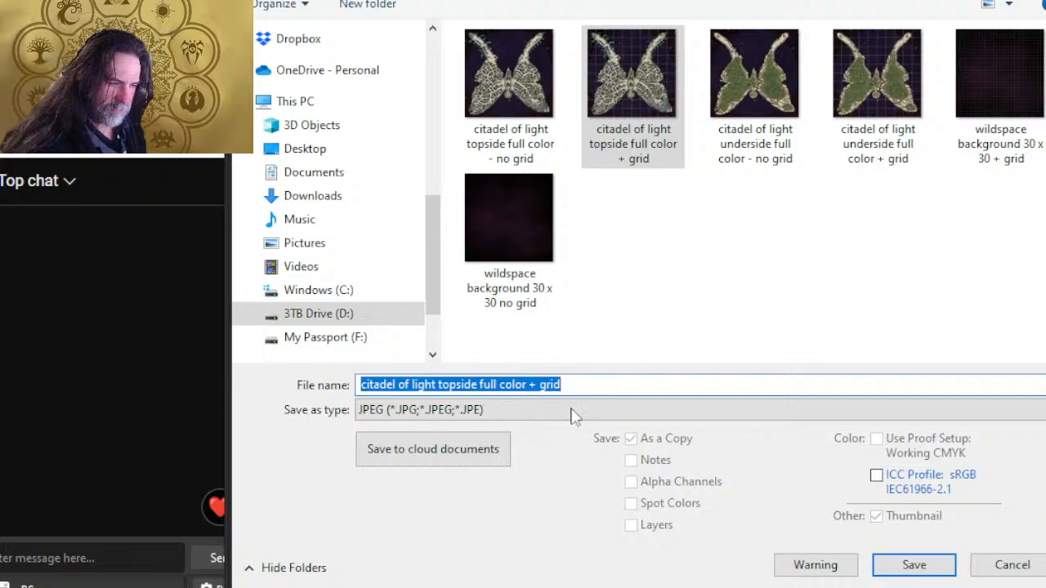
pyautogui.click(572, 412)
pyautogui.click(529, 334)
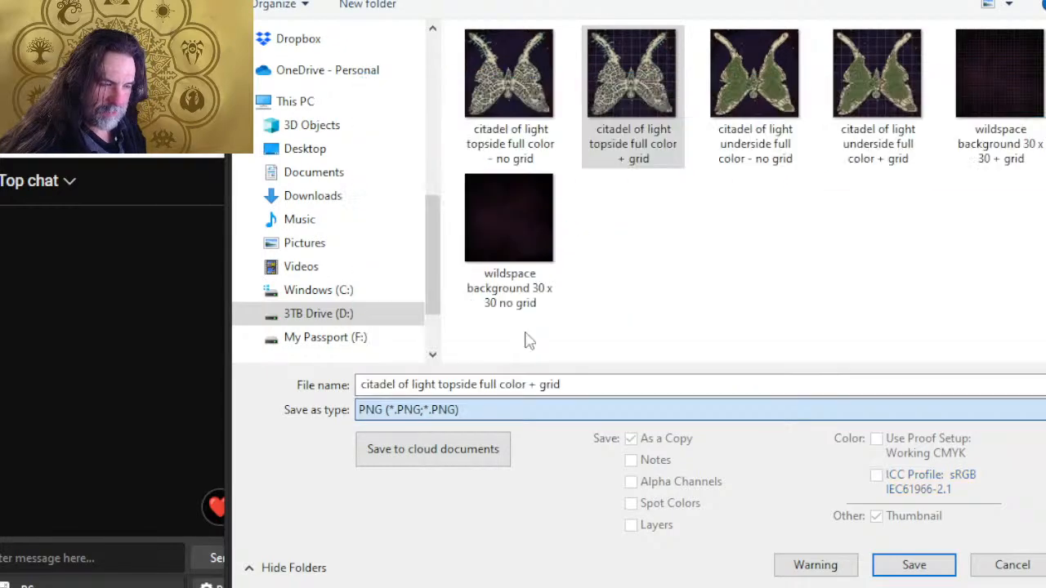
# Step: Change the copy's file name to "citadel of light topside full color transparent background + grid"
pyautogui.click(545, 386)
pyautogui.click(578, 384)
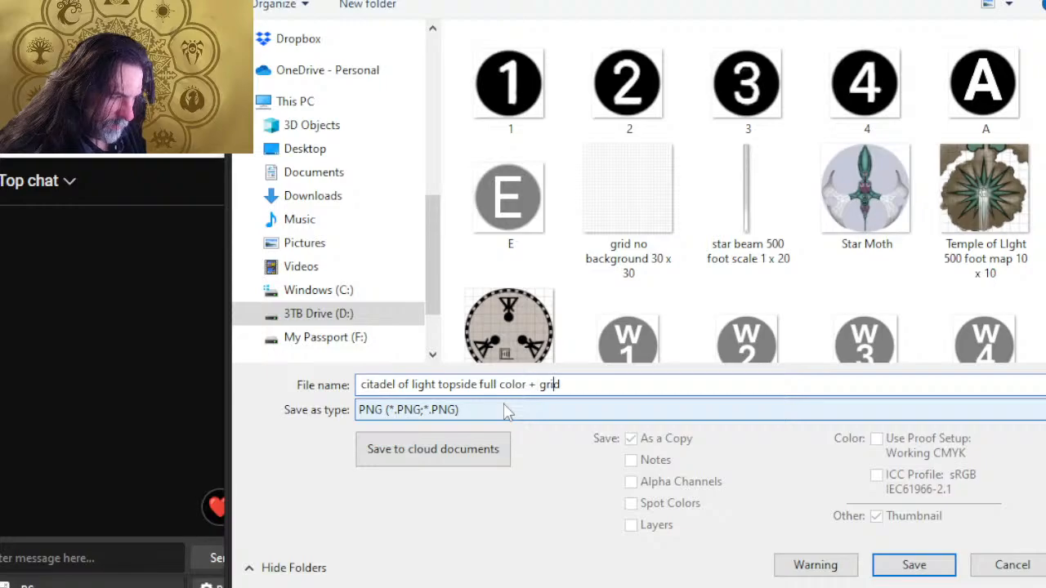
pyautogui.write('o')
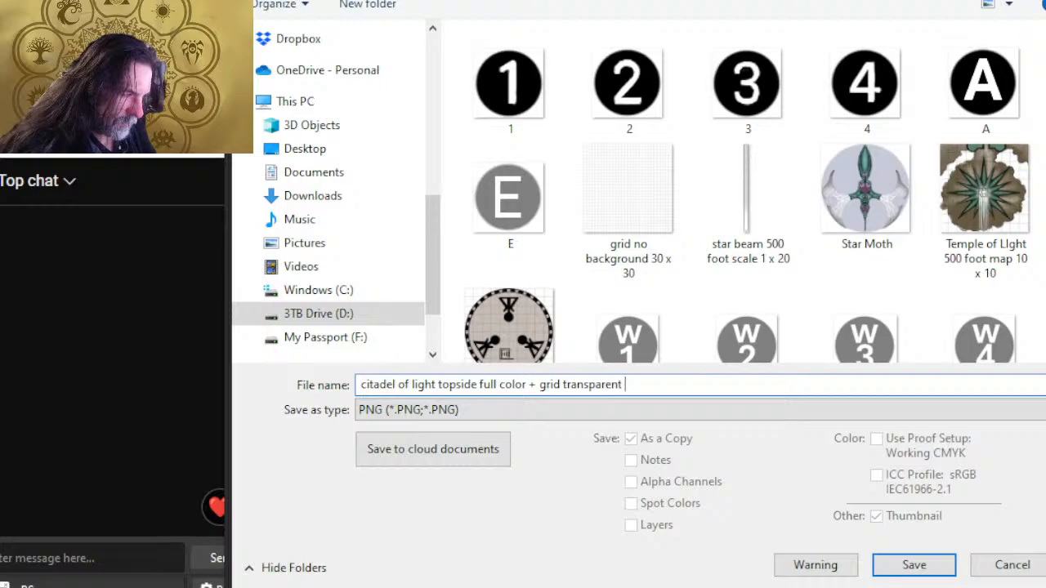
pyautogui.write('kground')
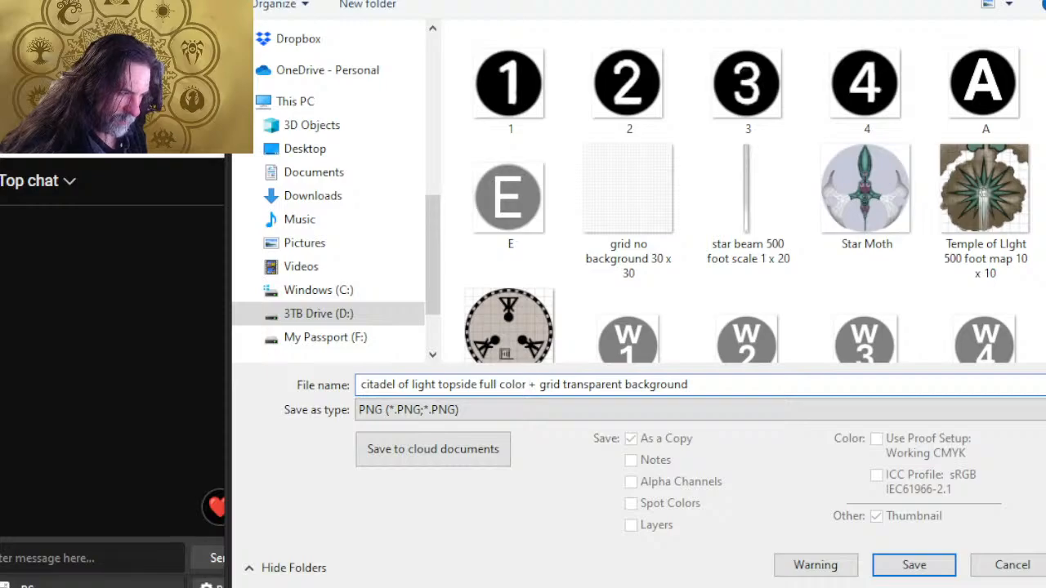
pyautogui.moveTo(528, 384); pyautogui.dragTo(560, 384)
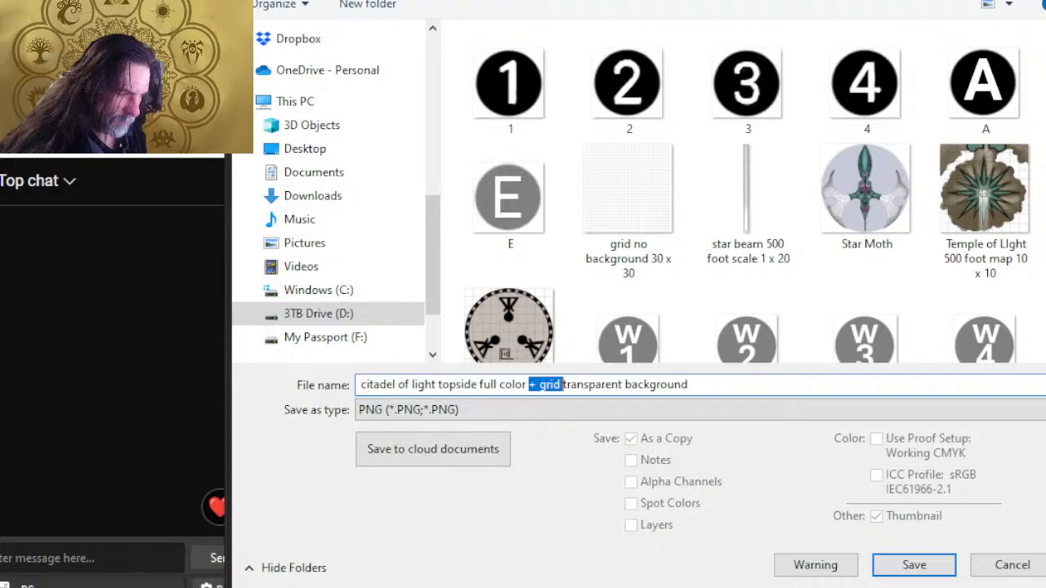
pyautogui.press('BackSpace')
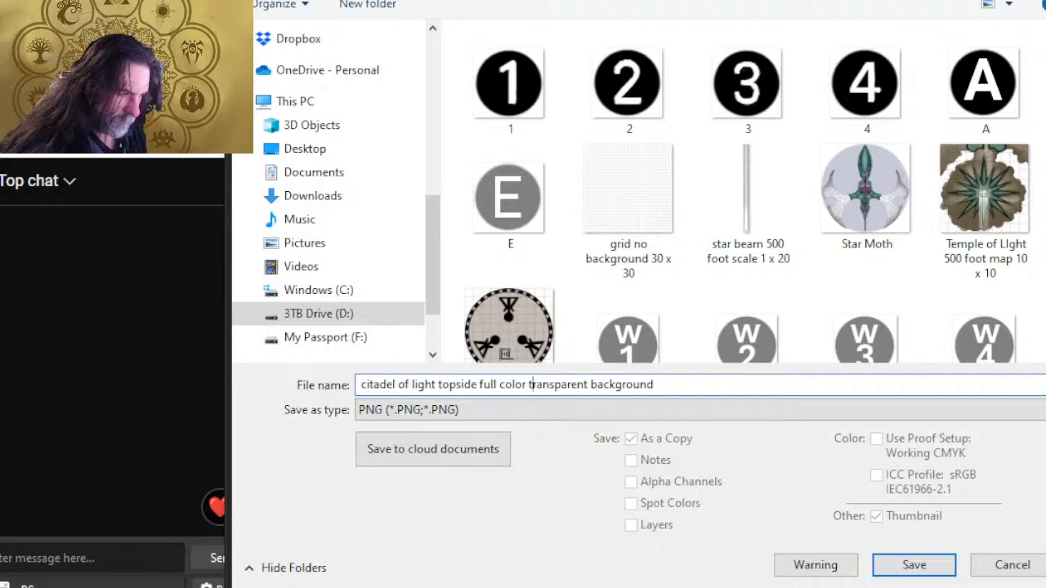
pyautogui.write('+ grid')
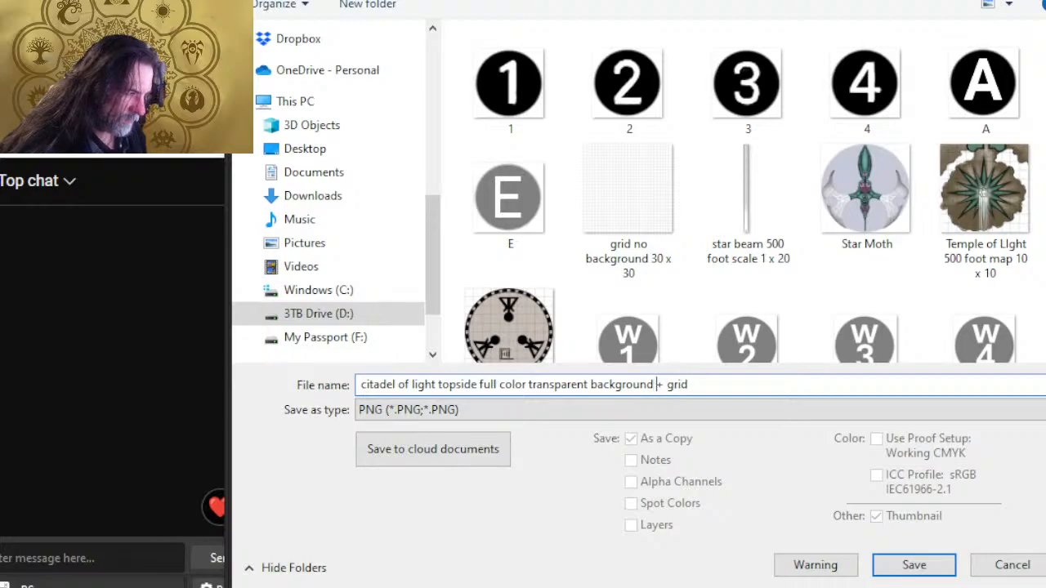
# Step: Copy the complete file name for reuse and save the topside PNG with the smallest file size option
pyautogui.moveTo(724, 383); pyautogui.dragTo(265, 444)
pyautogui.hotkey('ctrl', 'c')
pyautogui.click(711, 384)
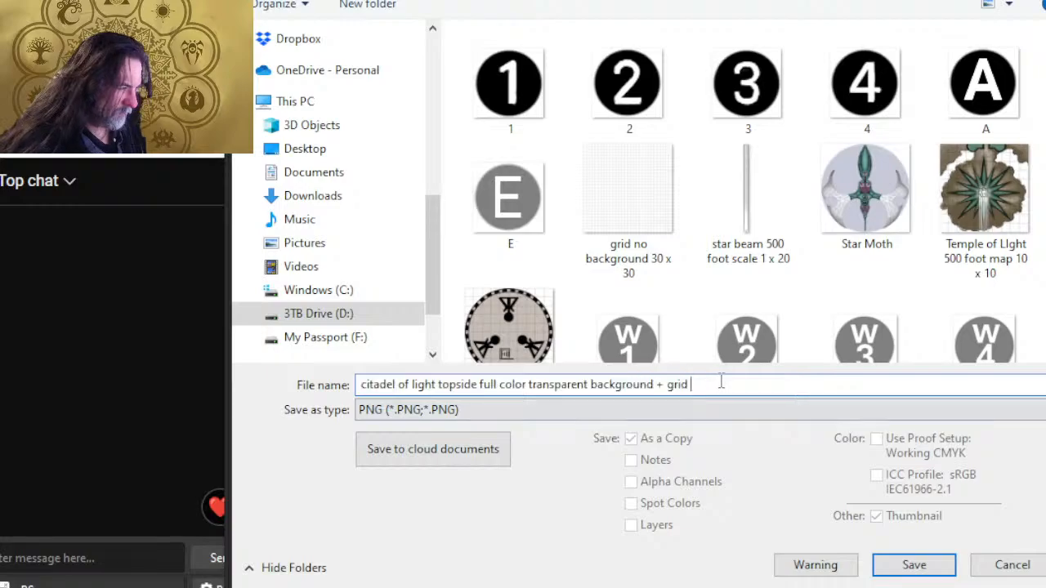
pyautogui.press('Return')
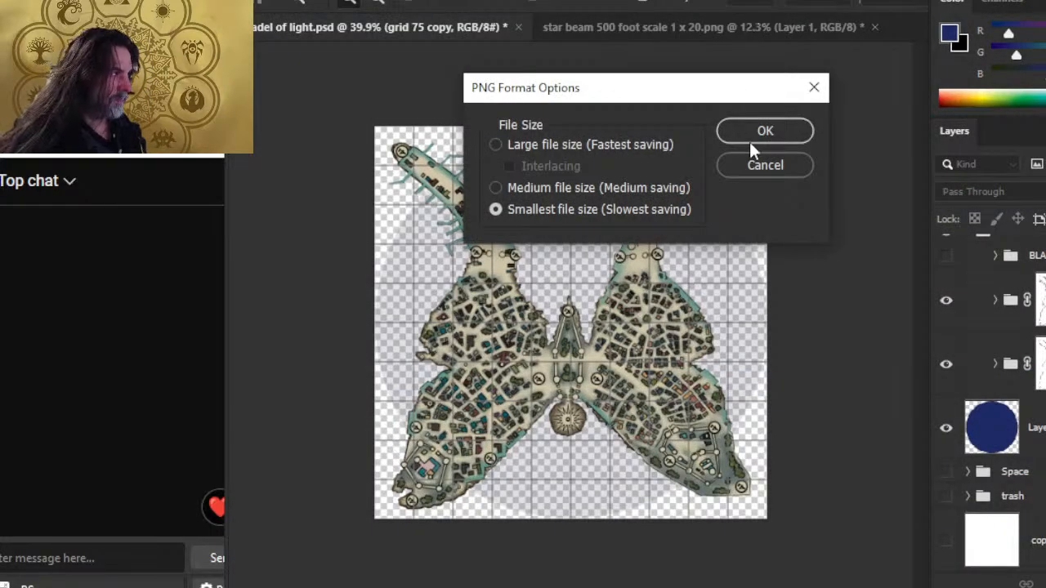
pyautogui.click(751, 132)
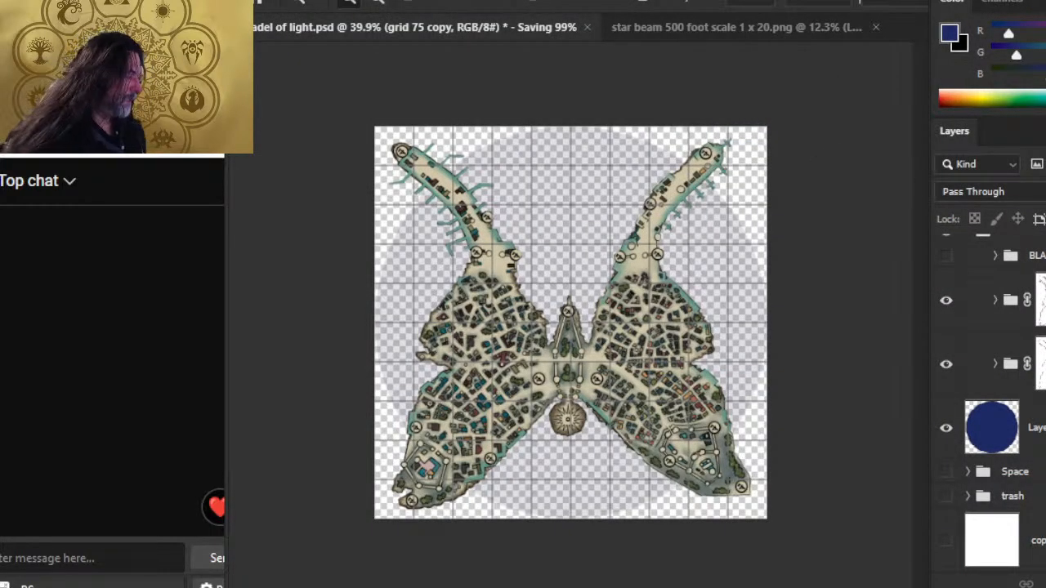
# Step: Hide the topside city group and start saving the gridded underside map on the computer as a PNG copy
pyautogui.click(945, 300)
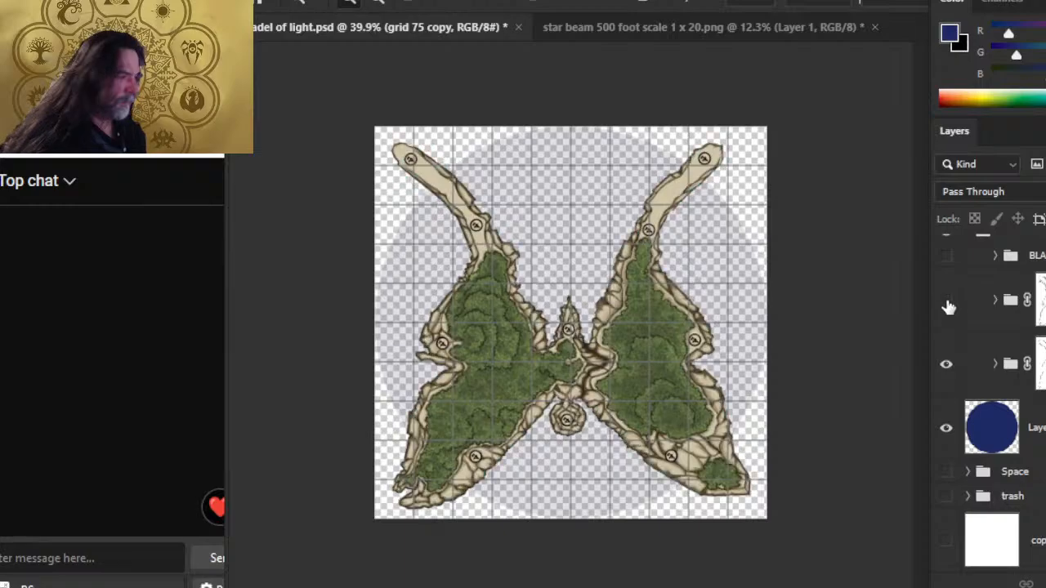
pyautogui.click(277, 2)
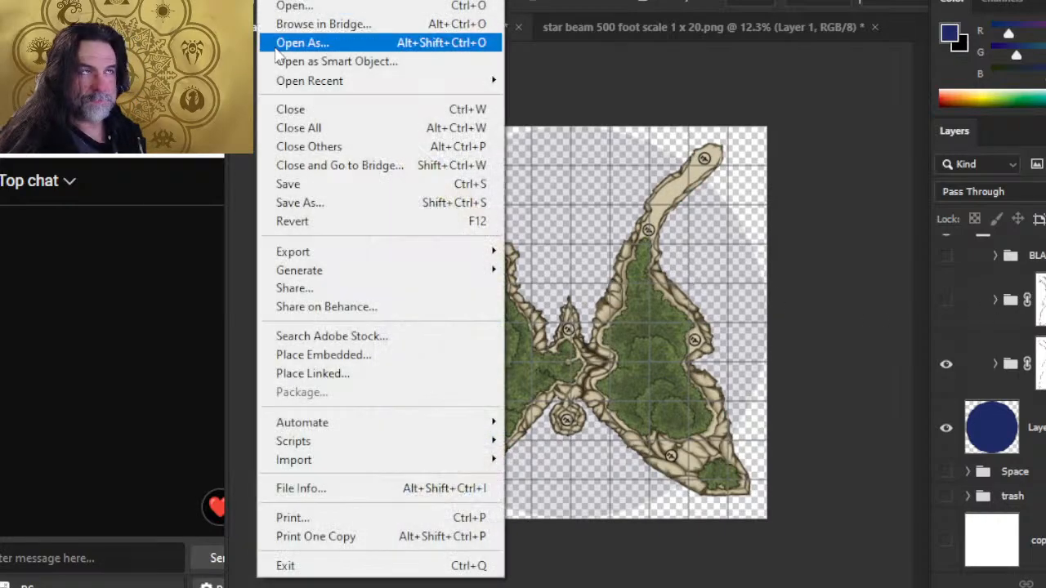
pyautogui.click(365, 203)
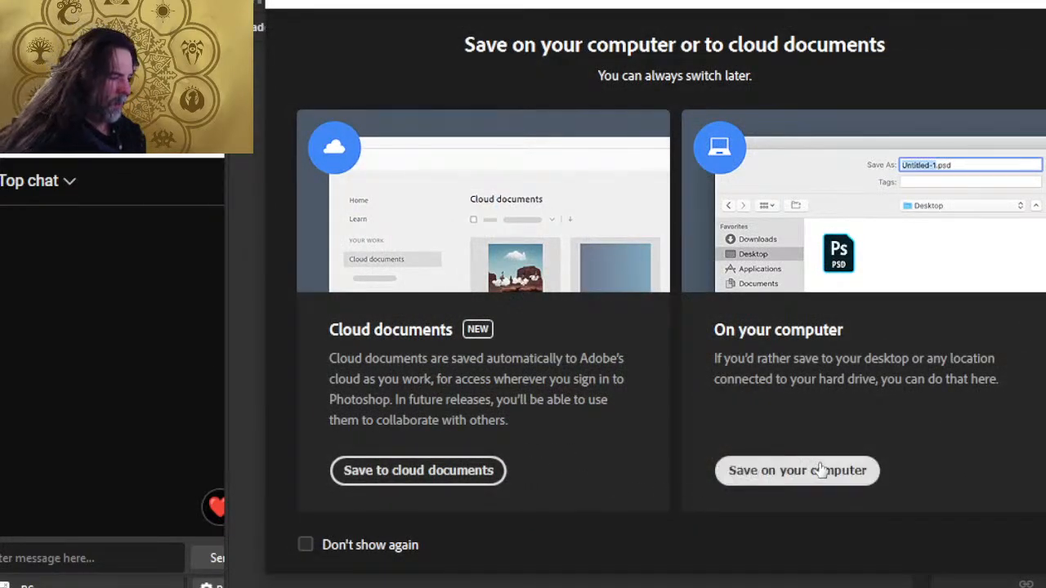
pyautogui.click(798, 471)
pyautogui.click(445, 409)
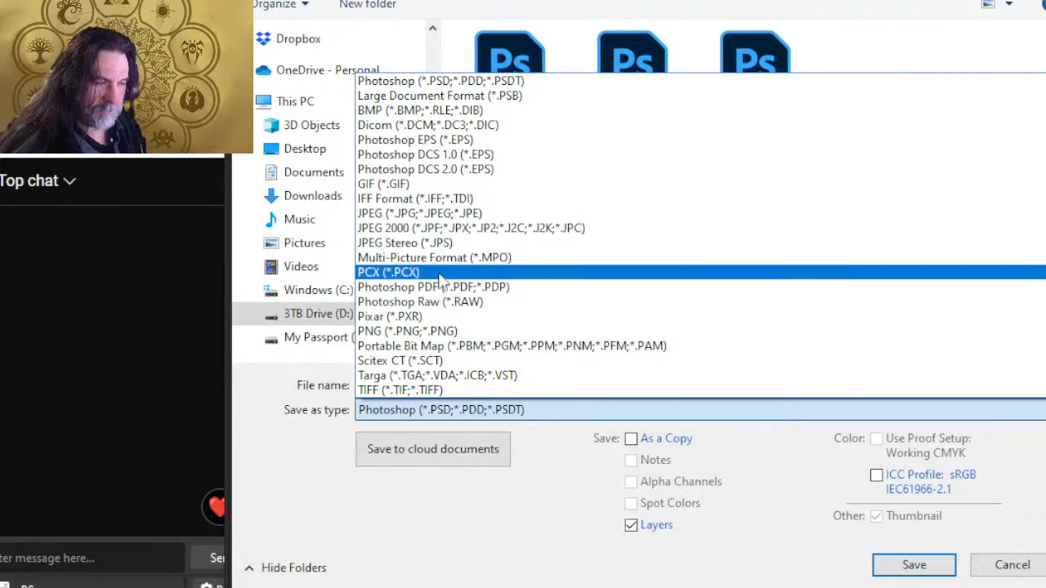
pyautogui.click(459, 333)
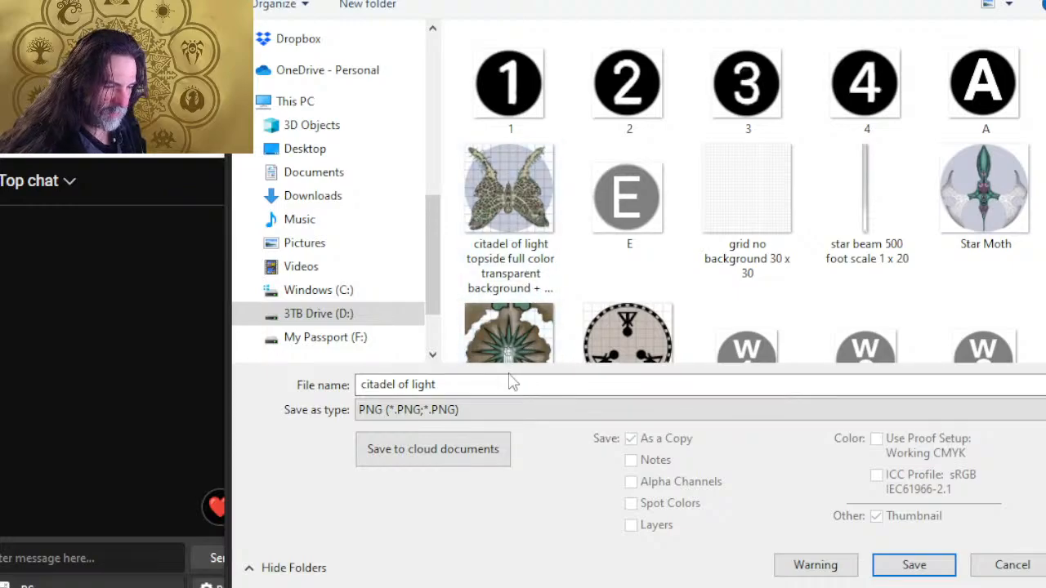
# Step: Name the copy "citadel of light underside full color transparent background + grid" from the copied name and save it at the smallest file size
pyautogui.click(509, 382)
pyautogui.hotkey('ctrl', 'v')
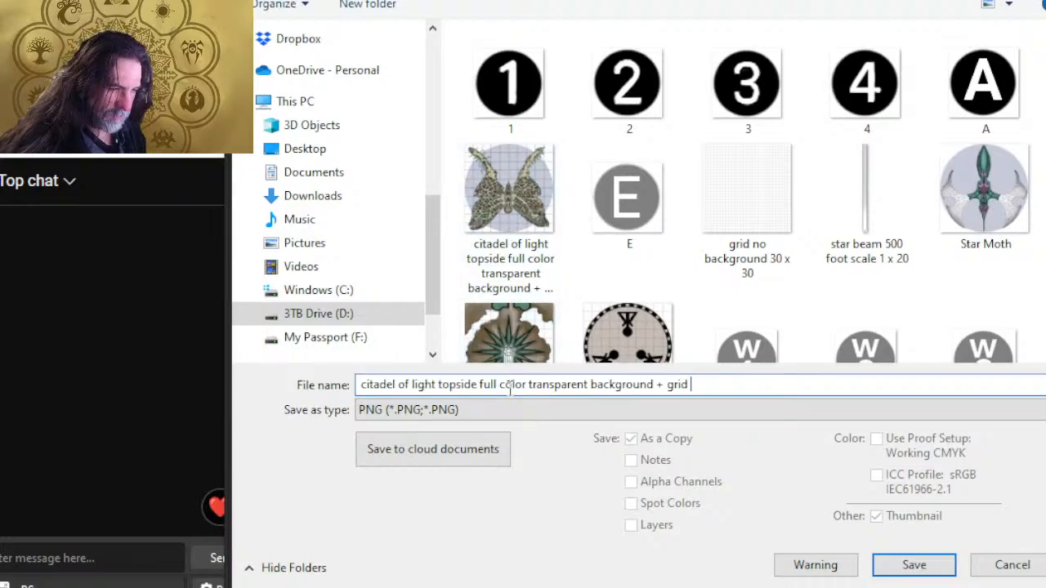
pyautogui.click(449, 384)
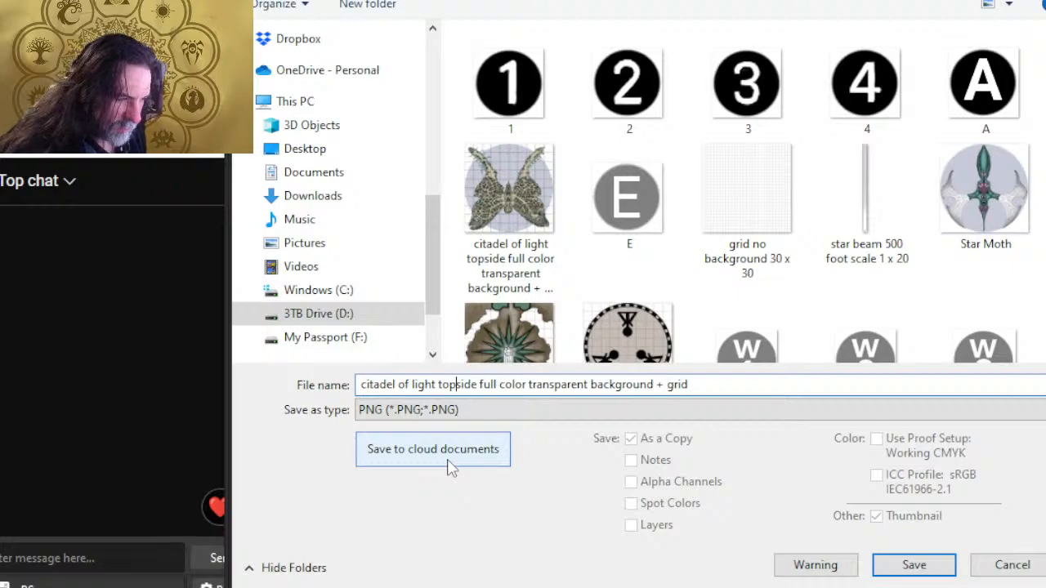
pyautogui.press('BackSpace')
pyautogui.press('BackSpace')
pyautogui.press('BackSpace')
pyautogui.write('under')
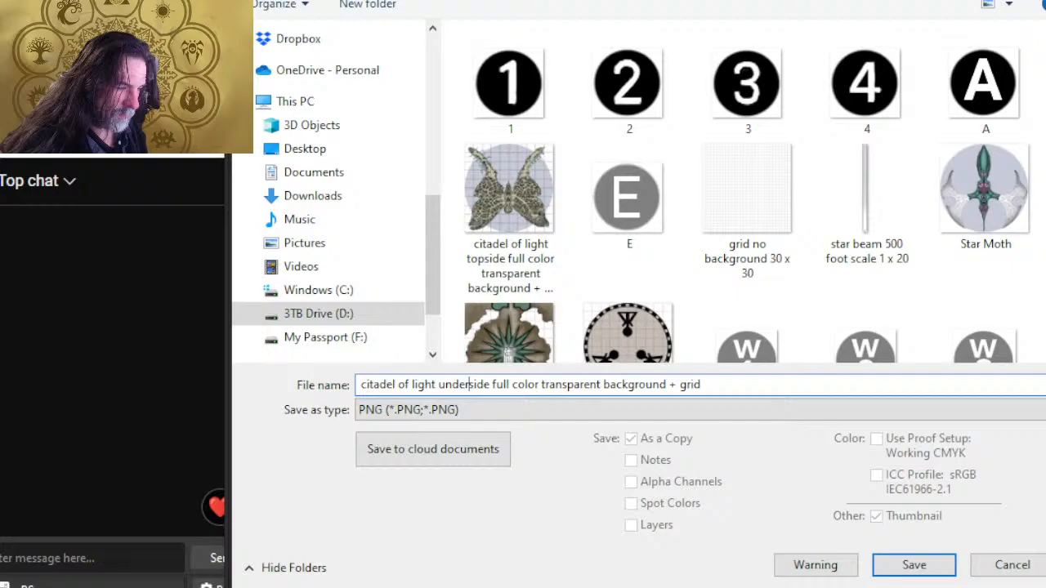
pyautogui.press('Return')
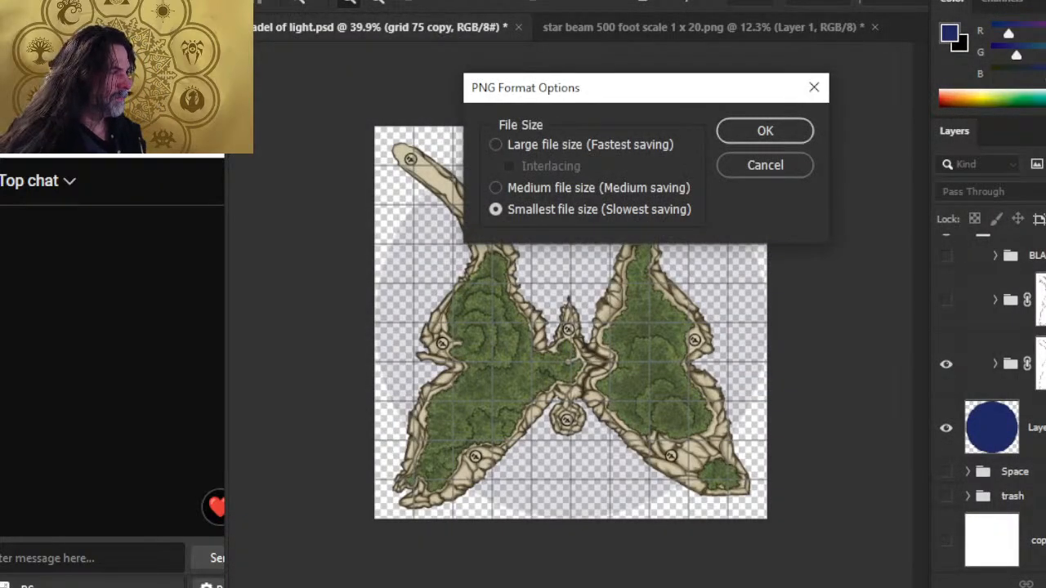
pyautogui.click(750, 138)
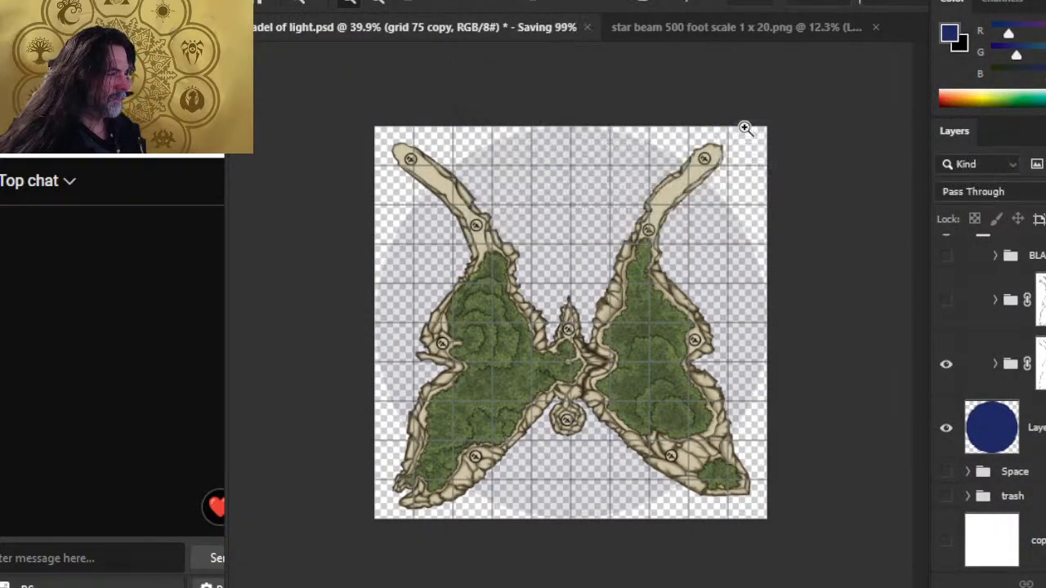
# Step: Hide the grid 75 copy group and show the topside city group
pyautogui.scroll(5, 1021, 359)
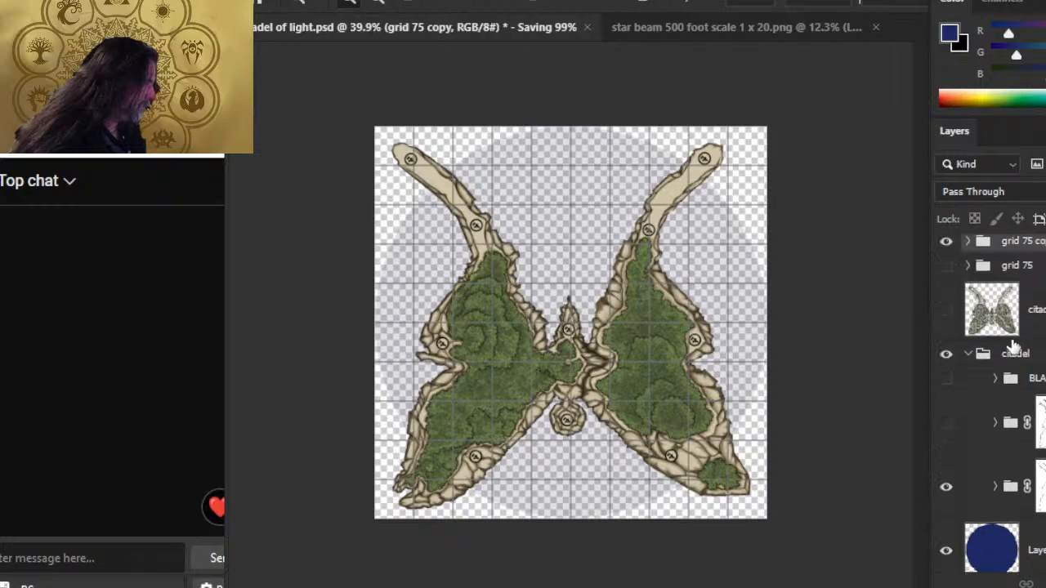
pyautogui.click(946, 299)
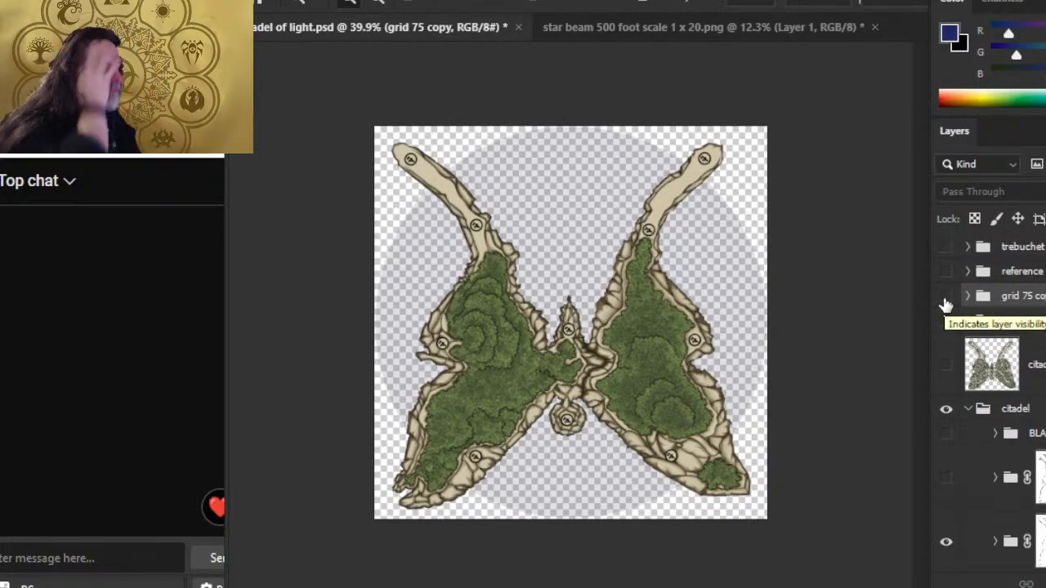
pyautogui.click(946, 477)
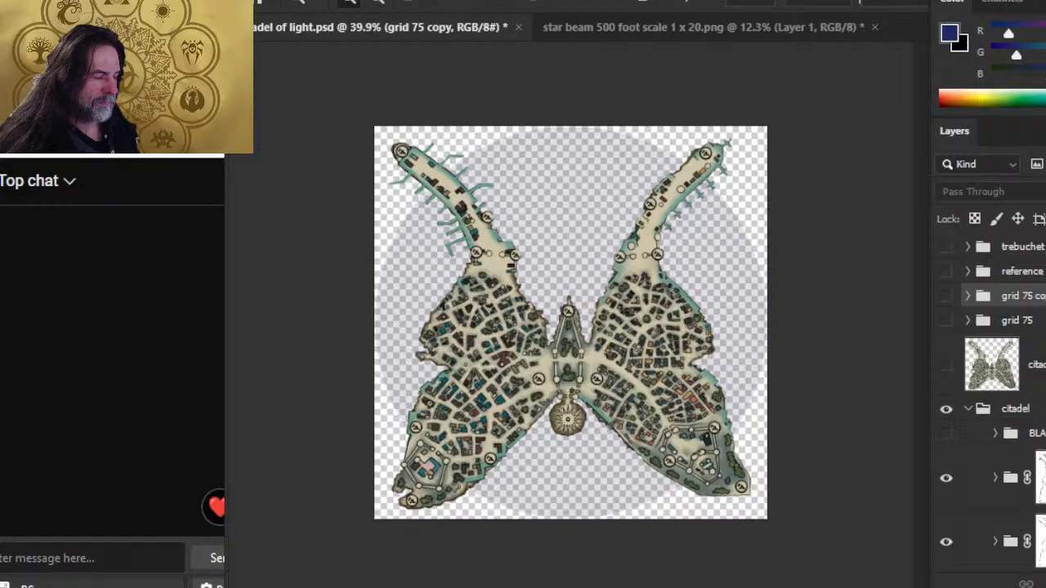
# Step: Start saving the gridless topside map on the computer as a PNG copy
pyautogui.hotkey('alt', 'f')
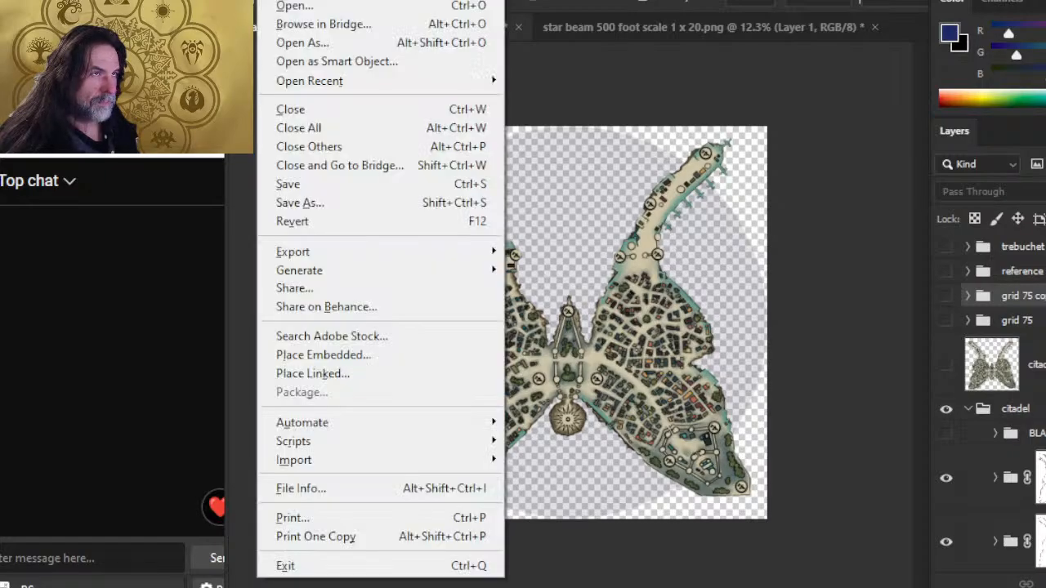
pyautogui.click(375, 201)
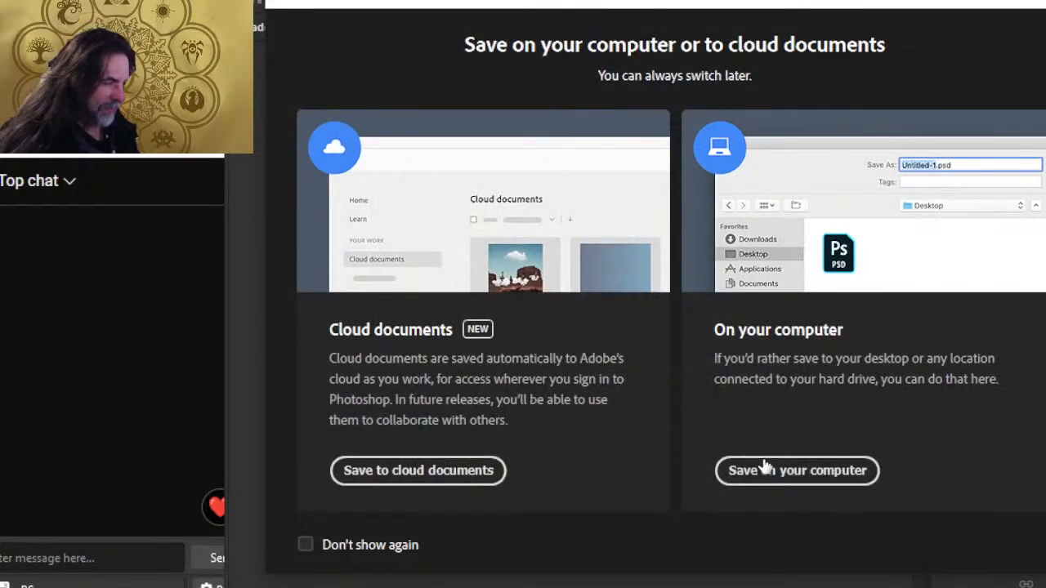
pyautogui.click(772, 472)
pyautogui.click(433, 410)
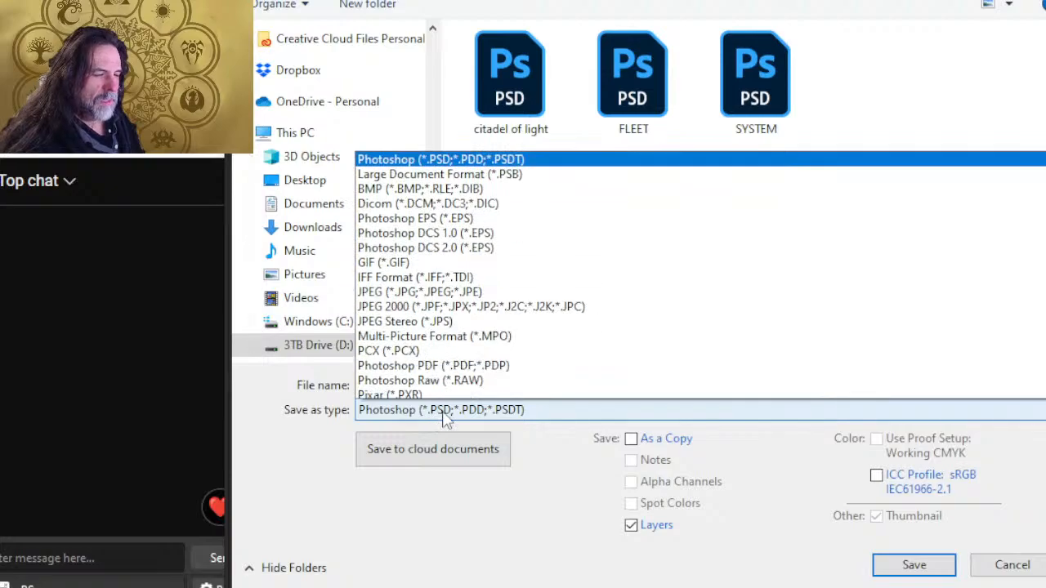
pyautogui.click(425, 336)
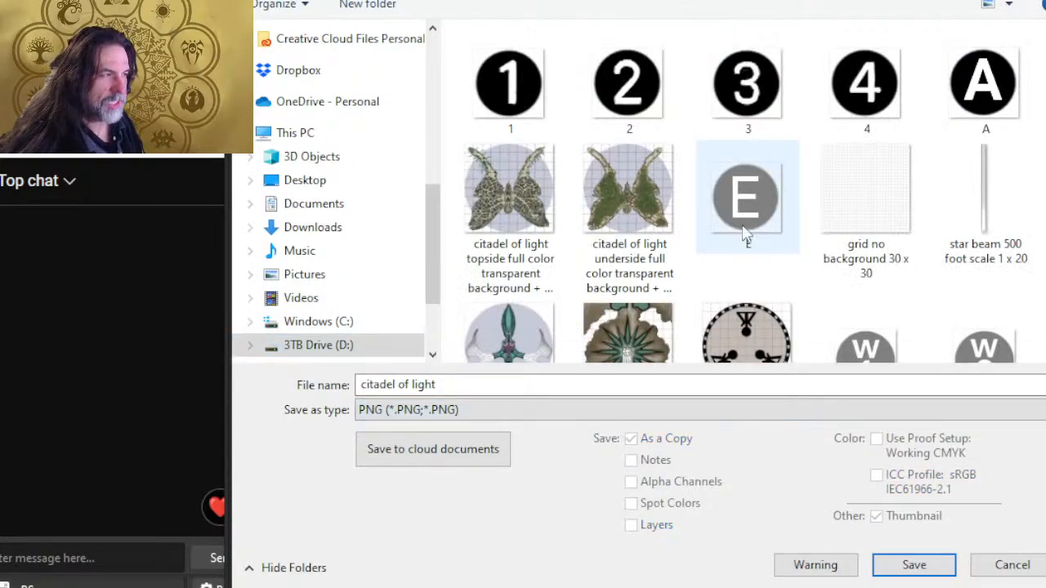
# Step: Name the copy "citadel of light topside full color transparent background no grid" from the copied name and save it at the smallest file size
pyautogui.click(462, 389)
pyautogui.click(462, 390)
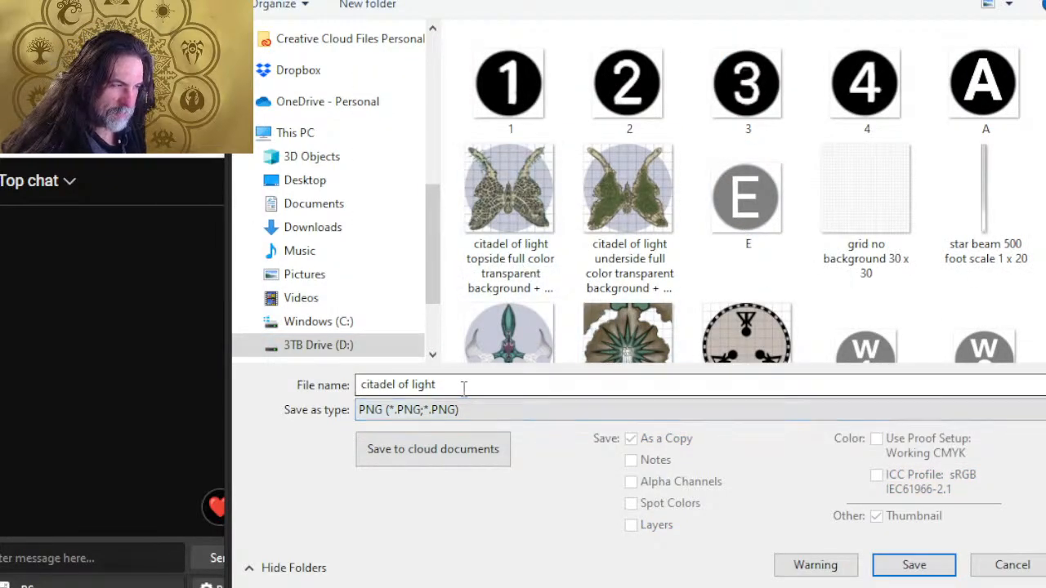
pyautogui.hotkey('ctrl', 'v')
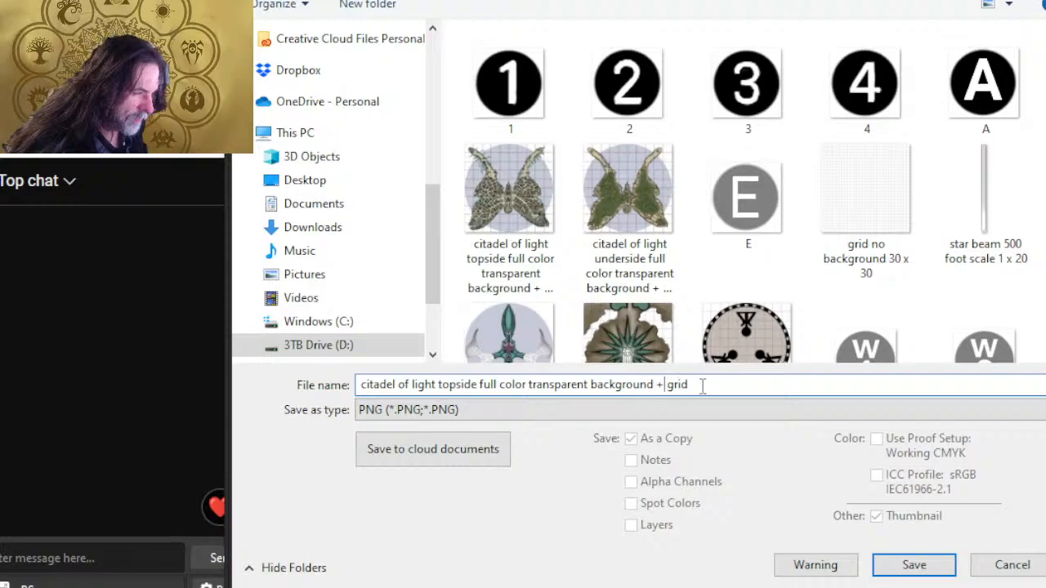
pyautogui.press('BackSpace')
pyautogui.write('no')
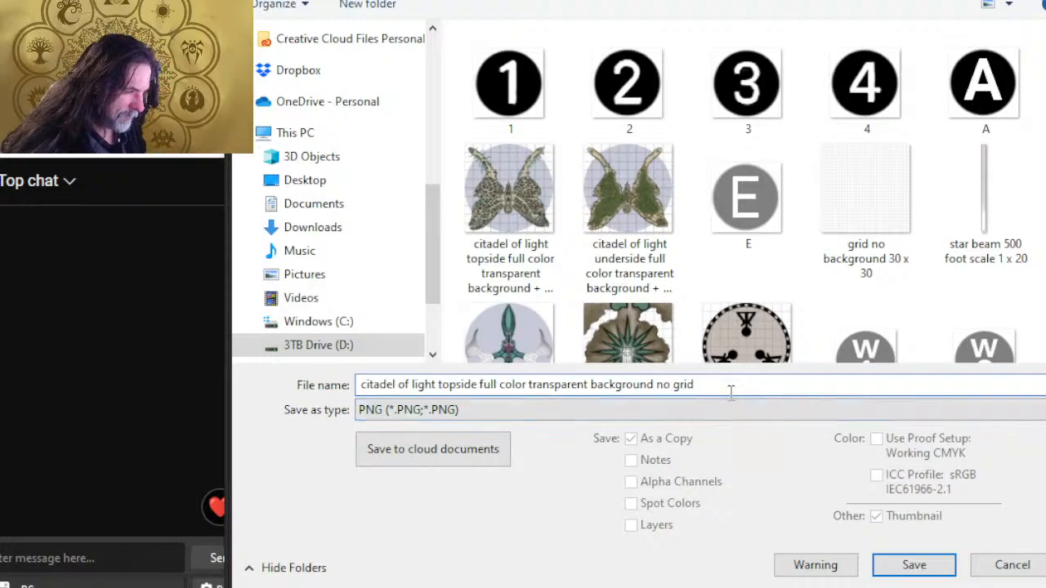
pyautogui.press('Return')
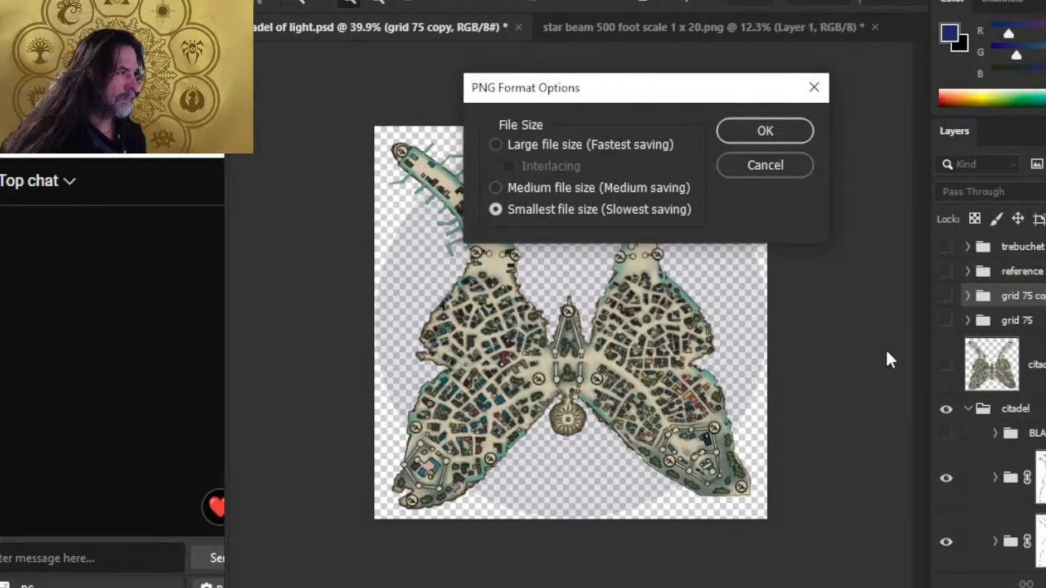
pyautogui.click(765, 131)
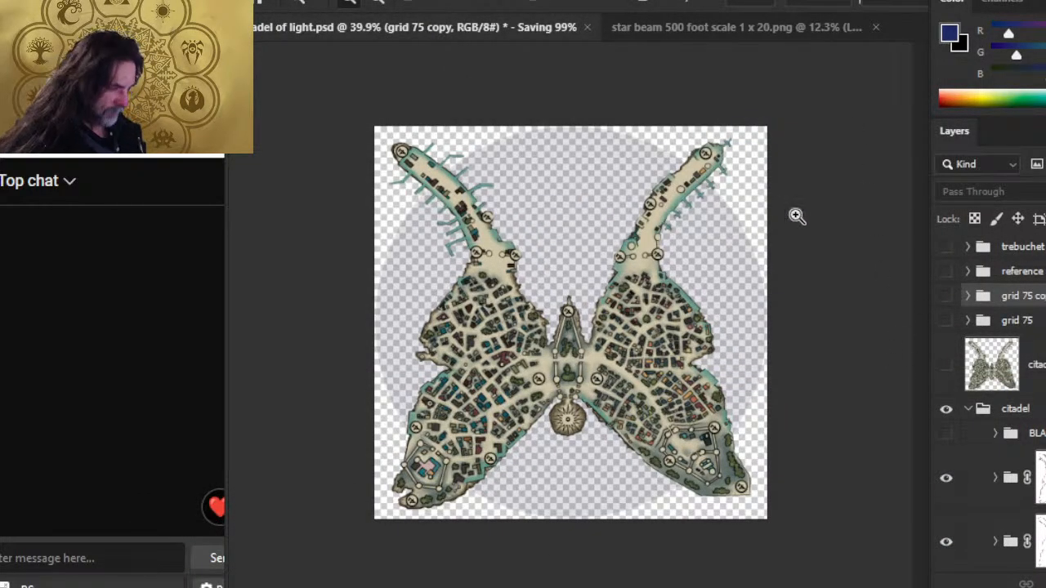
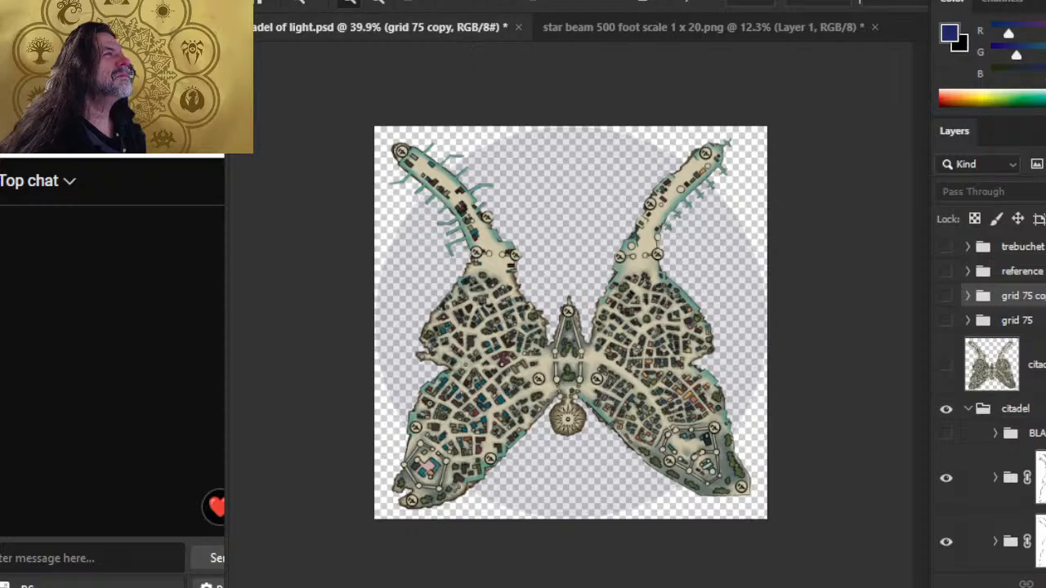
pyautogui.click(270, 1)
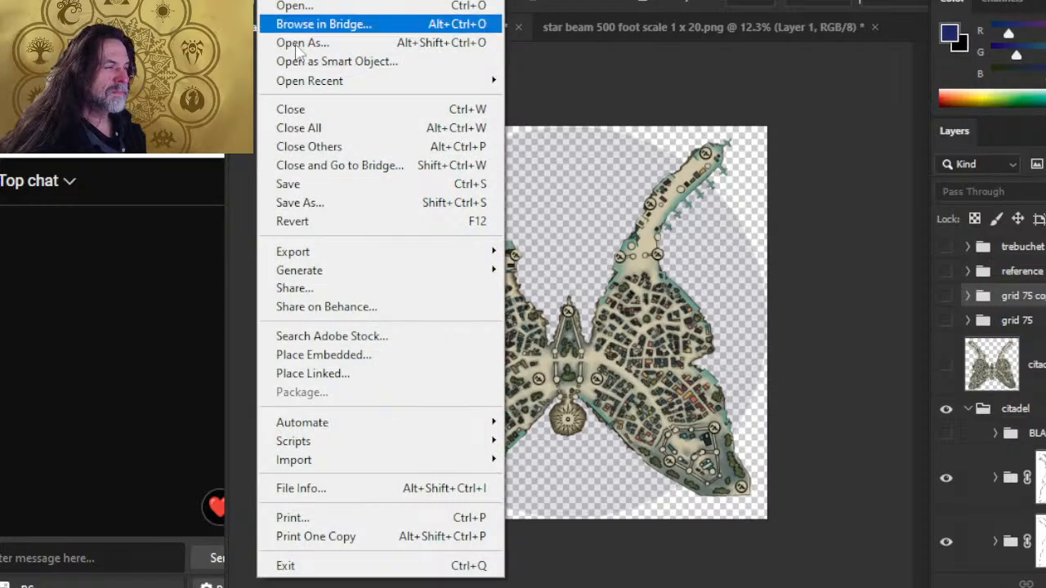
pyautogui.click(345, 205)
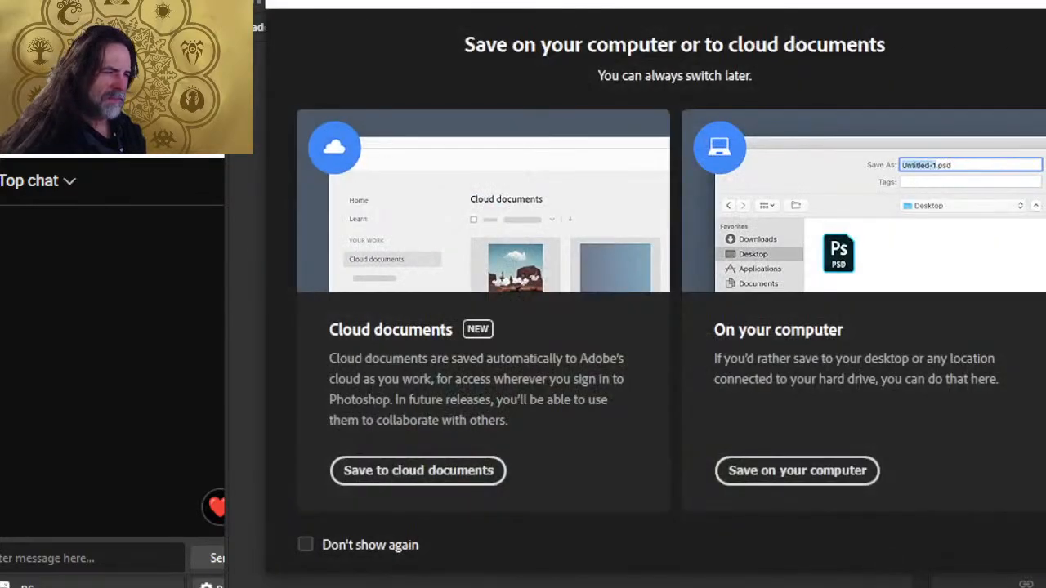
pyautogui.click(778, 471)
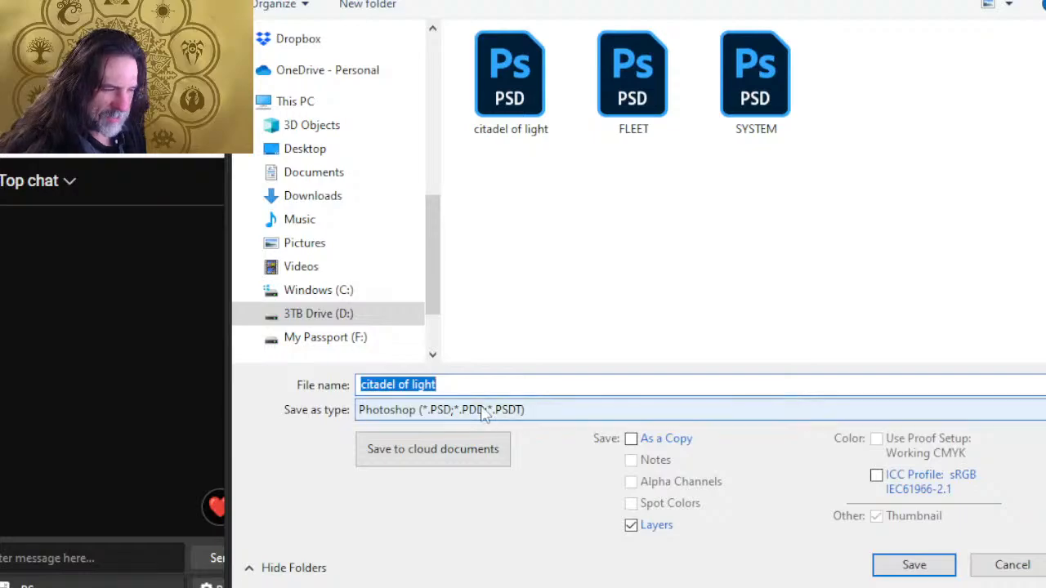
pyautogui.click(491, 411)
pyautogui.click(445, 330)
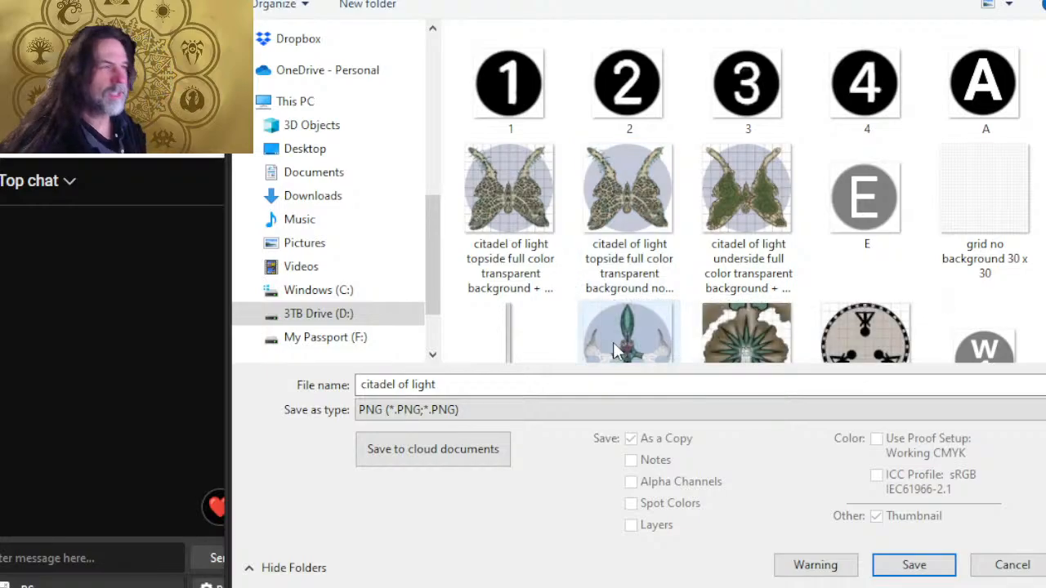
pyautogui.click(1012, 564)
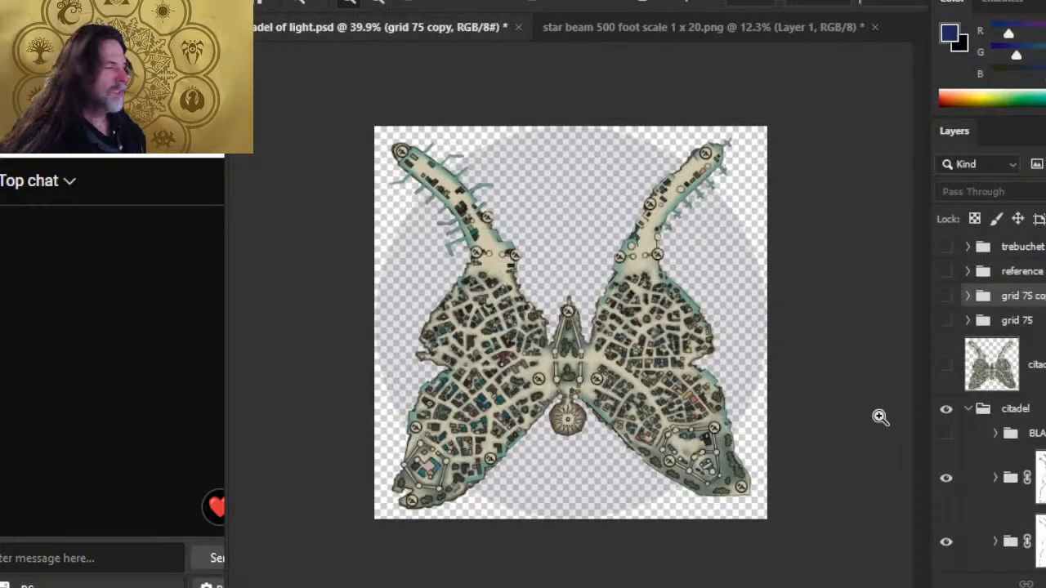
# Step: Hide the topside city group and start saving the gridless underside map on the computer as a PNG copy
pyautogui.click(948, 480)
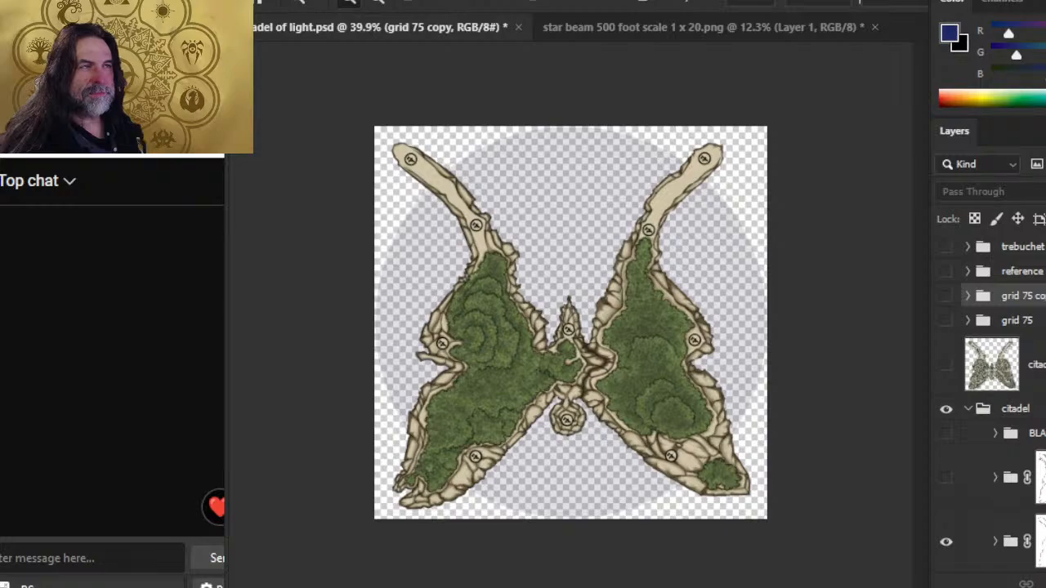
pyautogui.click(269, 0)
pyautogui.click(391, 203)
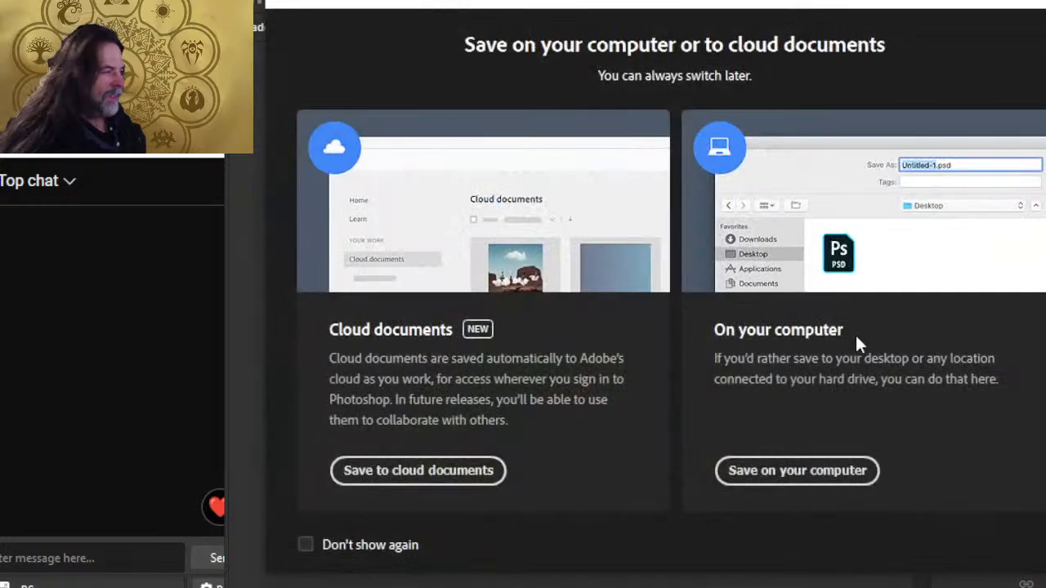
pyautogui.click(821, 469)
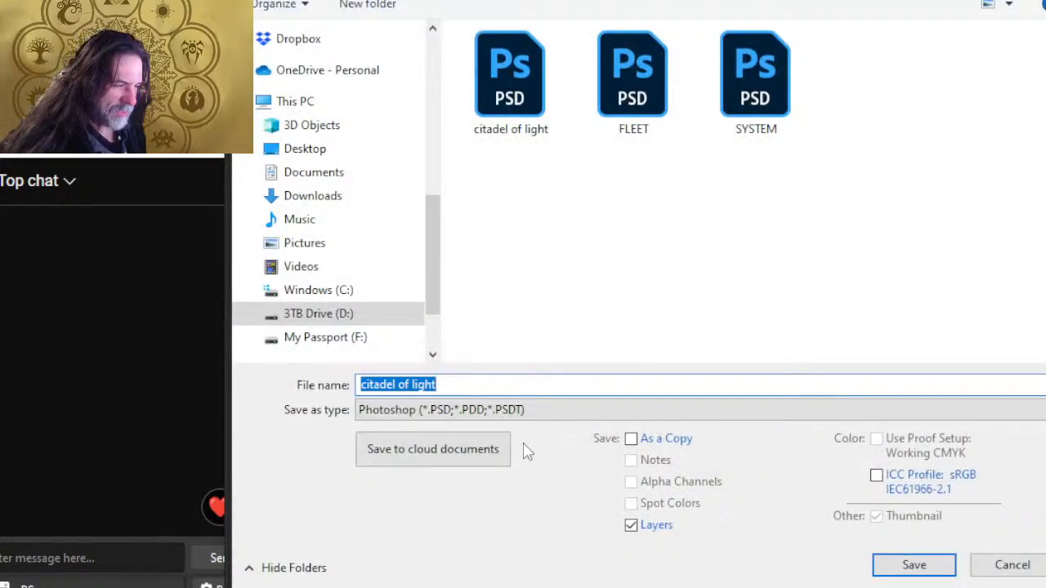
pyautogui.click(524, 411)
pyautogui.click(514, 331)
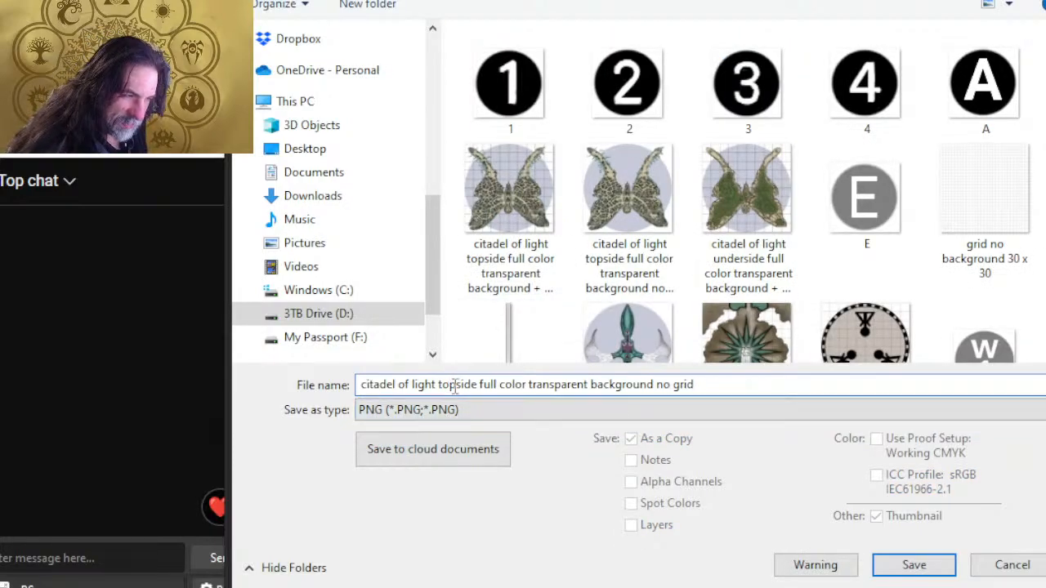
# Step: Name the copy "citadel of light underside full color transparent background no grid" and save it as a PNG
pyautogui.press('BackSpace')
pyautogui.press('BackSpace')
pyautogui.press('BackSpace')
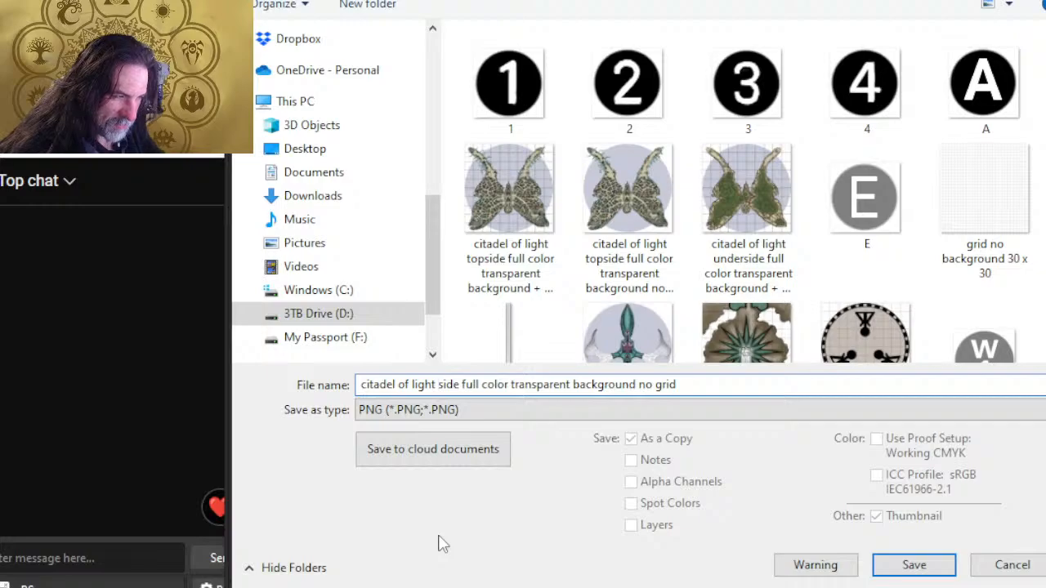
pyautogui.write('under')
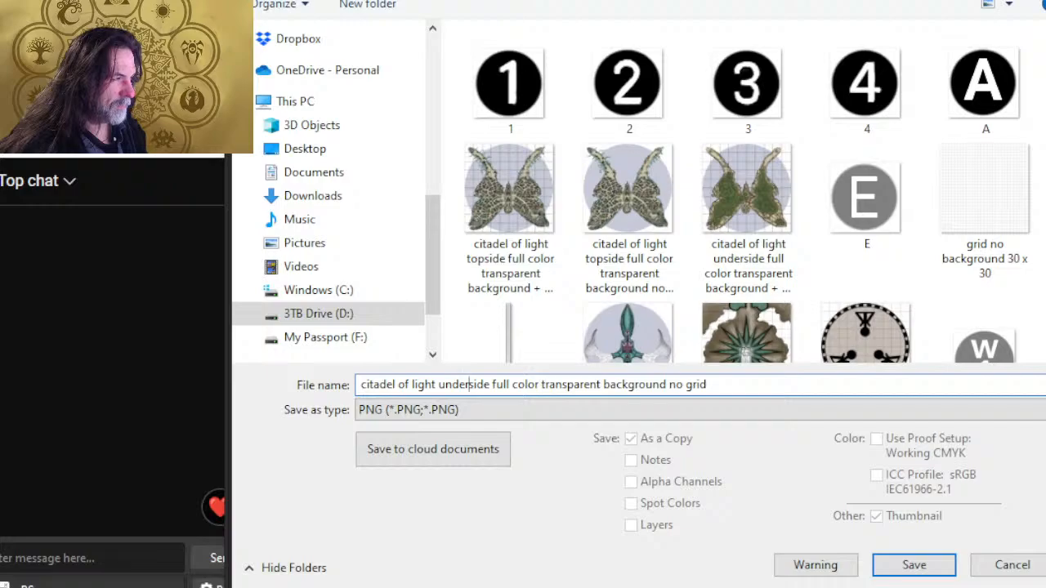
pyautogui.press('Return')
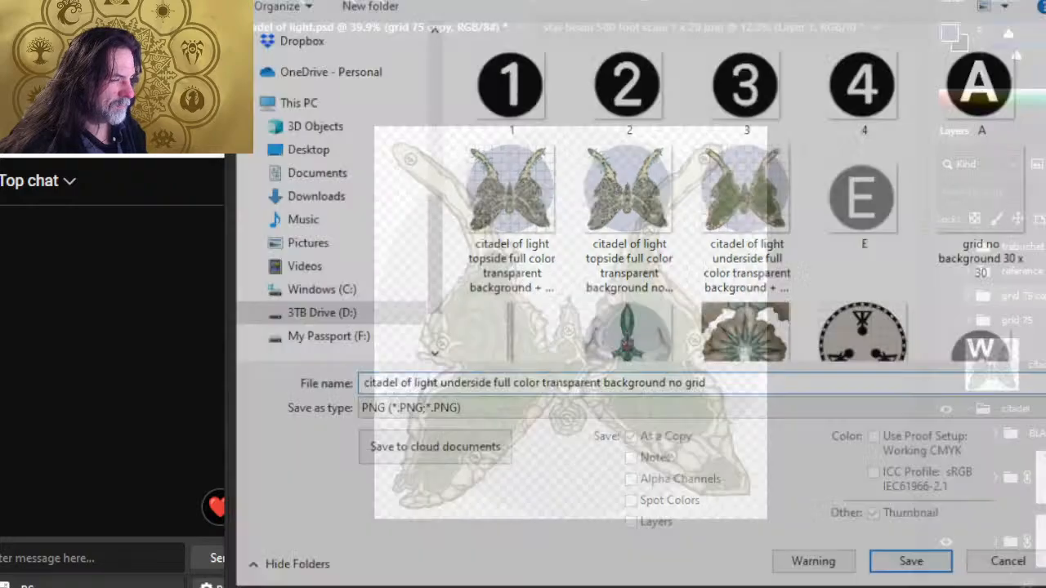
pyautogui.click(764, 133)
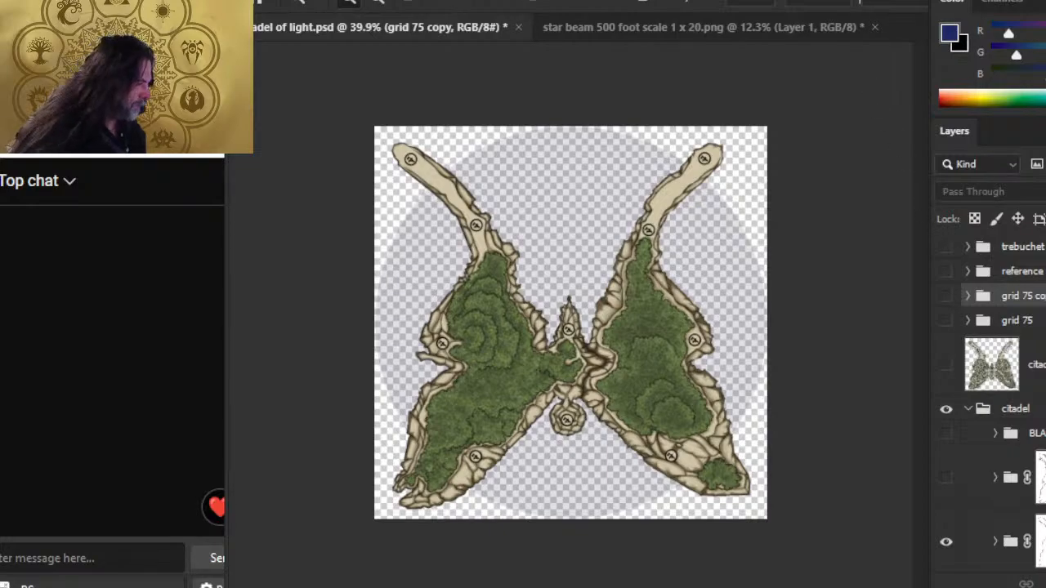
# Step: Hide the blue circle layer and swap the full-color underside group for the BLACK WHITE line-art group
pyautogui.scroll(-1, 1026, 419)
pyautogui.scroll(-1, 1016, 411)
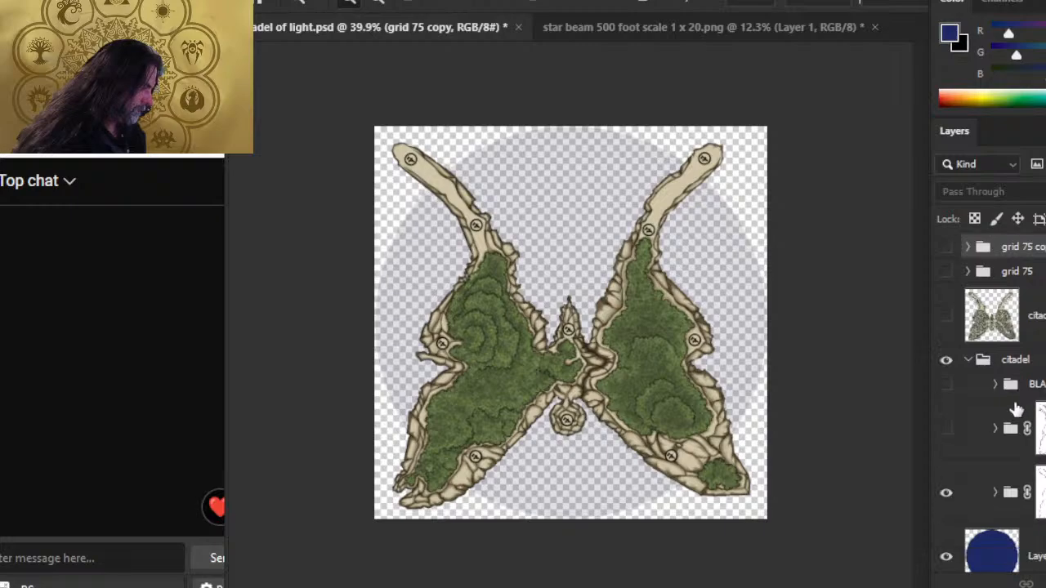
pyautogui.click(946, 562)
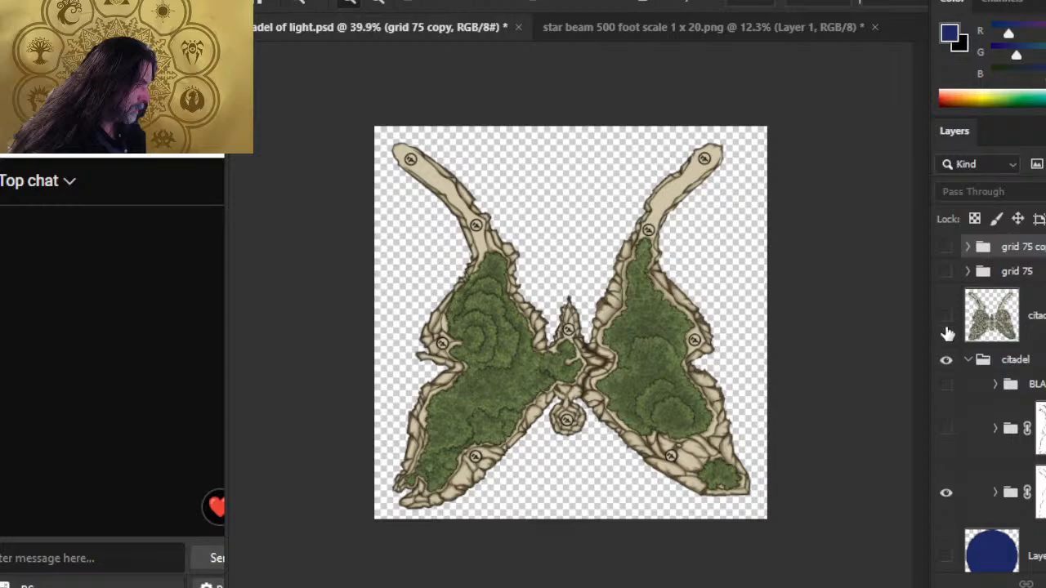
pyautogui.click(946, 386)
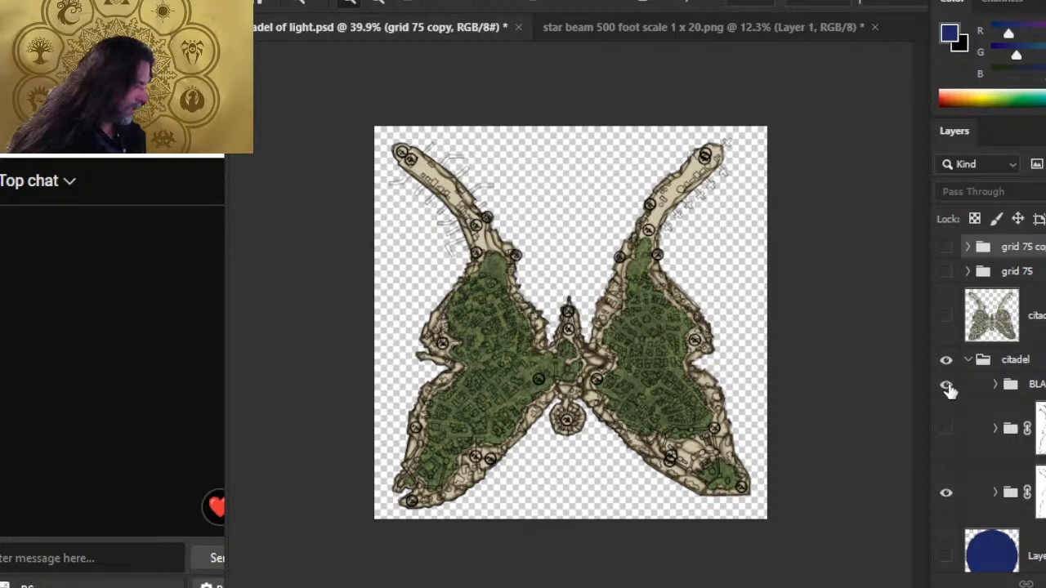
pyautogui.click(946, 495)
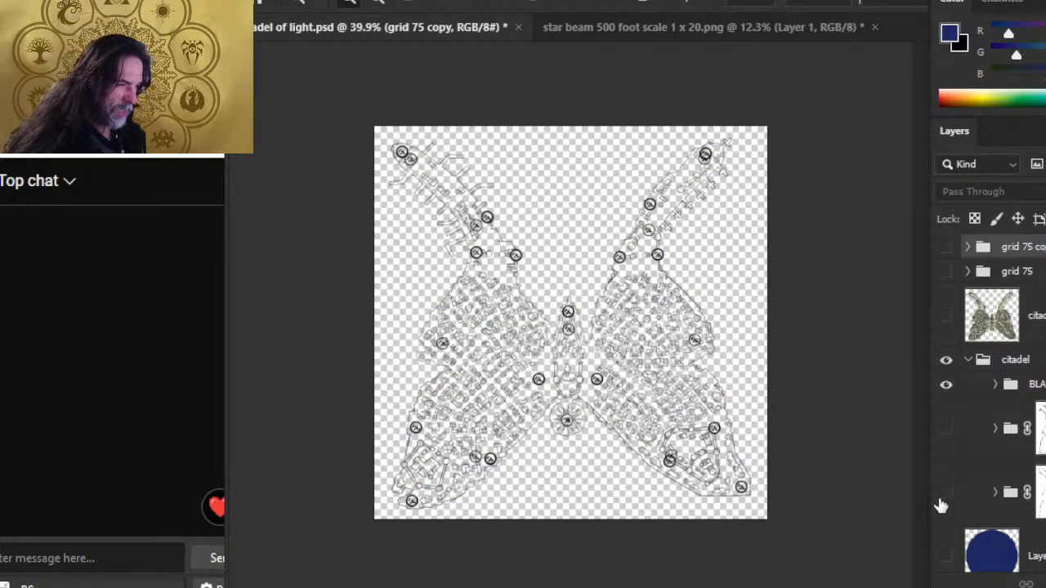
# Step: Expand the BLACK WHITE group with its top subgroup collapsed, and show the white background layer beneath the trash group
pyautogui.click(1003, 386)
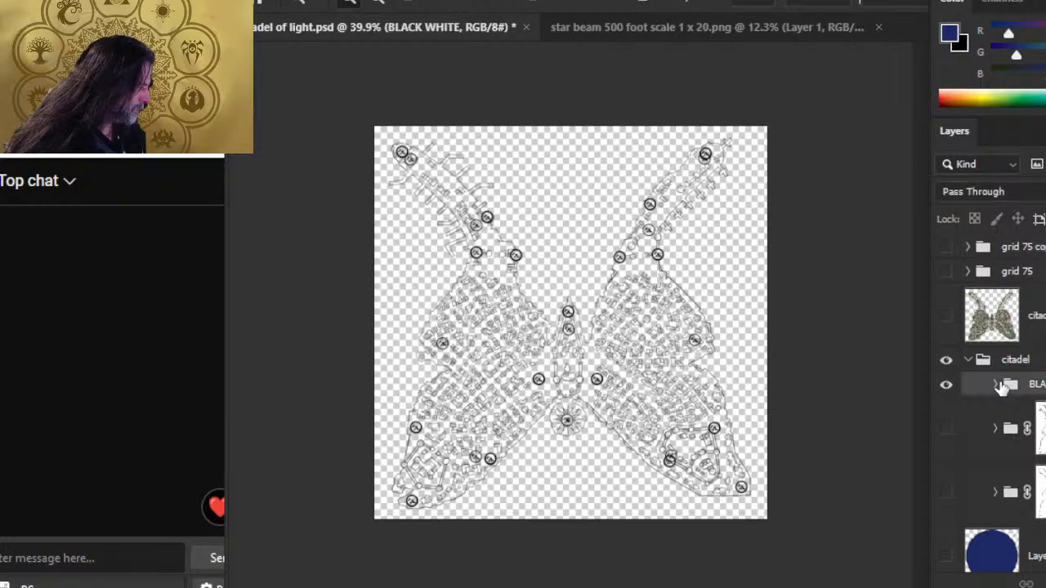
pyautogui.click(996, 385)
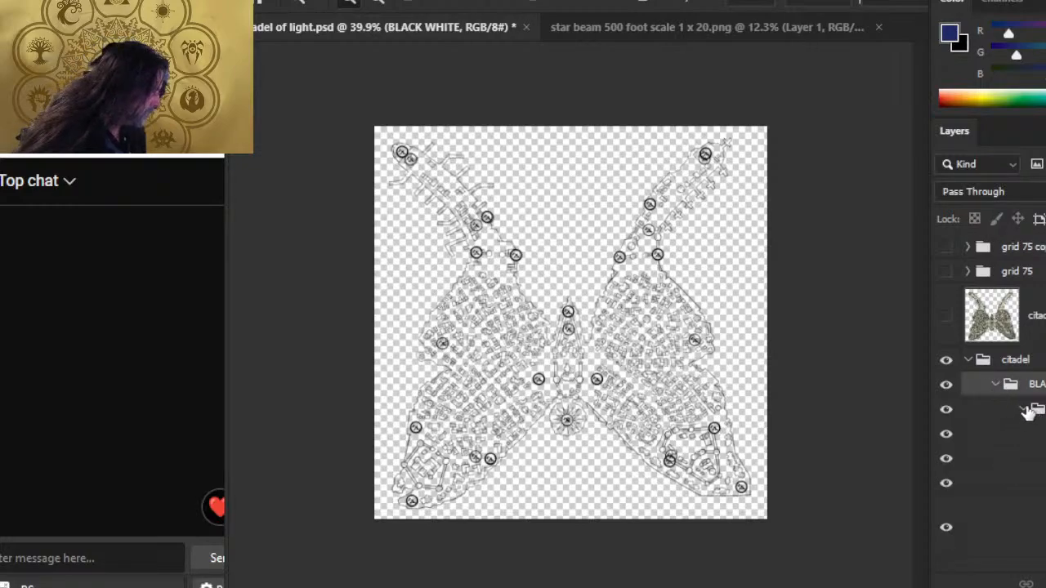
pyautogui.click(1021, 411)
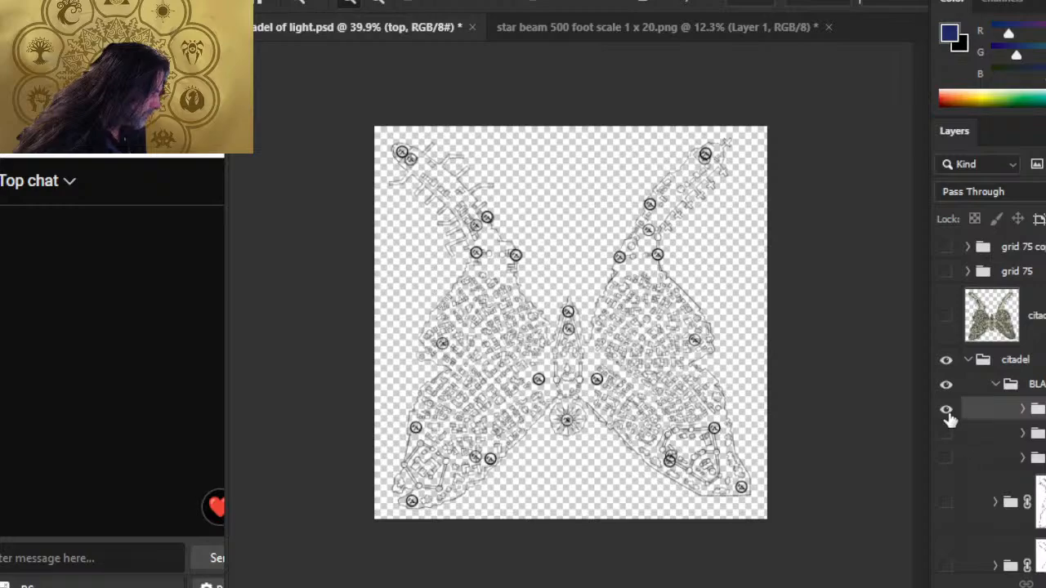
pyautogui.scroll(-5, 1035, 490)
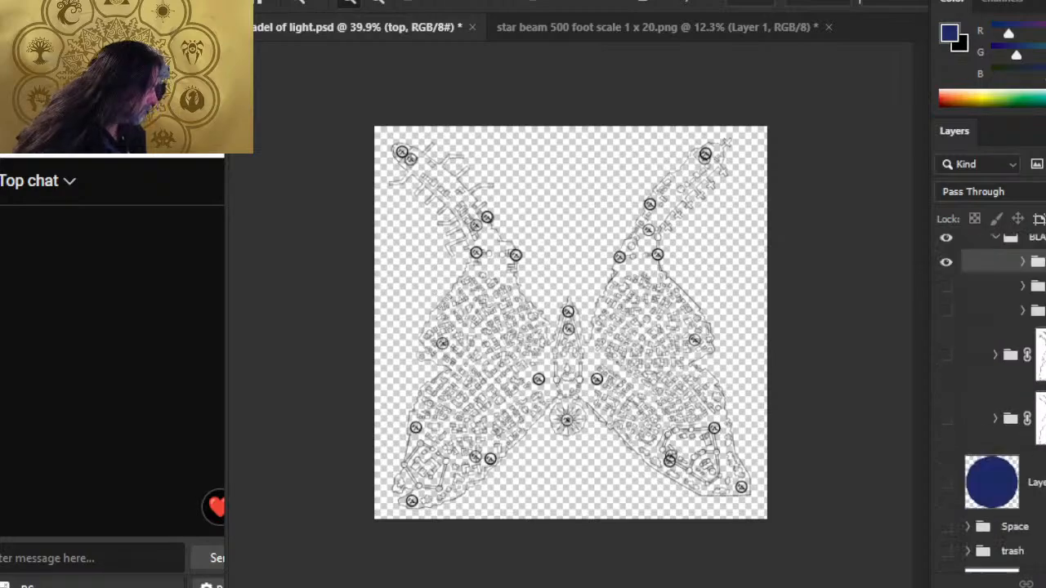
pyautogui.click(945, 542)
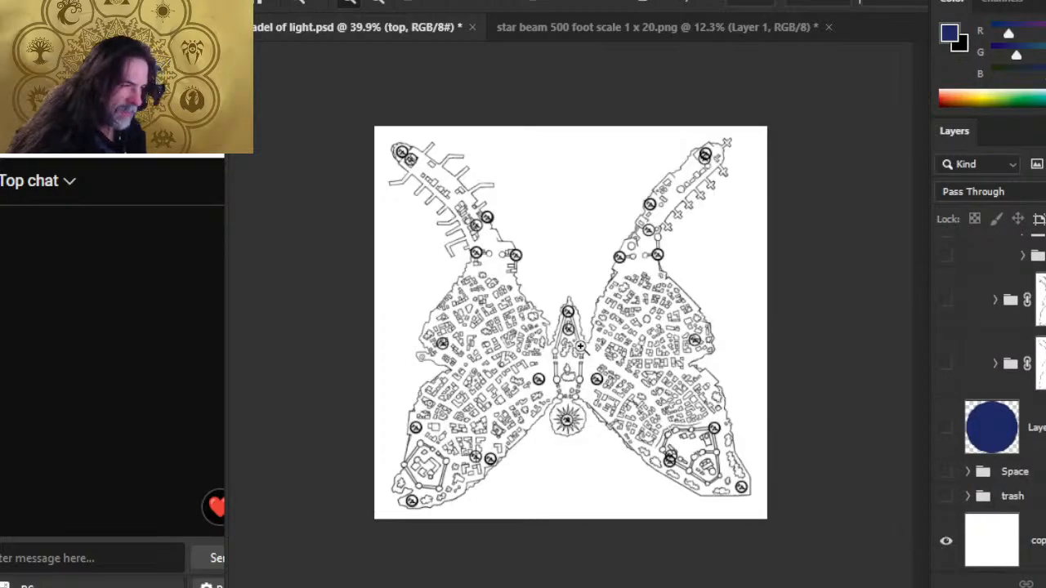
# Step: Select the back subgroup inside the BLACK WHITE group and check its contents
pyautogui.scroll(3, 1013, 355)
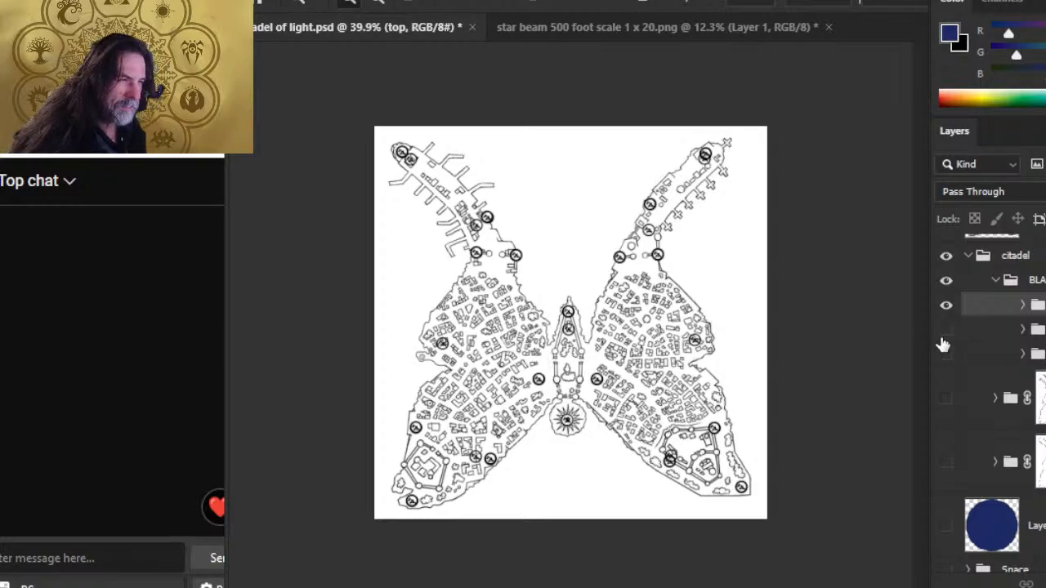
pyautogui.click(1031, 330)
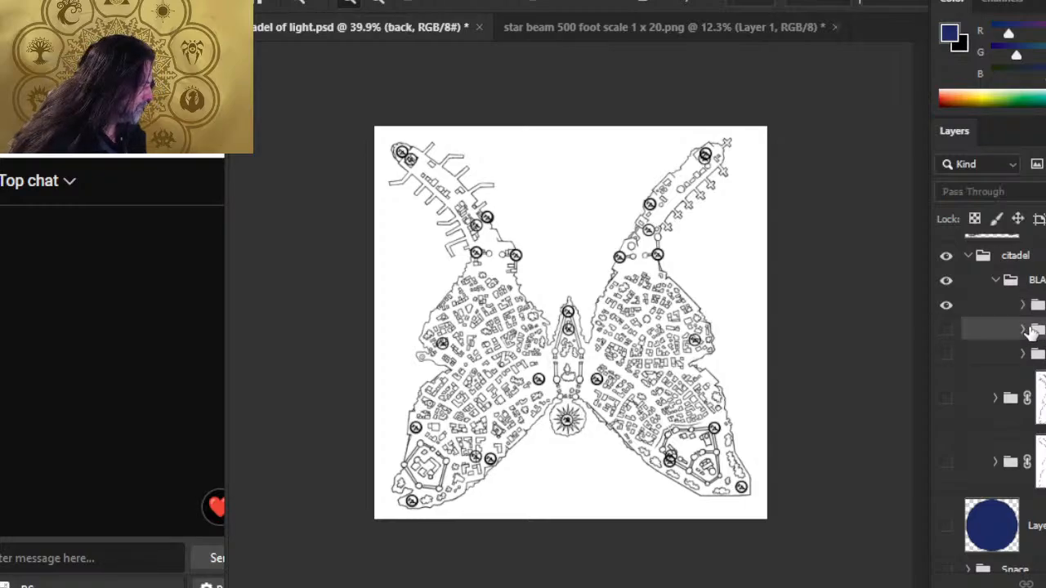
pyautogui.click(1024, 330)
pyautogui.click(1024, 333)
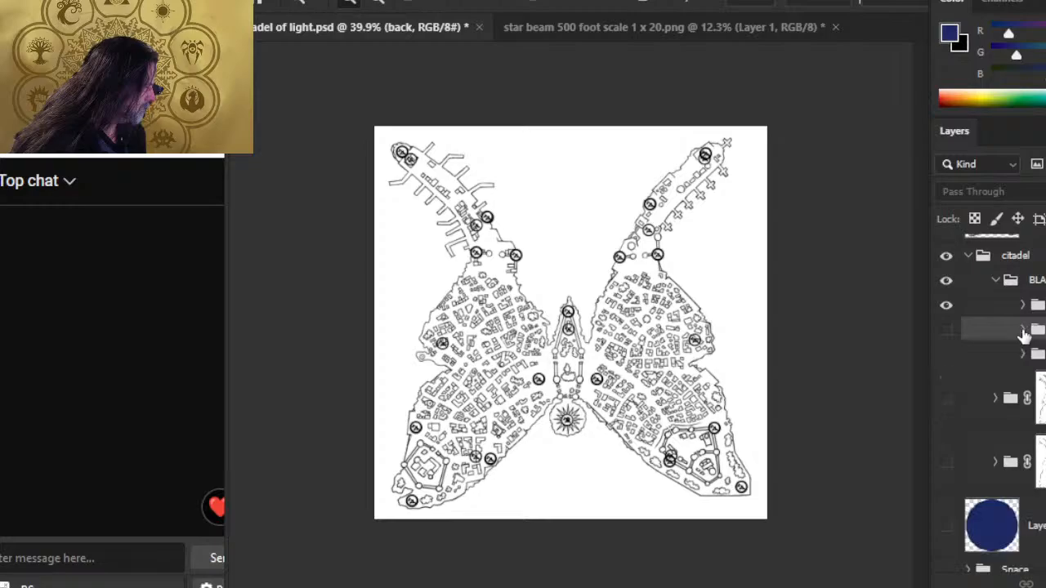
# Step: Expand the back subgroup and examine the black-and-white line art up close, including the trebuchet markers around the lower-wing keep
pyautogui.click(1023, 333)
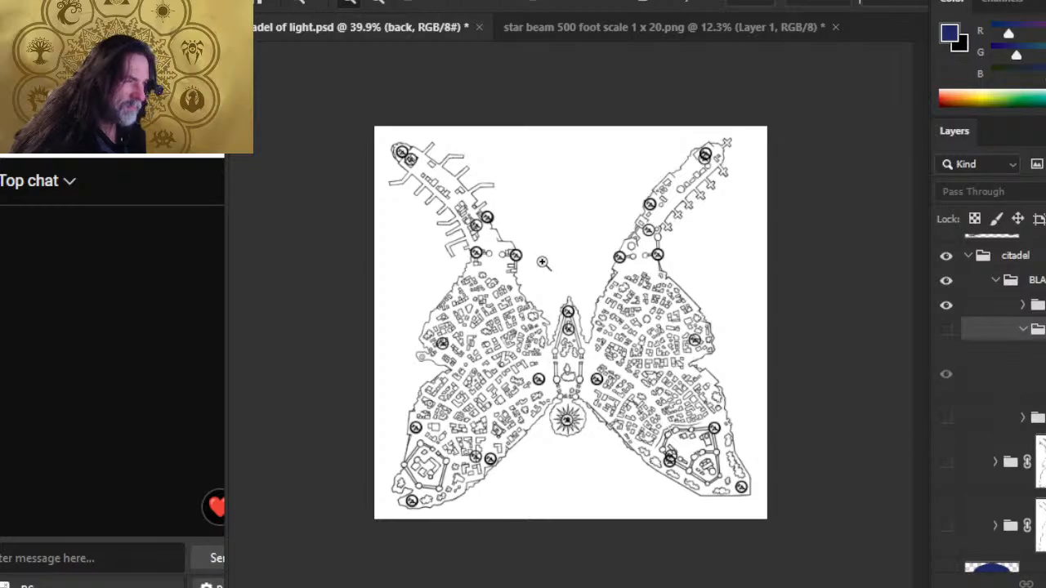
pyautogui.moveTo(525, 452); pyautogui.dragTo(641, 481)
pyautogui.moveTo(729, 488)
pyautogui.mouseDown()
pyautogui.moveTo(658, 459)
pyautogui.moveTo(564, 461)
pyautogui.mouseUp()
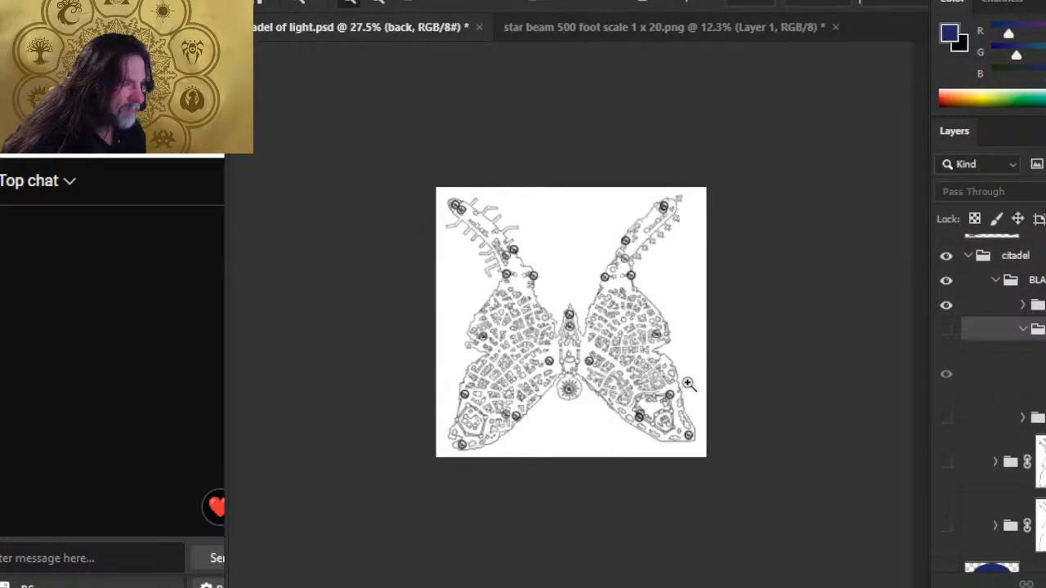
pyautogui.press('l')
pyautogui.press('z')
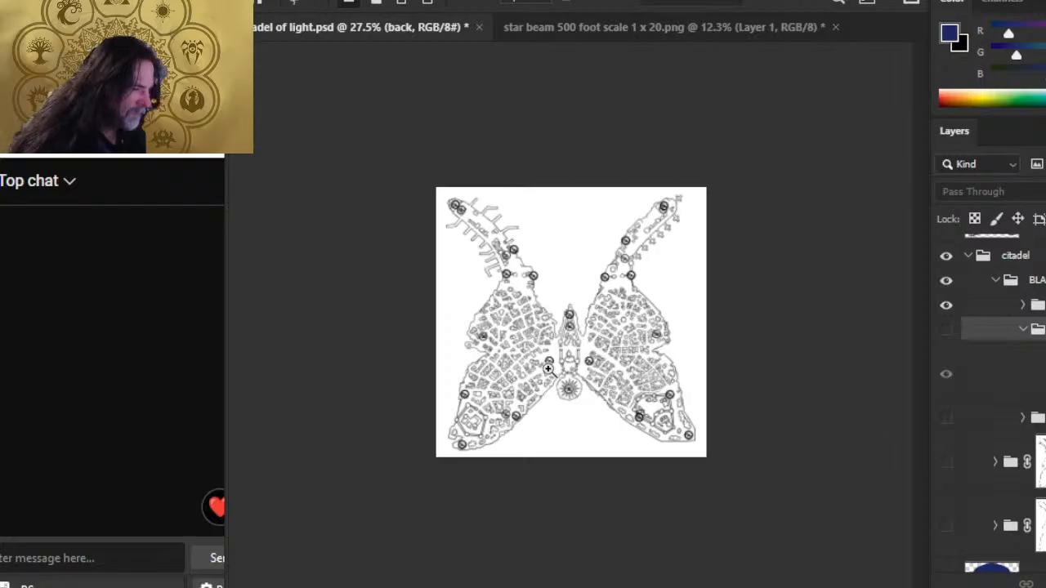
pyautogui.moveTo(715, 397); pyautogui.dragTo(809, 423)
pyautogui.moveTo(597, 420)
pyautogui.mouseDown()
pyautogui.moveTo(654, 426)
pyautogui.moveTo(582, 420)
pyautogui.mouseUp()
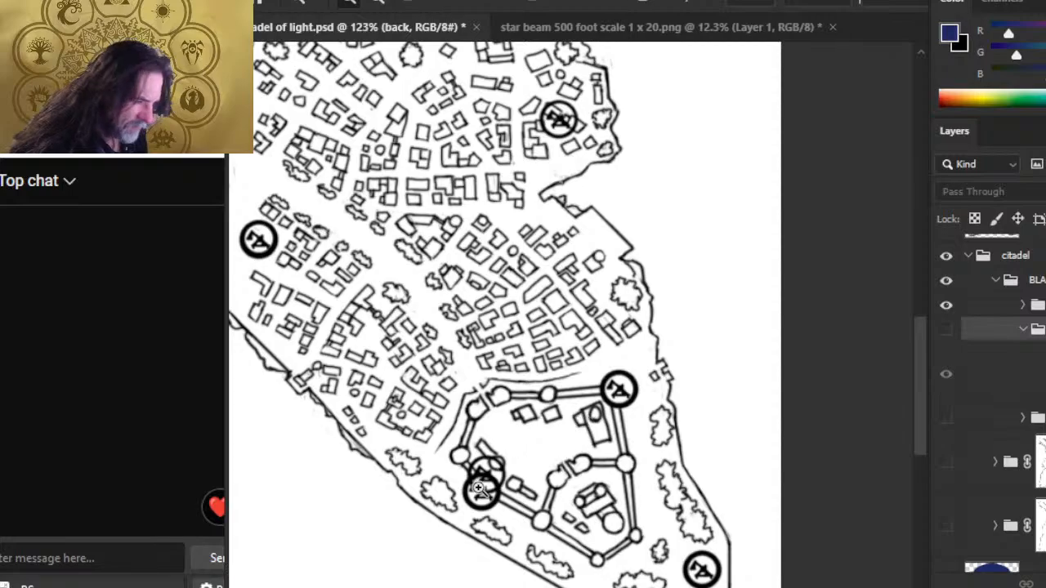
pyautogui.hscroll(-5, 582, 420)
pyautogui.scroll(5, 701, 444)
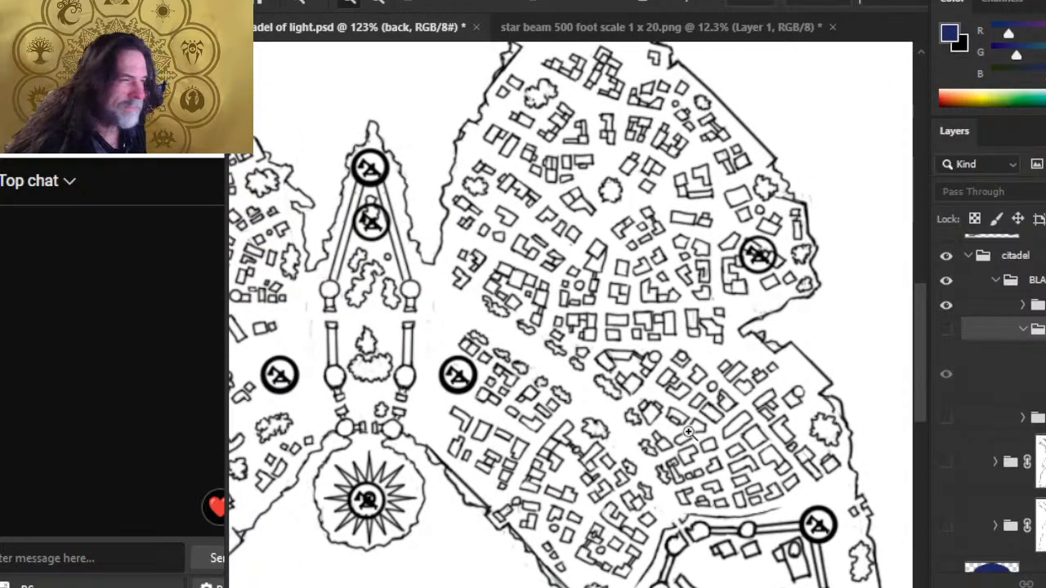
pyautogui.moveTo(703, 442); pyautogui.dragTo(649, 478)
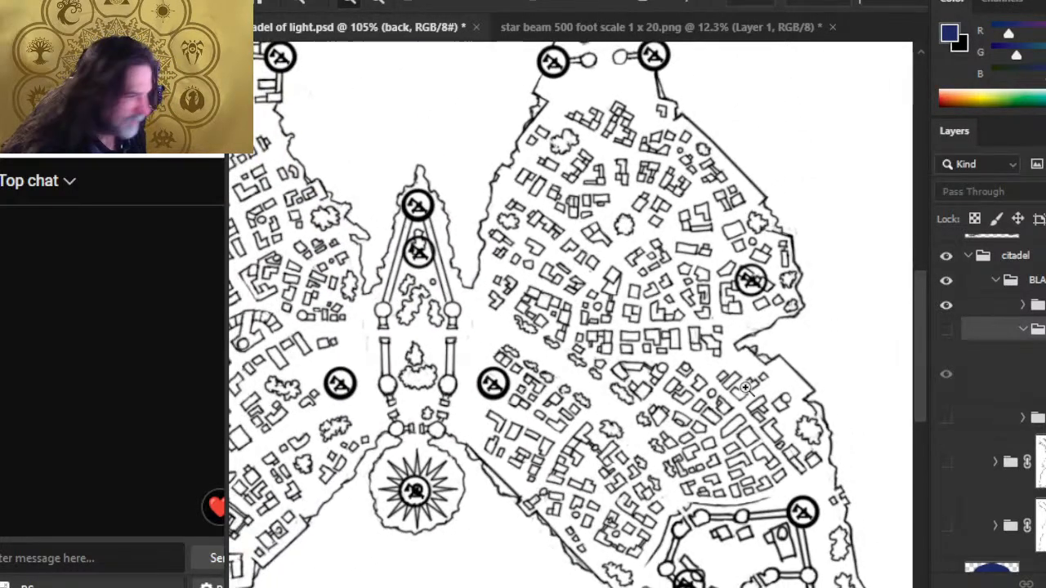
pyautogui.moveTo(808, 294); pyautogui.dragTo(889, 320)
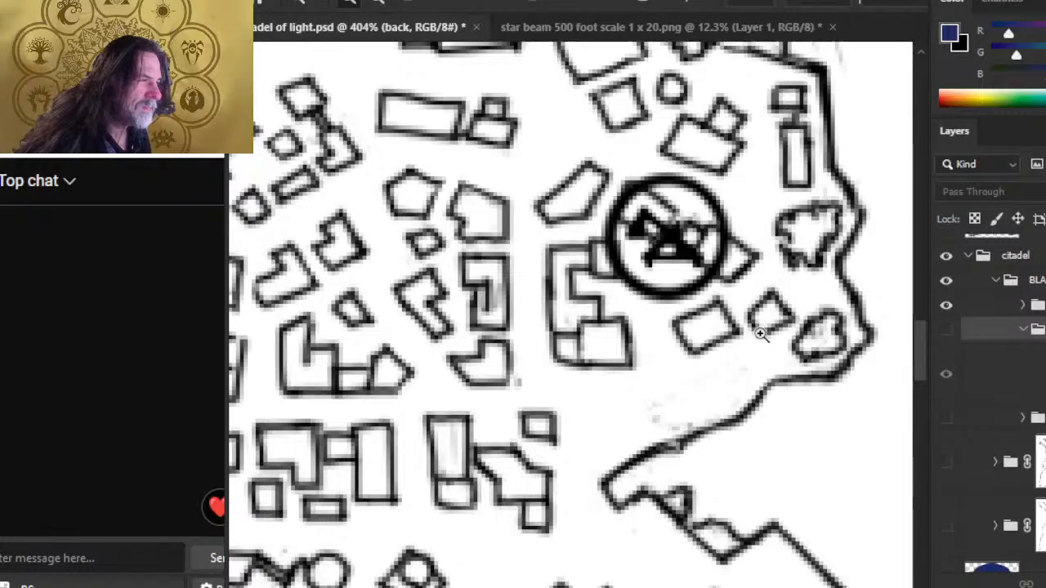
pyautogui.moveTo(762, 336); pyautogui.dragTo(640, 286)
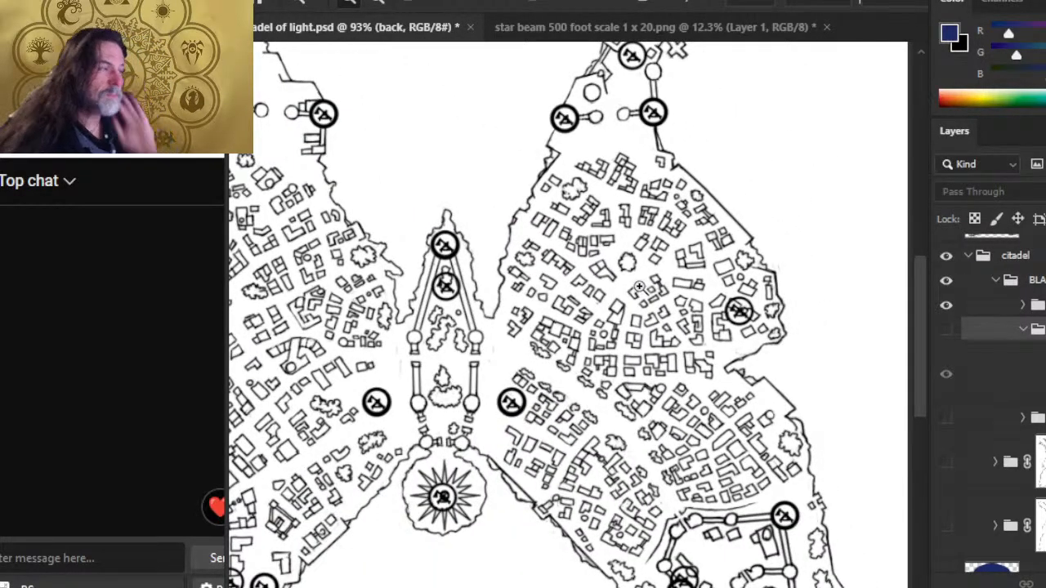
pyautogui.scroll(-3, 651, 535)
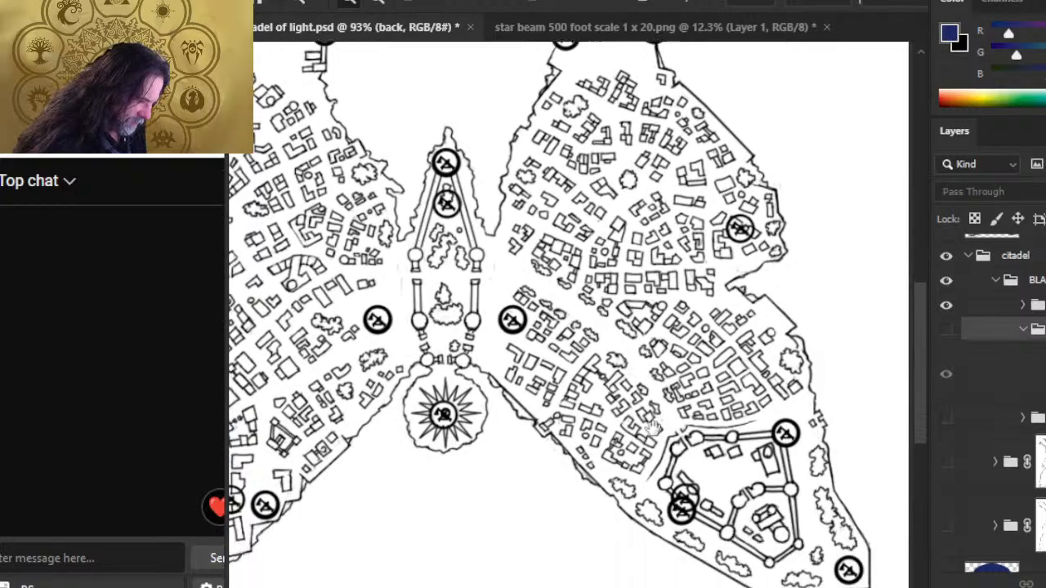
pyautogui.moveTo(720, 513); pyautogui.dragTo(822, 508)
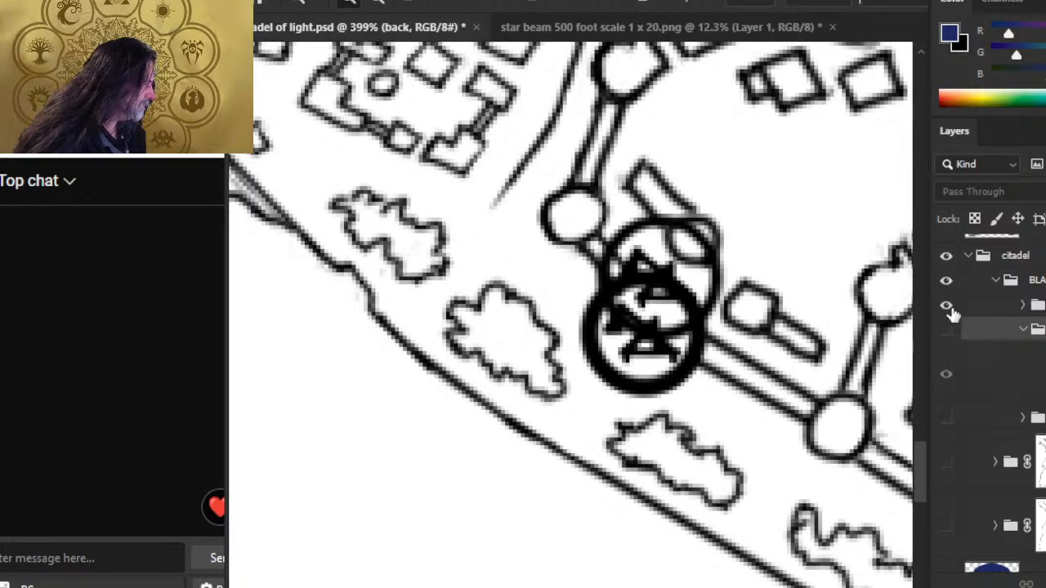
# Step: Expand the top subgroup of BLACK WHITE, check what its layers hold, and hide the second layer with the duplicate trebuchet markers
pyautogui.click(1023, 306)
pyautogui.scroll(3, 1026, 307)
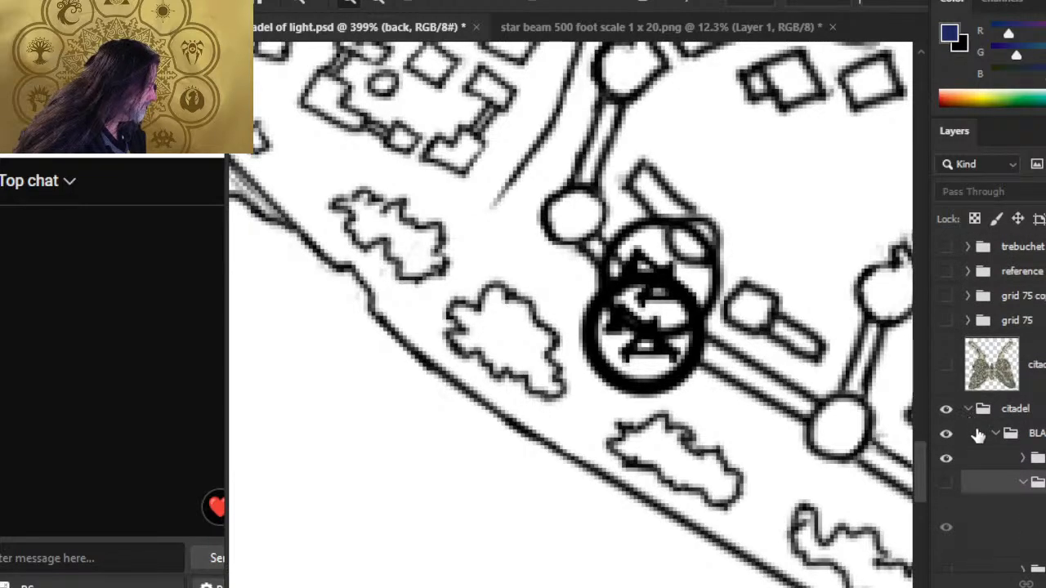
pyautogui.click(945, 459)
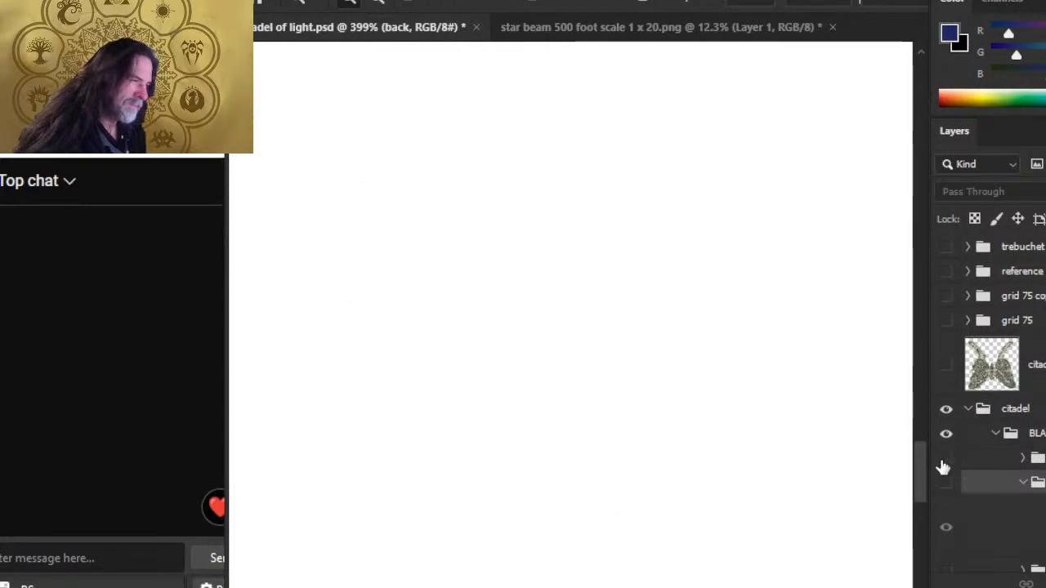
pyautogui.click(945, 460)
pyautogui.click(1021, 463)
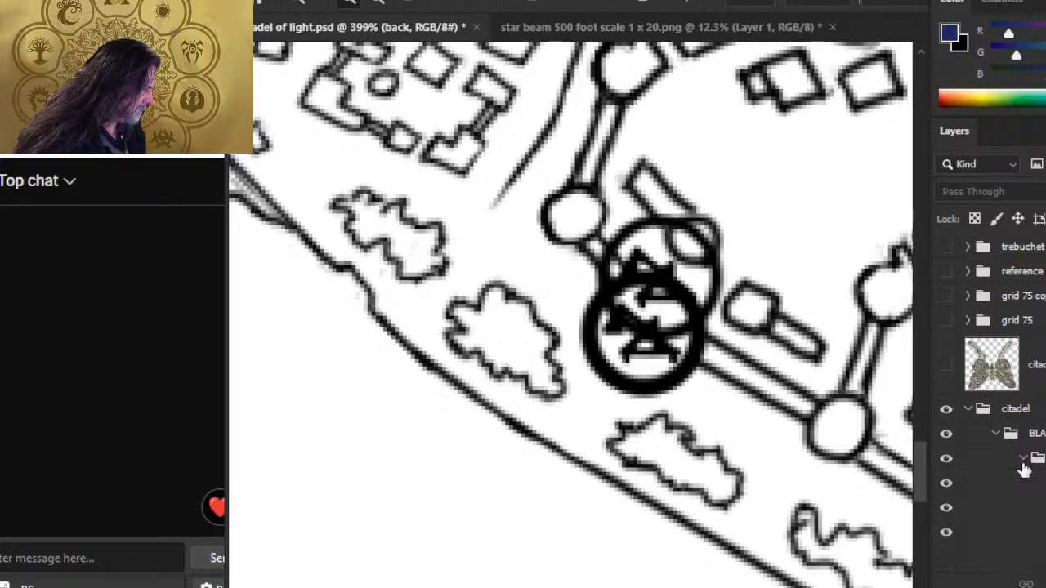
pyautogui.click(946, 461)
pyautogui.click(945, 462)
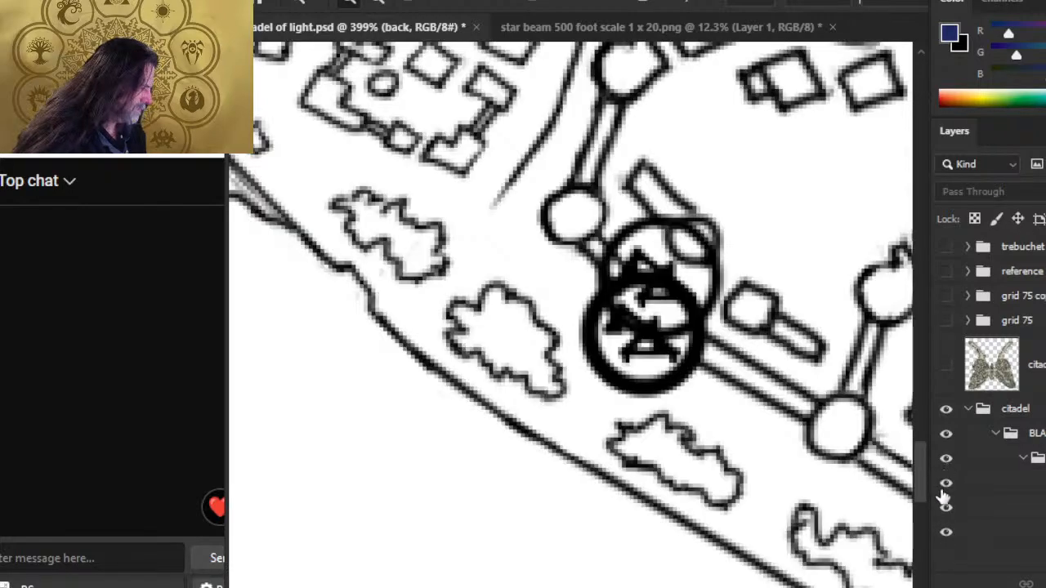
pyautogui.click(945, 482)
pyautogui.click(945, 483)
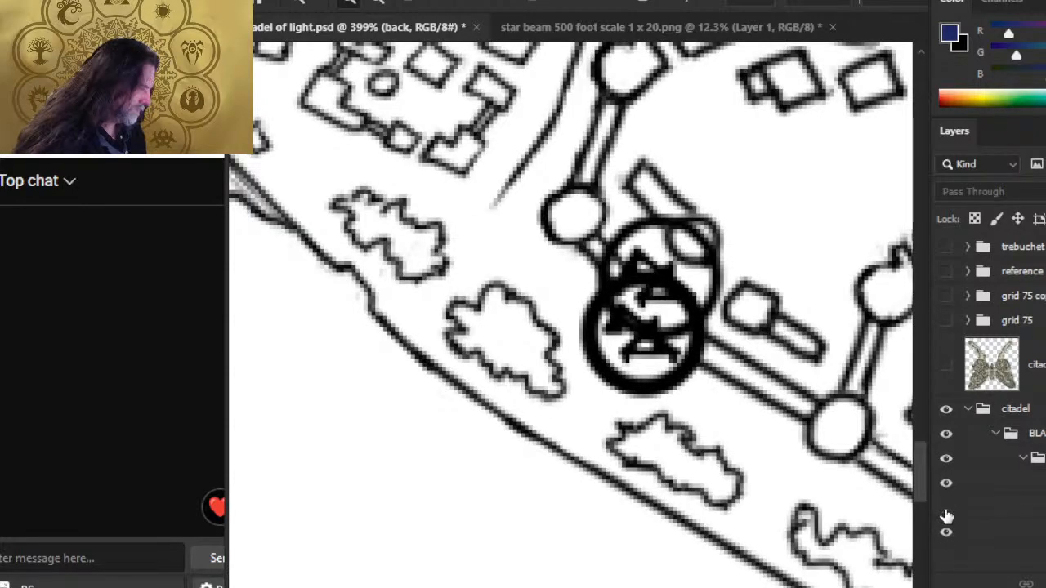
pyautogui.click(946, 514)
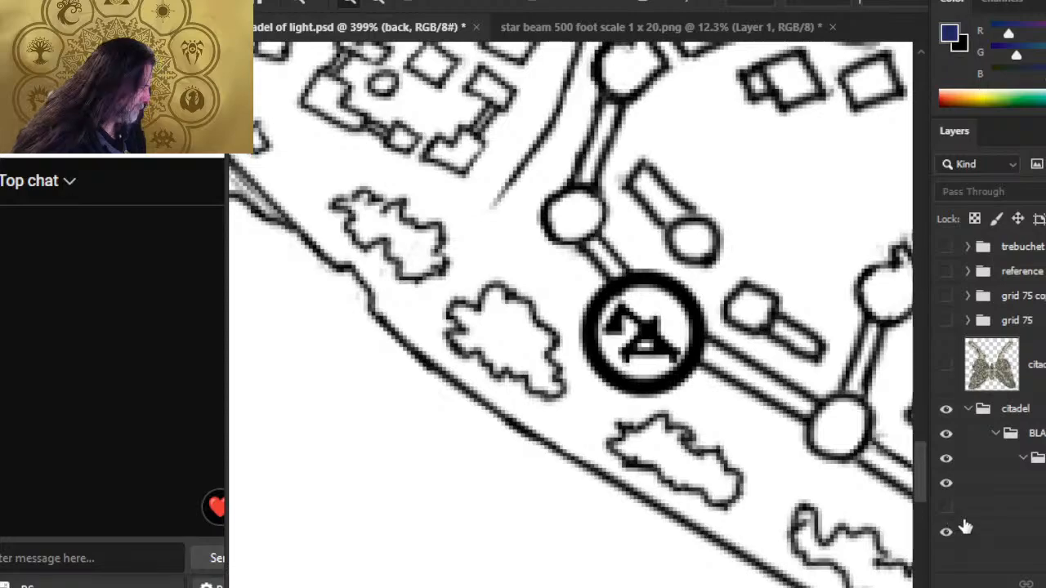
# Step: Check the remaining markers near the docks against the subgroup's first layer, and hide the third layer with the plain marker rings
pyautogui.scroll(-5, 752, 397)
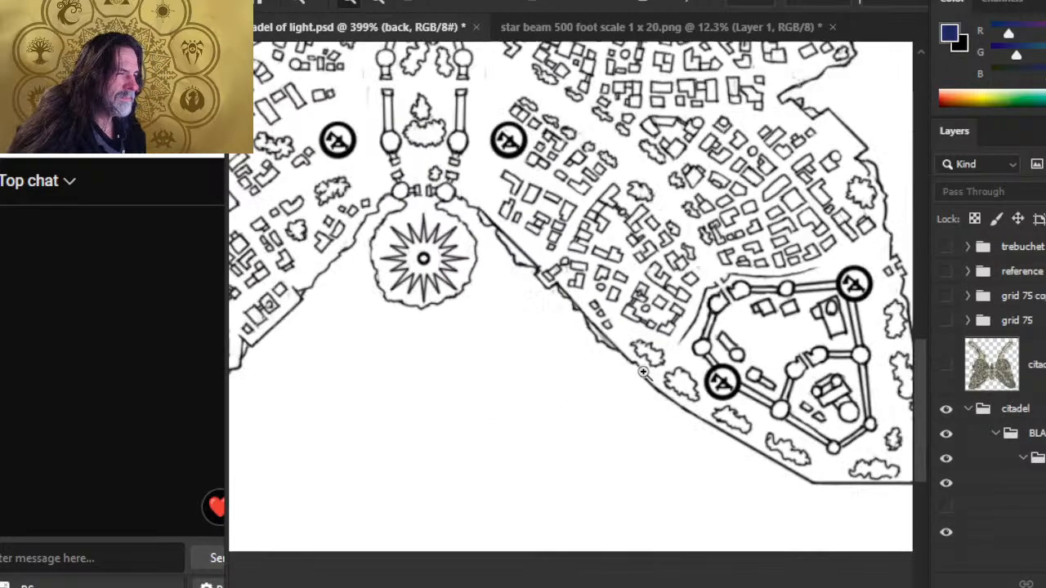
pyautogui.scroll(-6, 638, 368)
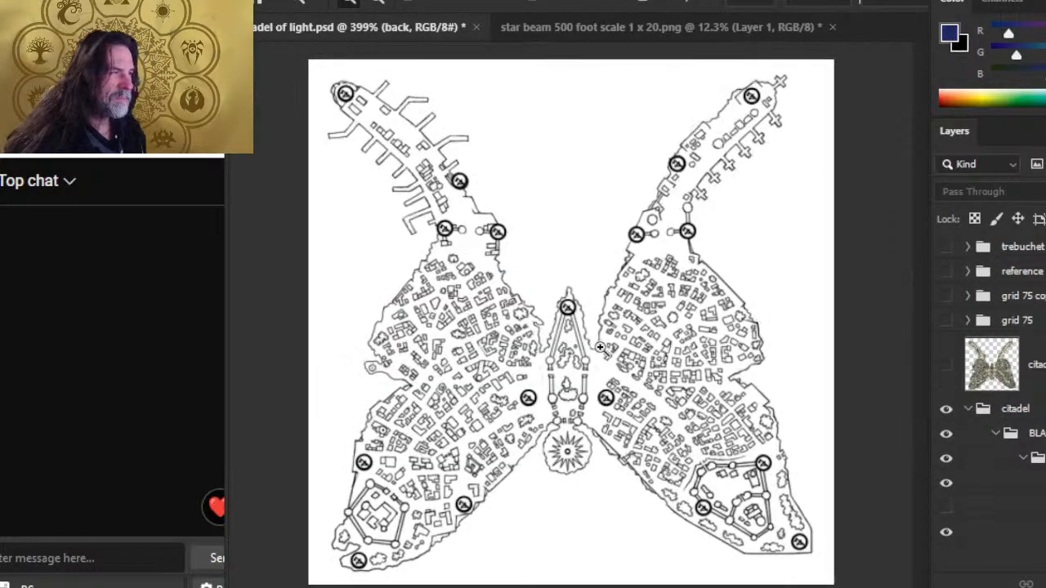
pyautogui.scroll(8, 591, 207)
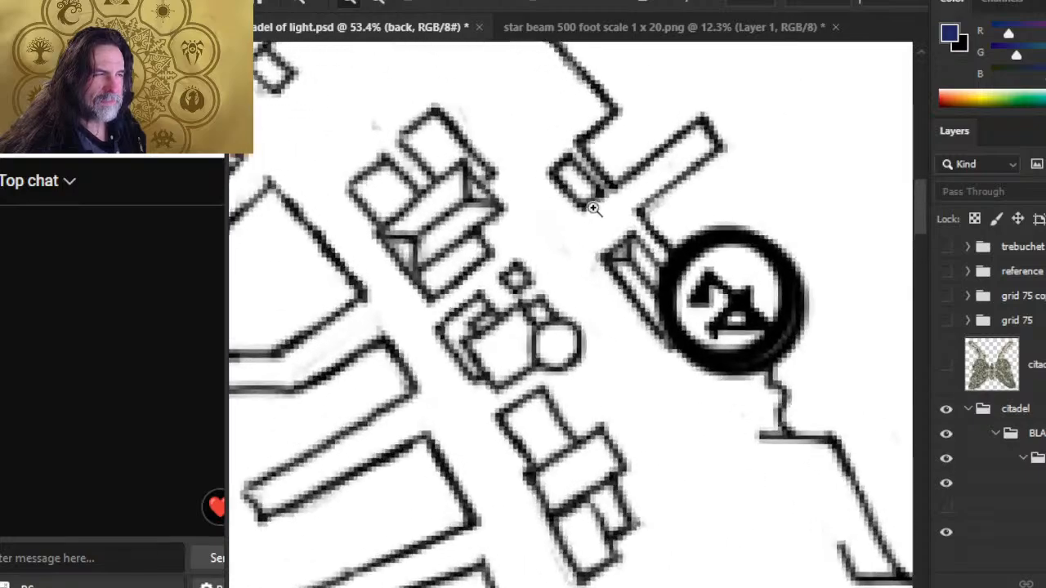
pyautogui.scroll(-1, 585, 209)
pyautogui.moveTo(586, 210); pyautogui.dragTo(557, 206)
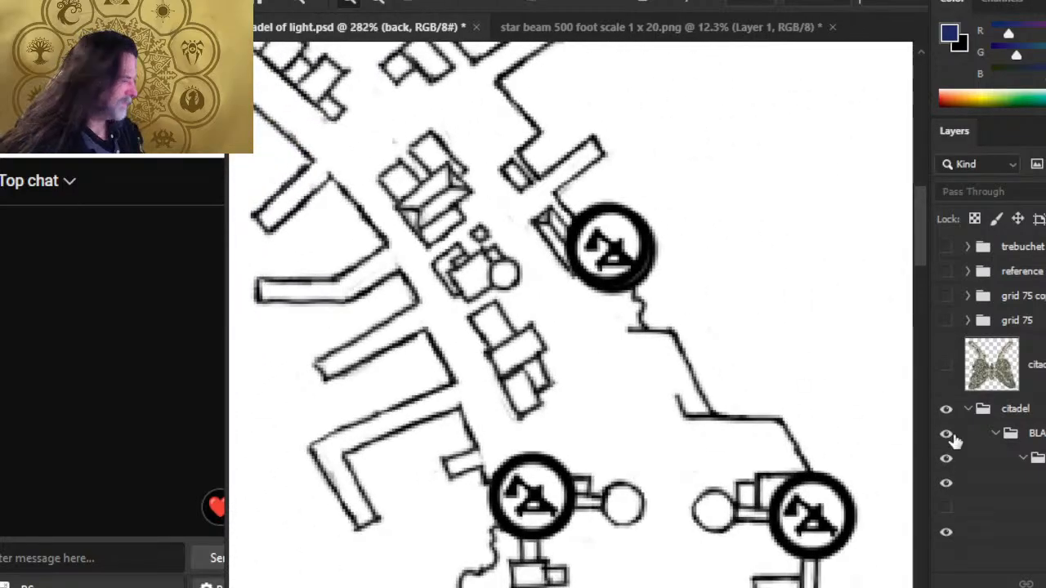
pyautogui.click(946, 486)
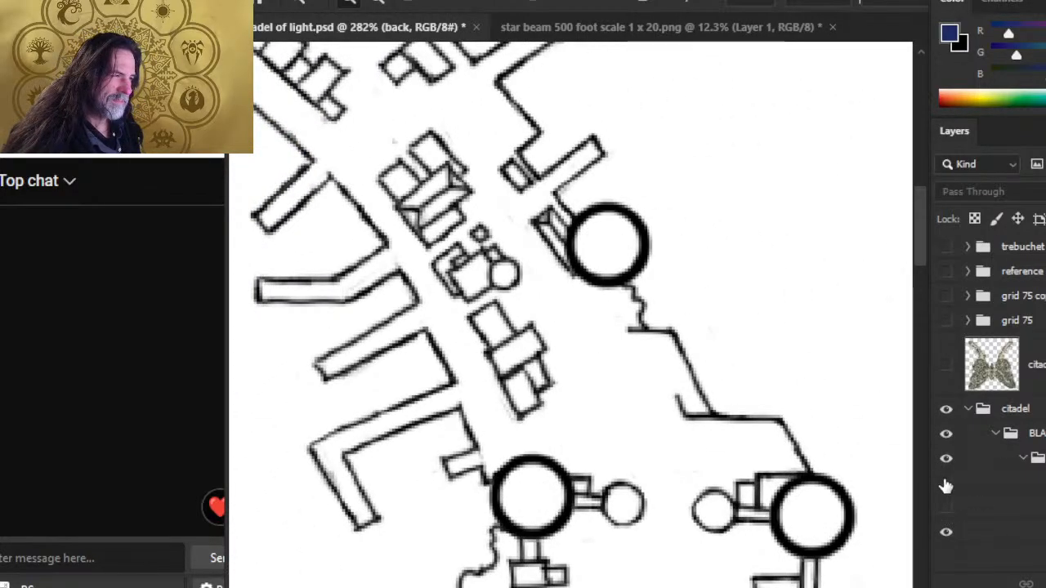
pyautogui.click(945, 486)
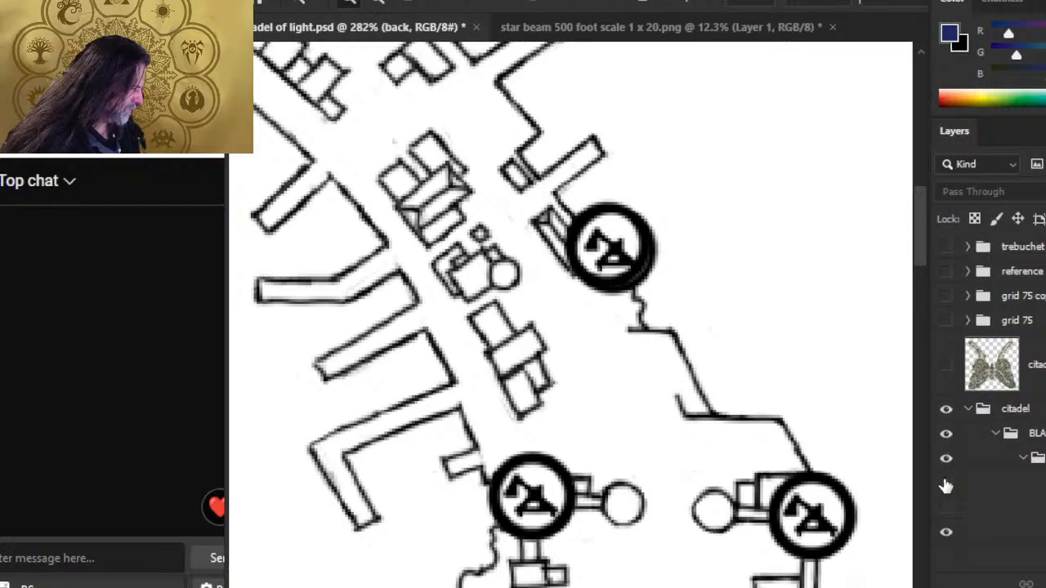
pyautogui.click(945, 486)
pyautogui.click(945, 486)
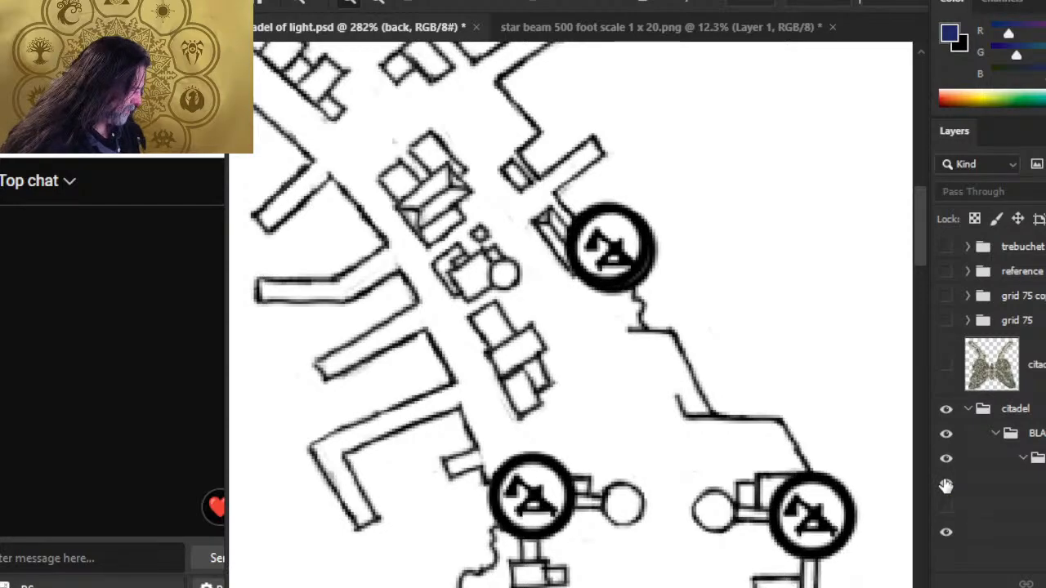
pyautogui.click(948, 532)
pyautogui.click(947, 532)
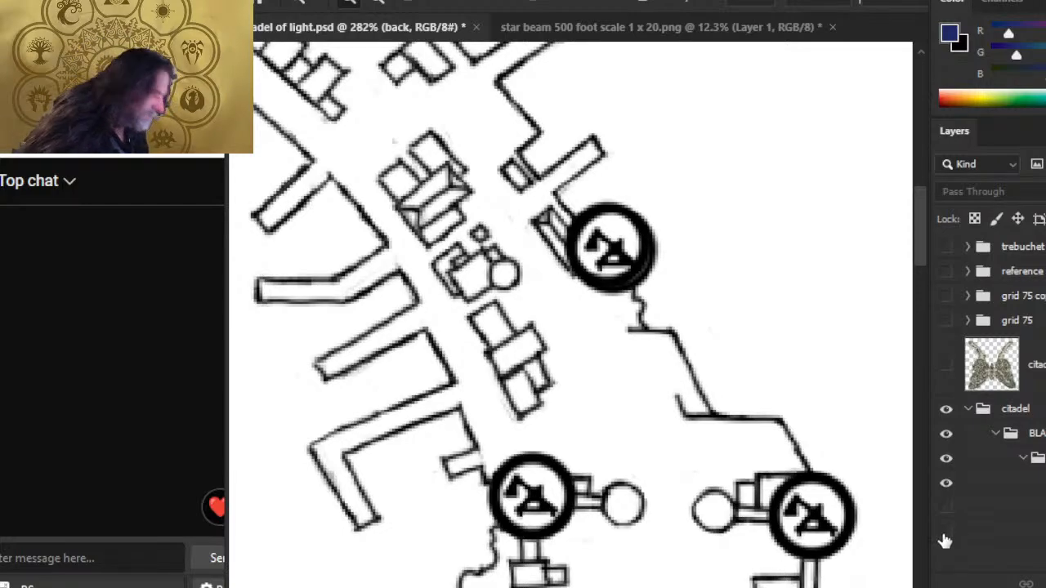
pyautogui.click(946, 485)
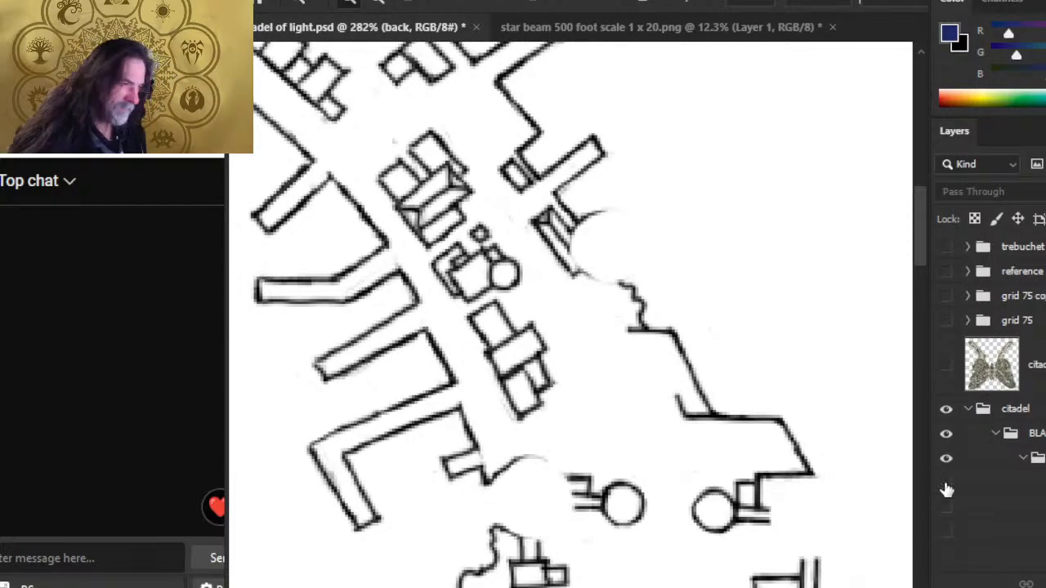
pyautogui.click(946, 485)
# Step: Examine the trebuchet markers and outlines across the docks, both wings, the central body and the keep of the line-art map
pyautogui.moveTo(777, 450); pyautogui.dragTo(695, 434)
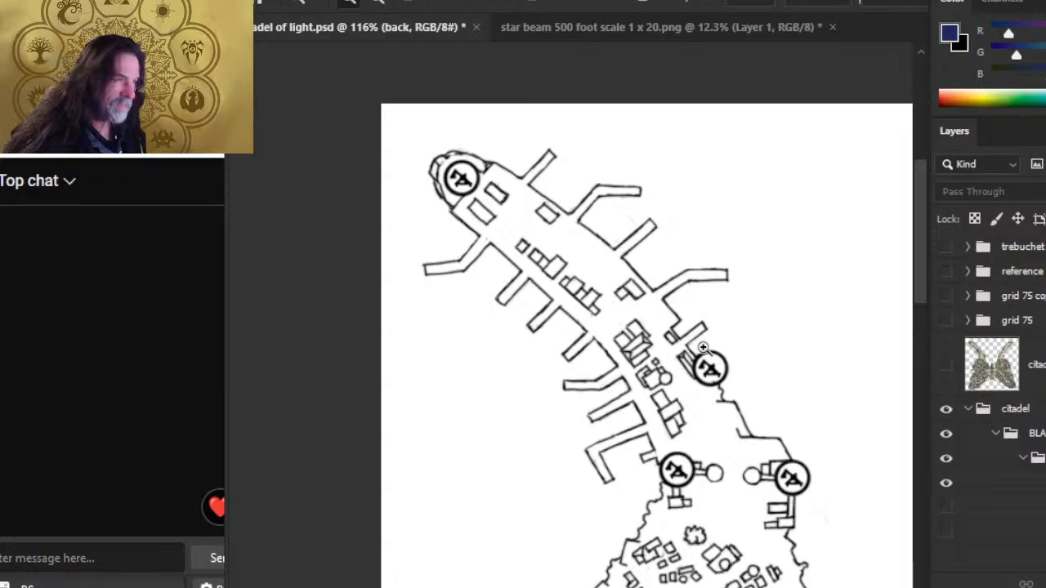
pyautogui.moveTo(764, 394); pyautogui.dragTo(629, 194)
pyautogui.moveTo(800, 453); pyautogui.dragTo(628, 181)
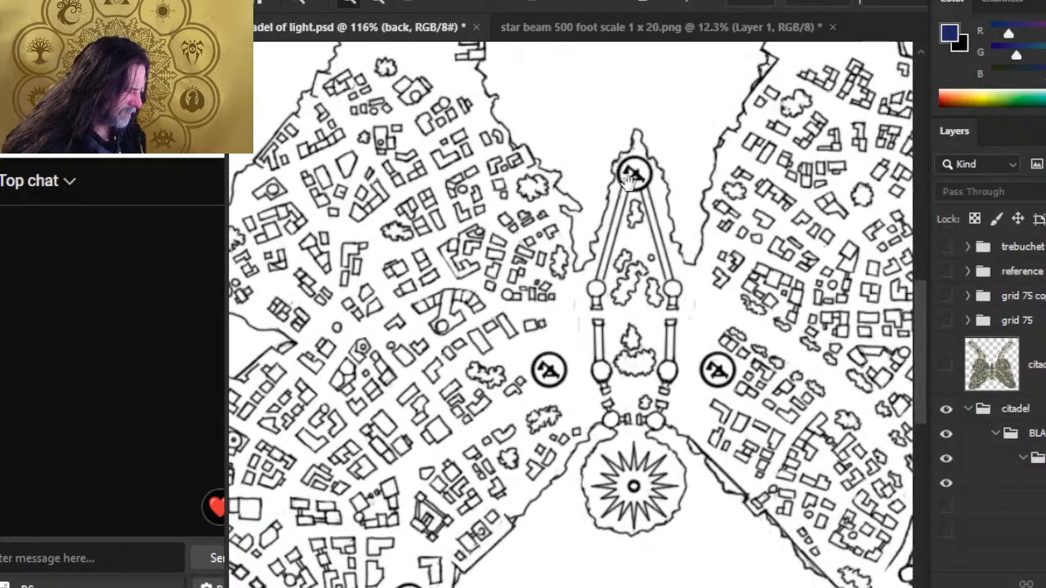
pyautogui.moveTo(793, 431); pyautogui.dragTo(548, 402)
pyautogui.moveTo(700, 500); pyautogui.dragTo(658, 377)
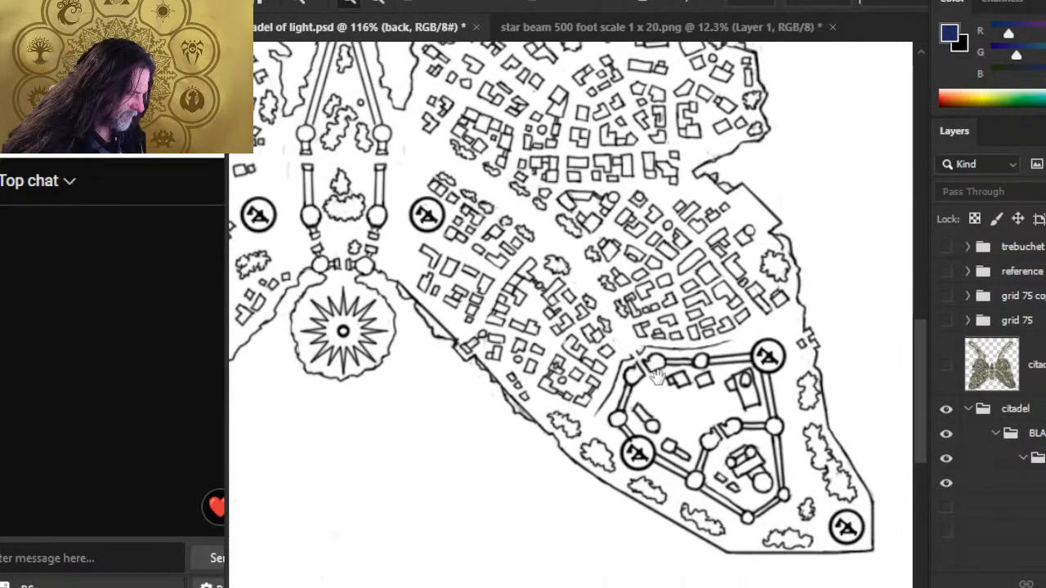
pyautogui.moveTo(632, 225); pyautogui.dragTo(735, 458)
pyautogui.moveTo(593, 254); pyautogui.dragTo(592, 474)
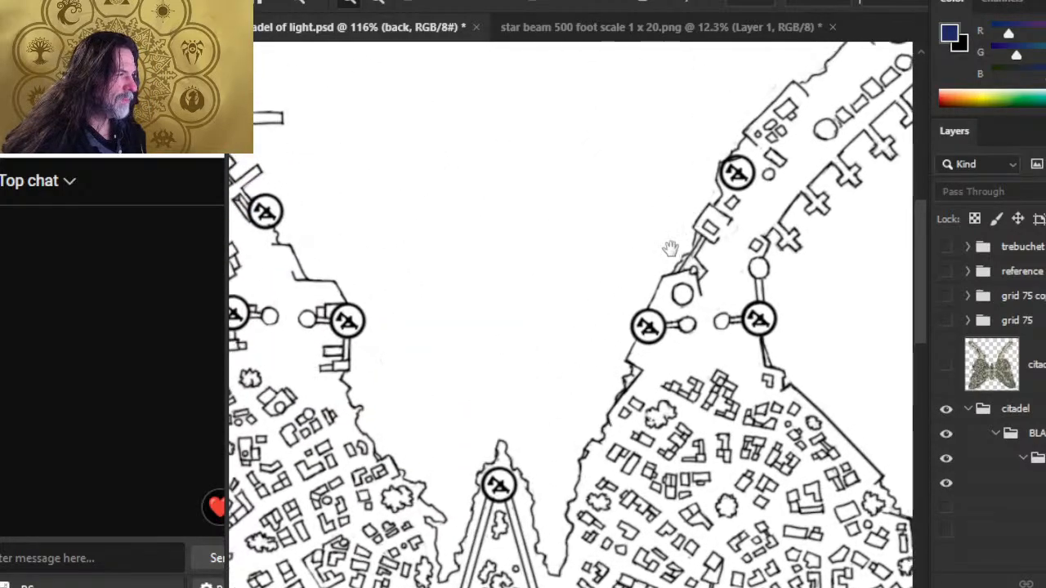
pyautogui.moveTo(672, 245); pyautogui.dragTo(592, 297)
pyautogui.moveTo(533, 469); pyautogui.dragTo(421, 322)
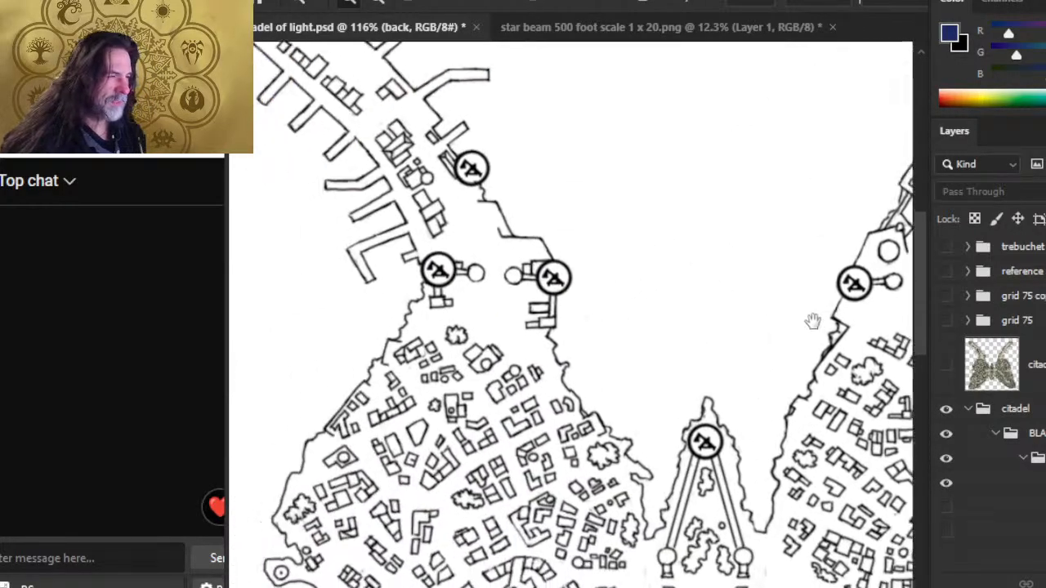
pyautogui.moveTo(556, 316); pyautogui.dragTo(681, 118)
pyautogui.moveTo(738, 417); pyautogui.dragTo(712, 192)
pyautogui.moveTo(799, 453); pyautogui.dragTo(730, 301)
pyautogui.scroll(-6, 731, 302)
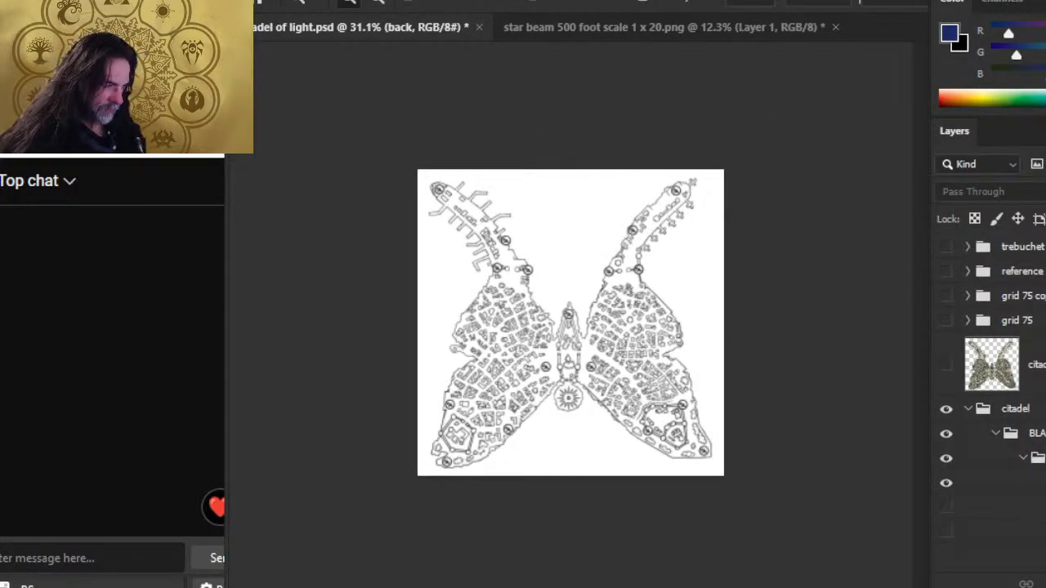
# Step: Collapse the BLACK WHITE group and briefly show the full-color group directly beneath it to compare it with the line art
pyautogui.click(995, 436)
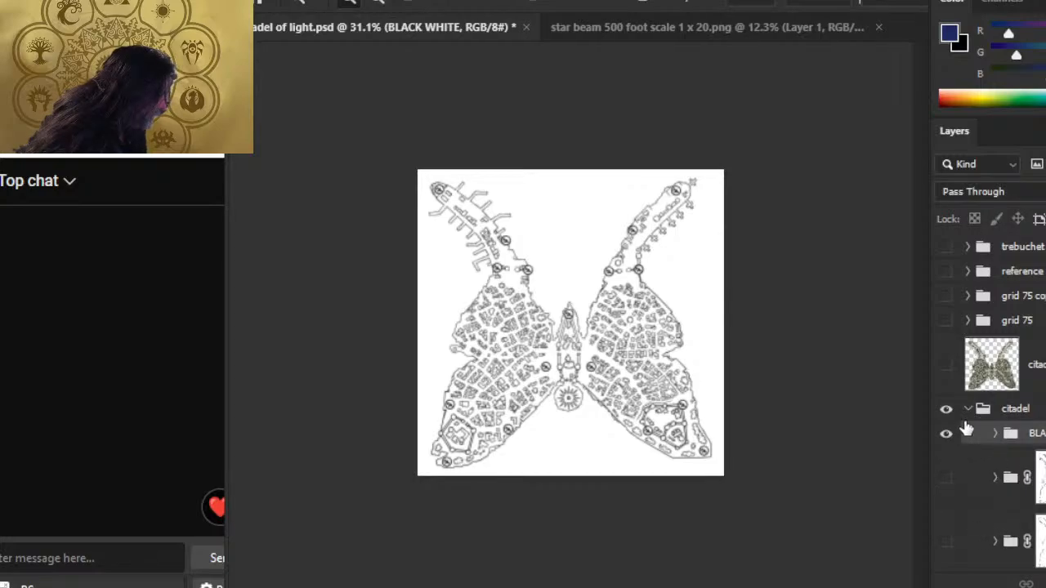
pyautogui.scroll(-3, 995, 462)
pyautogui.scroll(2, 989, 453)
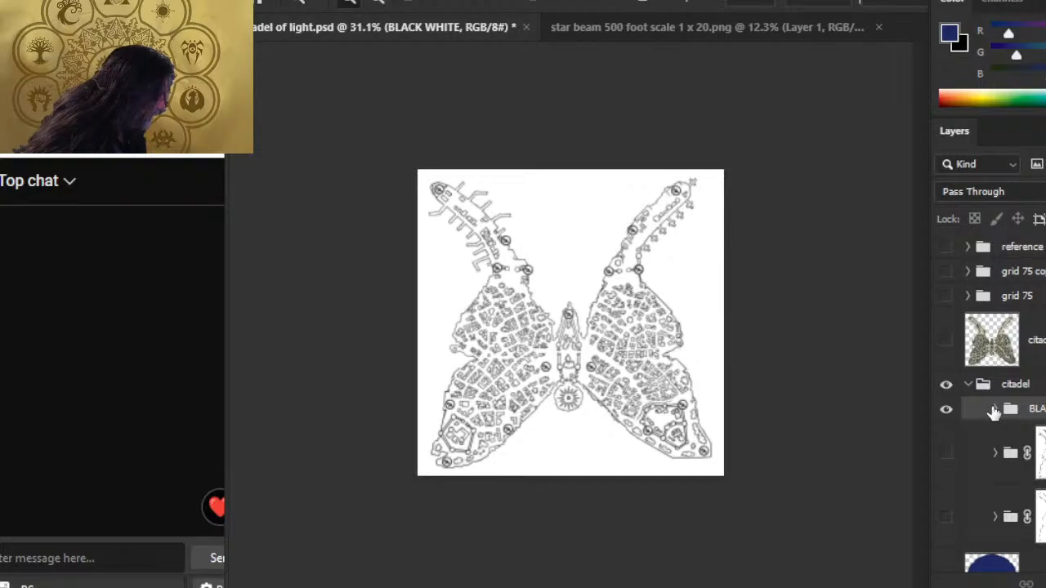
pyautogui.click(946, 454)
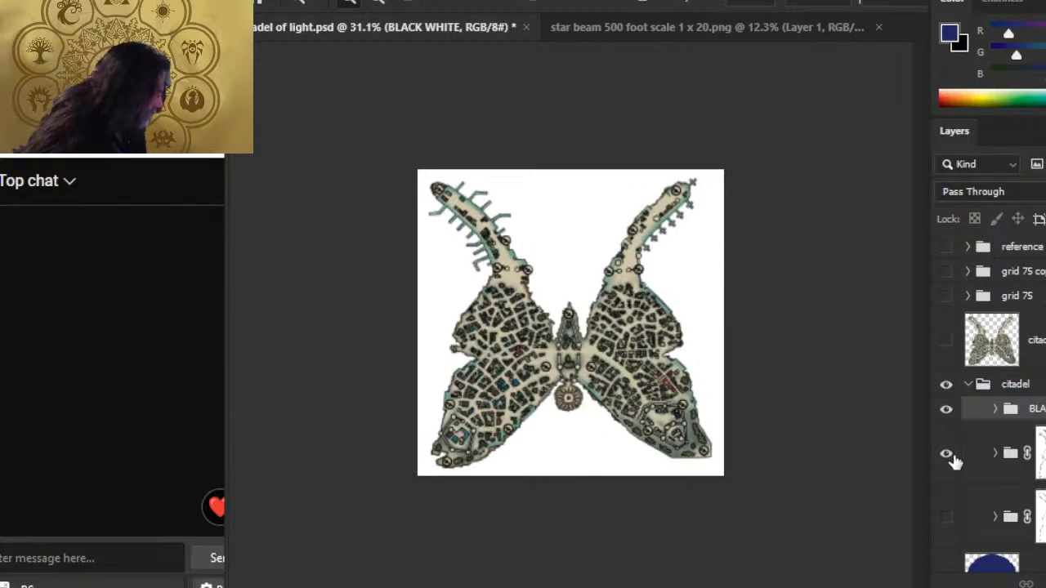
pyautogui.click(947, 454)
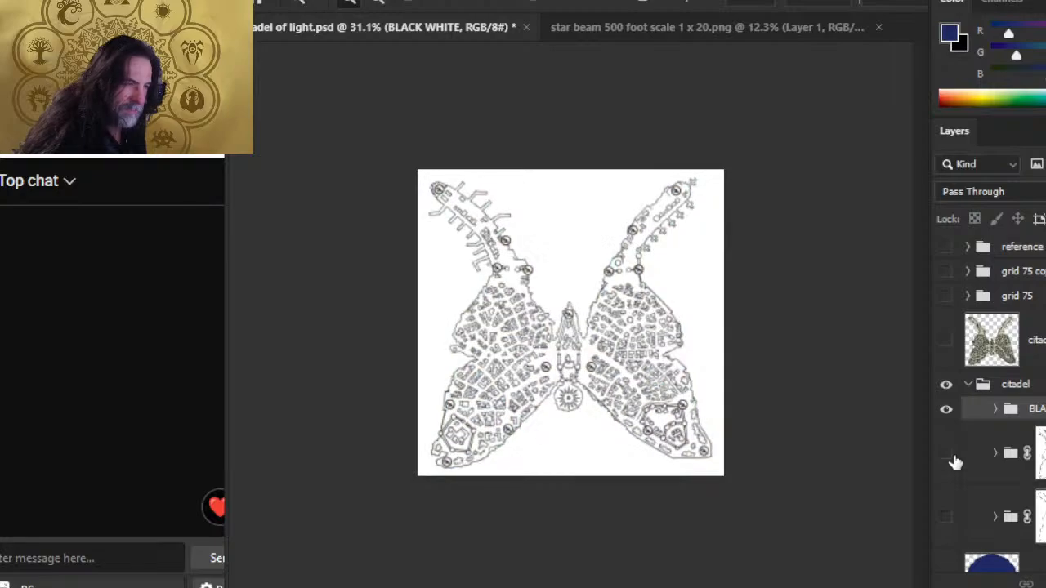
# Step: Expand the BLACK WHITE group, hide its topside subgroup, and select and show only the bottom subgroup with the underside line art
pyautogui.click(996, 409)
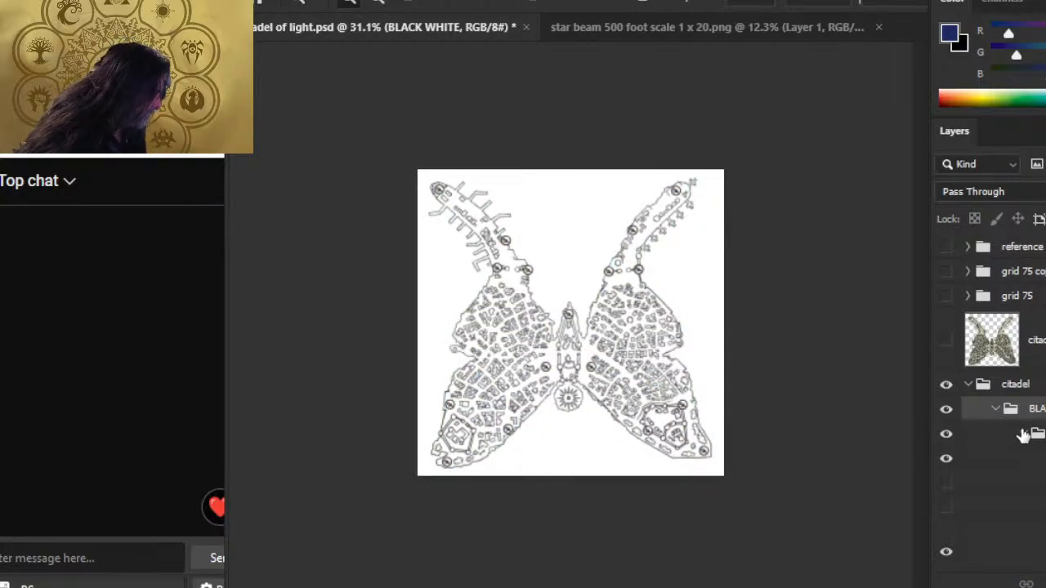
pyautogui.click(946, 444)
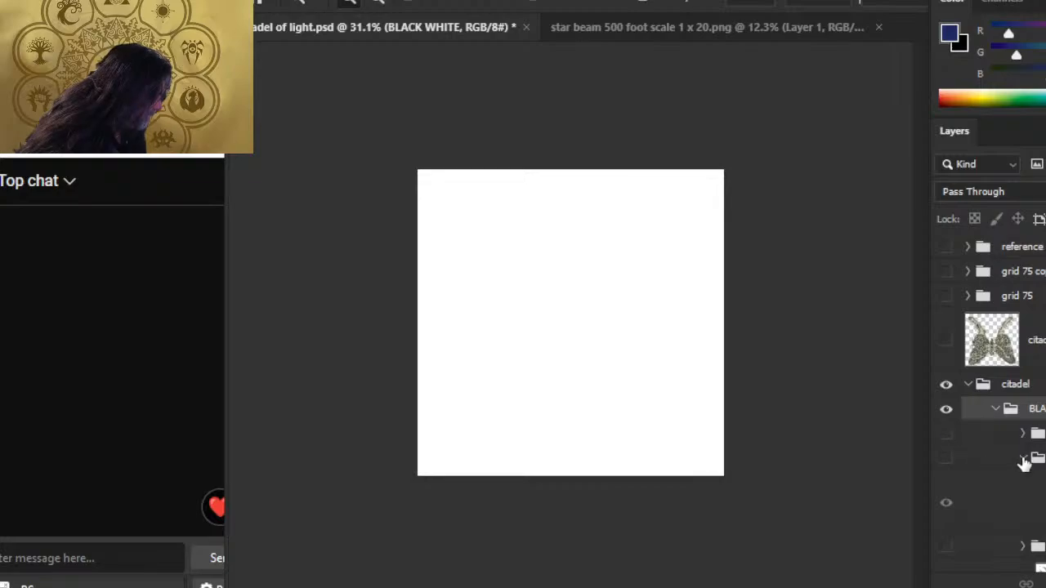
pyautogui.click(1022, 458)
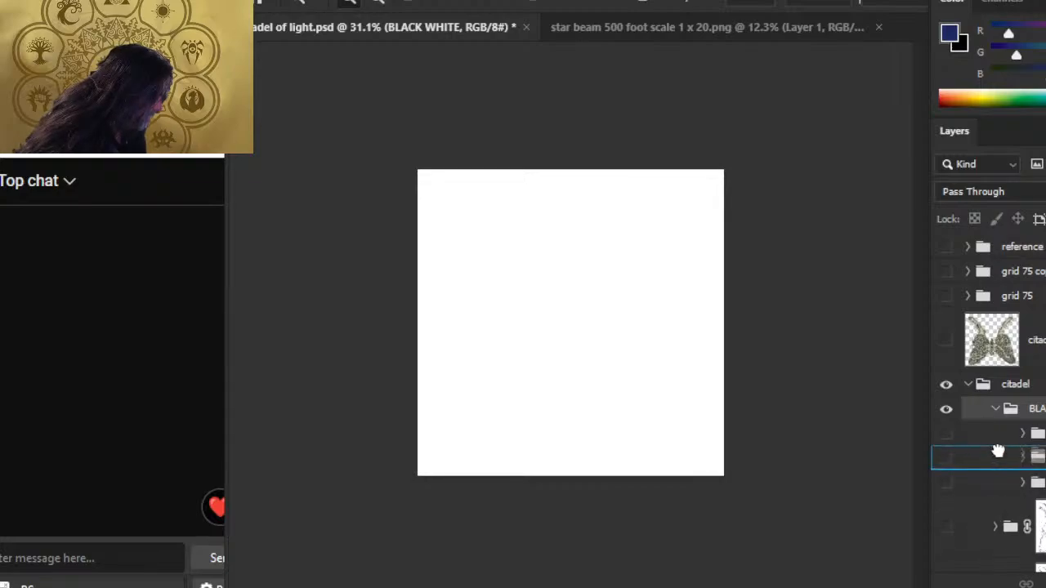
pyautogui.click(999, 456)
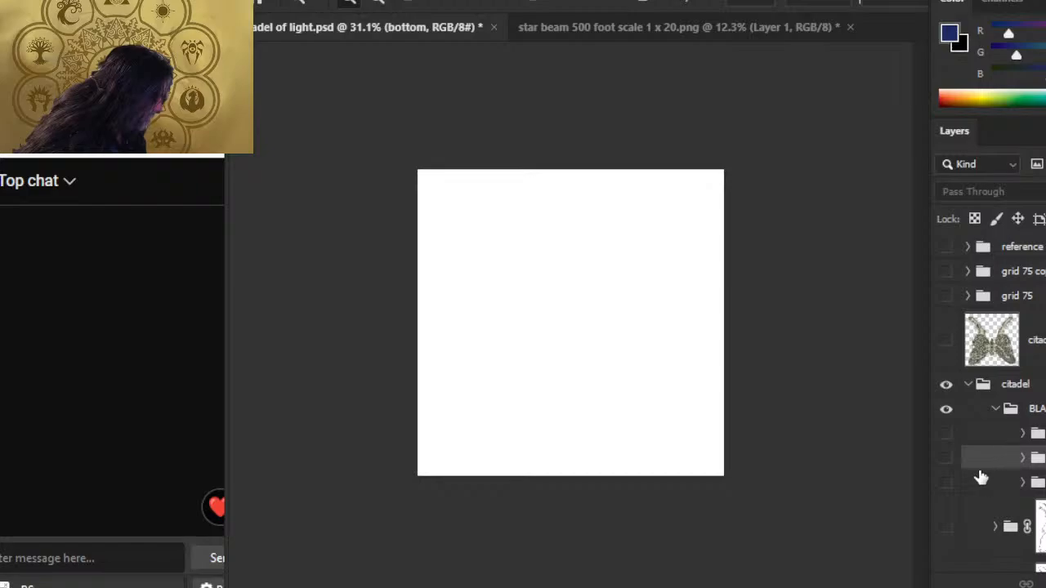
pyautogui.click(946, 458)
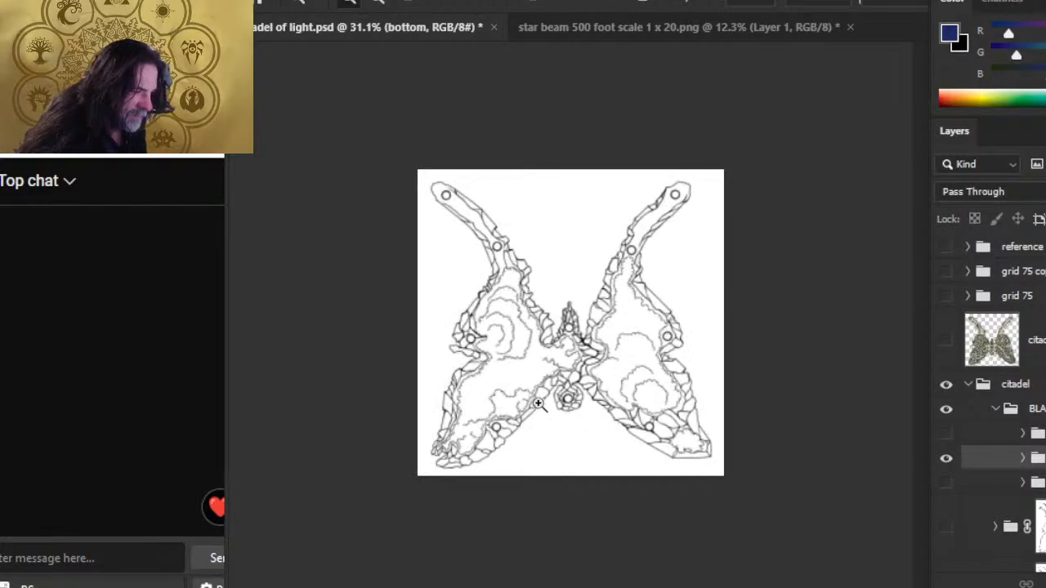
# Step: Expand the bottom subgroup and toggle its first layer to check which layer holds the plain marker rings on the underside
pyautogui.moveTo(552, 402); pyautogui.dragTo(741, 441)
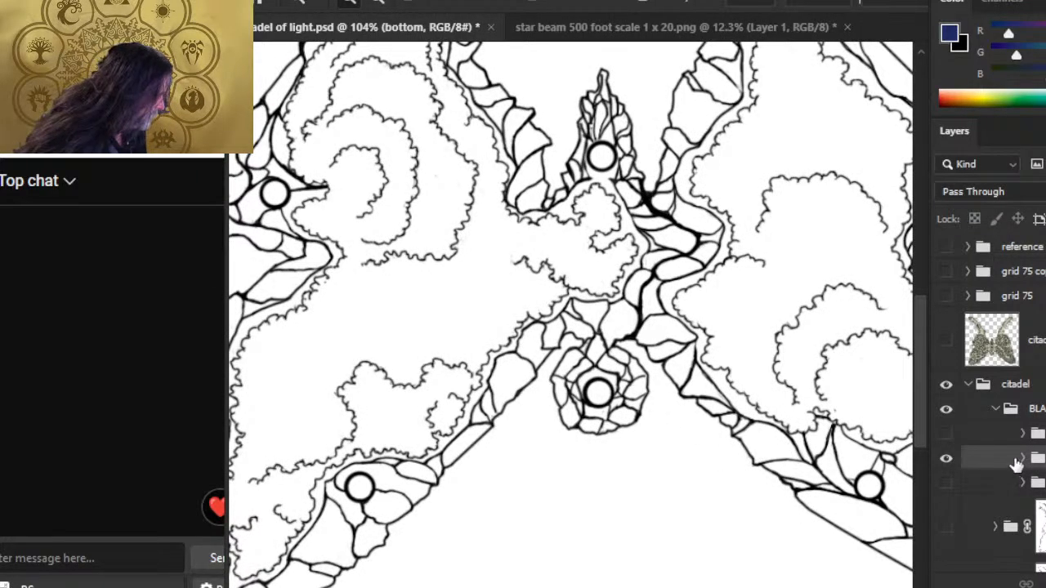
pyautogui.click(1021, 458)
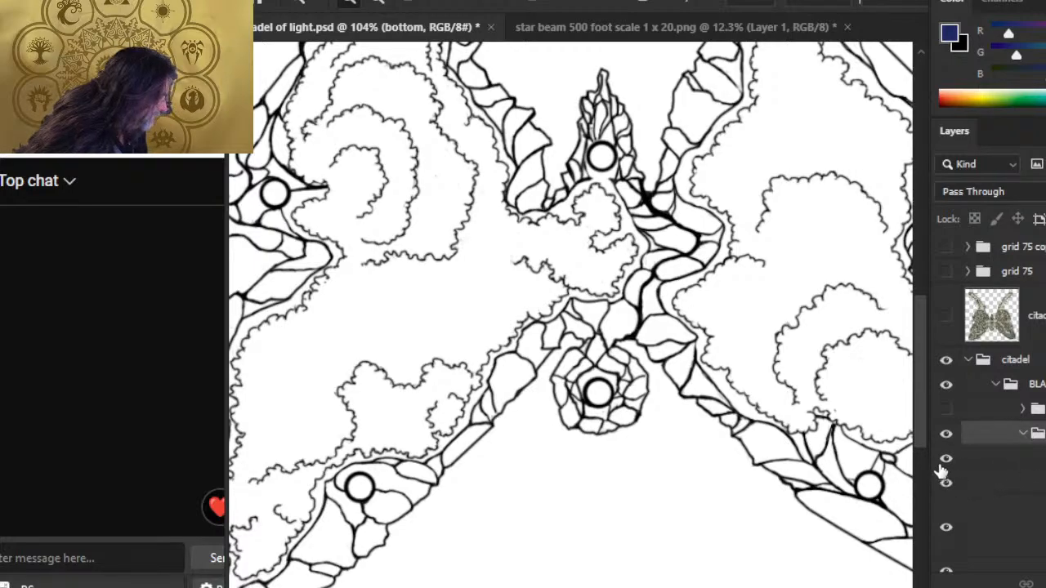
pyautogui.click(945, 459)
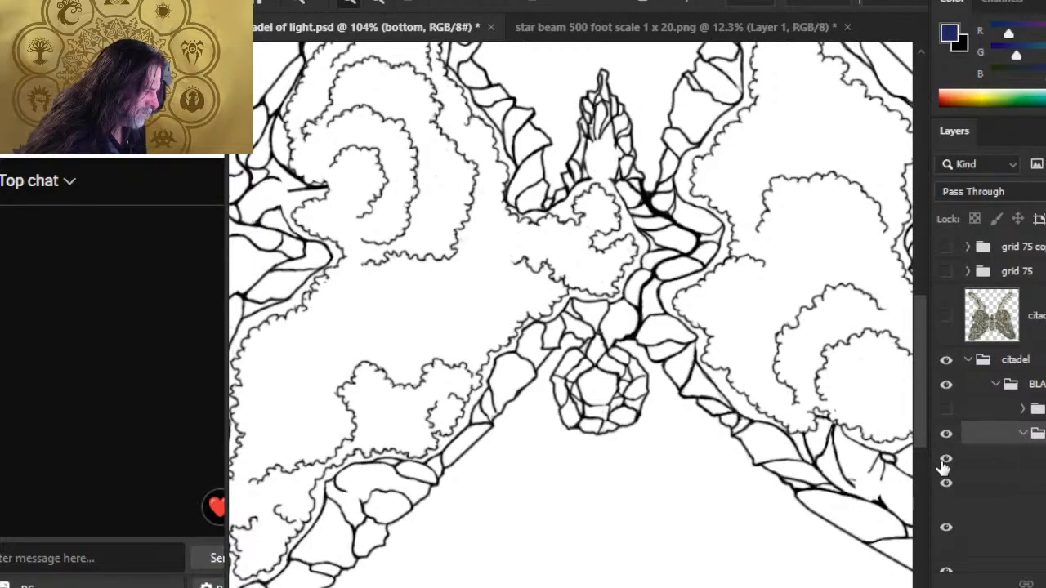
pyautogui.click(1042, 462)
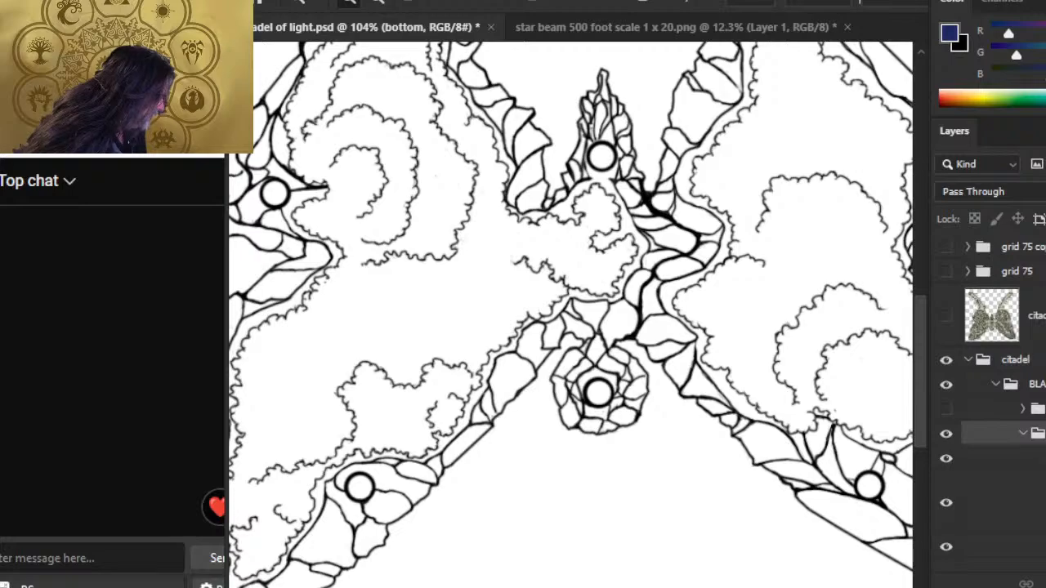
pyautogui.click(1044, 459)
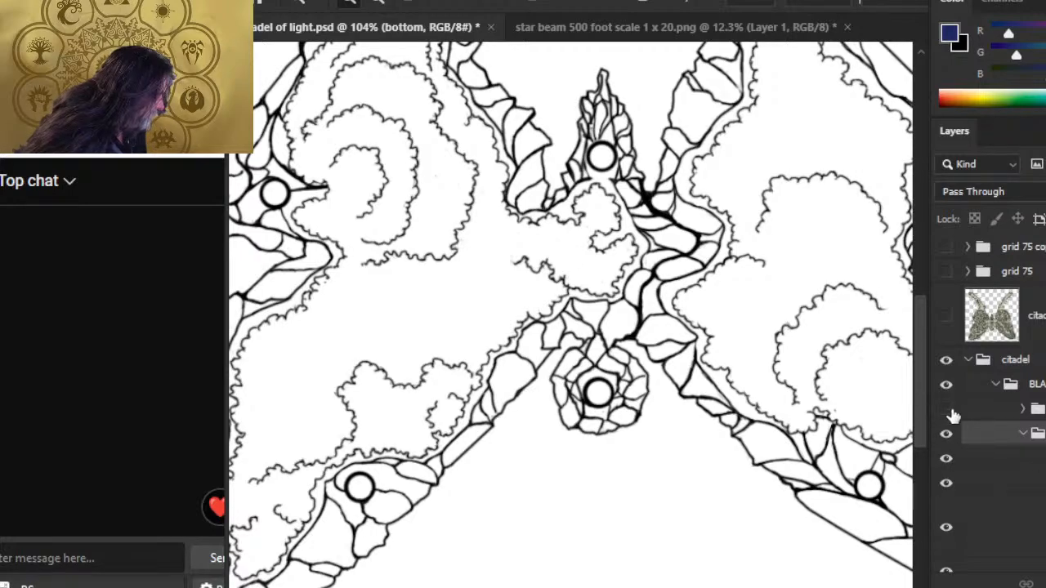
# Step: Expand and show the topside subgroup over the underside, then show and select its hidden duplicate trebuchet marker layer, Group 6 copy 2
pyautogui.click(1020, 409)
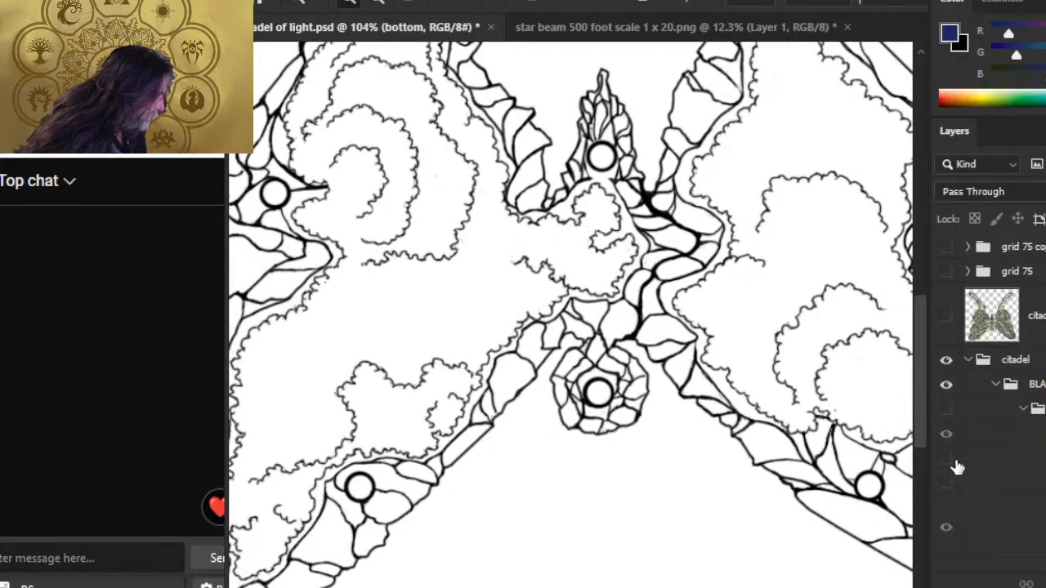
pyautogui.click(940, 482)
pyautogui.click(941, 481)
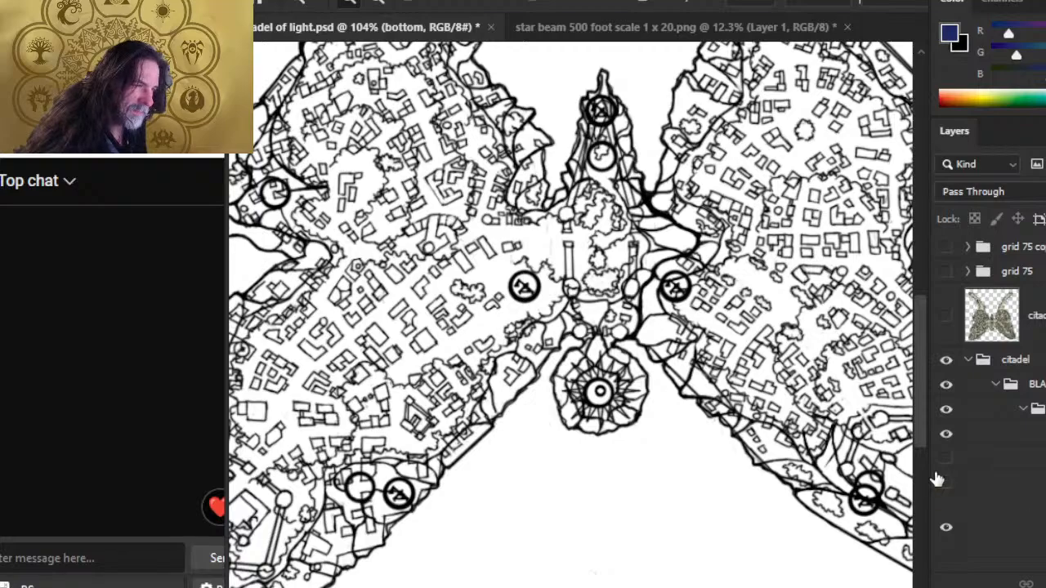
pyautogui.click(940, 481)
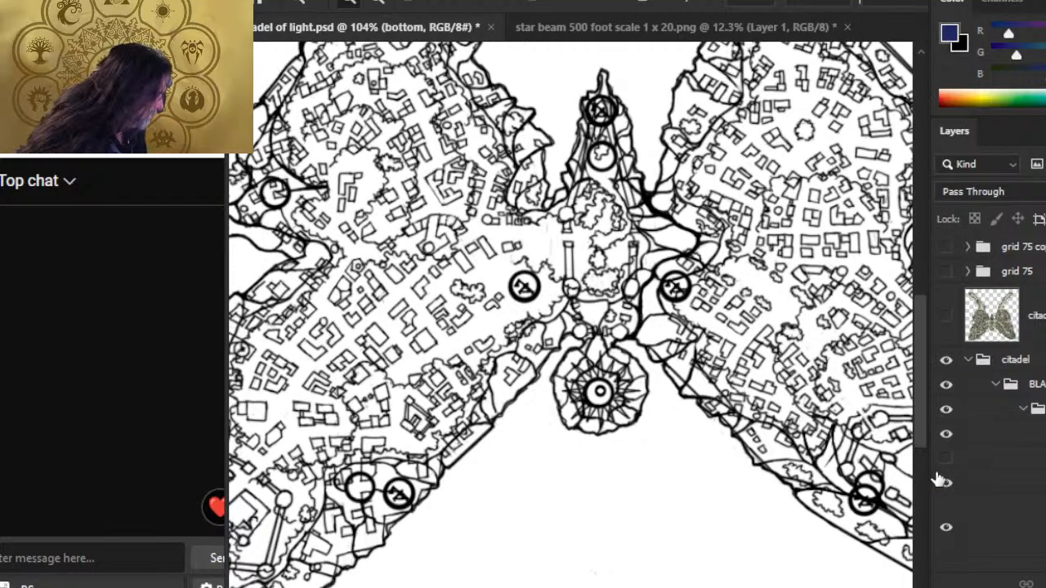
pyautogui.click(946, 459)
pyautogui.click(1019, 462)
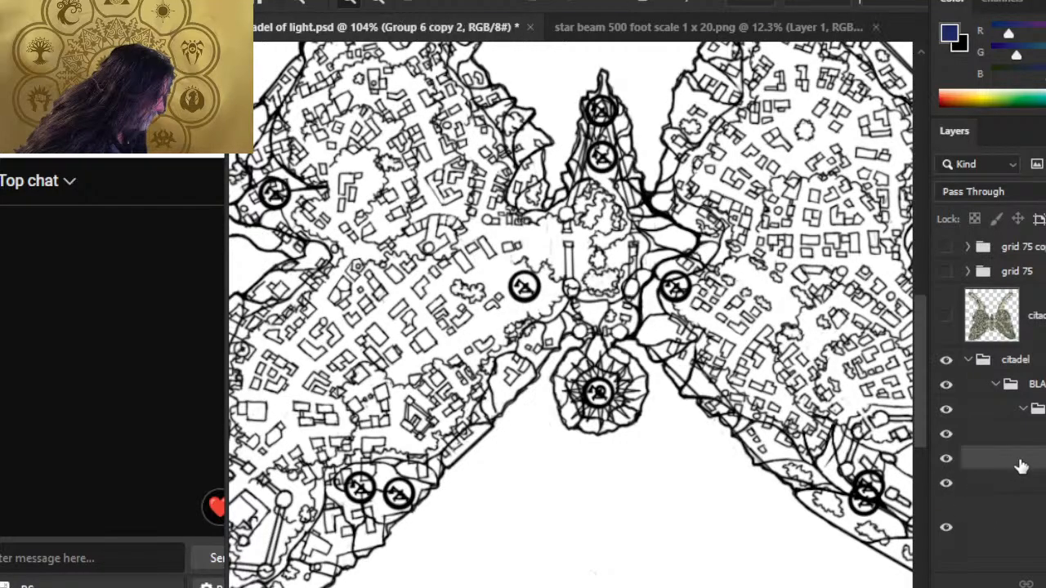
# Step: Move the Group 6 copy 2 trebuchet markers out of the topside subgroup into the bottom subgroup of BLACK WHITE
pyautogui.scroll(-3, 1021, 465)
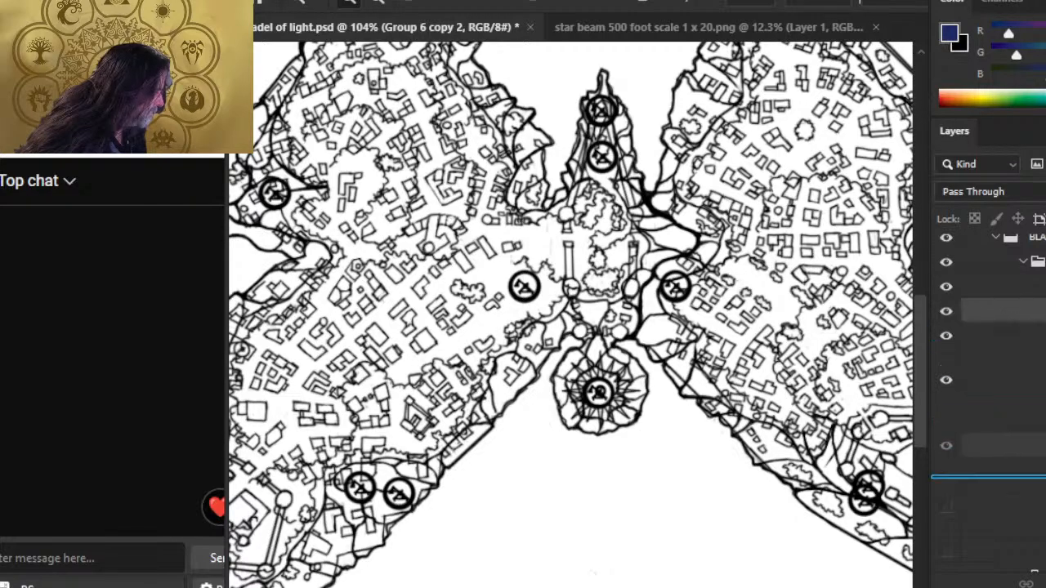
pyautogui.scroll(3, 1030, 433)
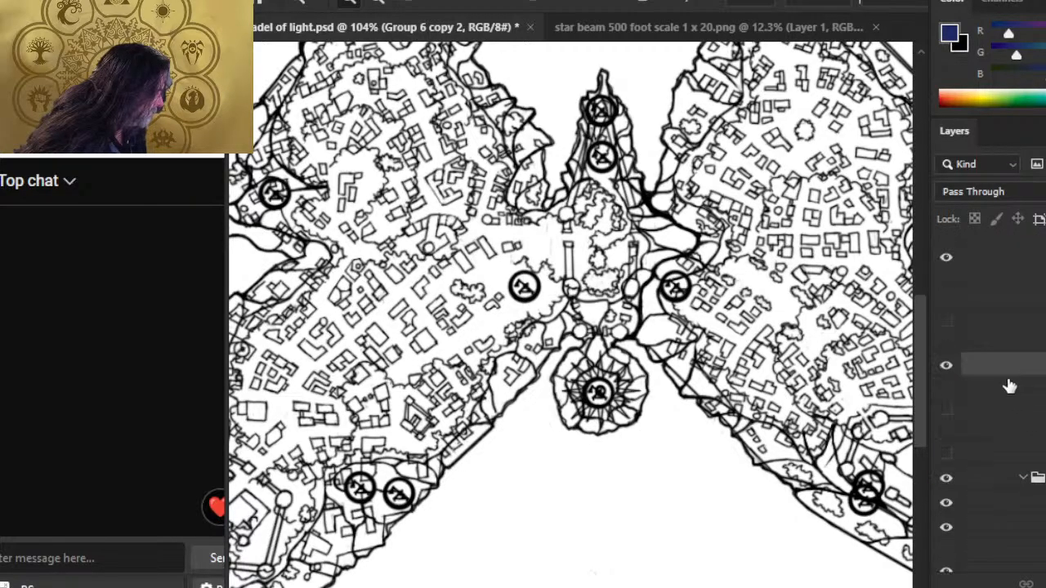
pyautogui.scroll(-1, 1034, 482)
pyautogui.moveTo(1032, 502); pyautogui.dragTo(1026, 496)
pyautogui.scroll(3, 1026, 412)
pyautogui.scroll(5, 1026, 400)
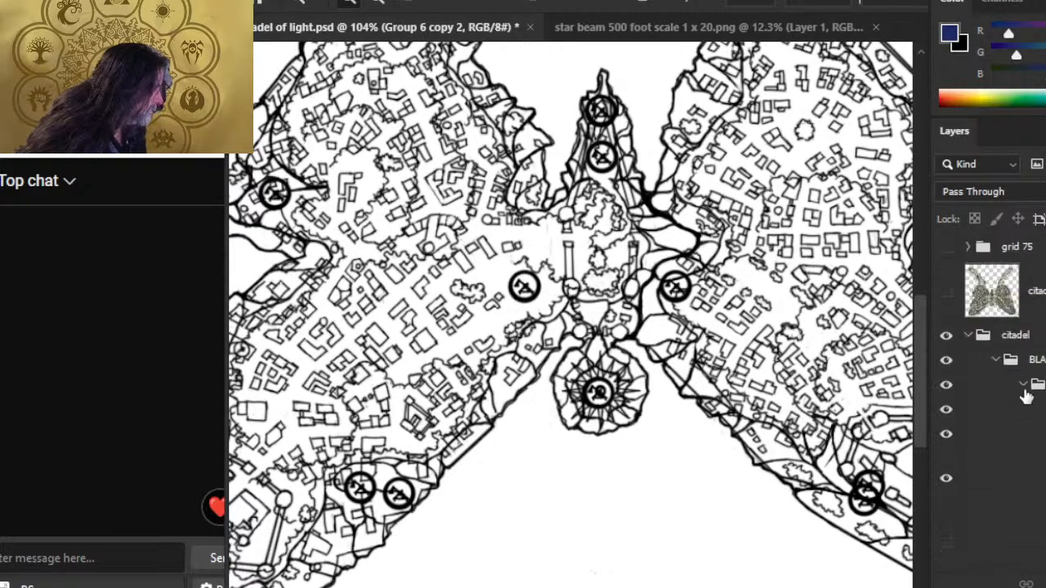
pyautogui.scroll(-6, 1025, 400)
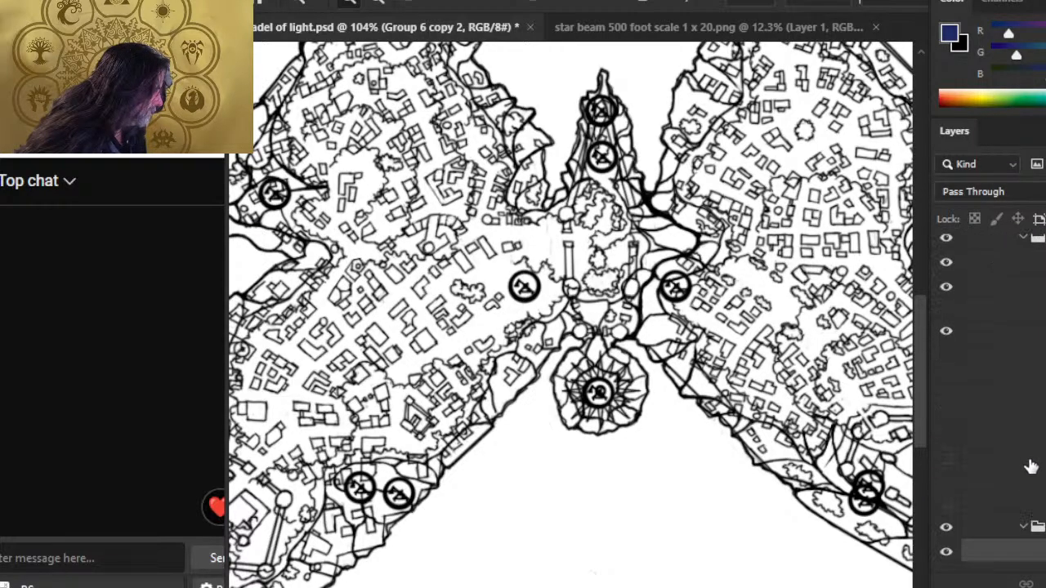
# Step: Hide the bottom subgroup and examine the remaining trebuchet markers on the topside's central body and lower right wing
pyautogui.click(946, 528)
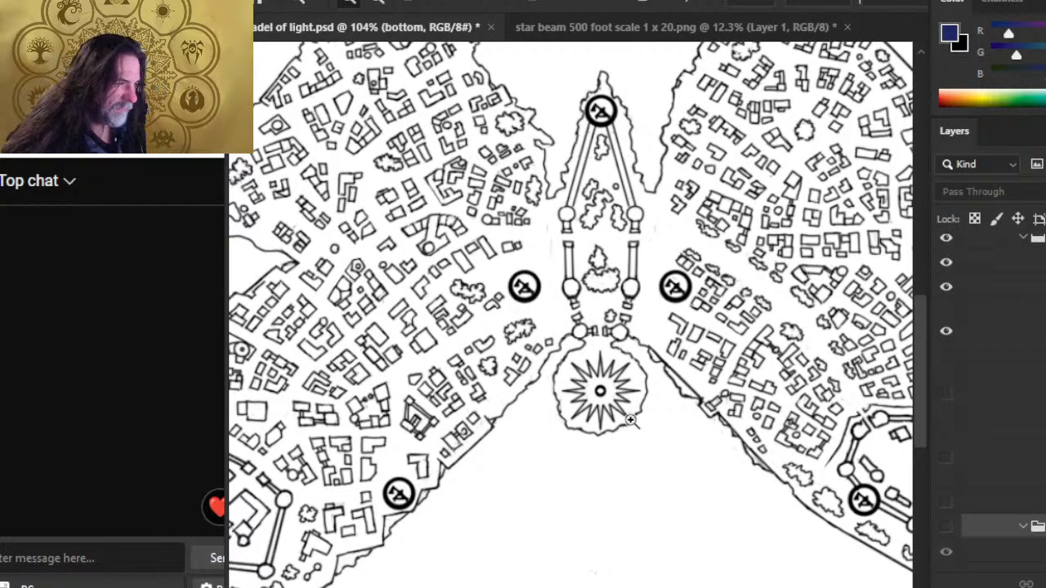
pyautogui.scroll(6, 1042, 373)
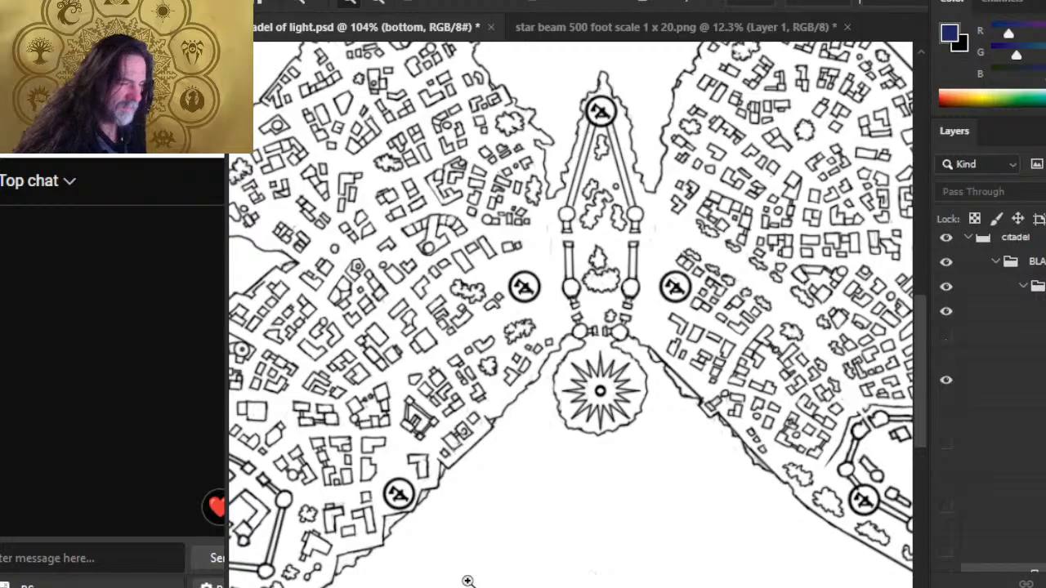
pyautogui.moveTo(563, 237); pyautogui.dragTo(349, 124)
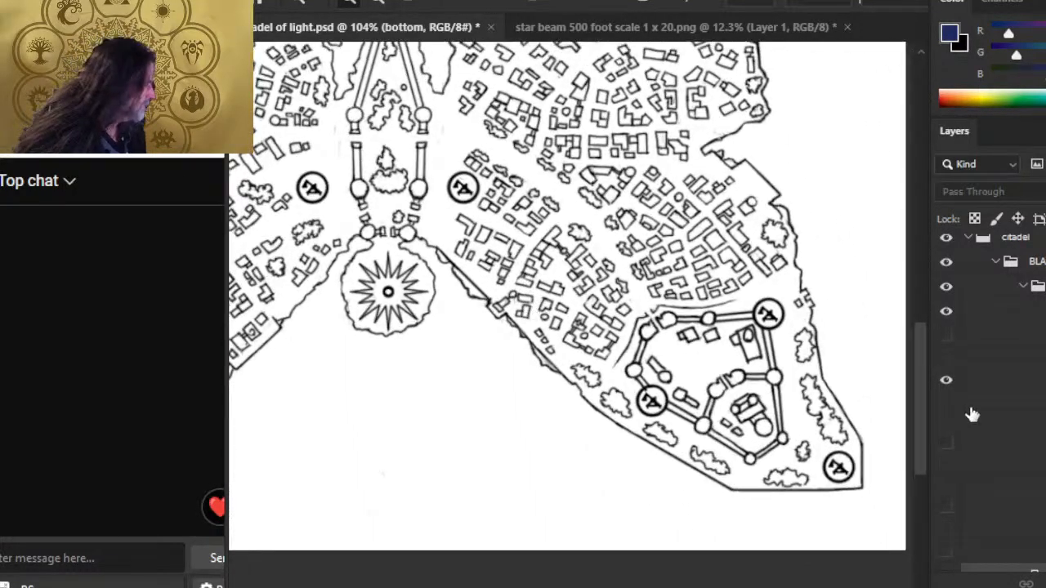
# Step: Move the hidden turrets layer from the topside subgroup into the bottom subgroup, among the underside marker layers
pyautogui.moveTo(1003, 346); pyautogui.dragTo(1038, 477)
pyautogui.scroll(-7, 1038, 478)
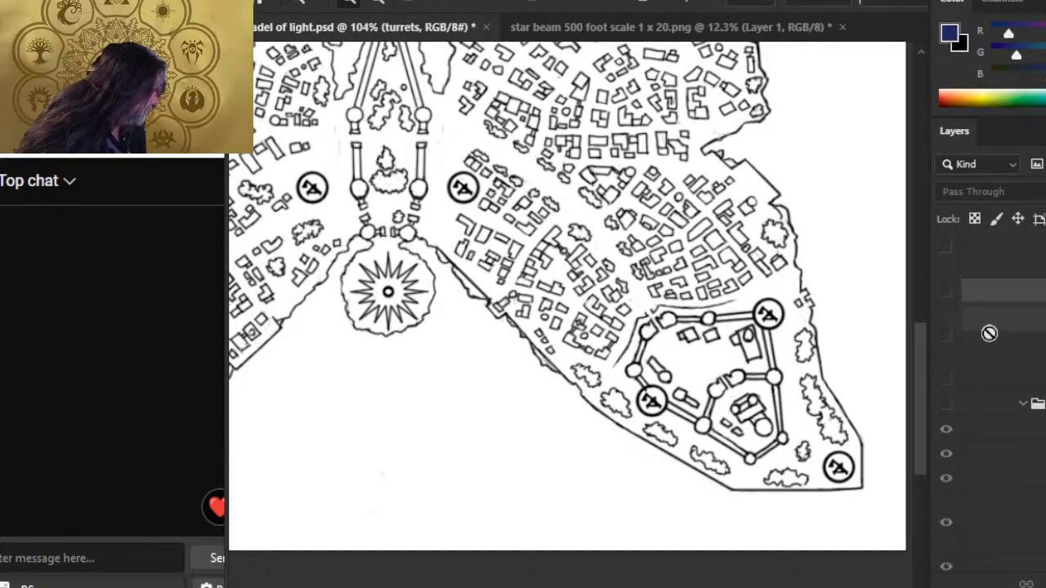
pyautogui.moveTo(991, 334); pyautogui.dragTo(1012, 441)
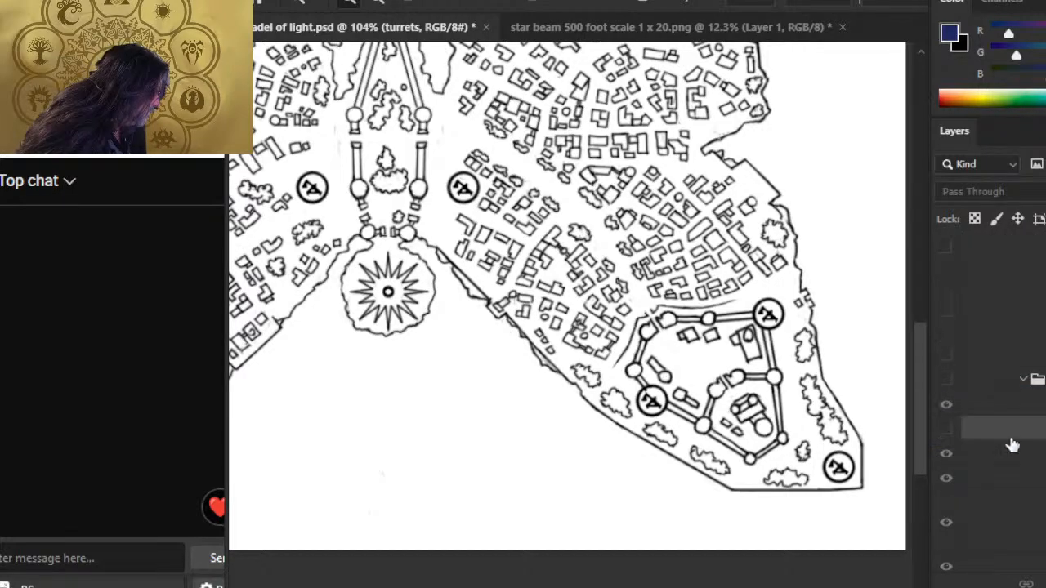
pyautogui.scroll(4, 975, 436)
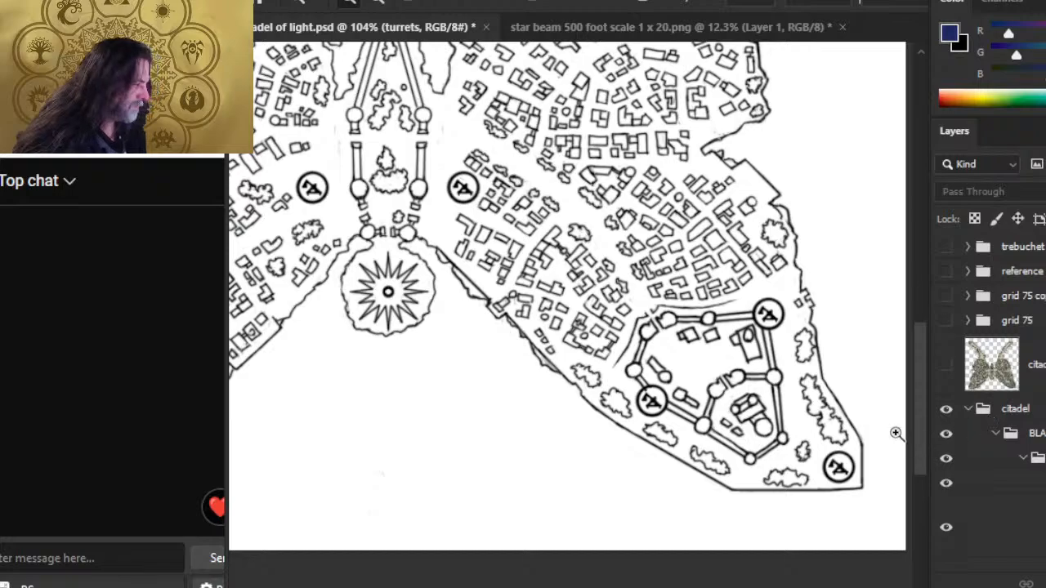
# Step: Show the grid 75 copy group over the topside line art and expand it along with its big grid subgroup
pyautogui.click(946, 295)
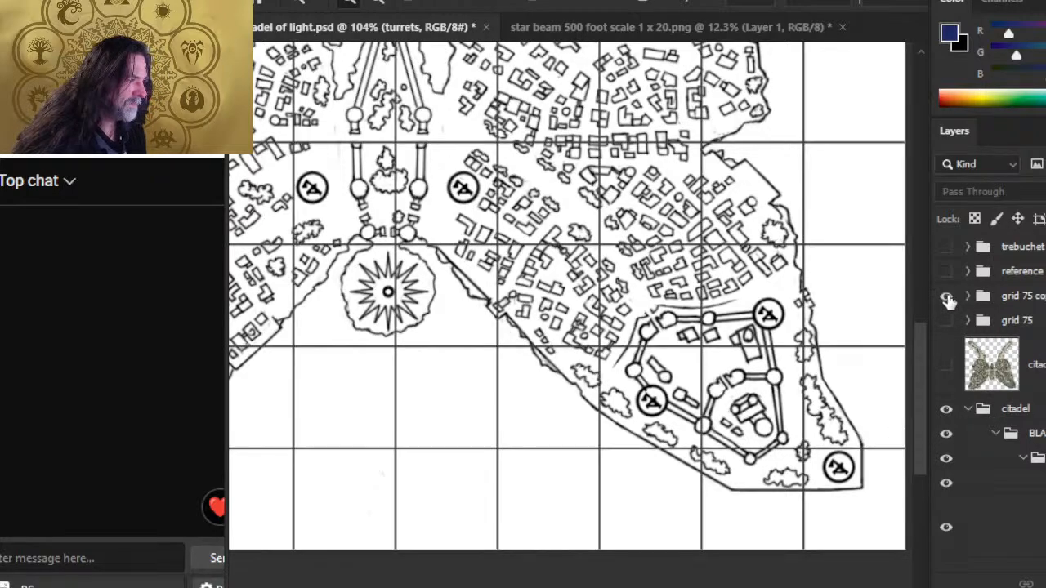
pyautogui.click(1033, 304)
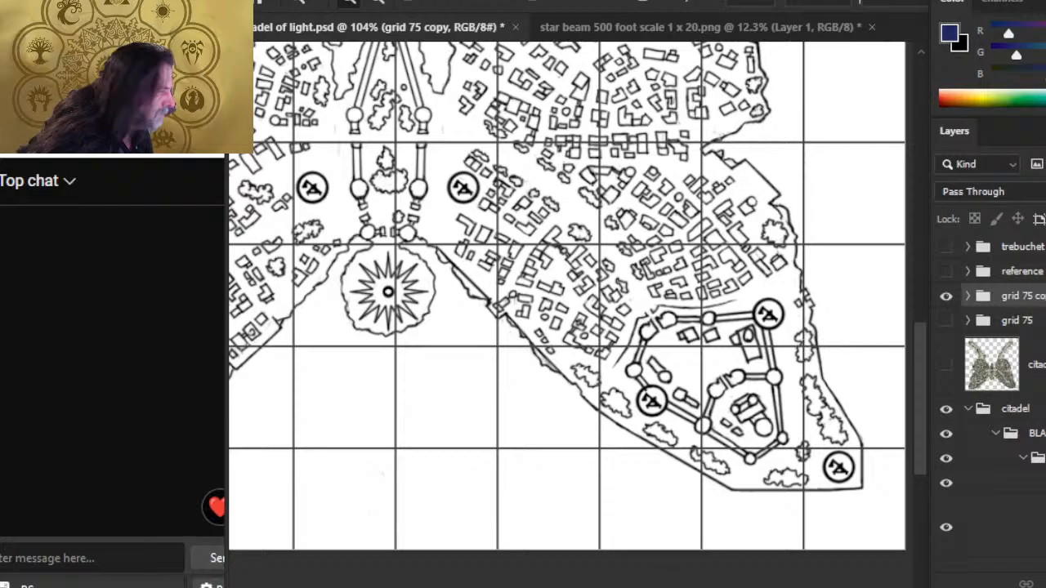
pyautogui.click(1017, 320)
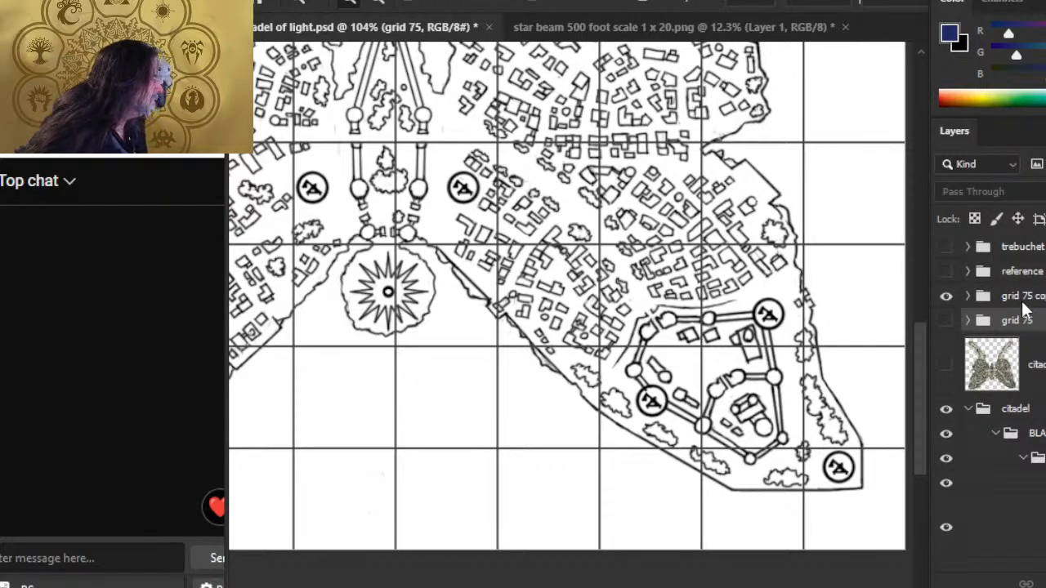
pyautogui.click(968, 296)
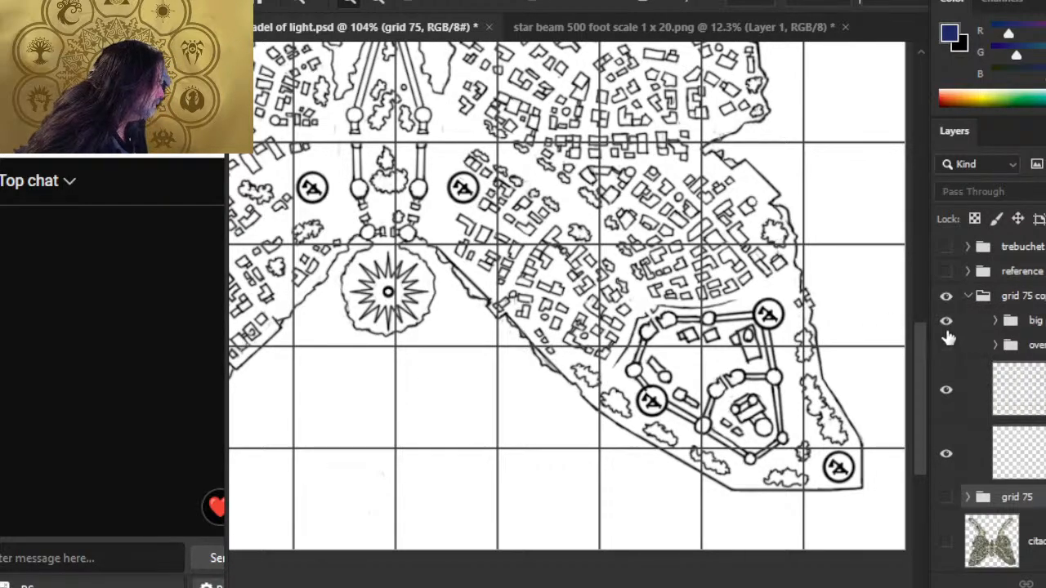
pyautogui.click(995, 320)
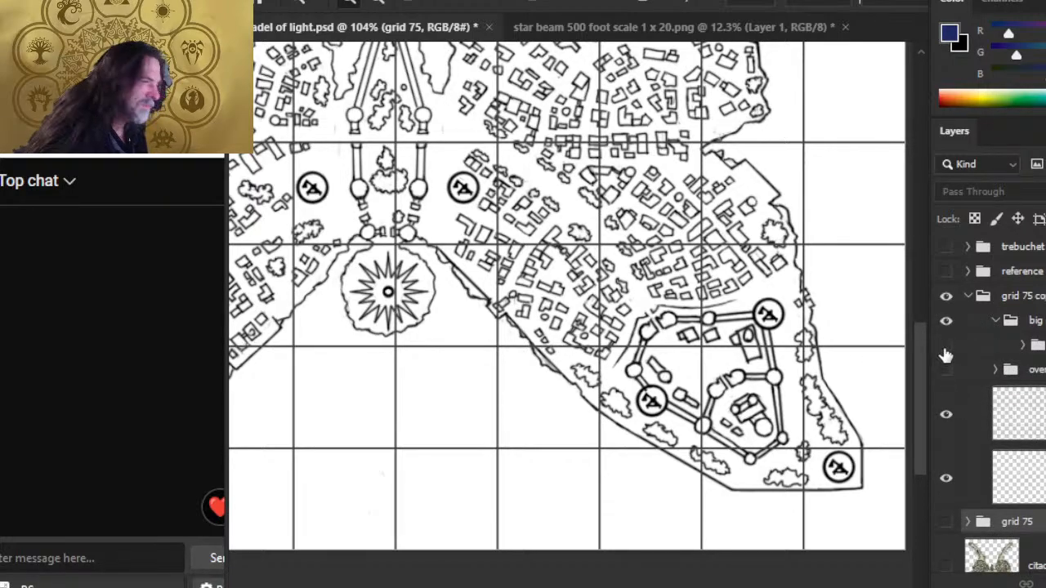
# Step: Examine the grid lines up close and compare the settings of grid 75 copy, big grid and its nested Group 4
pyautogui.moveTo(607, 356); pyautogui.dragTo(724, 361)
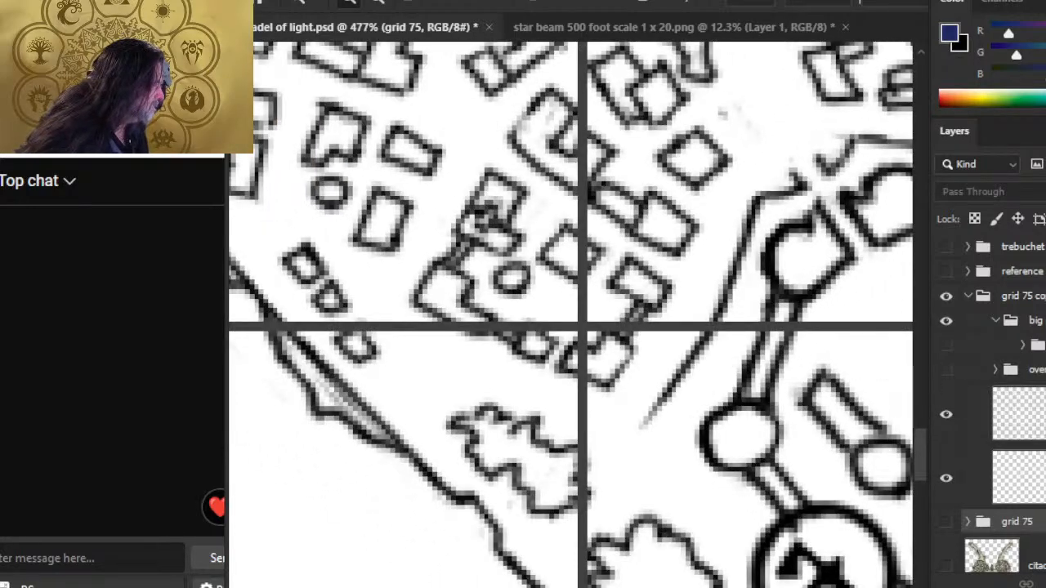
pyautogui.click(1037, 345)
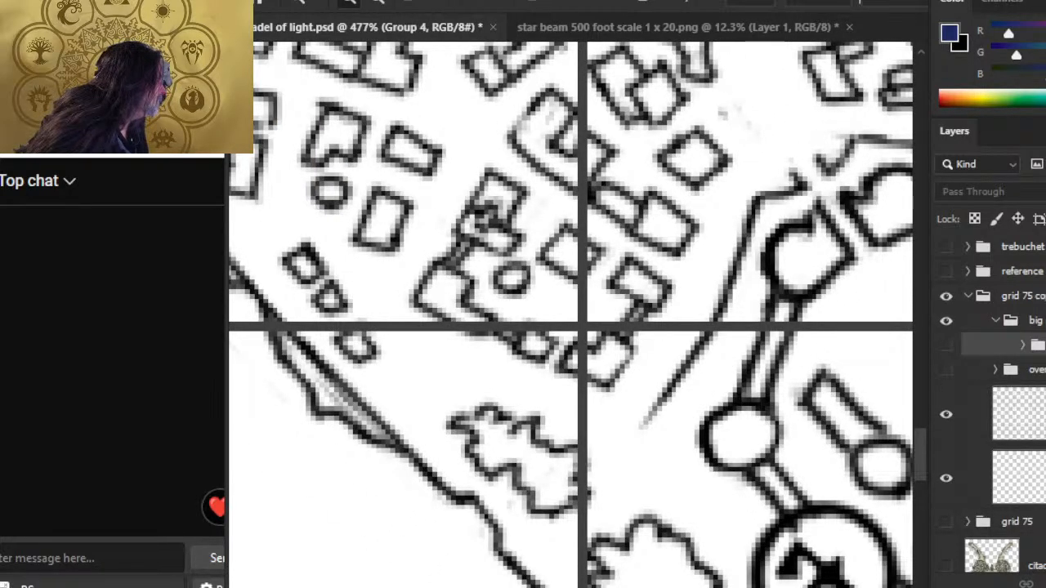
pyautogui.click(1035, 320)
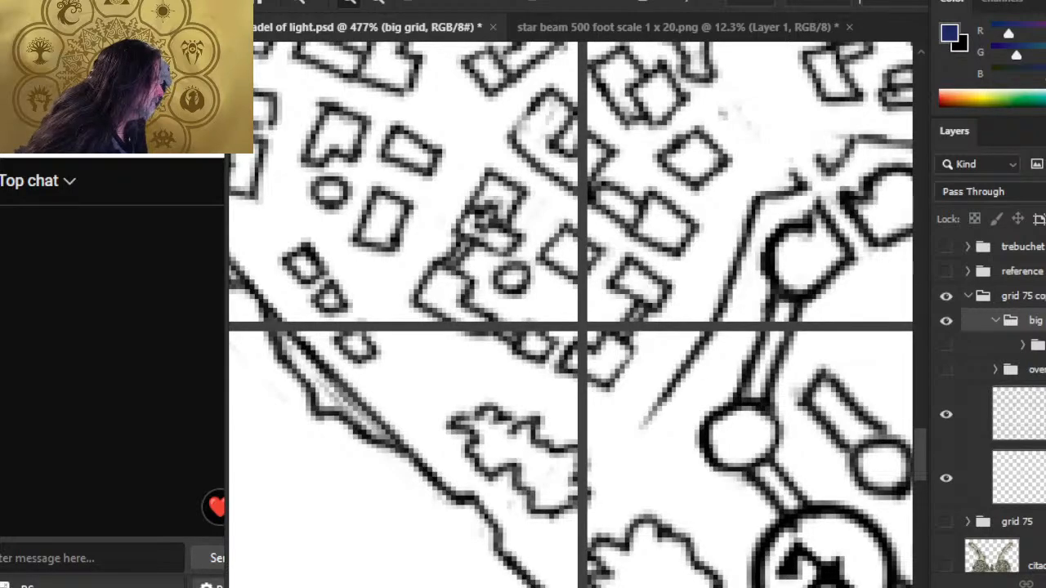
pyautogui.click(1023, 296)
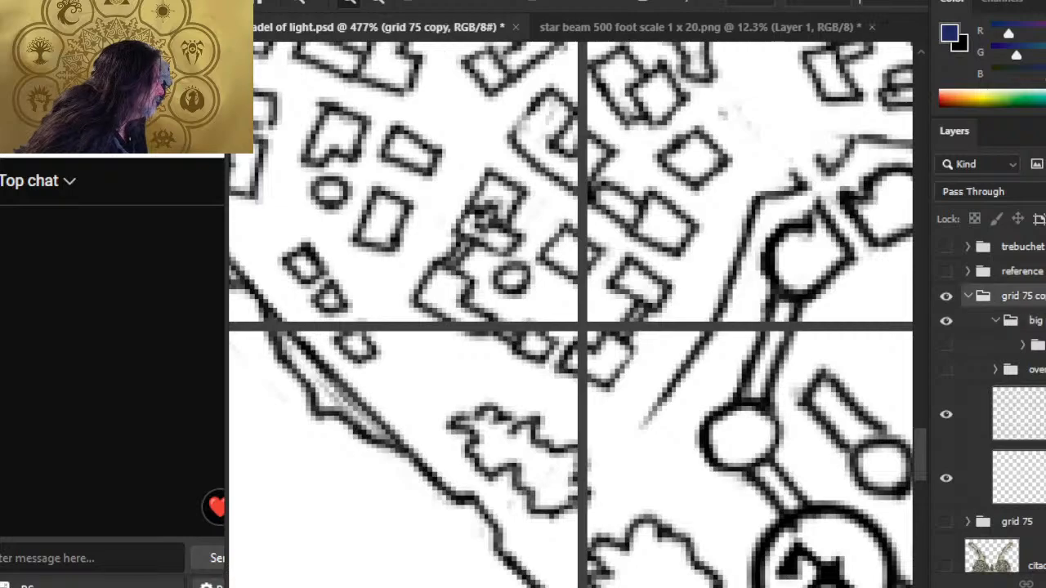
pyautogui.click(1036, 345)
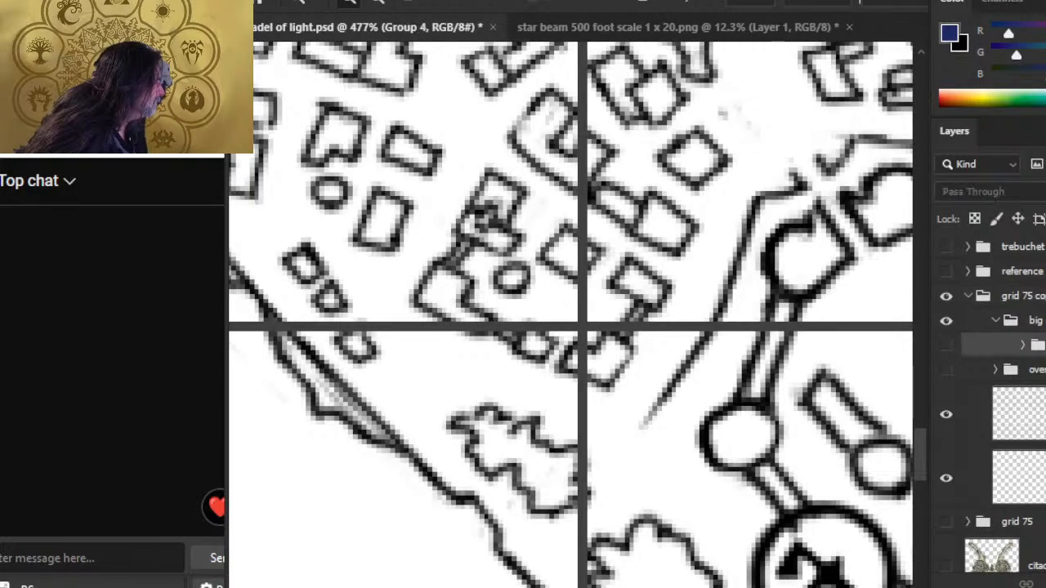
pyautogui.click(1035, 320)
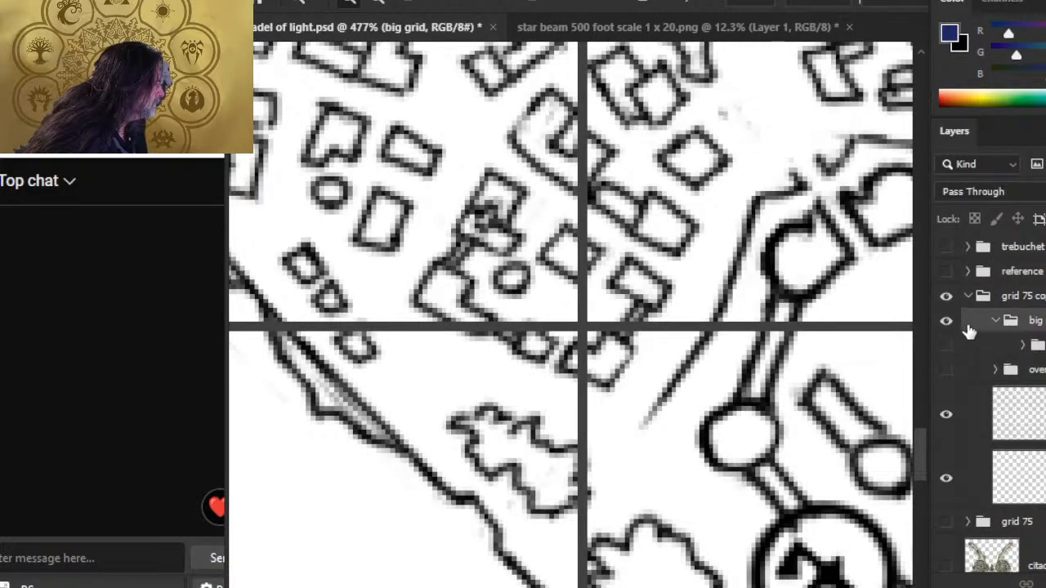
# Step: Check the two line layers of the grid 75 copy group by toggling them, and set the black 75 layer to 100% opacity
pyautogui.click(953, 427)
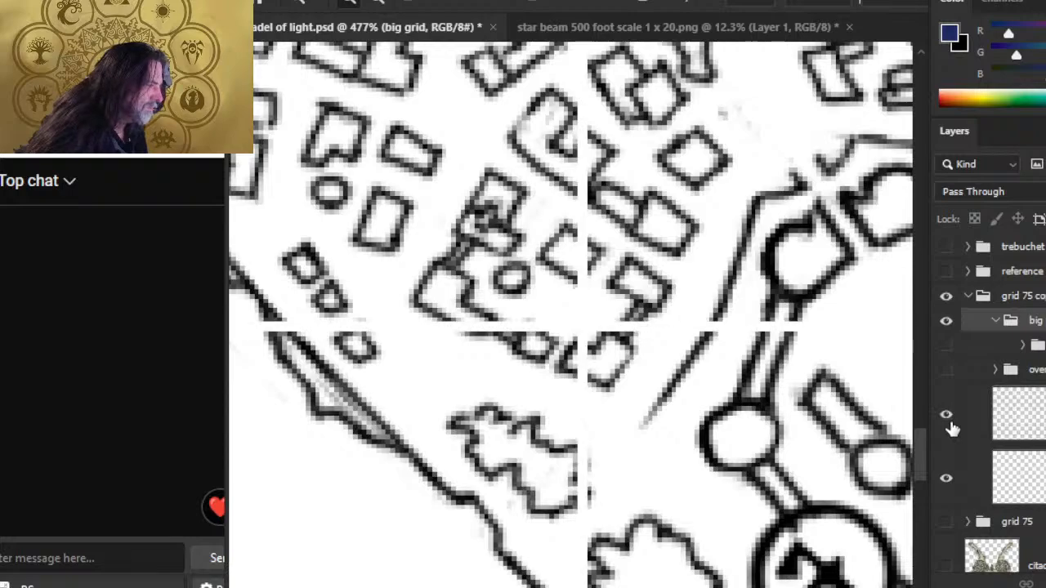
pyautogui.click(945, 478)
pyautogui.click(945, 482)
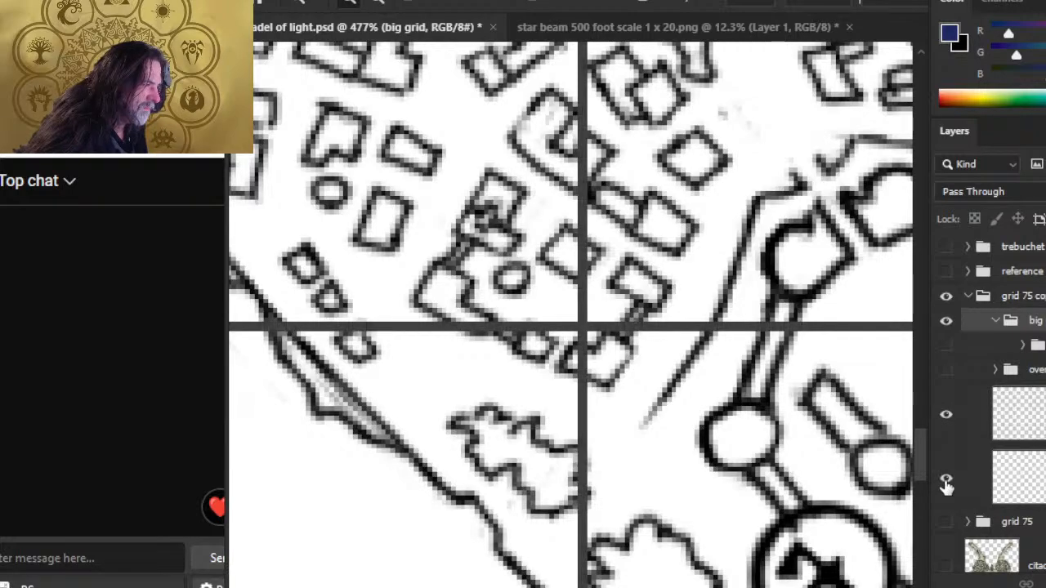
pyautogui.click(1035, 478)
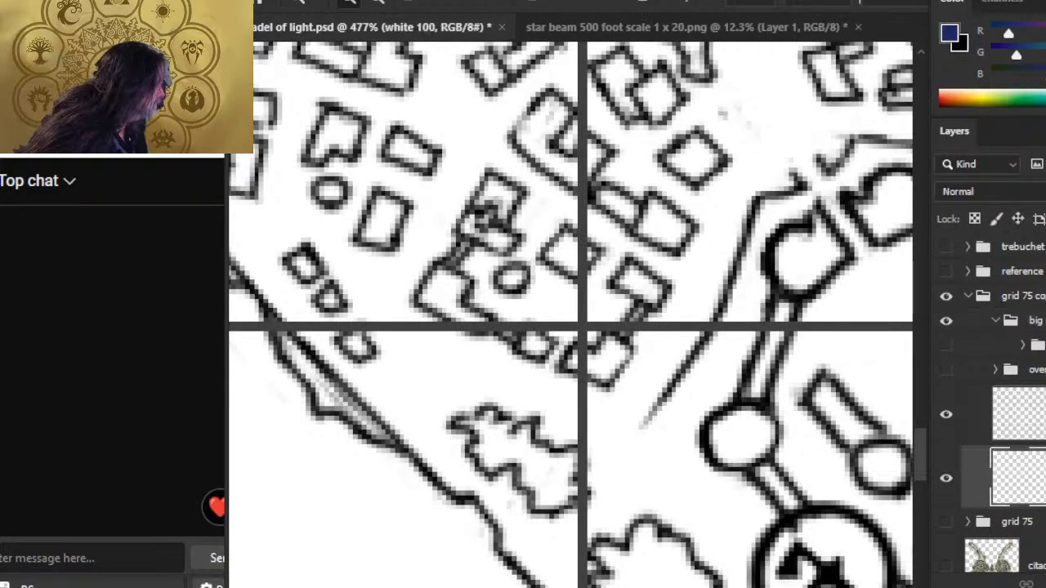
pyautogui.click(1029, 413)
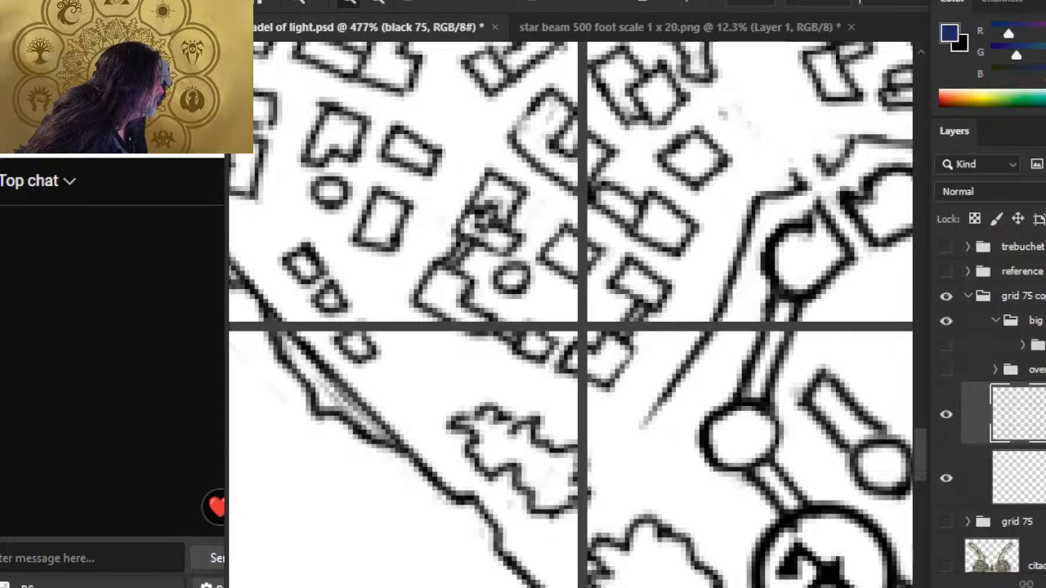
pyautogui.press('0')
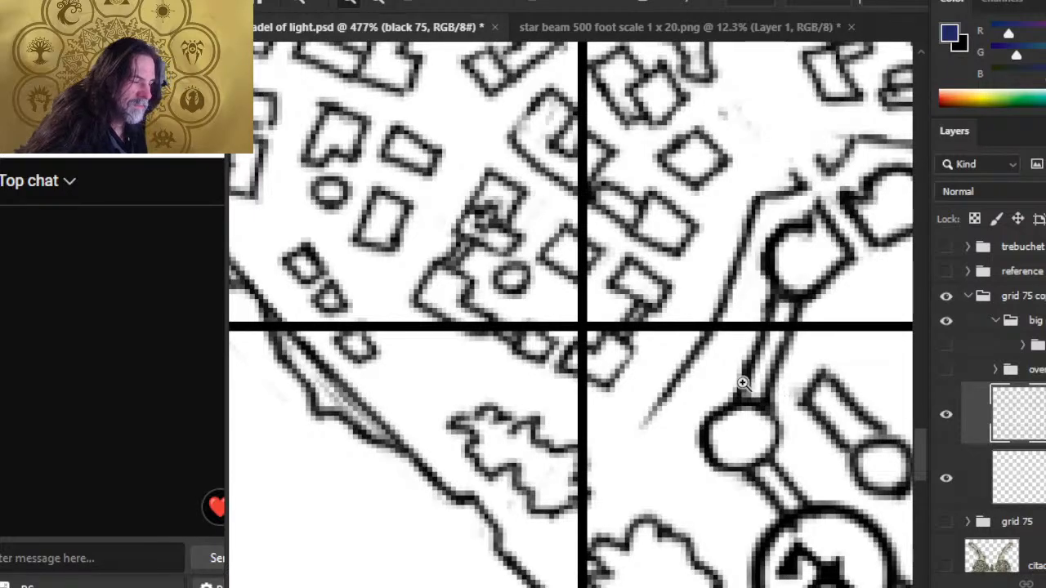
# Step: Collapse the grid 75 copy group and check the full topside map under the grid with its line art hidden and shown
pyautogui.moveTo(744, 381); pyautogui.dragTo(569, 307)
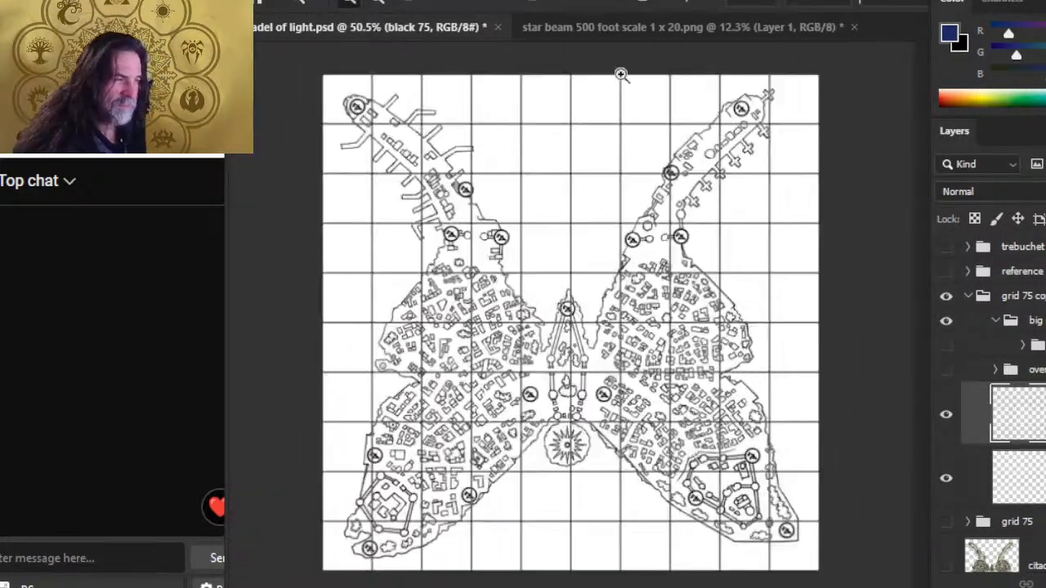
pyautogui.moveTo(637, 127); pyautogui.dragTo(425, 103)
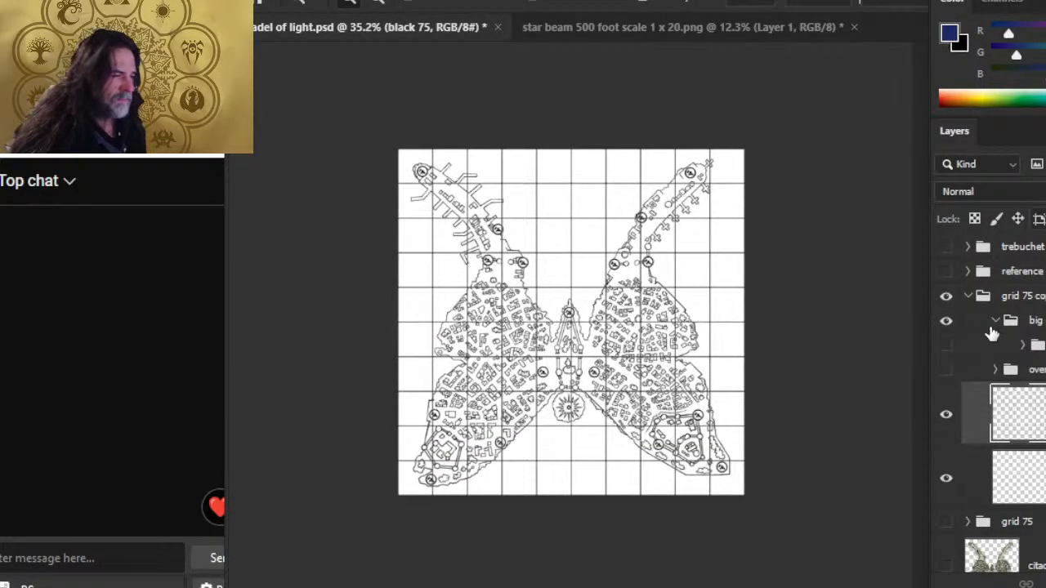
pyautogui.click(969, 298)
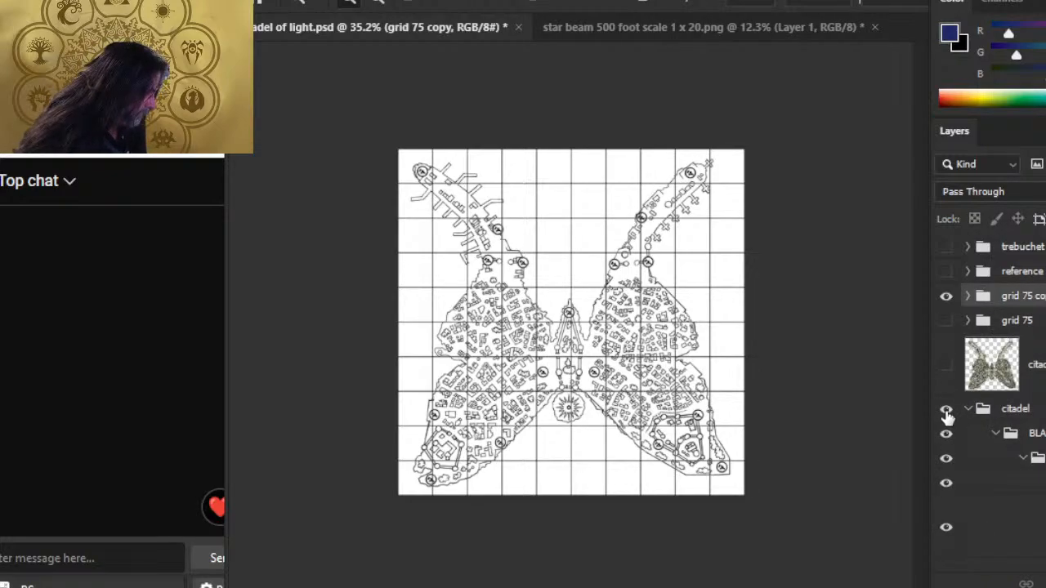
pyautogui.click(946, 434)
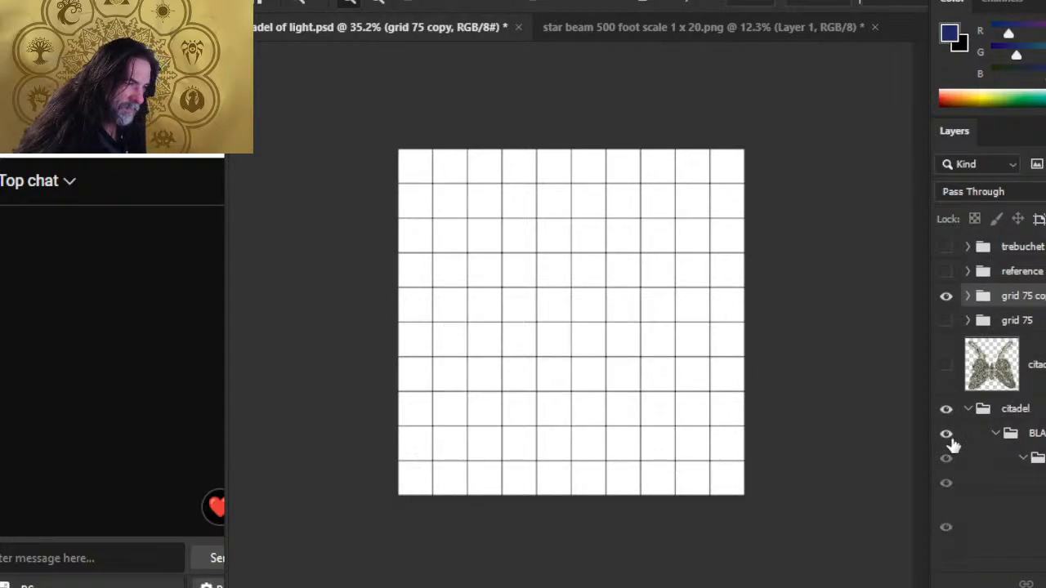
pyautogui.click(947, 435)
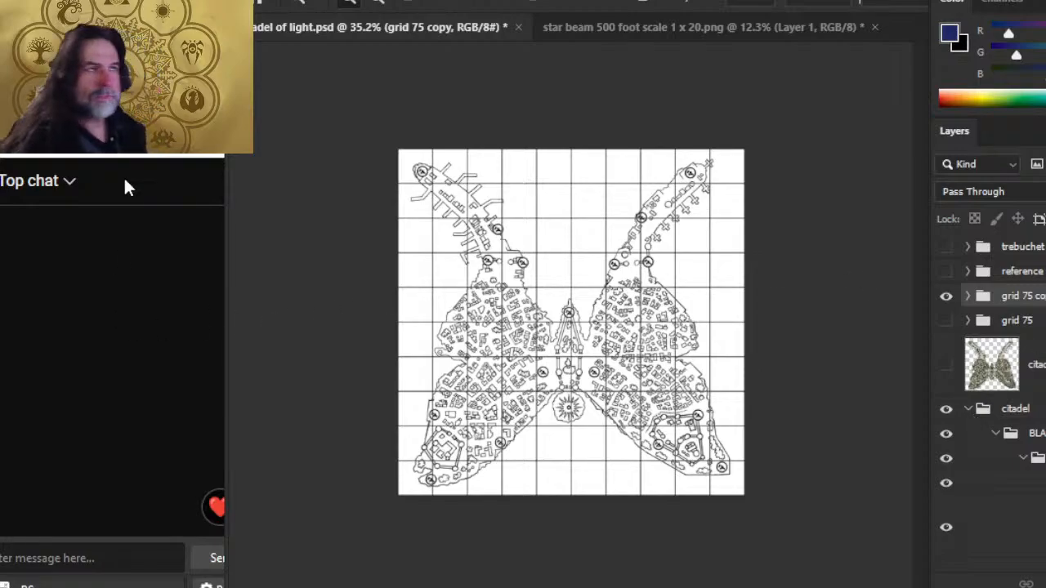
# Step: Start saving a copy of the topside map on the computer in PNG format
pyautogui.click(270, 2)
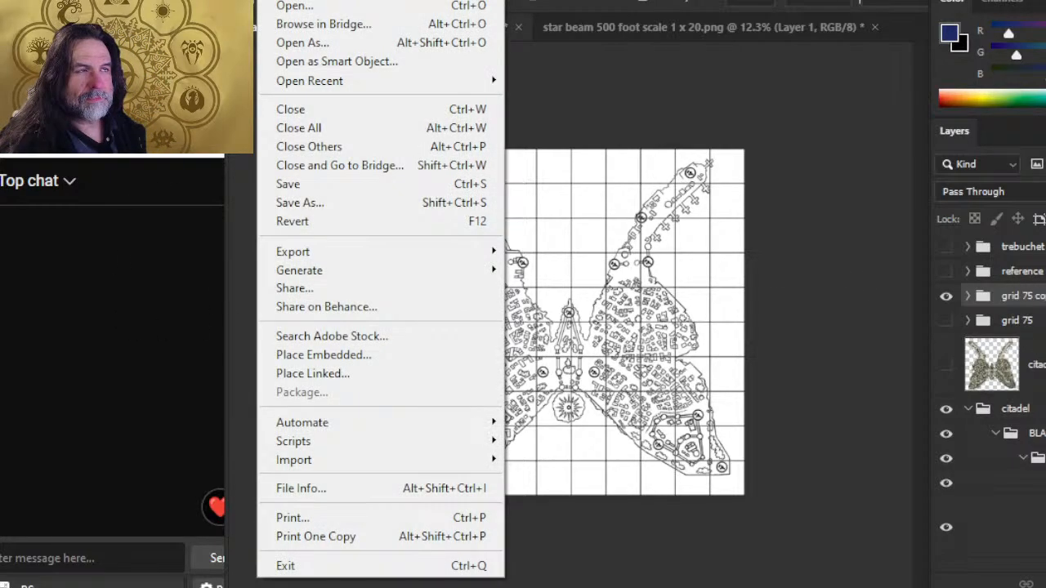
pyautogui.click(365, 207)
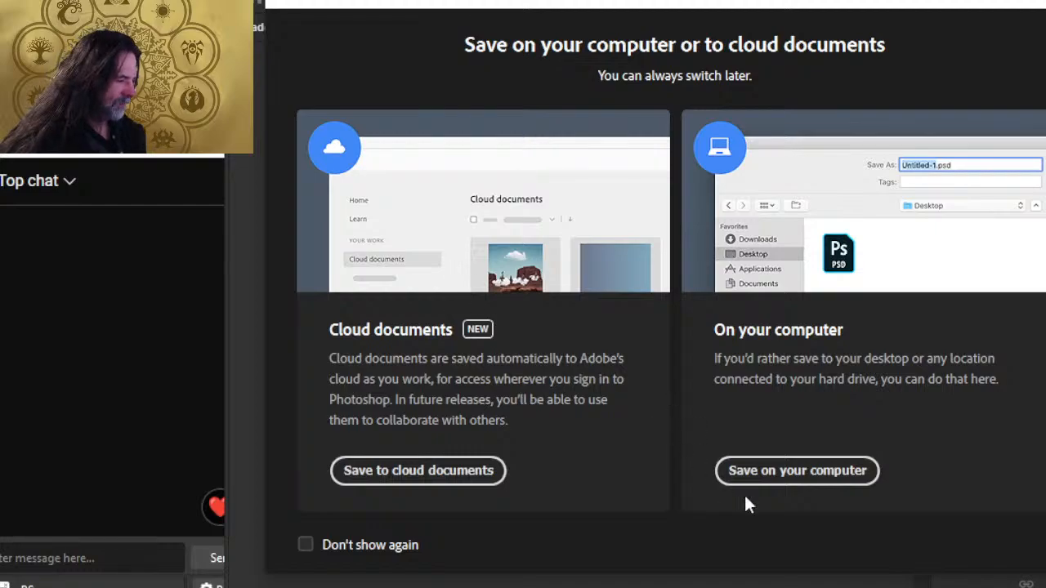
pyautogui.click(742, 474)
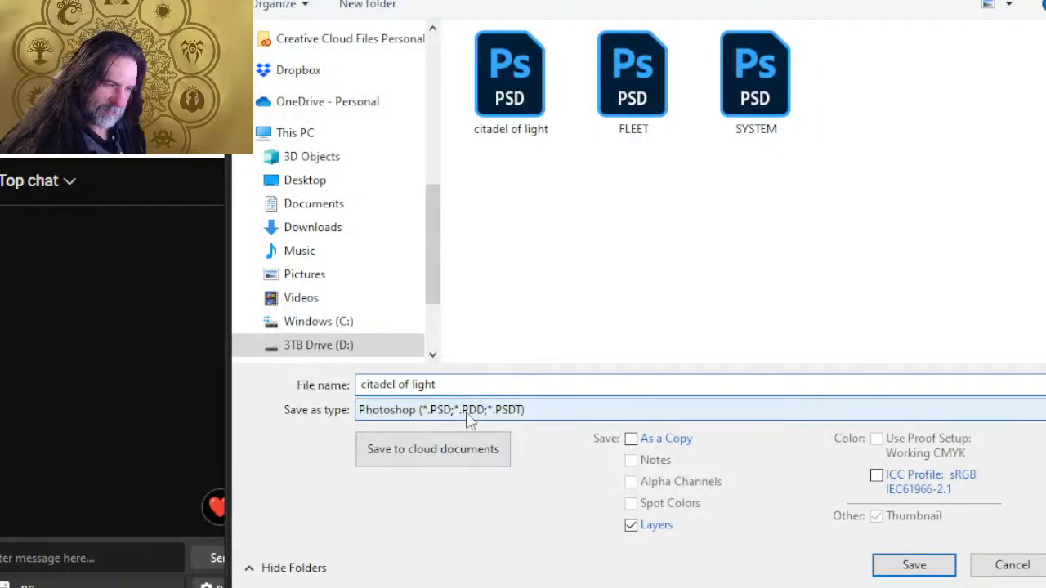
pyautogui.click(470, 416)
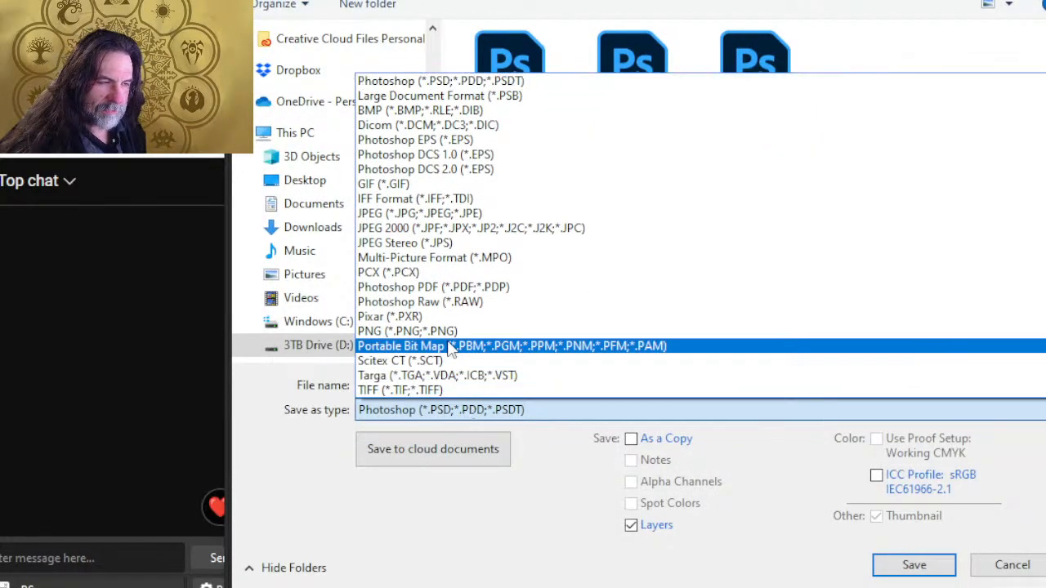
pyautogui.click(474, 330)
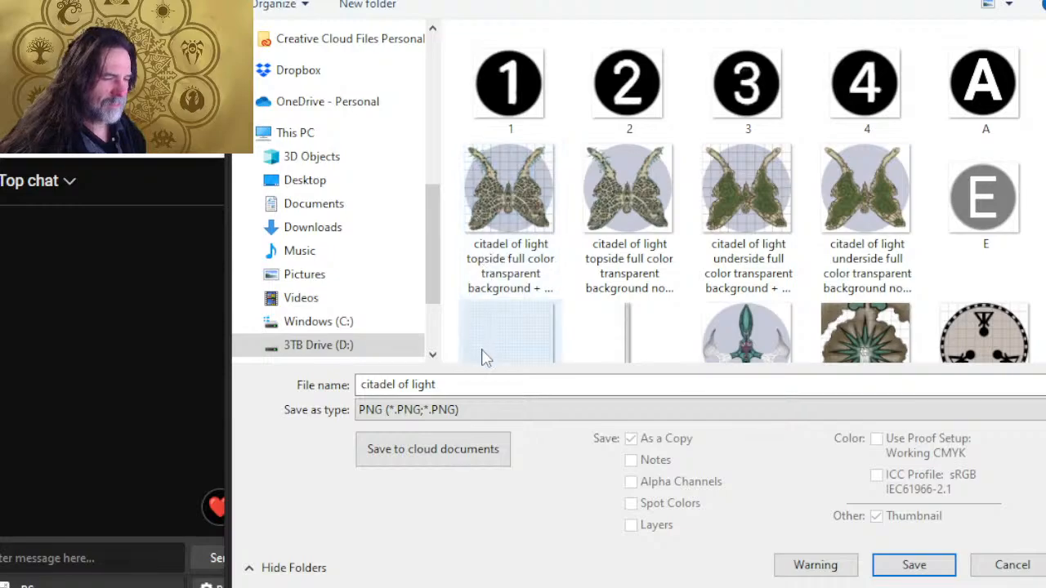
# Step: Name the file "citadel of light topside black & white + grid" and save it with the smallest file size option
pyautogui.tripleClick(497, 384)
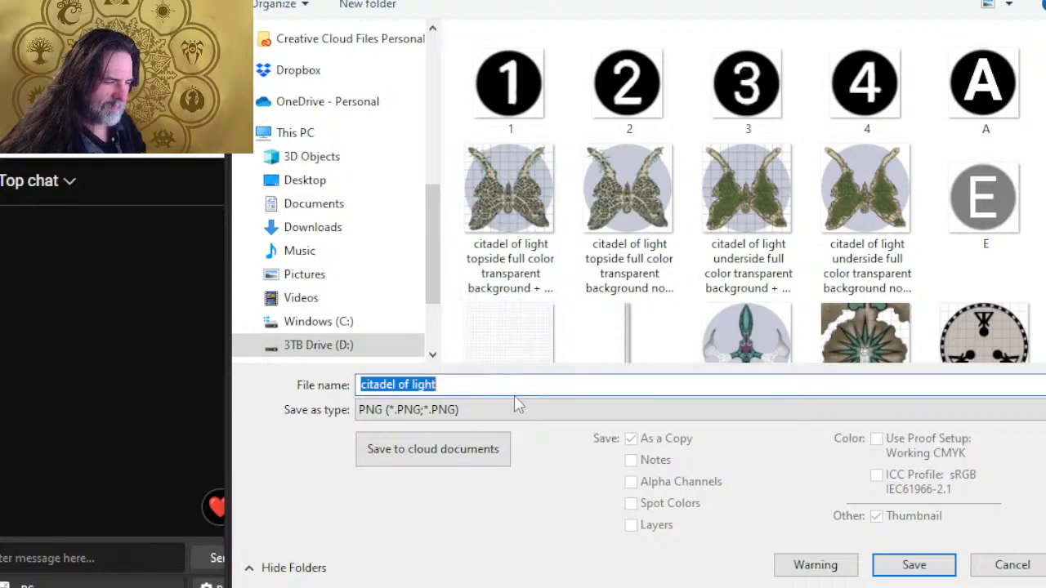
pyautogui.write('citadel of light topside full color transparent background no grid')
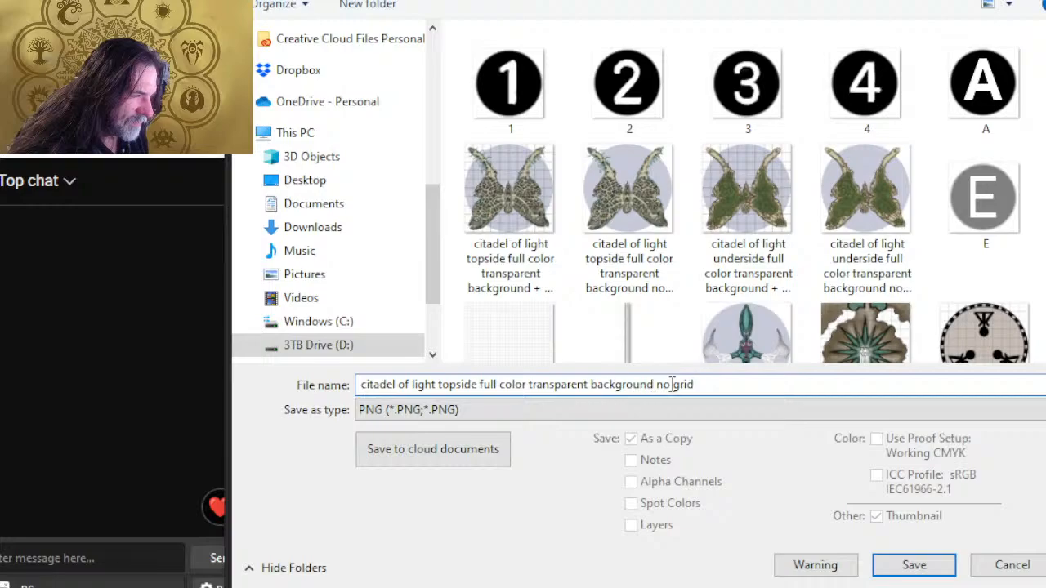
pyautogui.moveTo(671, 384); pyautogui.dragTo(479, 384)
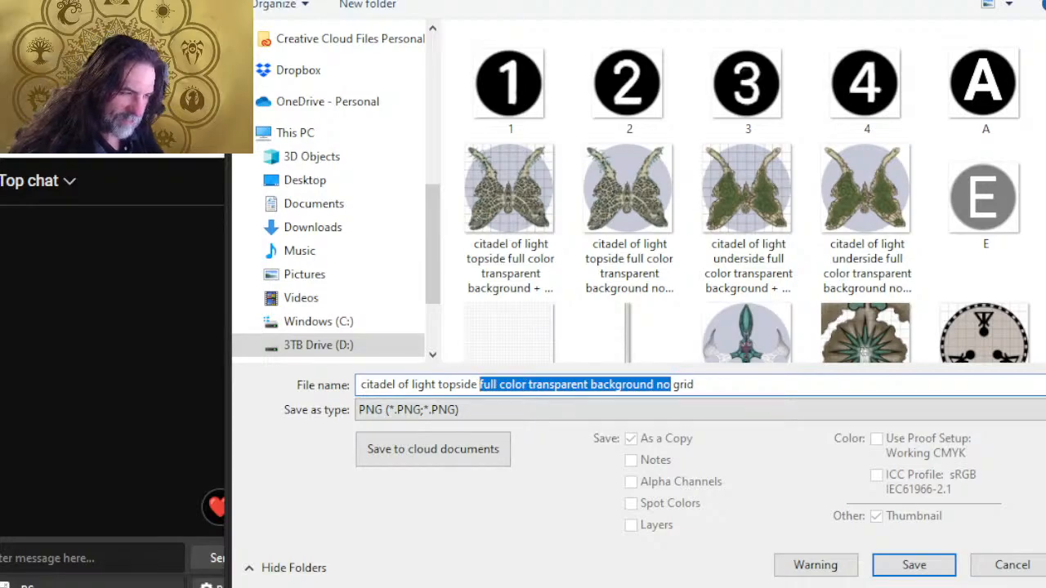
pyautogui.write('black')
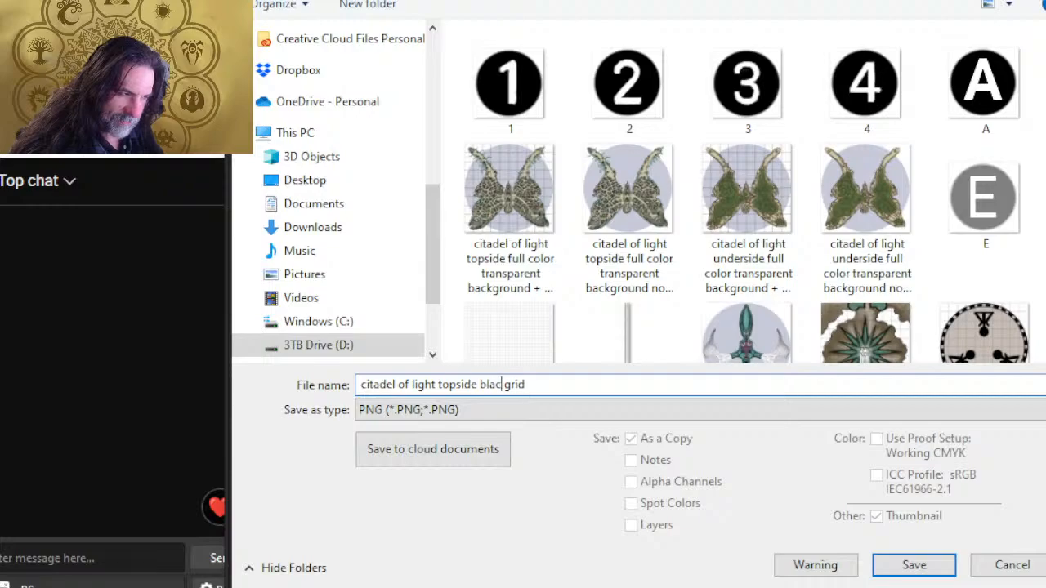
pyautogui.write('+')
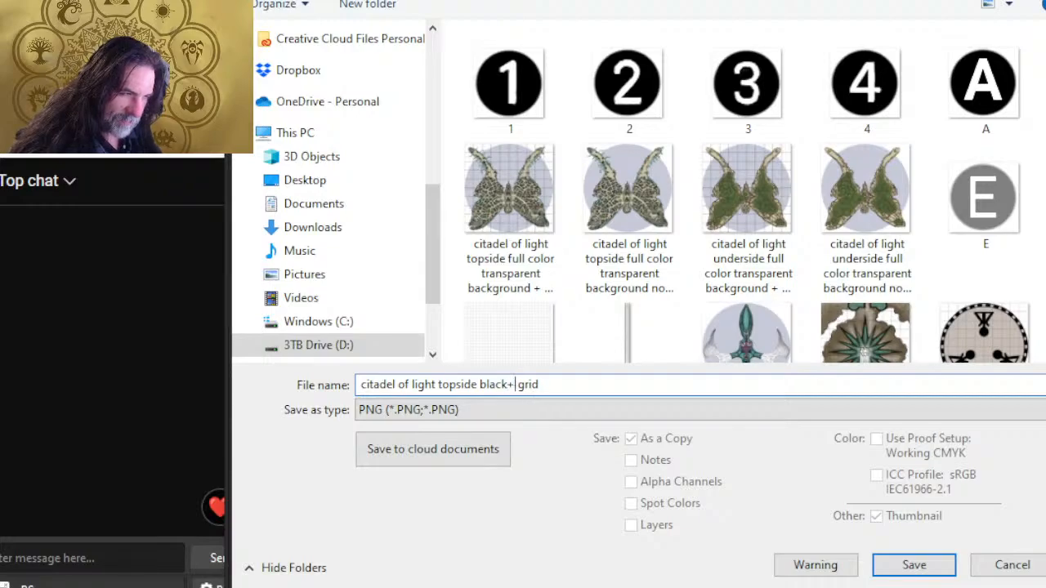
pyautogui.write('white +')
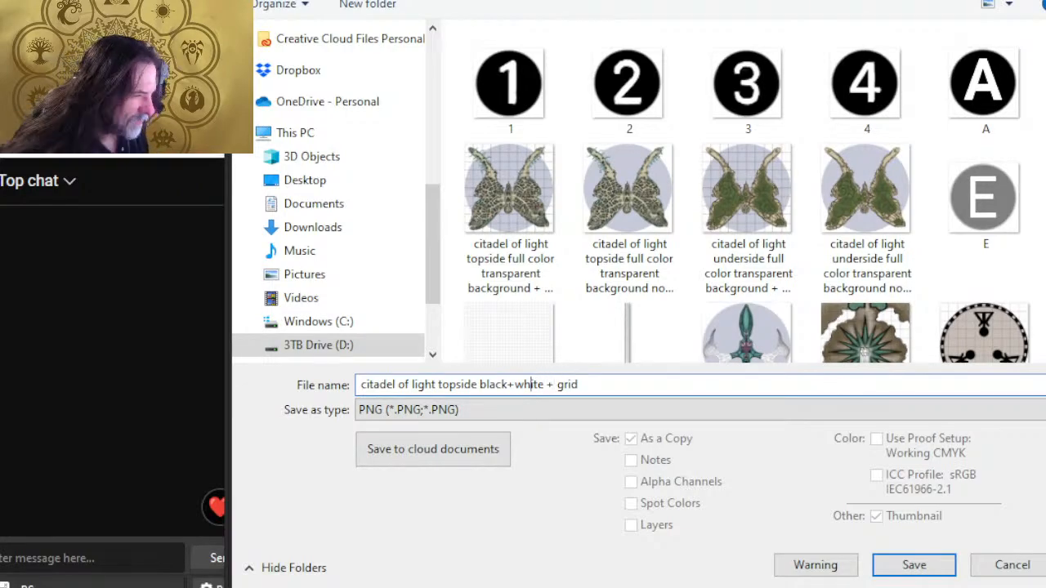
pyautogui.press('Delete')
pyautogui.write('&*')
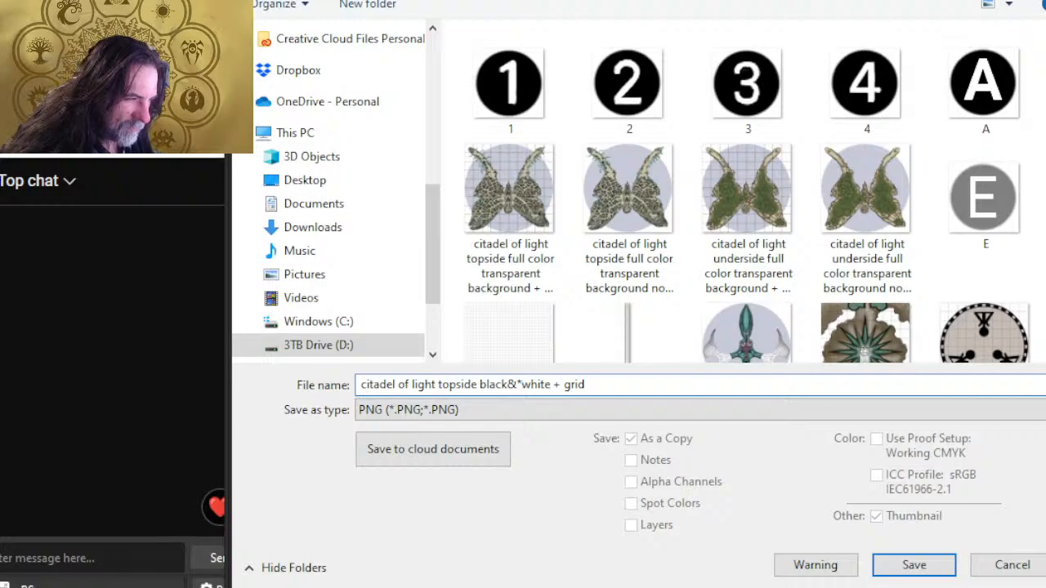
pyautogui.press('BackSpace')
pyautogui.press('BackSpace')
pyautogui.write('&')
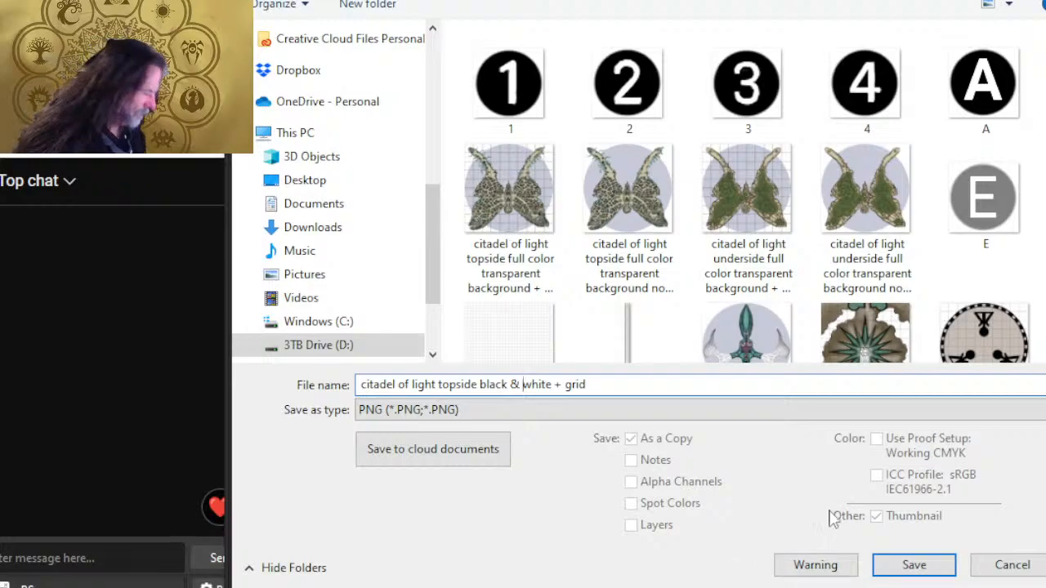
pyautogui.click(910, 563)
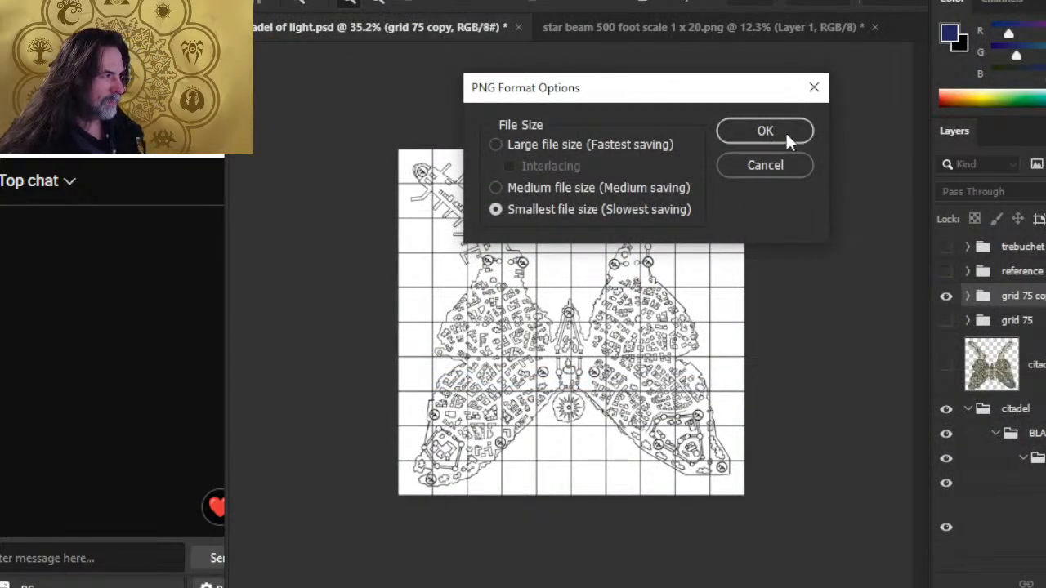
pyautogui.click(765, 131)
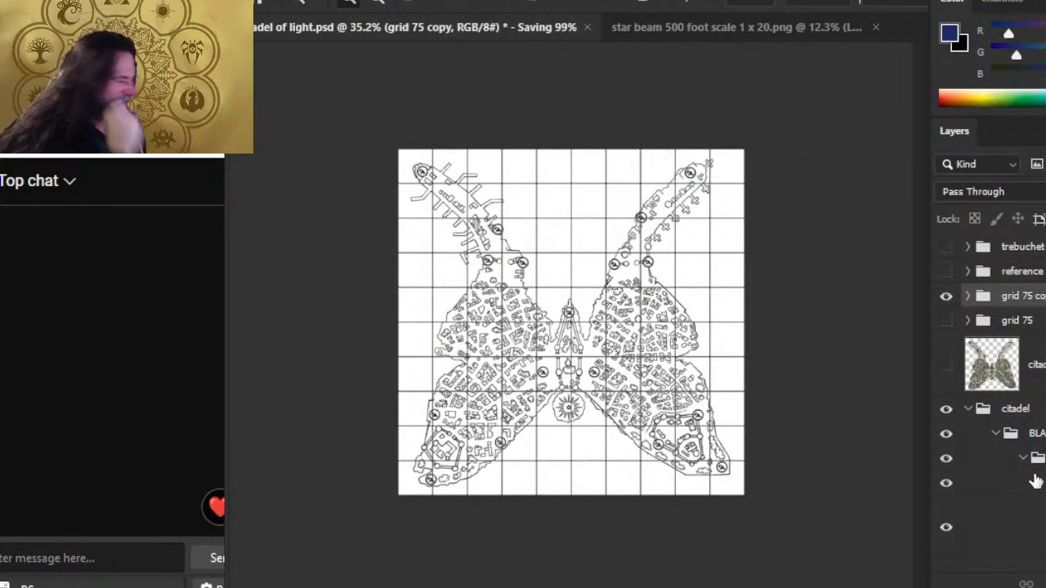
# Step: Hide the grid 75 copy group and switch the black line art from the topside subgroup to the underside subgroup
pyautogui.scroll(-3, 1034, 384)
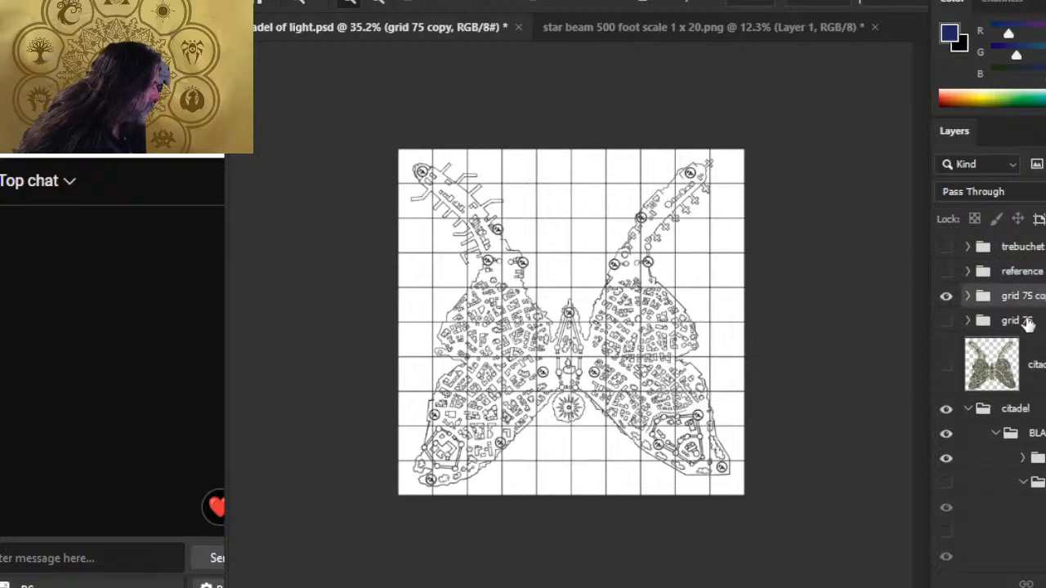
pyautogui.scroll(3, 1031, 323)
pyautogui.click(946, 297)
pyautogui.scroll(-6, 947, 299)
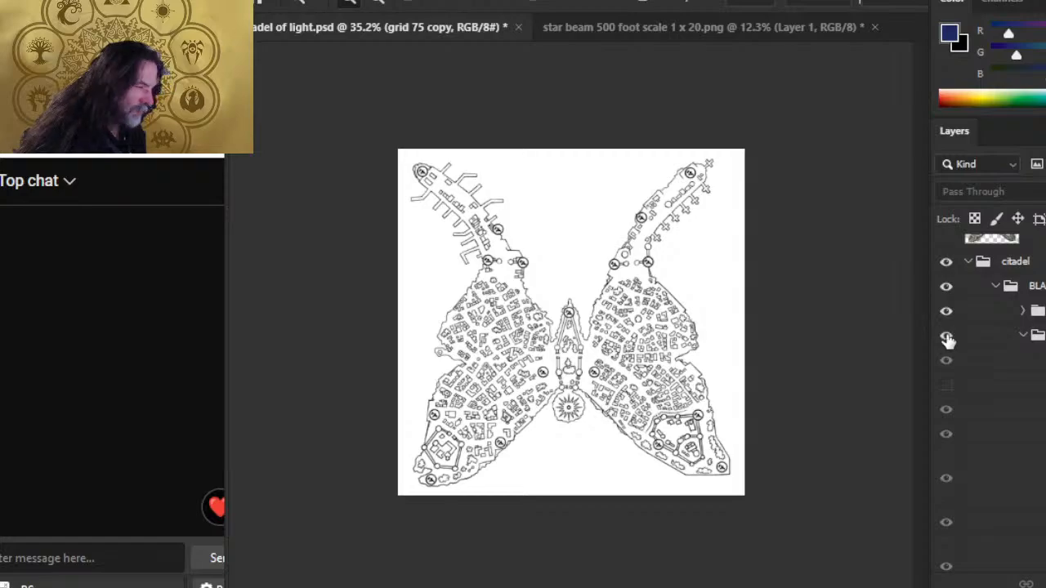
pyautogui.click(946, 337)
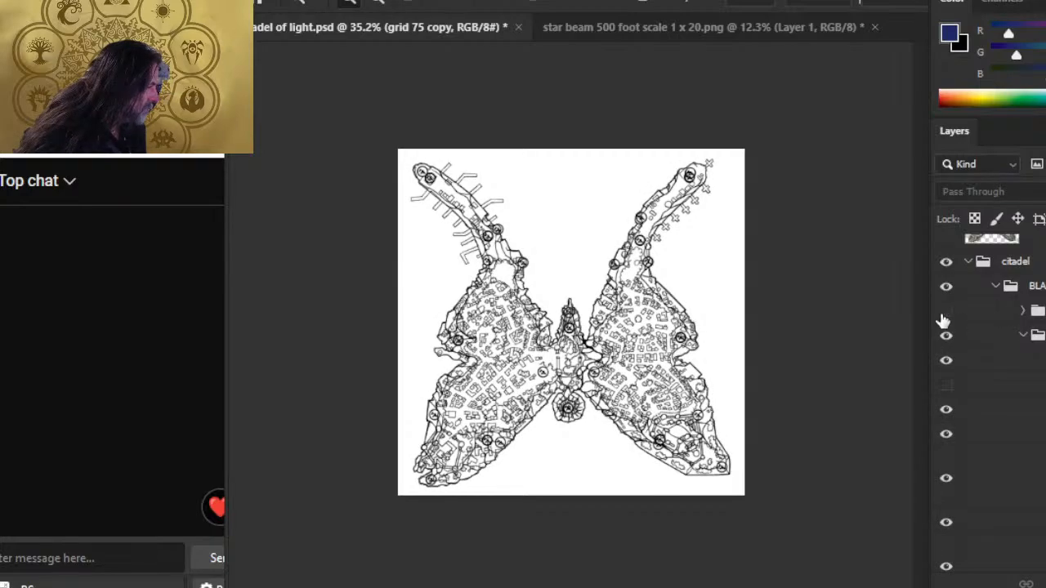
pyautogui.click(944, 316)
# Step: Hide the third layer inside the underside subgroup and inspect the trebuchet markers and rock outlines around the underside's central body
pyautogui.click(629, 393)
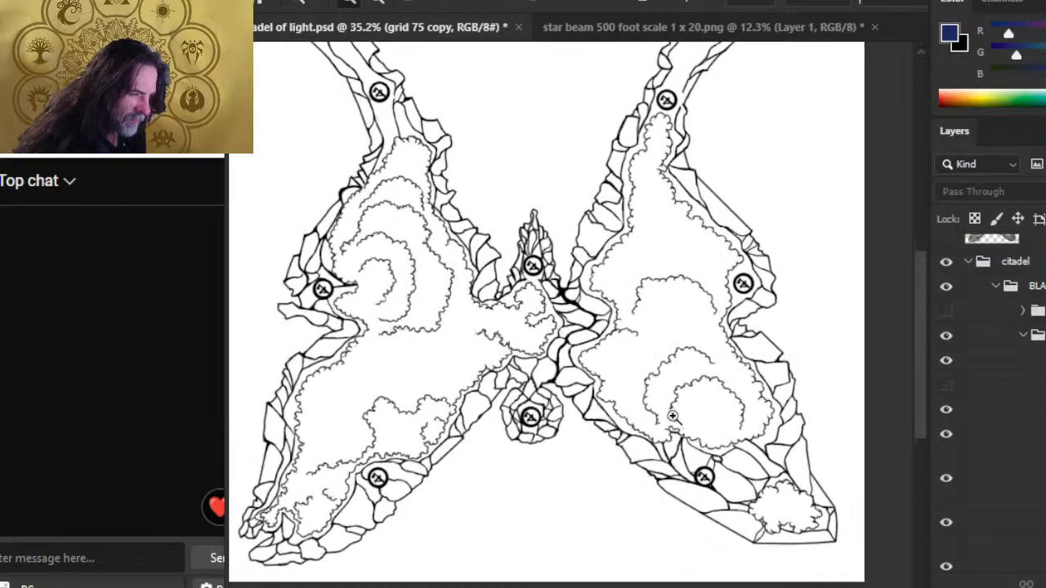
pyautogui.click(567, 446)
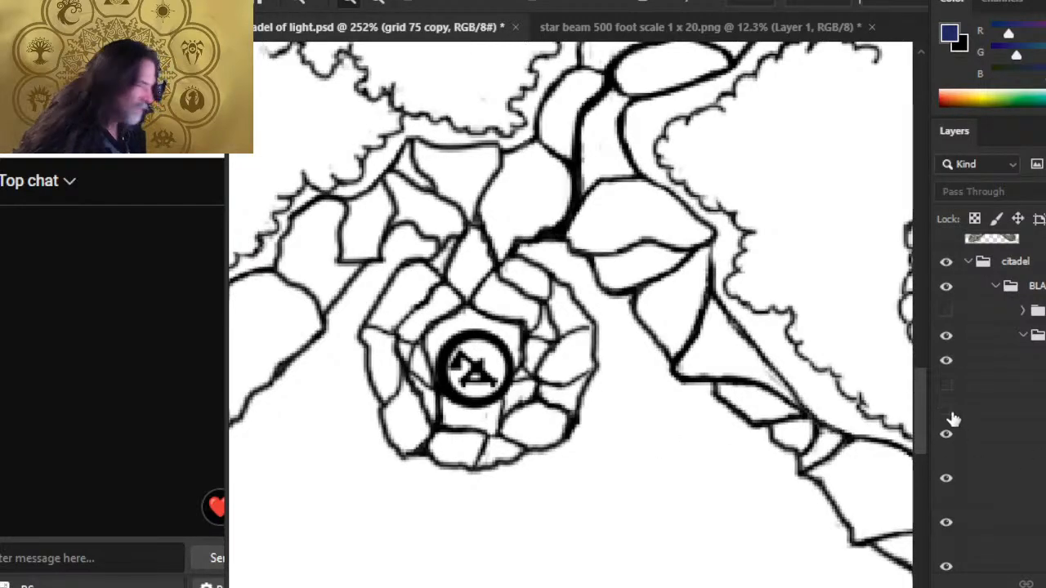
pyautogui.scroll(-3, 685, 467)
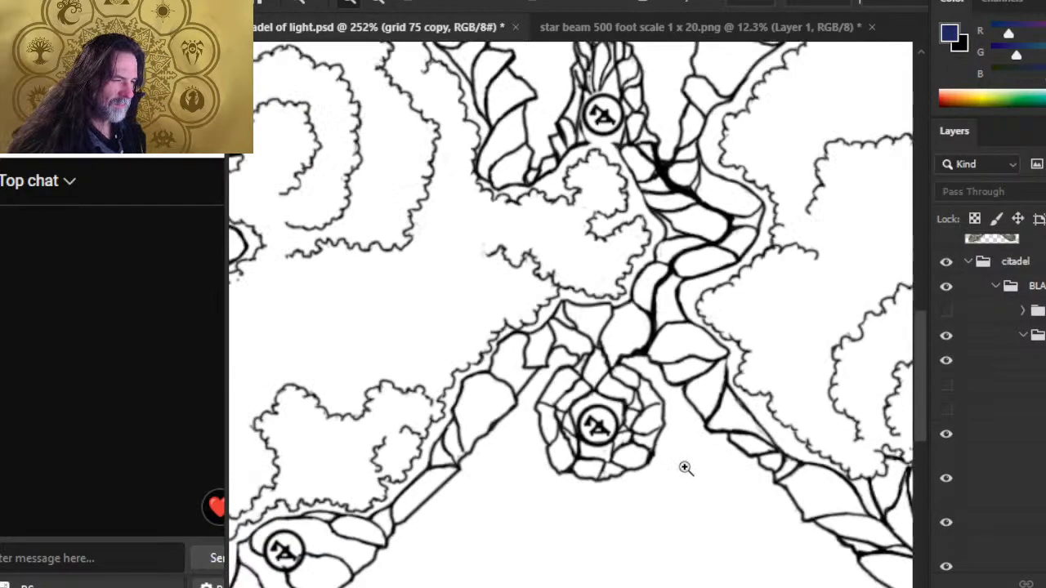
pyautogui.scroll(-5, 684, 467)
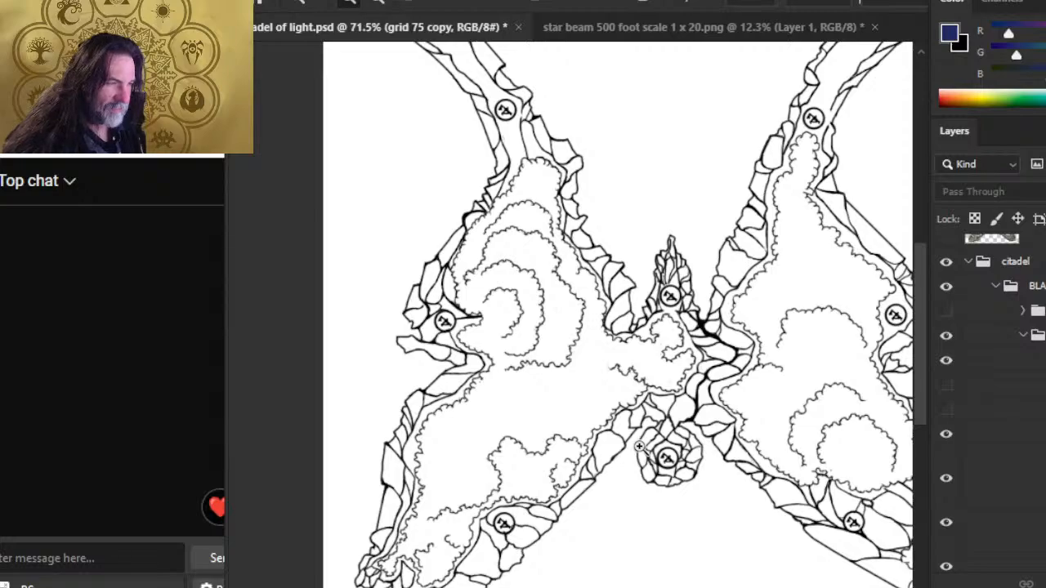
pyautogui.scroll(-1, 640, 446)
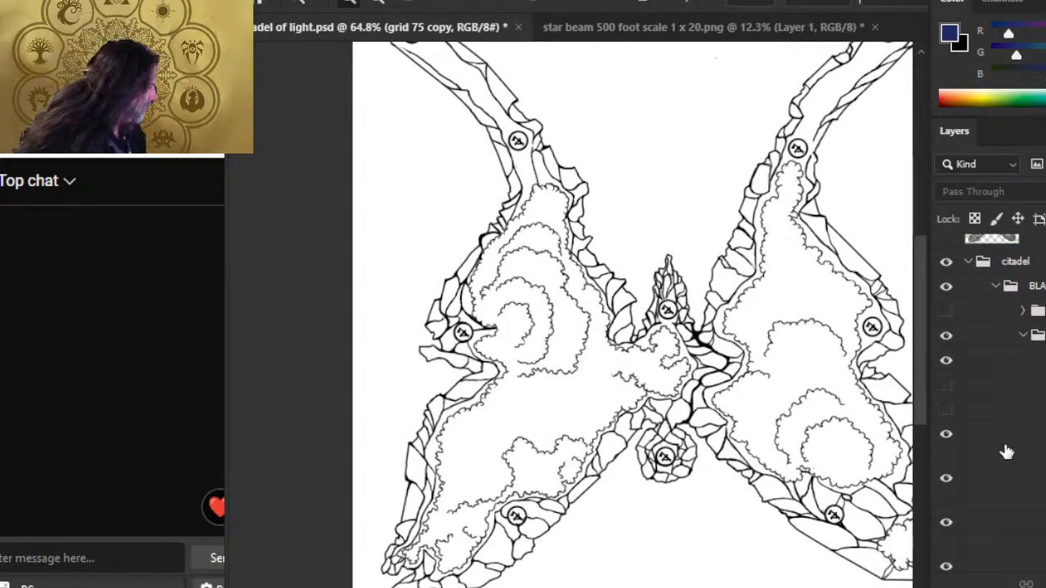
pyautogui.scroll(-3, 985, 416)
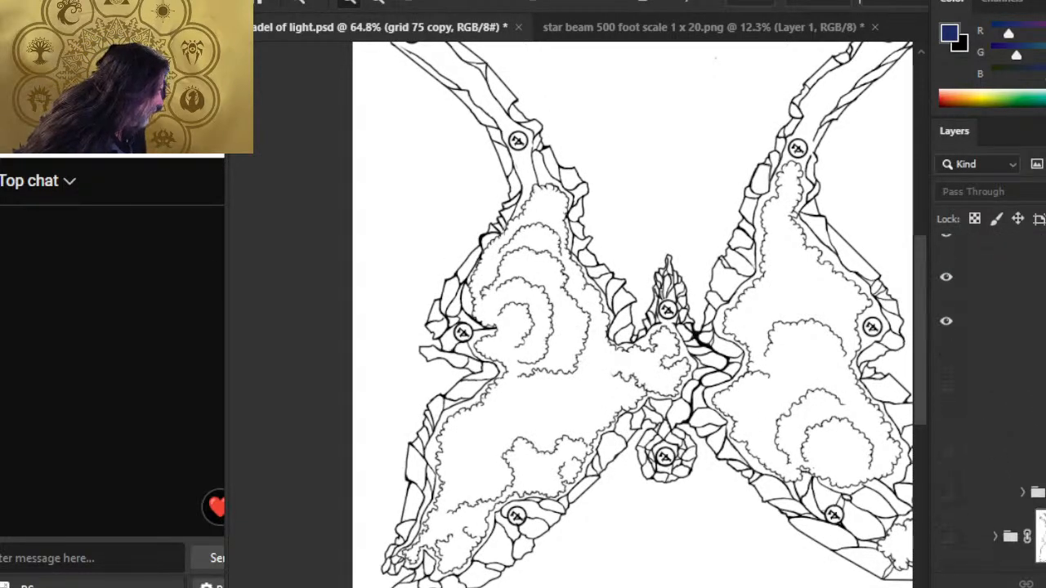
pyautogui.scroll(3, 996, 416)
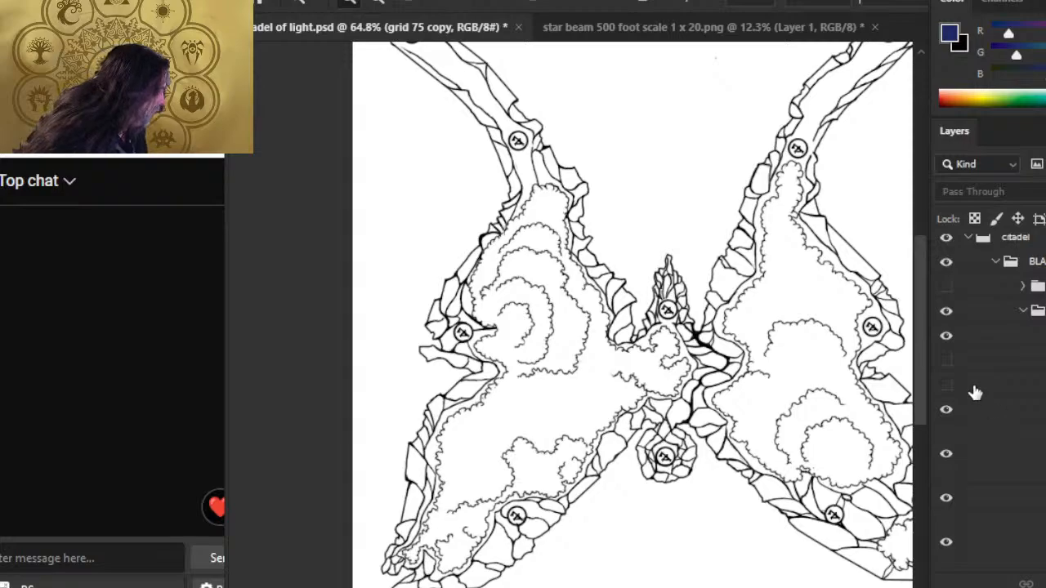
# Step: Briefly show the full-color underside group beneath the line art to compare the two, and hide it again
pyautogui.scroll(1, 972, 393)
pyautogui.scroll(-4, 964, 392)
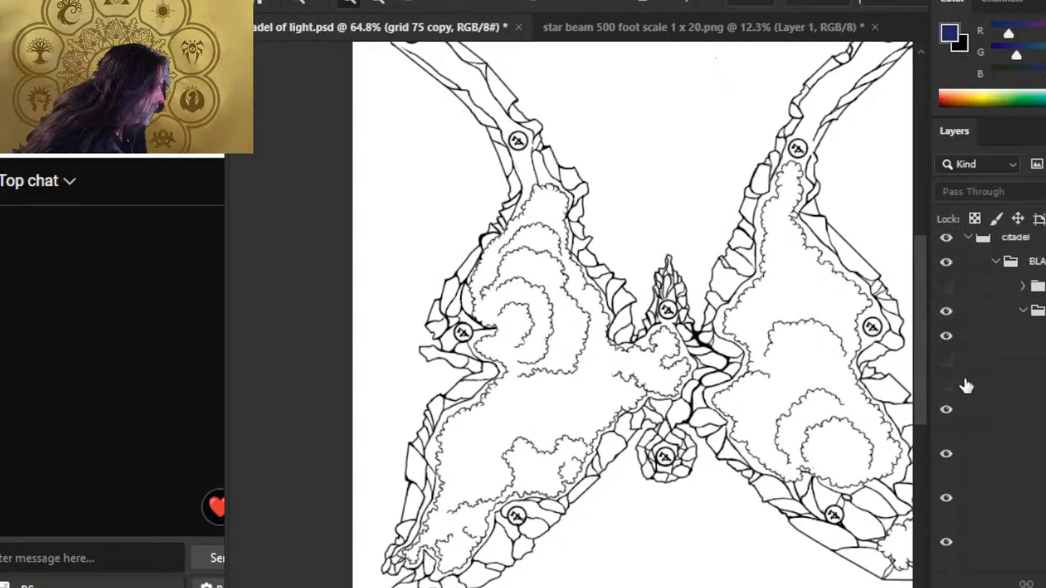
pyautogui.scroll(-3, 975, 385)
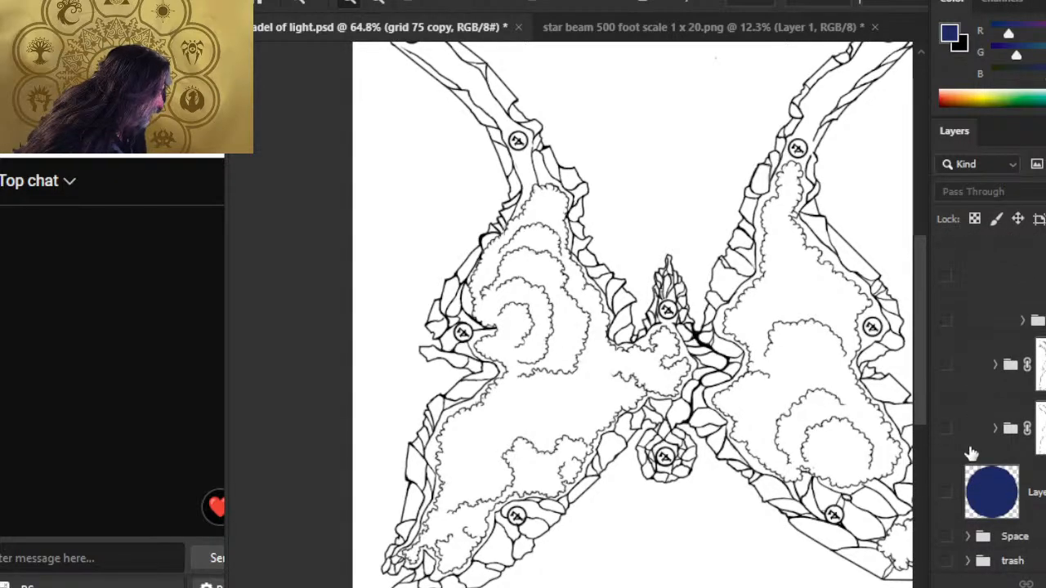
pyautogui.click(947, 431)
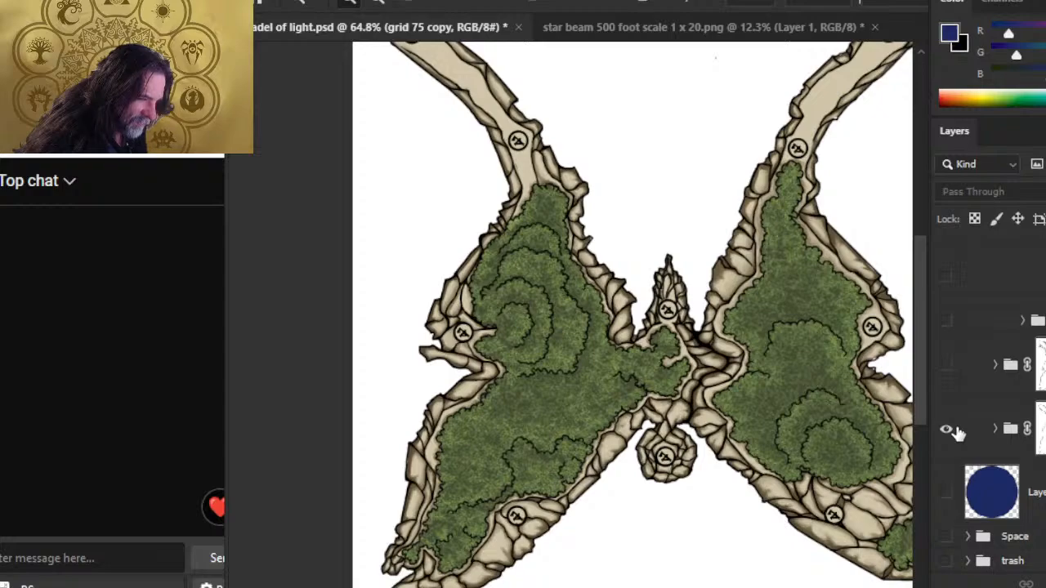
pyautogui.click(956, 431)
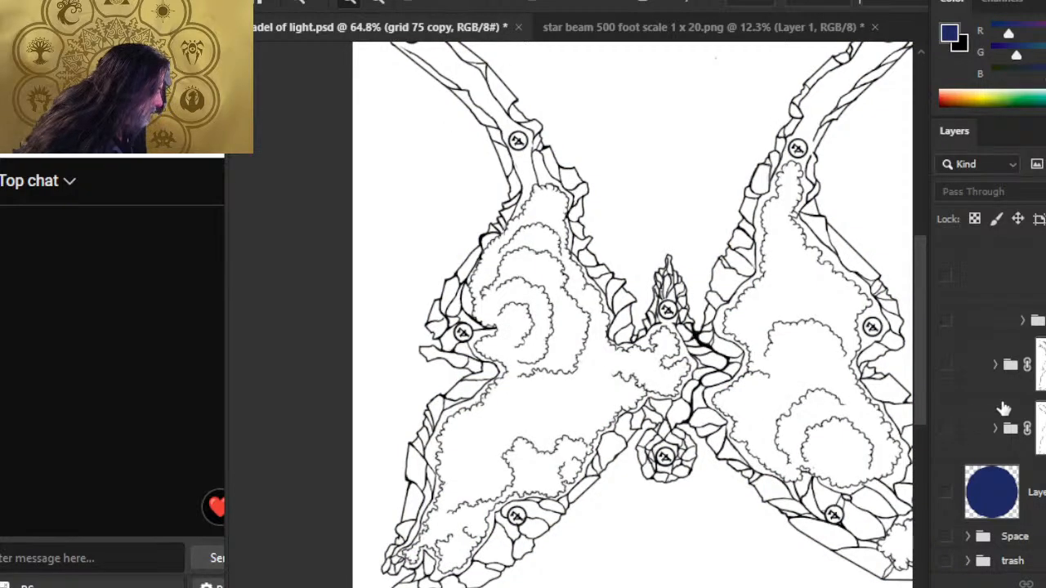
# Step: Collapse the underside line art subgroup and show the grid 75 copy group over the map
pyautogui.scroll(10, 1013, 406)
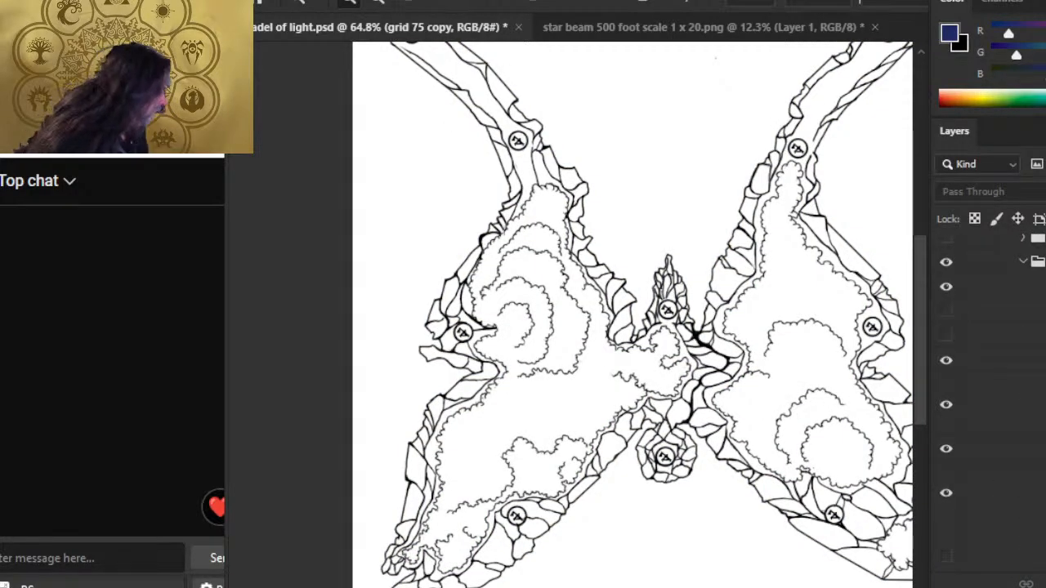
pyautogui.click(1042, 450)
pyautogui.scroll(3, 1035, 409)
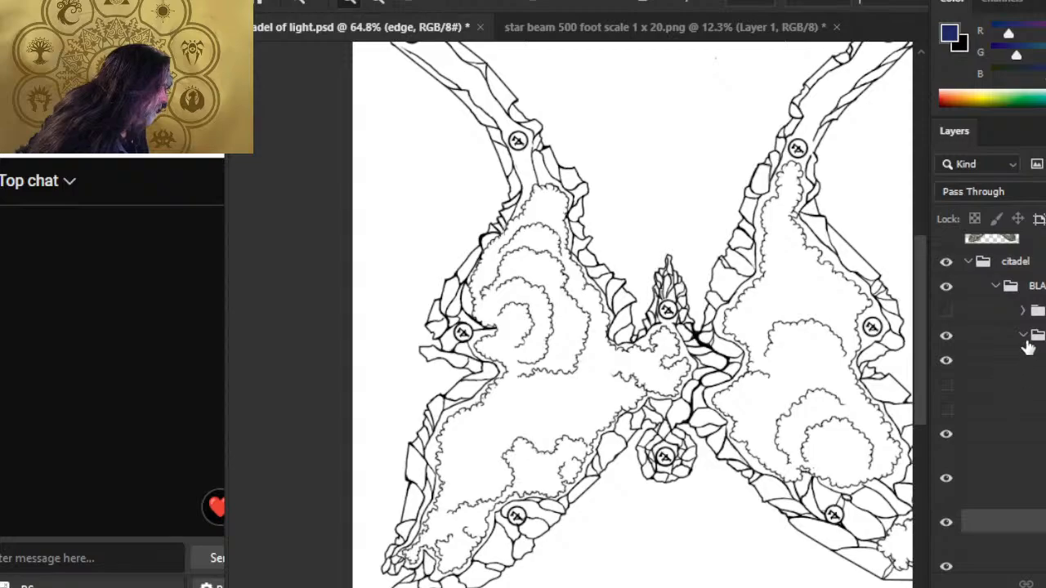
pyautogui.click(1024, 337)
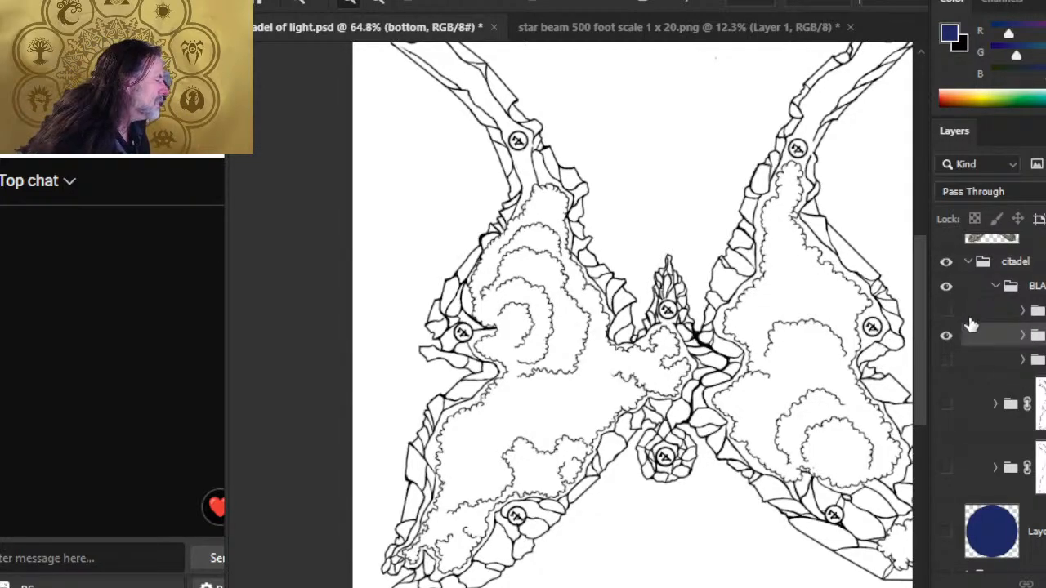
pyautogui.scroll(6, 971, 319)
pyautogui.click(945, 296)
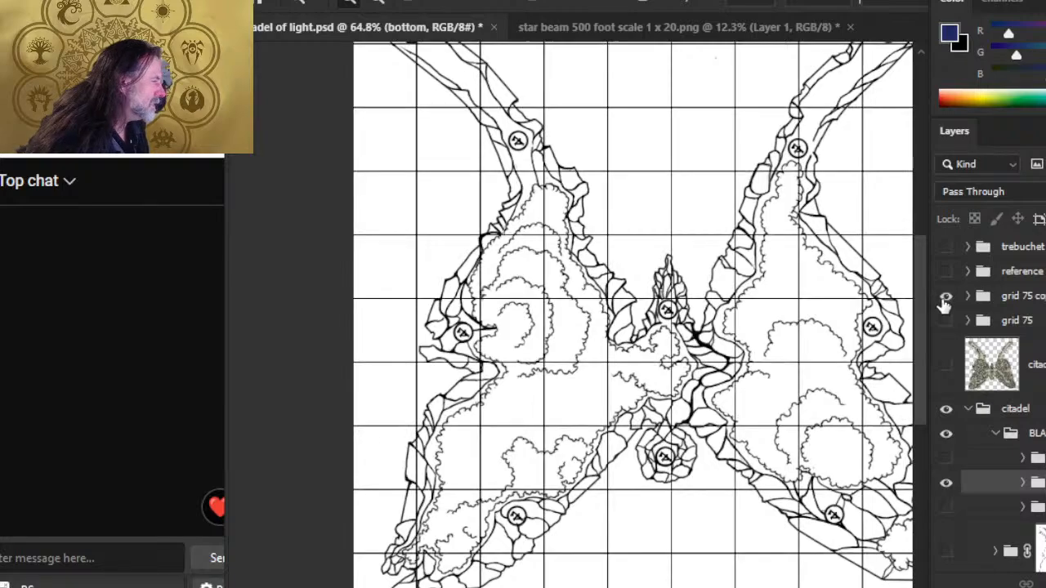
# Step: Start saving a copy of the gridded underside map on the computer in PNG format
pyautogui.click(270, 2)
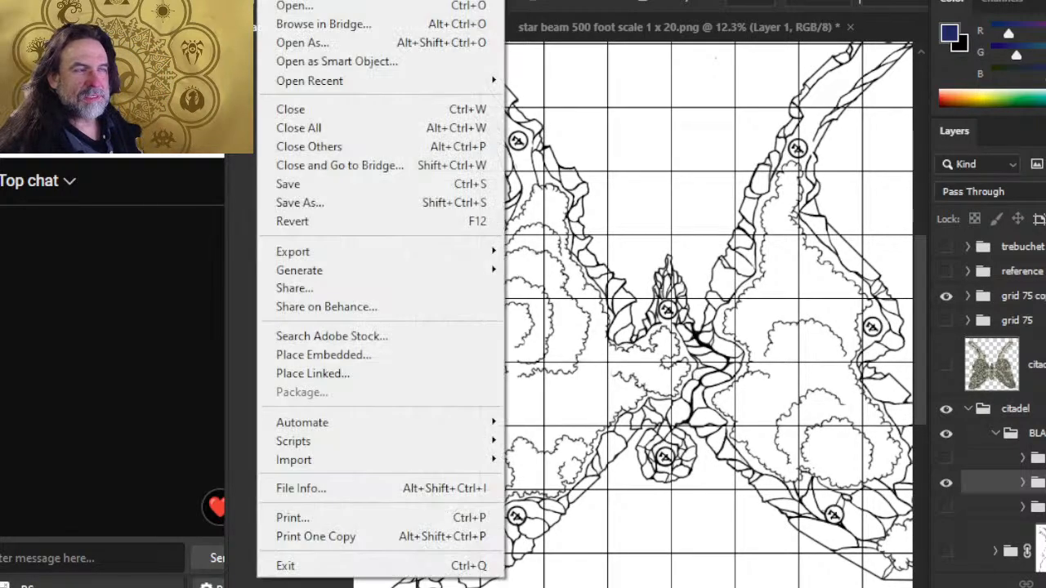
pyautogui.click(380, 202)
pyautogui.click(821, 472)
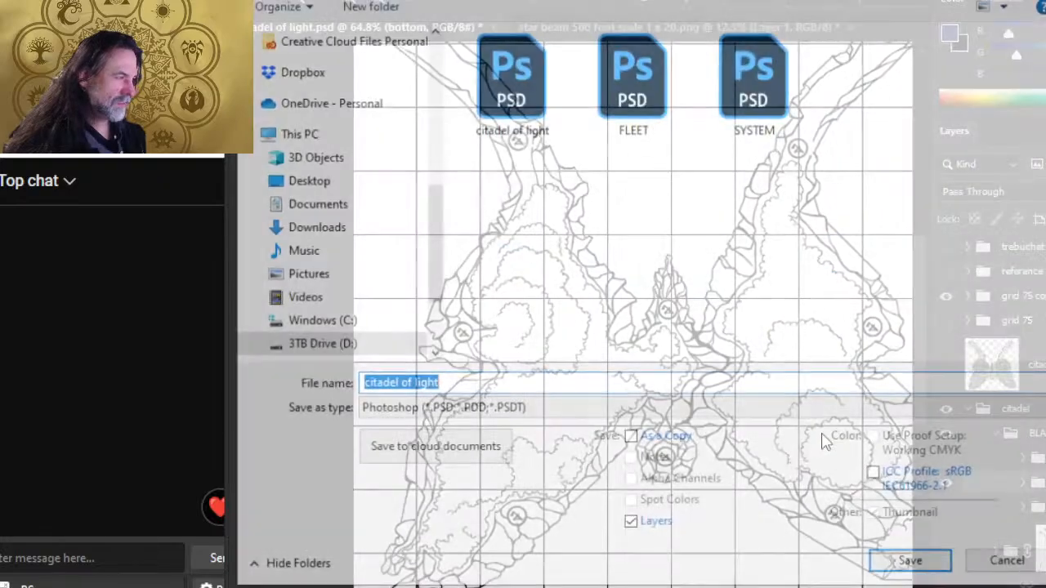
pyautogui.click(547, 408)
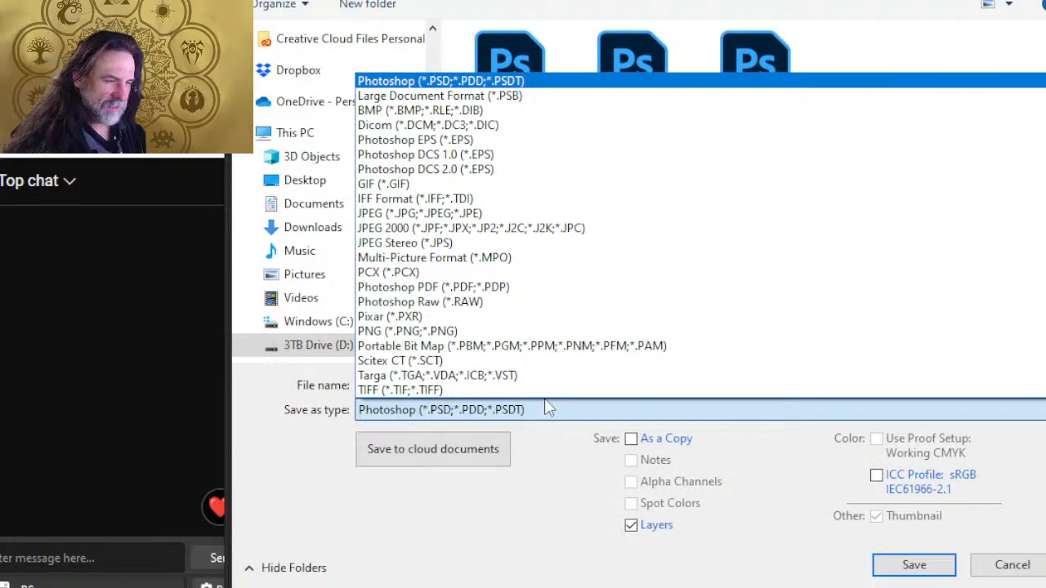
pyautogui.click(496, 334)
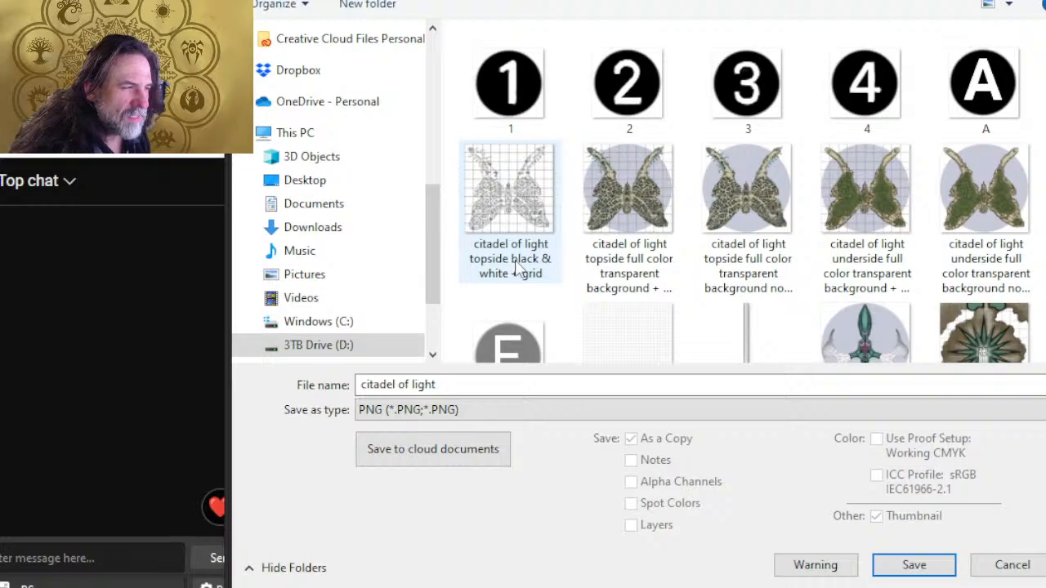
# Step: Name the file "citadel of light underside black & white + grid", based on the topside file's name, and save it with the smallest file size option
pyautogui.click(515, 267)
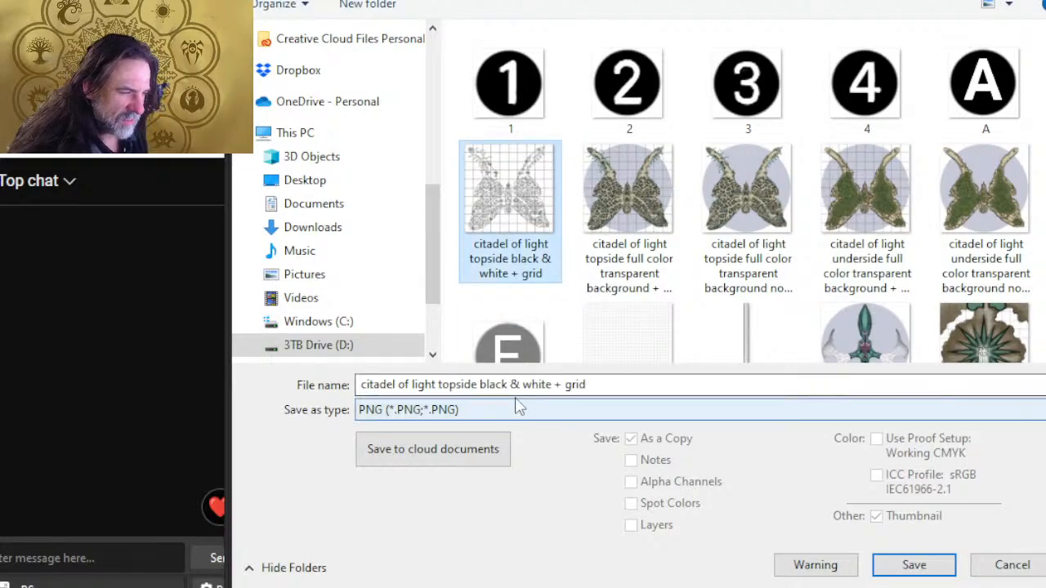
pyautogui.click(455, 384)
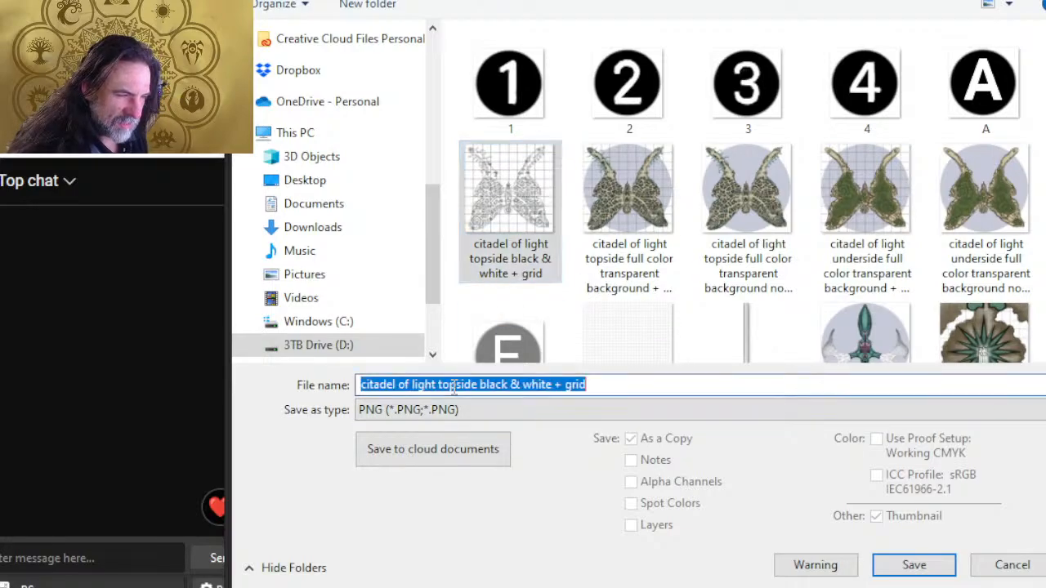
pyautogui.click(455, 388)
pyautogui.press('BackSpace')
pyautogui.press('BackSpace')
pyautogui.press('BackSpace')
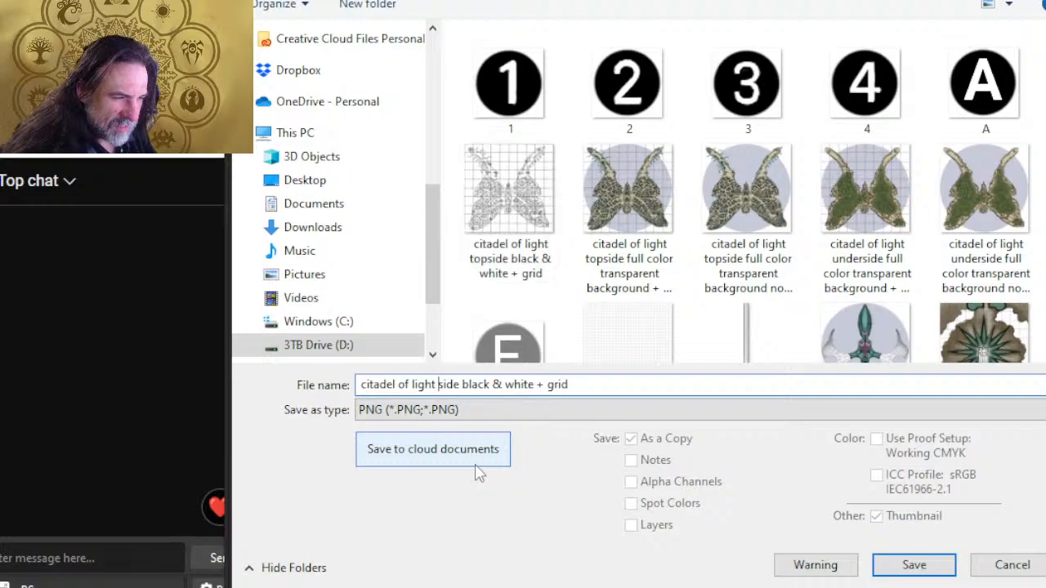
pyautogui.write('under')
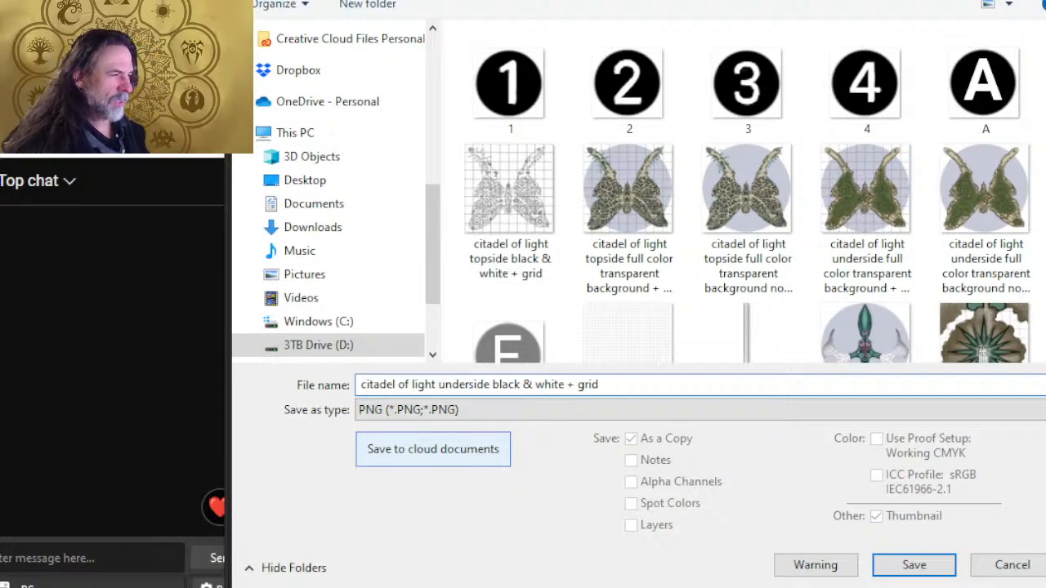
pyautogui.press('Return')
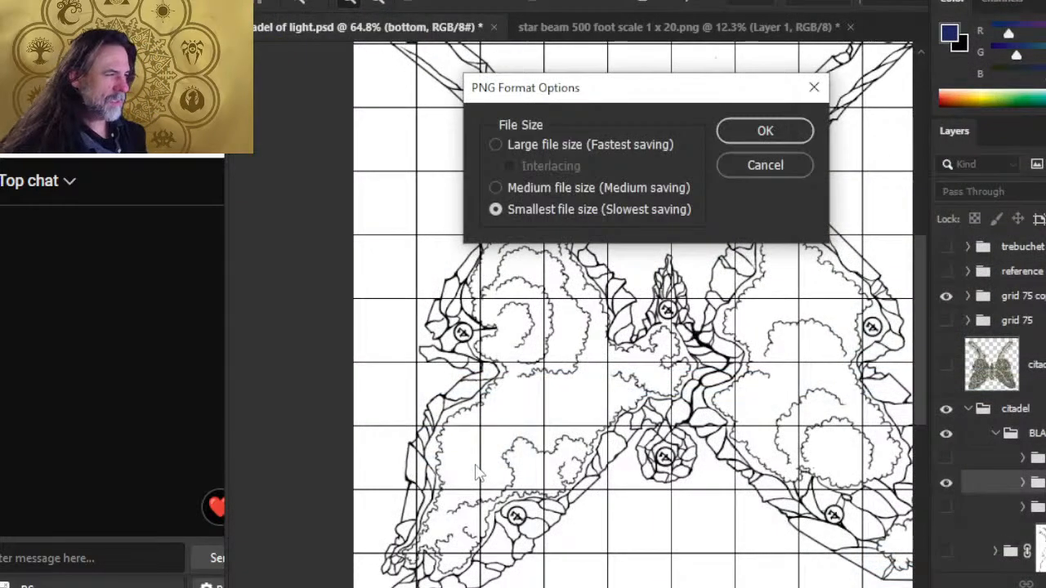
pyautogui.click(743, 132)
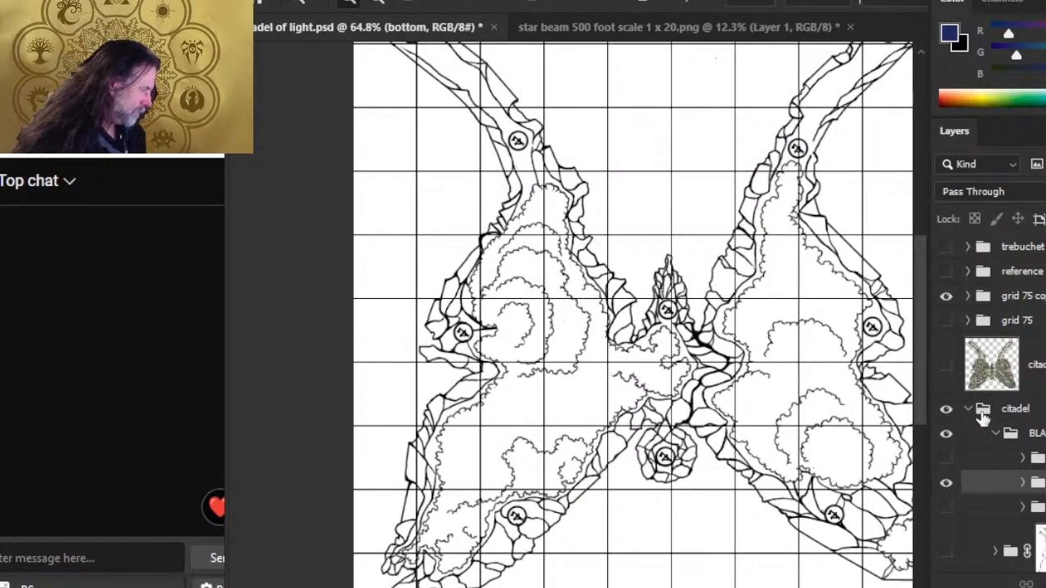
# Step: Hide the grid 75 copy group and switch the black line art from the underside subgroup to the topside subgroup
pyautogui.click(946, 299)
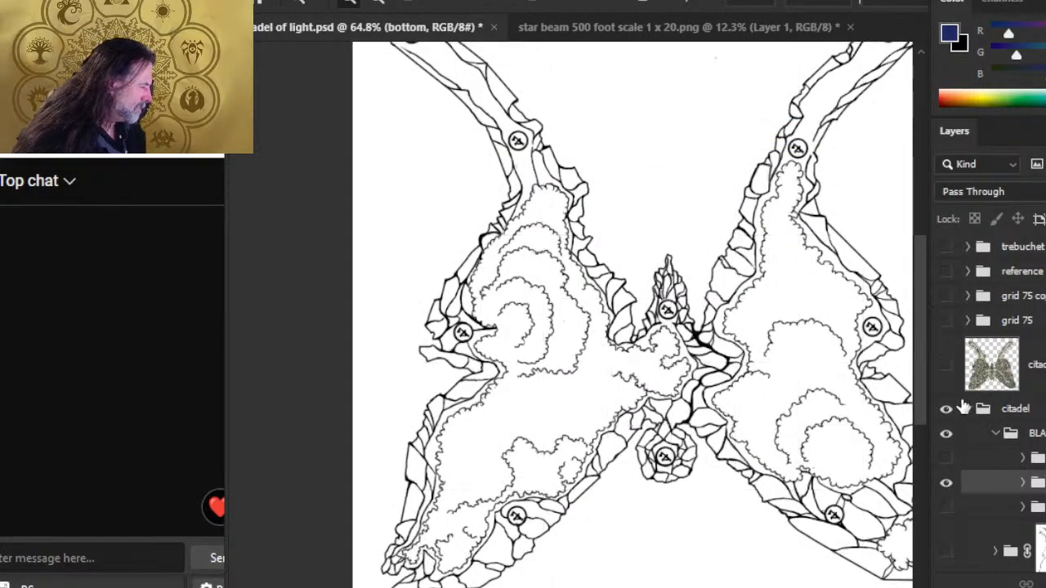
pyautogui.scroll(-2, 966, 446)
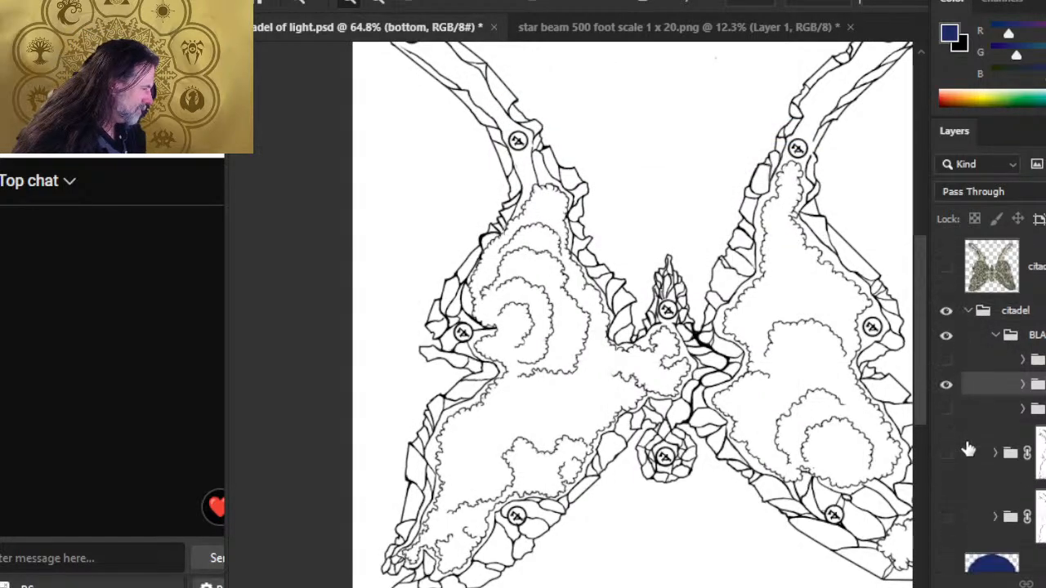
pyautogui.click(946, 384)
pyautogui.click(946, 360)
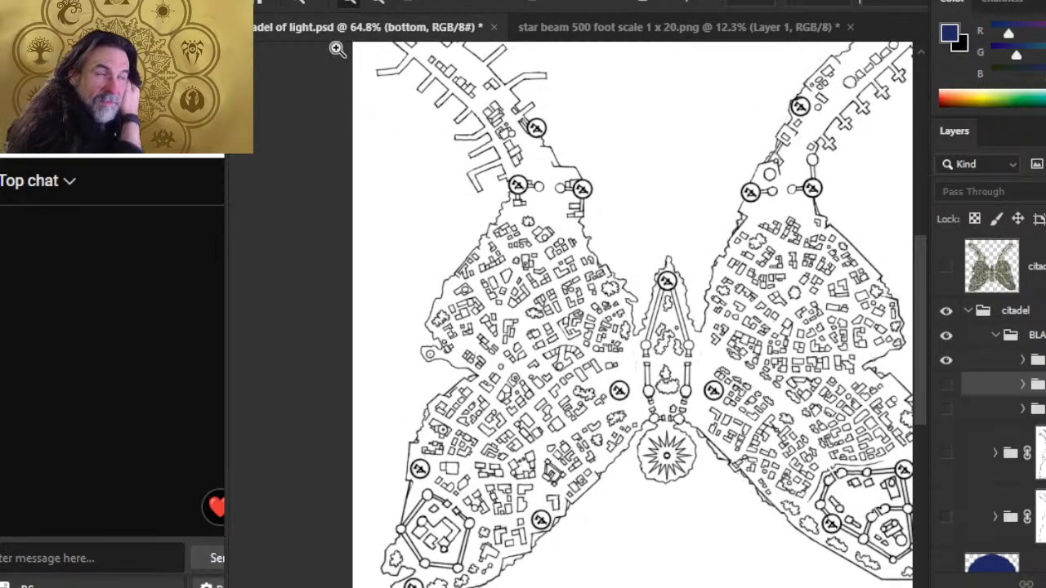
# Step: Start saving a copy of the gridless topside map on the computer in PNG format
pyautogui.click(269, 1)
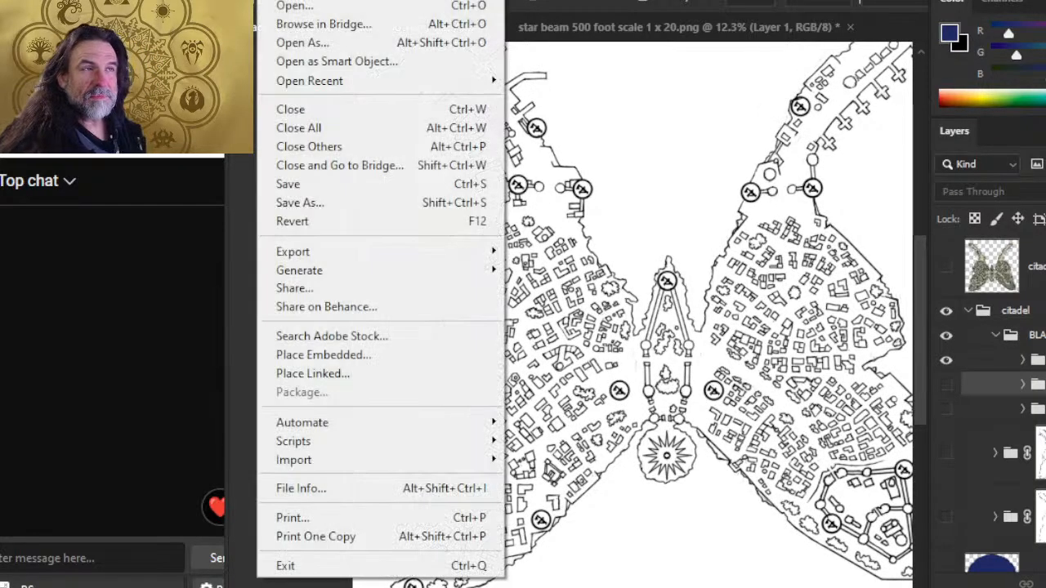
pyautogui.click(377, 200)
pyautogui.click(791, 465)
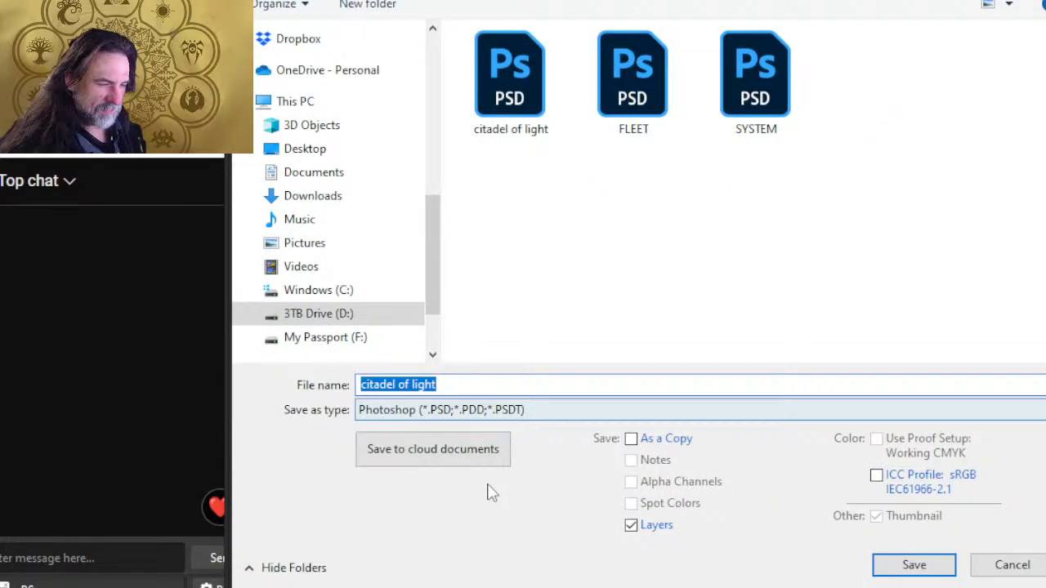
pyautogui.click(464, 389)
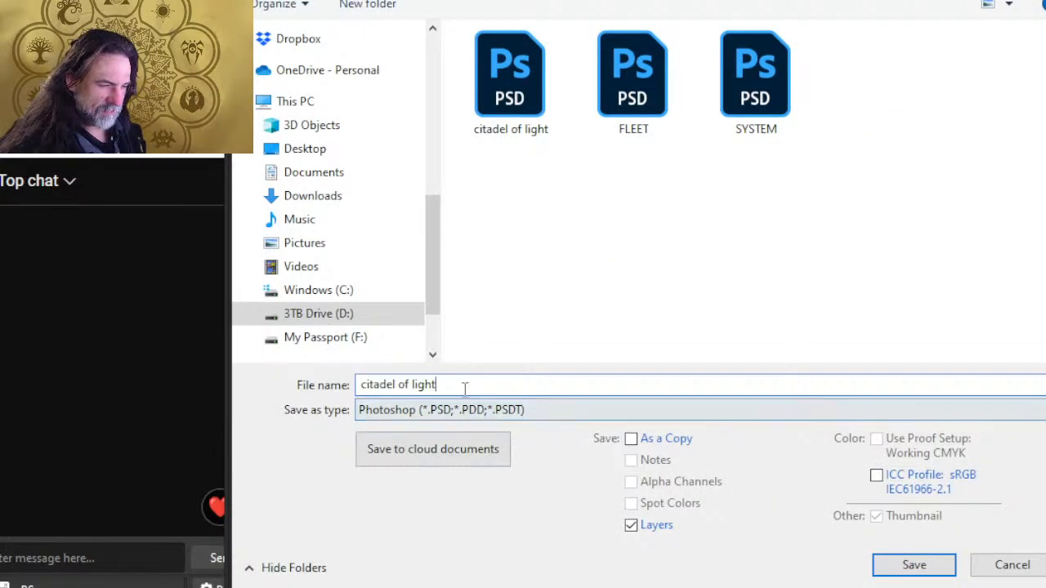
pyautogui.click(474, 411)
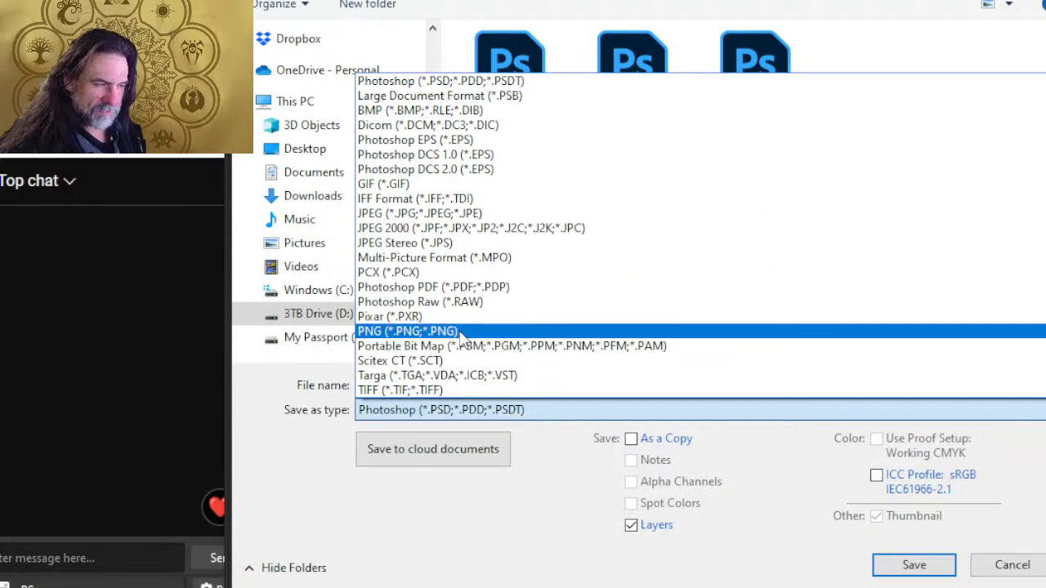
pyautogui.click(460, 331)
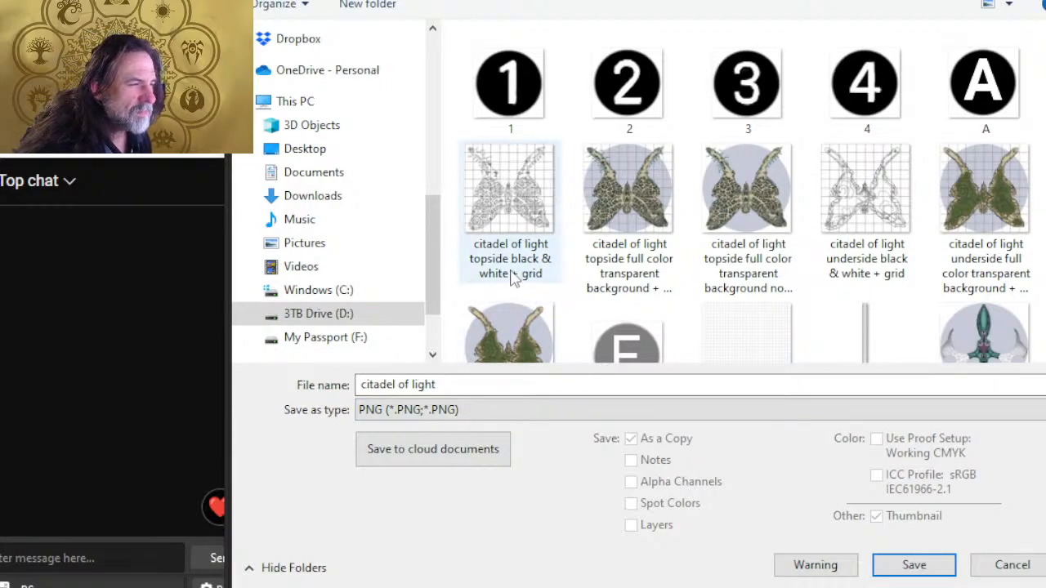
# Step: Name the file "citadel of light topside black & white - no grid" and save it with the smallest file size option
pyautogui.click(510, 273)
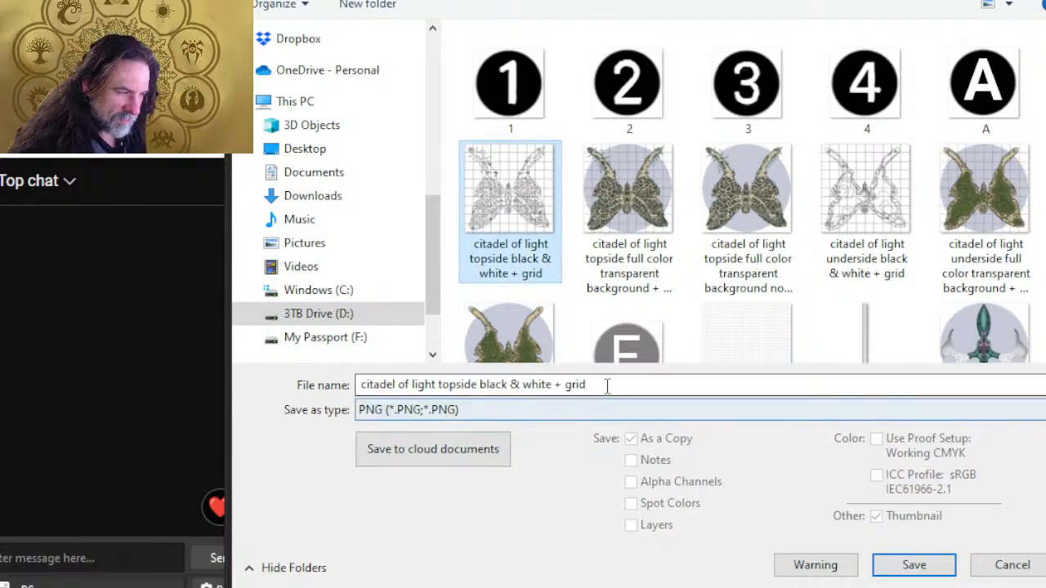
pyautogui.tripleClick(607, 386)
pyautogui.doubleClick(606, 386)
pyautogui.press('BackSpace')
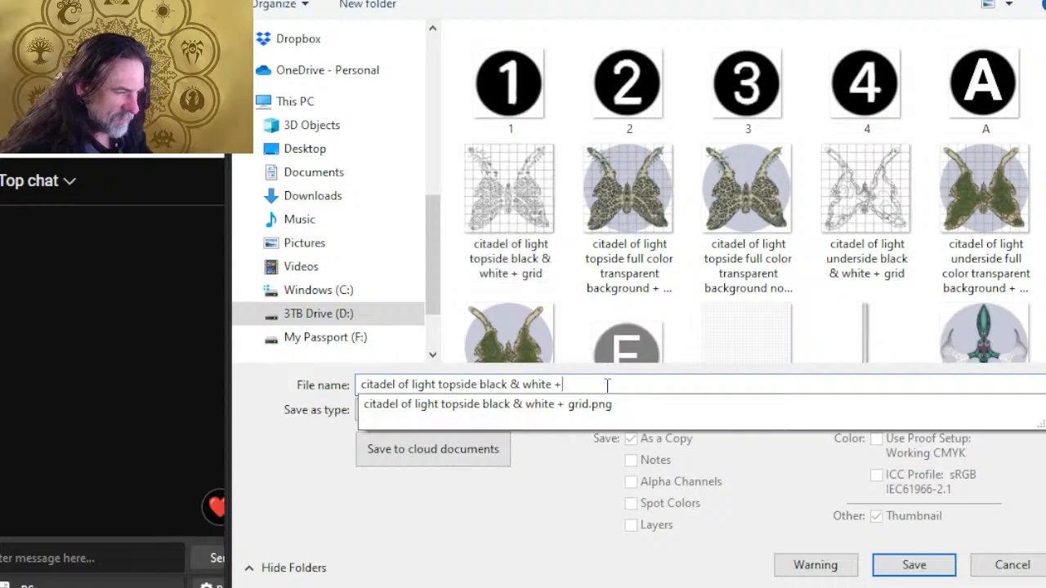
pyautogui.press('BackSpace')
pyautogui.press('BackSpace')
pyautogui.write('- no grid')
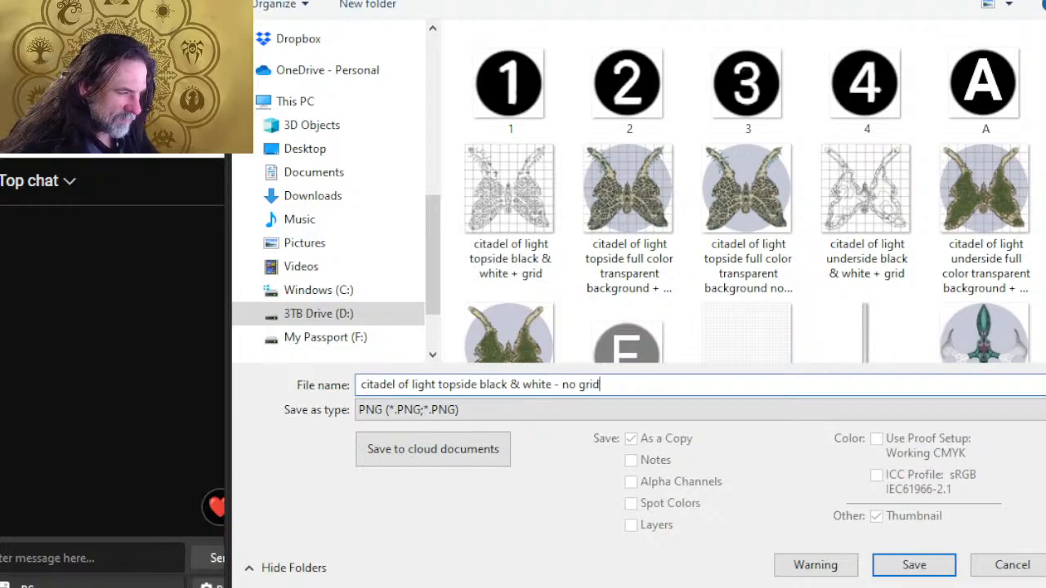
pyautogui.press('Return')
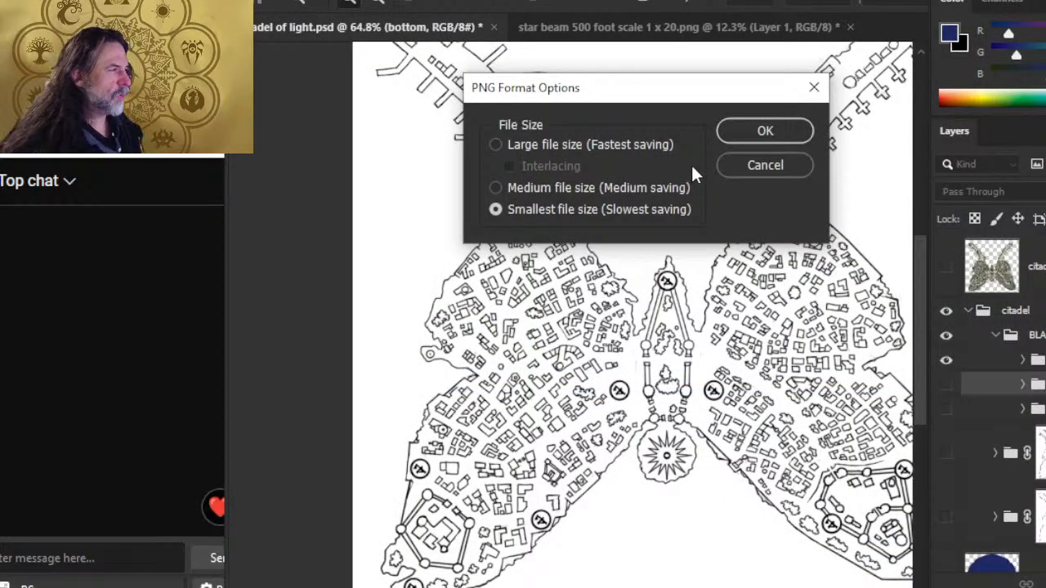
pyautogui.click(761, 131)
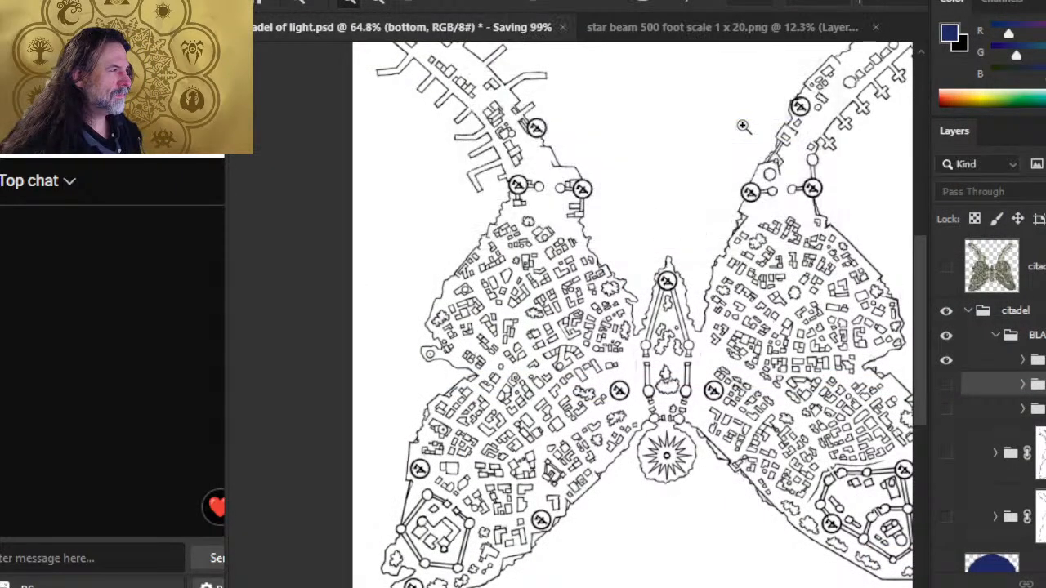
# Step: Switch the black line art from the topside to the underside subgroup and start saving a PNG copy on the computer
pyautogui.click(946, 359)
pyautogui.click(946, 385)
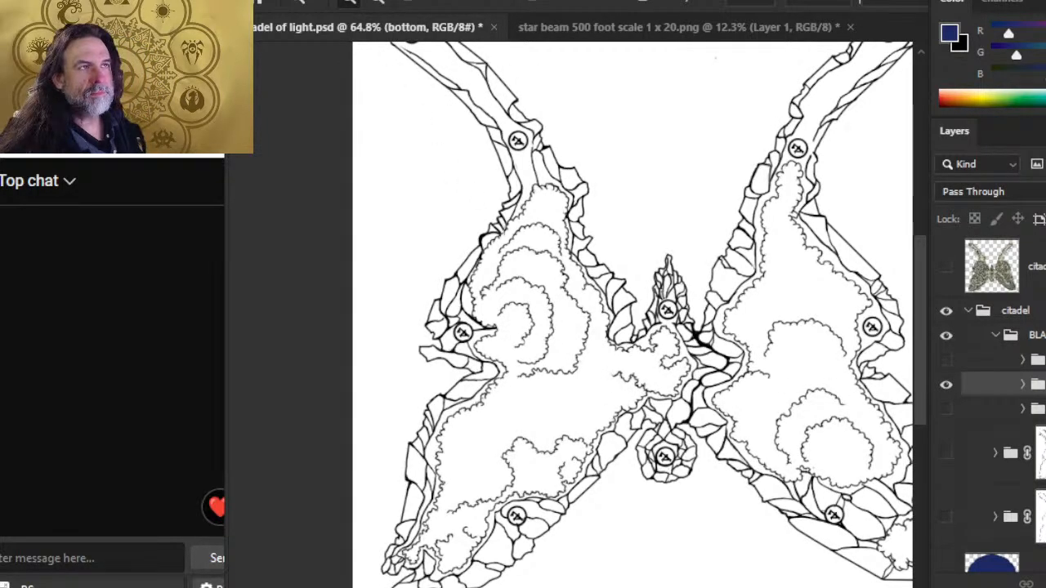
pyautogui.click(270, 0)
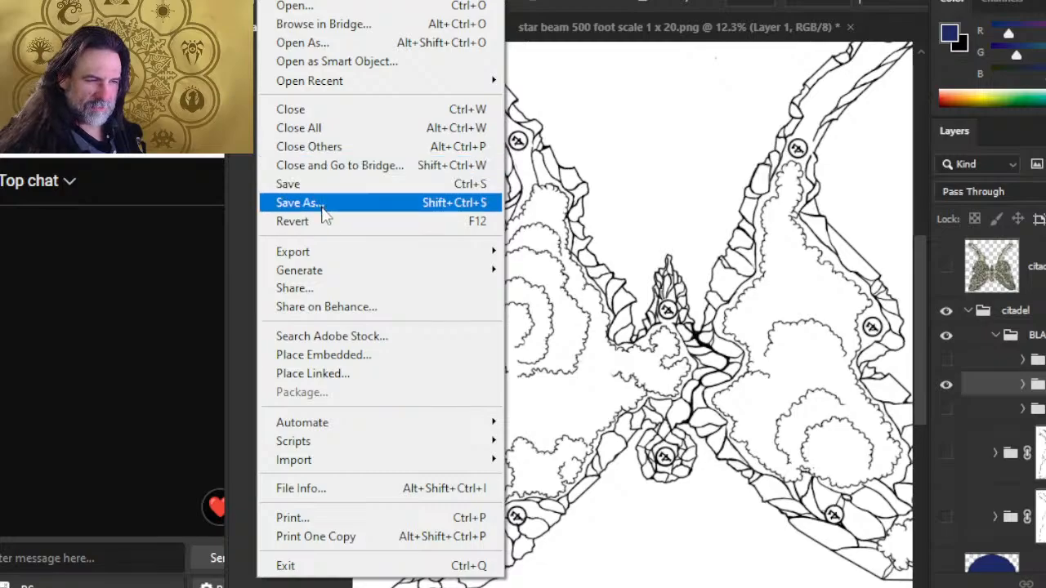
pyautogui.click(319, 208)
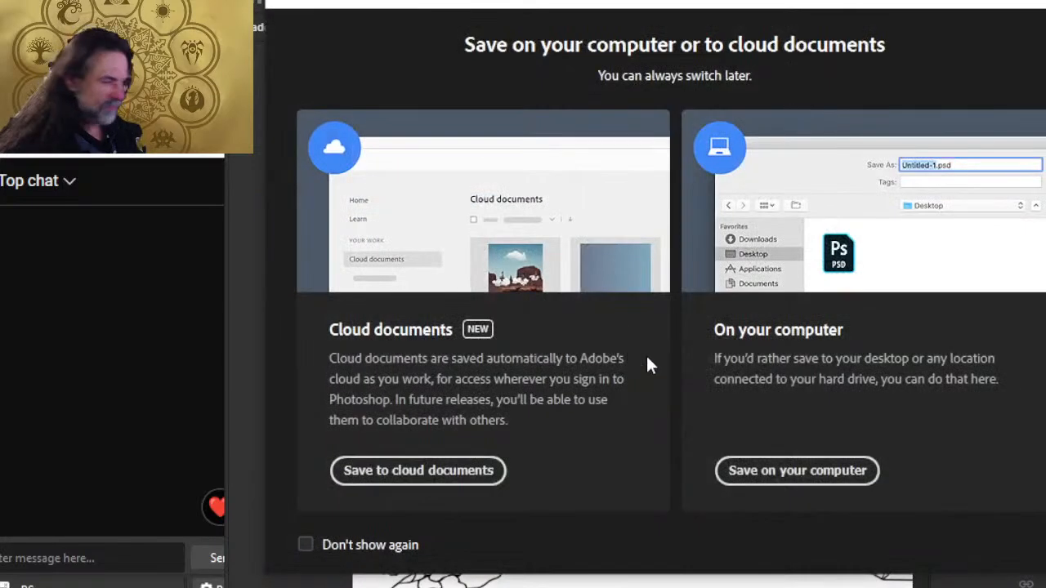
pyautogui.click(841, 471)
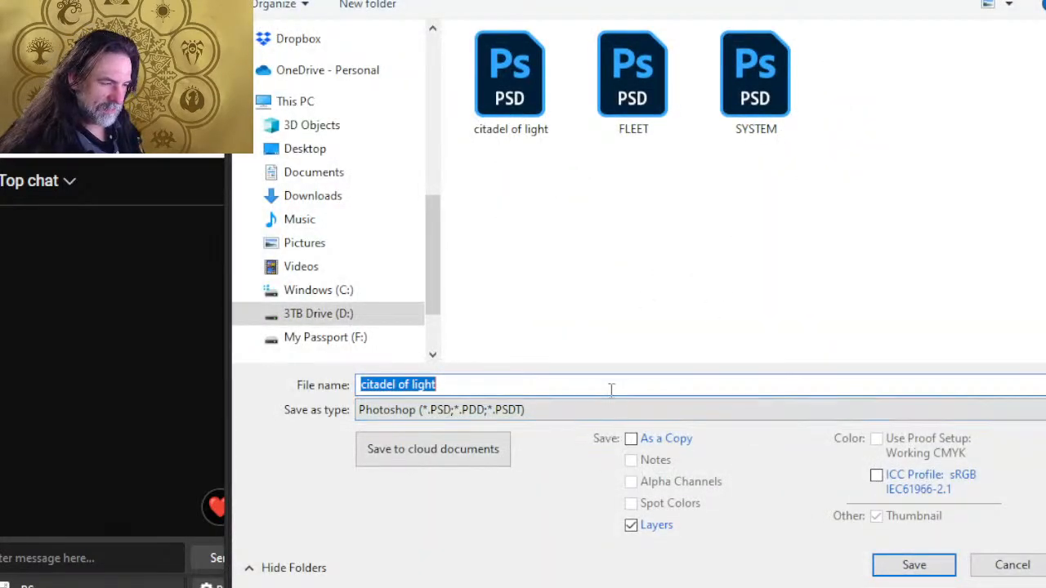
pyautogui.click(597, 411)
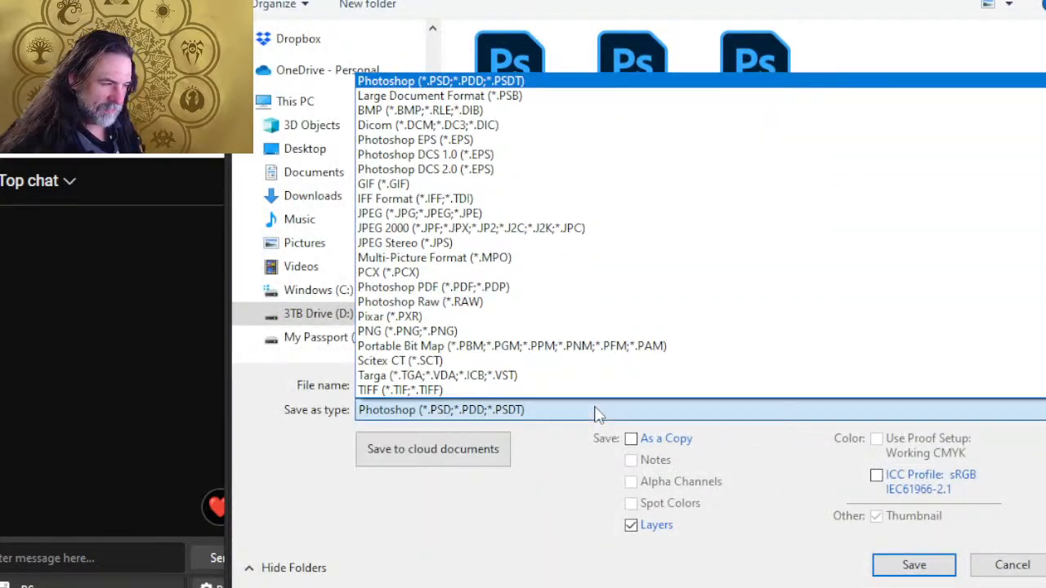
pyautogui.click(494, 331)
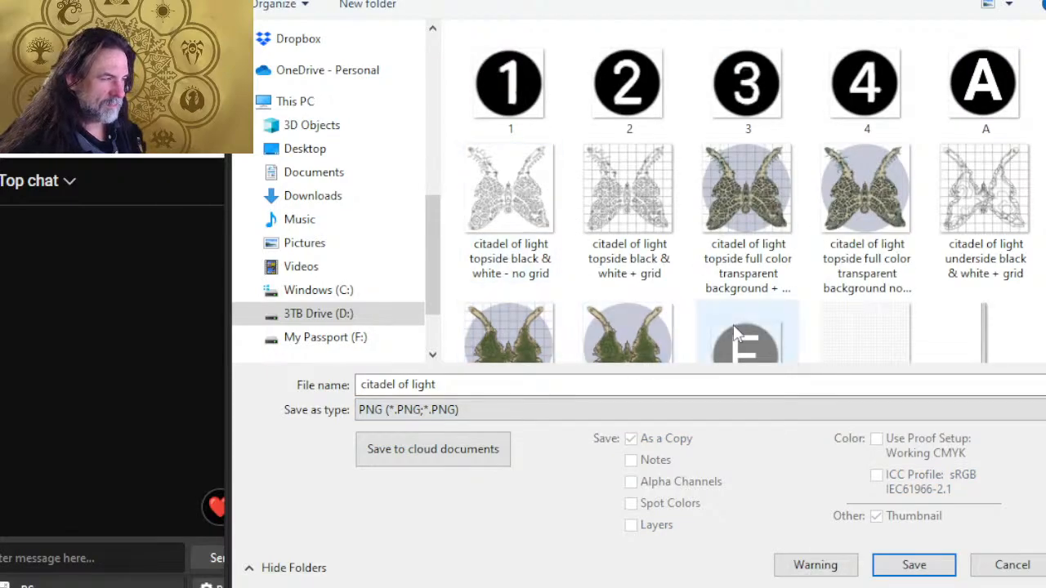
# Step: Name the file "citadel of light underside black & white - no grid", based on the underside grid file's name, and save it with the smallest file size option
pyautogui.click(961, 255)
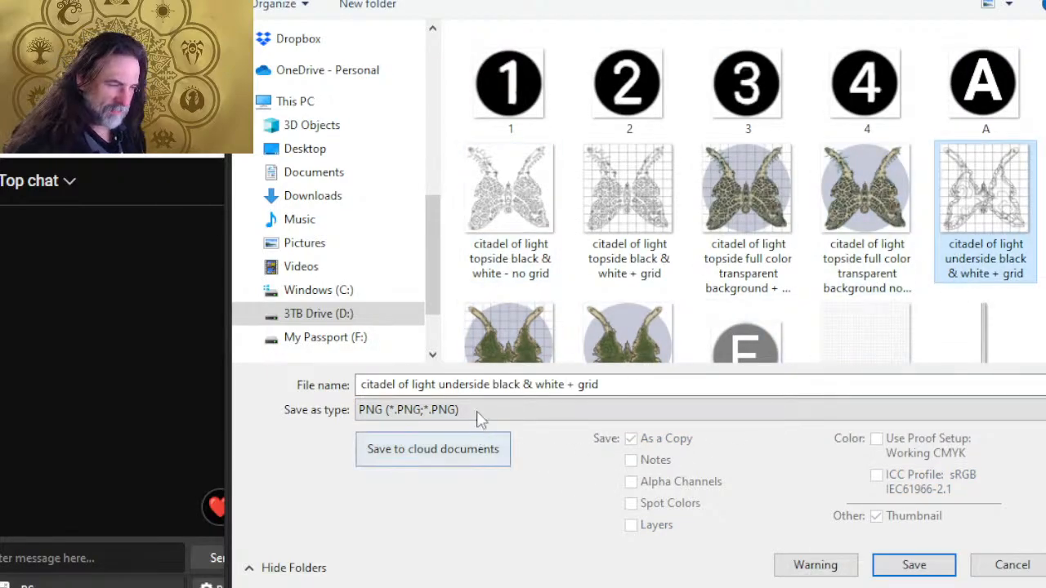
pyautogui.click(576, 384)
pyautogui.hotkey('ctrl', 'a')
pyautogui.press('End')
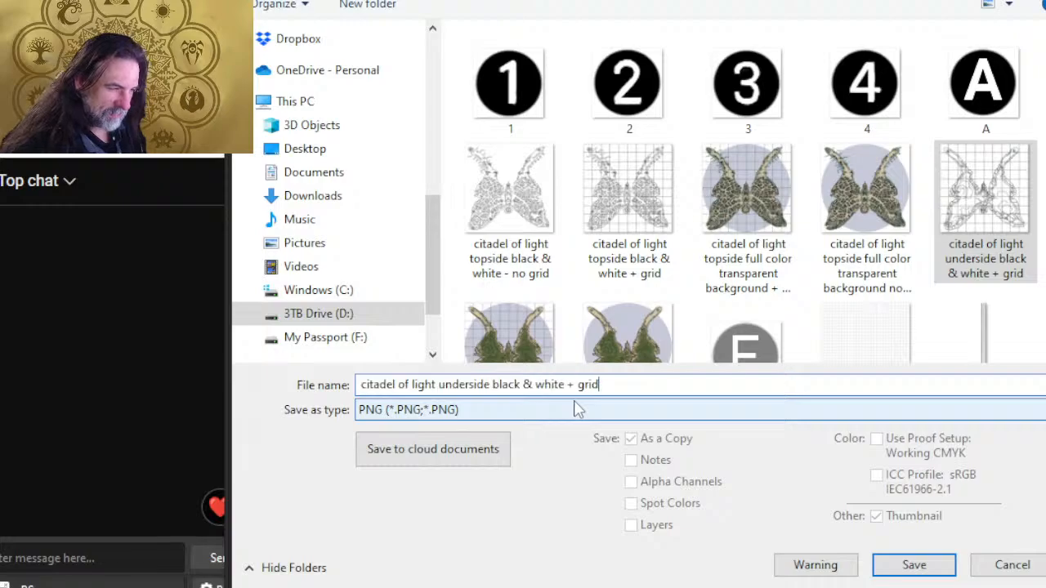
pyautogui.press('BackSpace')
pyautogui.press('BackSpace')
pyautogui.write('- no')
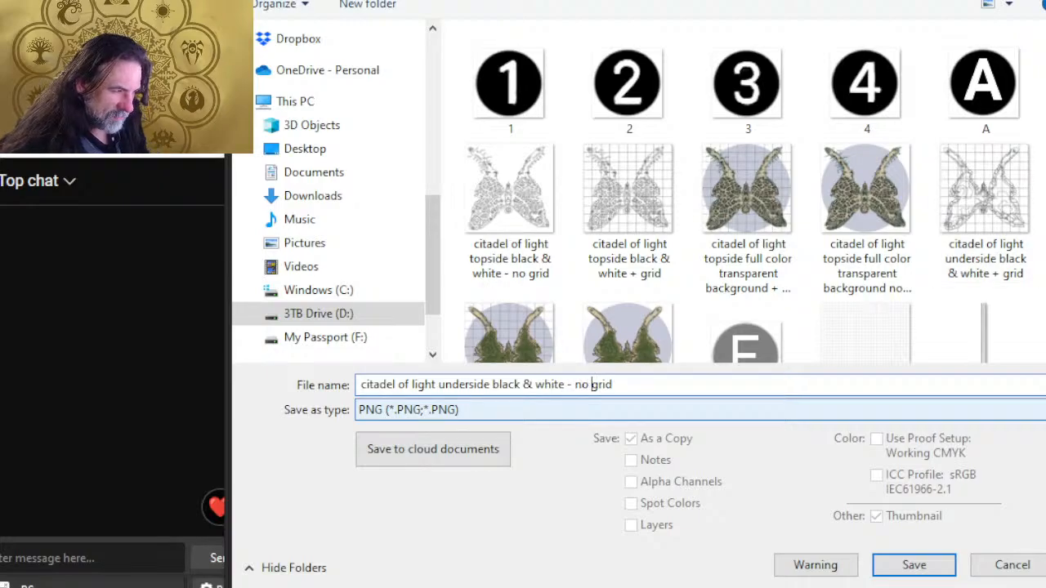
pyautogui.press('Return')
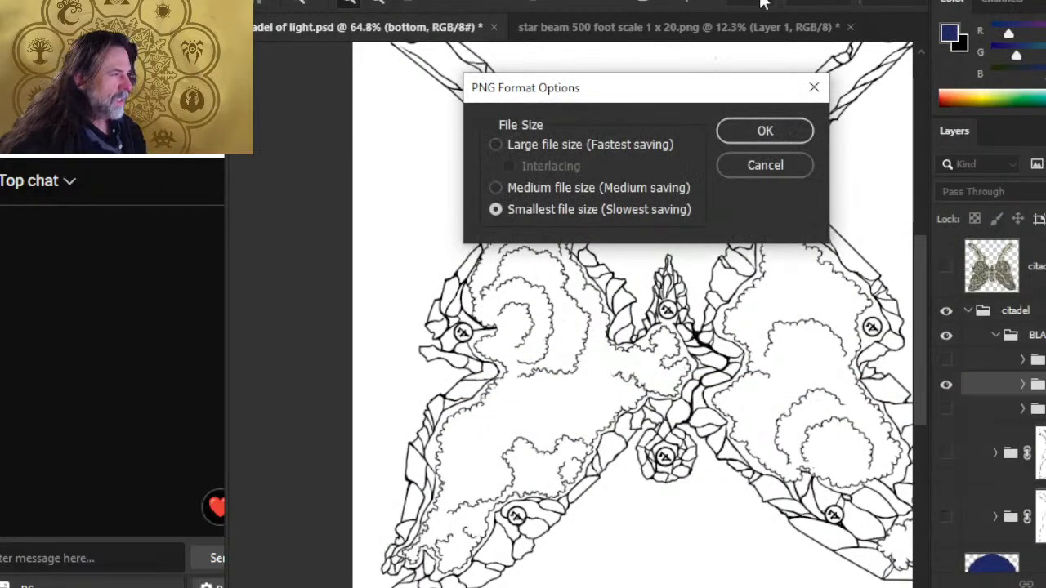
pyautogui.click(764, 132)
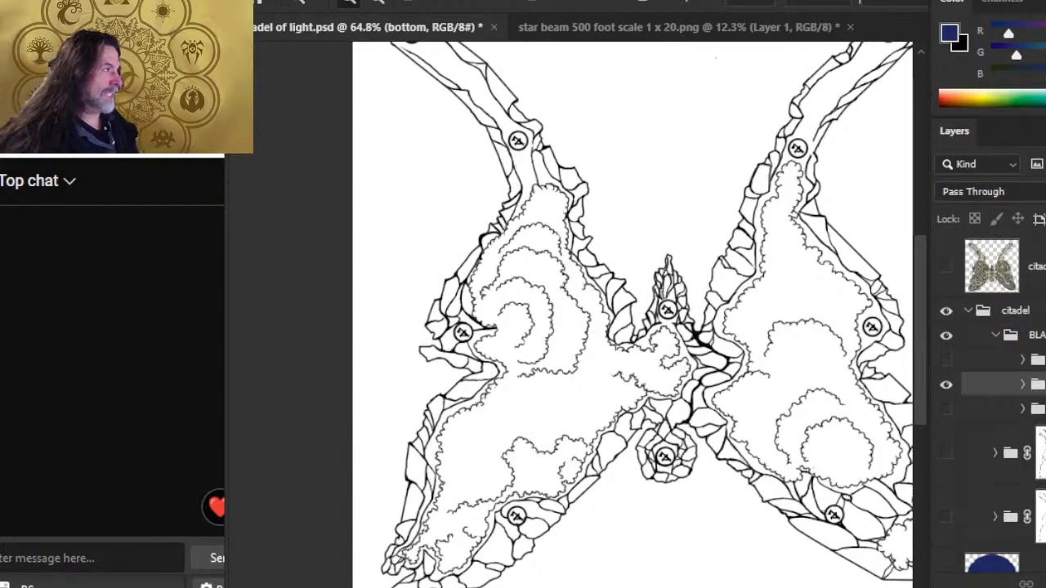
# Step: Switch to the star beam 500 foot scale image and close it
pyautogui.click(709, 26)
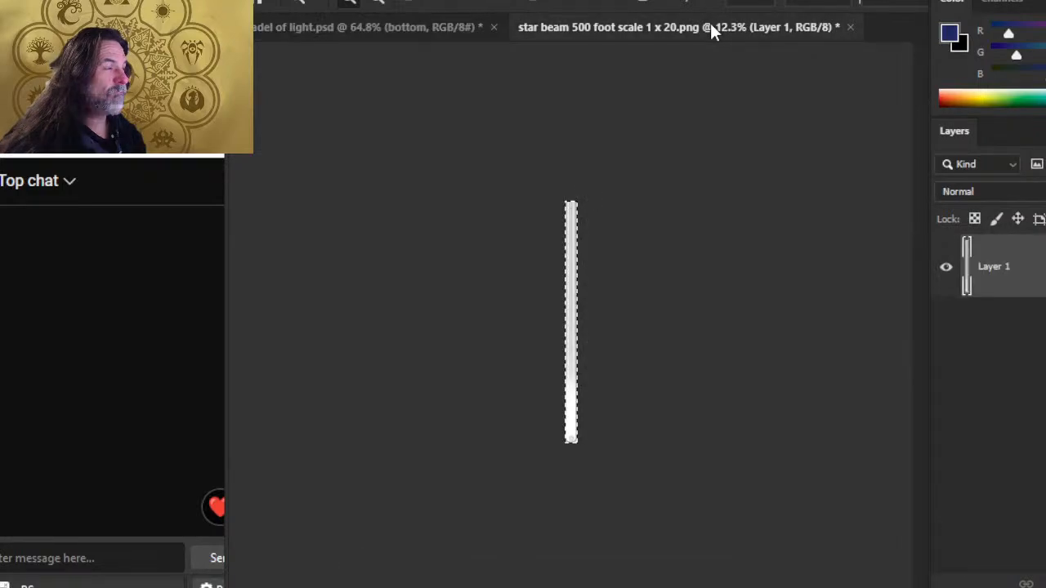
pyautogui.click(851, 27)
pyautogui.click(591, 235)
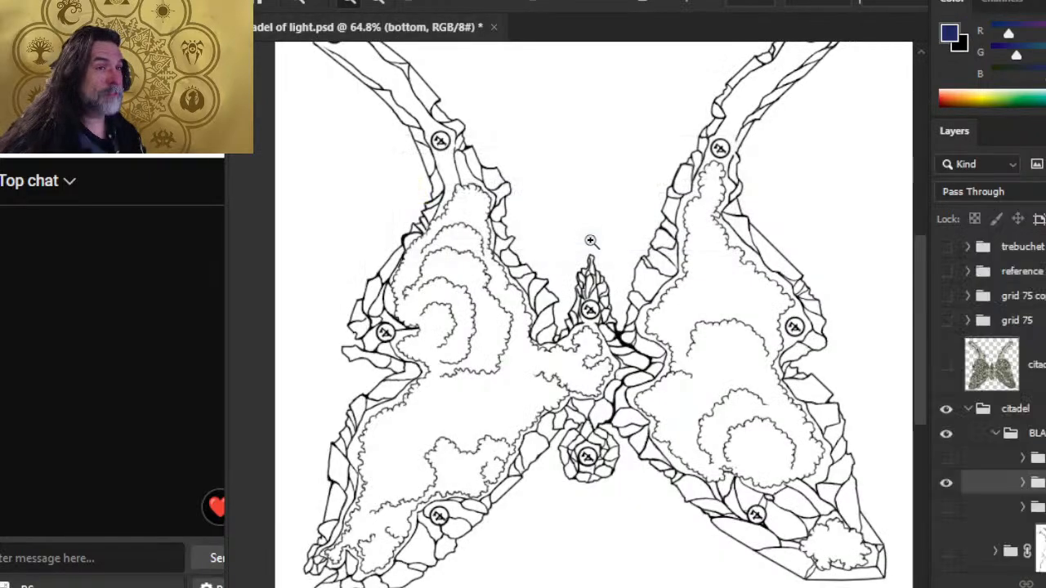
# Step: Collapse the citadel group, show the blue circle layer below it, and duplicate that layer into a new document
pyautogui.click(968, 410)
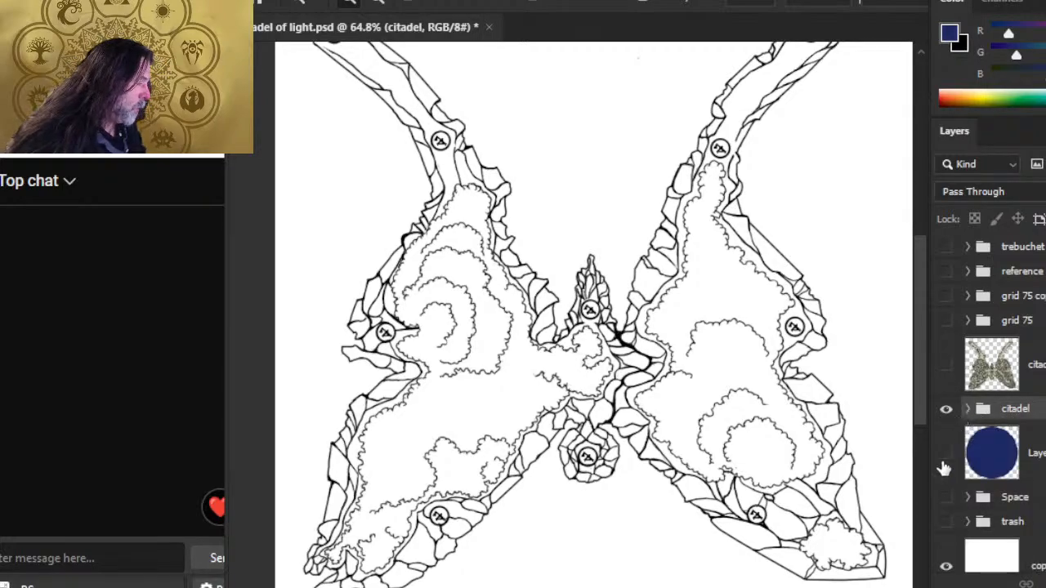
pyautogui.click(1033, 464)
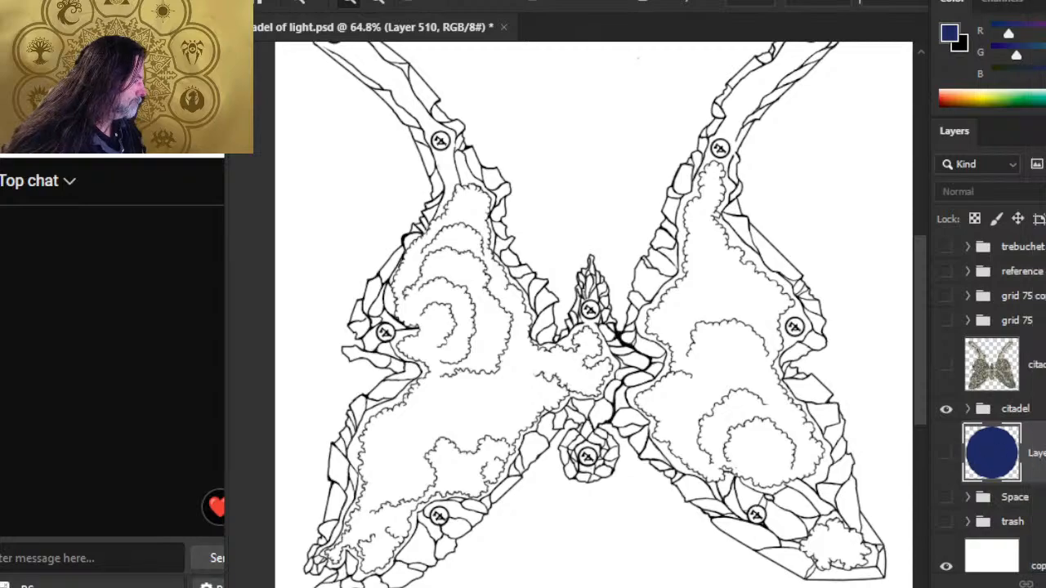
pyautogui.click(945, 454)
pyautogui.rightClick(1033, 468)
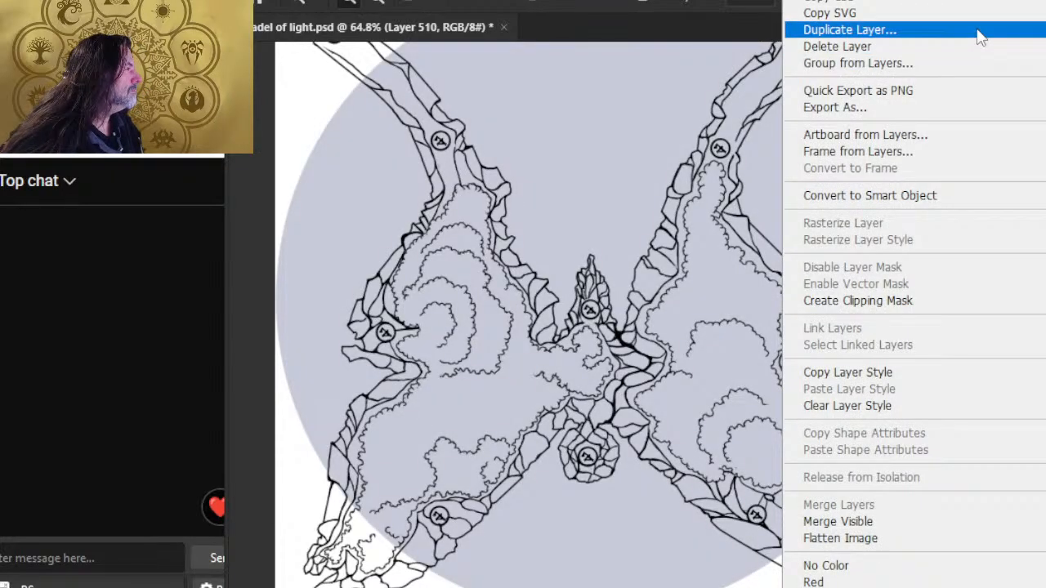
pyautogui.click(980, 33)
pyautogui.click(693, 224)
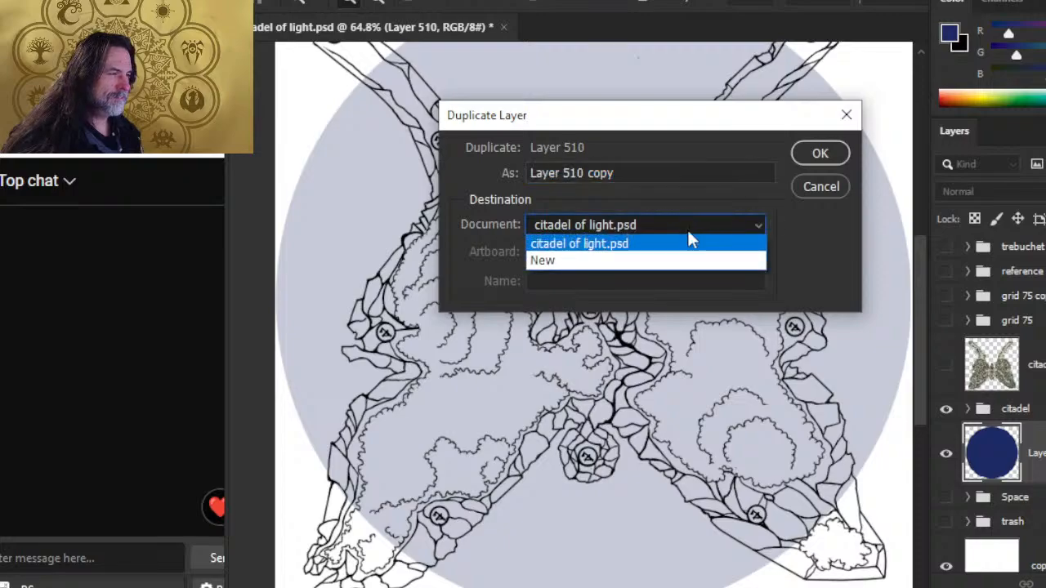
pyautogui.click(682, 262)
pyautogui.click(820, 154)
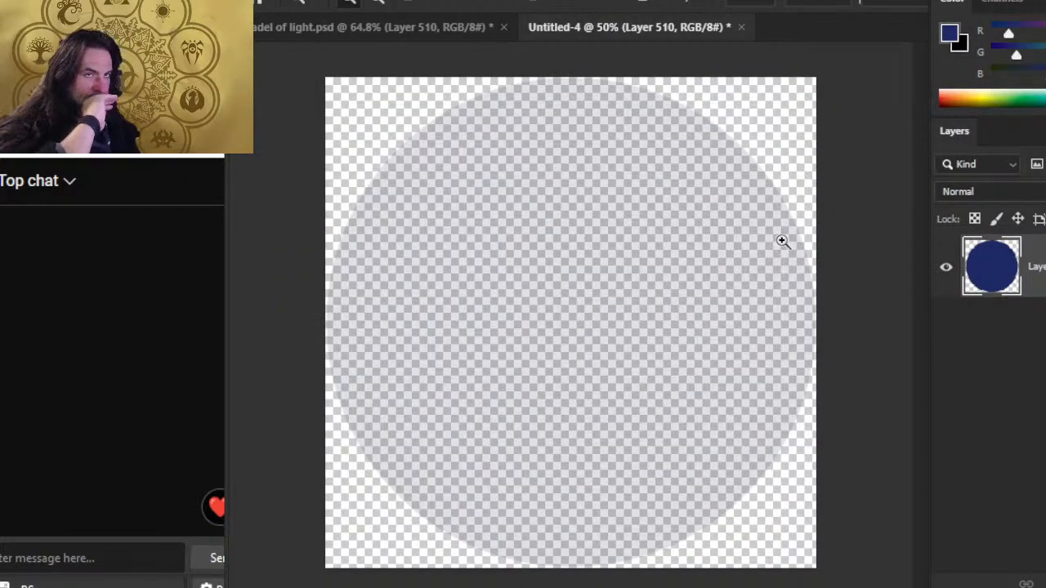
pyautogui.press('b')
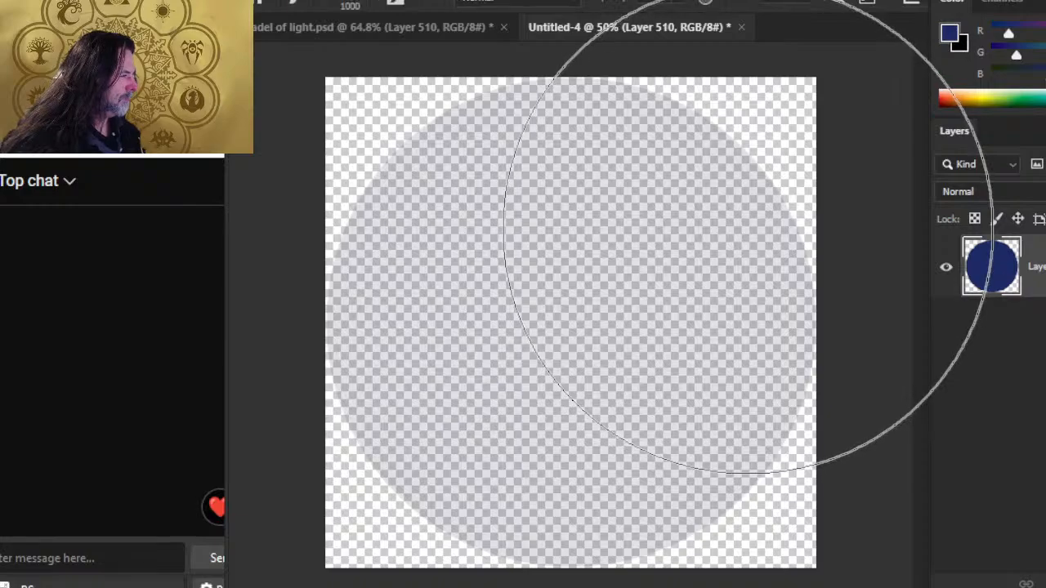
pyautogui.moveTo(735, 228)
pyautogui.mouseDown()
pyautogui.moveTo(746, 217)
pyautogui.moveTo(659, 261)
pyautogui.moveTo(653, 331)
pyautogui.mouseUp()
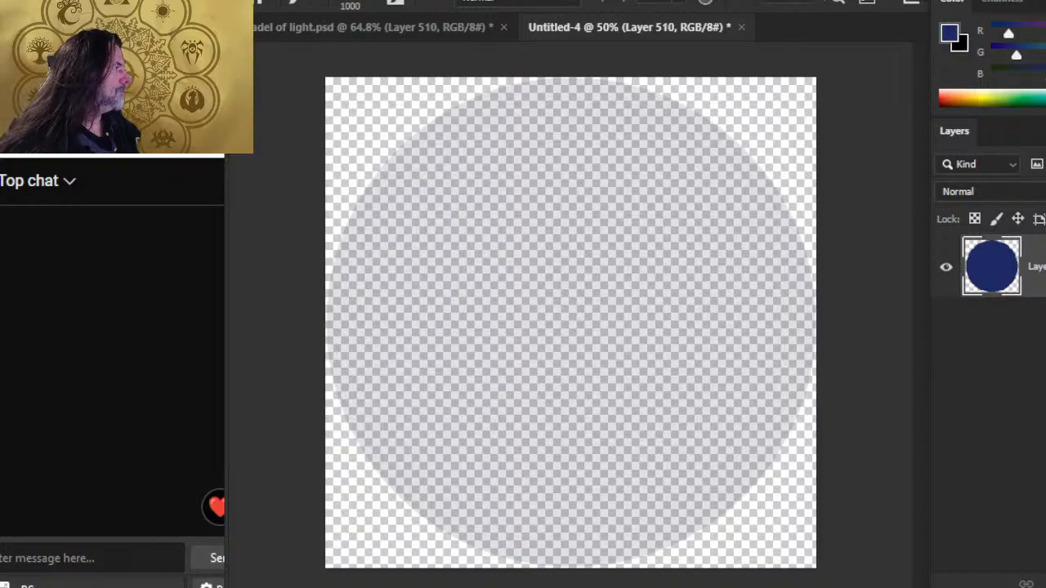
pyautogui.click(266, 1)
pyautogui.click(302, 203)
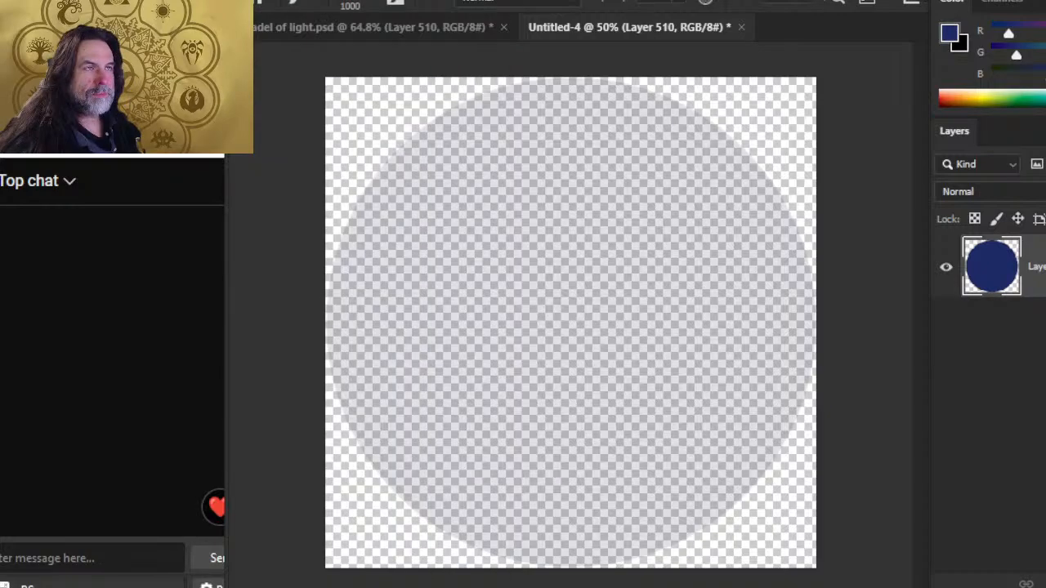
# Step: Return to the citadel of light document and close it, keeping the new blue circle document open
pyautogui.click(383, 28)
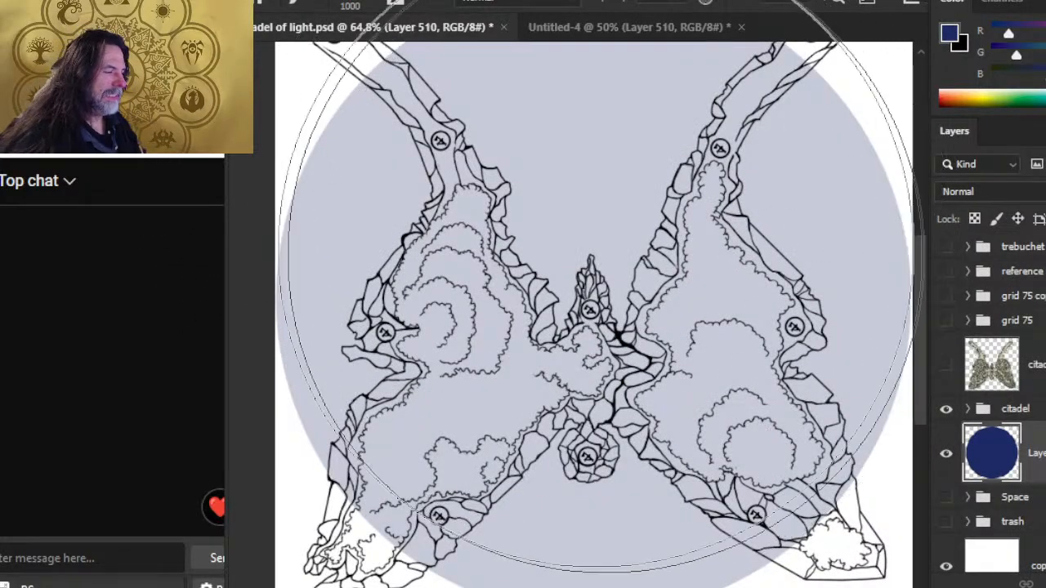
pyautogui.scroll(-5, 460, 245)
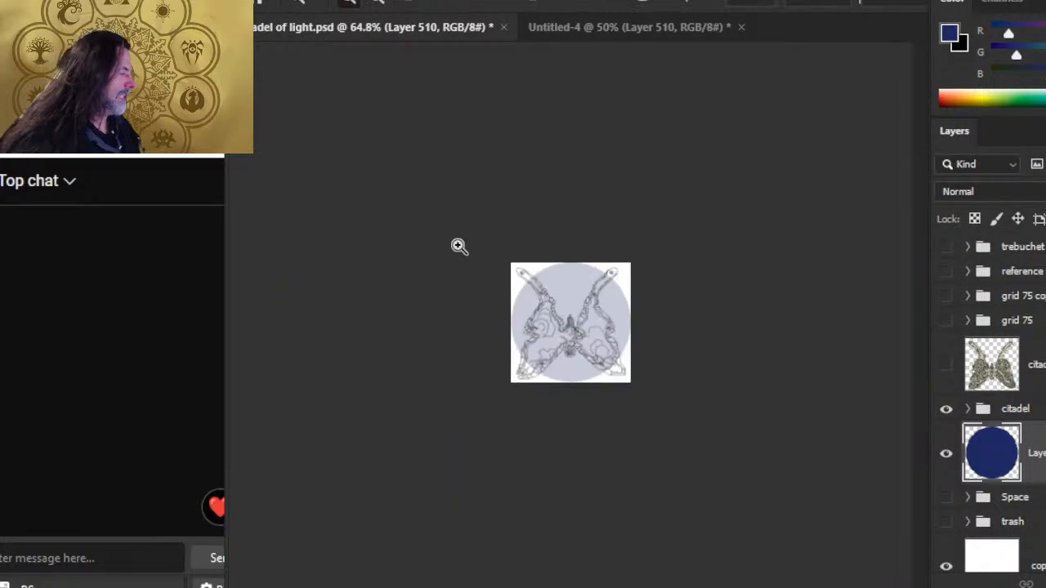
pyautogui.click(503, 27)
pyautogui.click(556, 234)
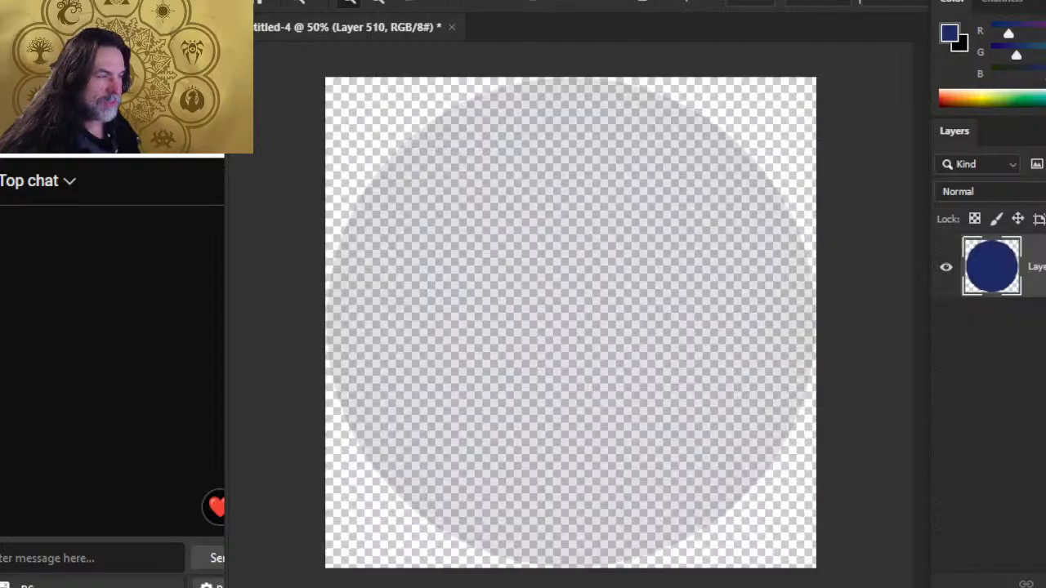
# Step: Bring up the file browser for opening images and examine the exported citadel maps, ship images and numbered tokens in the project folder
pyautogui.click(278, 1)
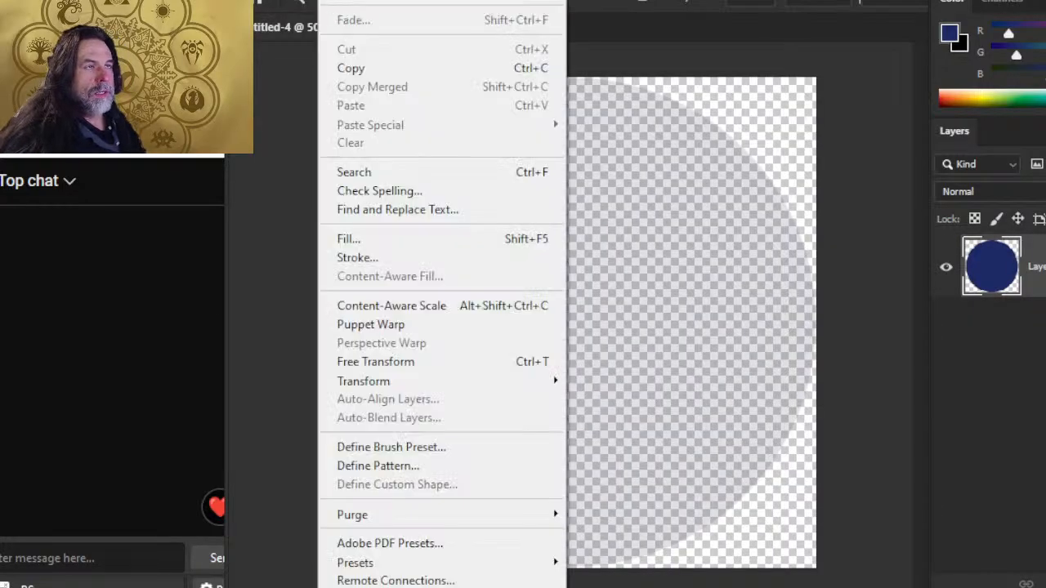
pyautogui.click(290, 6)
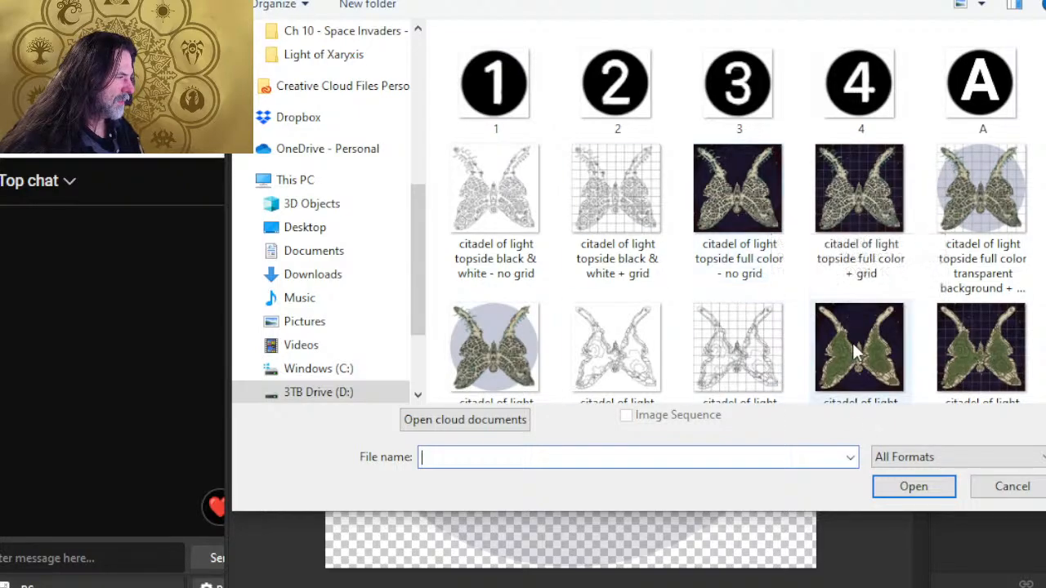
pyautogui.scroll(-1, 581, 315)
pyautogui.scroll(1, 572, 257)
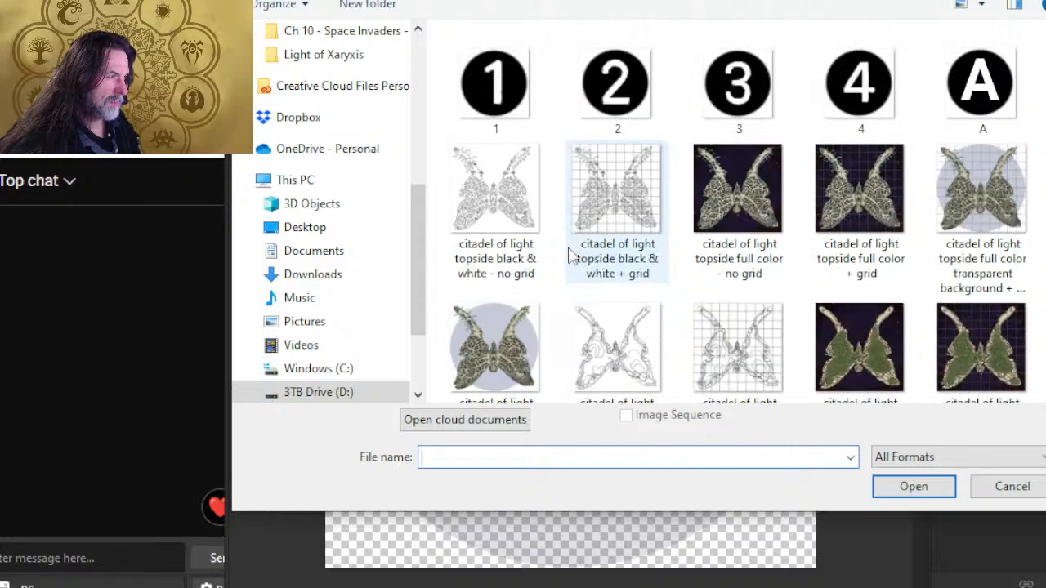
pyautogui.scroll(-10, 572, 257)
pyautogui.scroll(3, 567, 252)
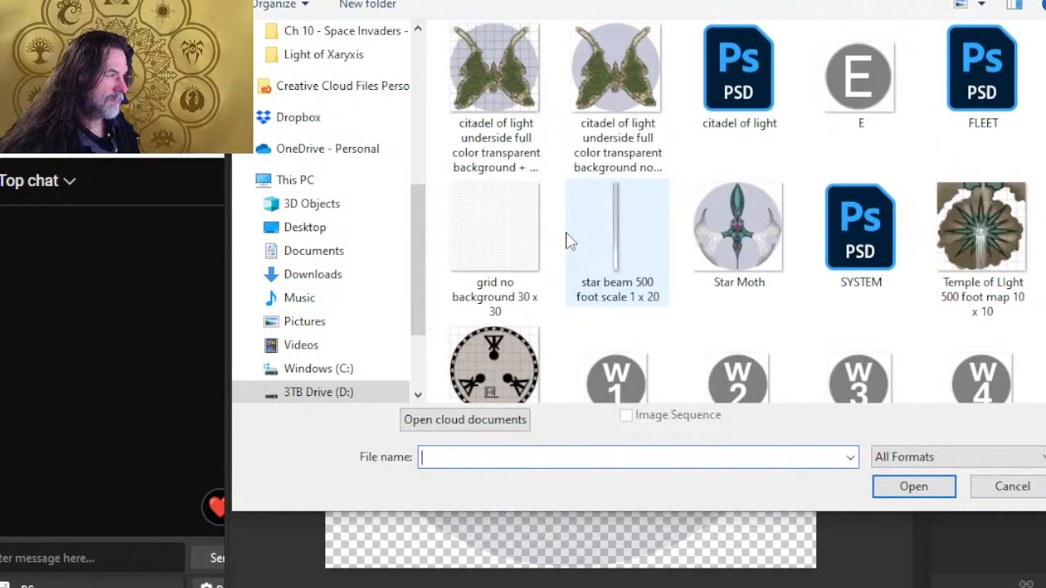
pyautogui.scroll(3, 569, 241)
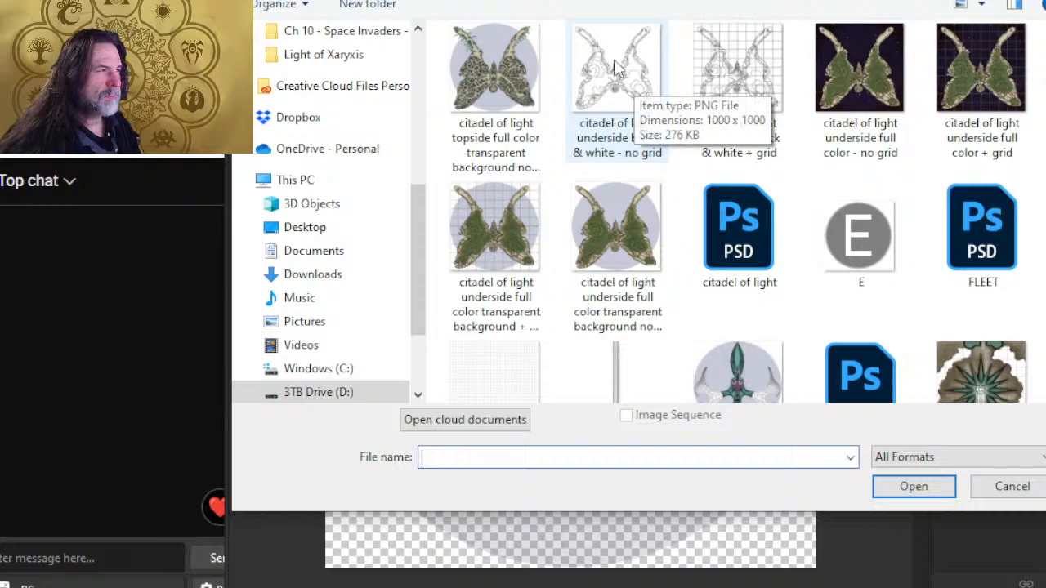
pyautogui.scroll(5, 601, 284)
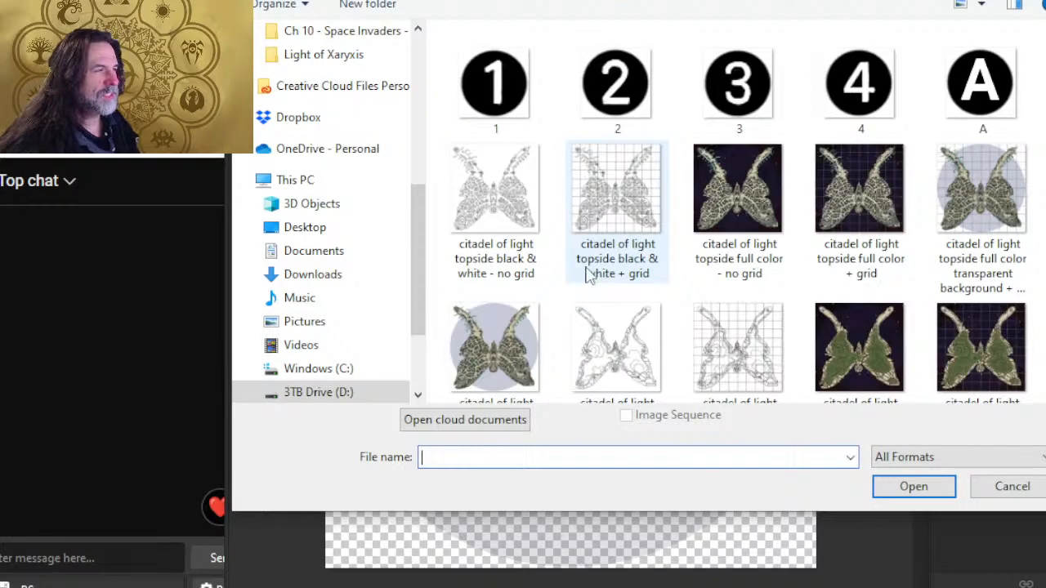
pyautogui.scroll(-4, 630, 326)
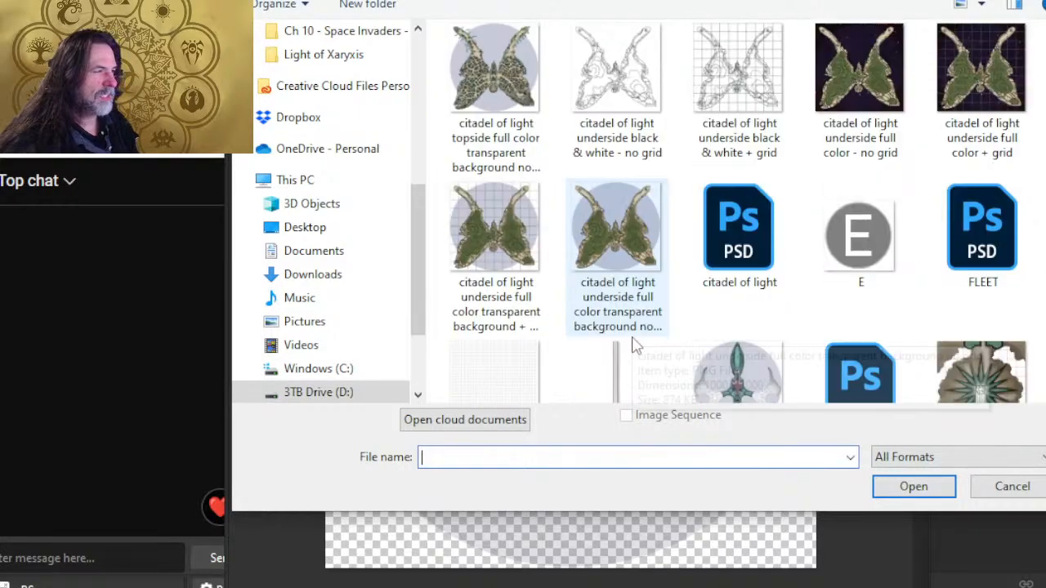
pyautogui.scroll(2, 630, 343)
pyautogui.scroll(-10, 630, 352)
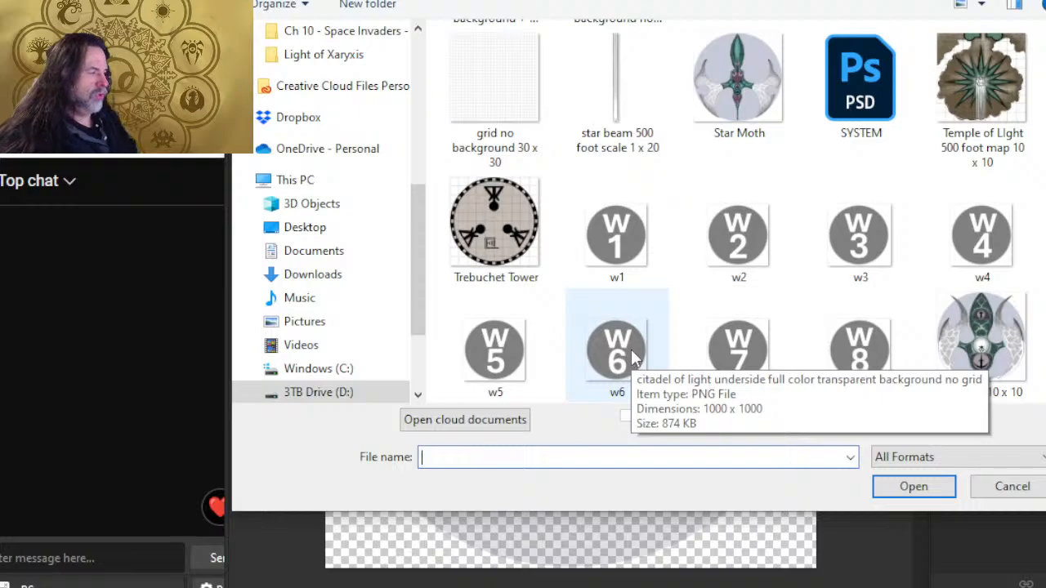
pyautogui.scroll(4, 631, 348)
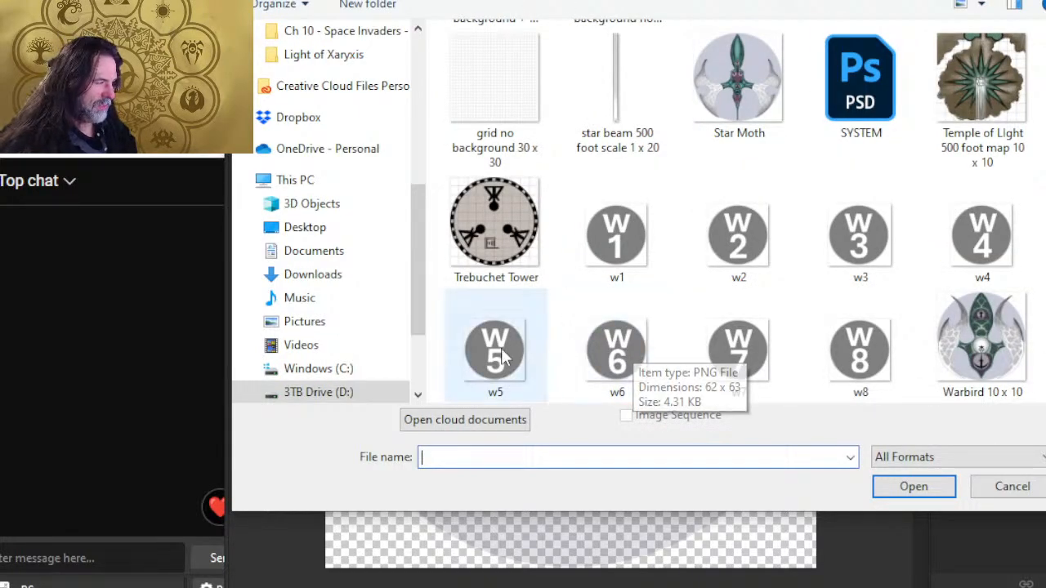
pyautogui.scroll(2, 708, 314)
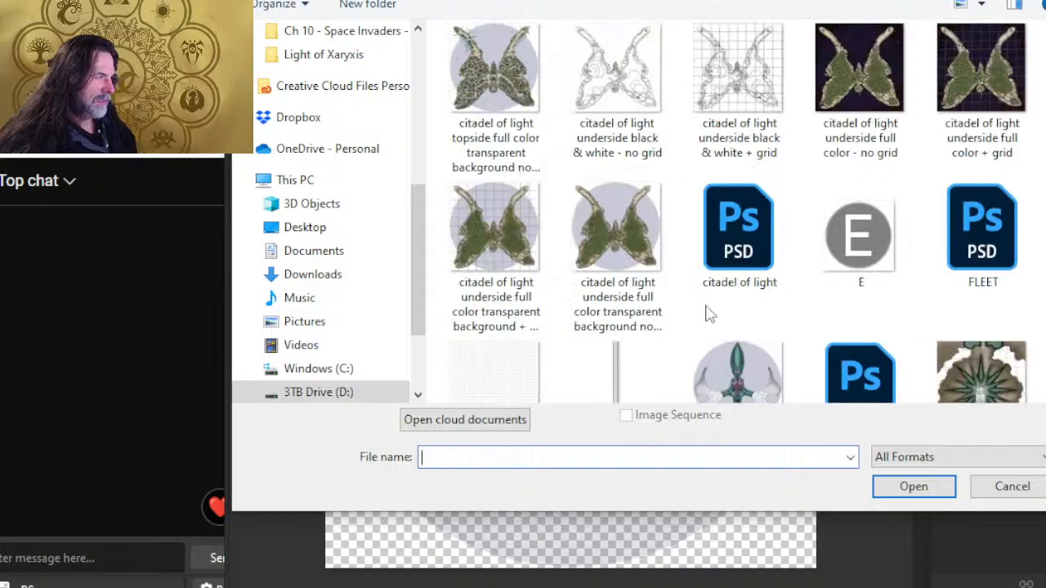
pyautogui.scroll(-2, 706, 309)
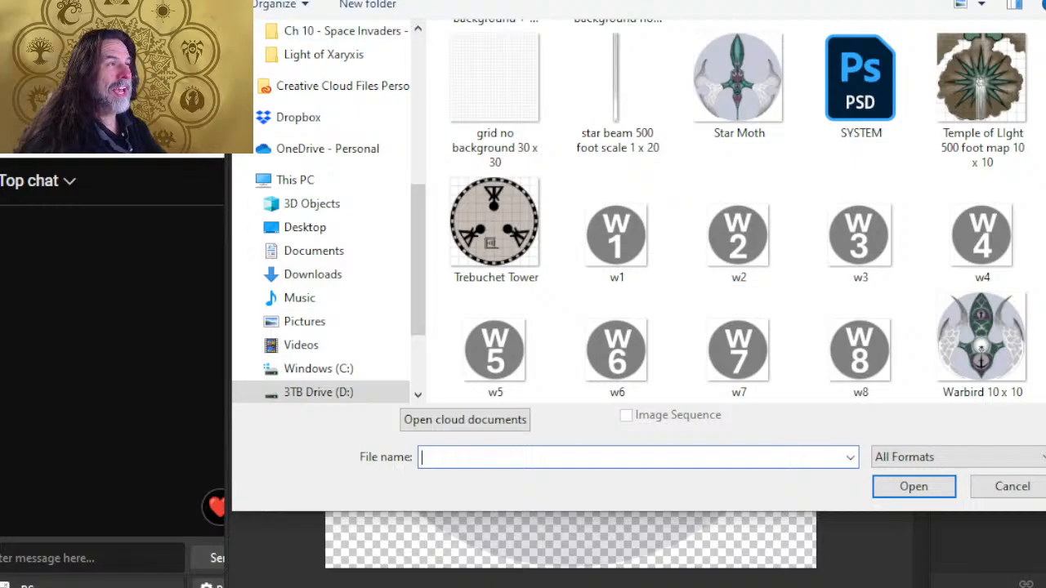
# Step: Dismiss the file browser without opening any image and return to the blue circle document
pyautogui.moveTo(321, 0); pyautogui.dragTo(316, 33)
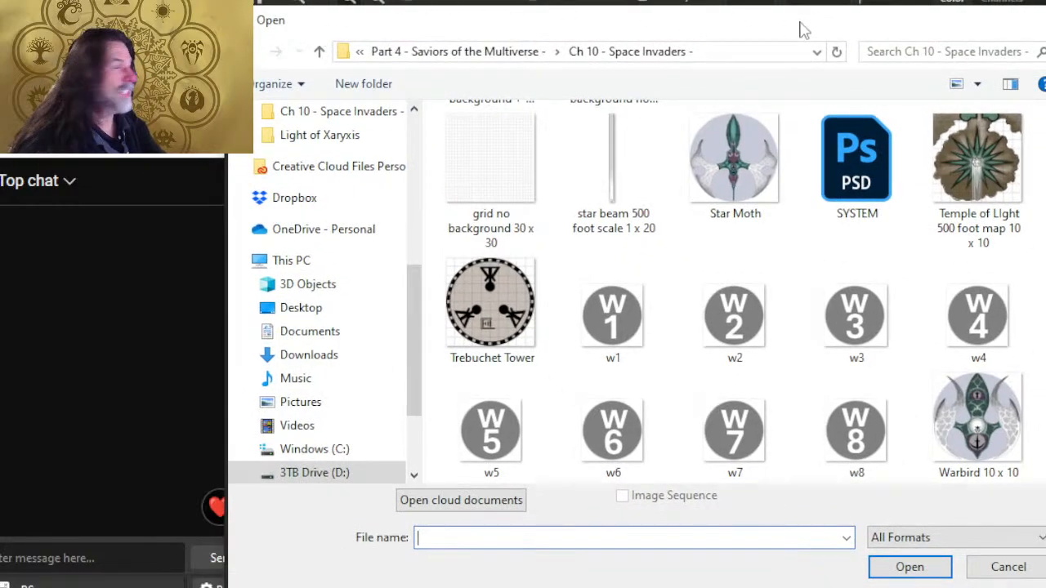
pyautogui.click(1040, 20)
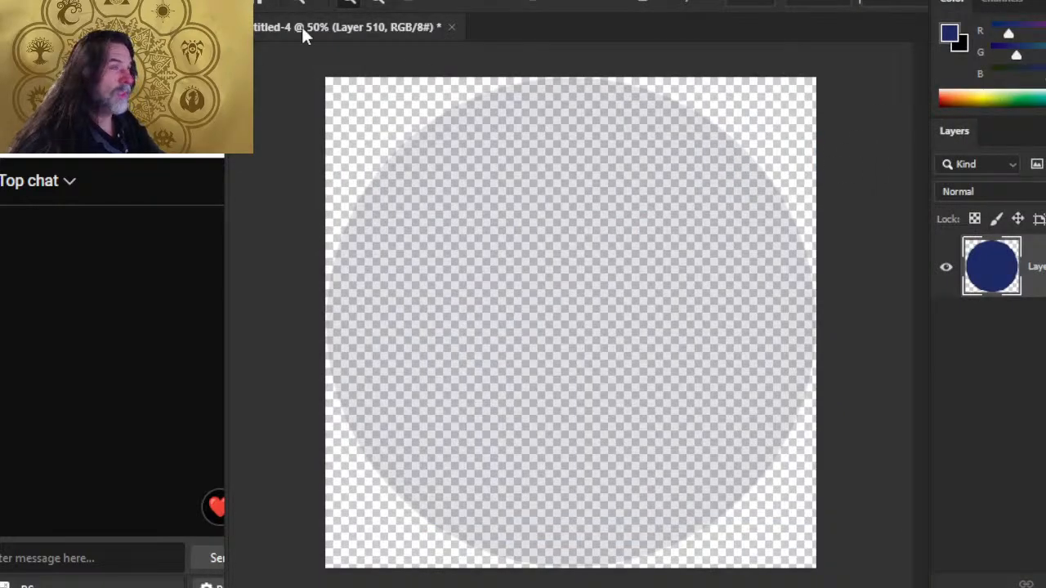
pyautogui.click(282, 2)
pyautogui.click(611, 139)
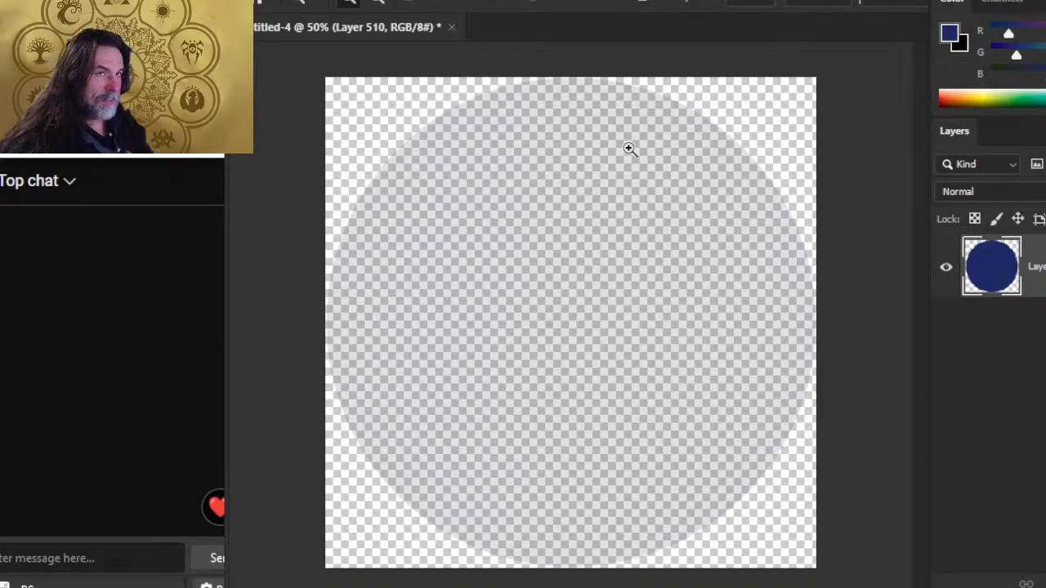
# Step: Switch to the Ch 10 - Space Invaders folder in File Explorer and open the citadel of light underside full color transparent background map without grid
pyautogui.hotkey('alt', 'Tab')
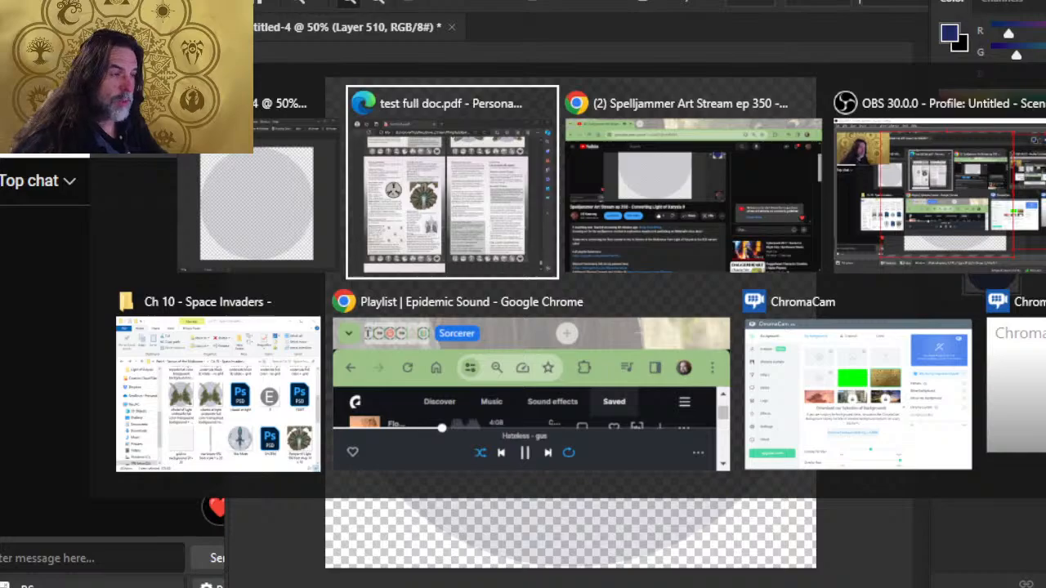
pyautogui.hotkey('alt', 'shift', 'Tab')
pyautogui.hotkey('alt', 'Tab')
pyautogui.hotkey('alt', 'Tab')
pyautogui.hotkey('alt', 'Tab')
pyautogui.hotkey('alt', 'Tab')
pyautogui.hotkey('alt', 'Tab')
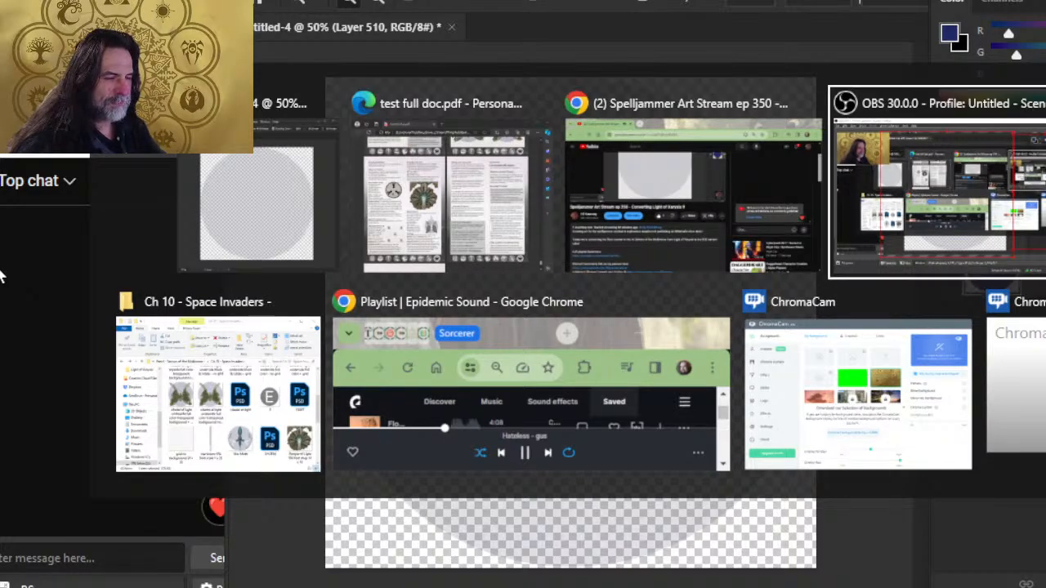
pyautogui.hotkey('alt', 'shift', 'Tab')
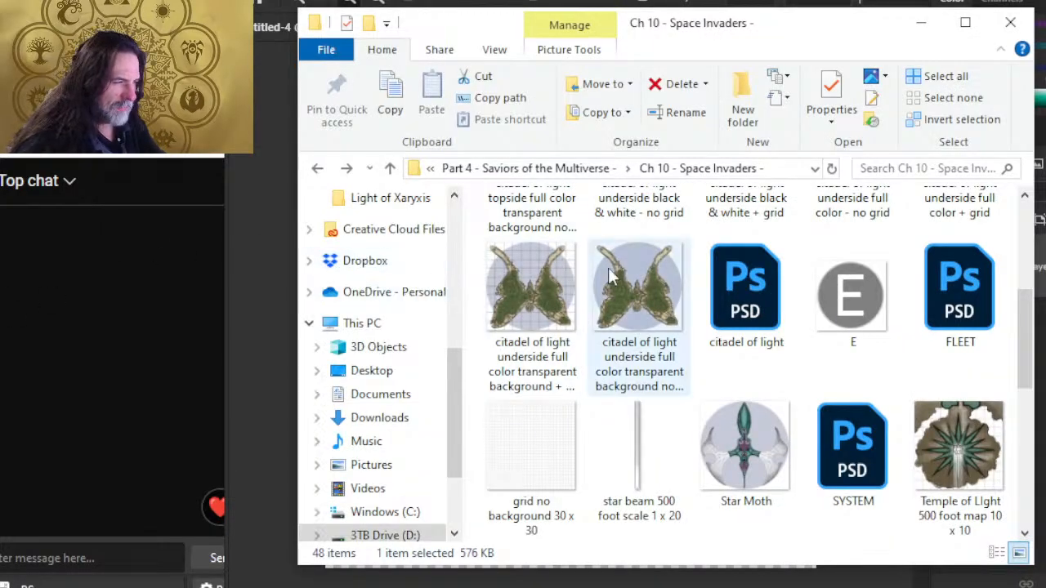
pyautogui.click(629, 285)
pyautogui.doubleClick(629, 284)
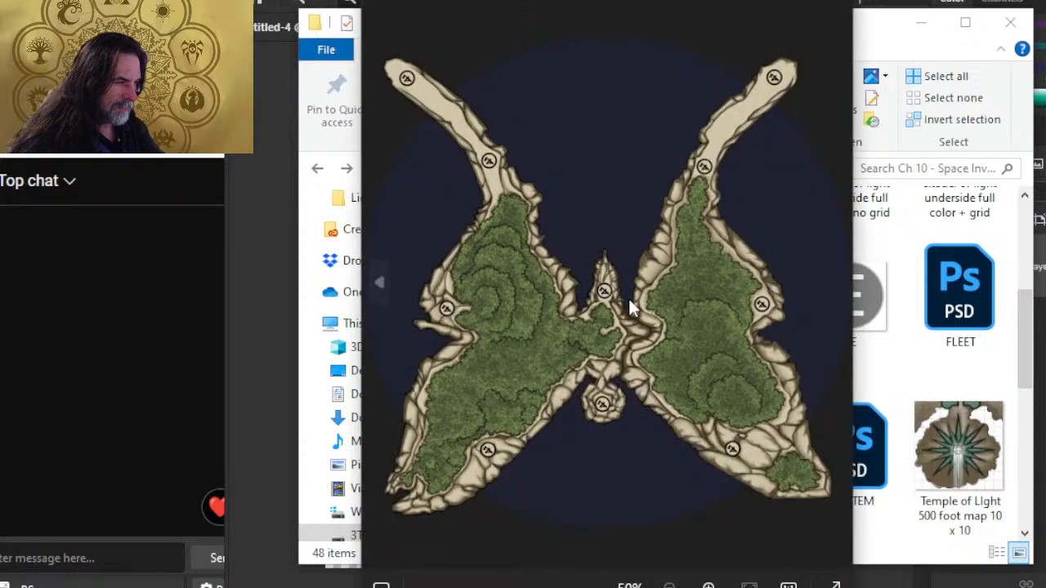
# Step: Widen the image viewer and examine the whole citadel underside map with its blue circle background
pyautogui.scroll(3, 714, 289)
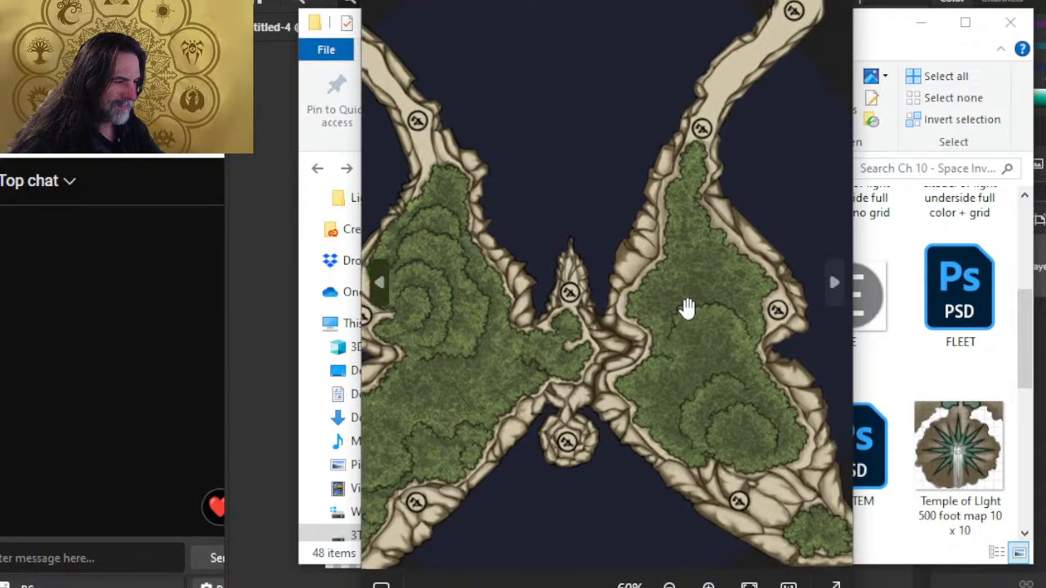
pyautogui.scroll(-1, 702, 307)
pyautogui.moveTo(852, 291); pyautogui.dragTo(1043, 291)
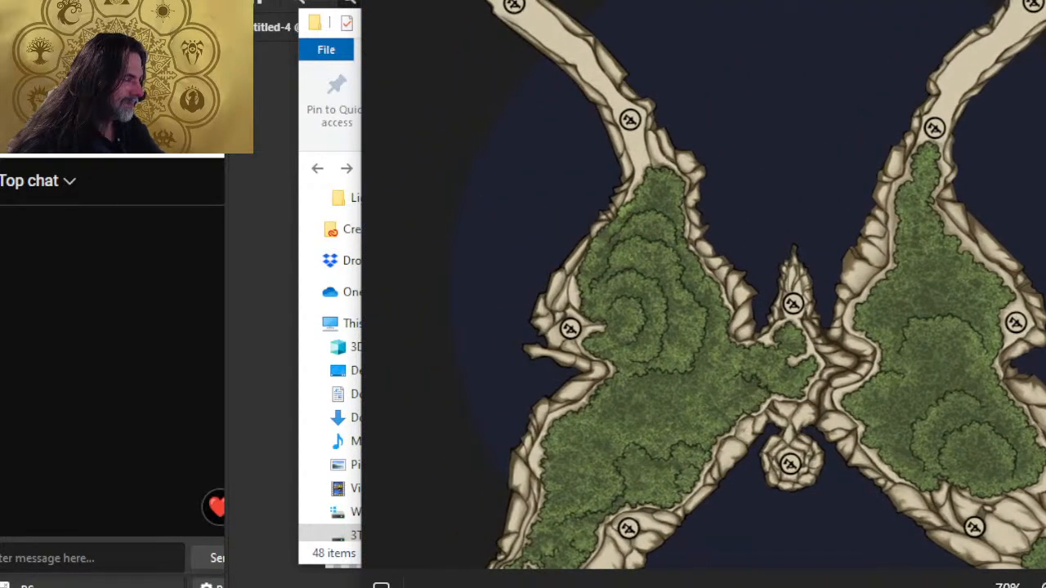
pyautogui.scroll(-2, 793, 286)
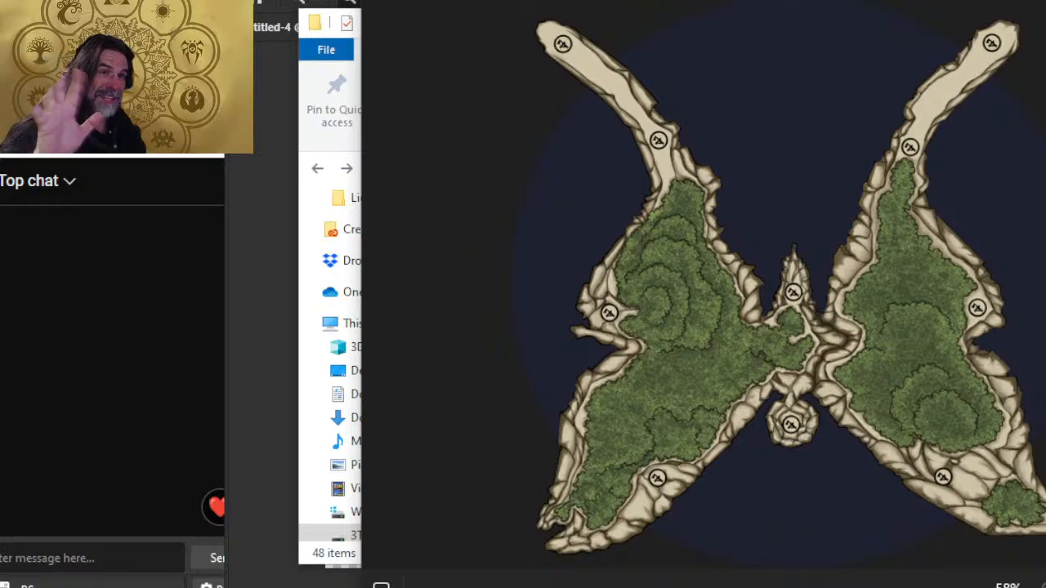
# Step: Switch from the image viewer to OBS
pyautogui.hotkey('alt', 'Tab')
pyautogui.hotkey('alt', 'Tab')
pyautogui.hotkey('alt', 'Tab')
pyautogui.hotkey('alt', 'Tab')
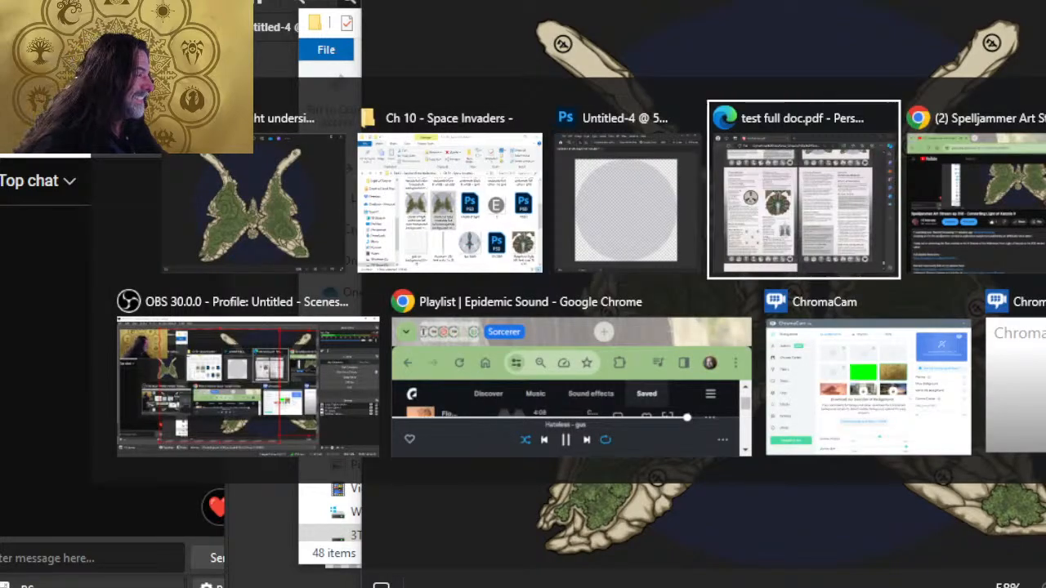
pyautogui.hotkey('alt', 'Tab')
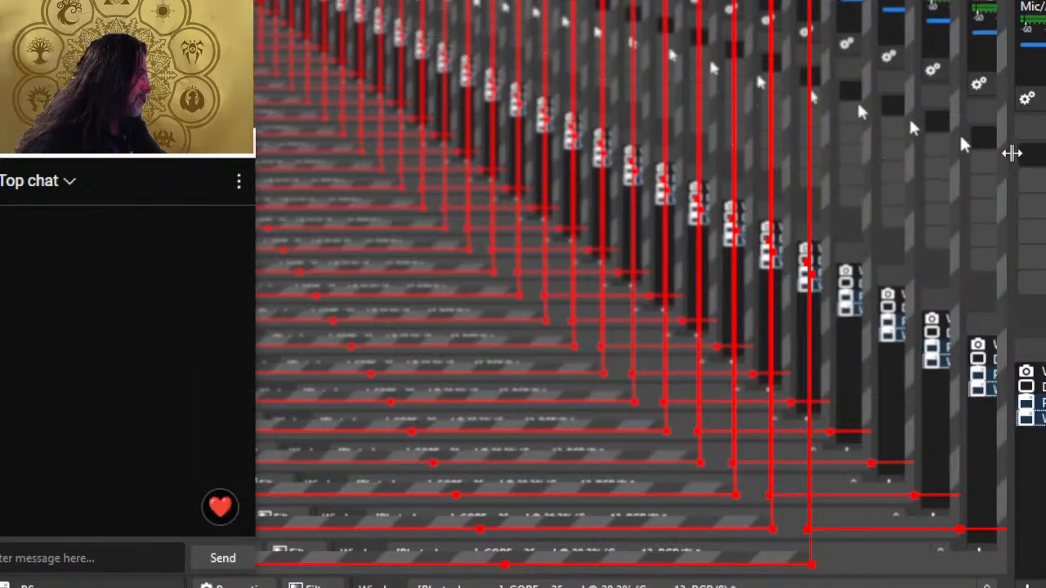